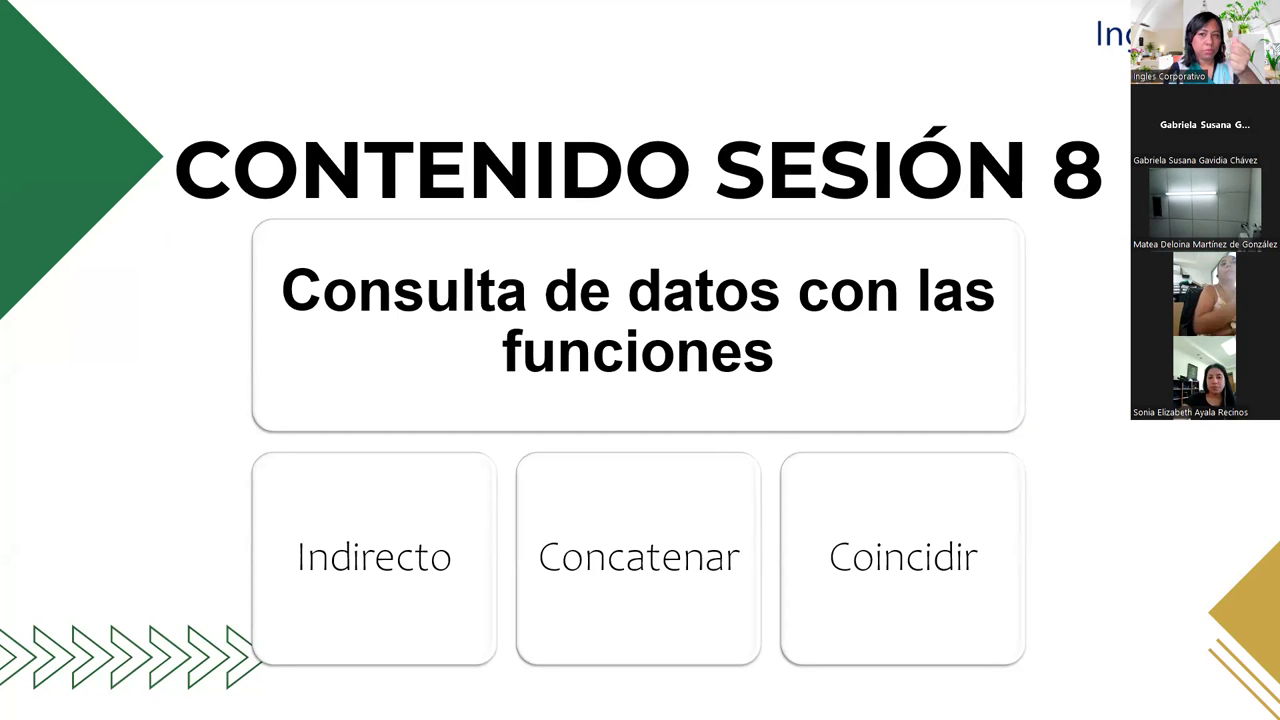
Advance through the objective, INDICE, INDIRECTO and COINCIDIR slides to the DESARROLLO slide
key("Right")
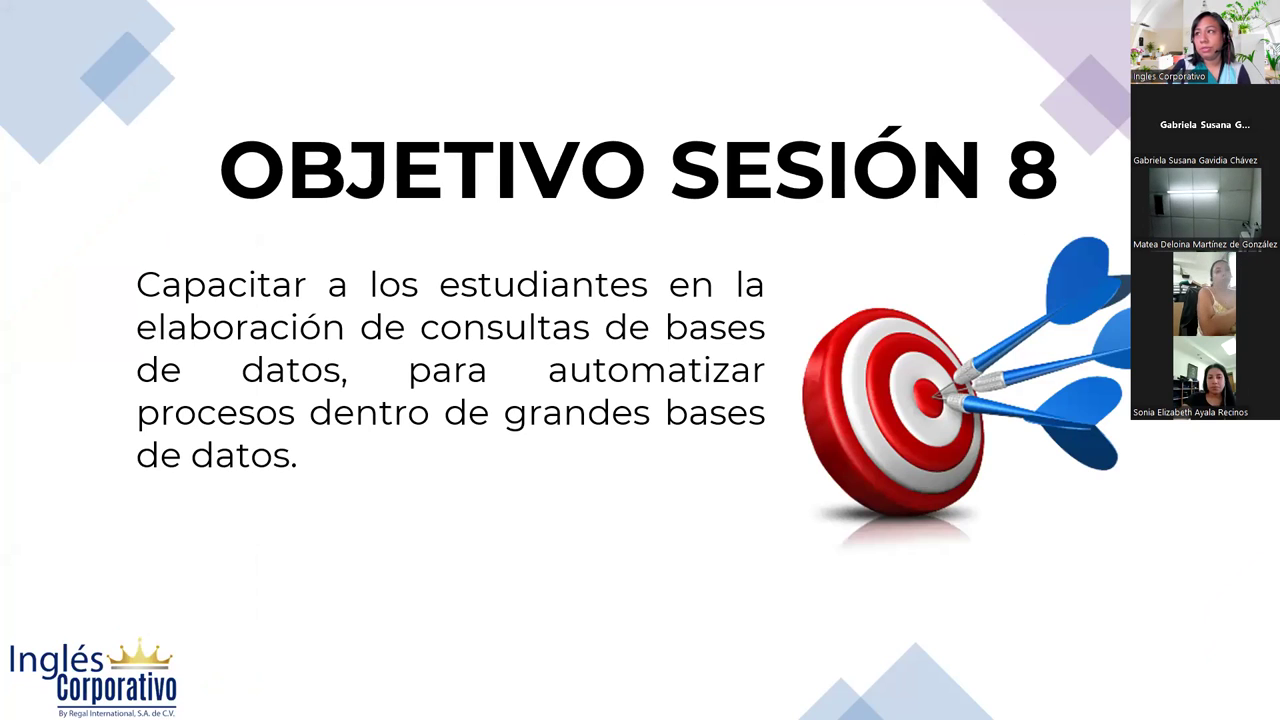
mouse_move(637, 168)
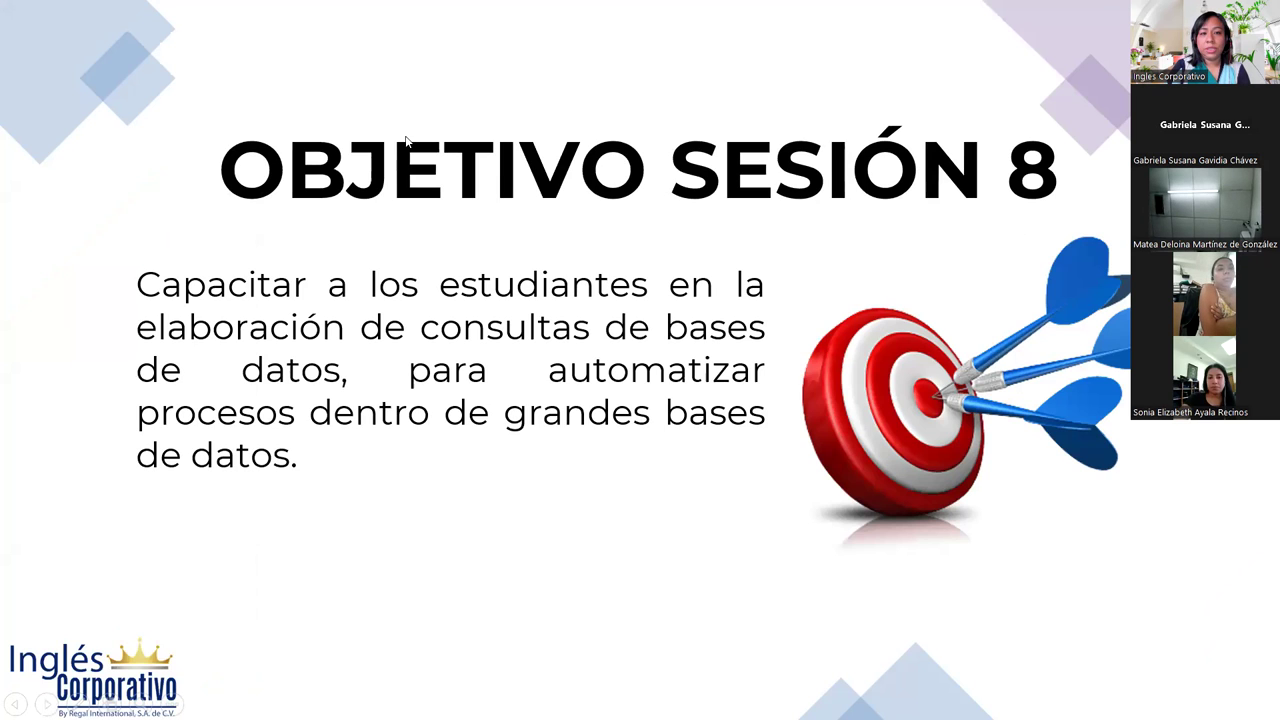
mouse_move(1179, 421)
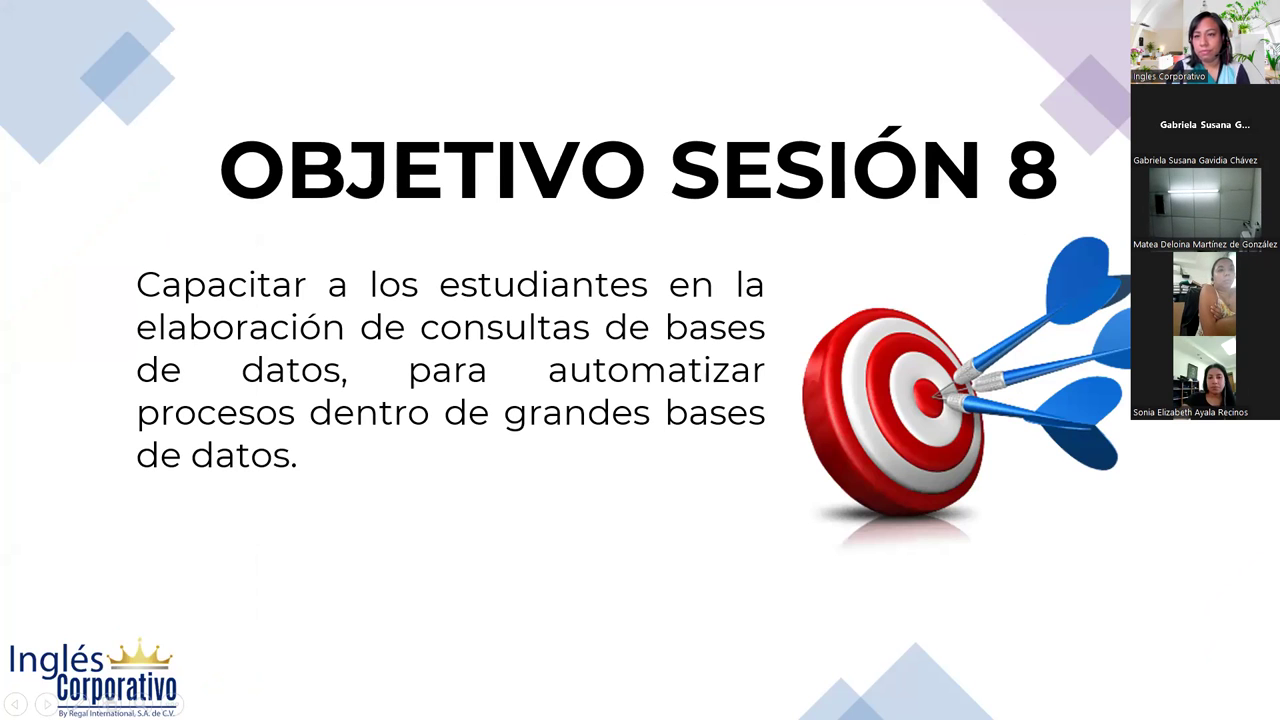
key("Right")
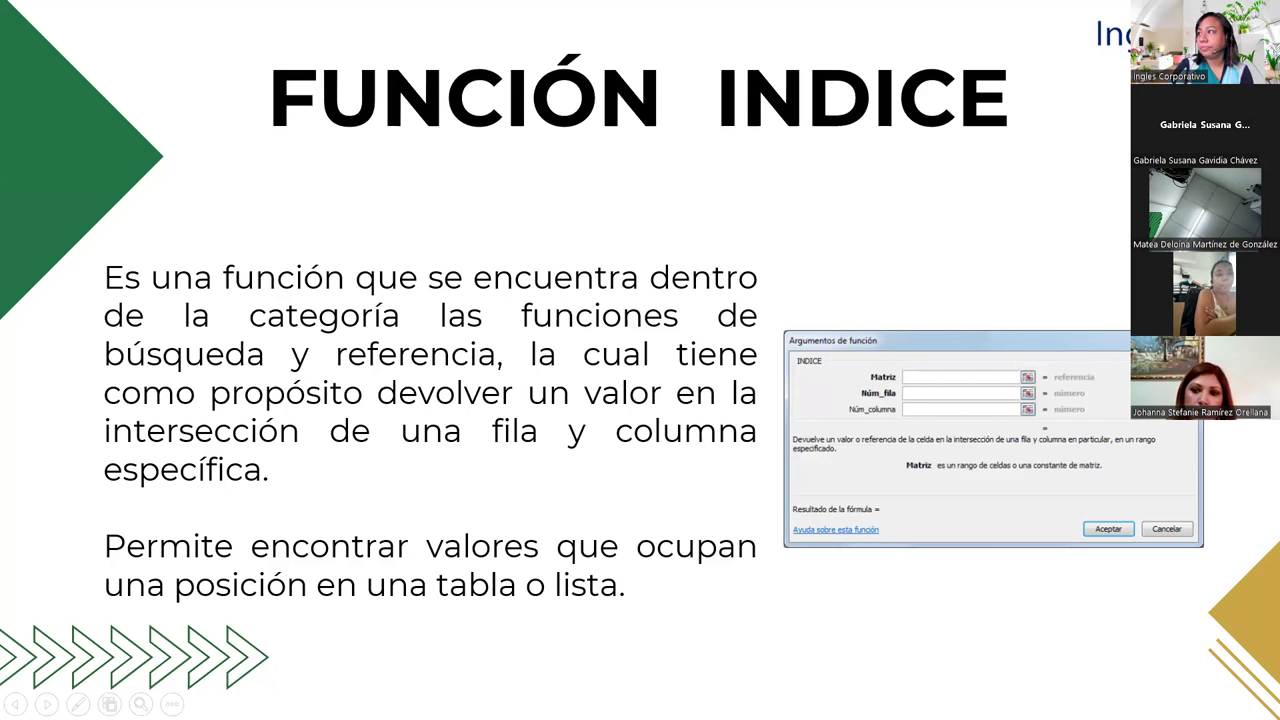
key("Right")
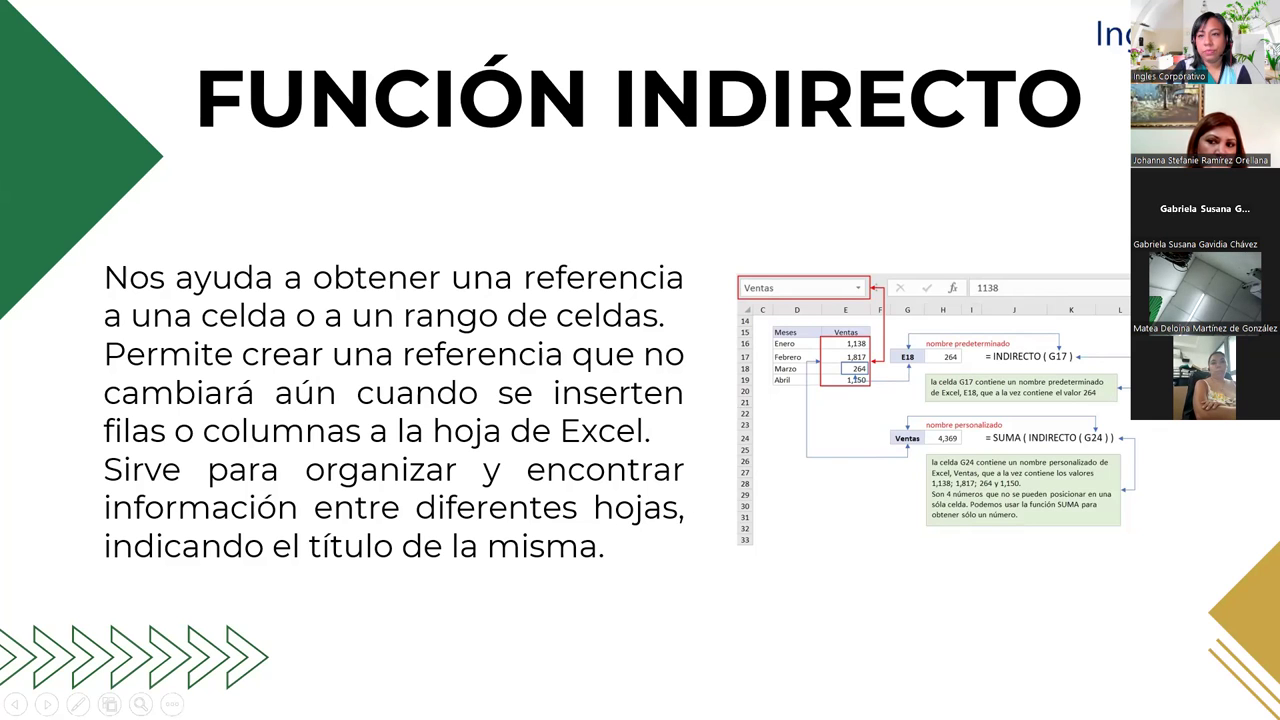
key("Right")
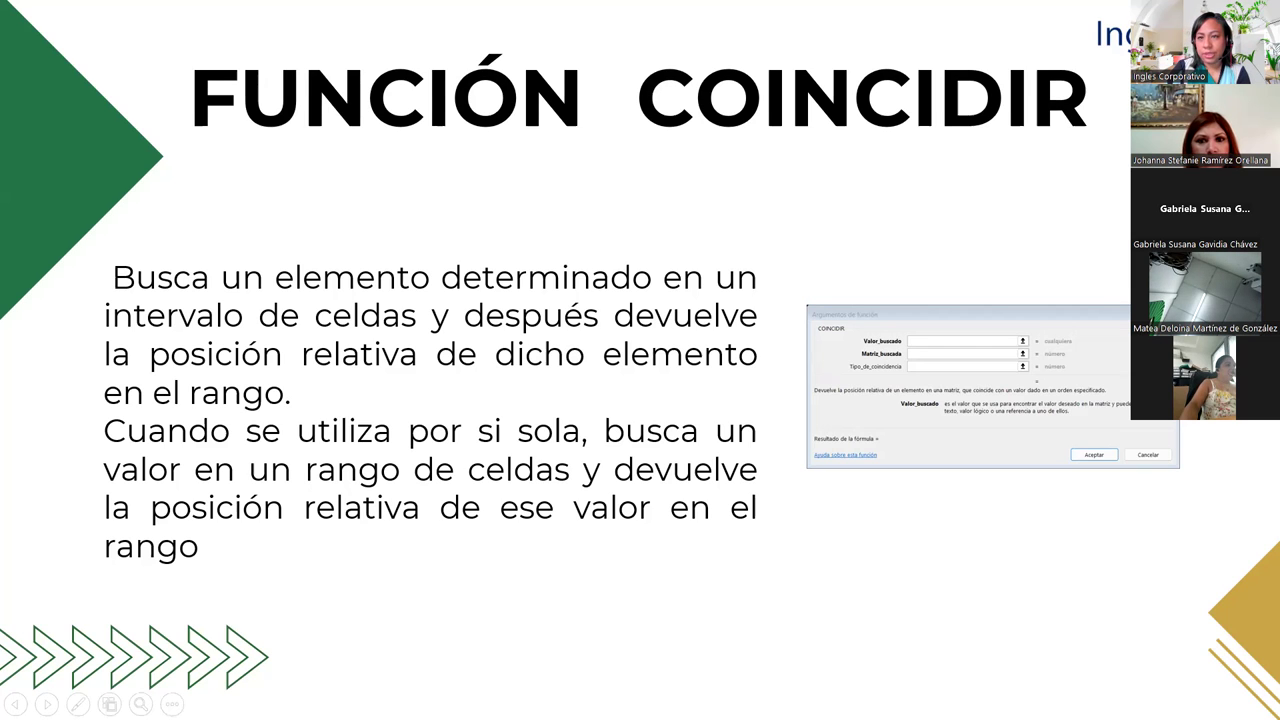
key("Right")
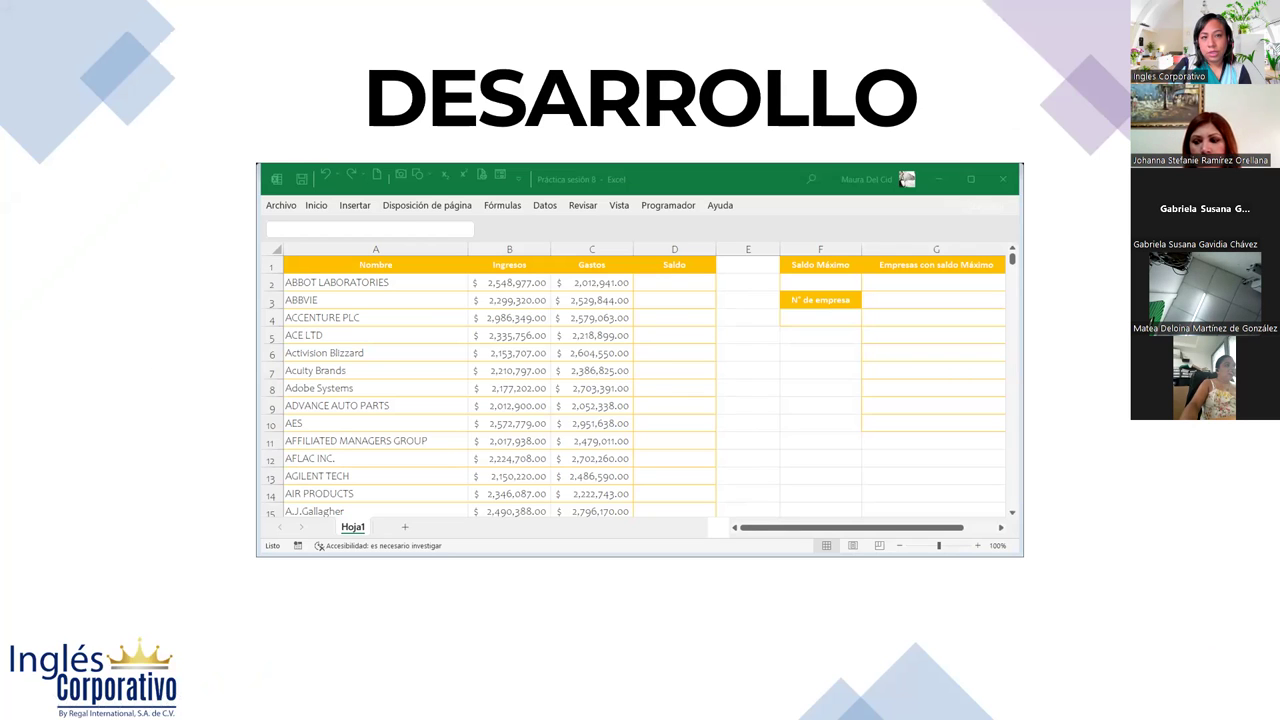
Switch to the maximised 'Práctica sesión 8' workbook and browse the company list to its end and back
key("alt+Tab")
double_click(720, 35)
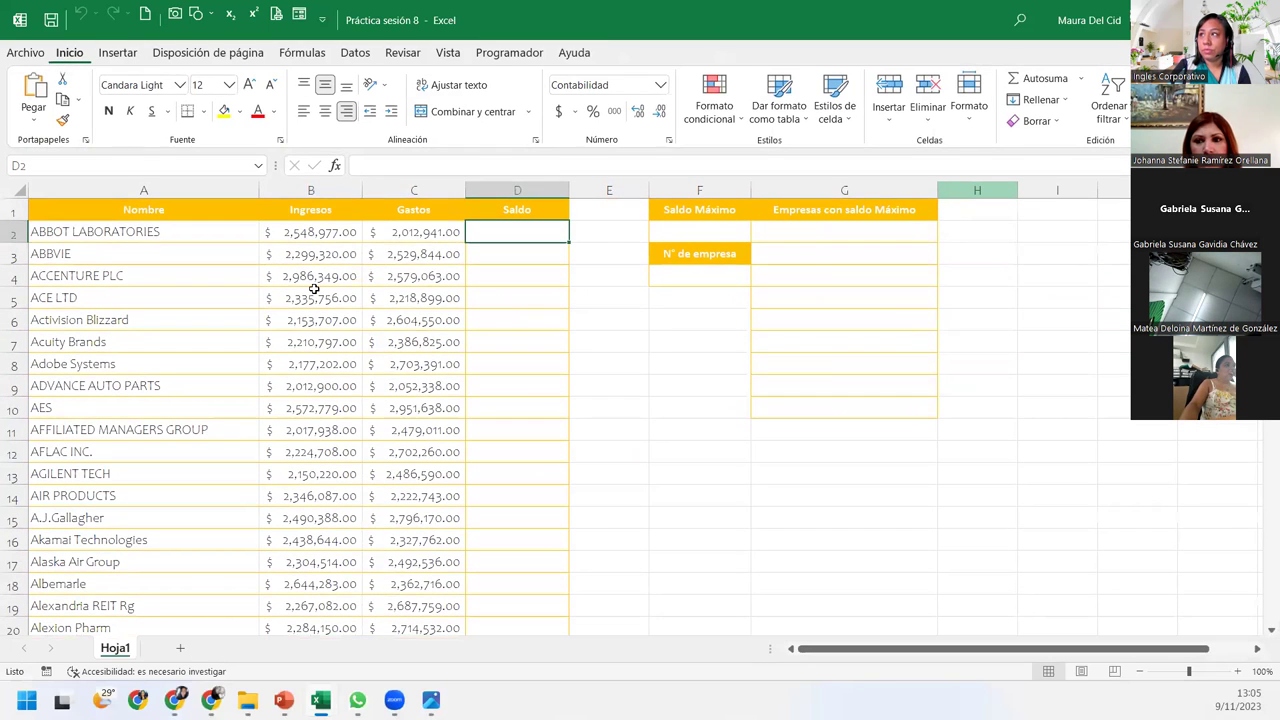
left_click(314, 289)
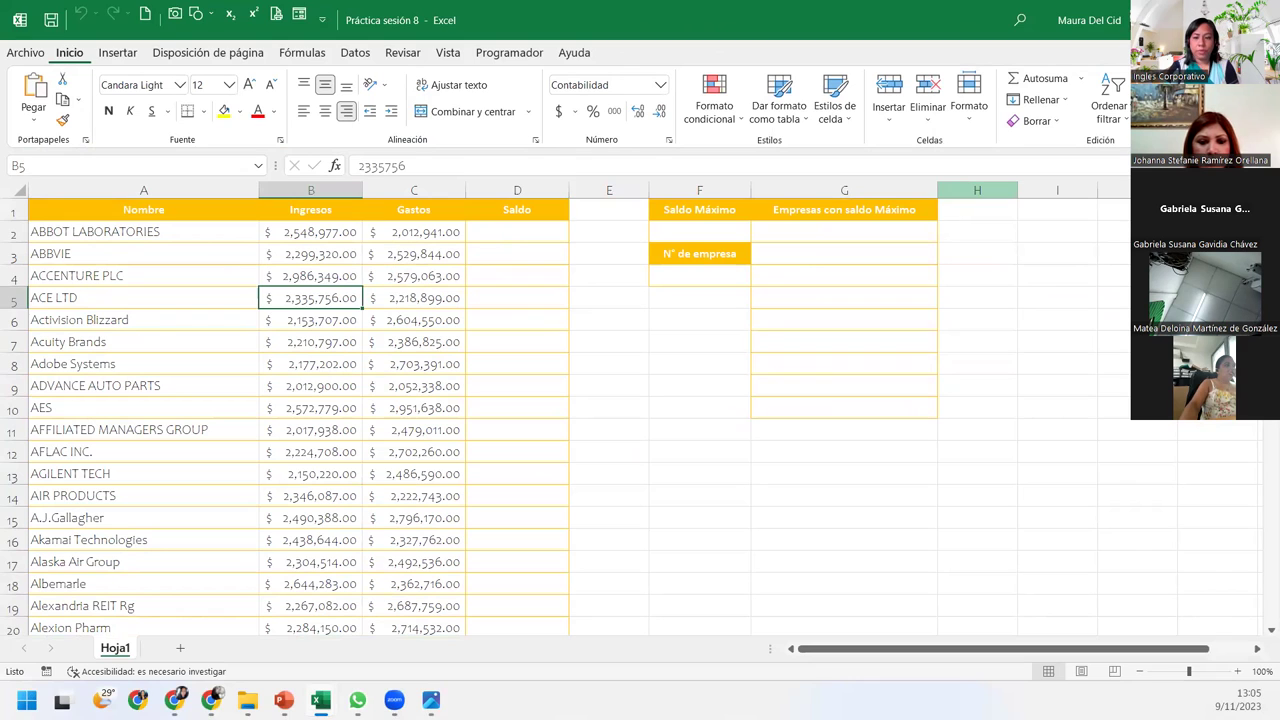
left_click(155, 236)
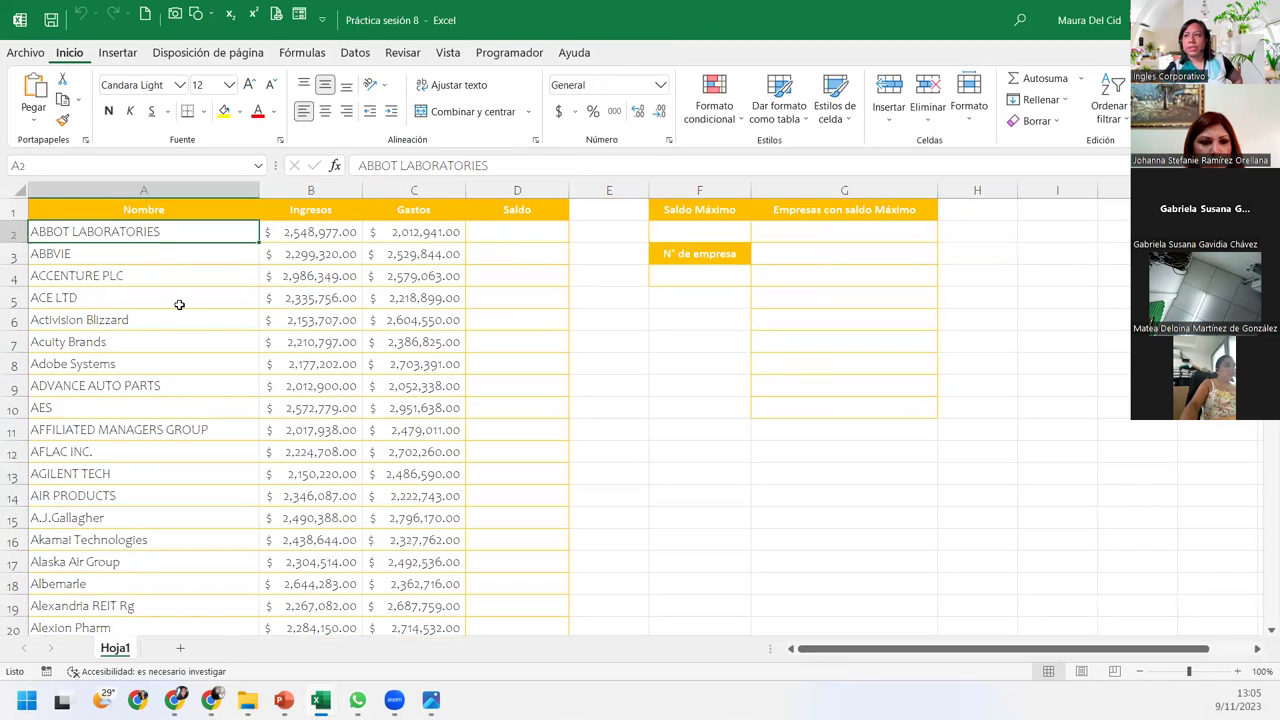
scroll(179, 304, "down", 5)
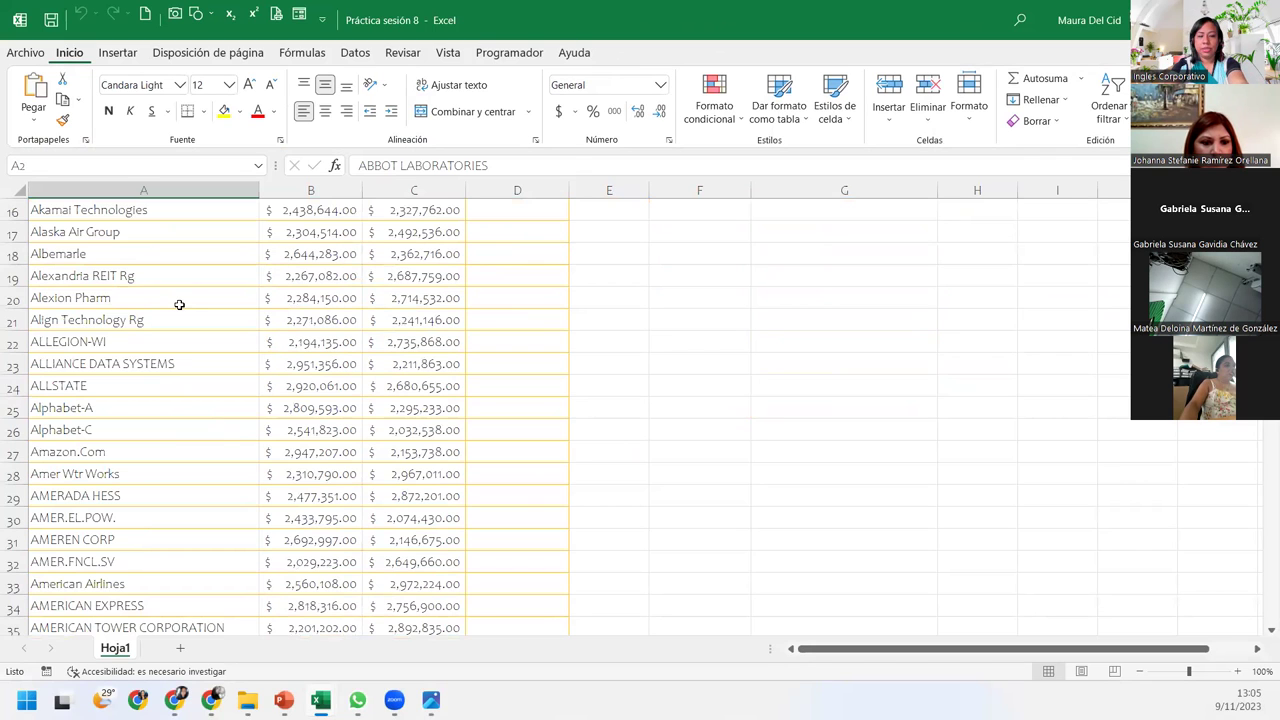
scroll(179, 304, "down", 3)
key("ctrl+Down")
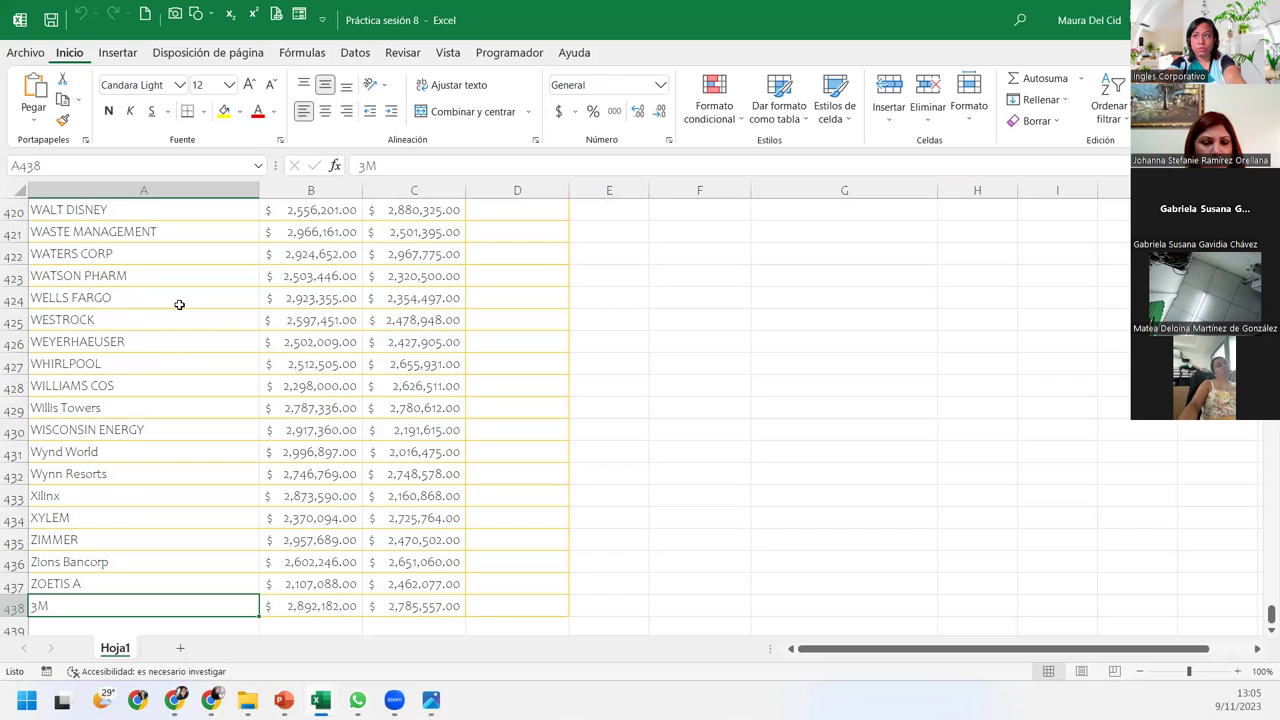
key("ctrl+Up")
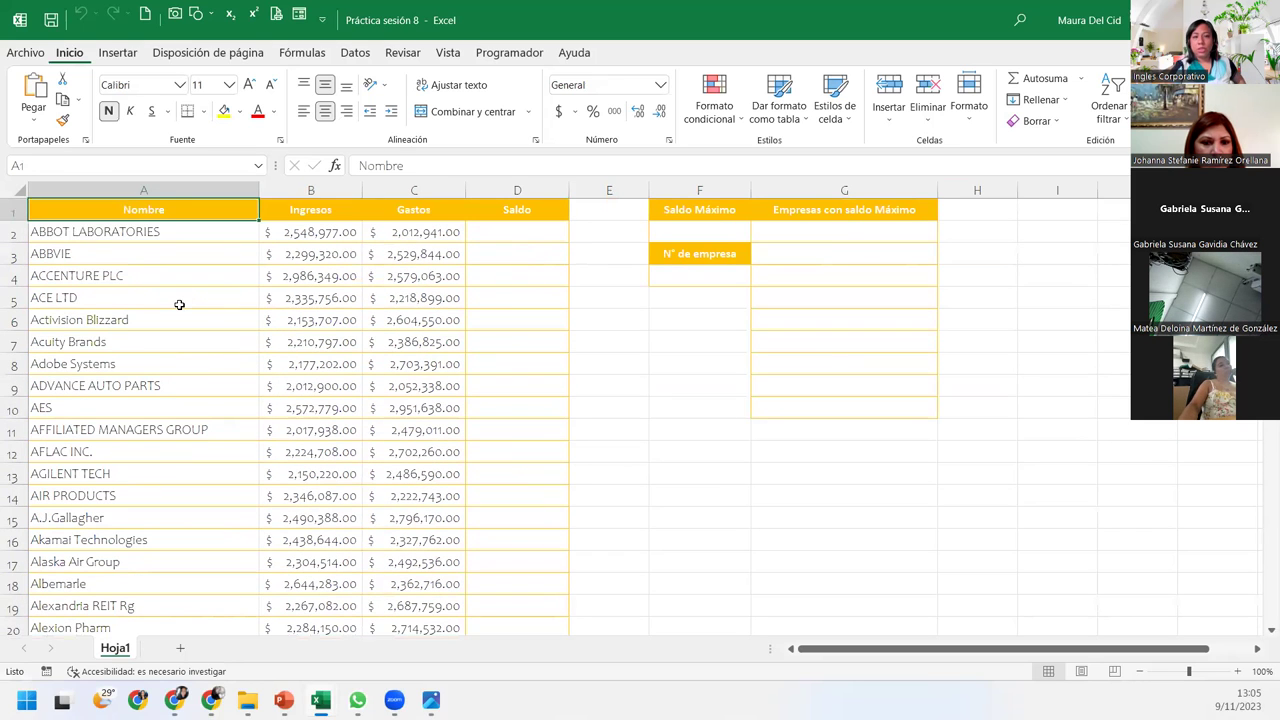
Point out the Saldo, Saldo Máximo, Nº de empresa and Empresas con saldo Máximo cells, ending on D2
left_click(549, 231)
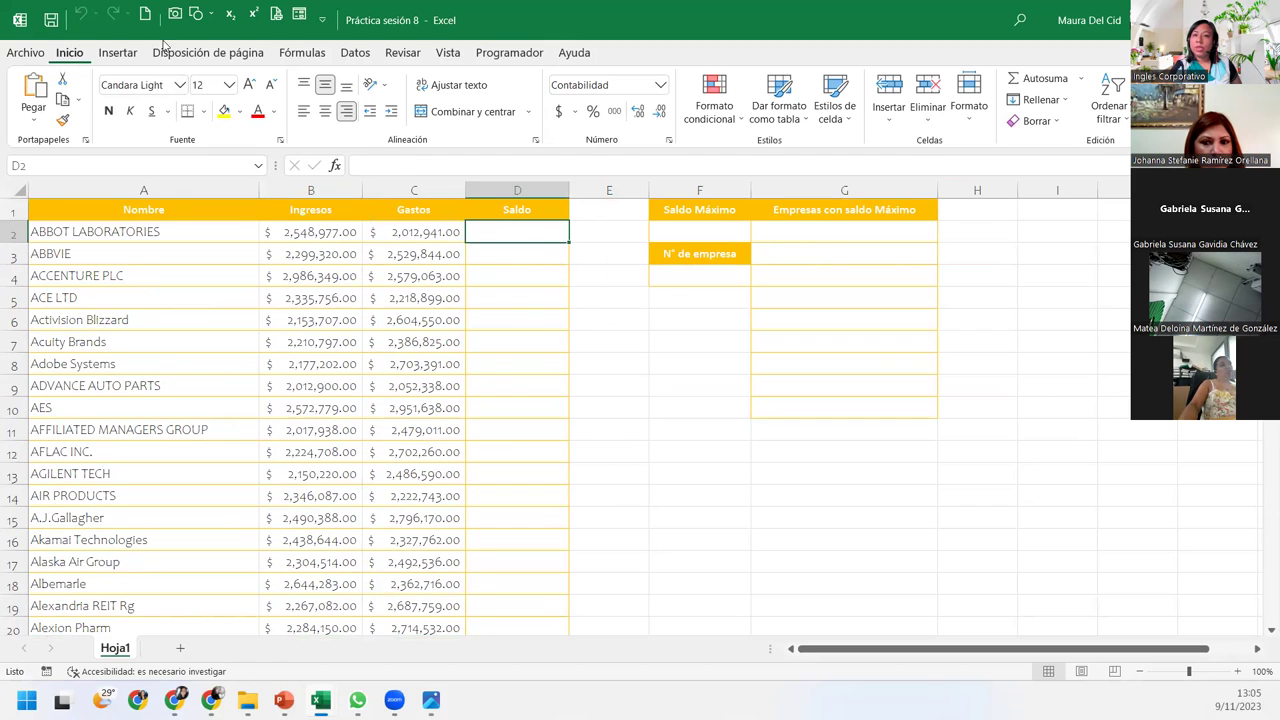
left_click(705, 239)
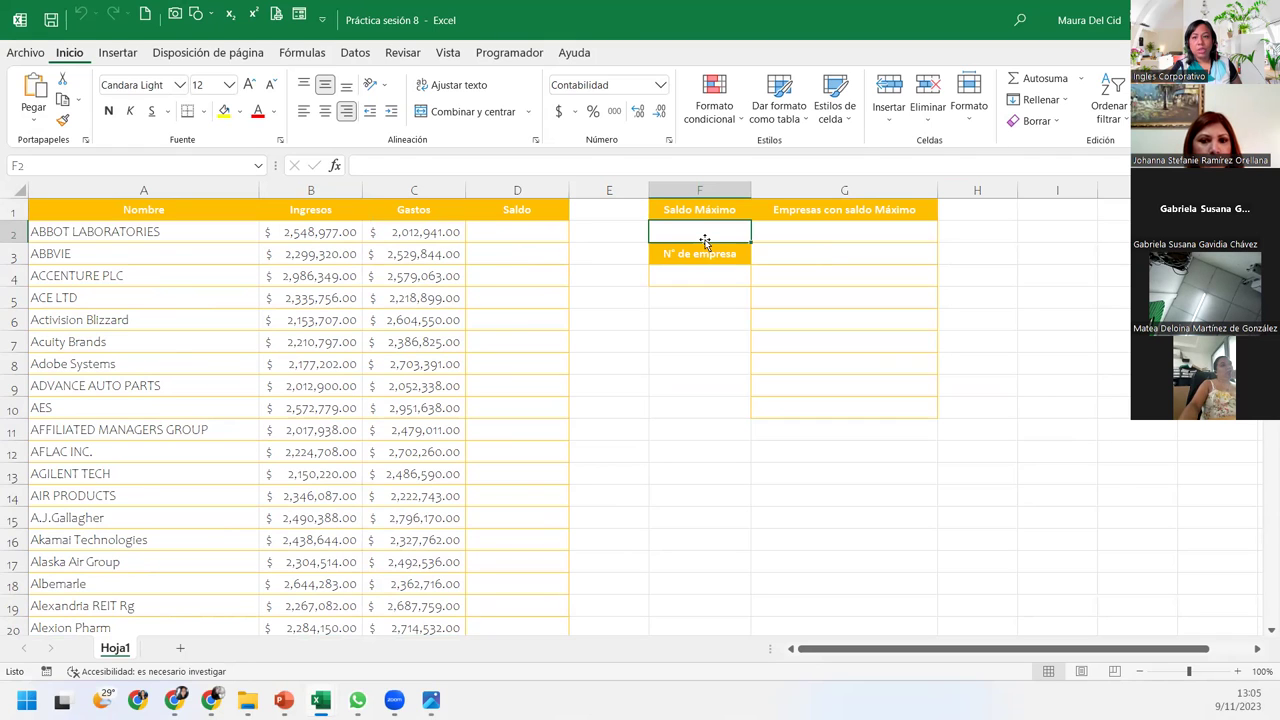
left_click(663, 276)
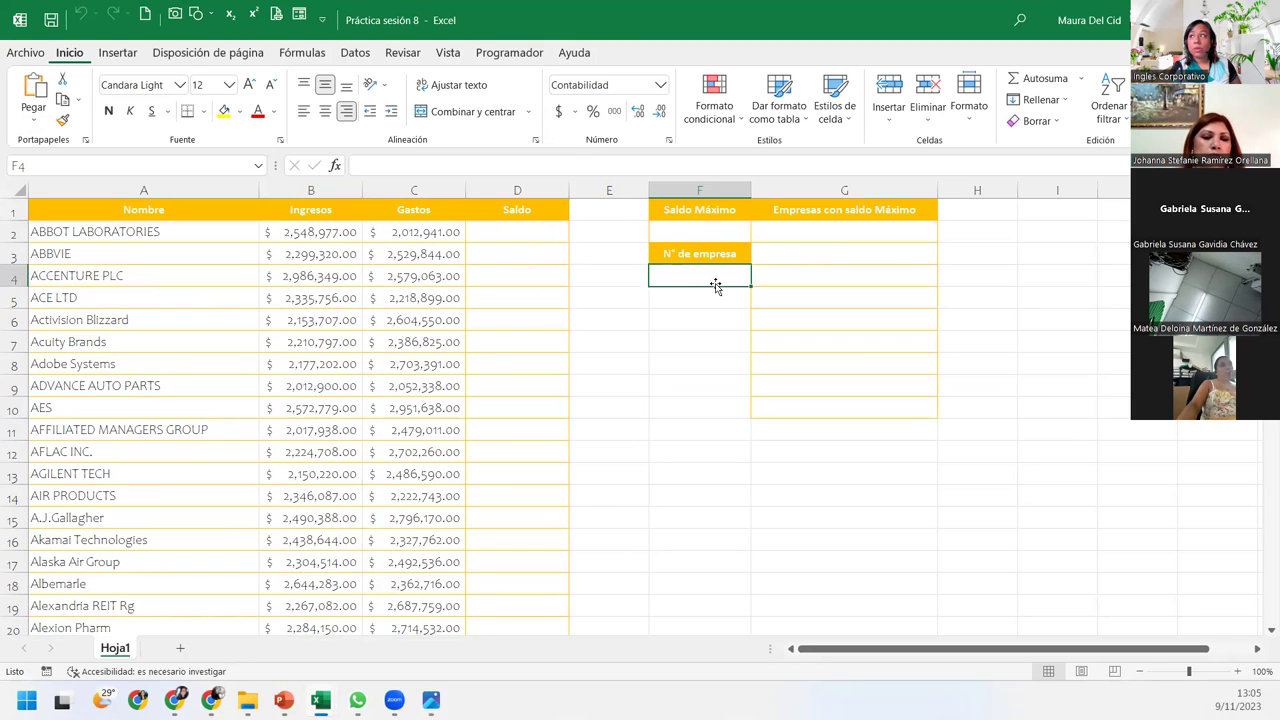
left_click(808, 228)
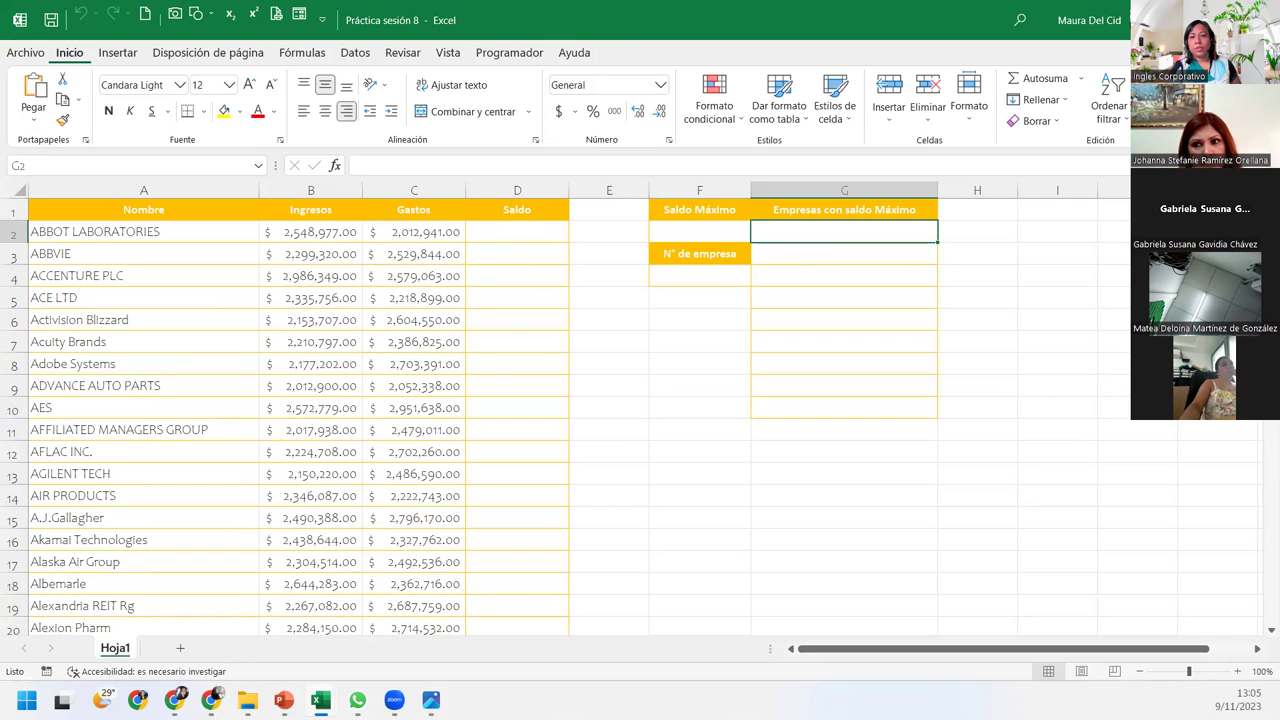
left_click(523, 251)
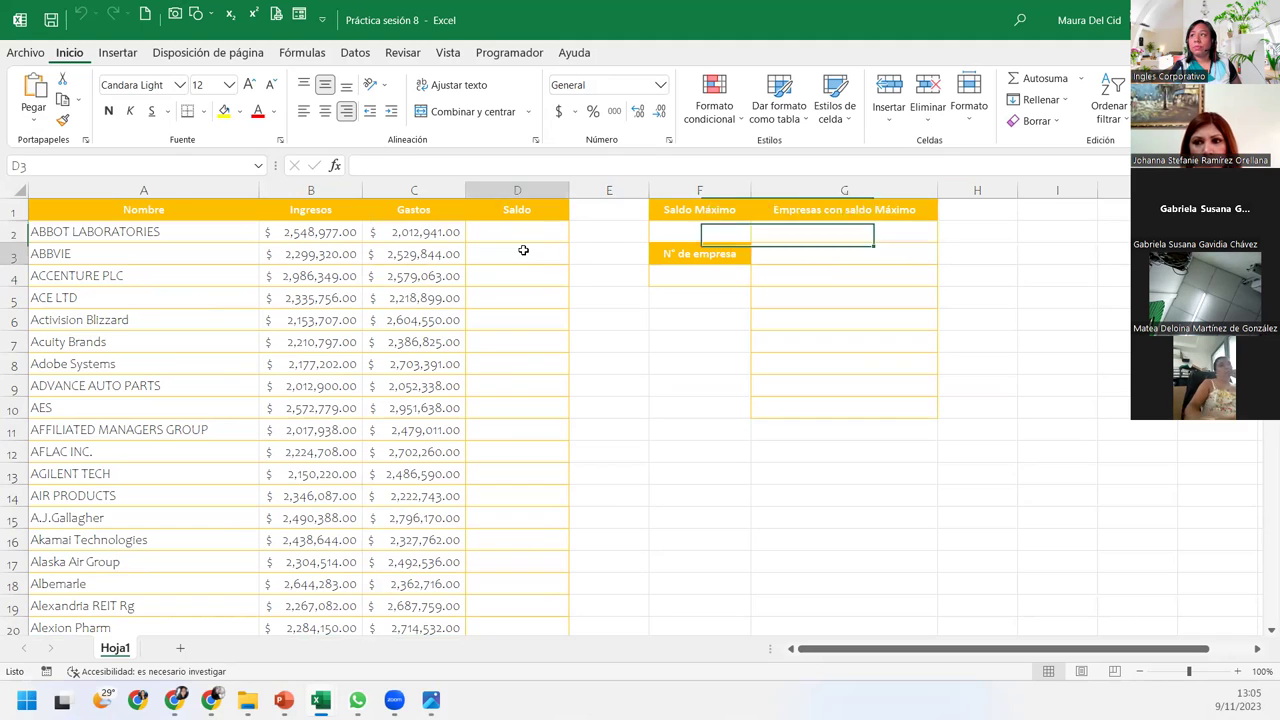
left_click(523, 232)
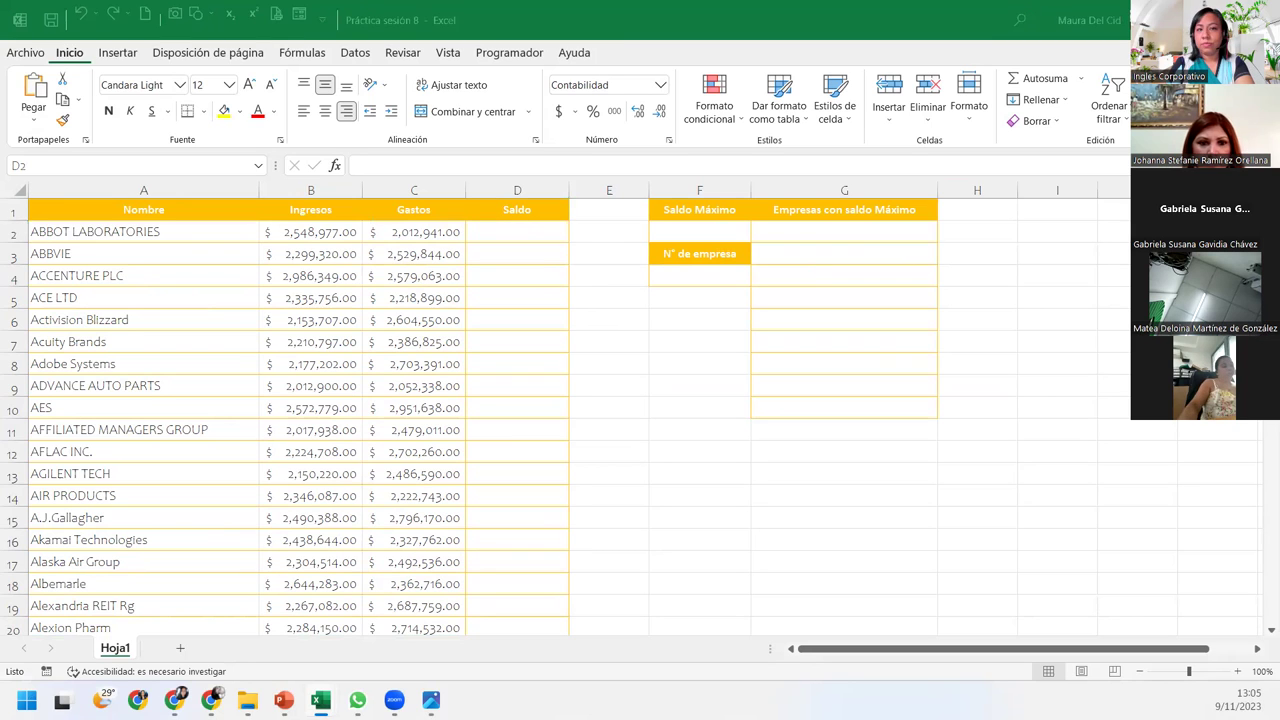
left_click(511, 230)
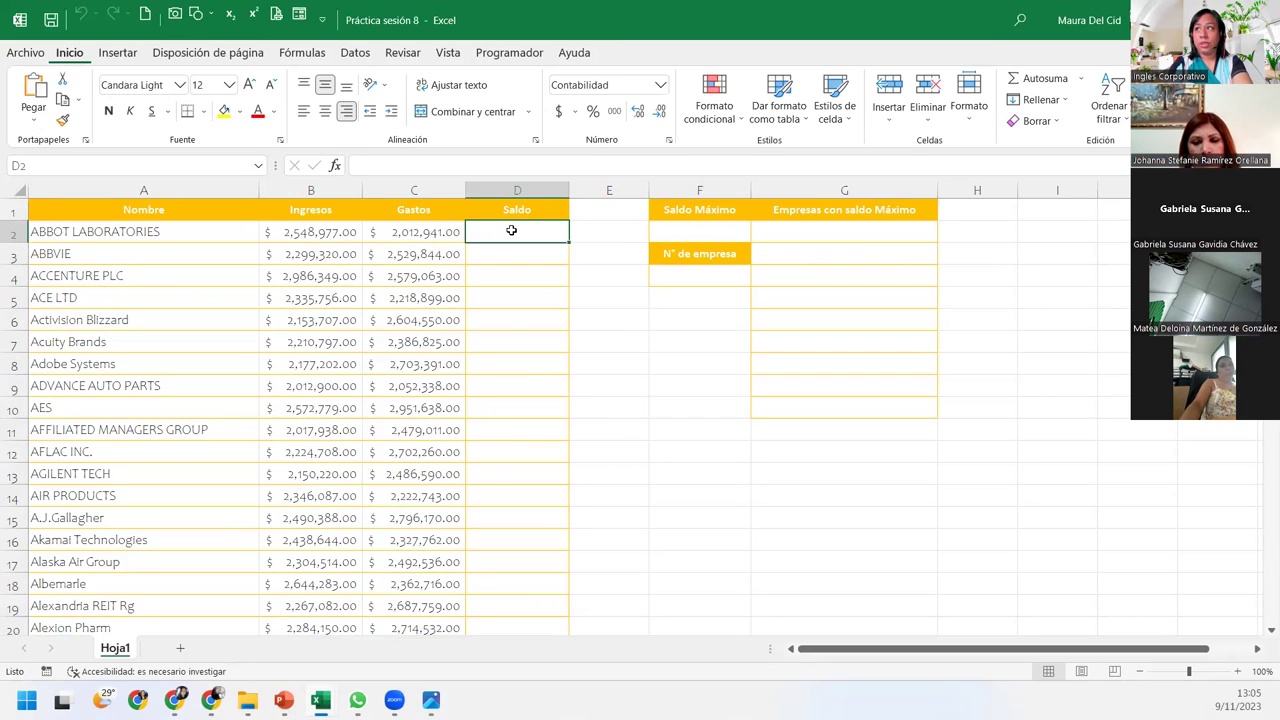
Enter =B2-C2 in D2 to compute the first company's Saldo
type("=")
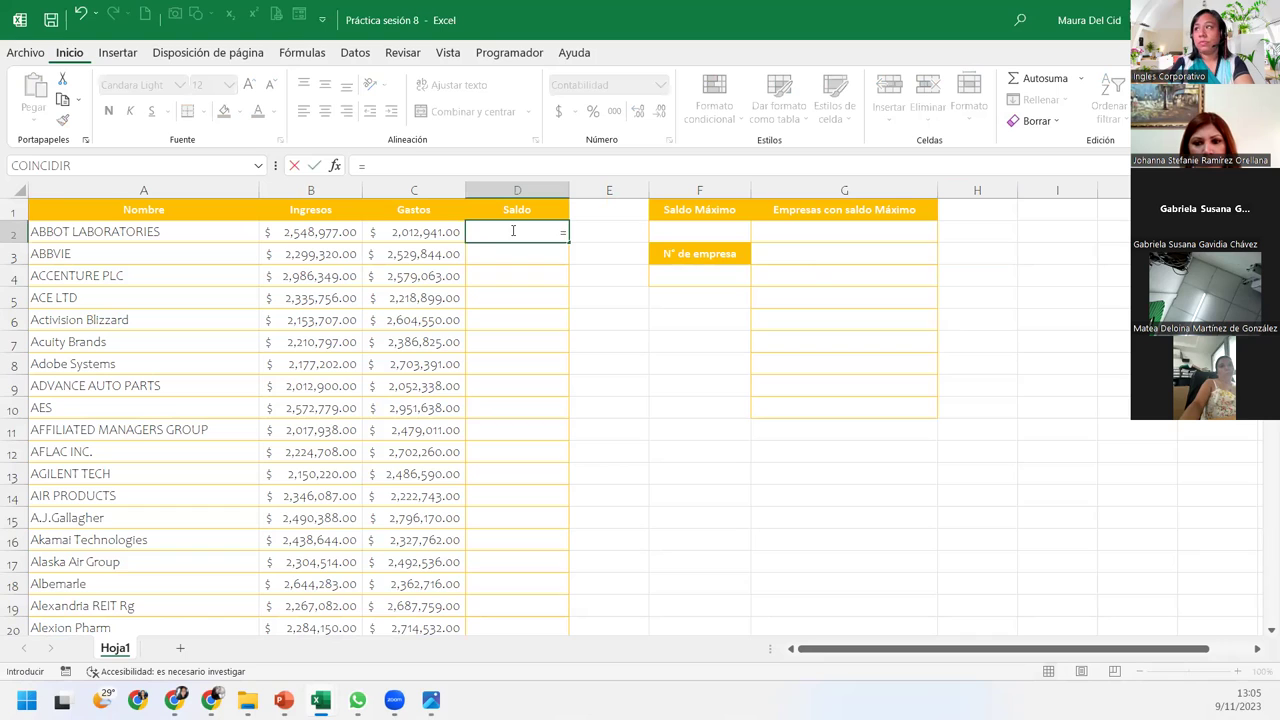
left_click(314, 234)
type("-")
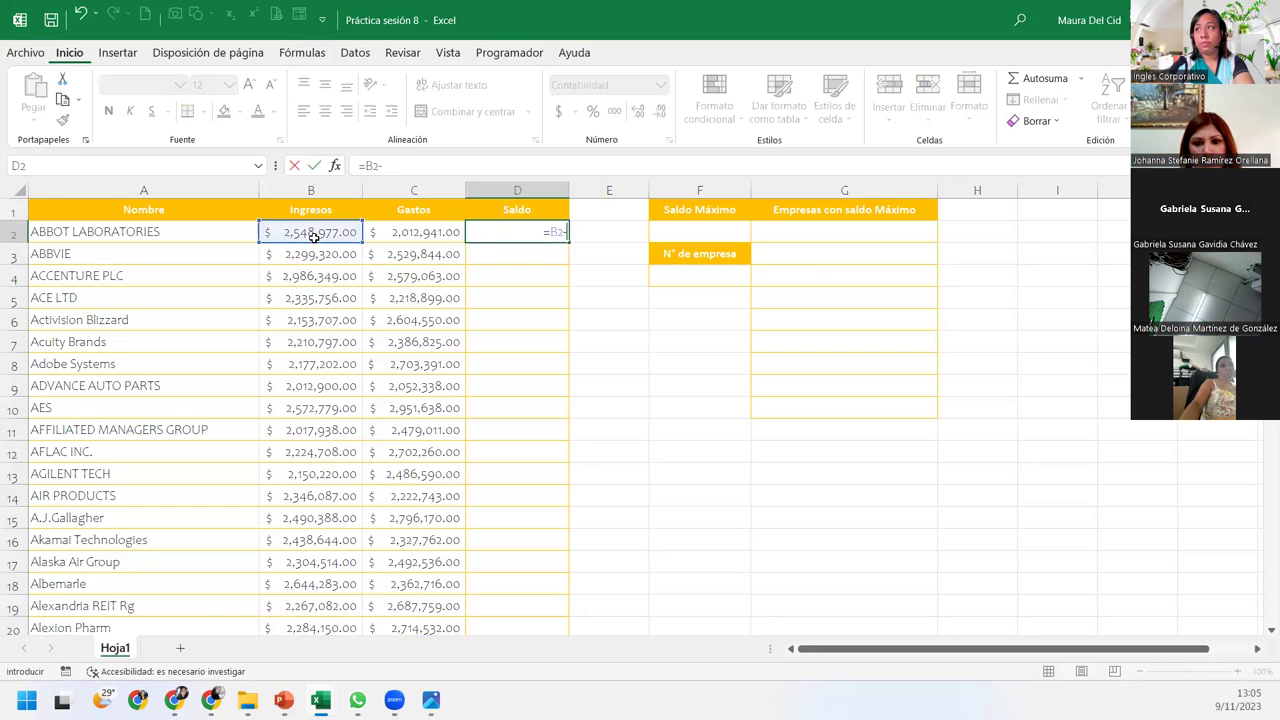
left_click(374, 238)
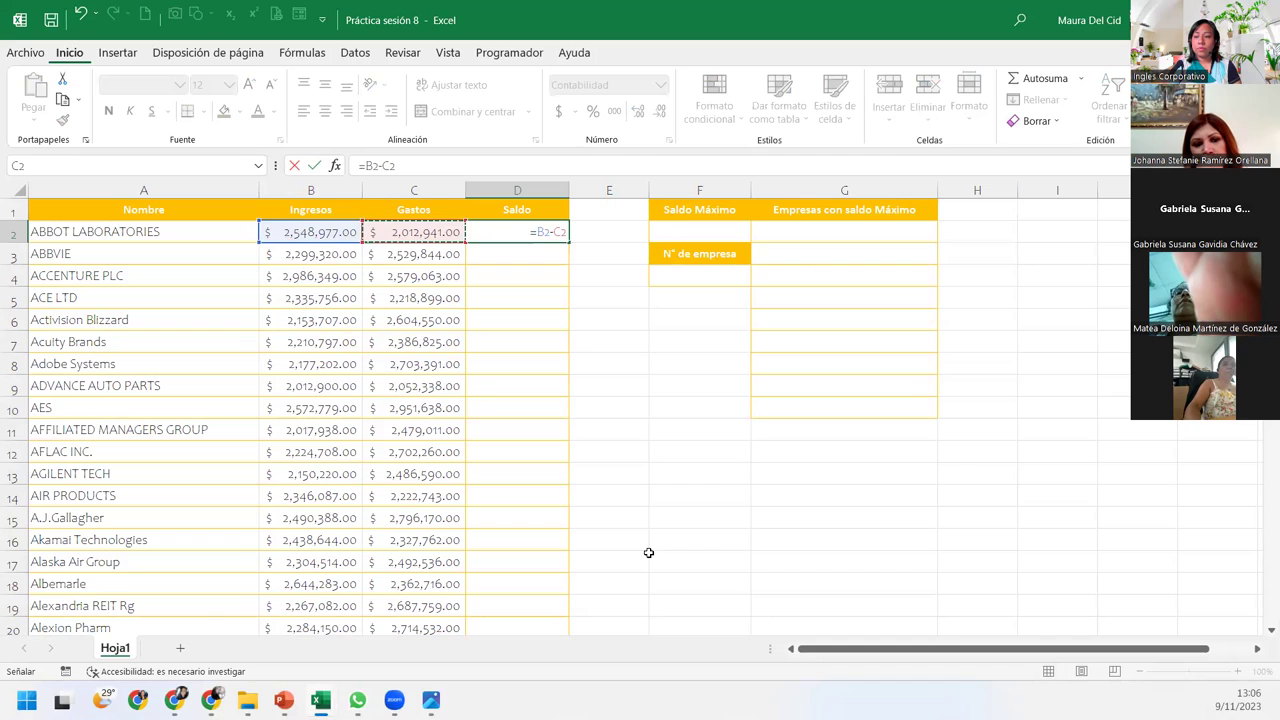
key("Return")
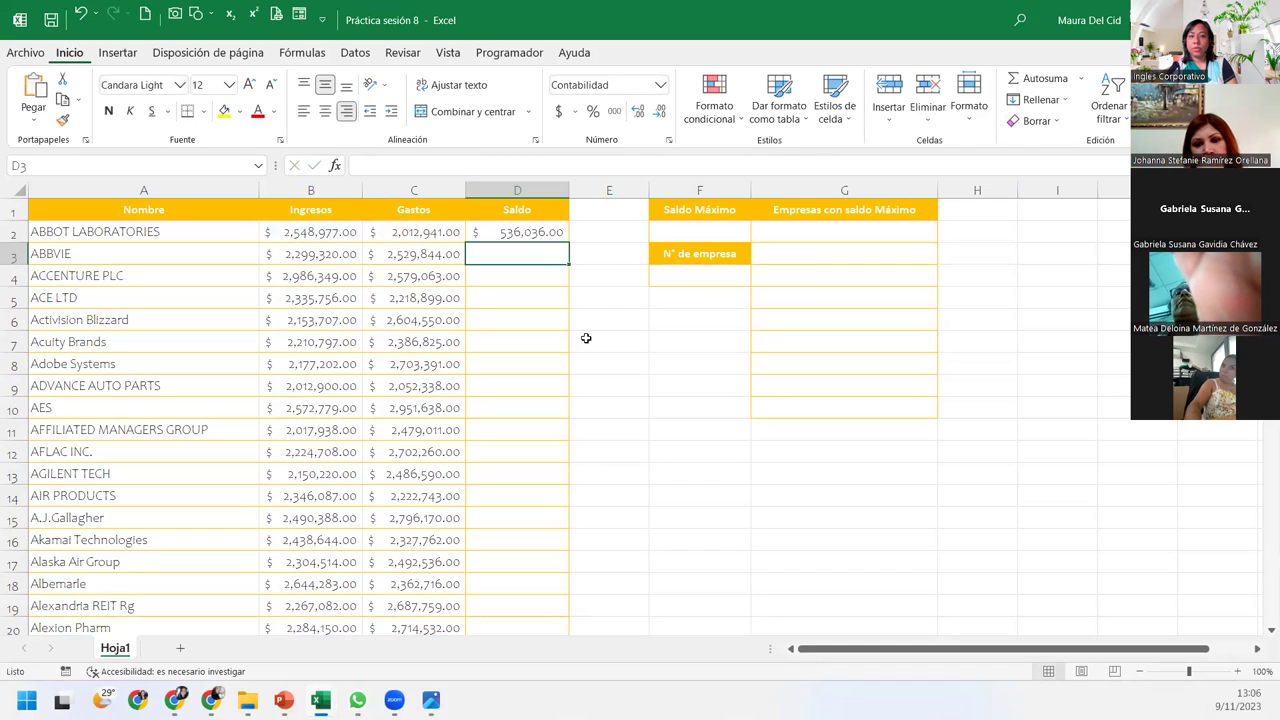
Fill the Saldo formula down column D for every company and spot-check the copied rows
left_click(545, 232)
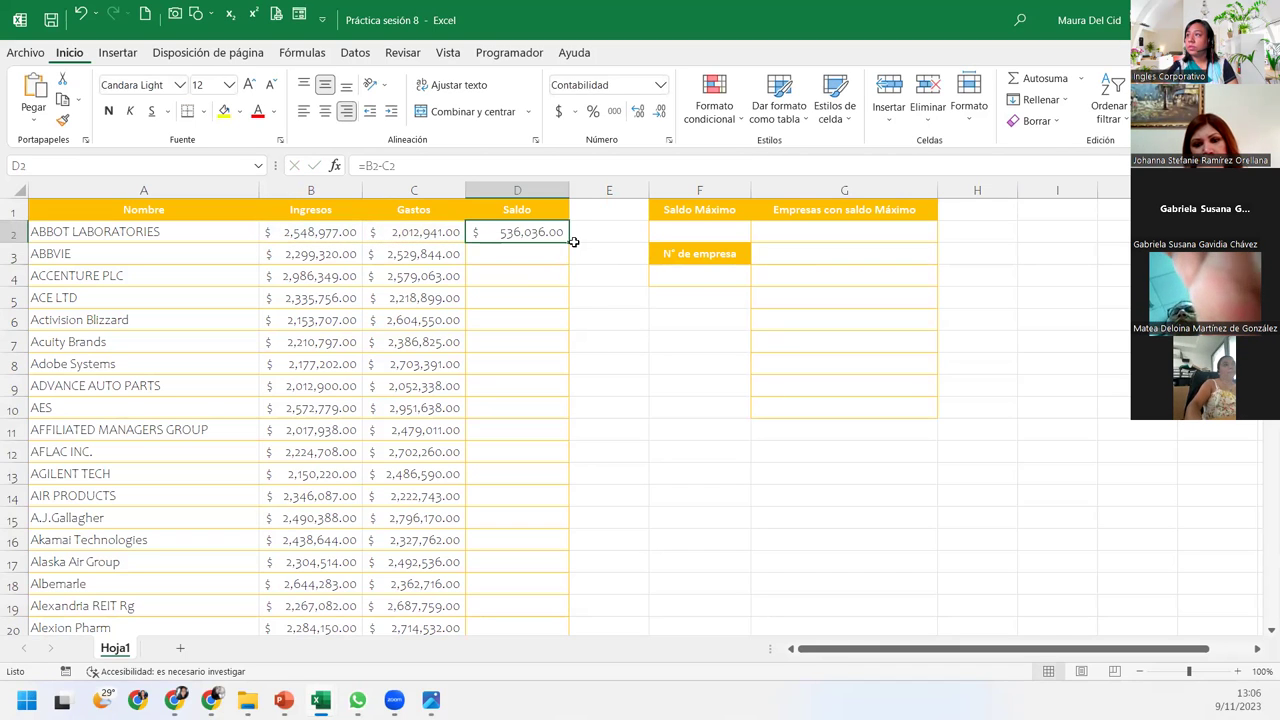
double_click(569, 242)
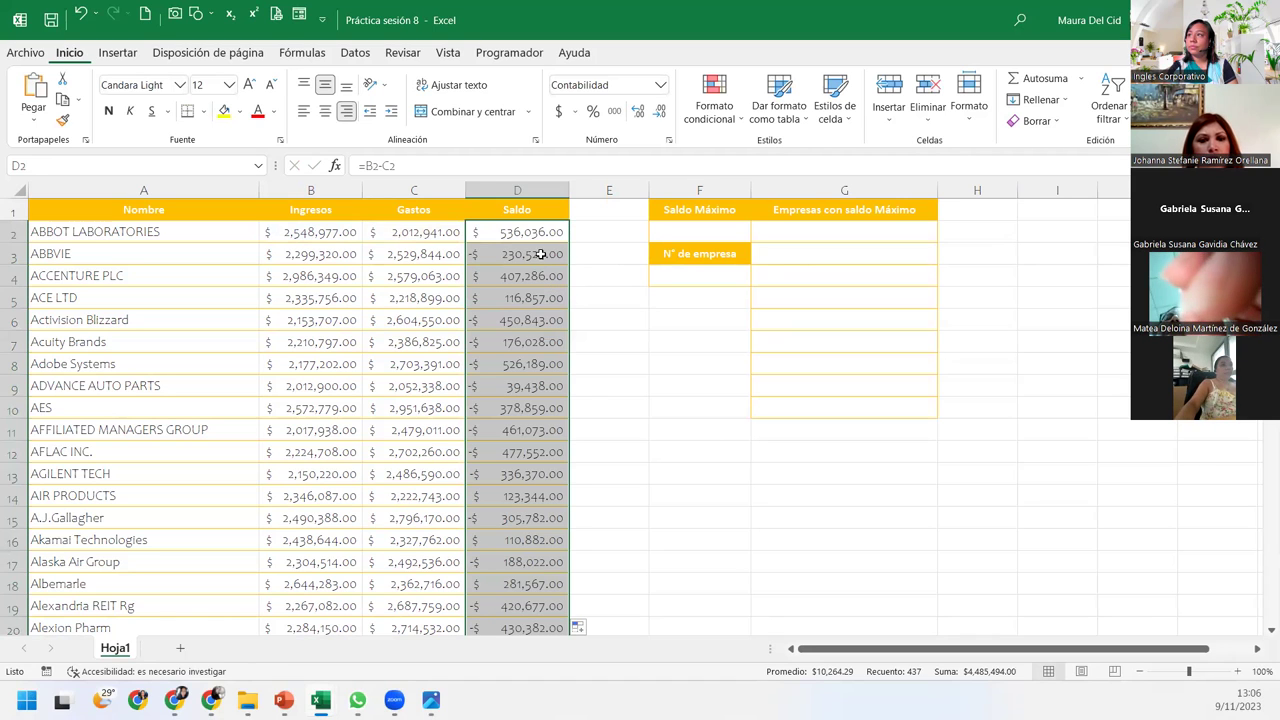
left_click(535, 254)
left_click(525, 298)
left_click(520, 430)
left_click(512, 474)
left_click(510, 503)
left_click(510, 516)
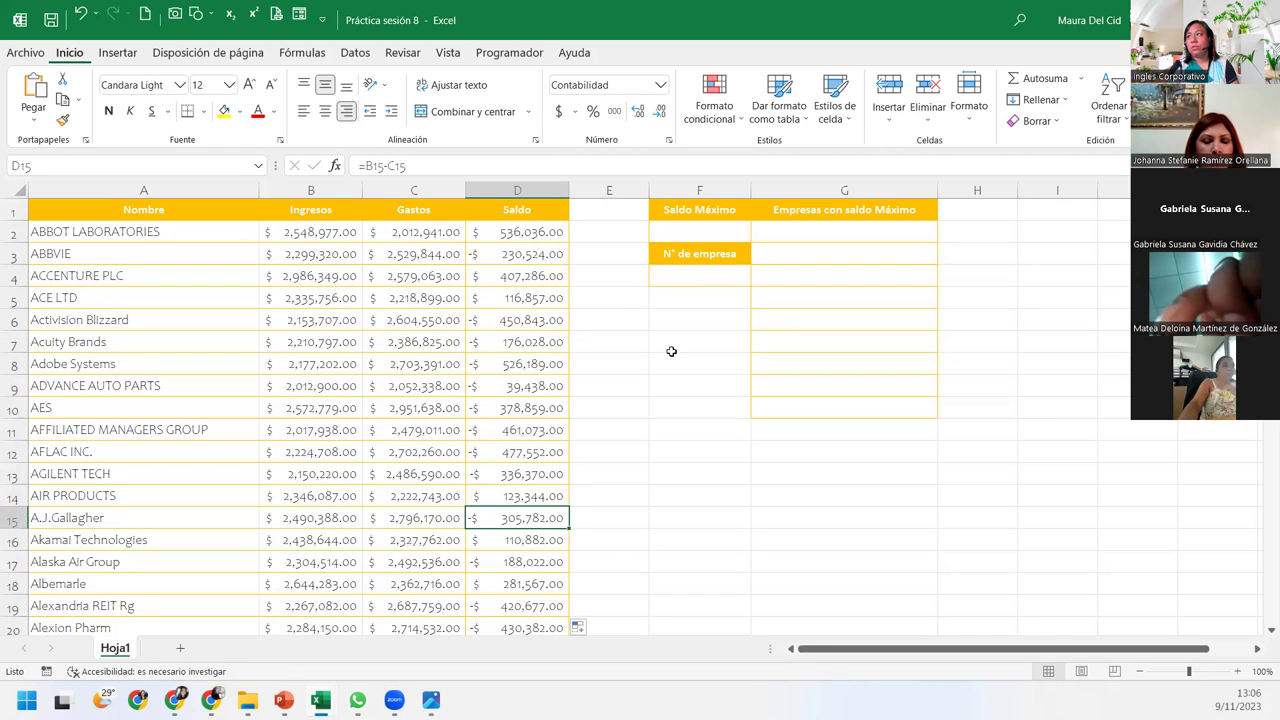
left_click(706, 230)
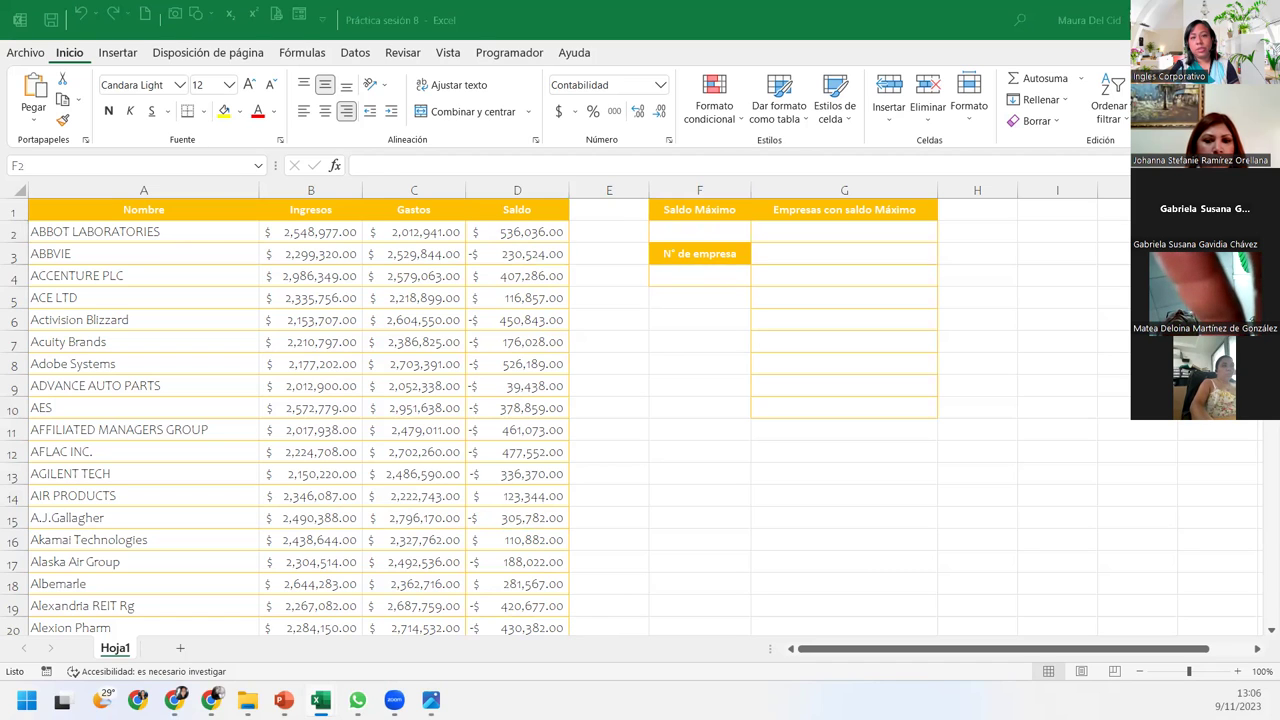
left_click(502, 233)
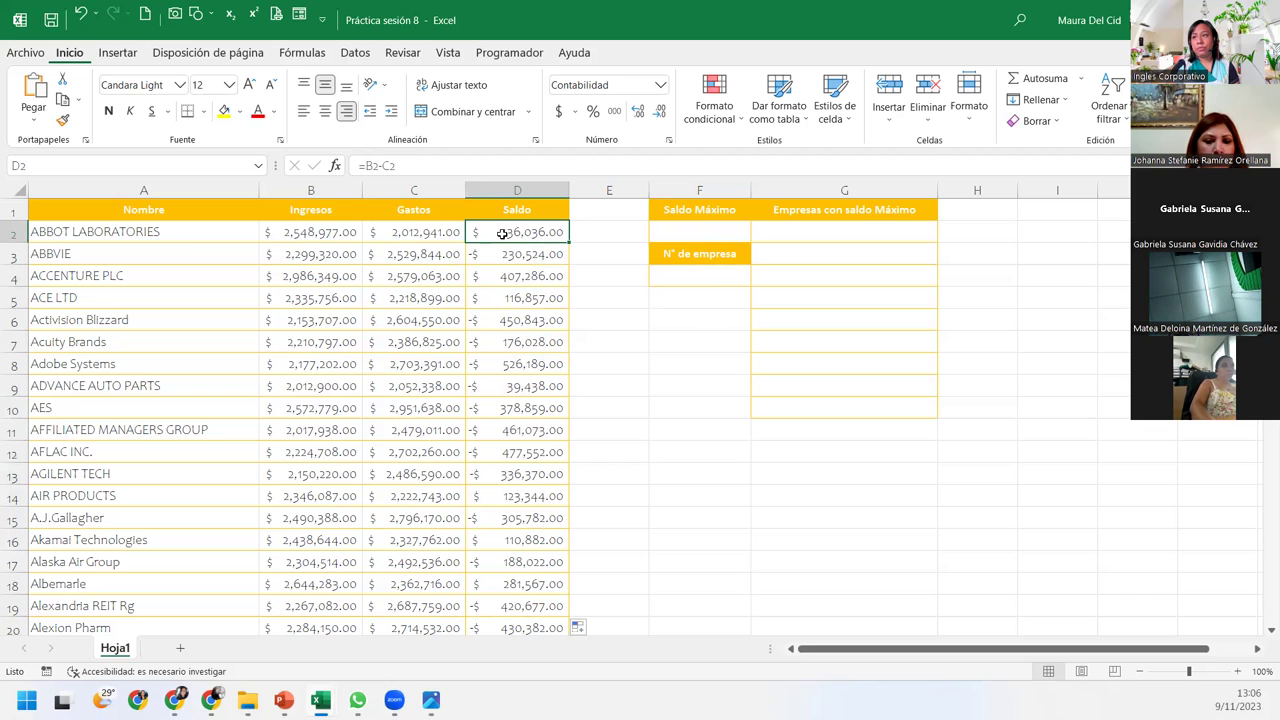
Select the whole company table A1:D438 starting from the Nombre header
left_click(117, 211)
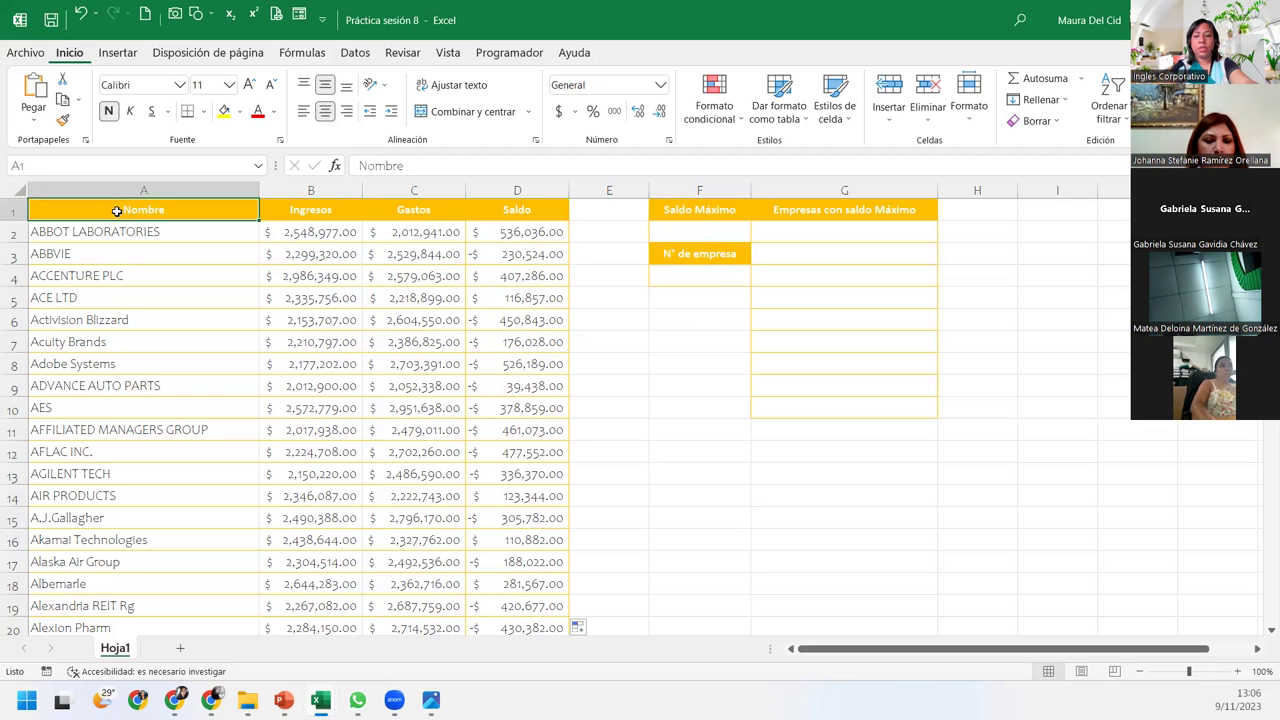
key("ctrl+shift+Right")
key("ctrl+shift+Down")
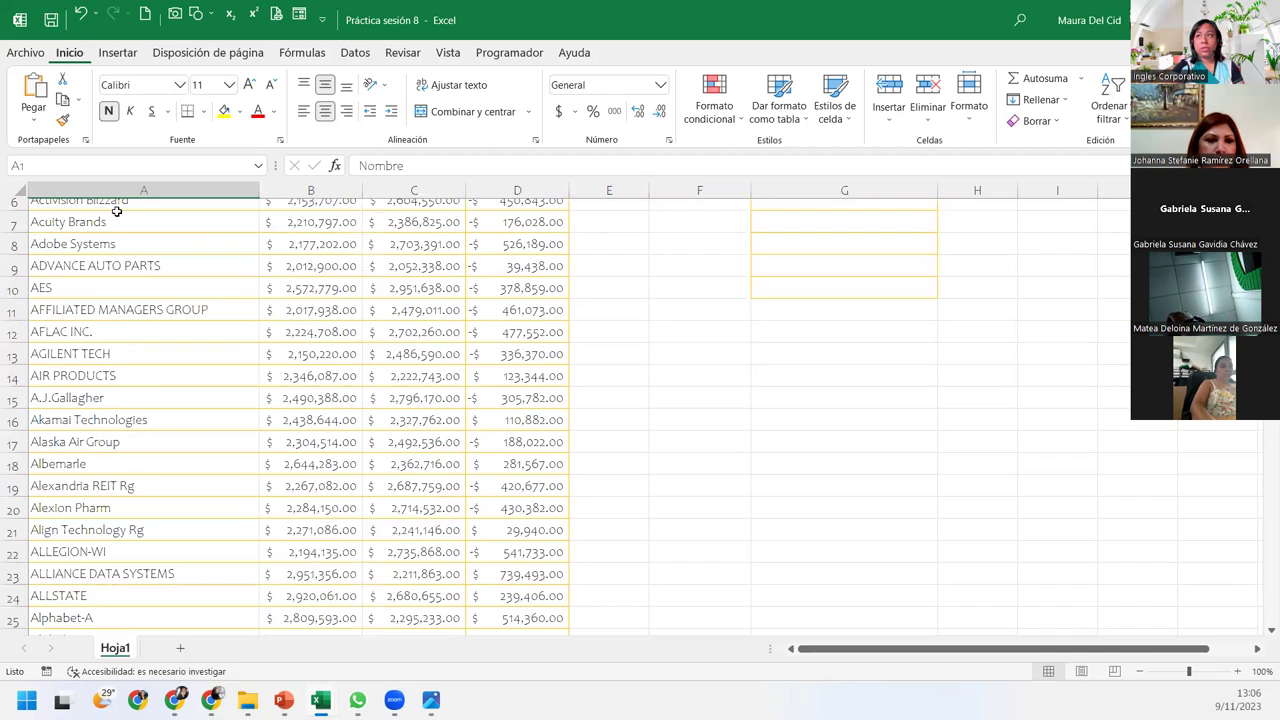
scroll(138, 221, "up", 6)
scroll(138, 221, "down", 6)
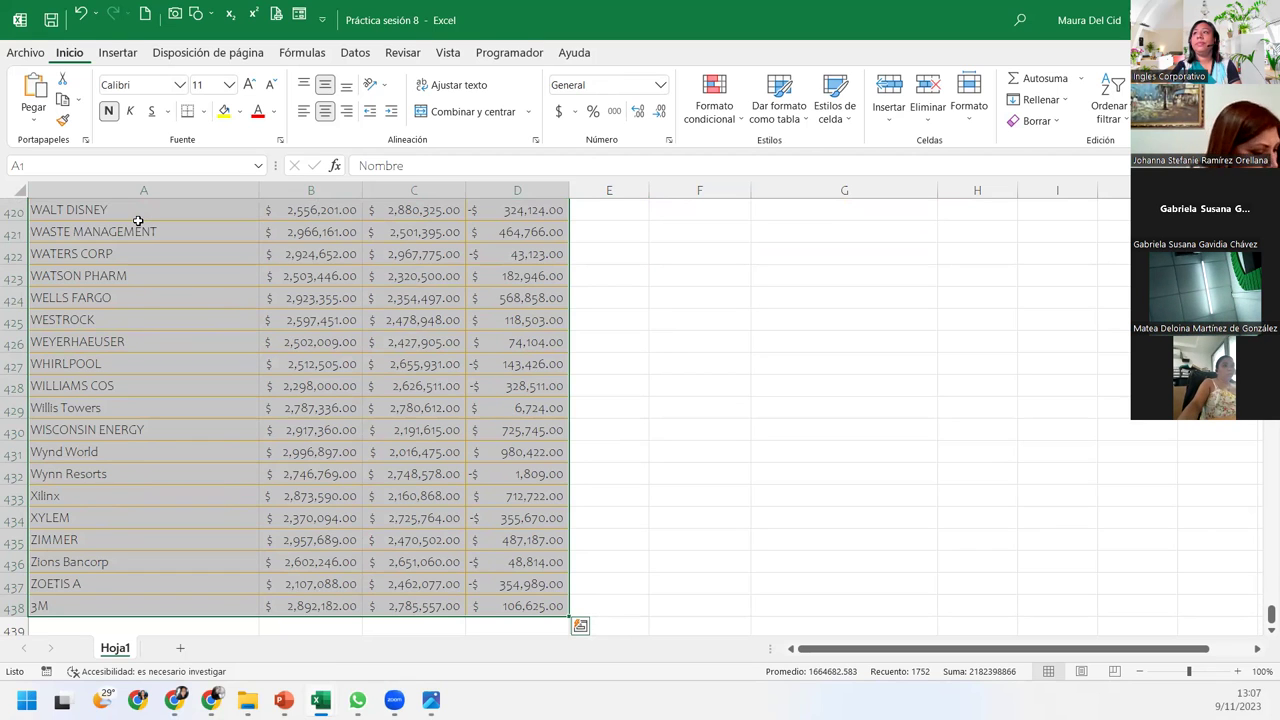
Create names from the selection using Fila superior only, with Columna izquierda unchecked
left_click(302, 53)
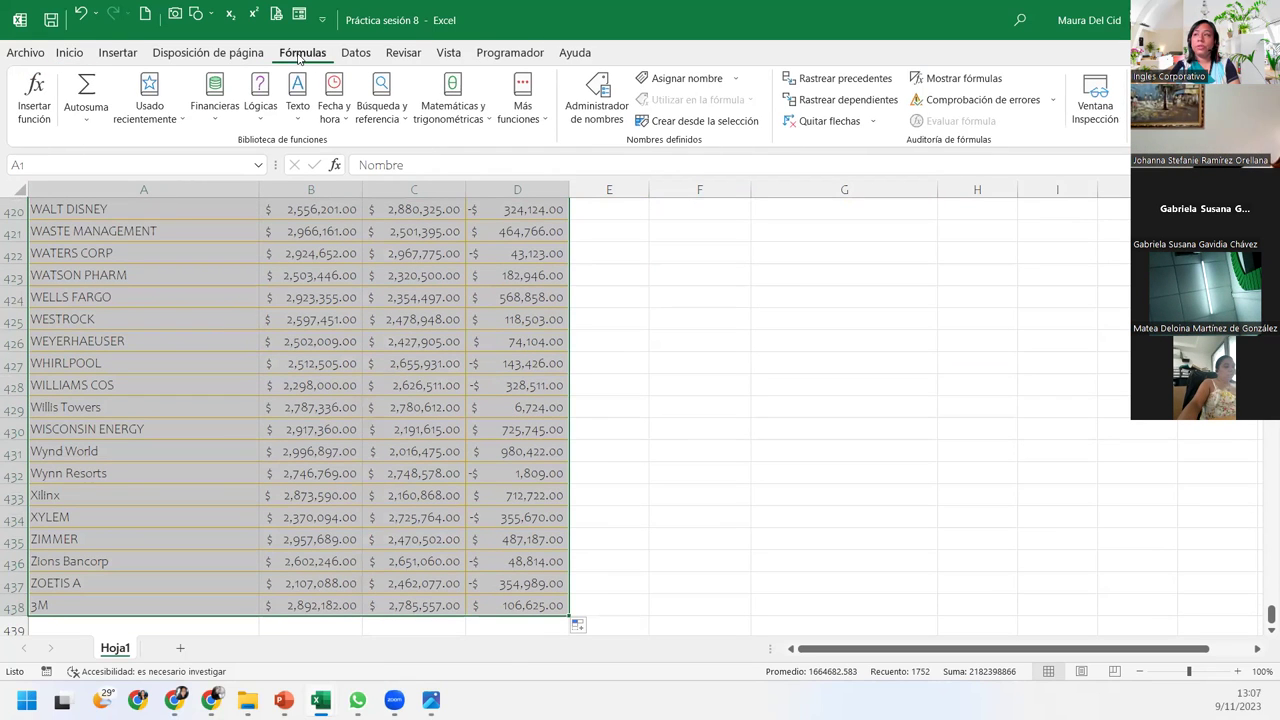
left_click(676, 121)
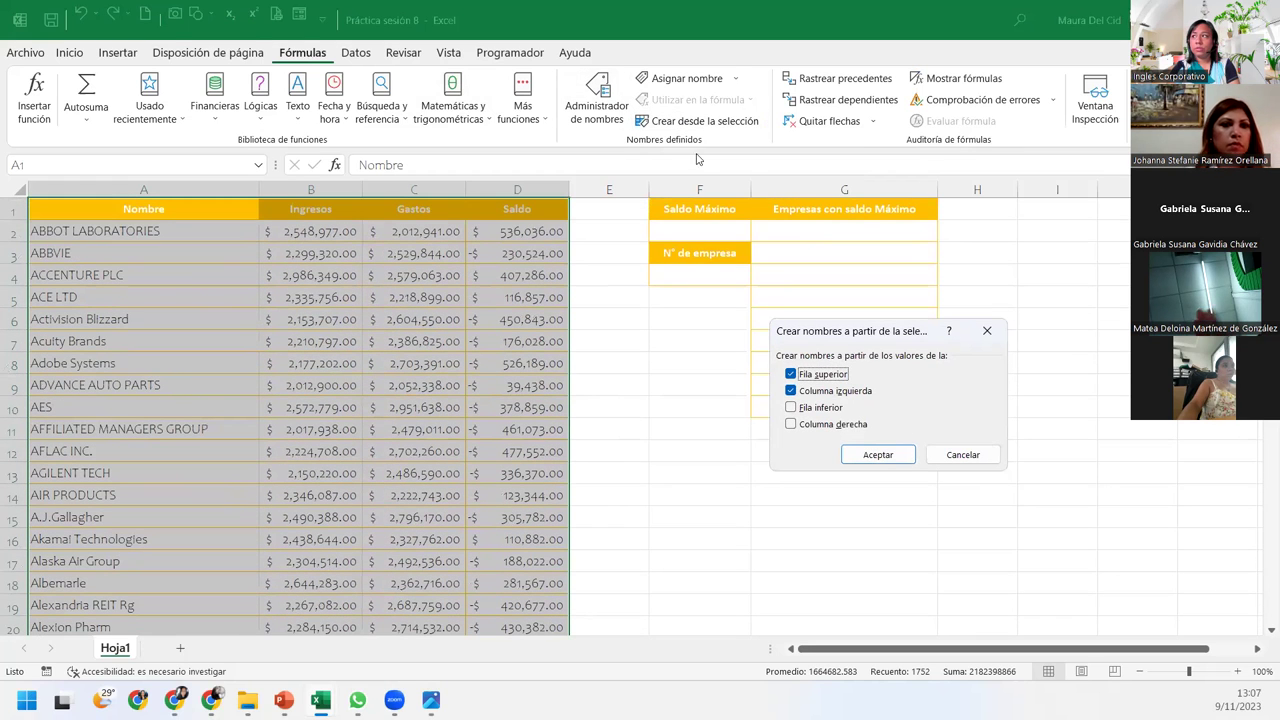
left_click(791, 390)
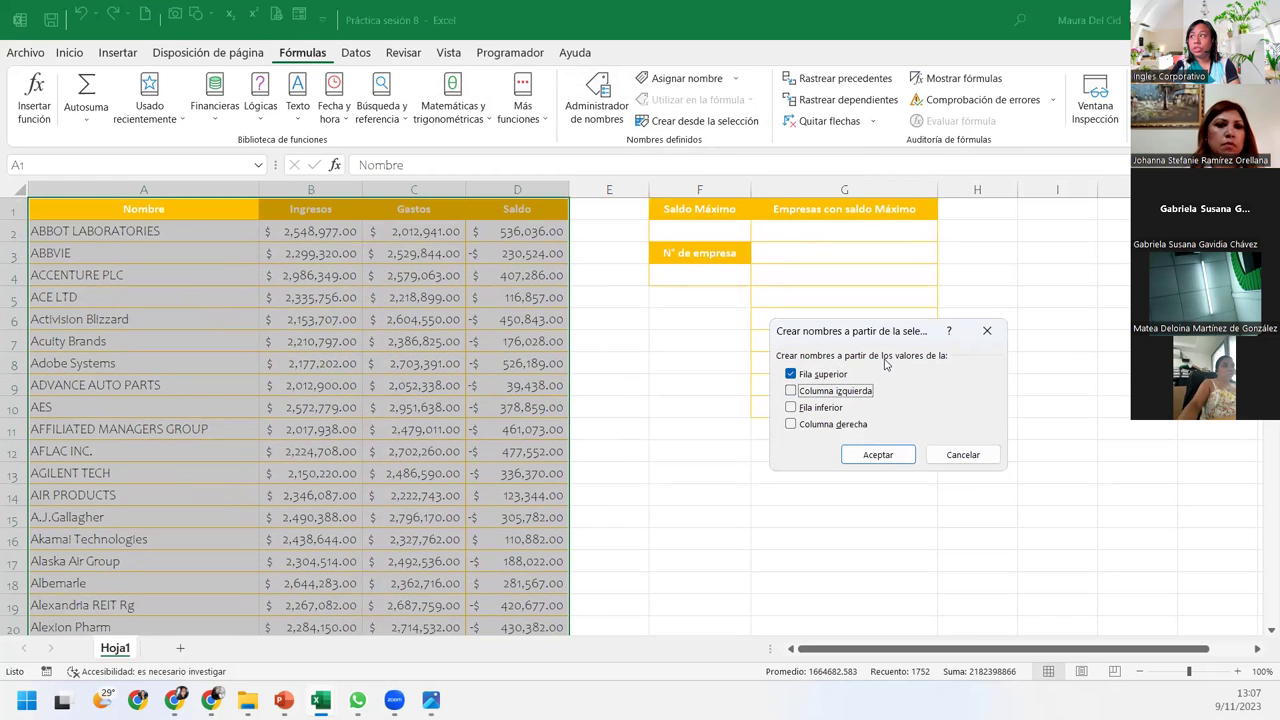
left_click_drag(861, 327, 585, 320)
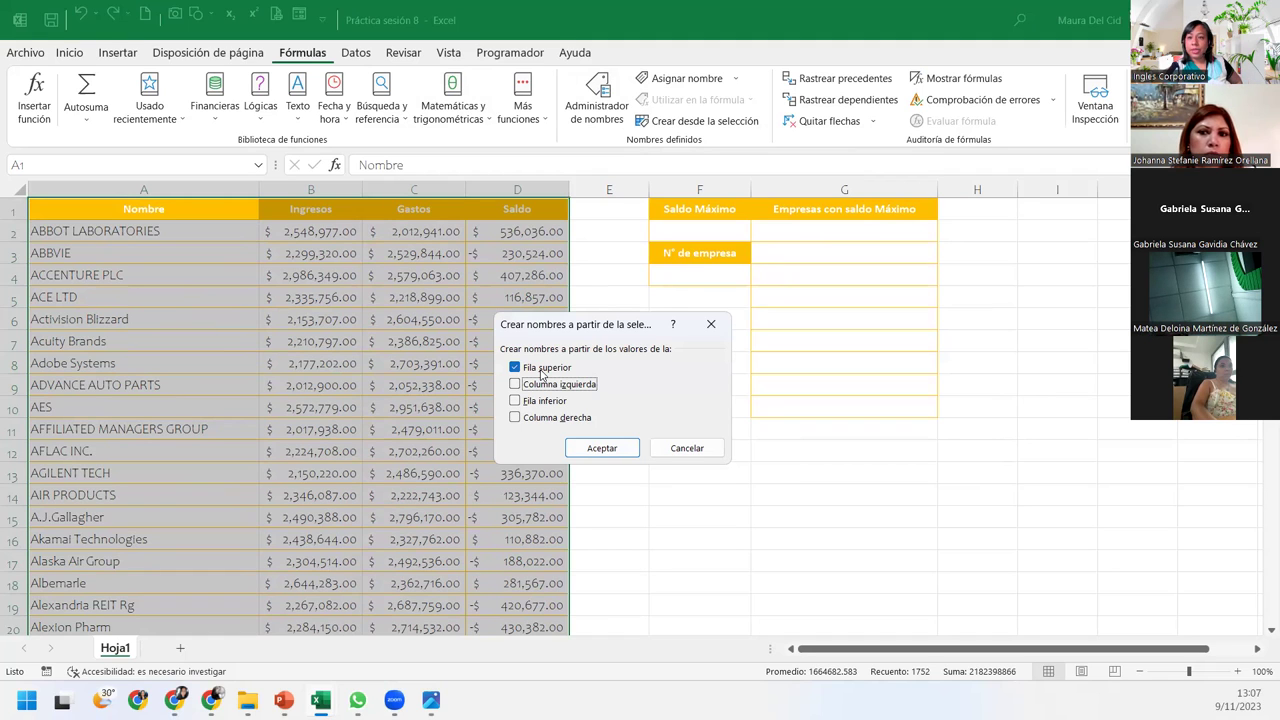
left_click(601, 448)
left_click(704, 230)
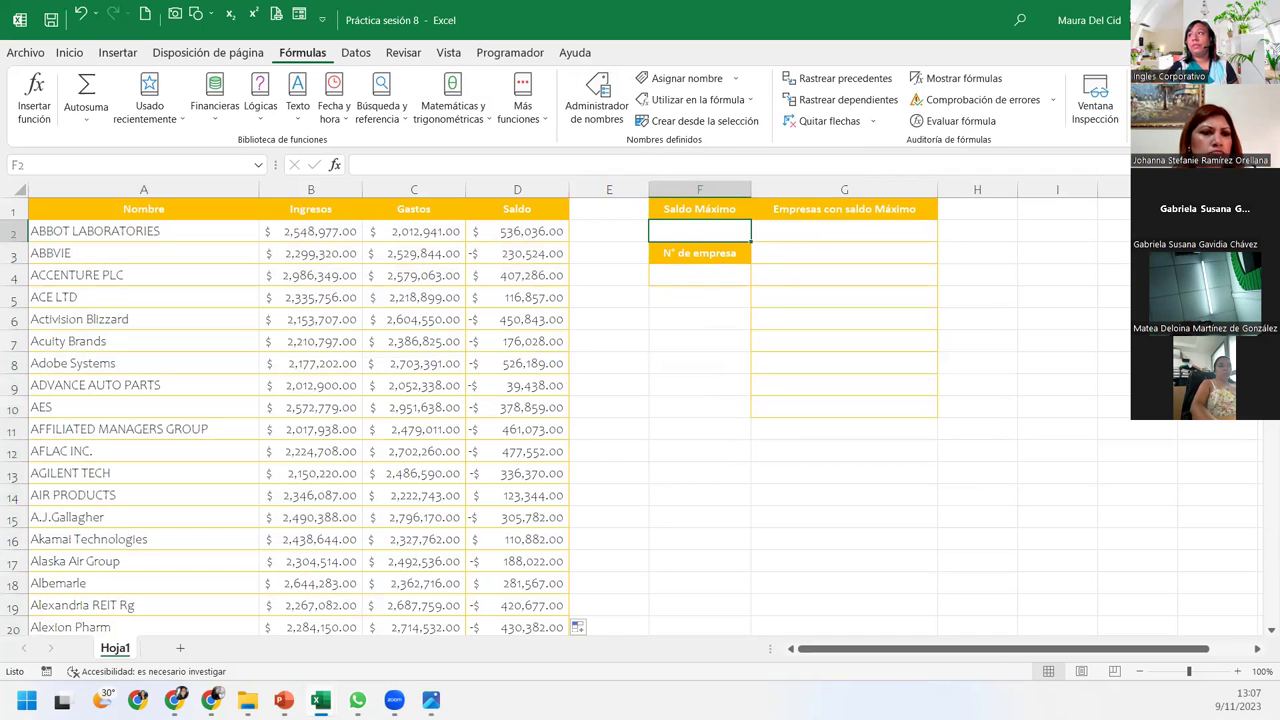
left_click(597, 100)
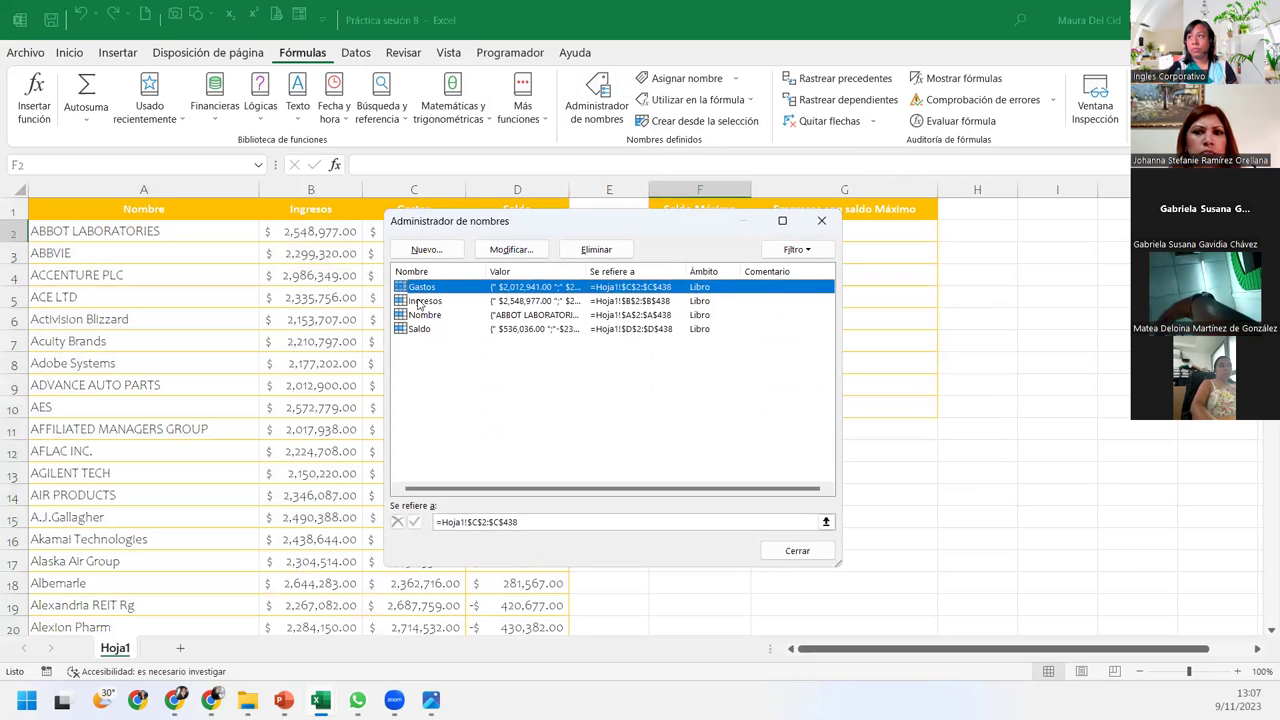
left_click(424, 301)
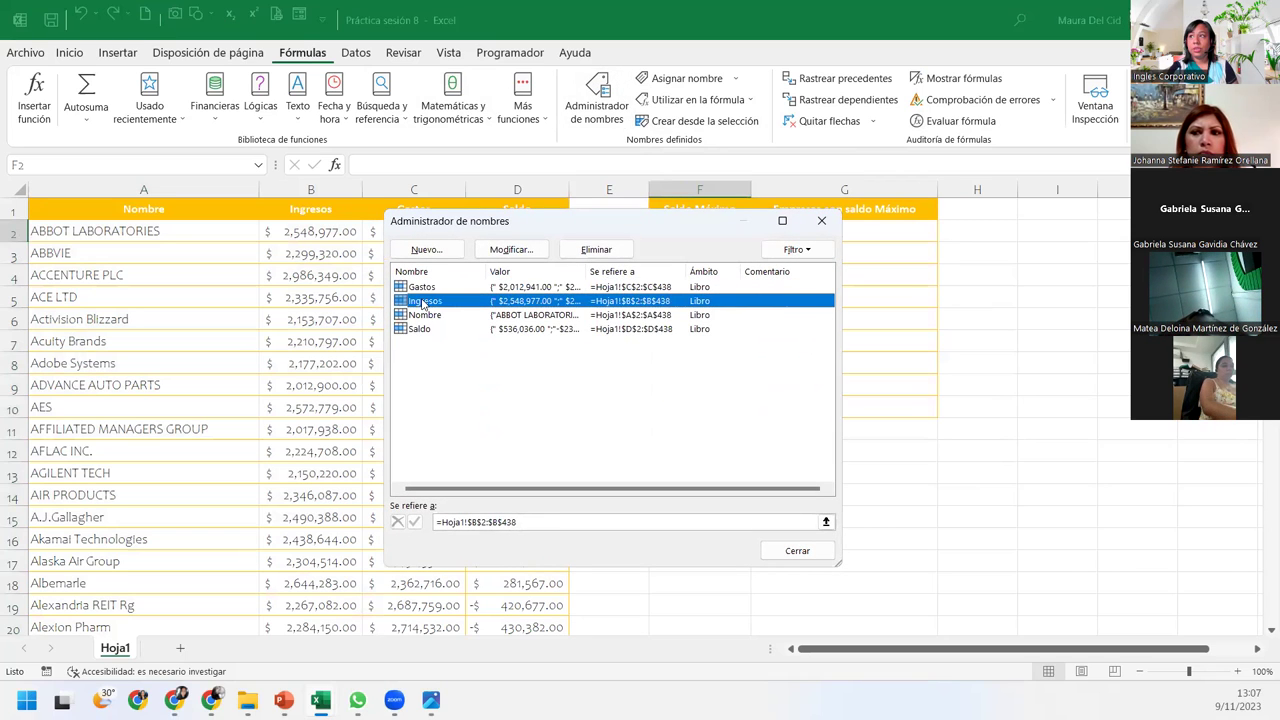
left_click(421, 315)
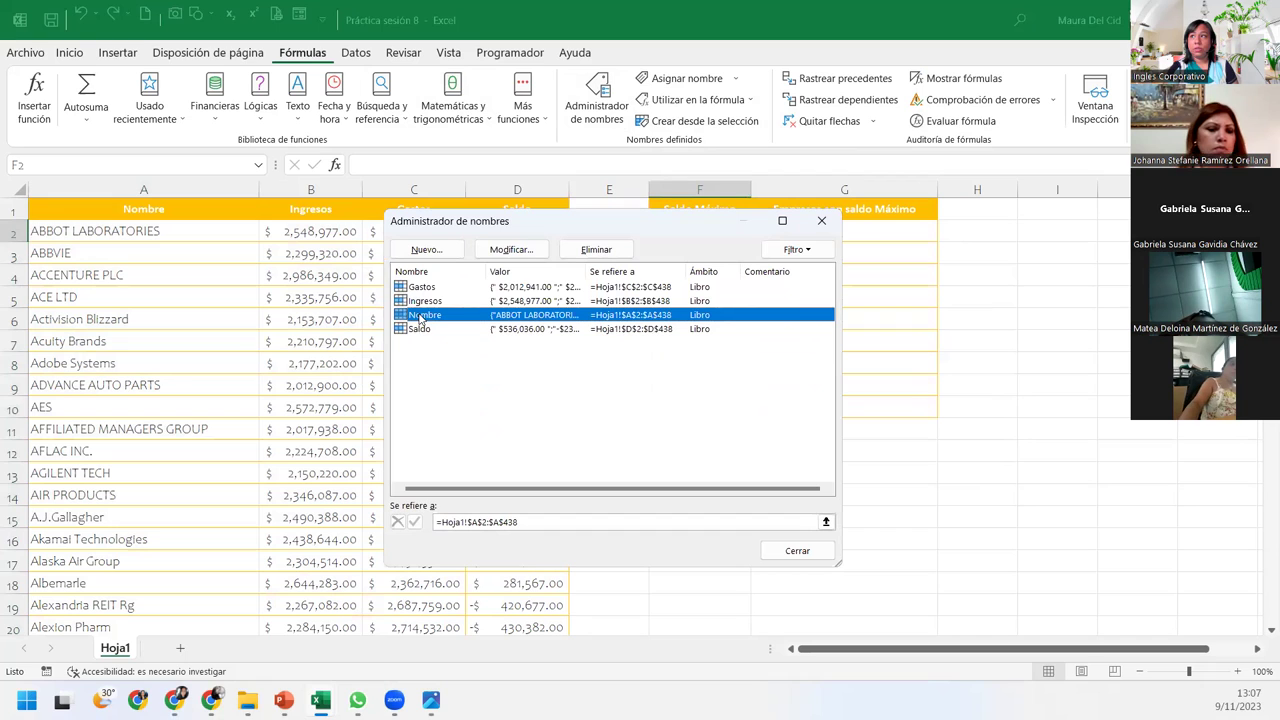
left_click(421, 330)
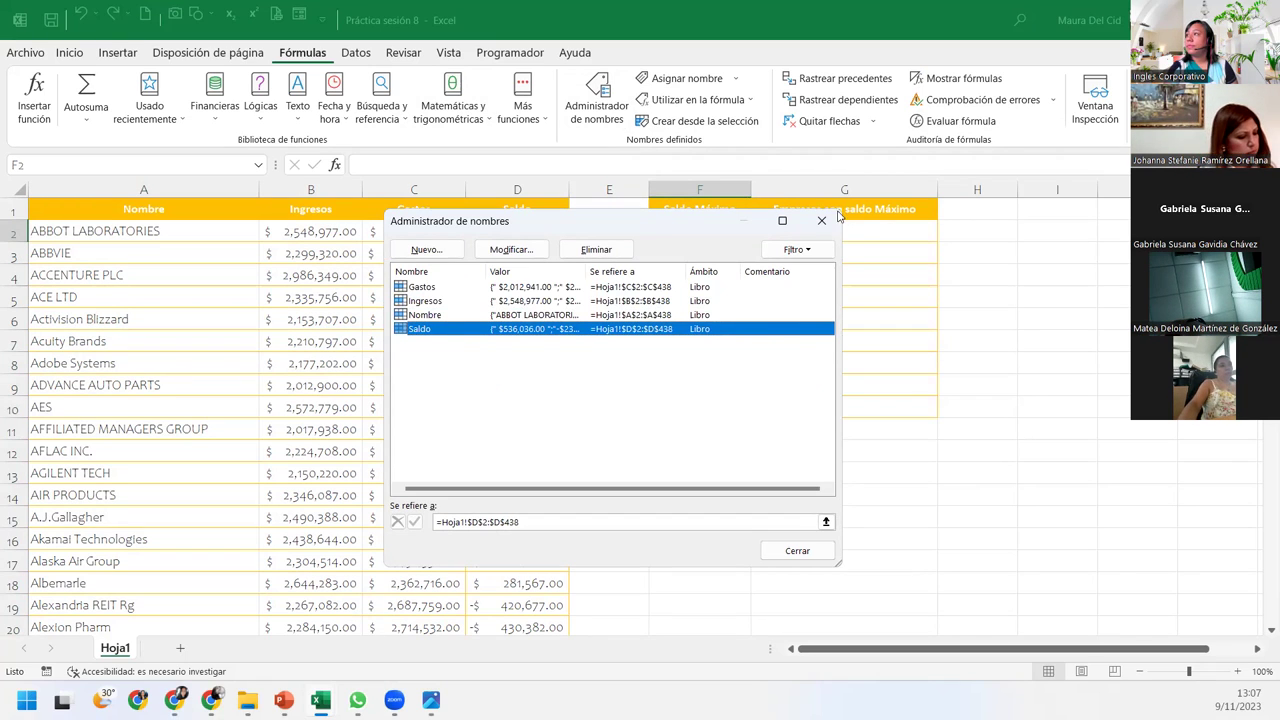
left_click(818, 218)
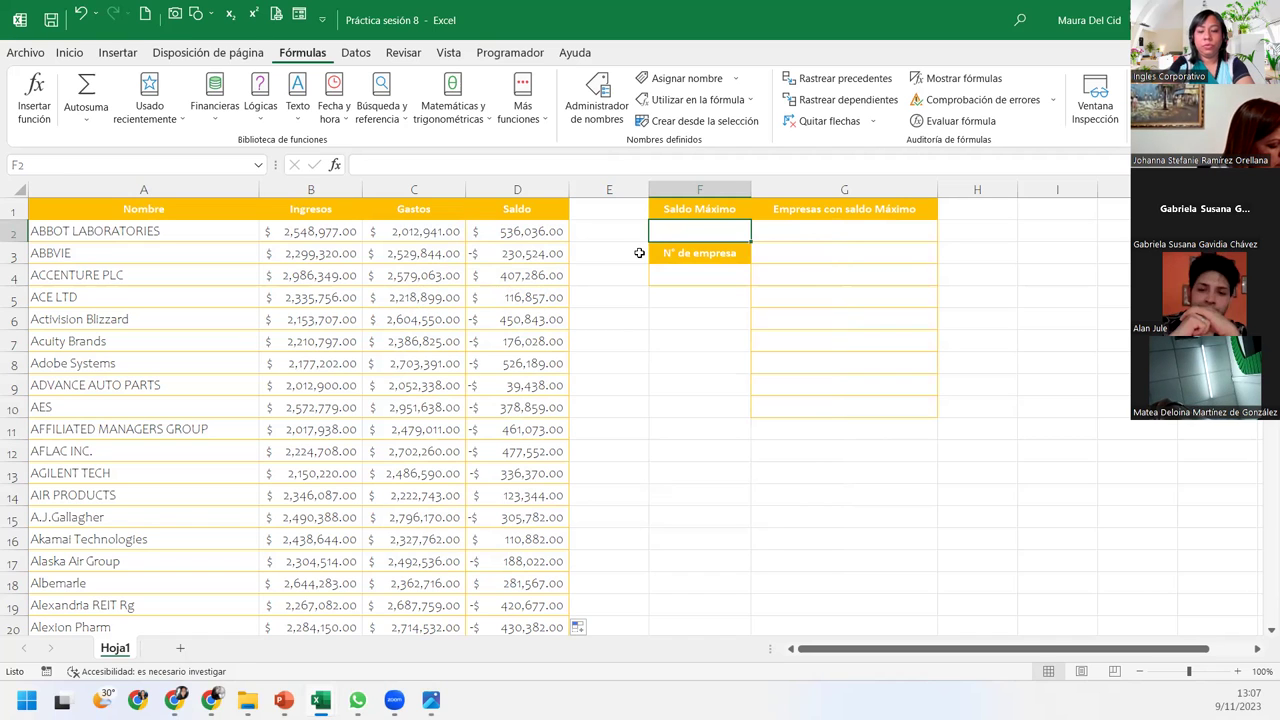
type("=max")
key("Tab")
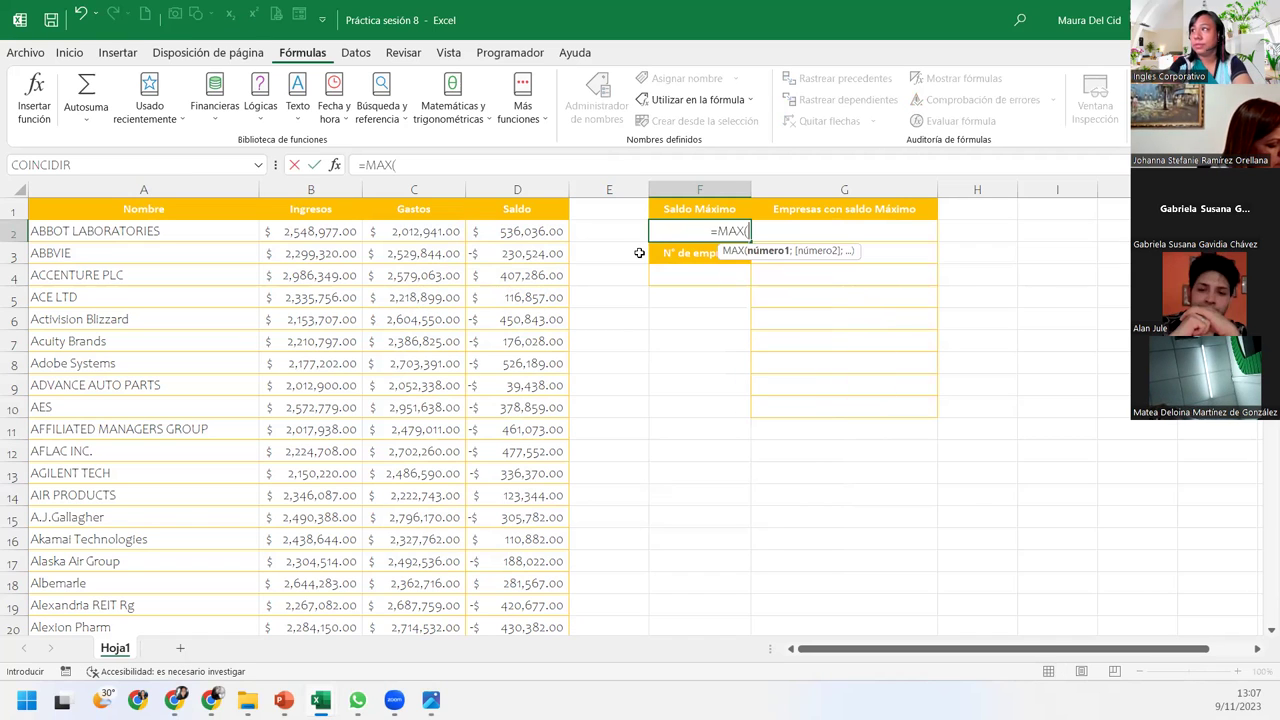
type("Saldo)")
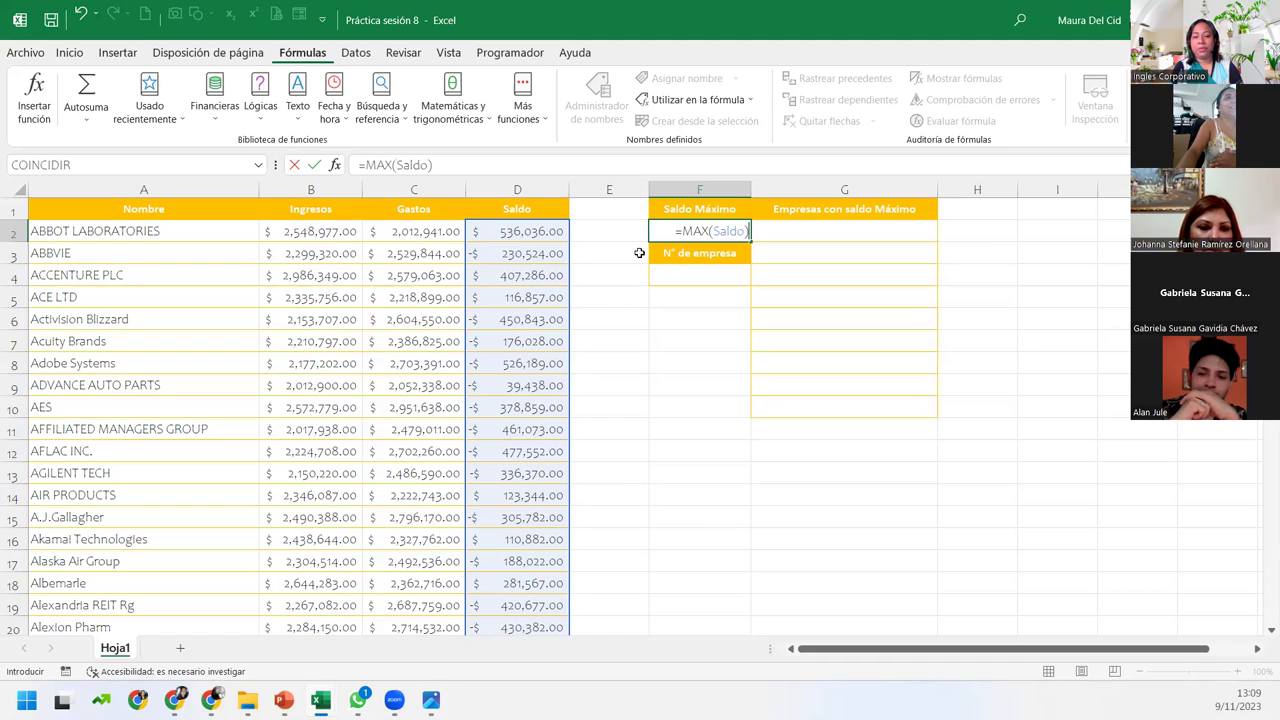
key("Escape")
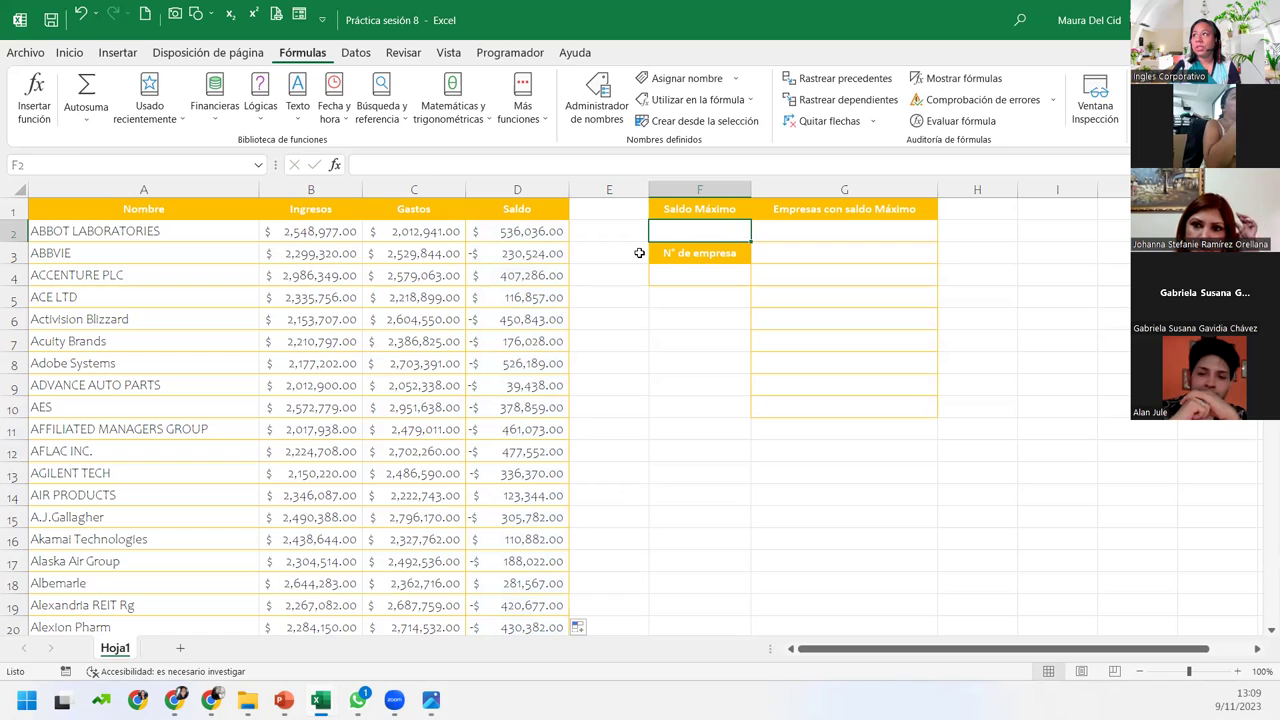
Delete the Gastos, Ingresos, Nombre and Saldo names in the Administrador de nombres
left_click(597, 98)
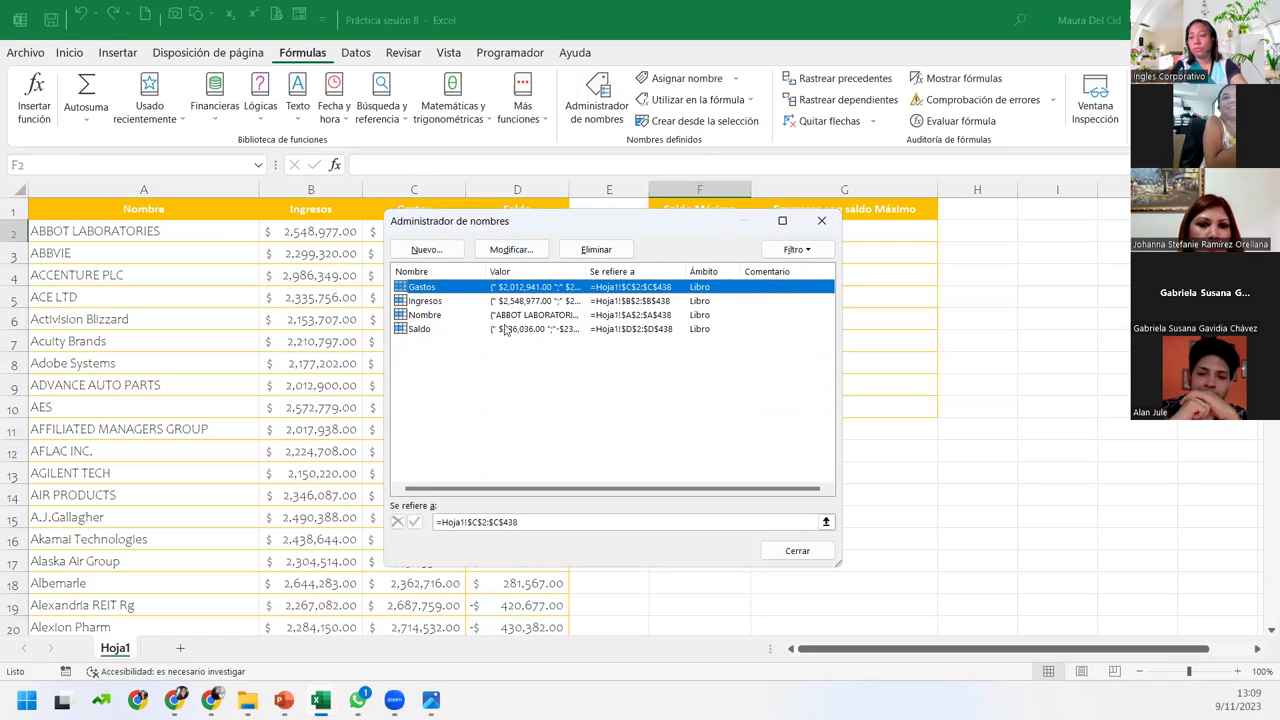
left_click(411, 330, "shift")
left_click(596, 249)
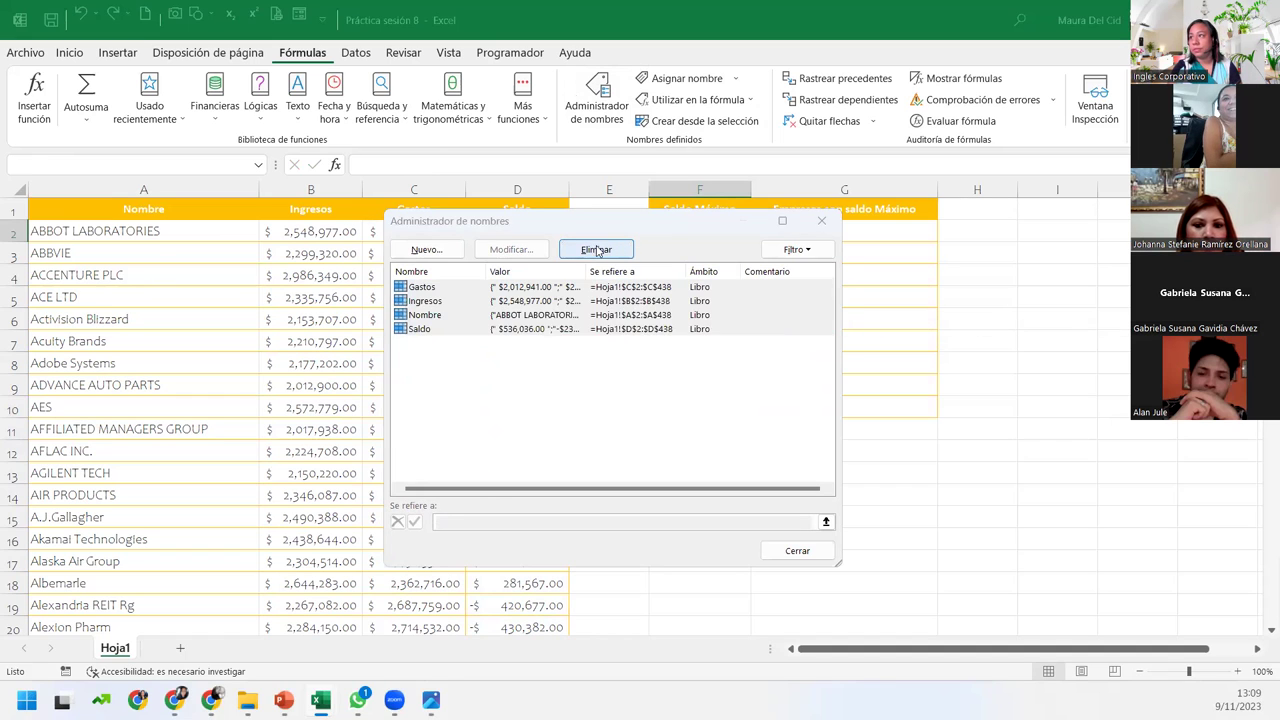
left_click(605, 394)
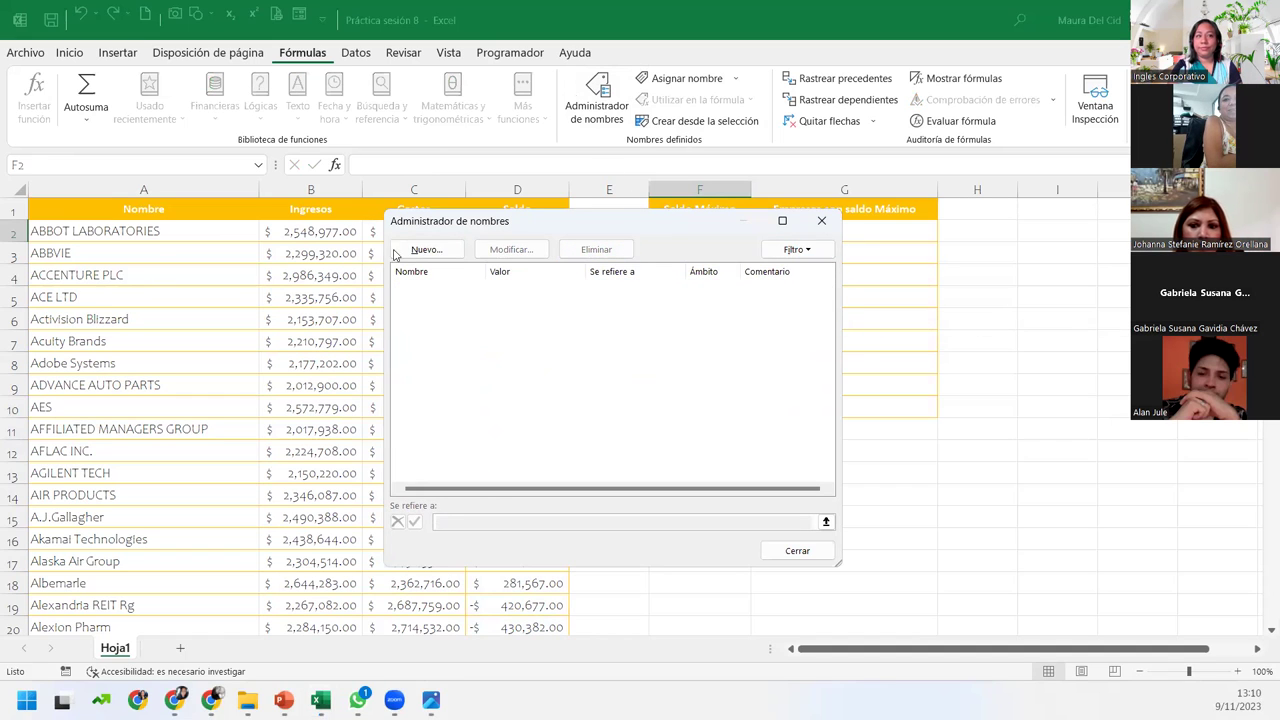
left_click(822, 221)
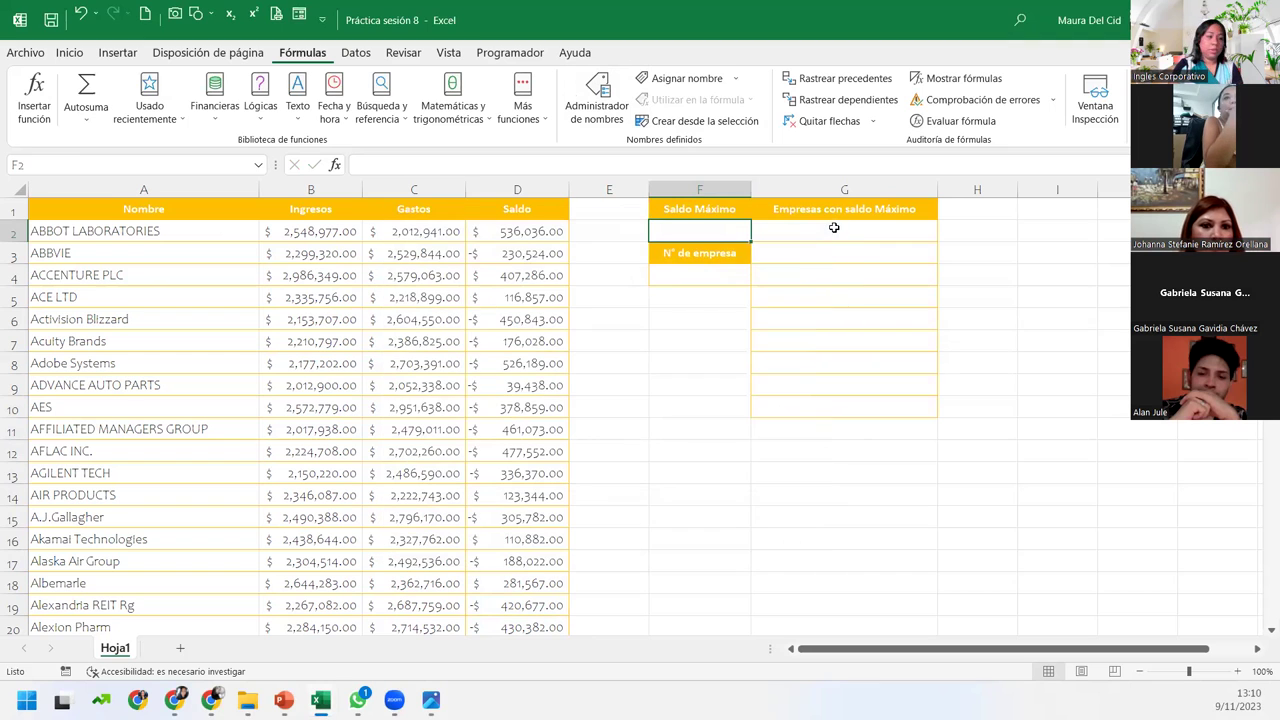
Select the table from A1 and create the Nombre, Ingresos, Gastos and Saldo names from the top row only
left_click(157, 209)
key("ctrl+shift+Right")
key("ctrl+shift+Down")
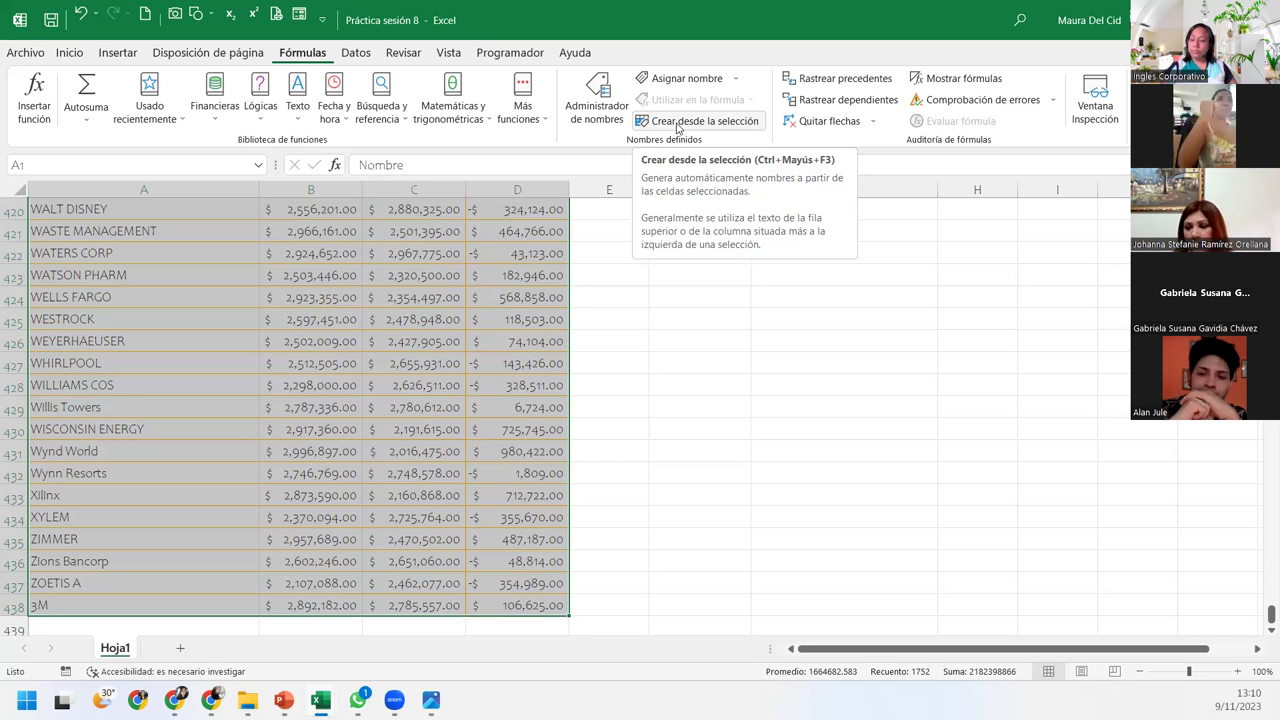
left_click(677, 123)
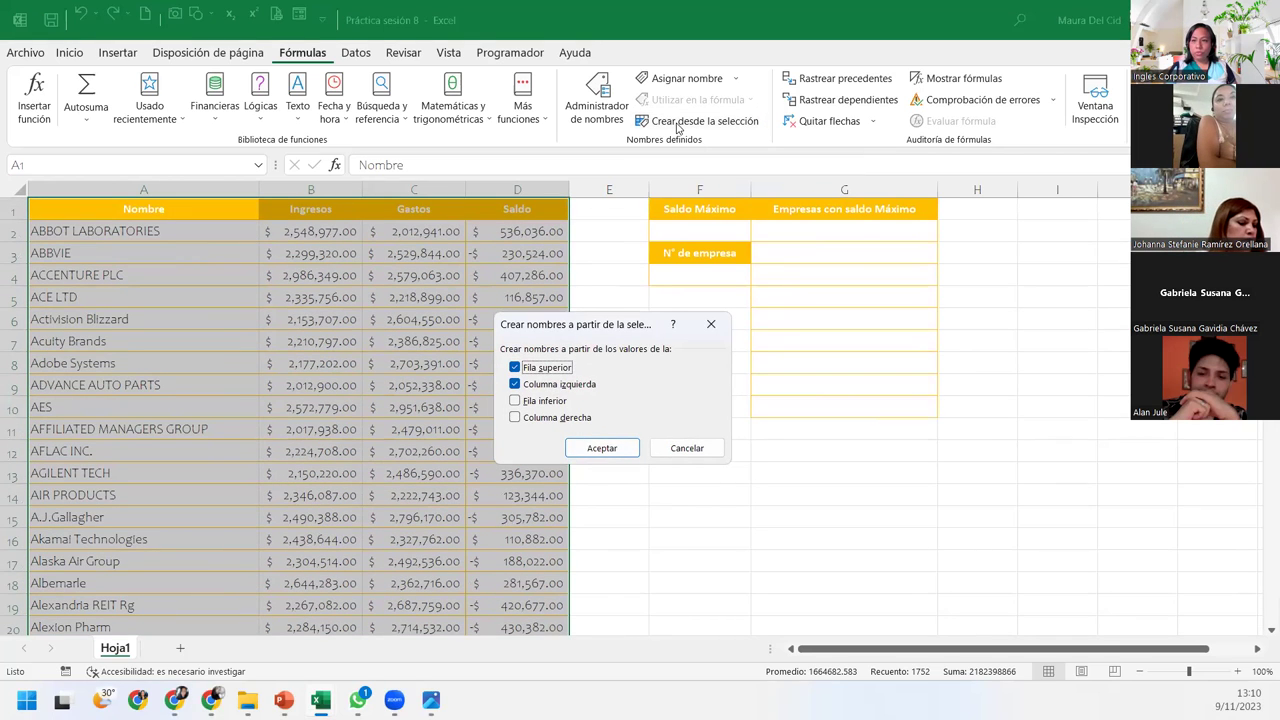
left_click(540, 384)
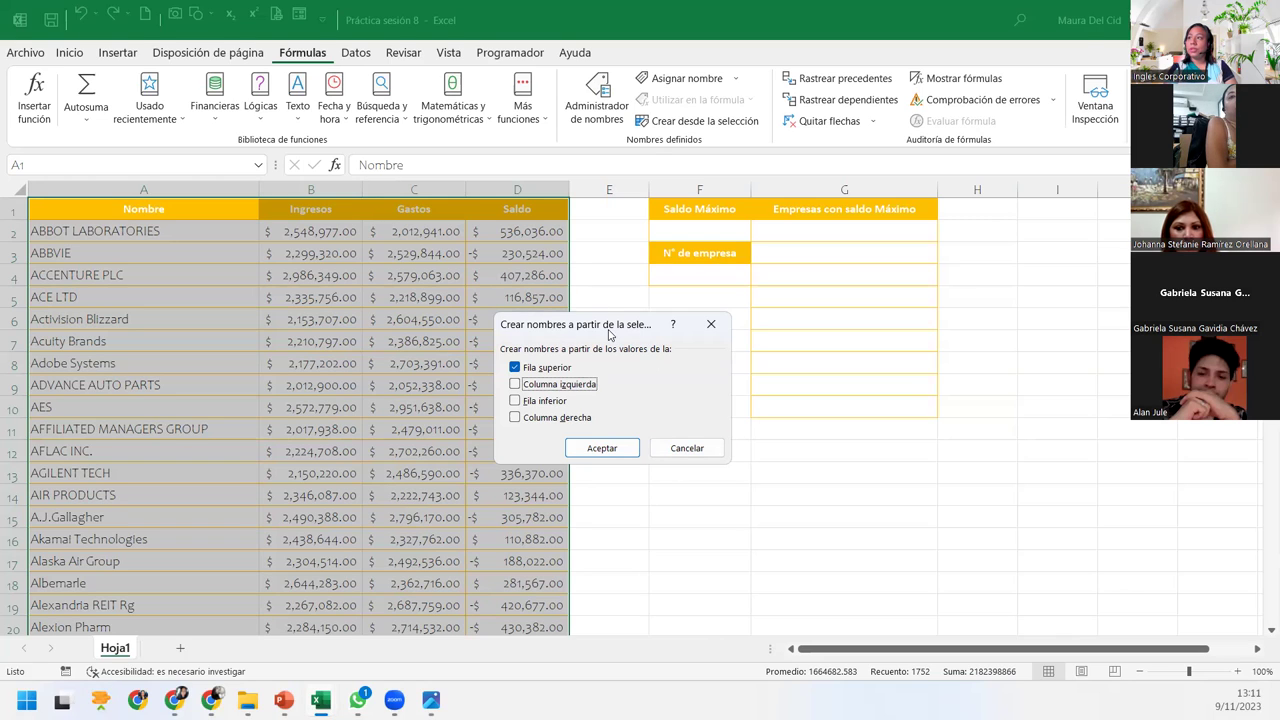
left_click(575, 450)
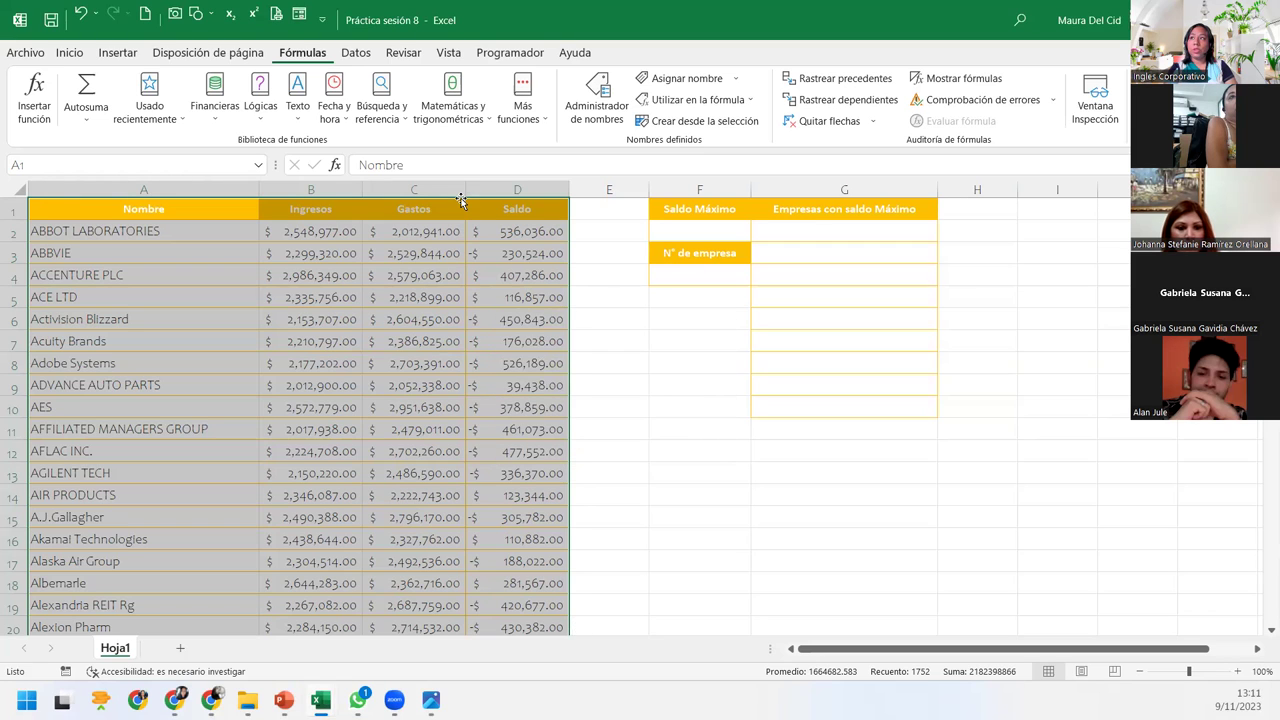
left_click(490, 234)
left_click(665, 230)
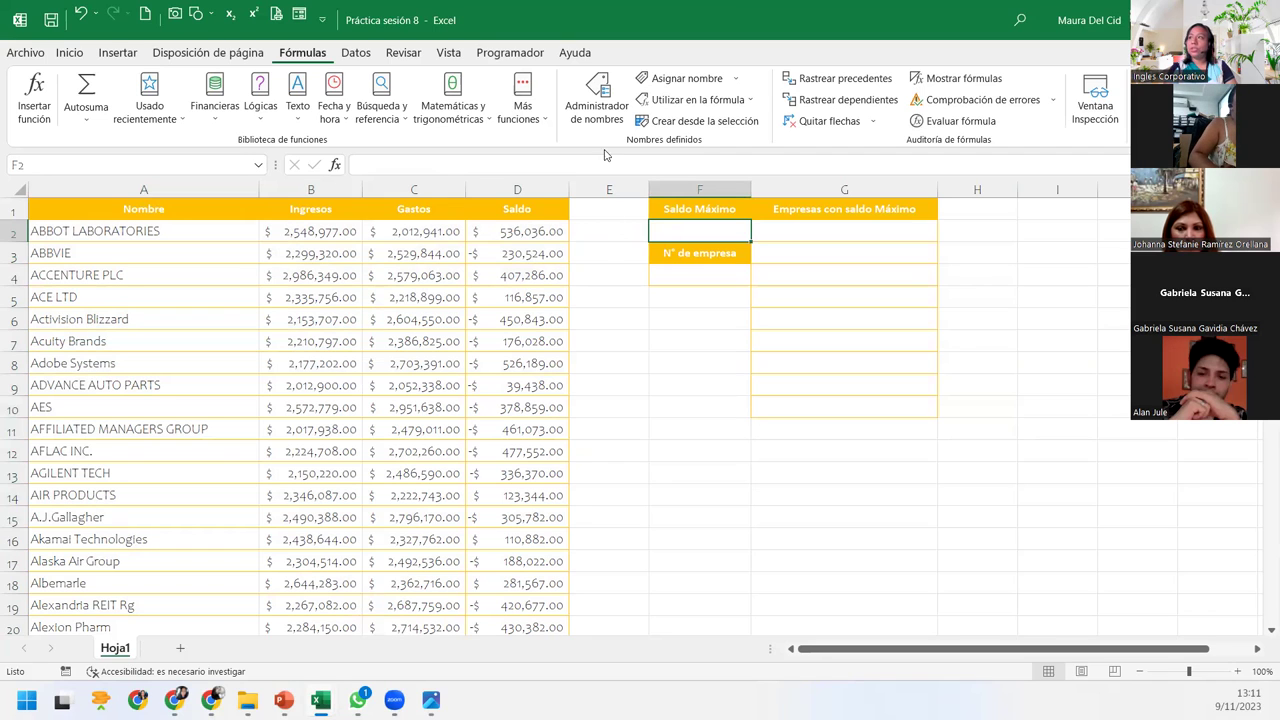
left_click(596, 97)
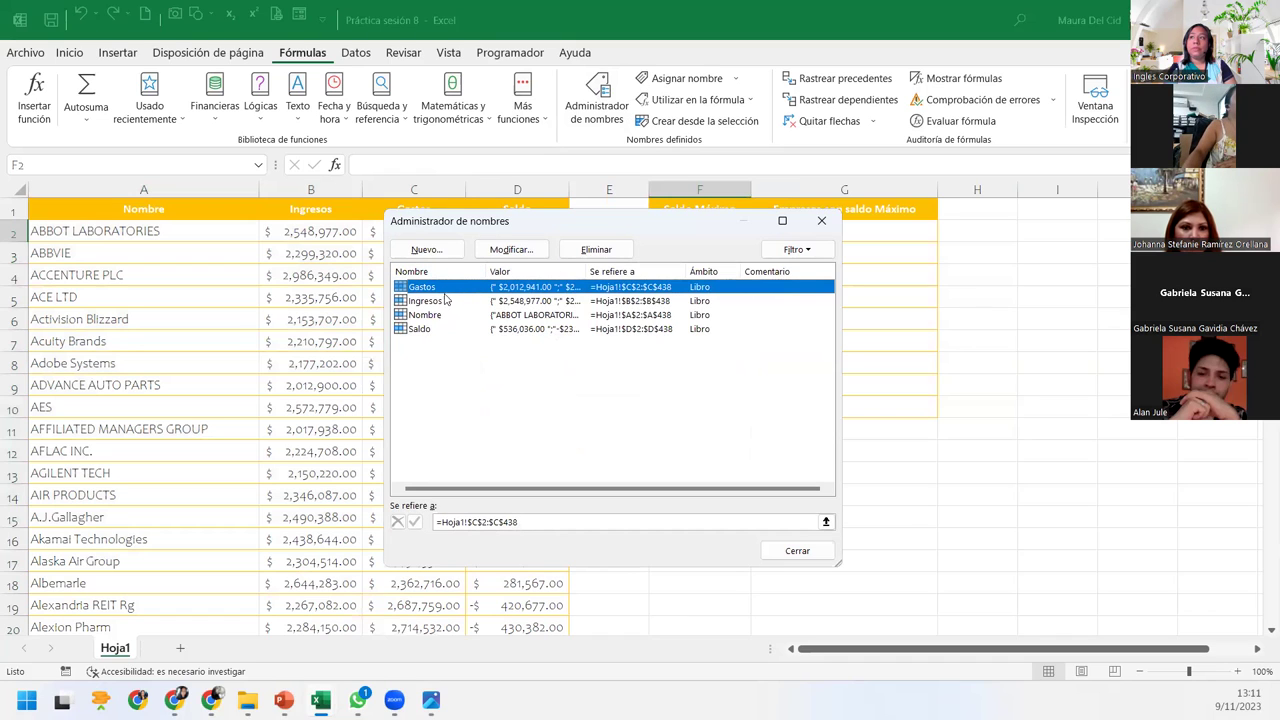
left_click(422, 301)
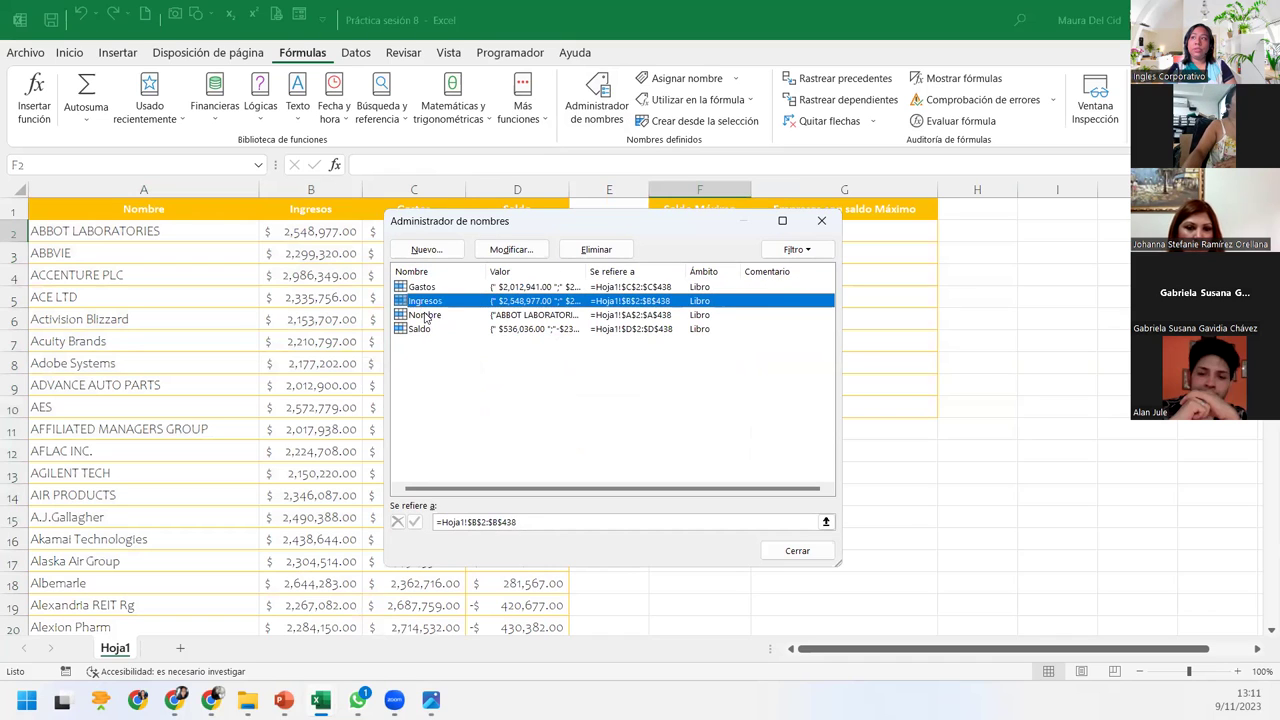
left_click(426, 316)
left_click(420, 331)
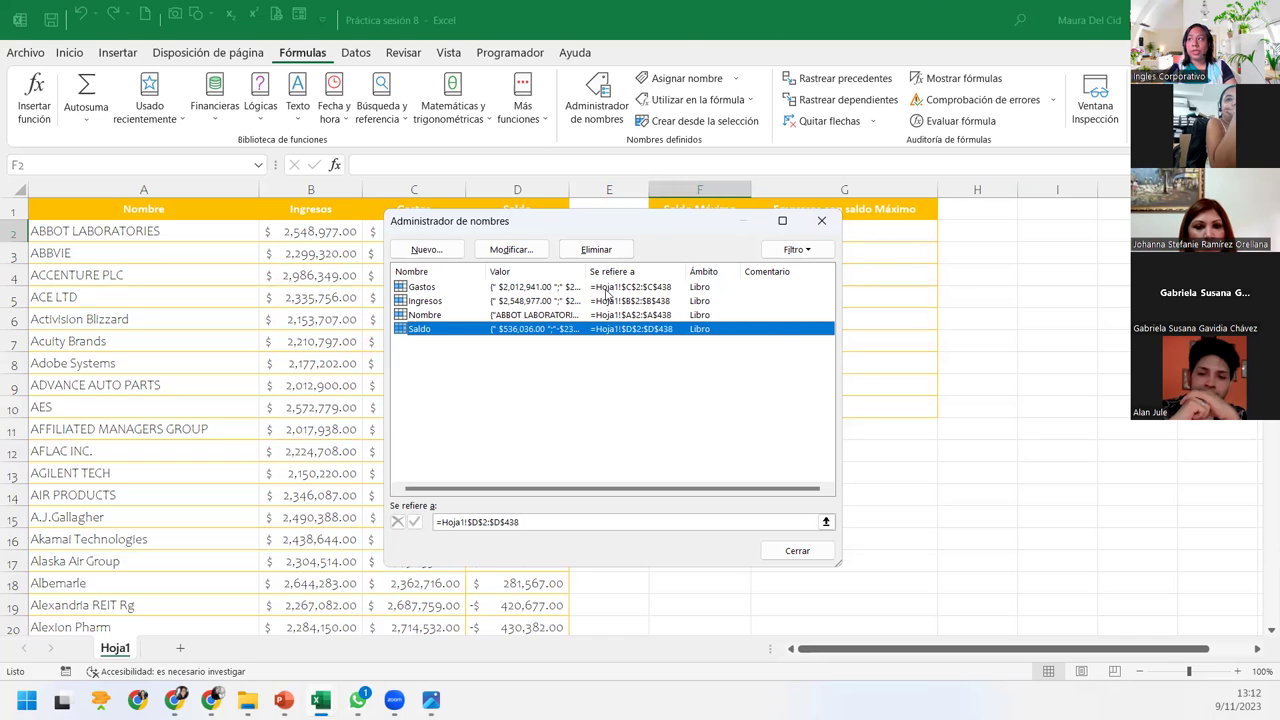
left_click(812, 551)
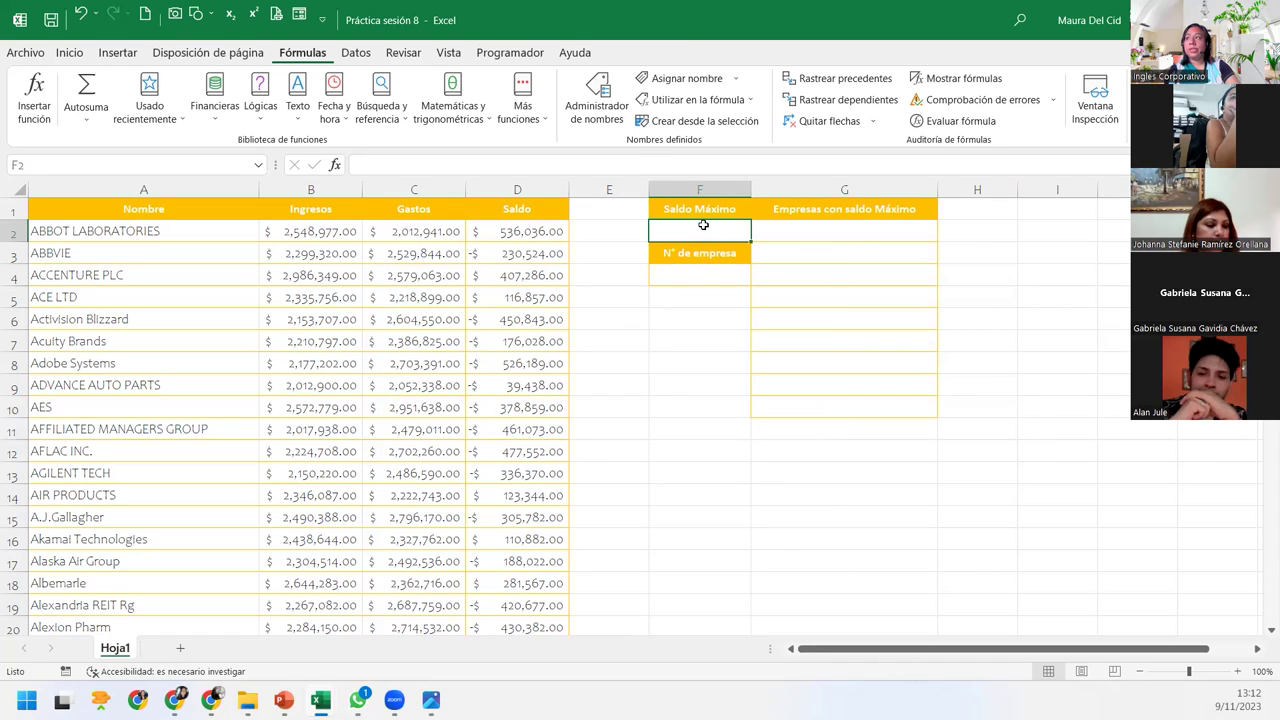
Enter =MAX(Saldo) in F2, returning $980,422.00
type("=")
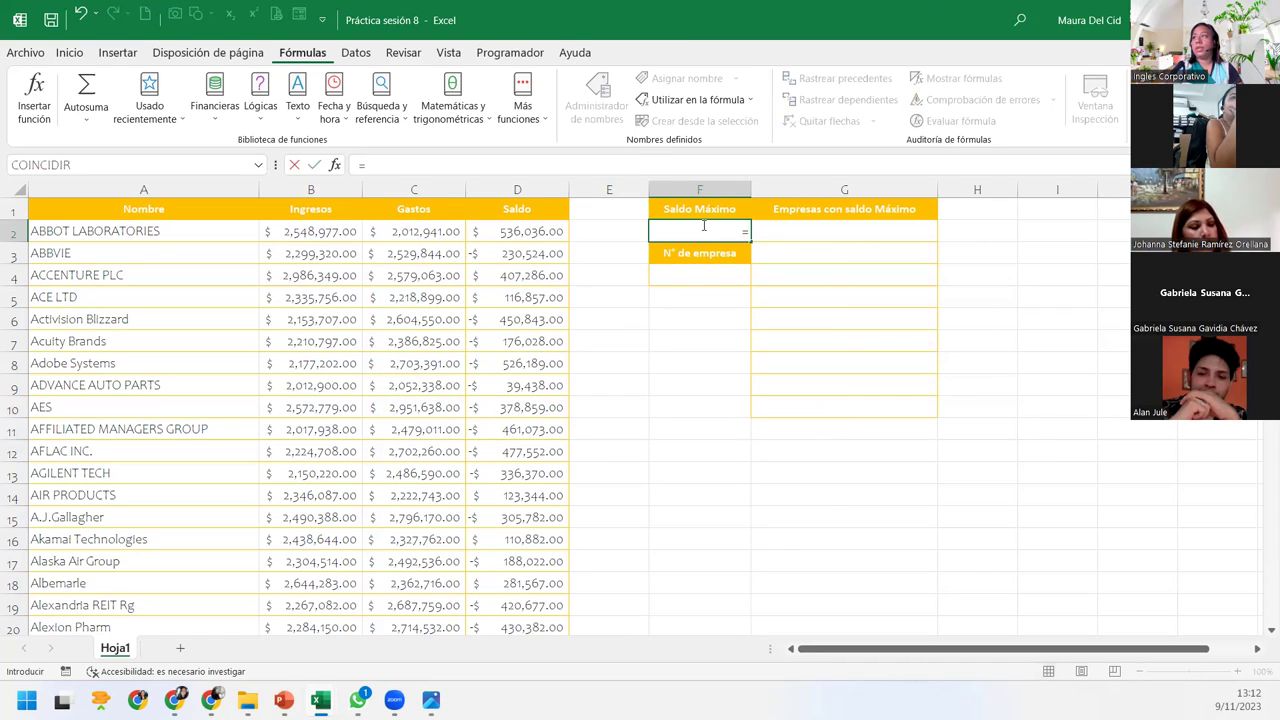
type("max")
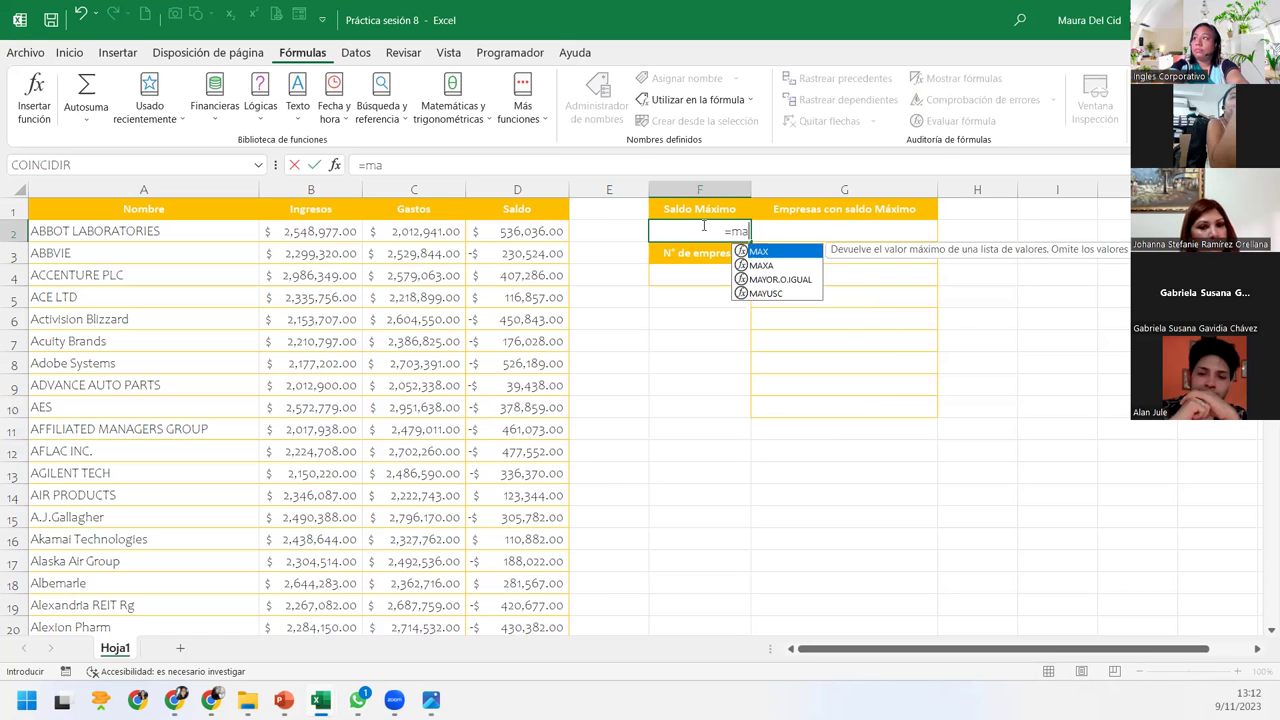
key("Tab")
type("sald")
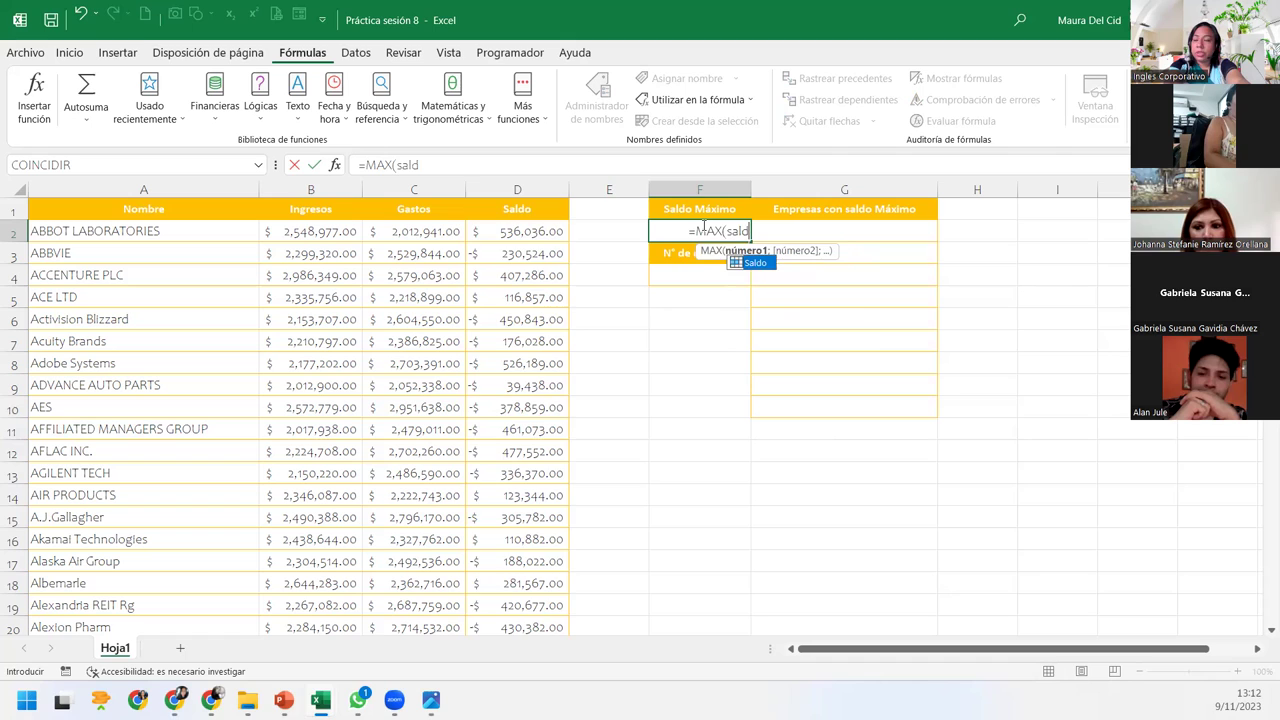
key("Tab")
type(")")
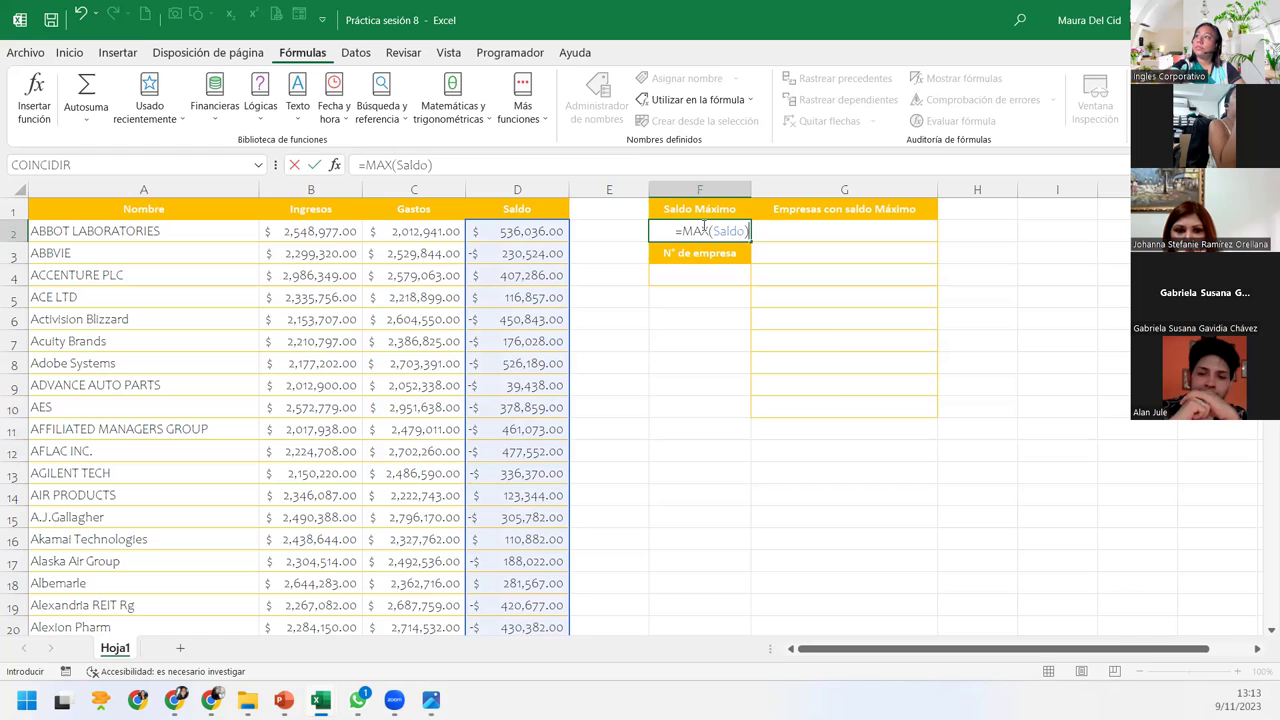
key("Return")
left_click(704, 228)
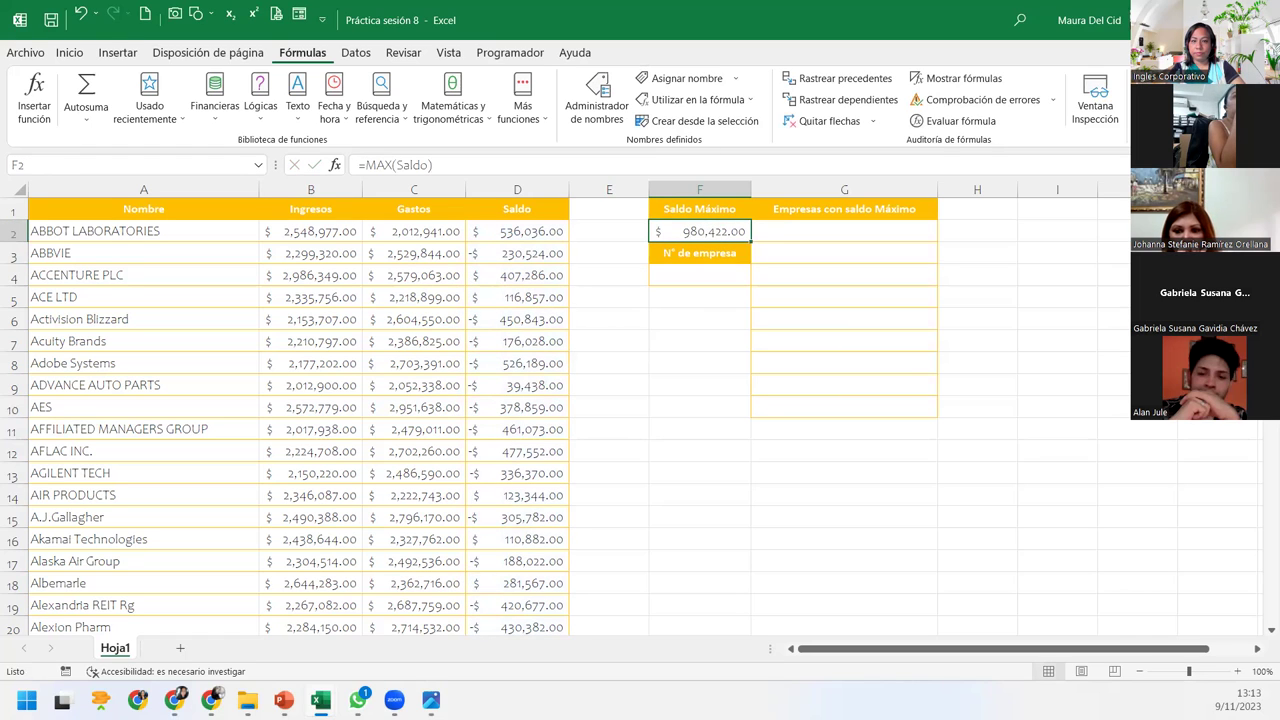
key("alt+Tab")
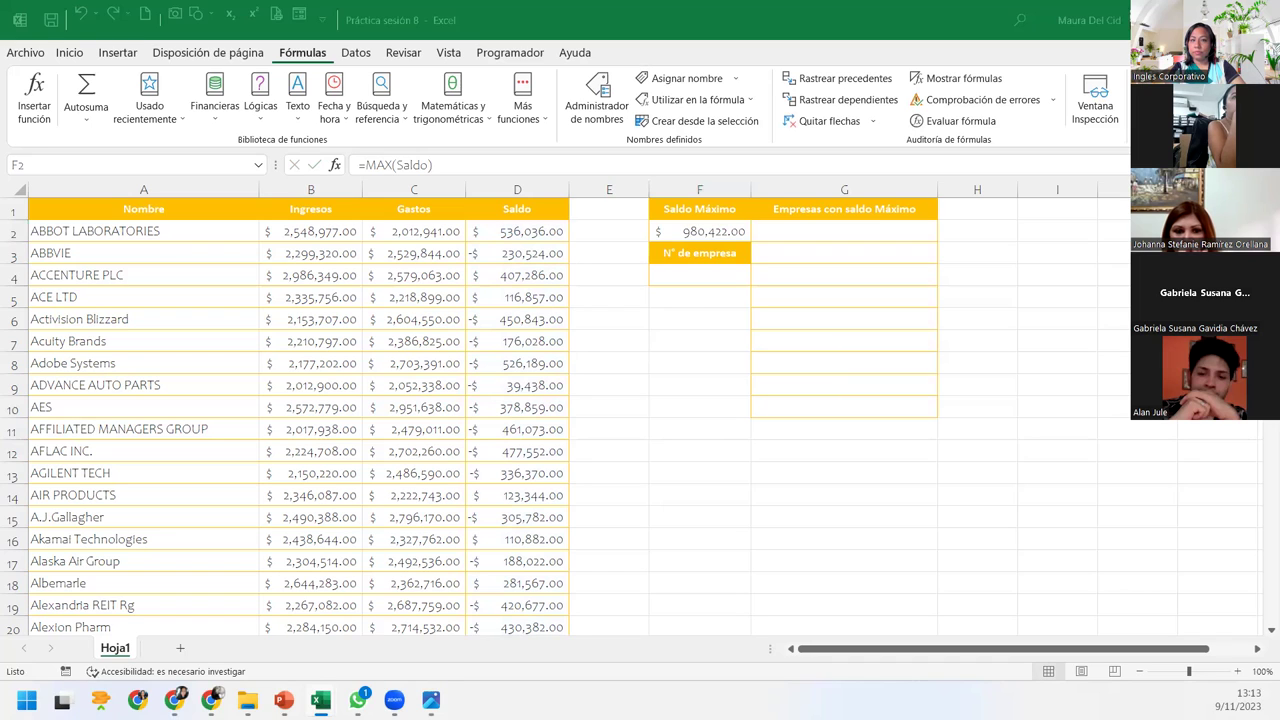
key("alt+Tab")
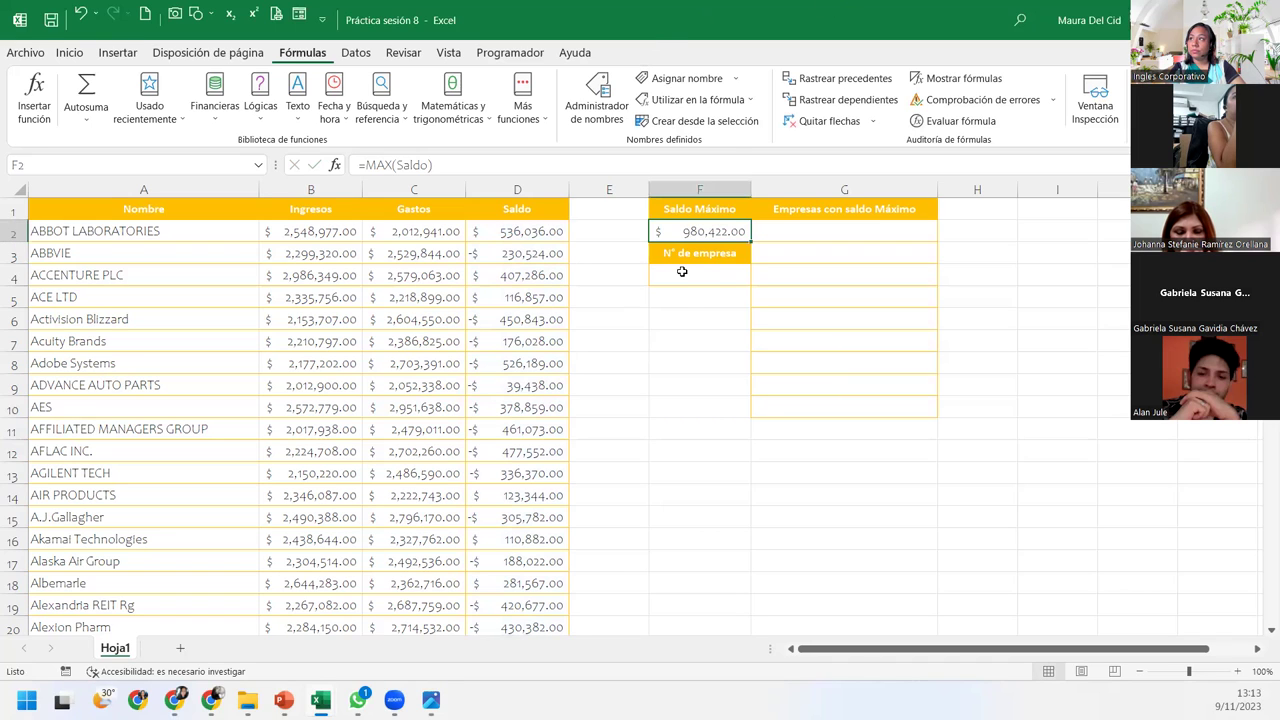
left_click(681, 271)
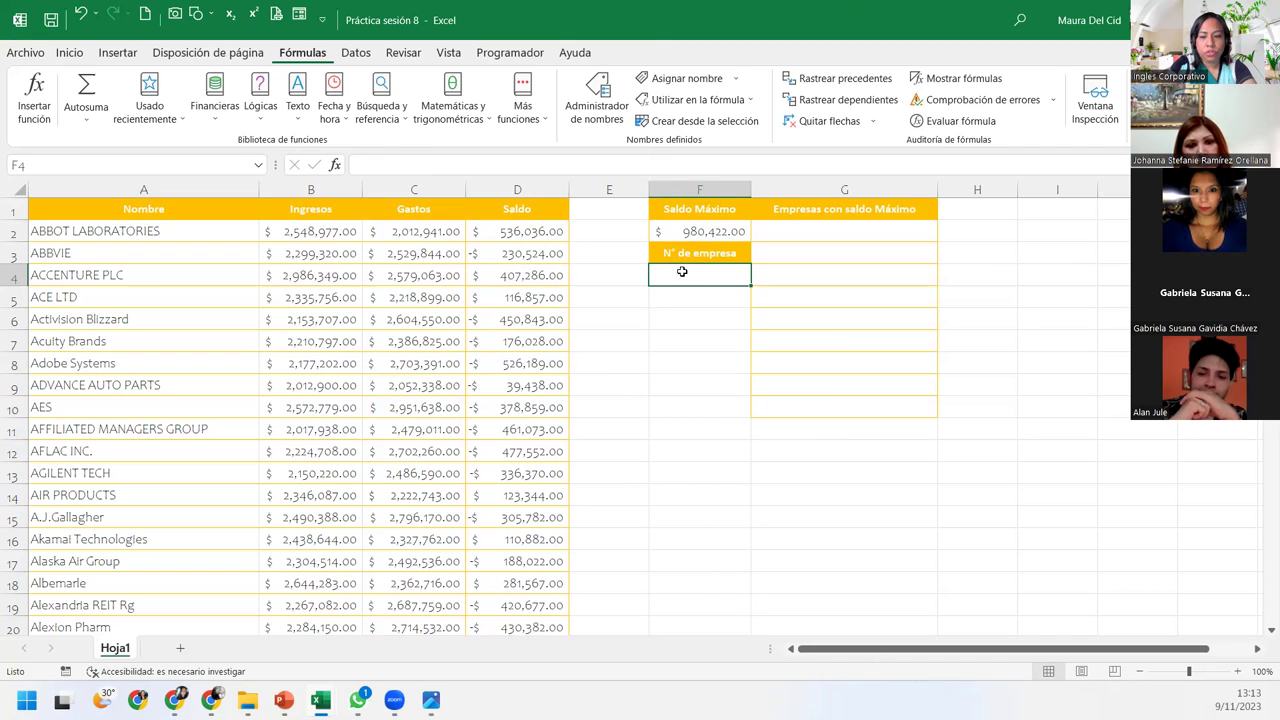
Start =CONTAR.SI( in F4, correcting the autocompleted CONTAR name
type("=contar")
key("Tab")
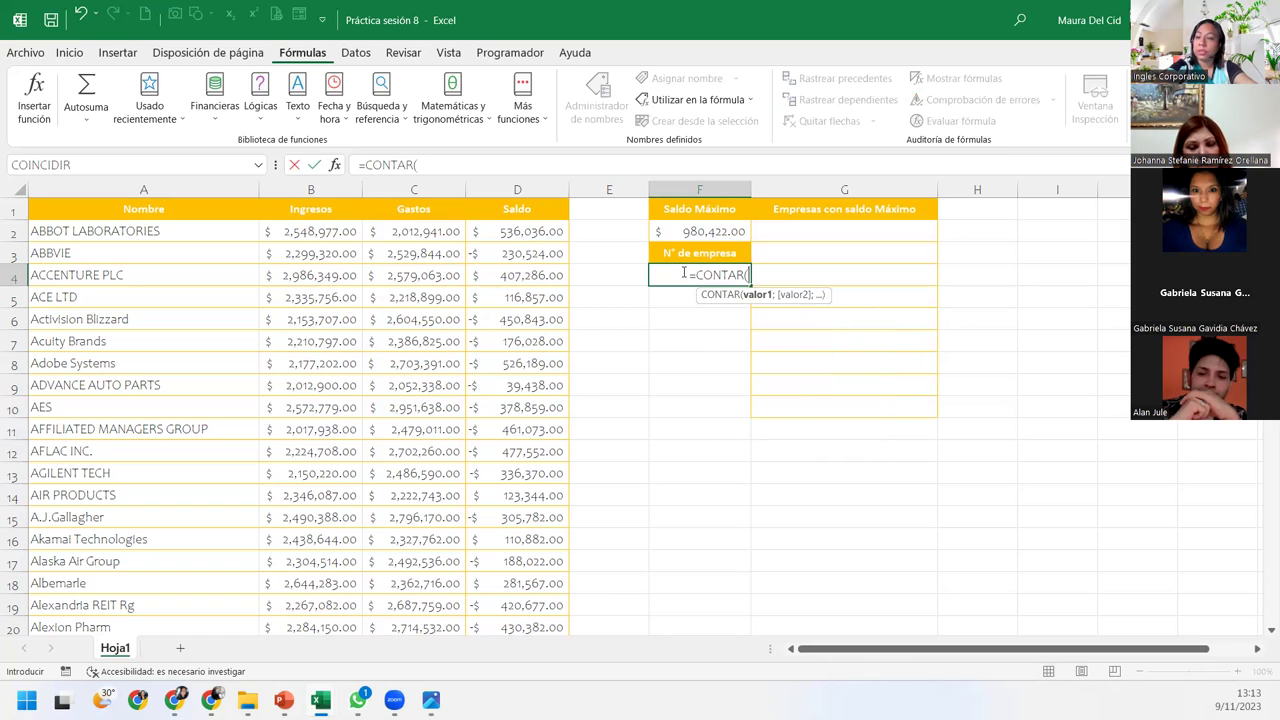
key("BackSpace")
type(",")
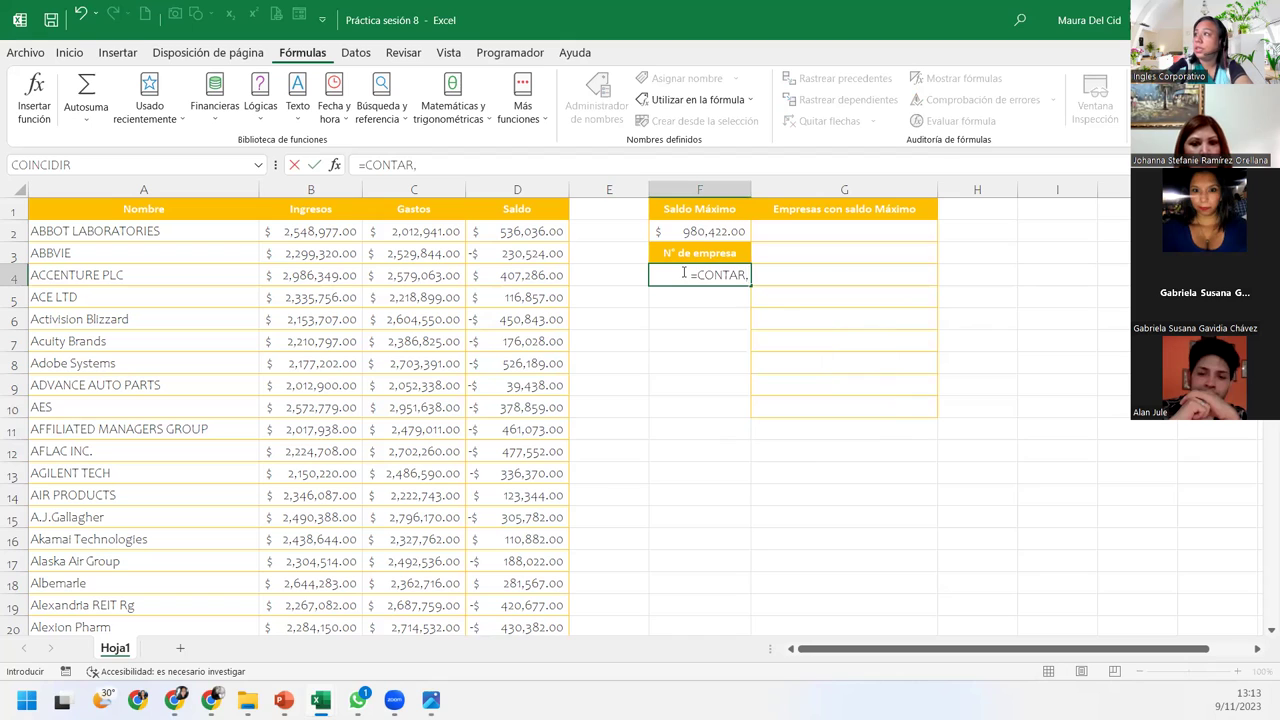
key("BackSpace")
type(".si")
key("Tab")
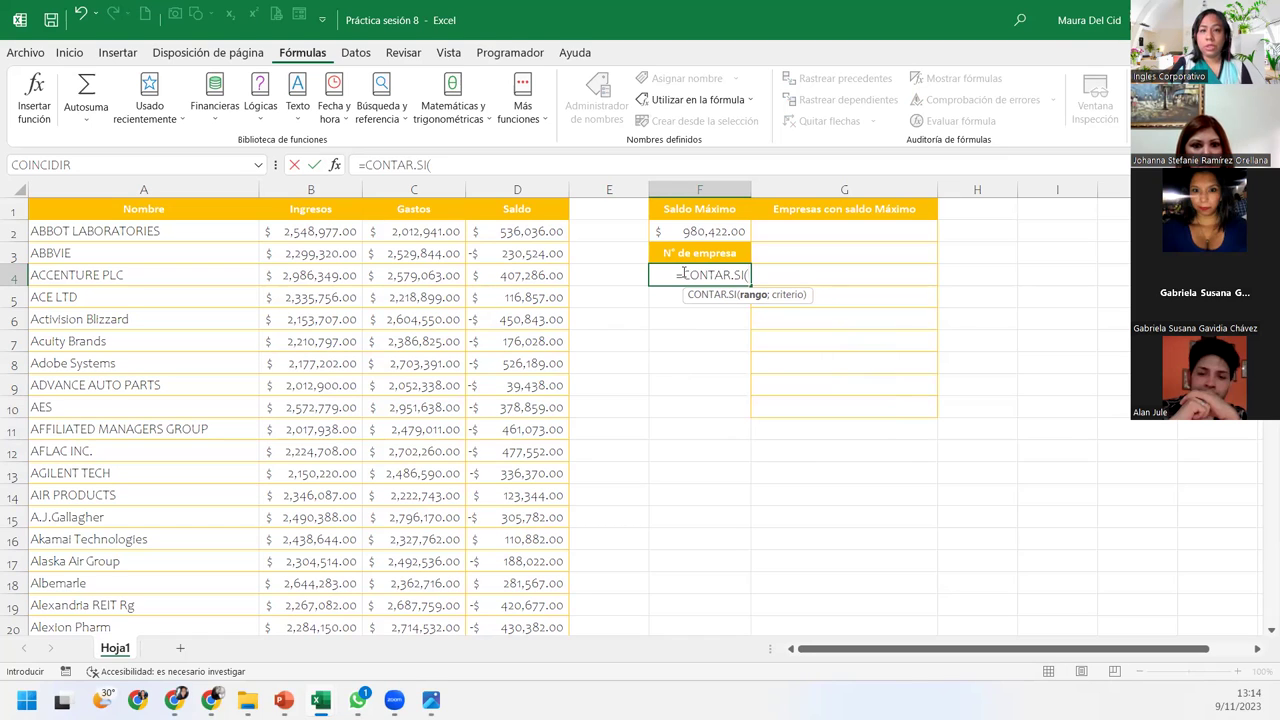
Complete F4 as =CONTAR.SI(Saldo;F2), which returns 9.00
type("Saldo")
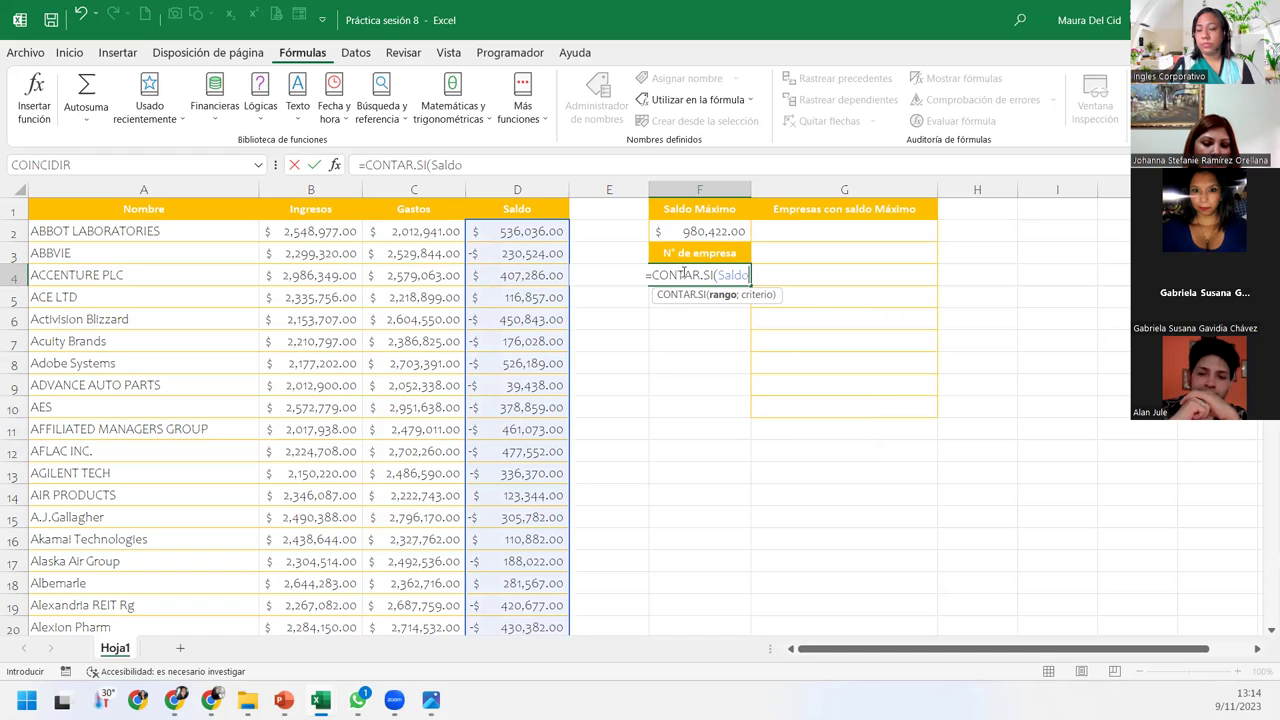
type(";")
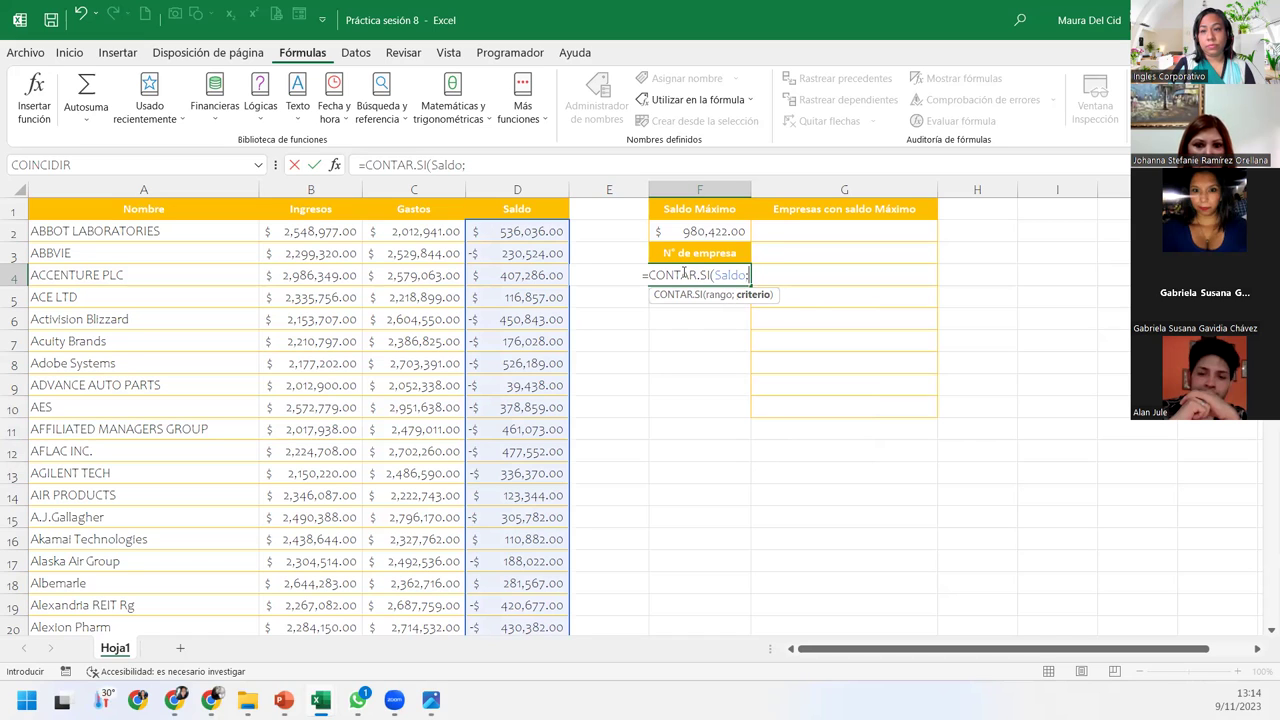
left_click(705, 226)
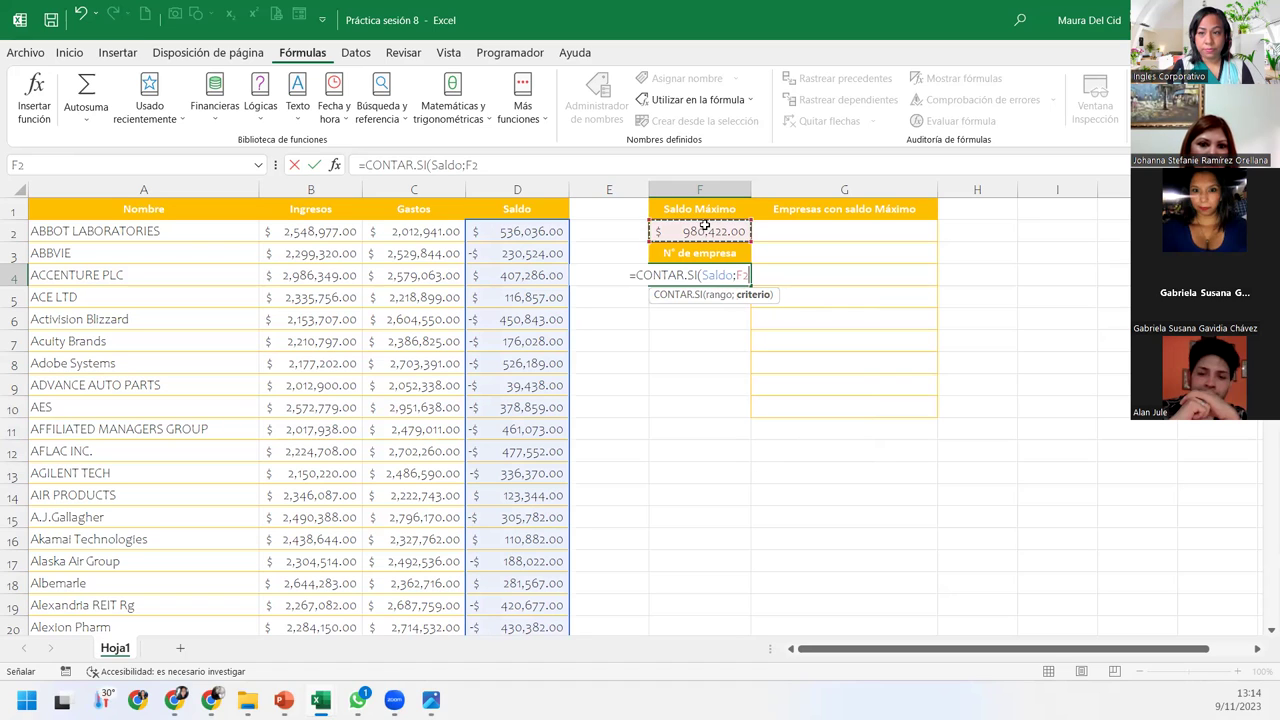
type(")")
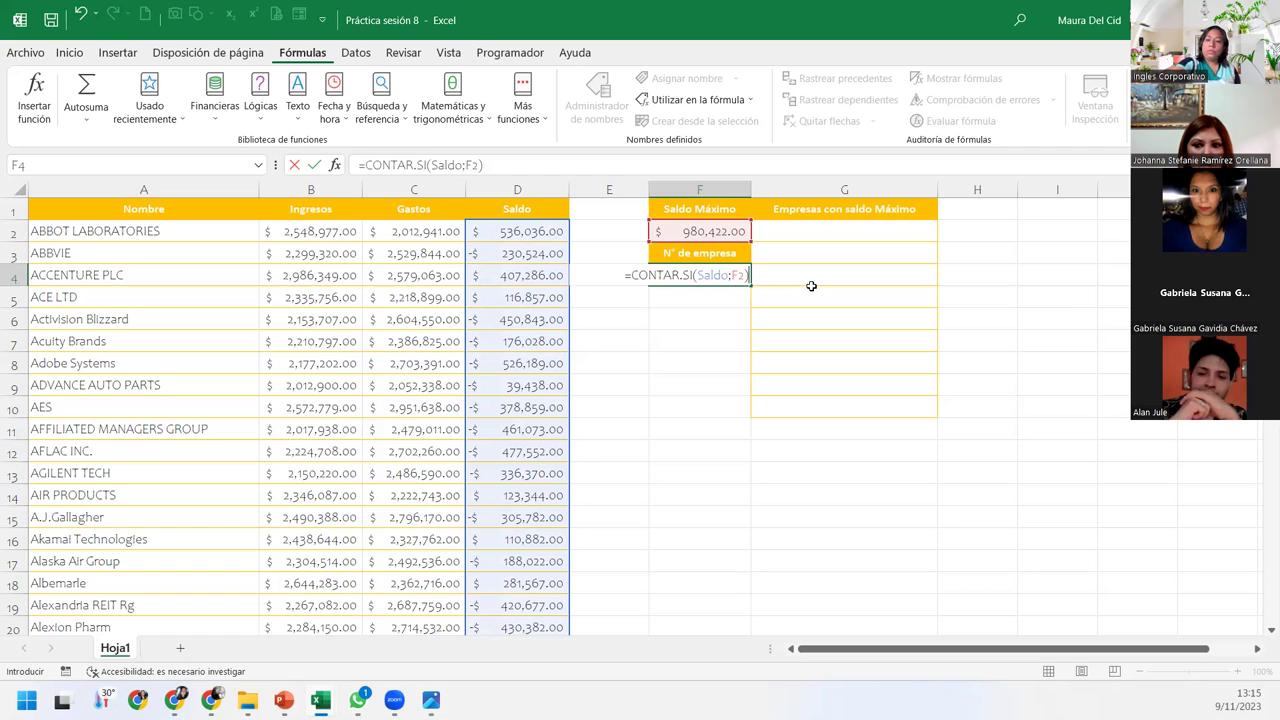
key("Return")
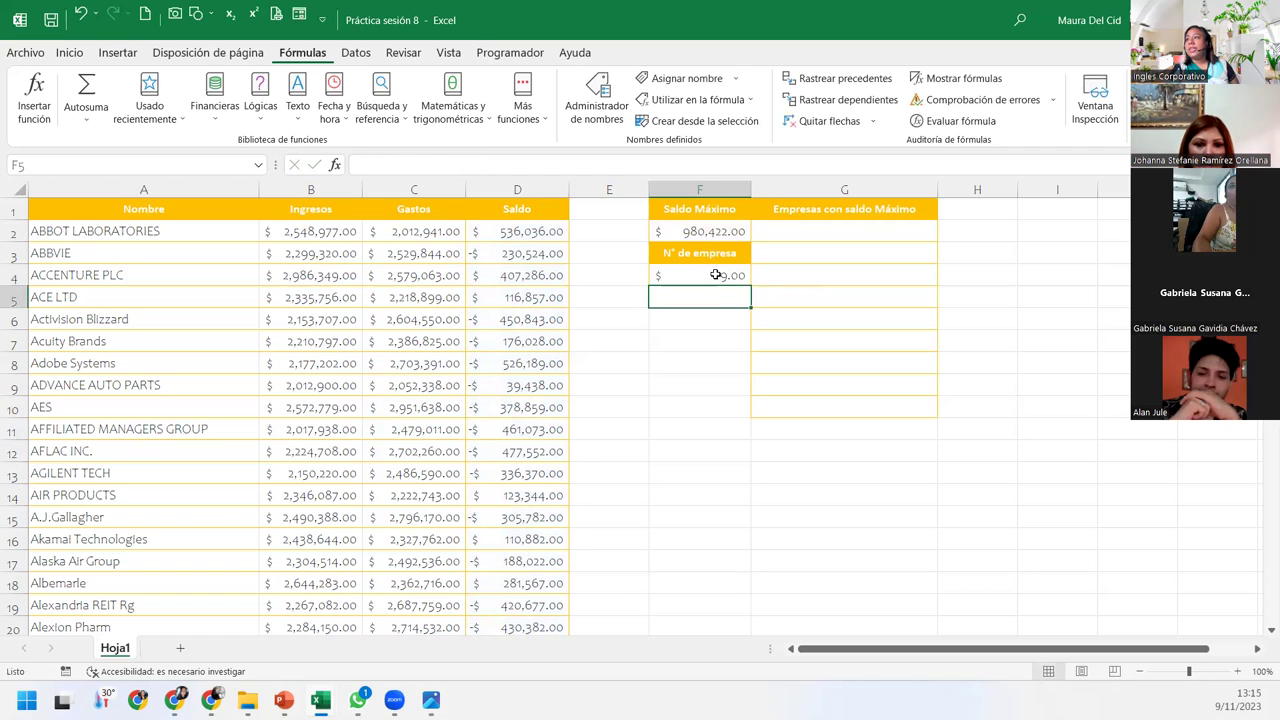
left_click(720, 275)
left_click(66, 52)
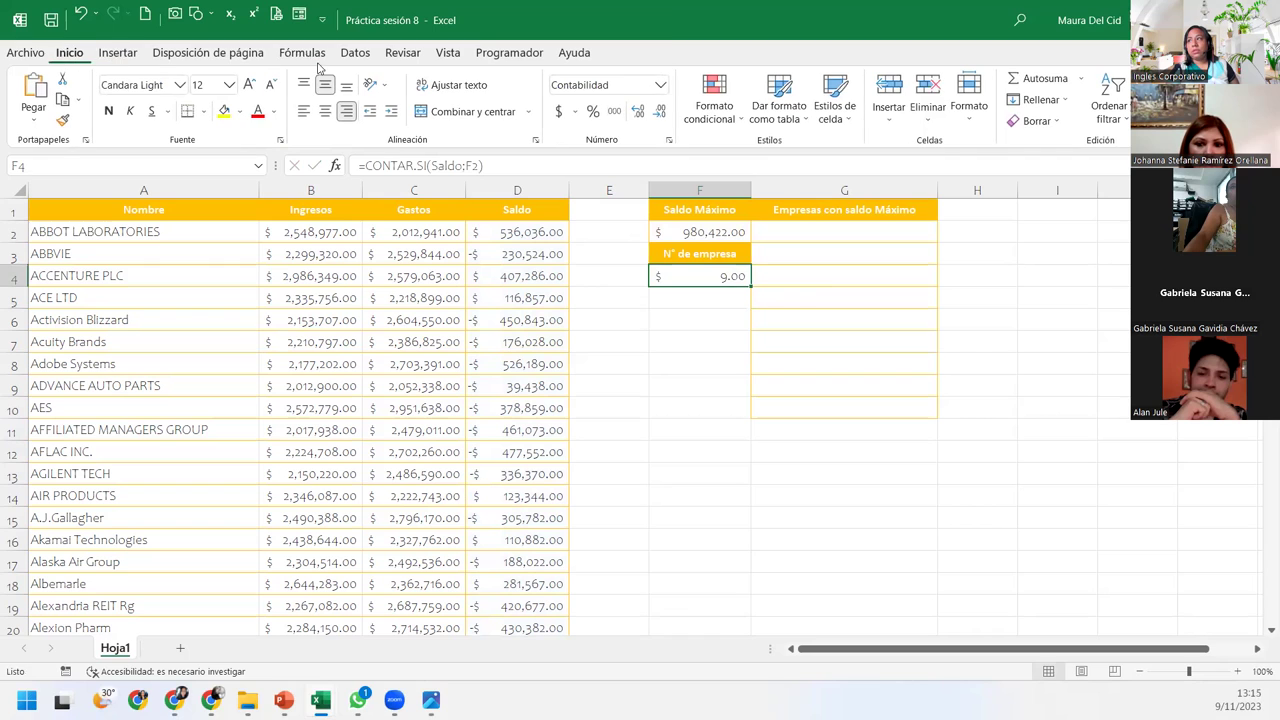
Format F4 as Número with two fewer decimals so it shows a plain 9
left_click(660, 84)
left_click(615, 143)
left_click(662, 113)
left_click(662, 113)
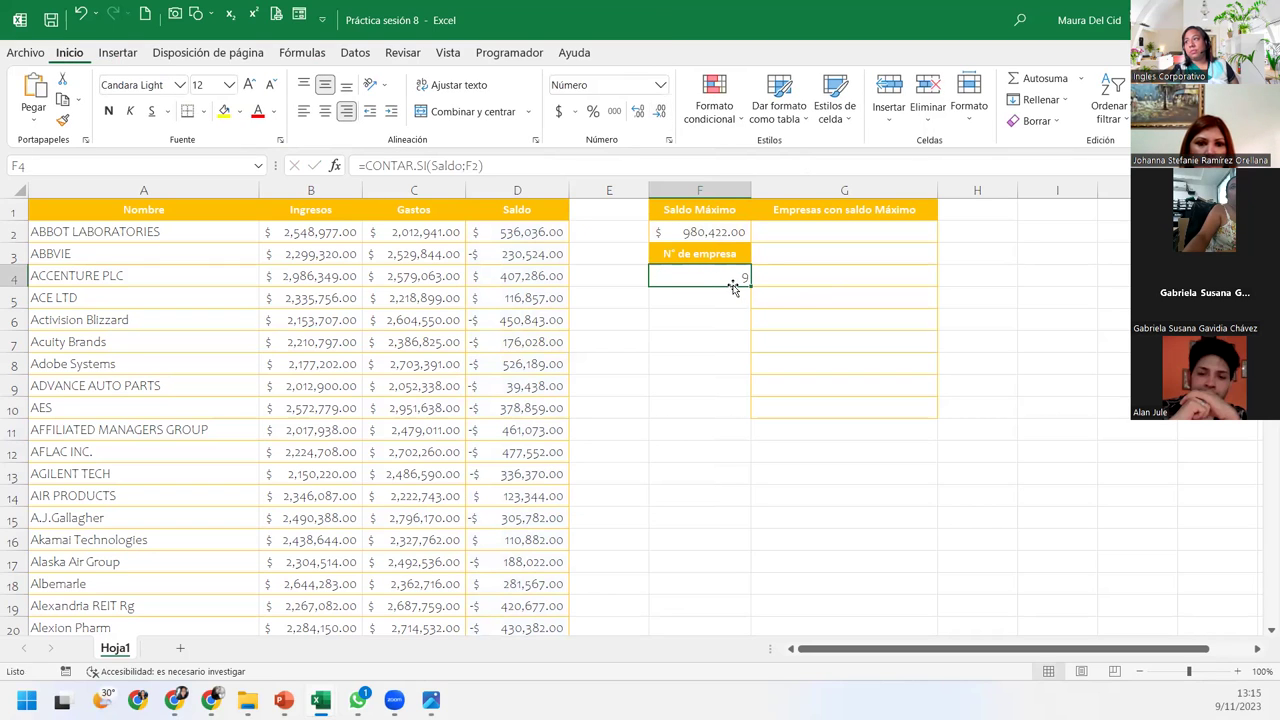
Review the F2 and F4 formulas and select G2 for the next formula
left_click(817, 231)
left_click(700, 280)
left_click(692, 231)
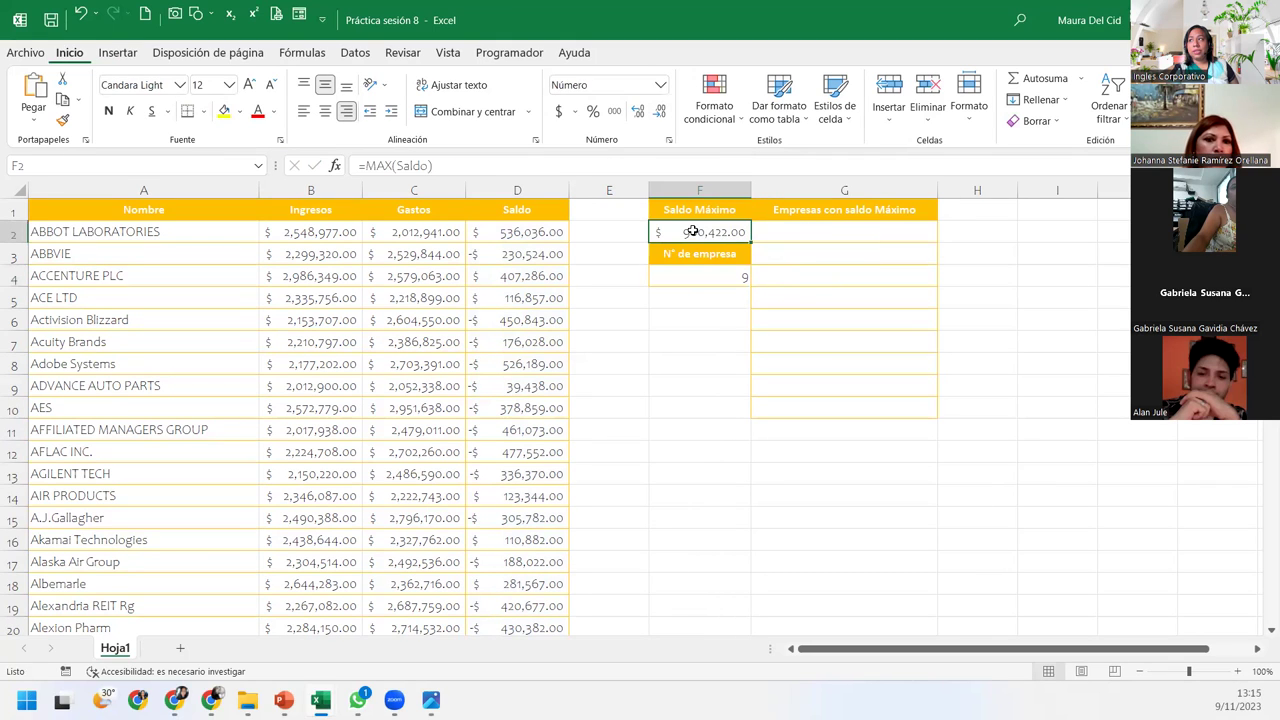
left_click(817, 228)
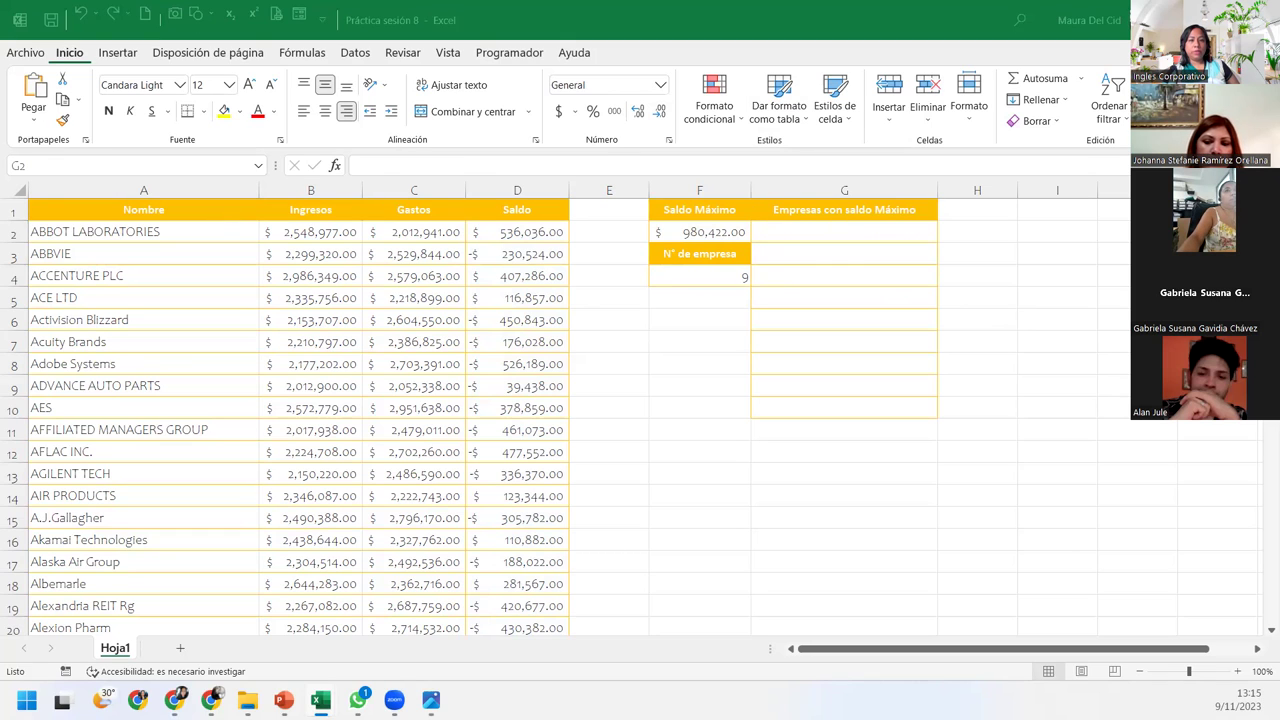
left_click(825, 235)
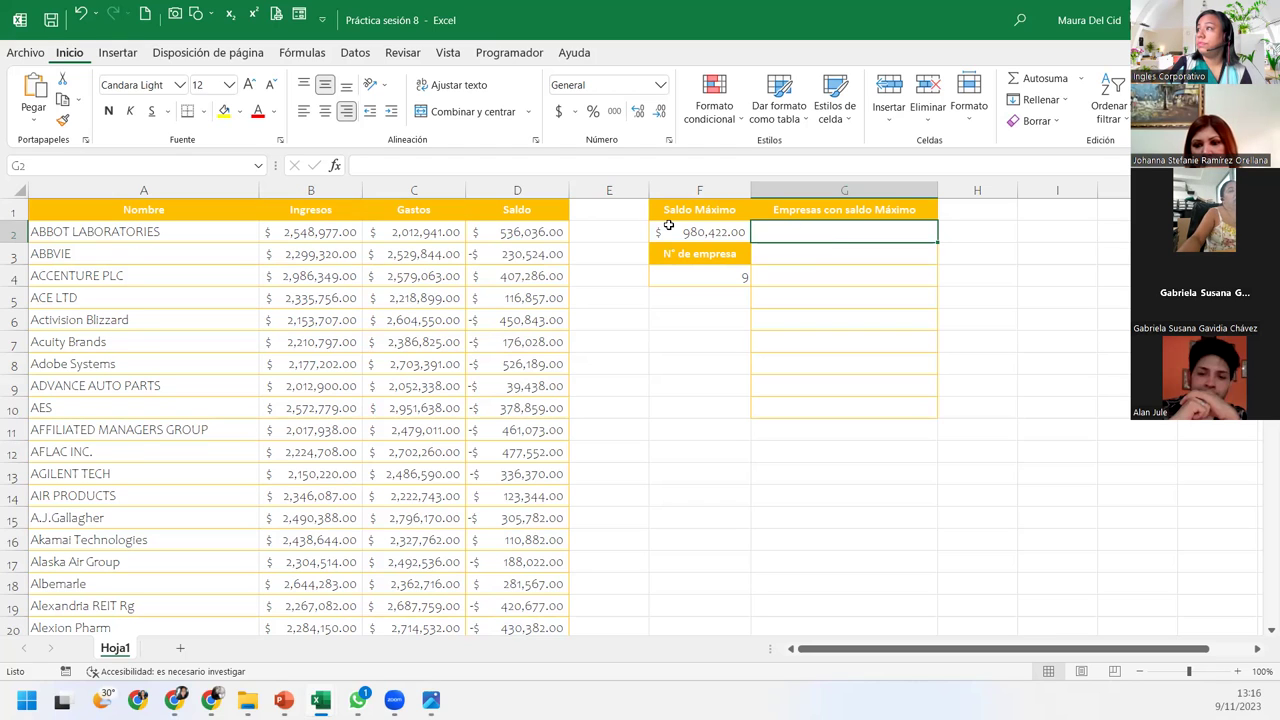
left_click(668, 226)
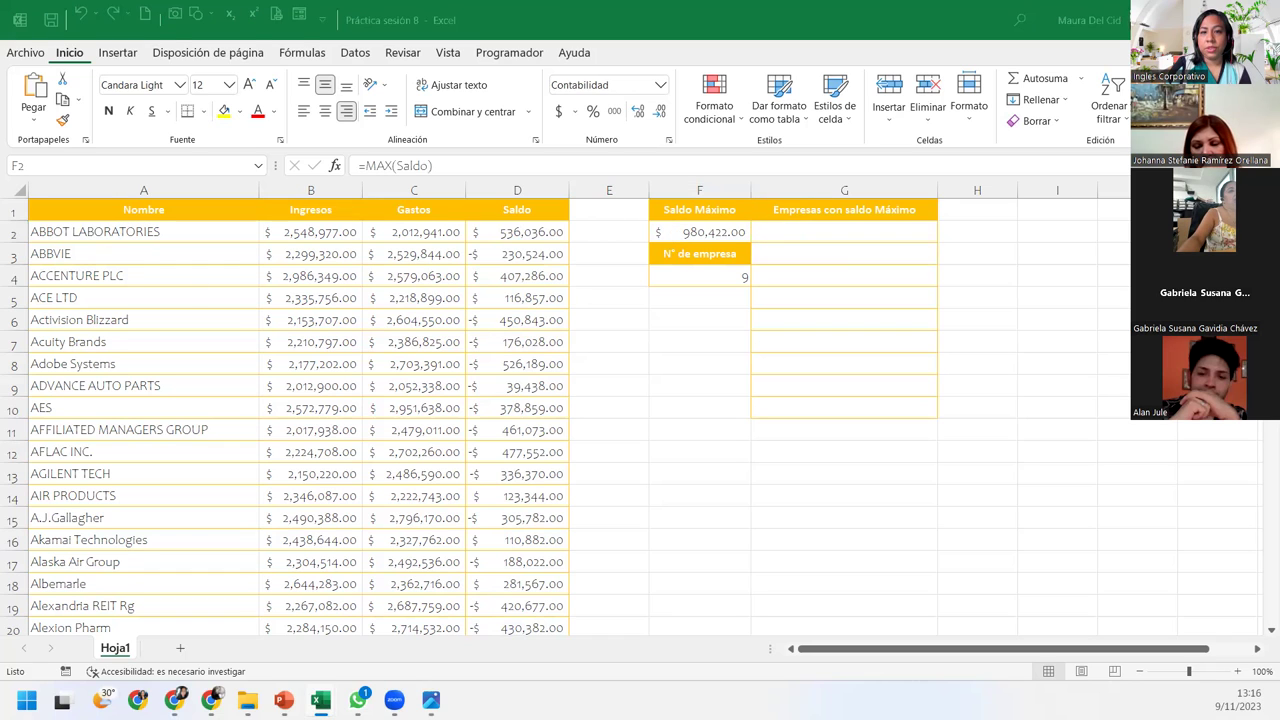
left_click(848, 231)
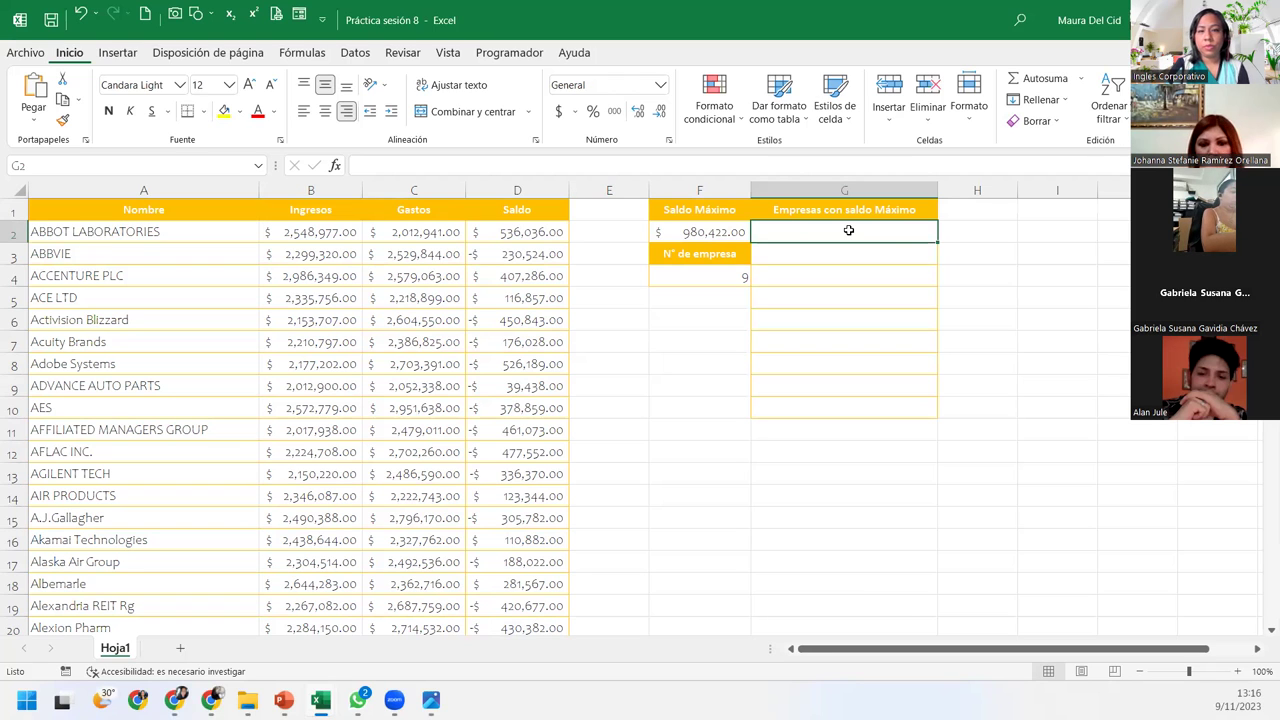
Start G2 as =INDICE(Nombre, retyping it with autocomplete after cancelling a first attempt
type("=")
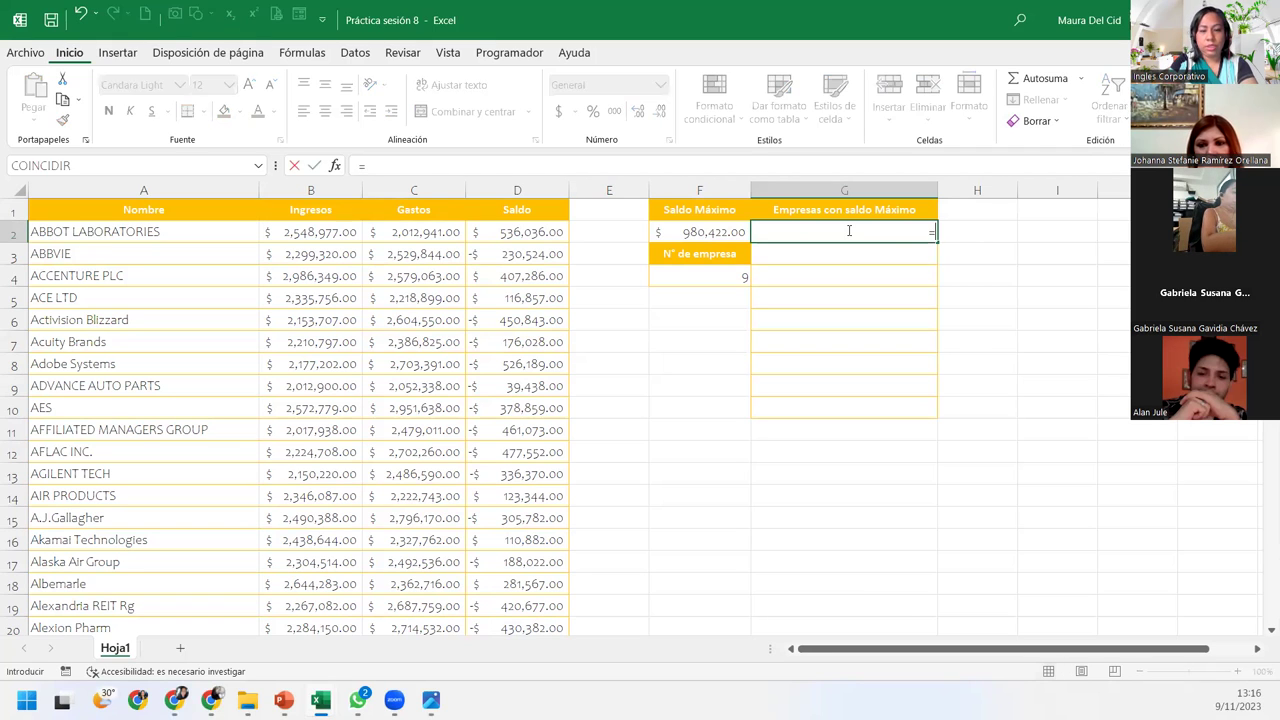
type("Ind")
key("Tab")
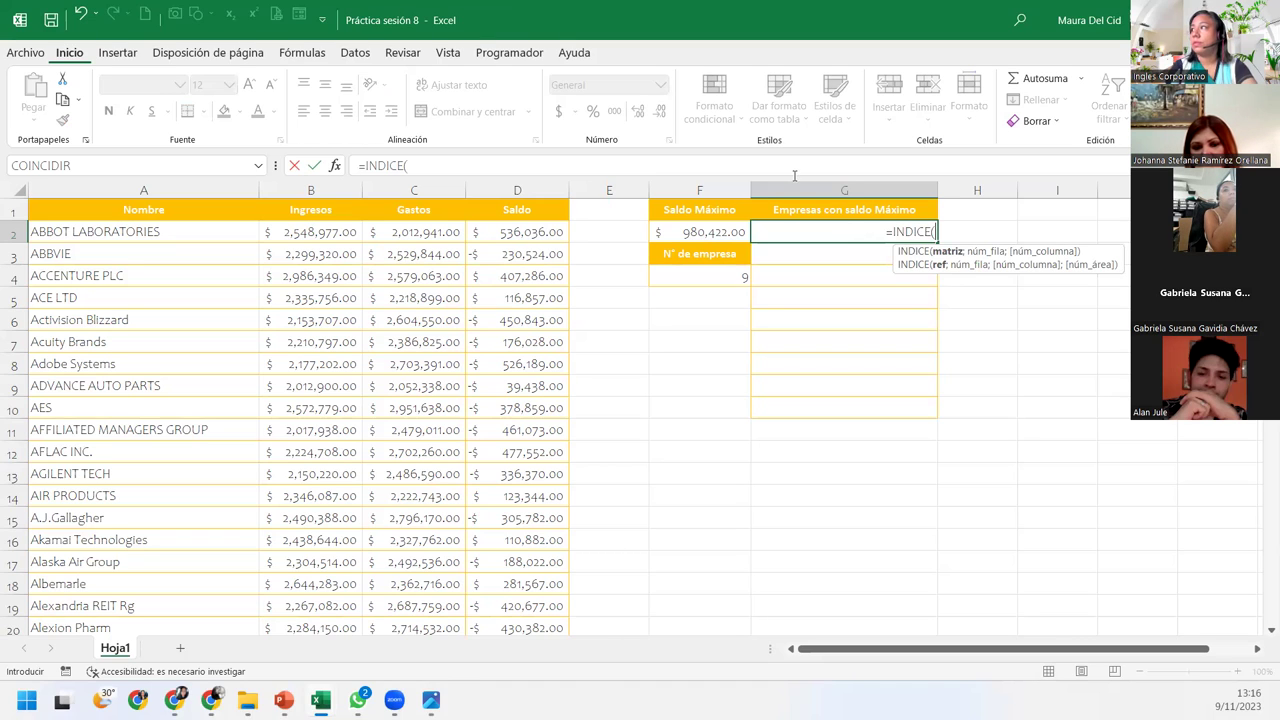
key("Escape")
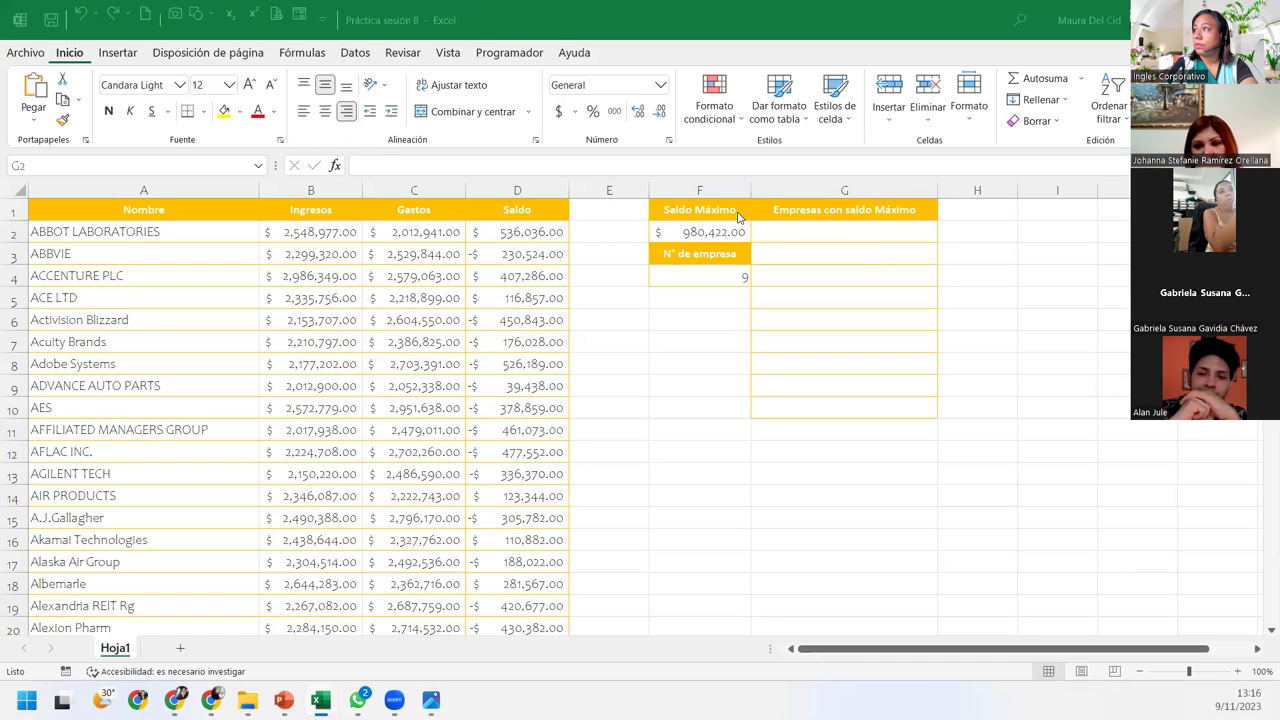
left_click(820, 222)
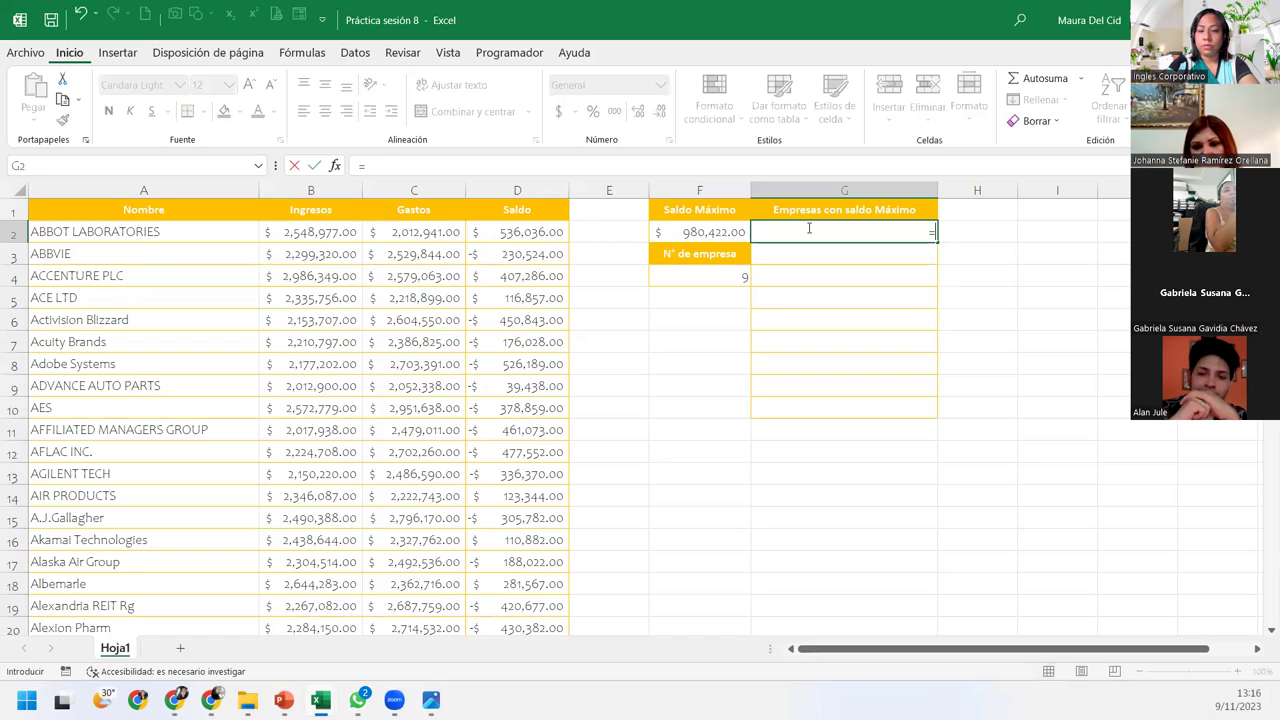
type("=INDICE(")
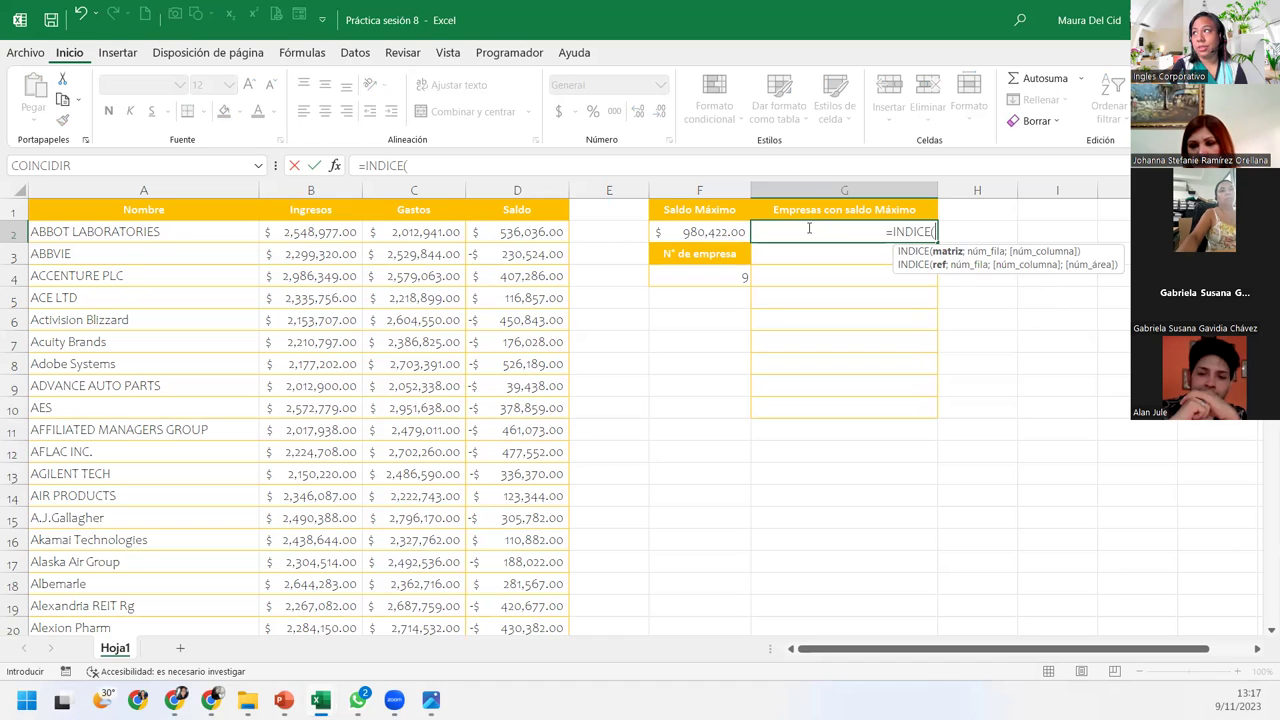
type("nome")
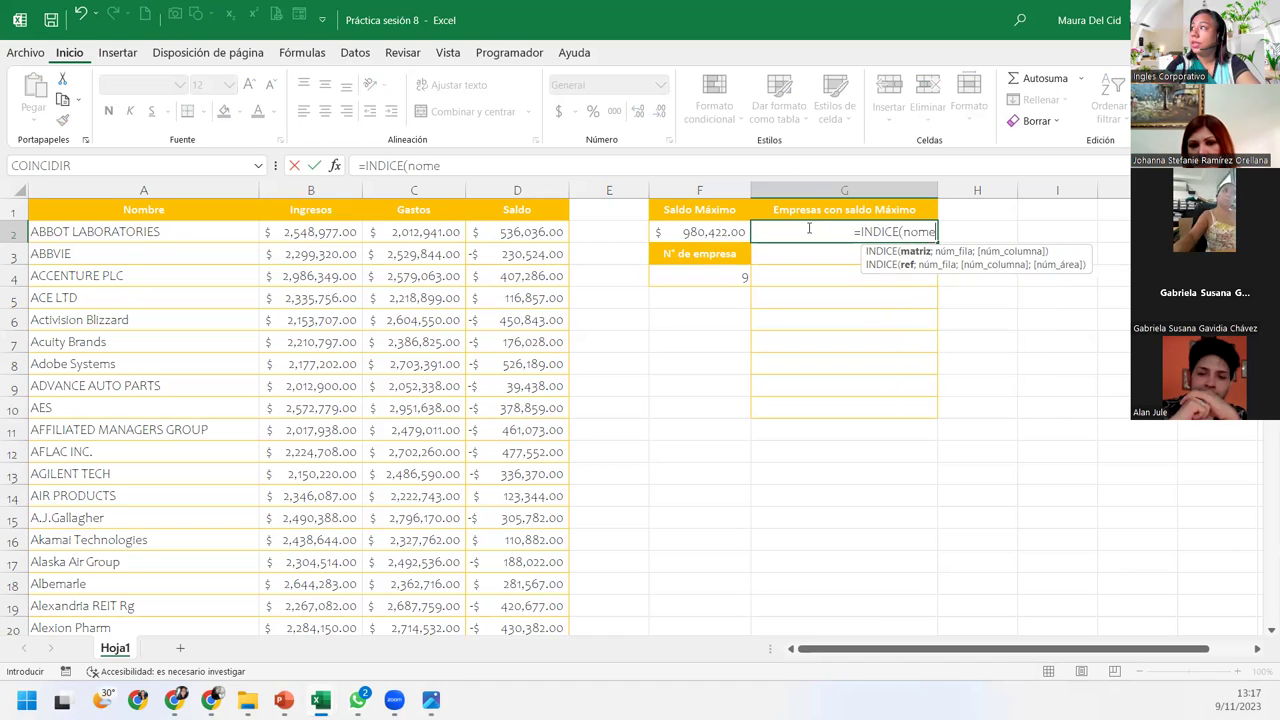
key("BackSpace")
key("Tab")
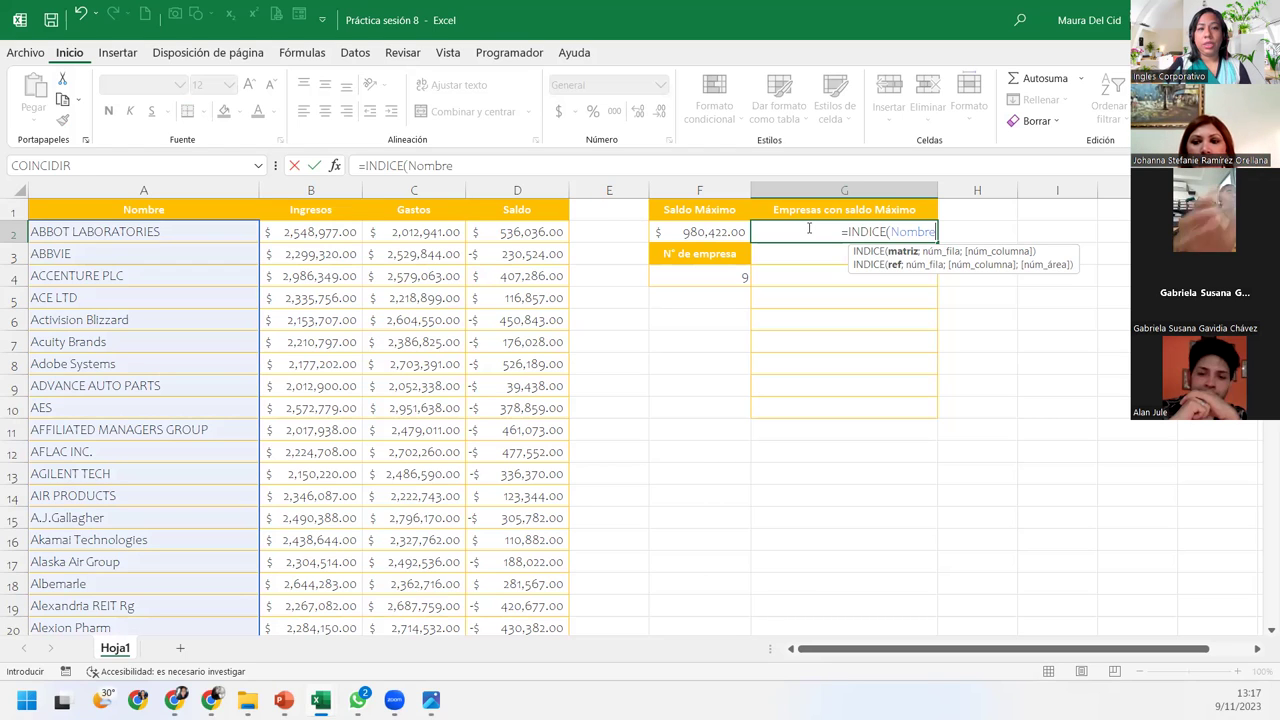
Add COINCIDIR(F2;Saldo;0) as INDICE's exact-match row argument in G2
type(";")
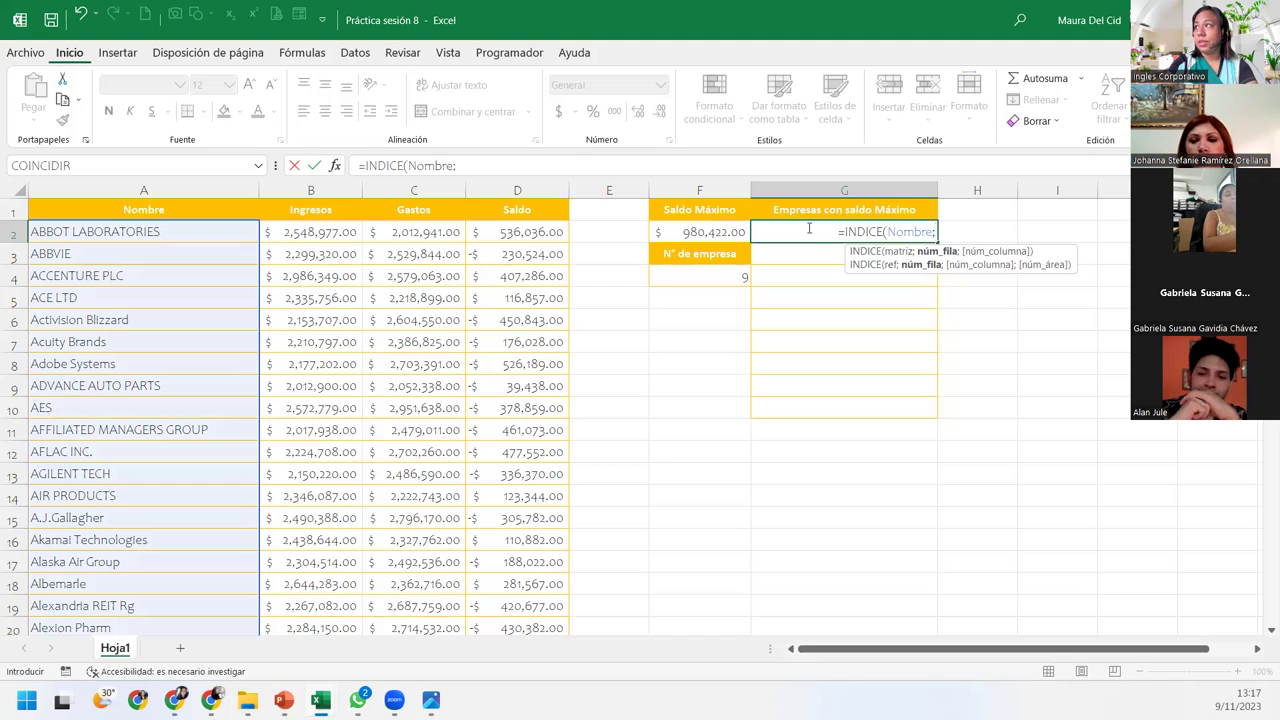
type("c")
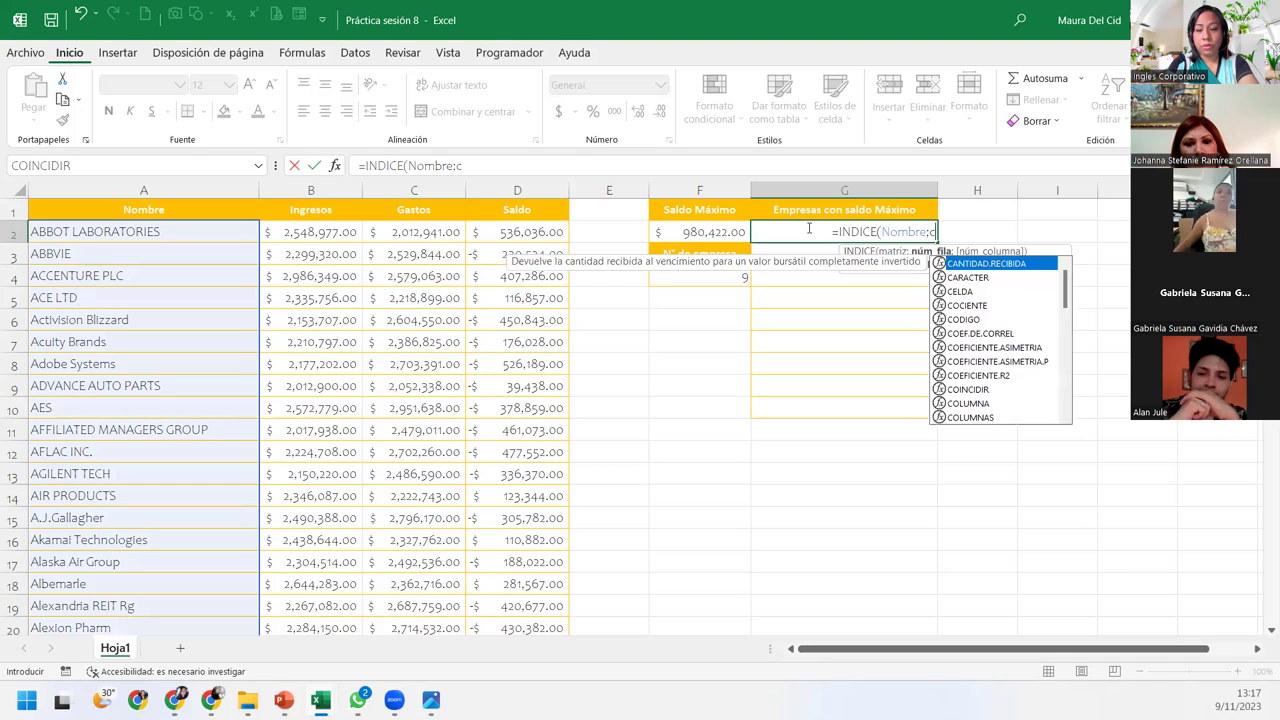
type("oin")
key("Tab")
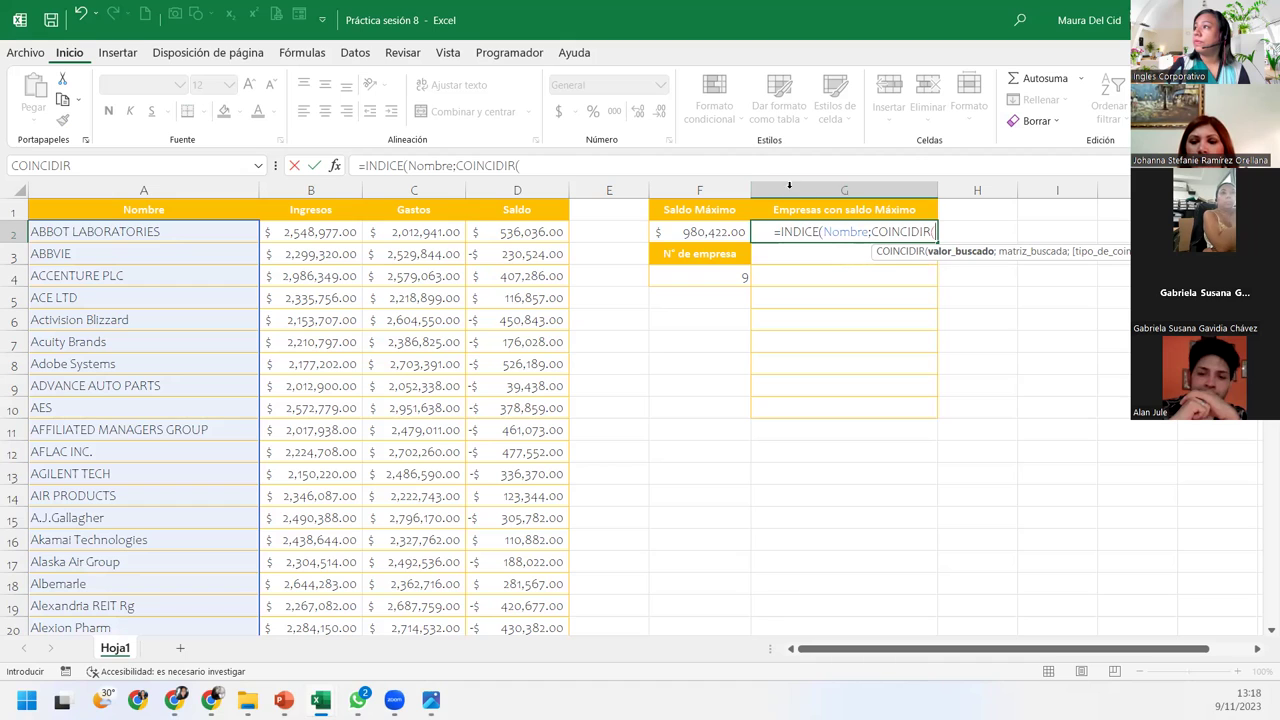
left_click(706, 230)
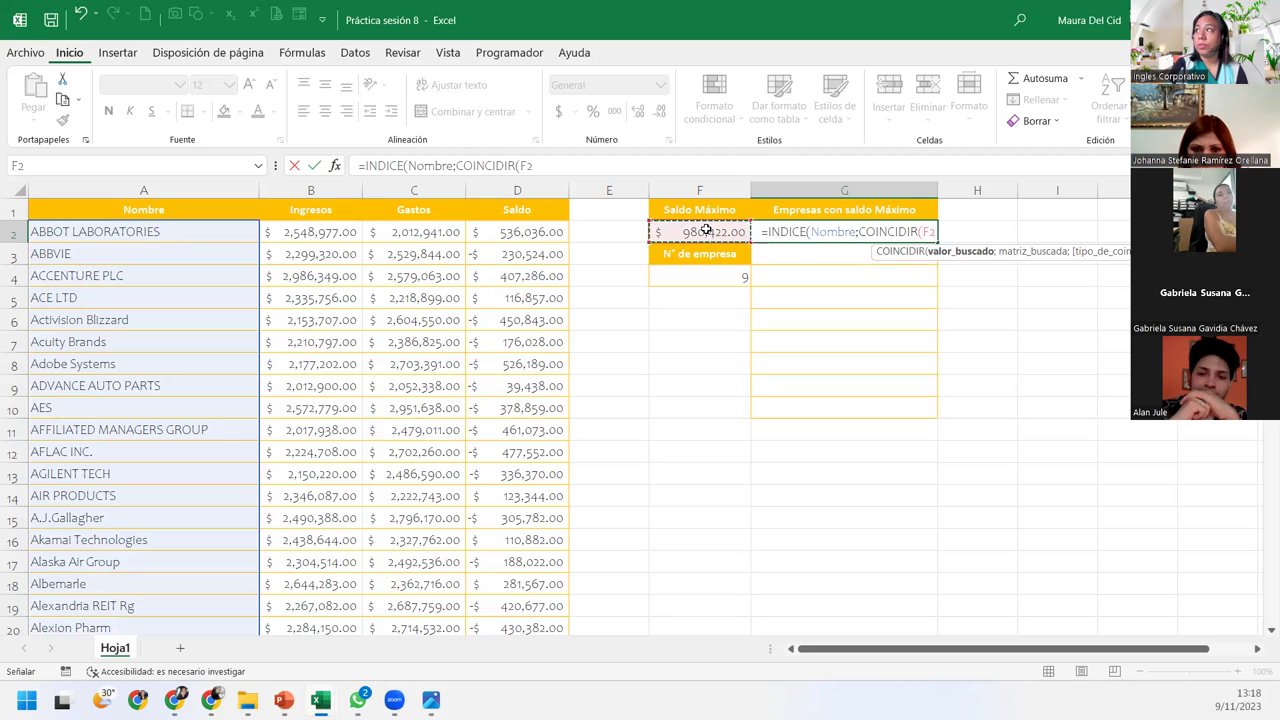
type(";")
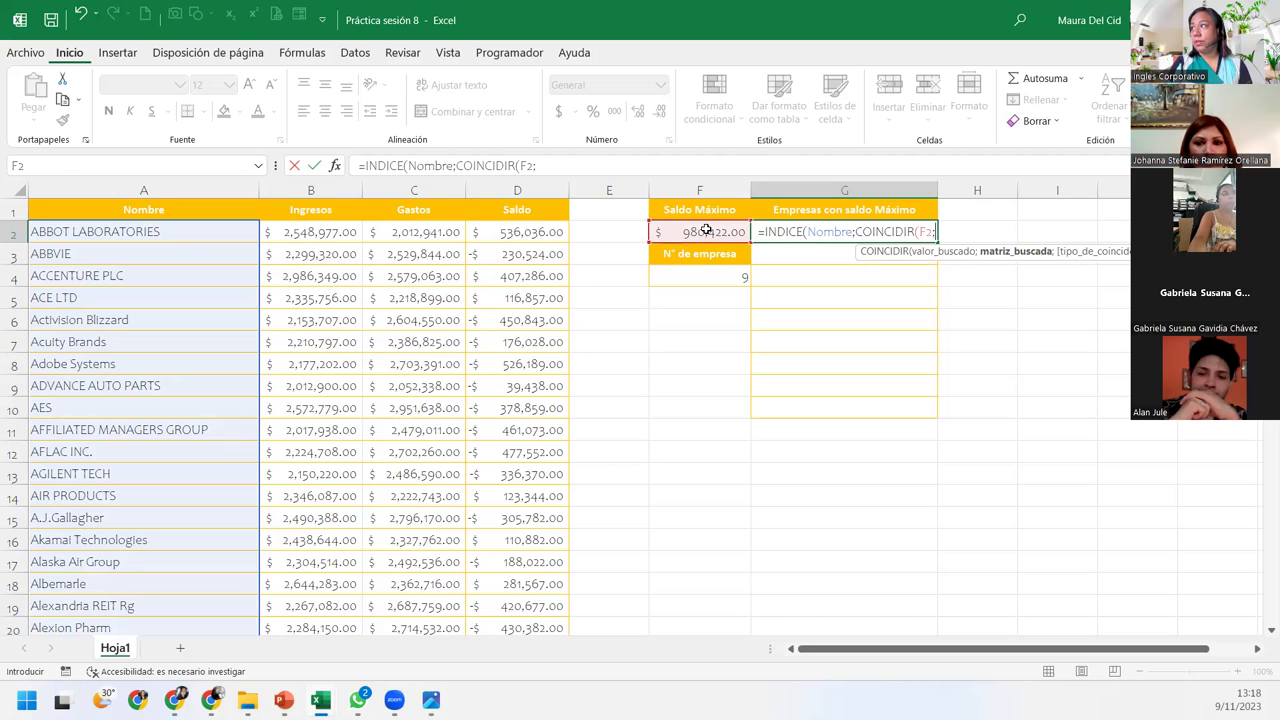
type("Saldo")
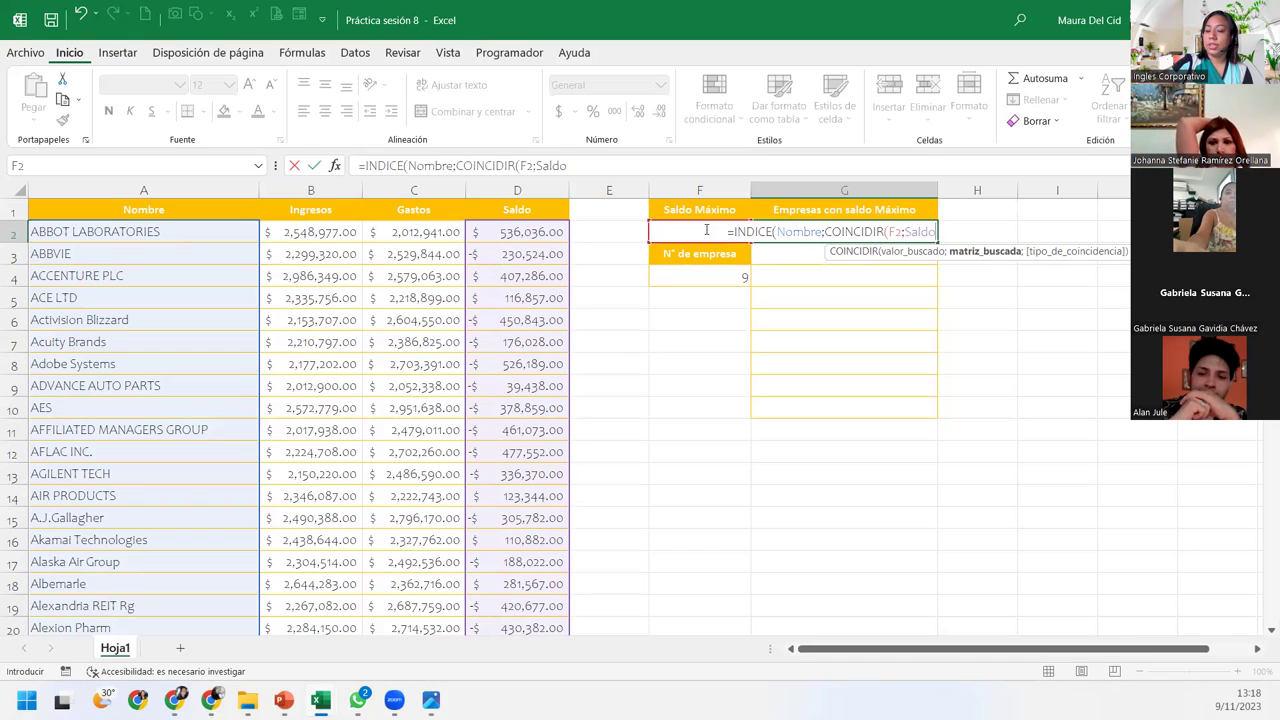
type(":")
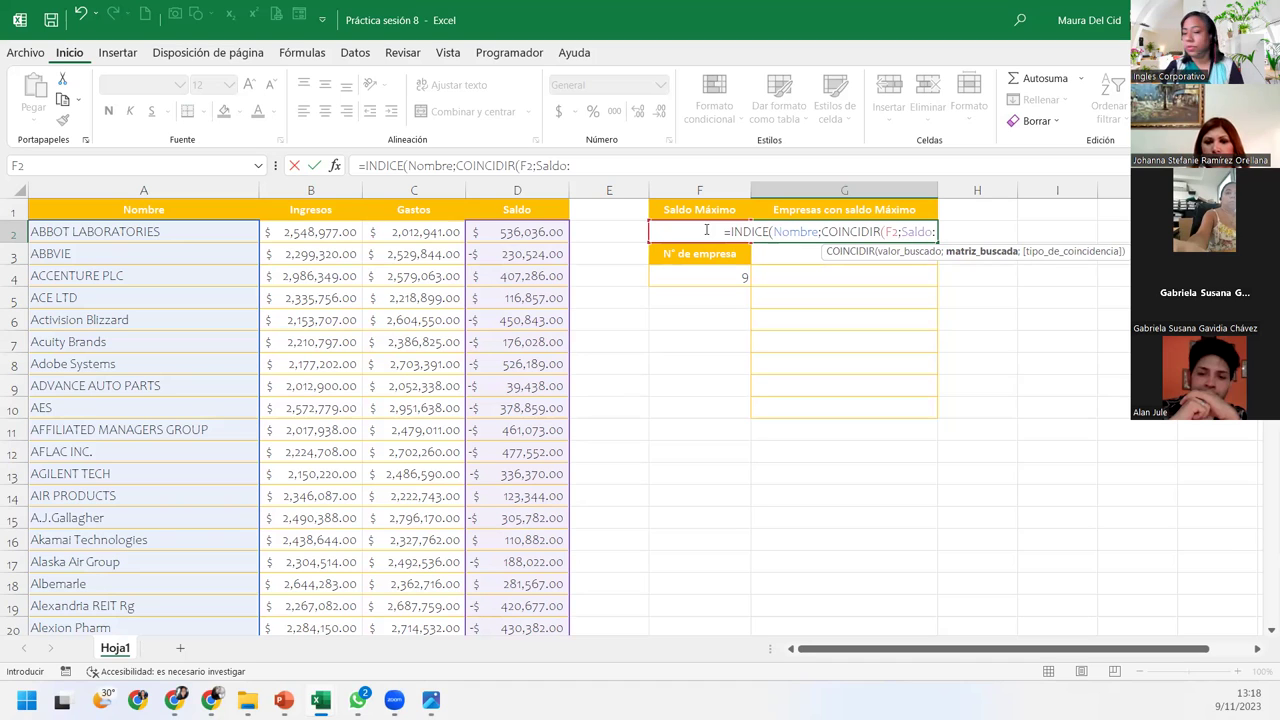
key("BackSpace")
type(";")
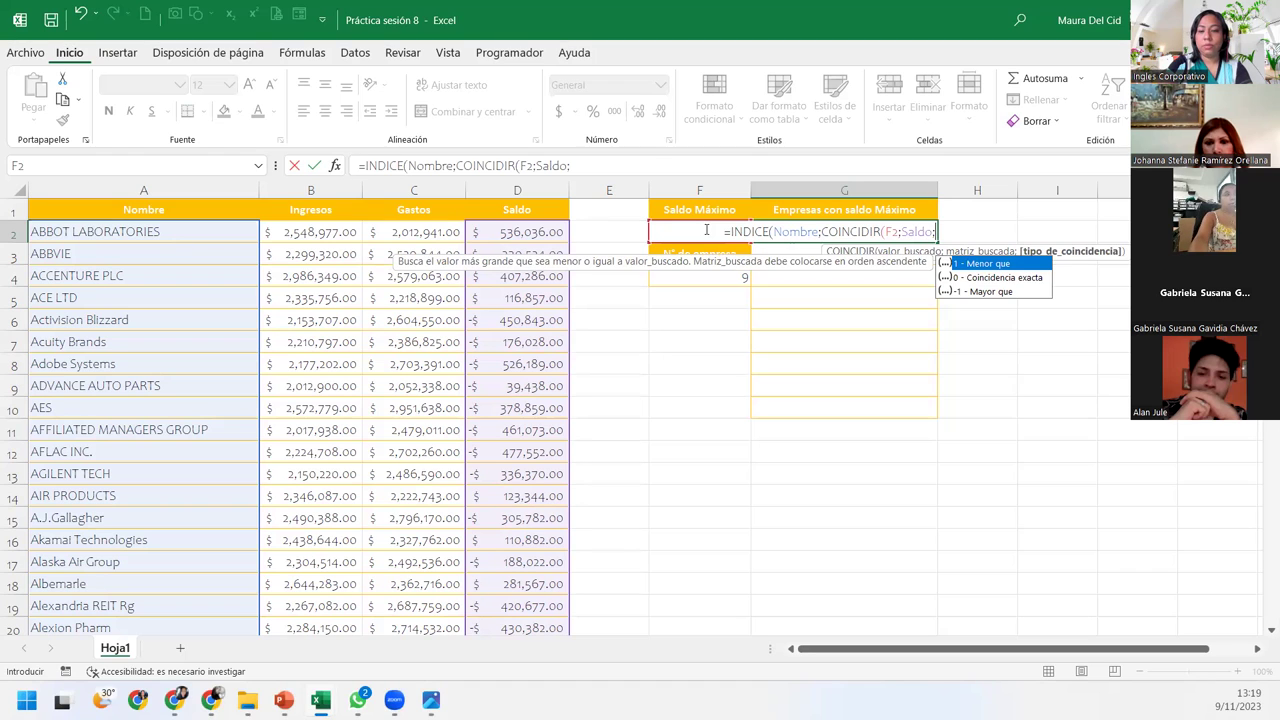
type("0)")
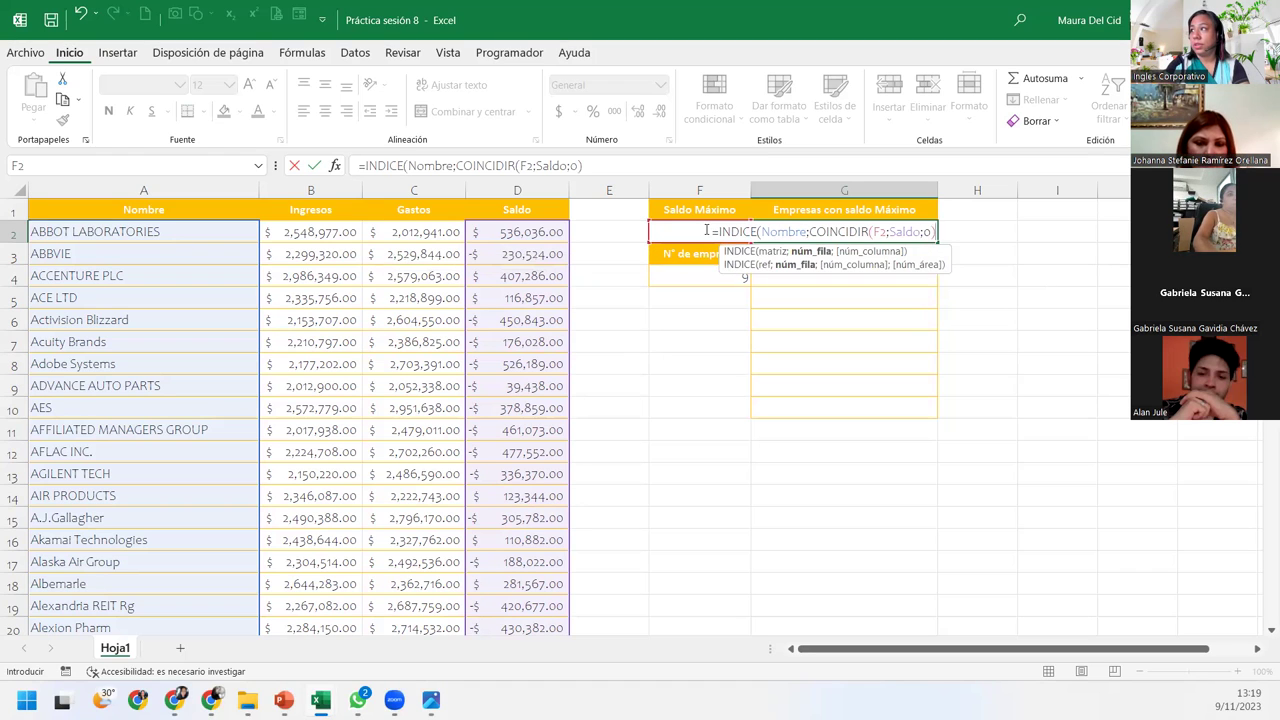
type(";")
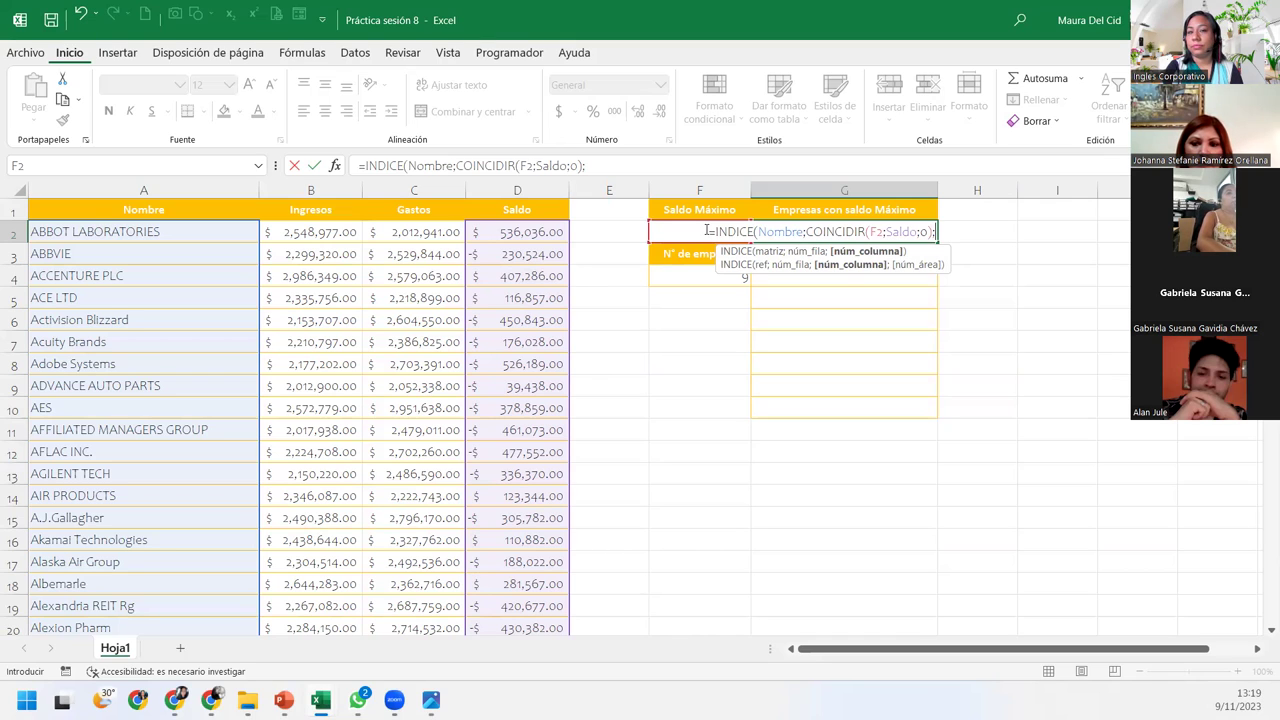
Add column number 1 and close the formula as =INDICE(Nombre;COINCIDIR(F2;Saldo;0);1)
type("1)")
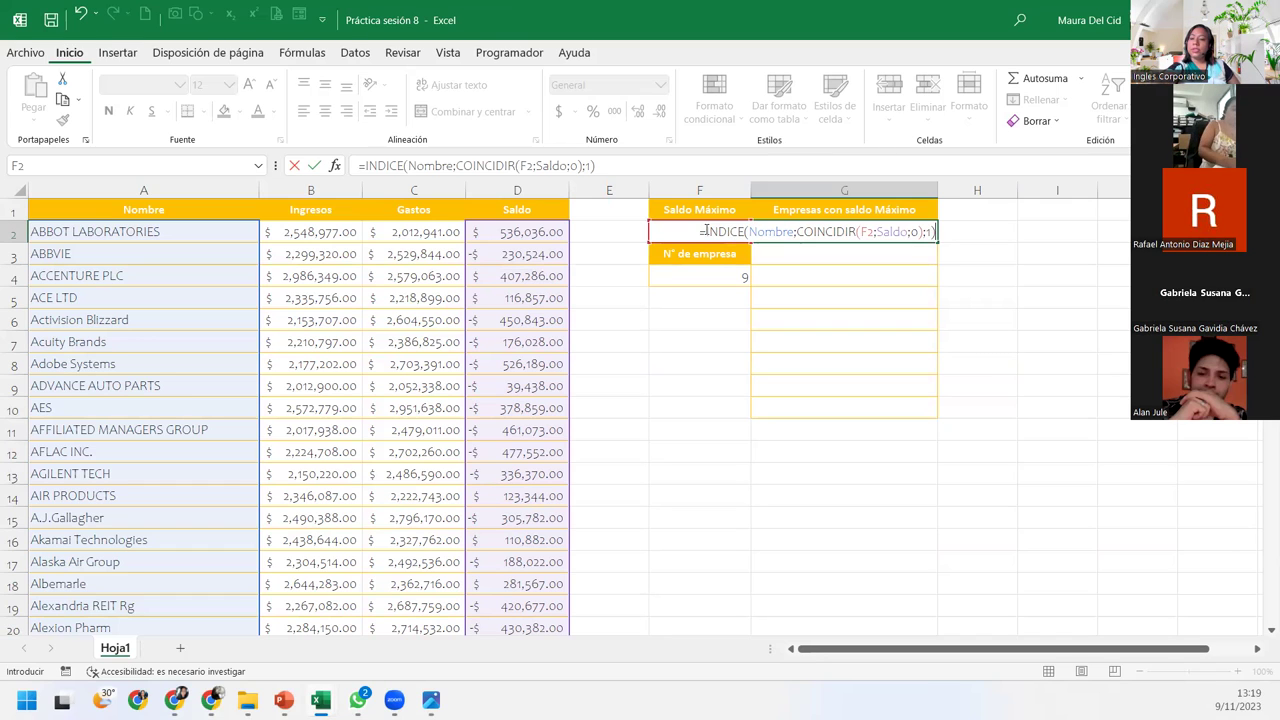
Commit the G2 formula and fill BALL INC's Saldo cell D56 yellow
key("ctrl+Return")
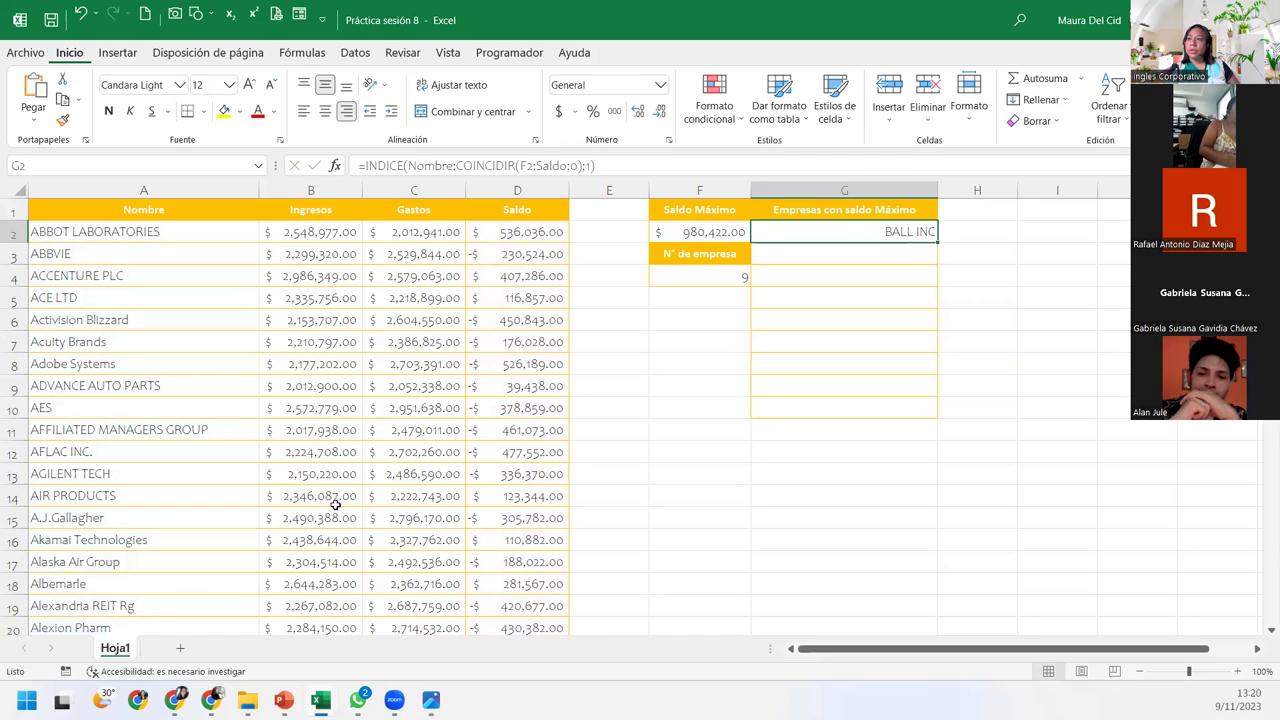
scroll(178, 519, "down", 5)
scroll(178, 519, "down", 3)
scroll(178, 519, "down", 4)
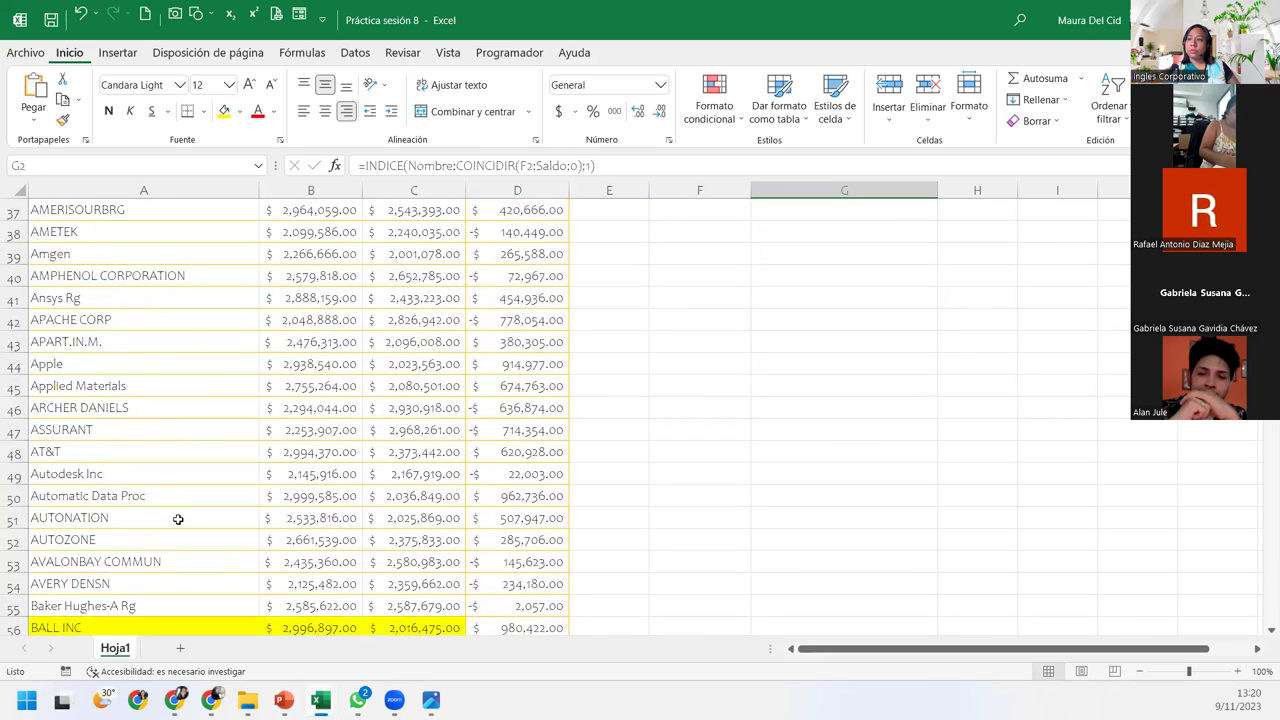
scroll(178, 519, "down", 2)
left_click(14, 496)
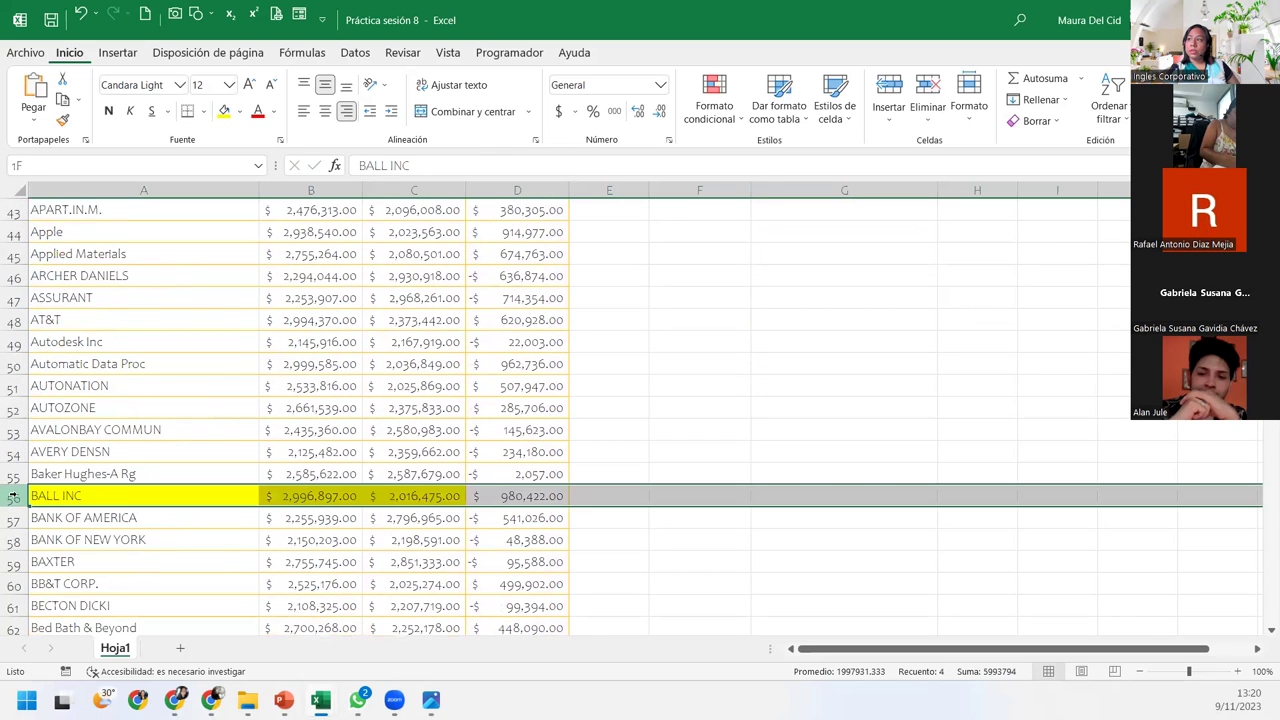
left_click(498, 501)
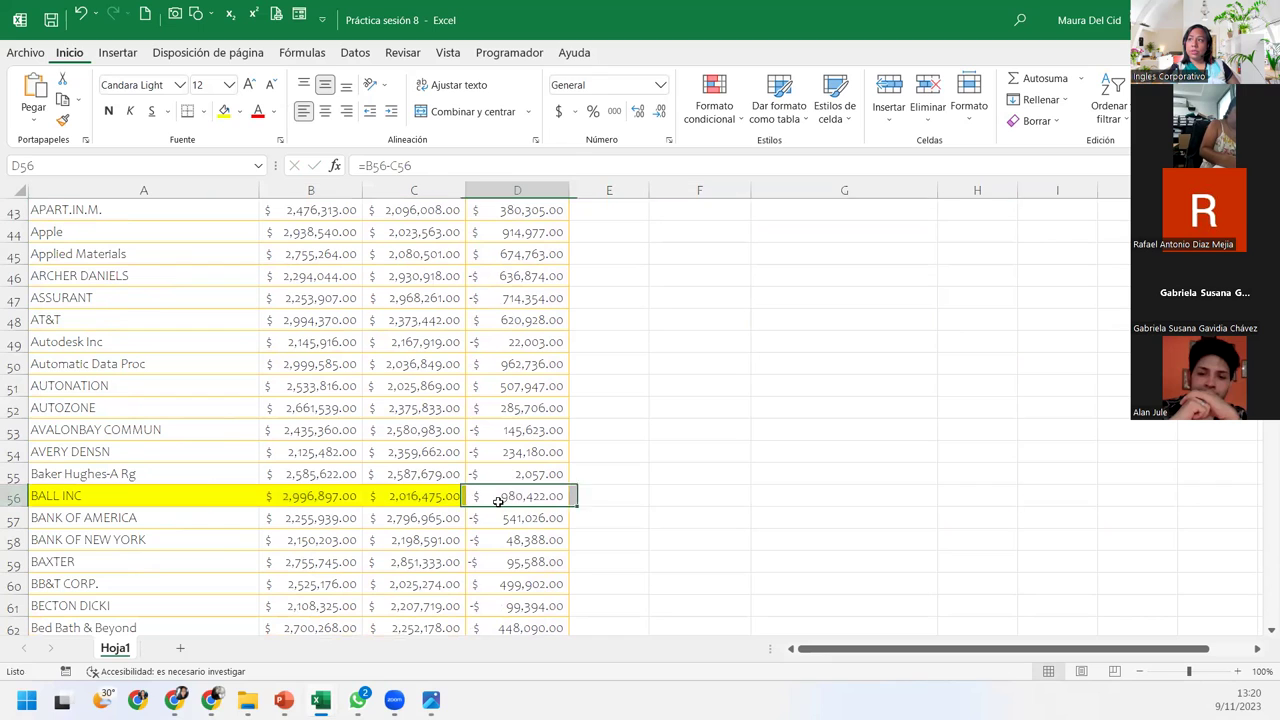
left_click(224, 111)
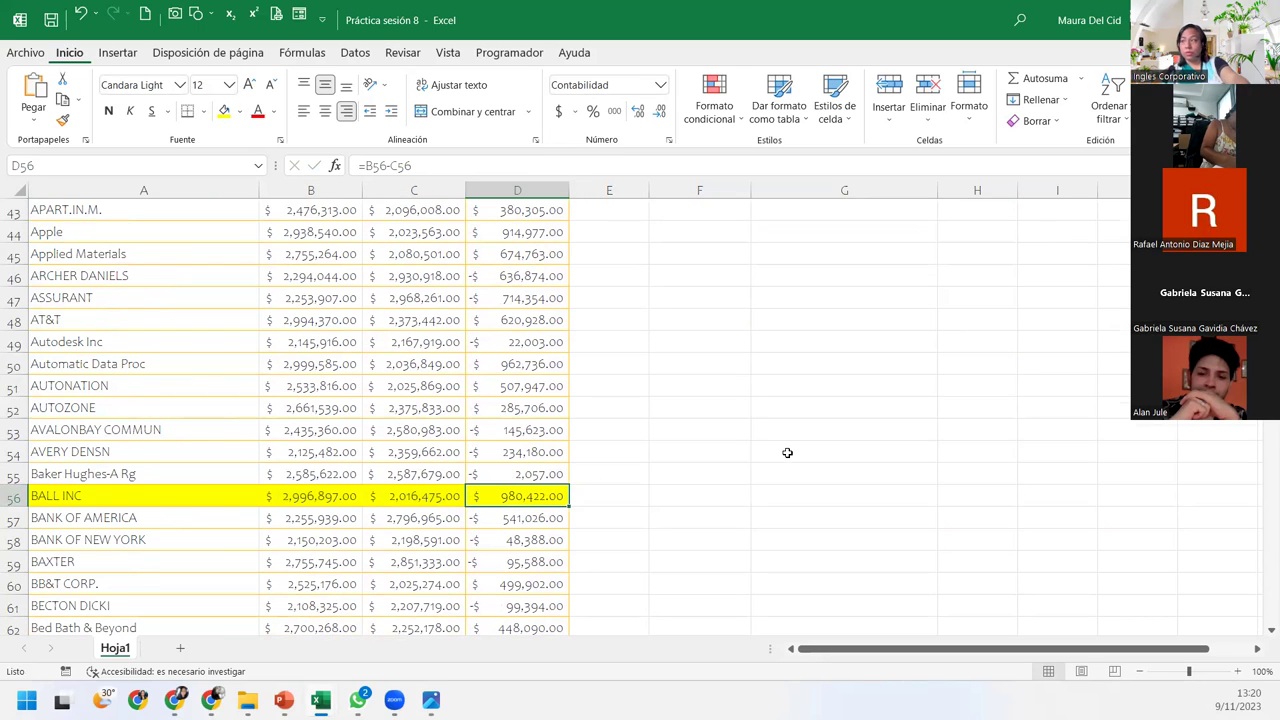
Compare G2's BALL INC result against the highlighted row 56 entry
scroll(788, 451, "up", 12)
scroll(788, 451, "up", 2)
left_click(798, 230)
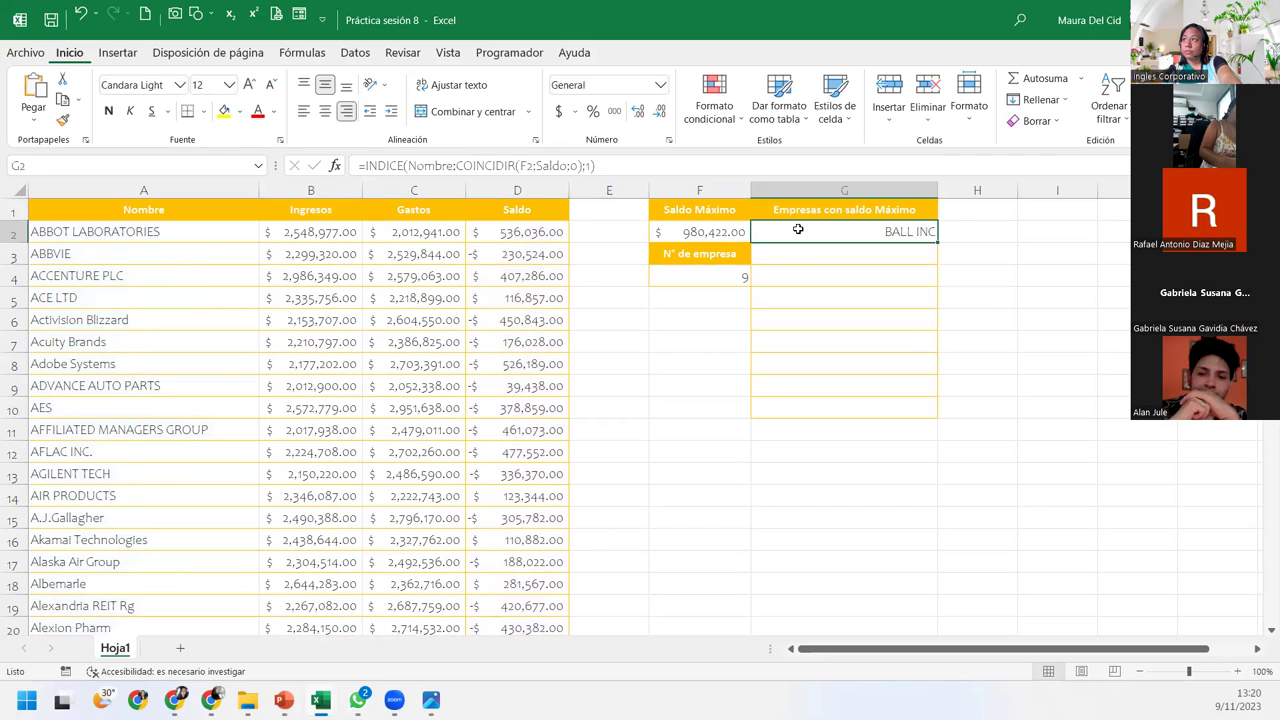
scroll(760, 374, "down", 4)
scroll(726, 357, "down", 5)
scroll(689, 357, "down", 6)
left_click(532, 428)
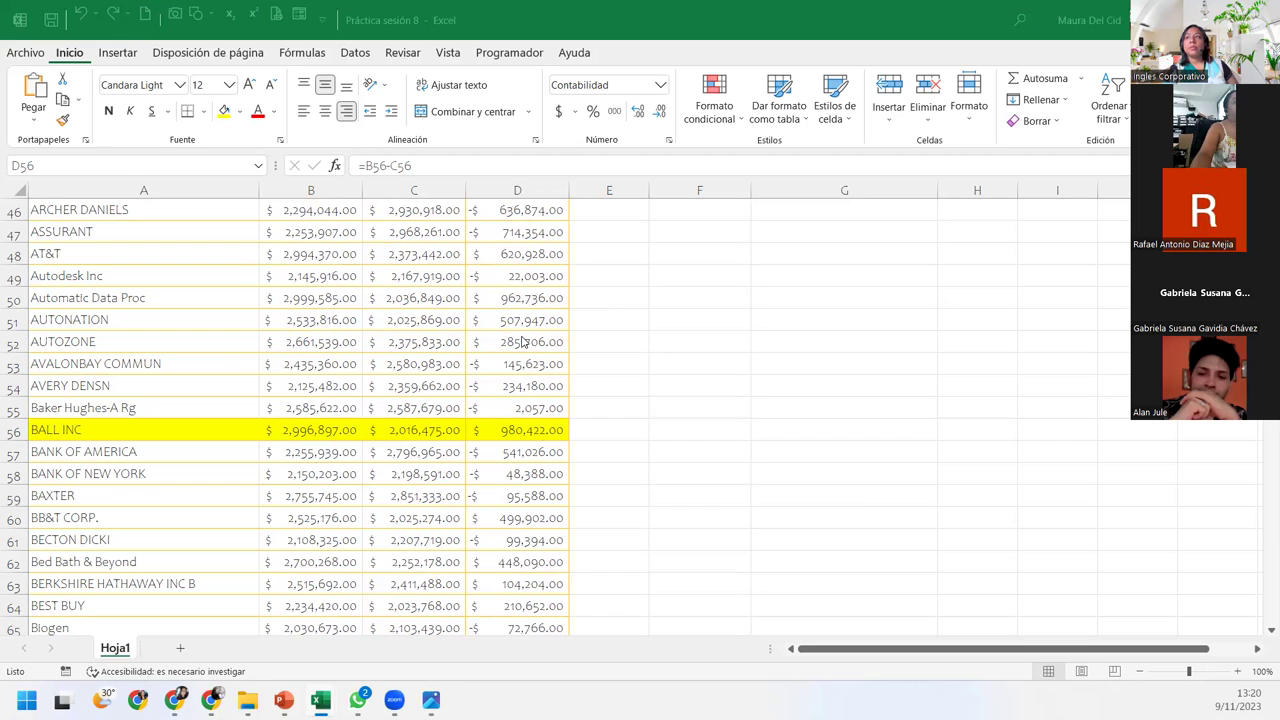
scroll(604, 375, "up", 8)
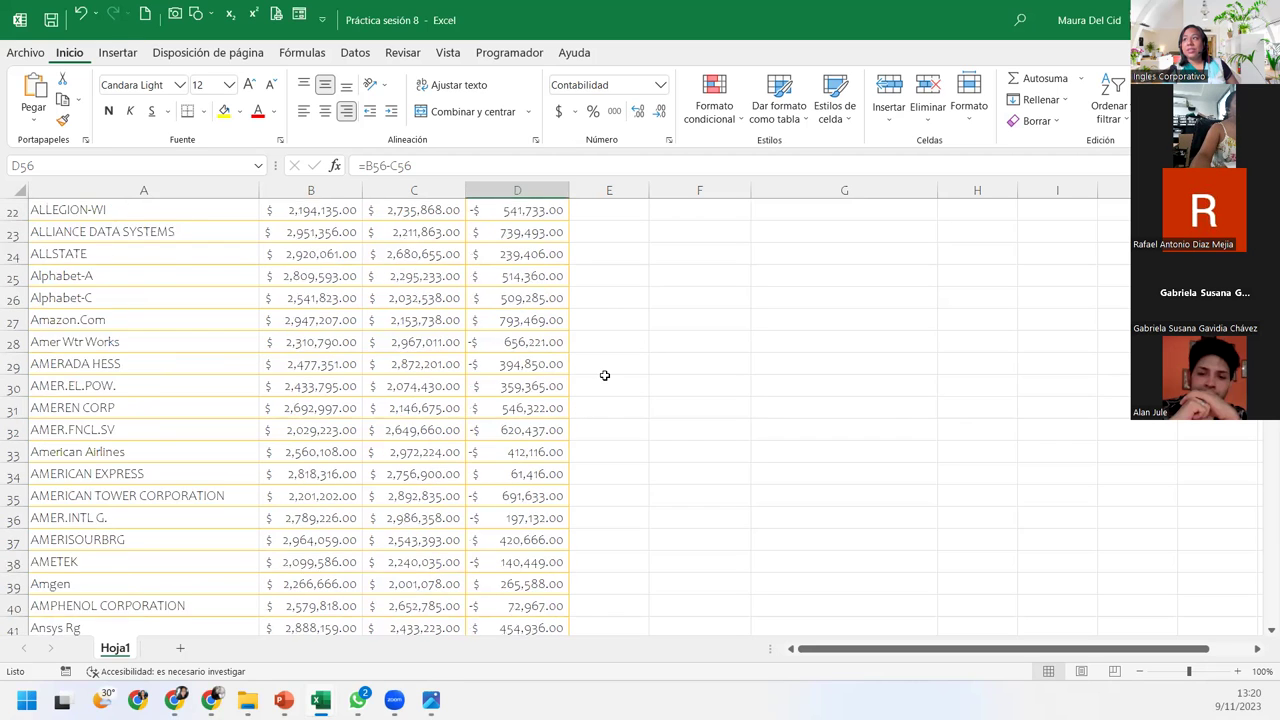
scroll(604, 375, "up", 7)
left_click(810, 233)
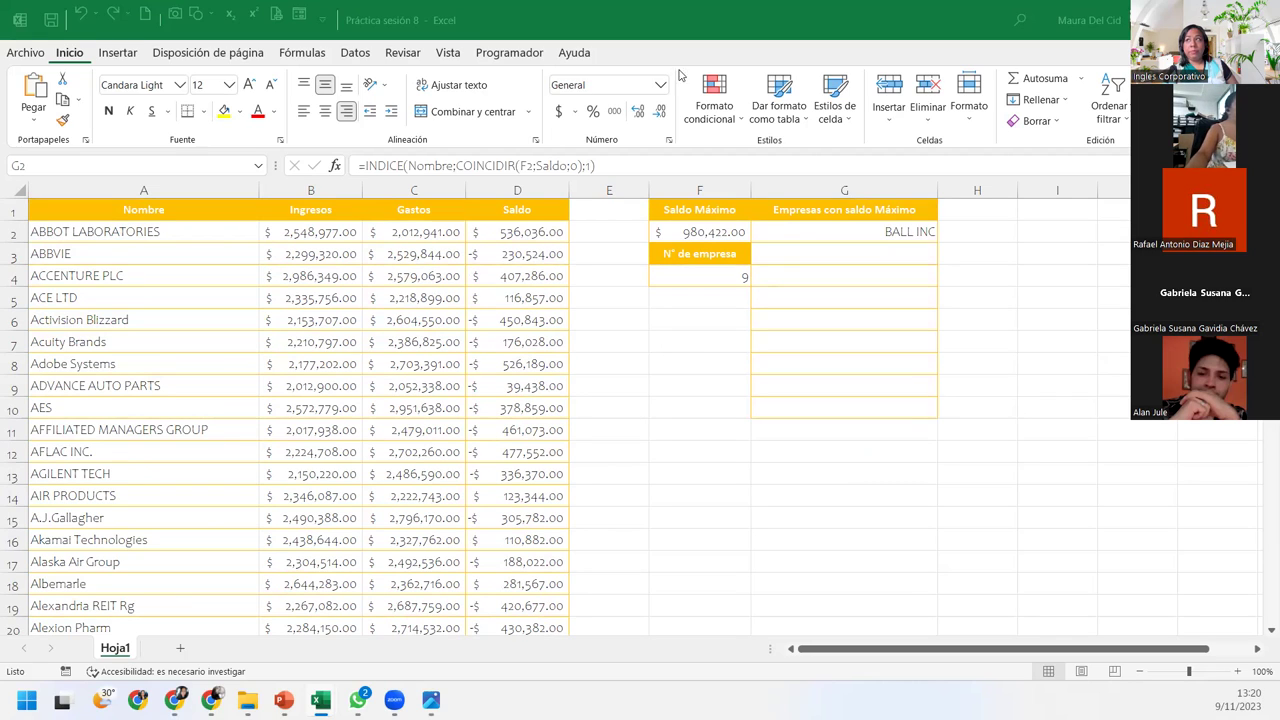
left_click(831, 231)
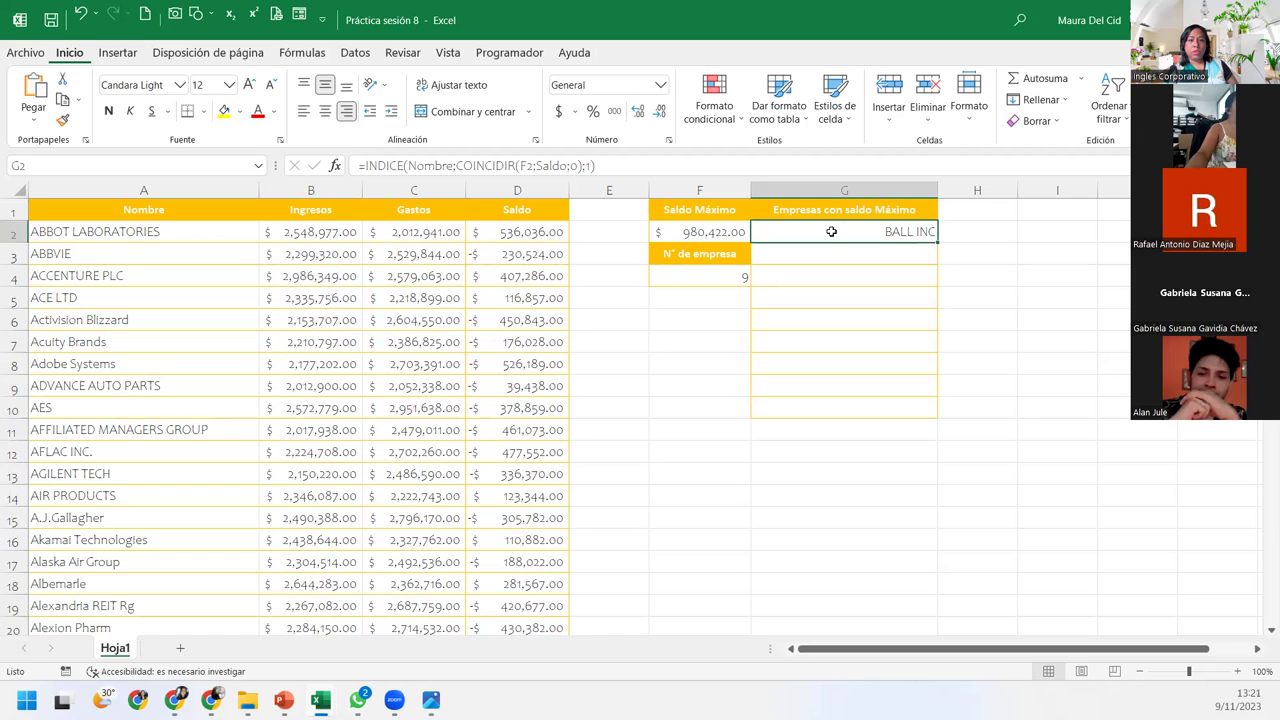
left_click(762, 258)
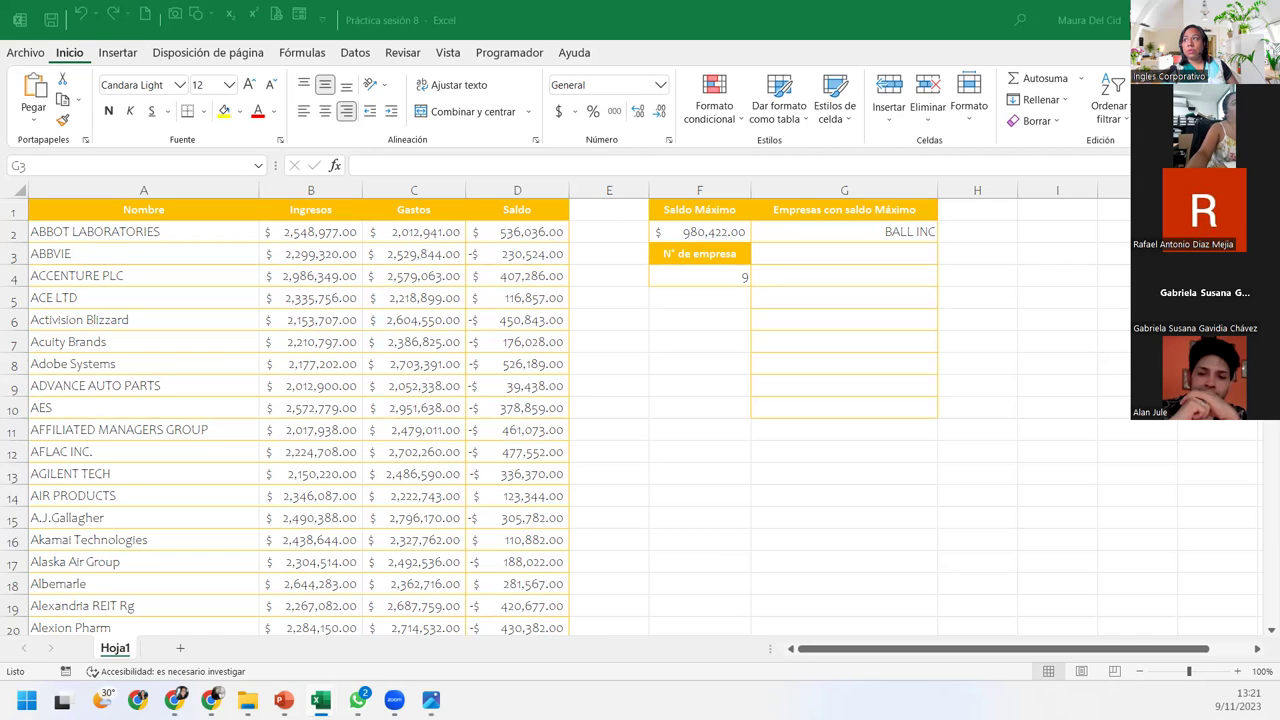
left_click(920, 250)
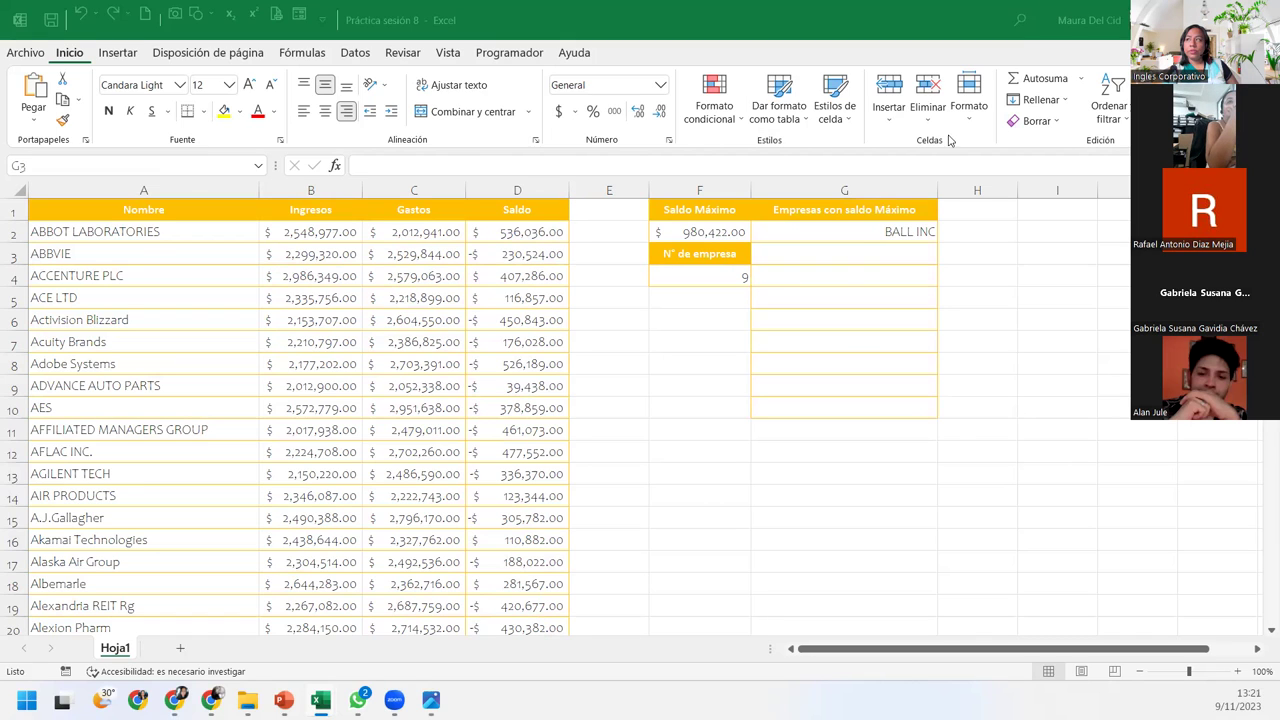
left_click(848, 256)
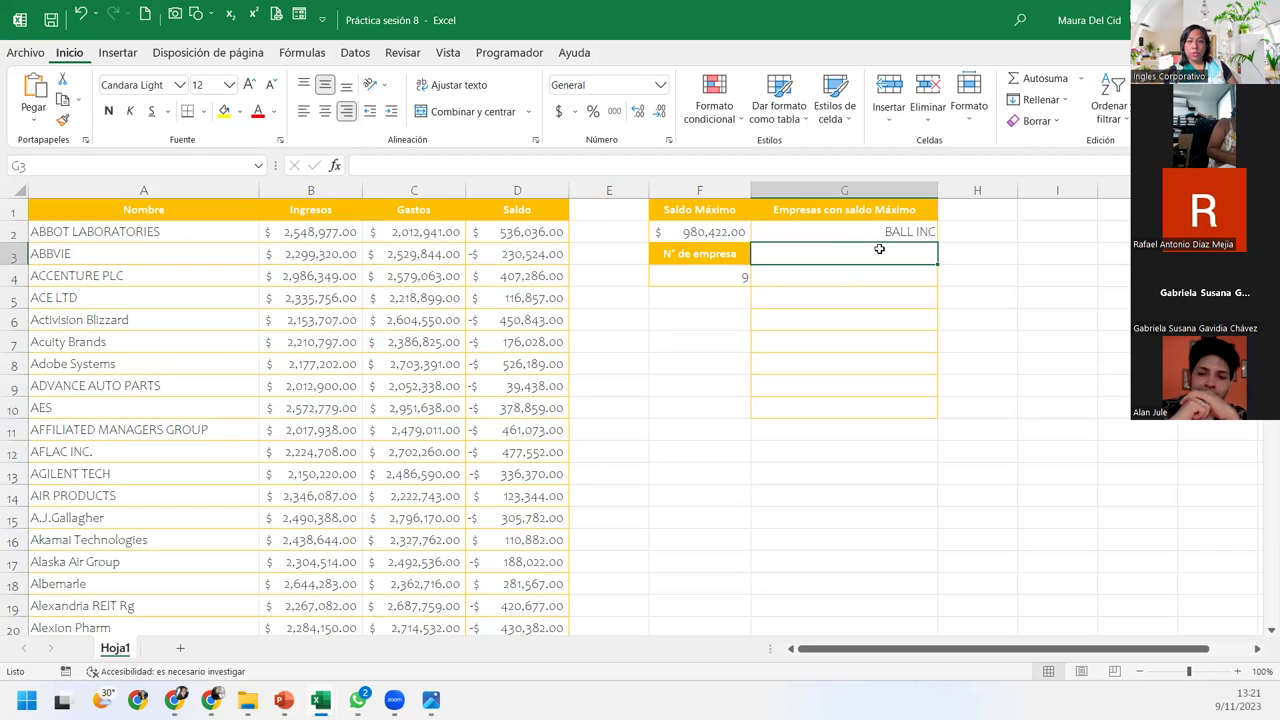
left_click(968, 236)
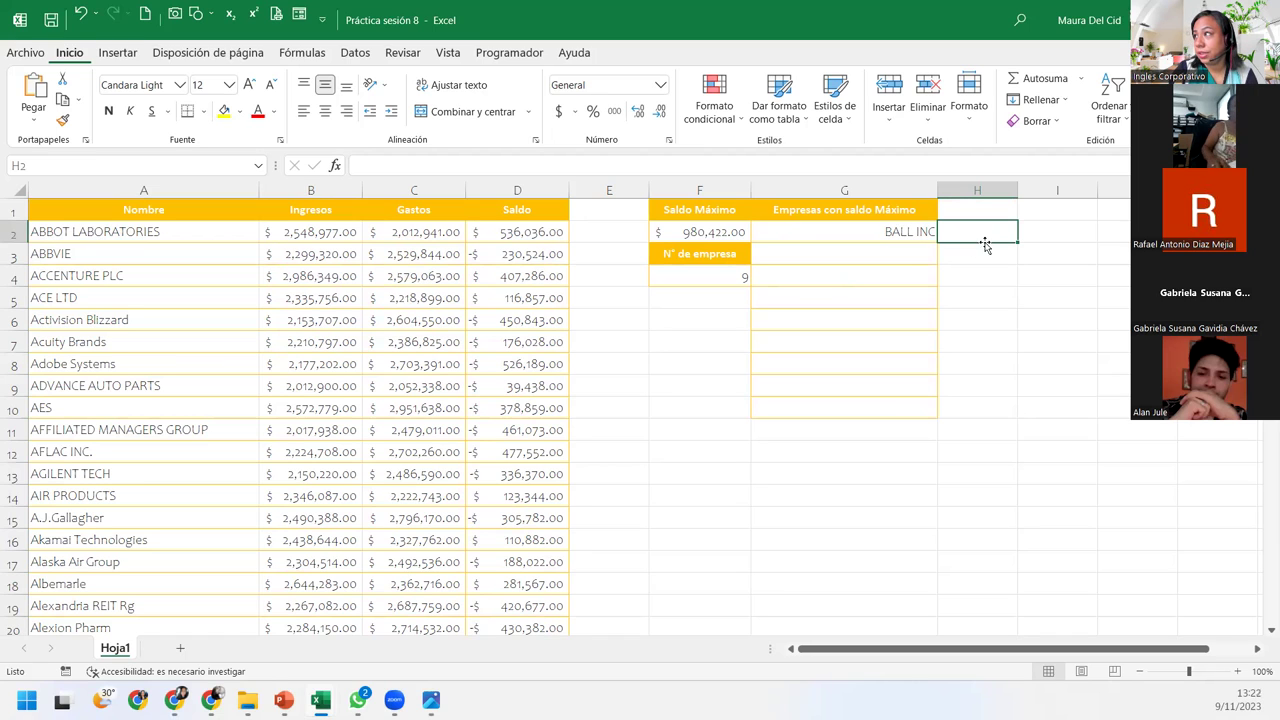
left_click(877, 232)
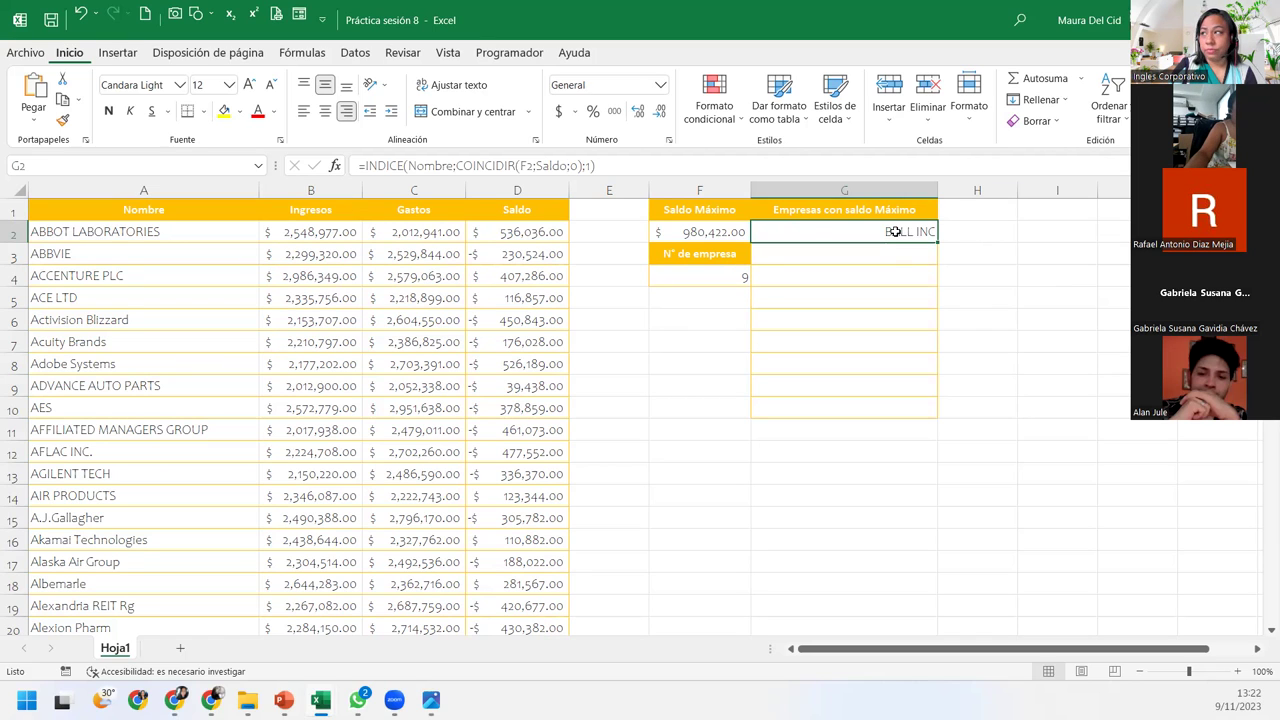
left_click(974, 230)
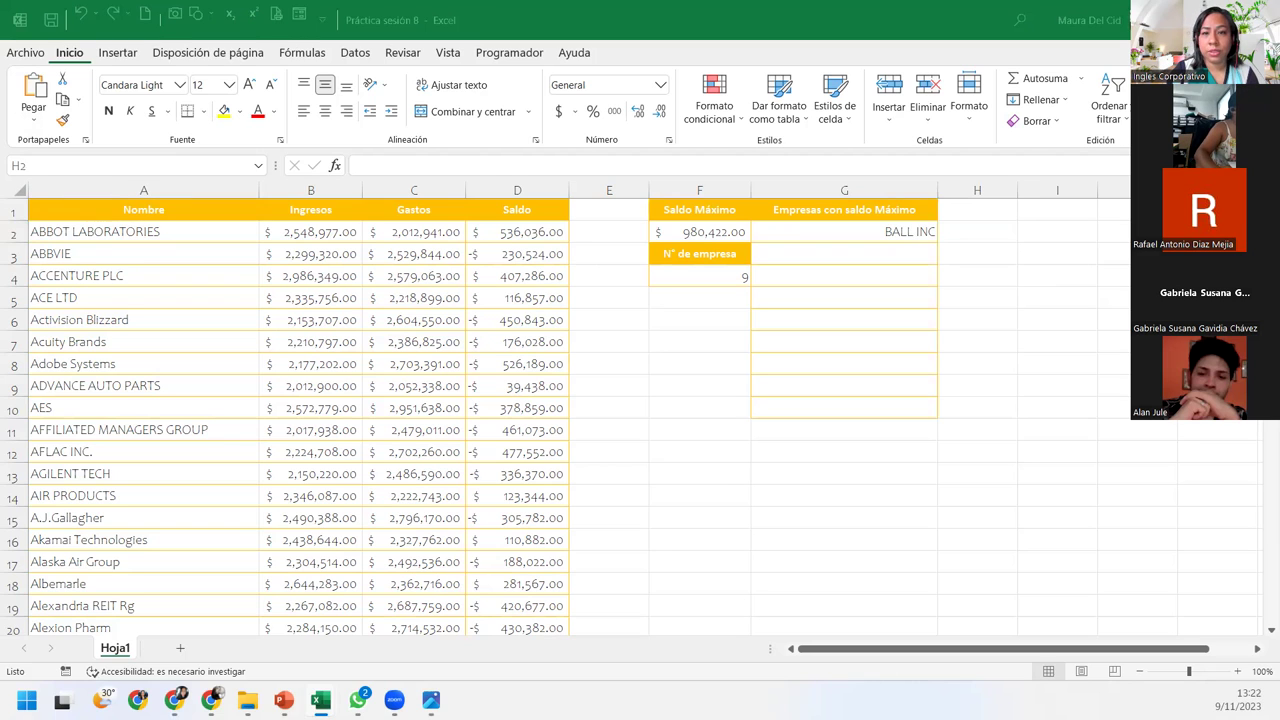
left_click(974, 233)
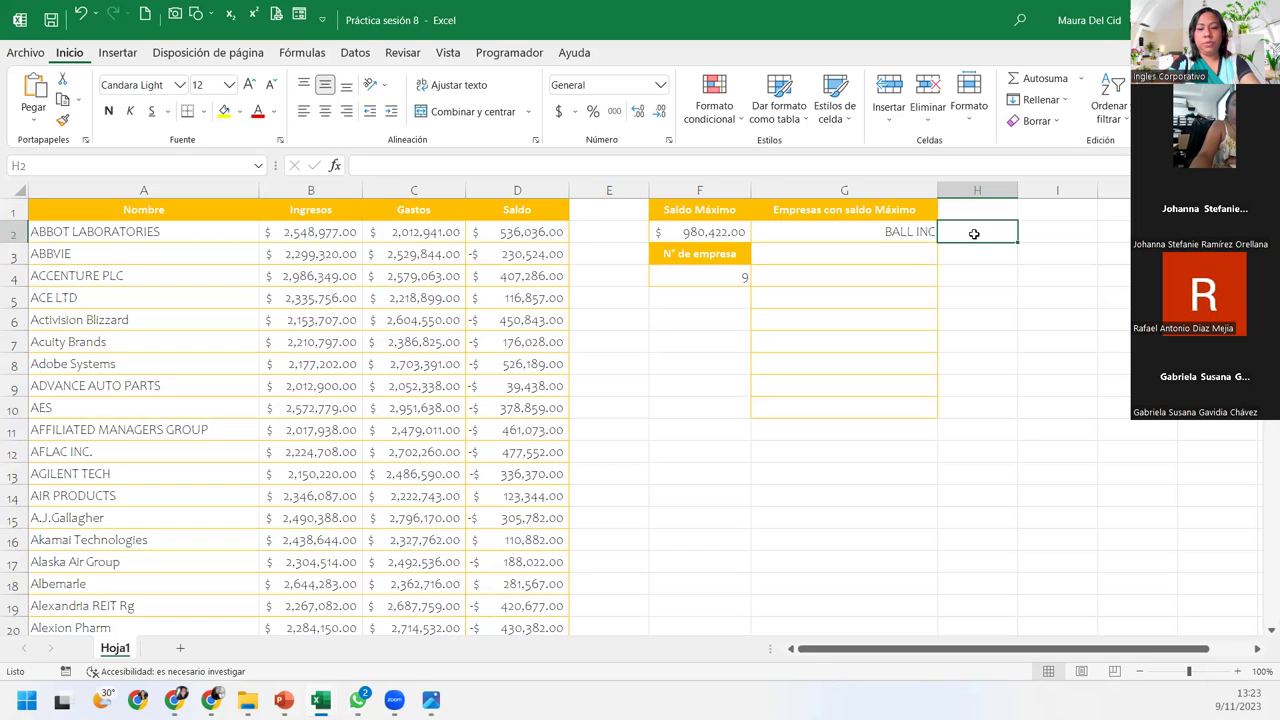
Enter =COINCIDIR(F2;Saldo;0) in H2, which returns 55
type("=COINCIDIR(")
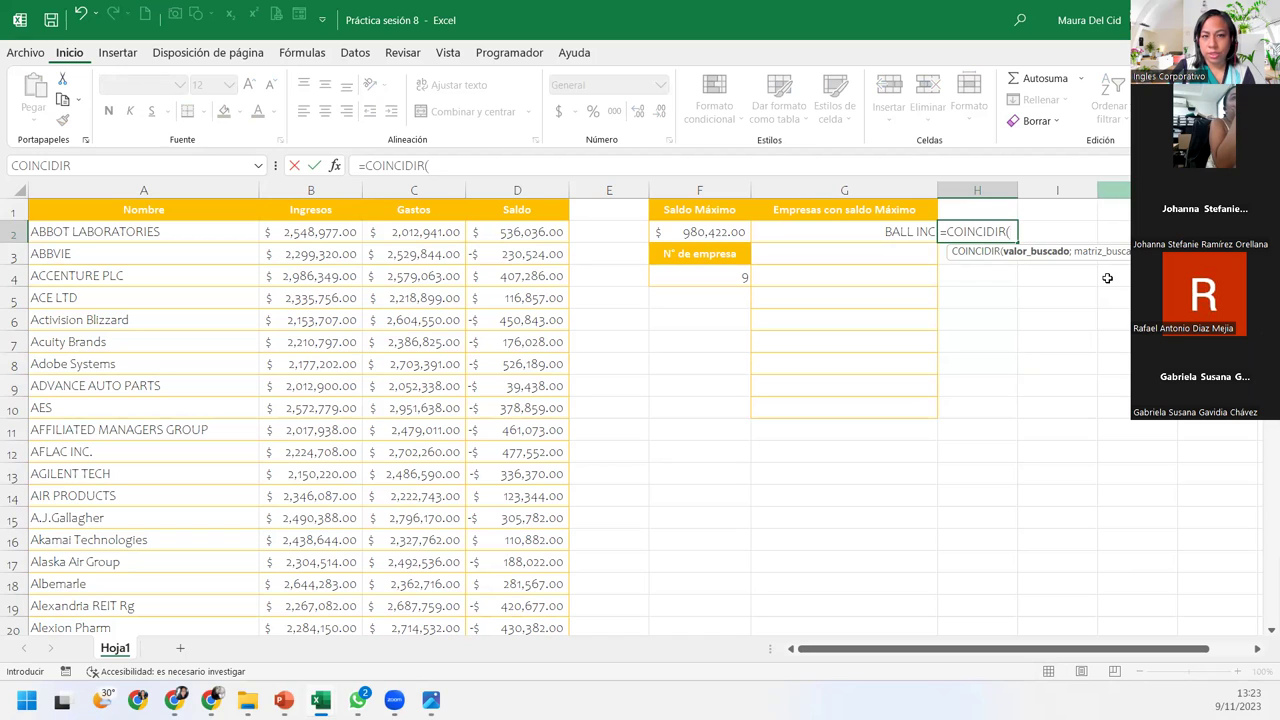
left_click(736, 231)
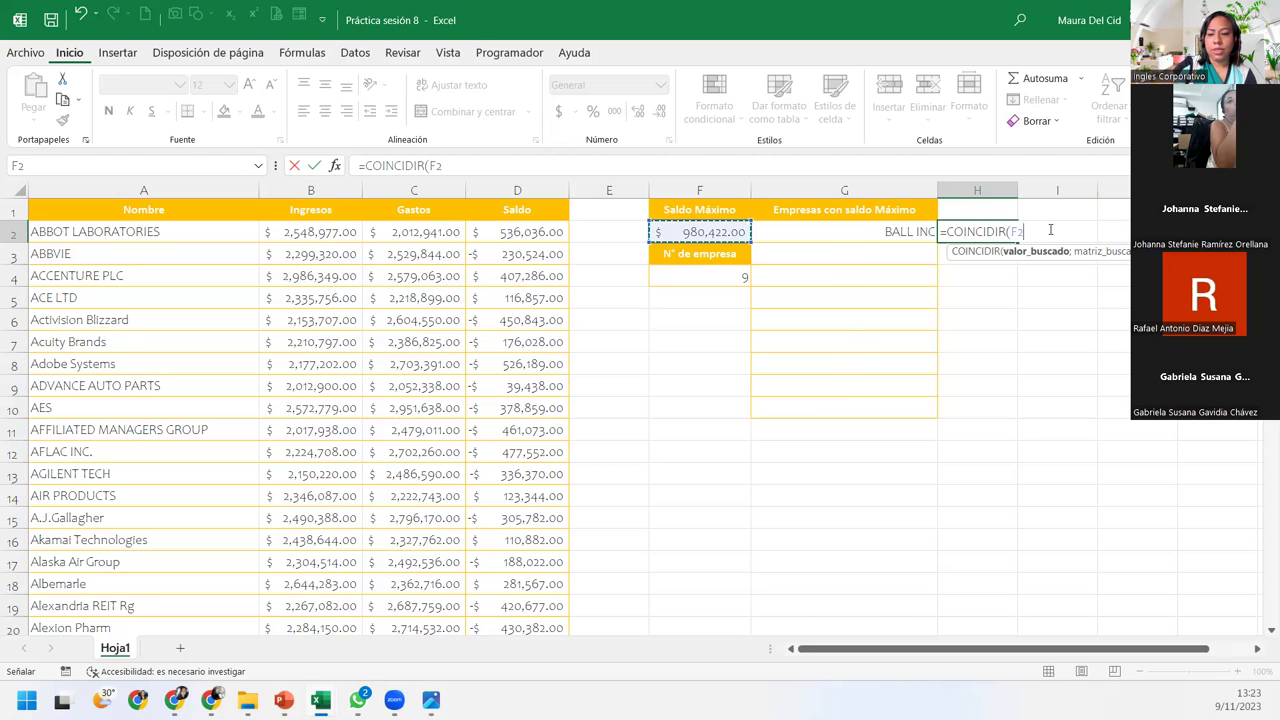
type(";sald")
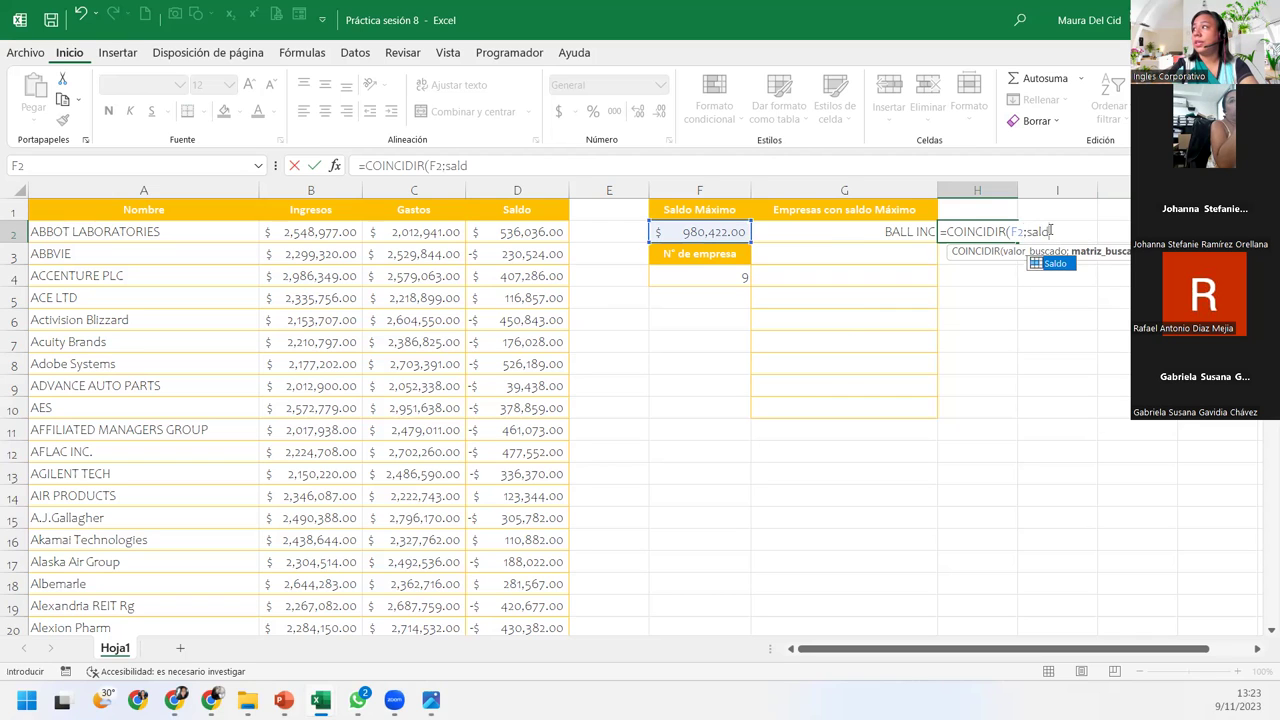
key("Tab")
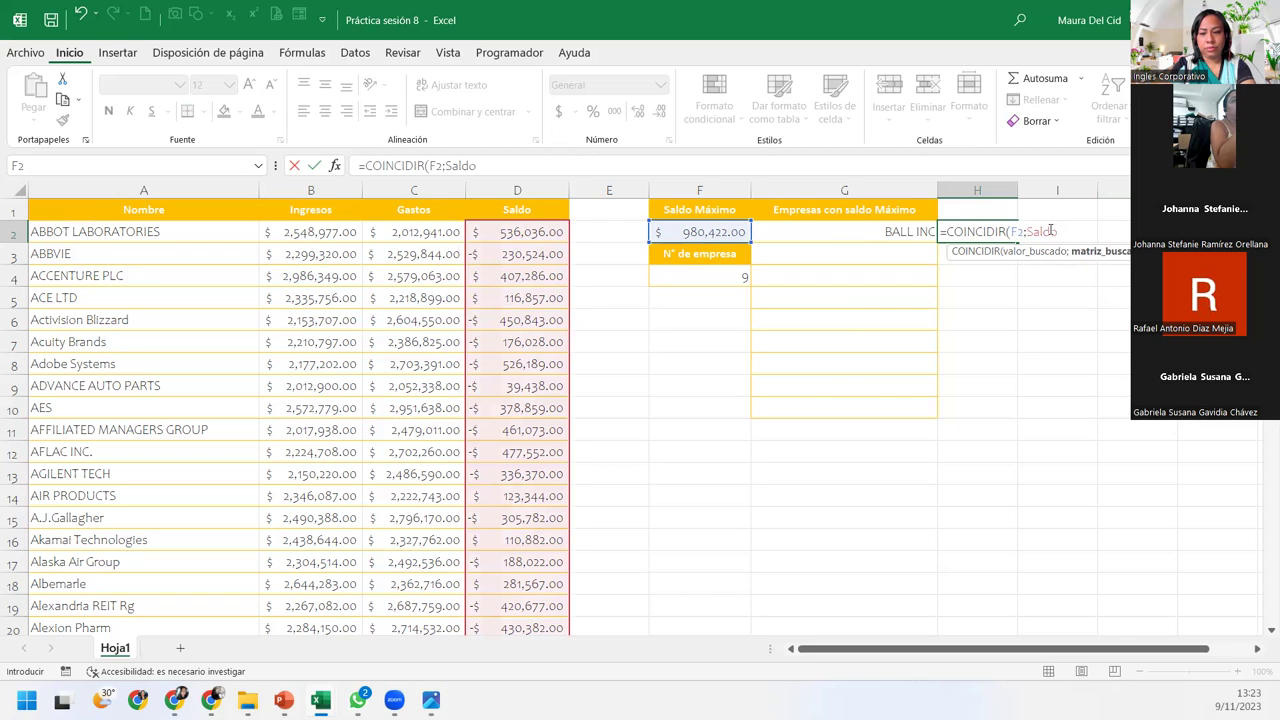
type(";0")
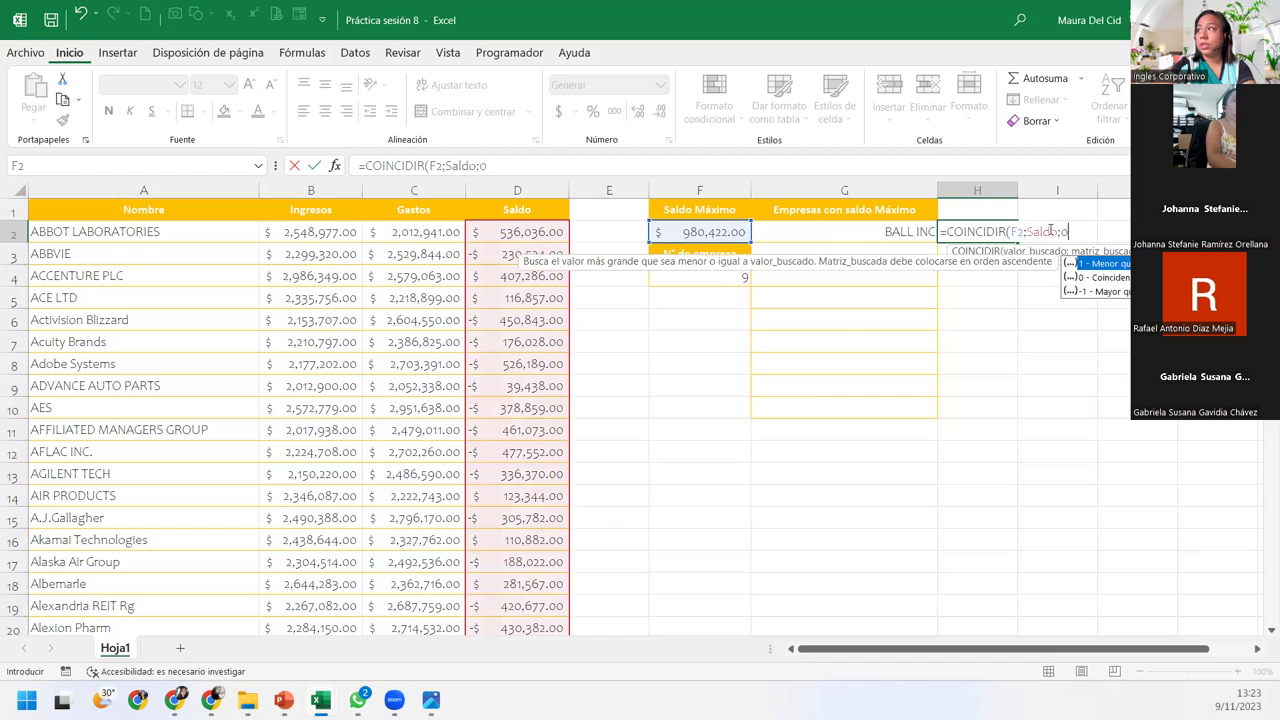
type(")")
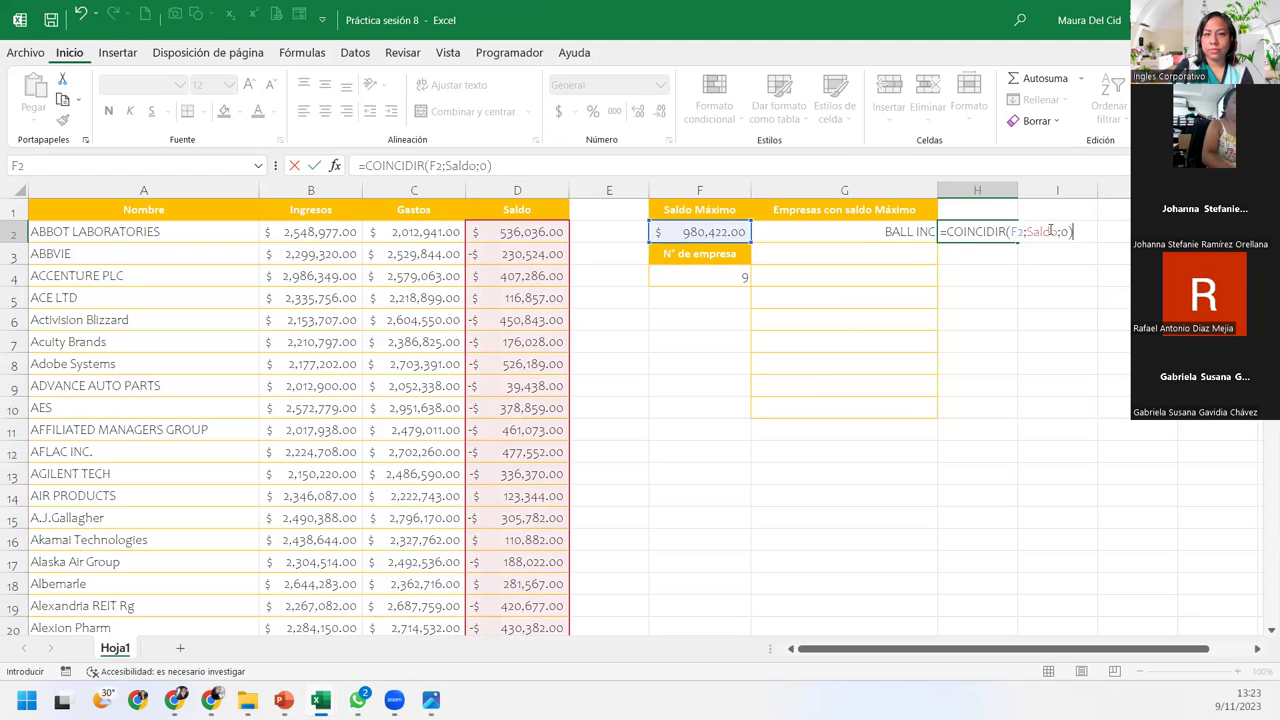
key("Return")
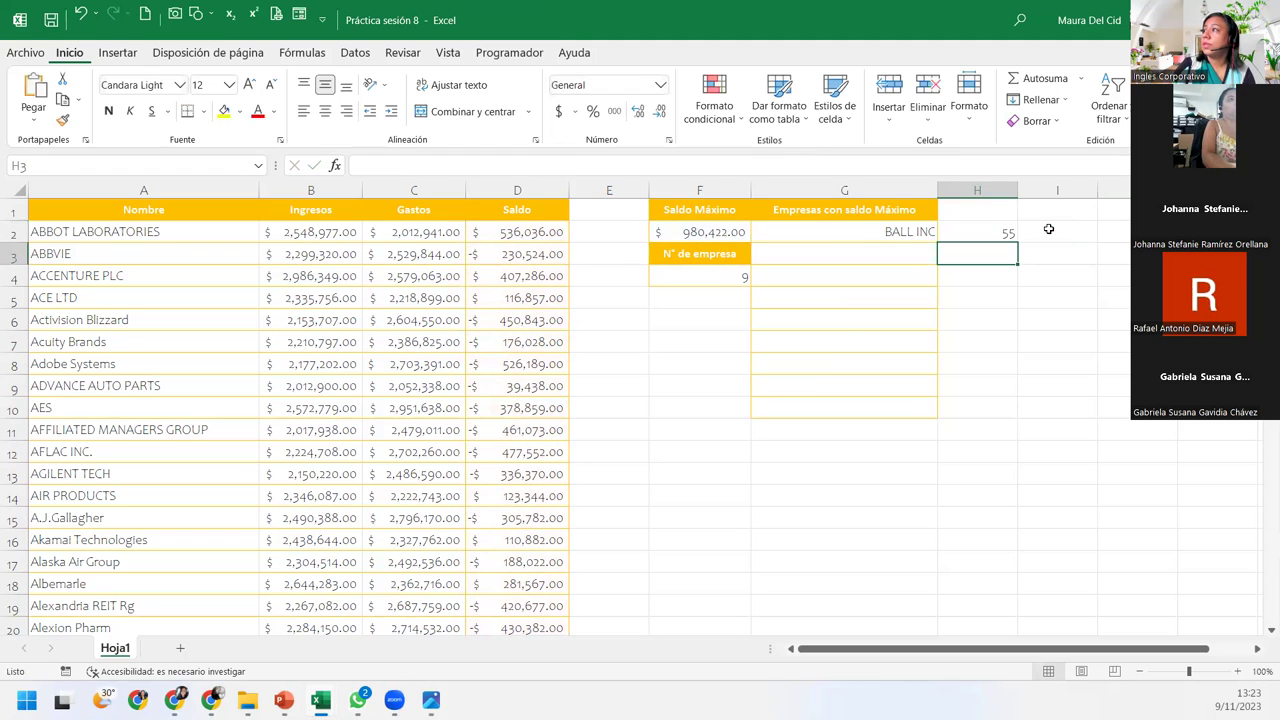
left_click(987, 228)
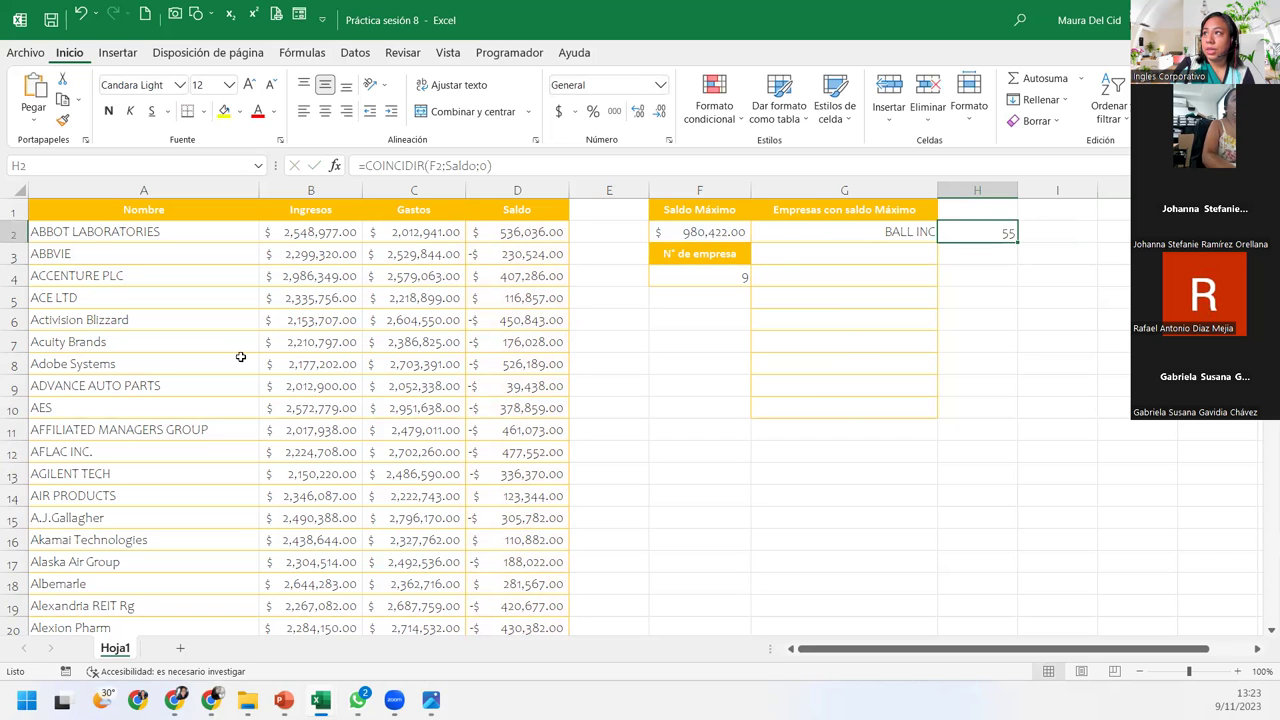
scroll(38, 432, "down", 9)
scroll(38, 432, "down", 9)
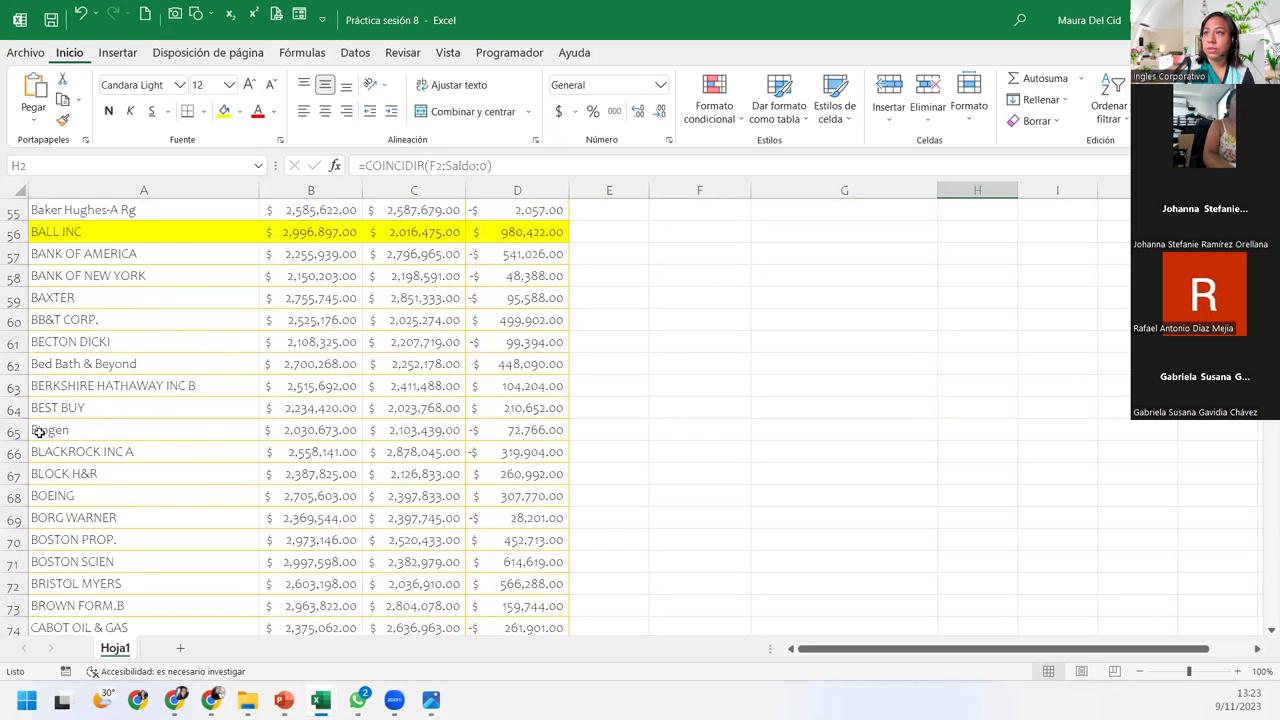
scroll(38, 432, "up", 2)
left_click(85, 341)
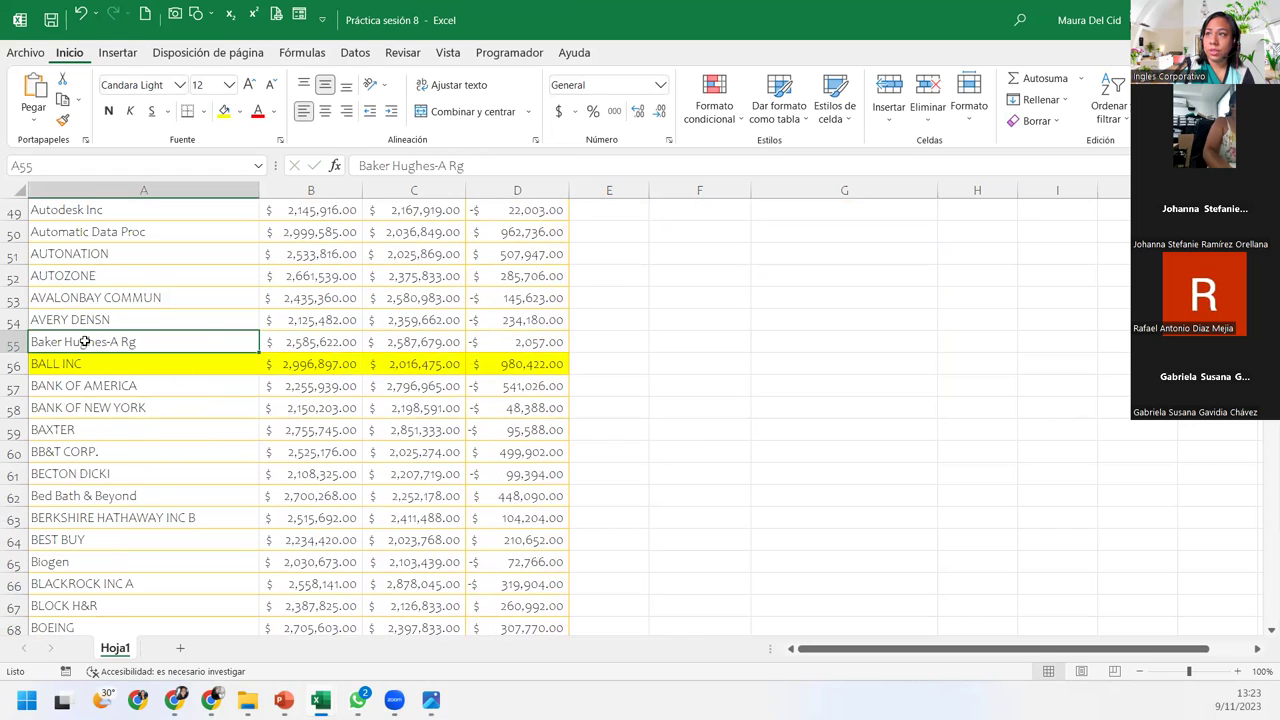
left_click(83, 365)
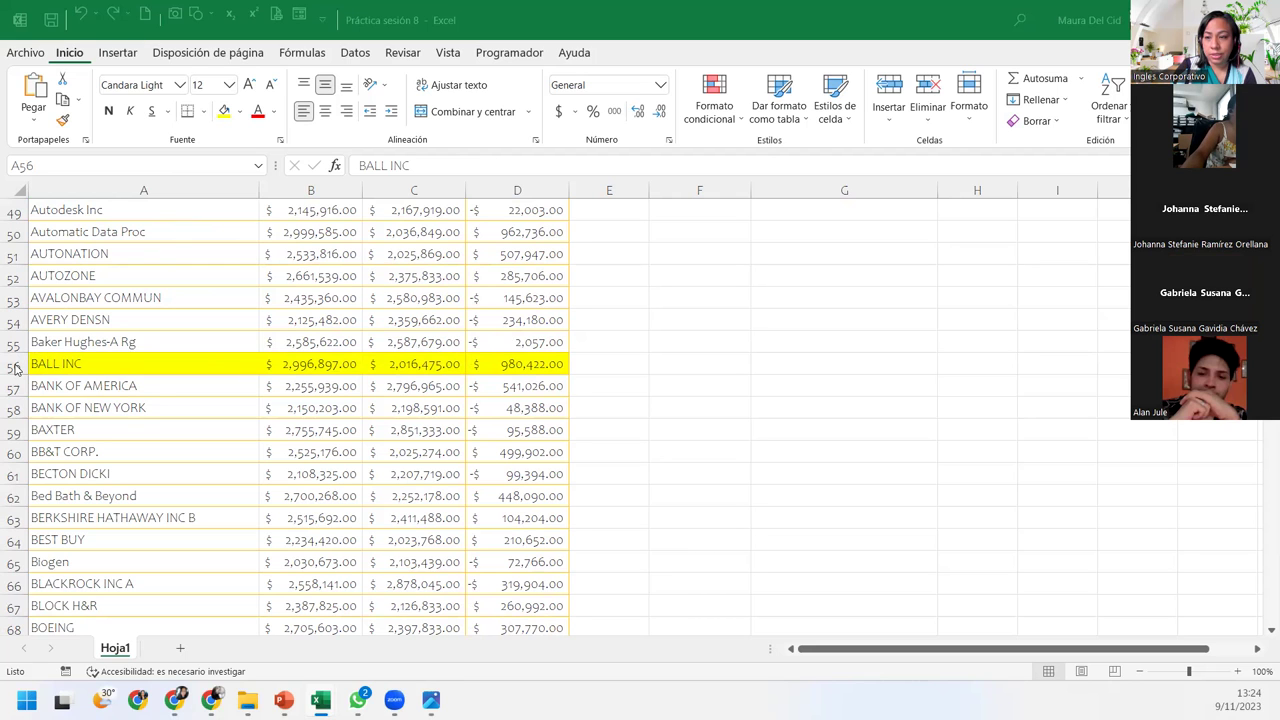
scroll(130, 355, "up", 10)
scroll(130, 355, "up", 7)
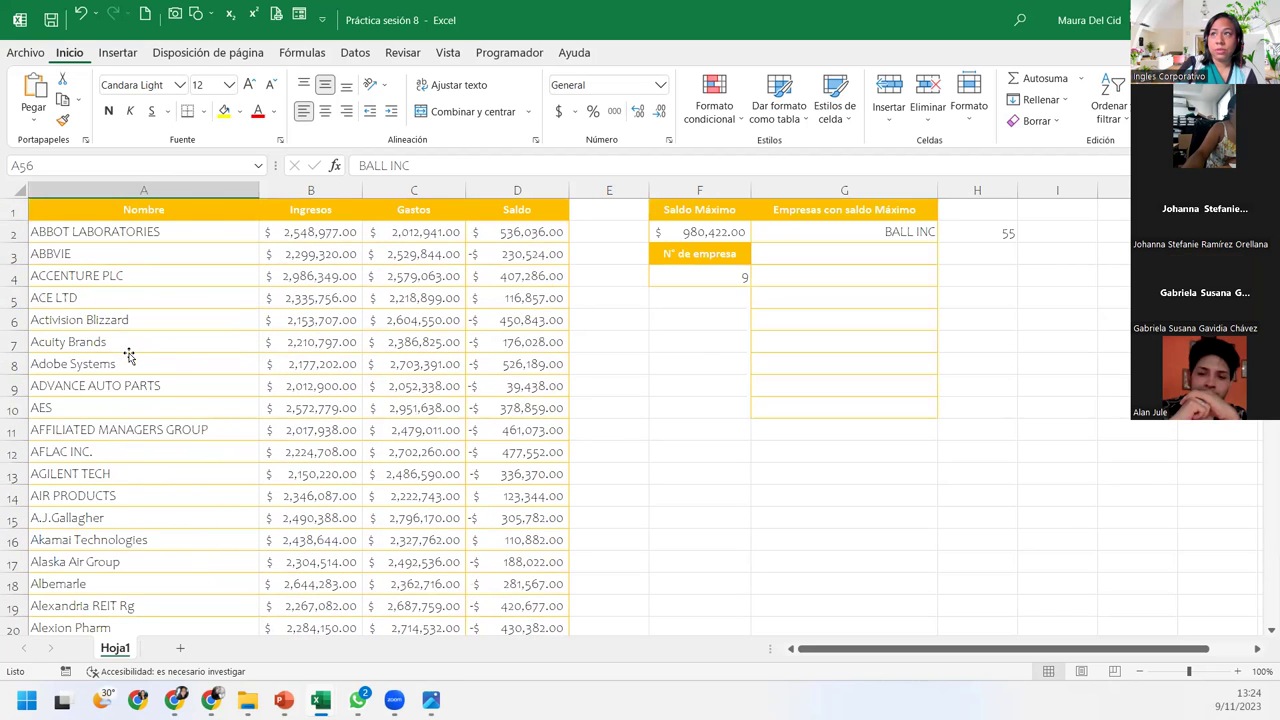
left_click(124, 232)
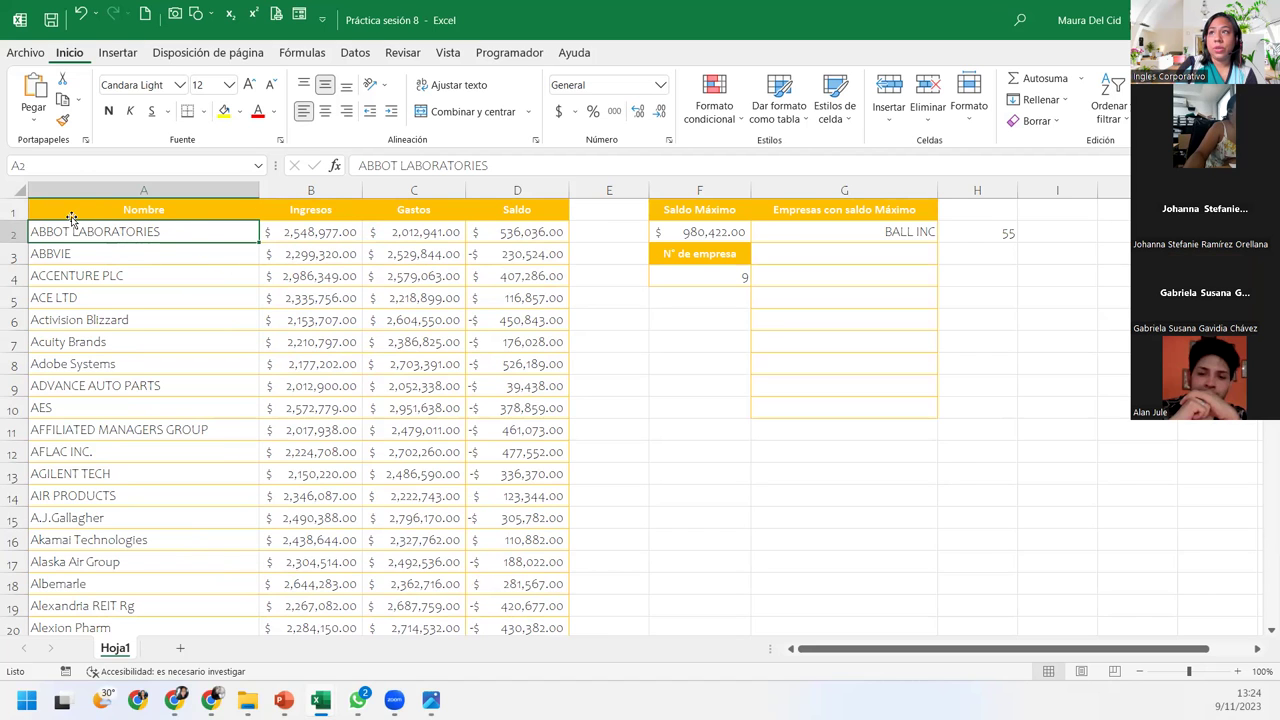
scroll(137, 371, "down", 7)
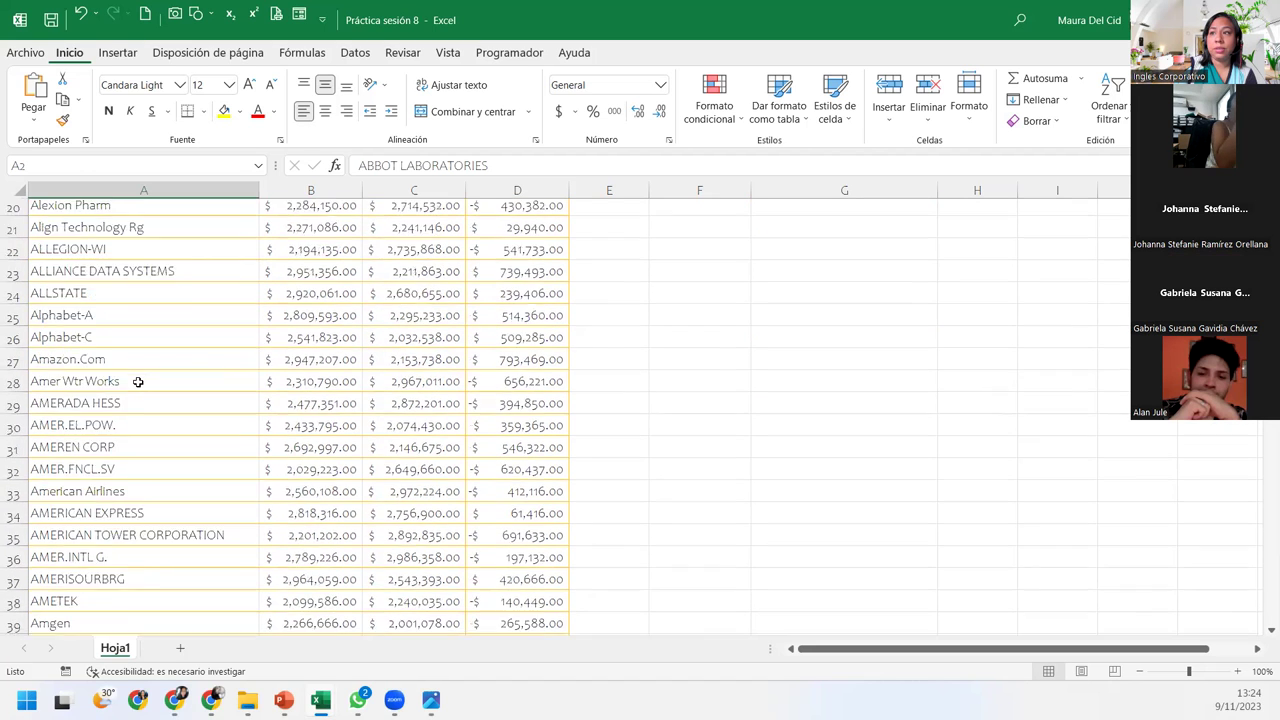
scroll(134, 374, "down", 10)
left_click(73, 281)
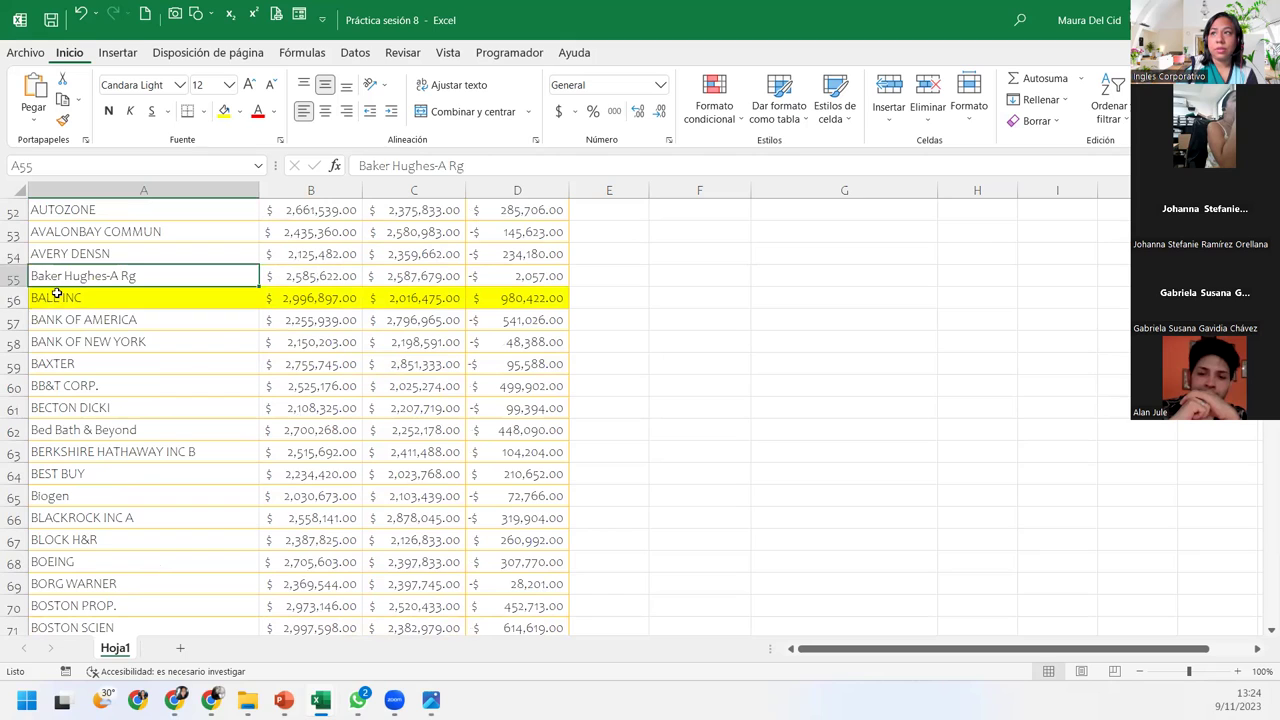
left_click(56, 298)
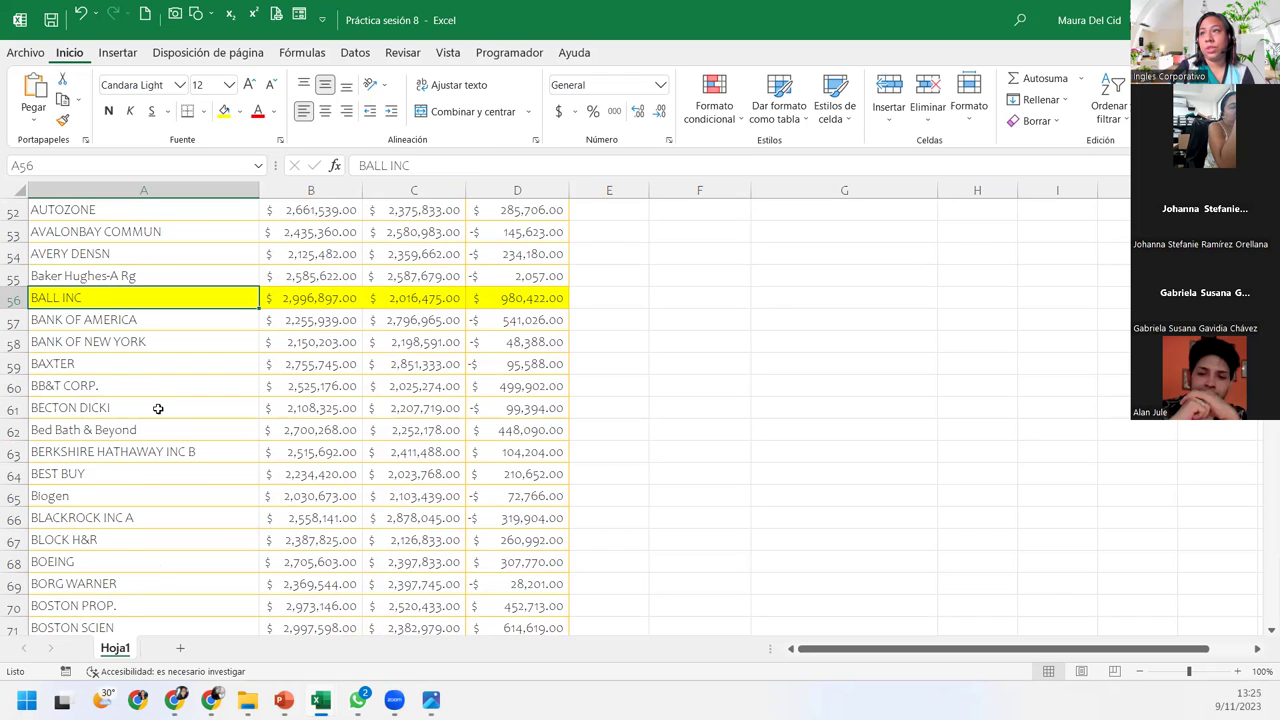
scroll(158, 408, "up", 8)
scroll(158, 408, "down", 7)
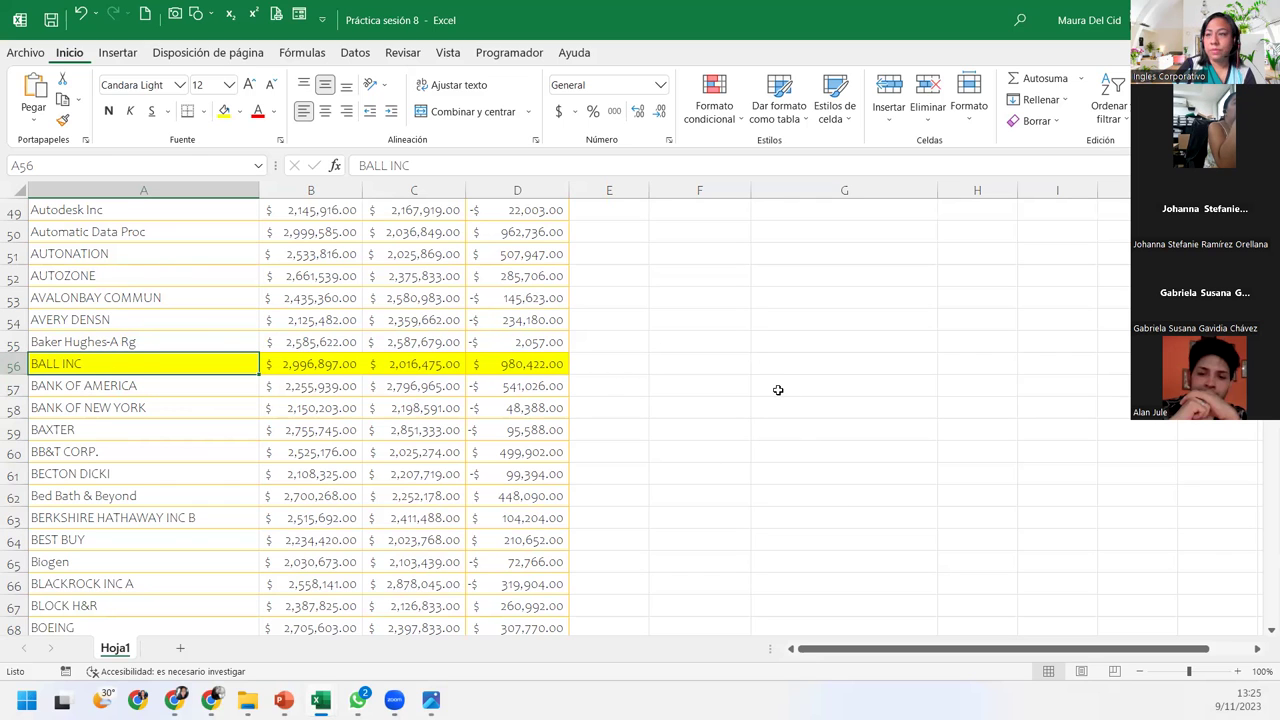
scroll(775, 388, "up", 7)
scroll(775, 388, "up", 9)
Review H2's match formula, then select G3 for the new company-name formula
left_click(1004, 232)
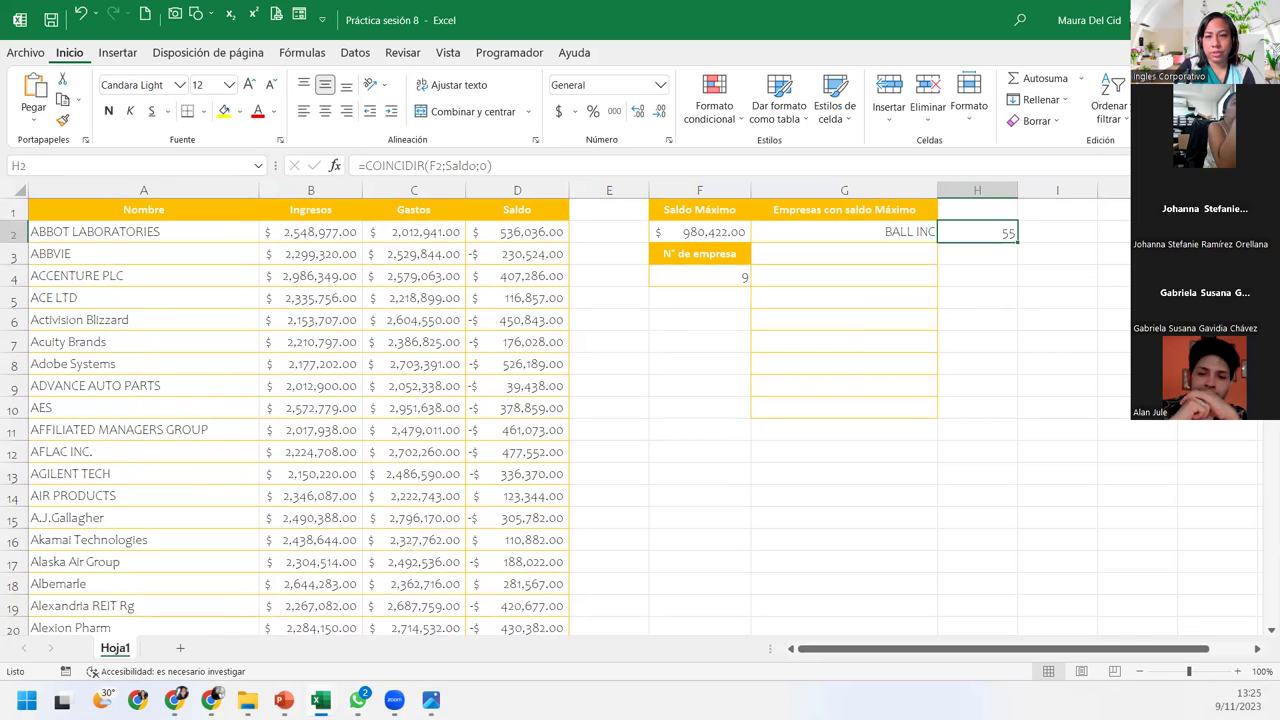
key("alt+Tab")
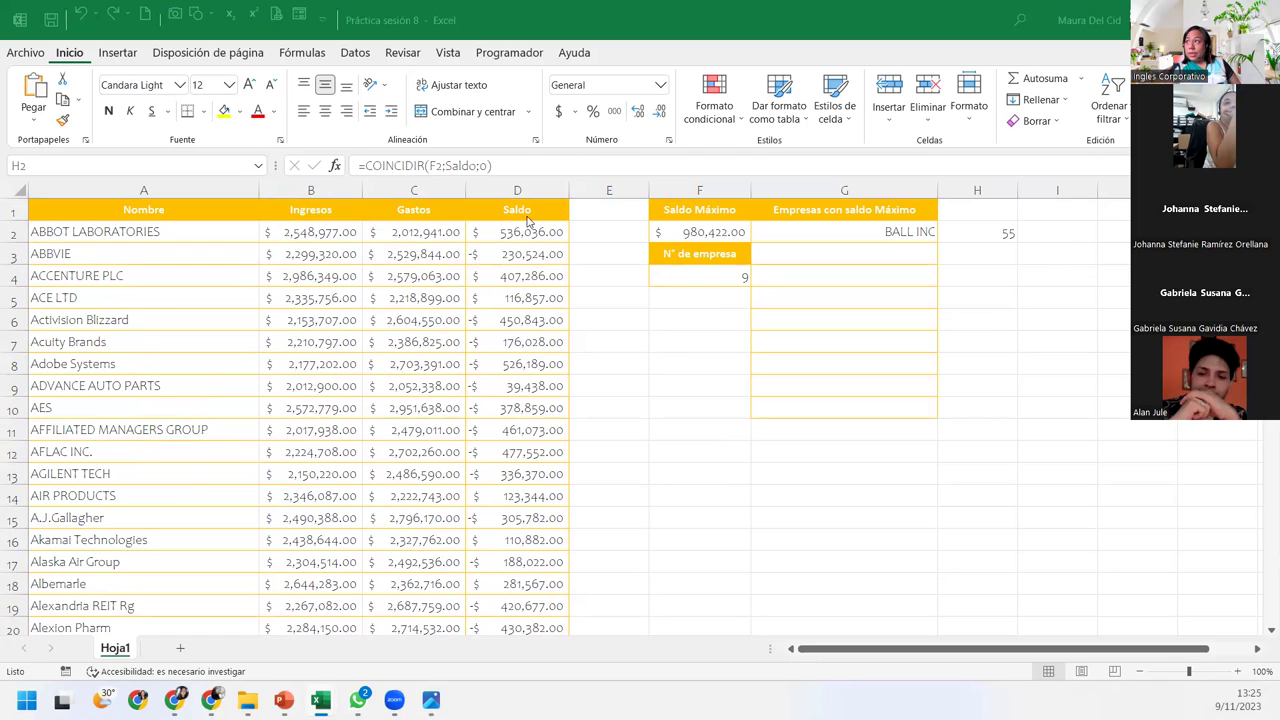
key("alt+Tab")
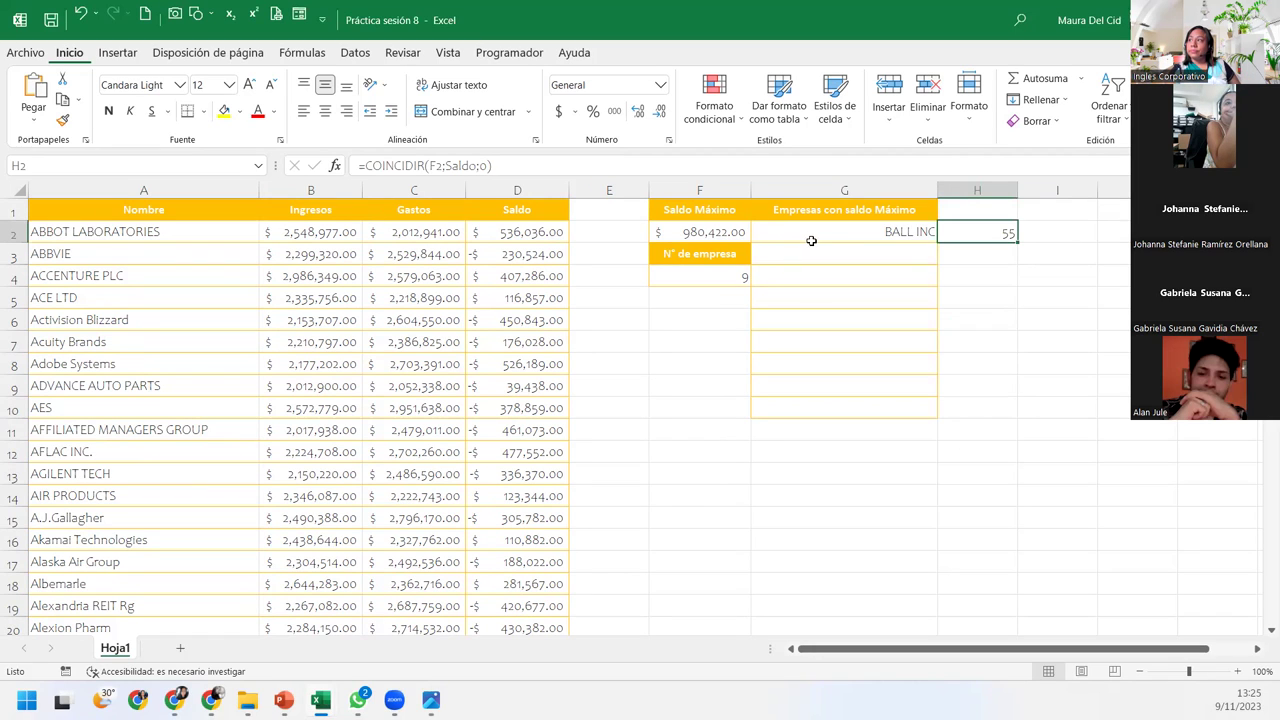
left_click(828, 248)
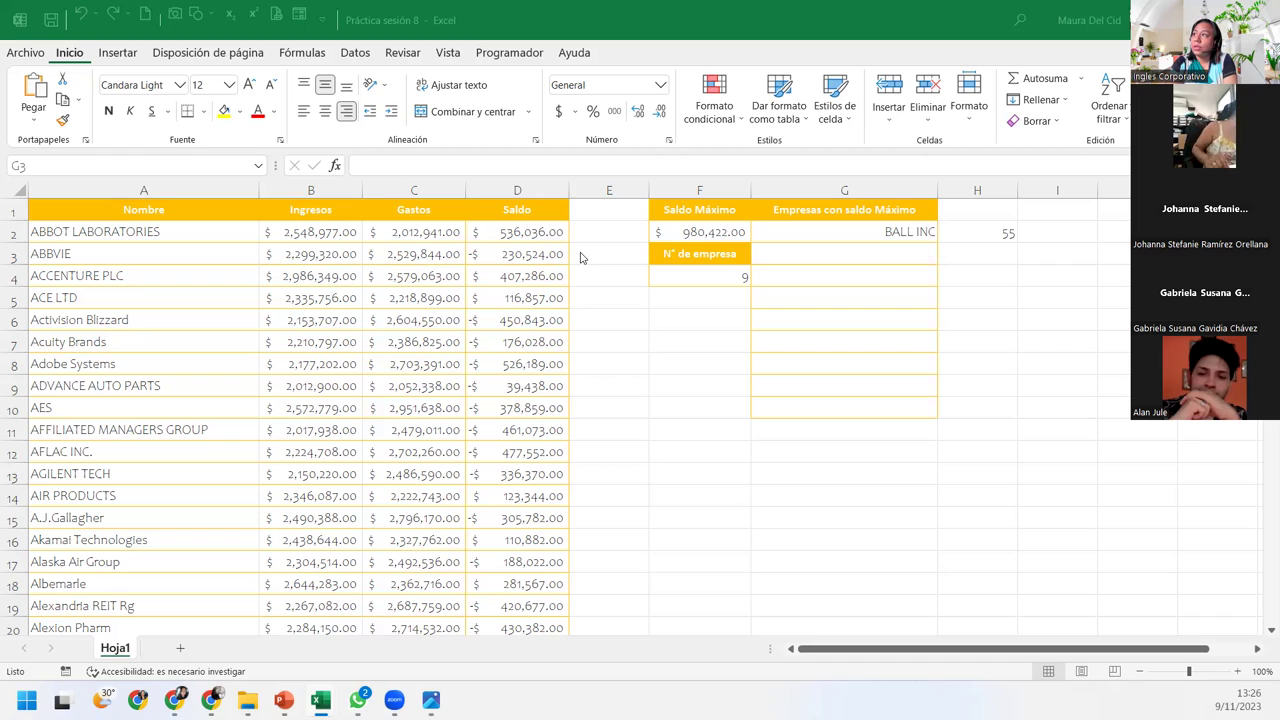
left_click(814, 246)
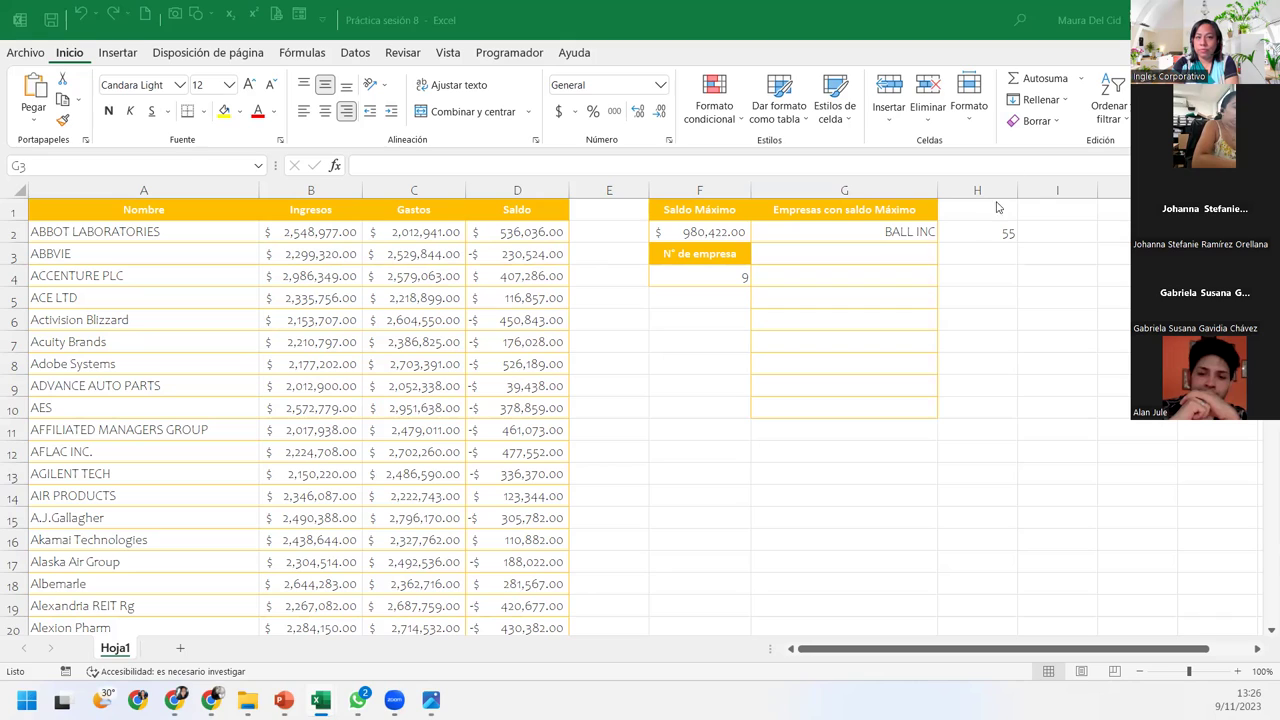
left_click(862, 251)
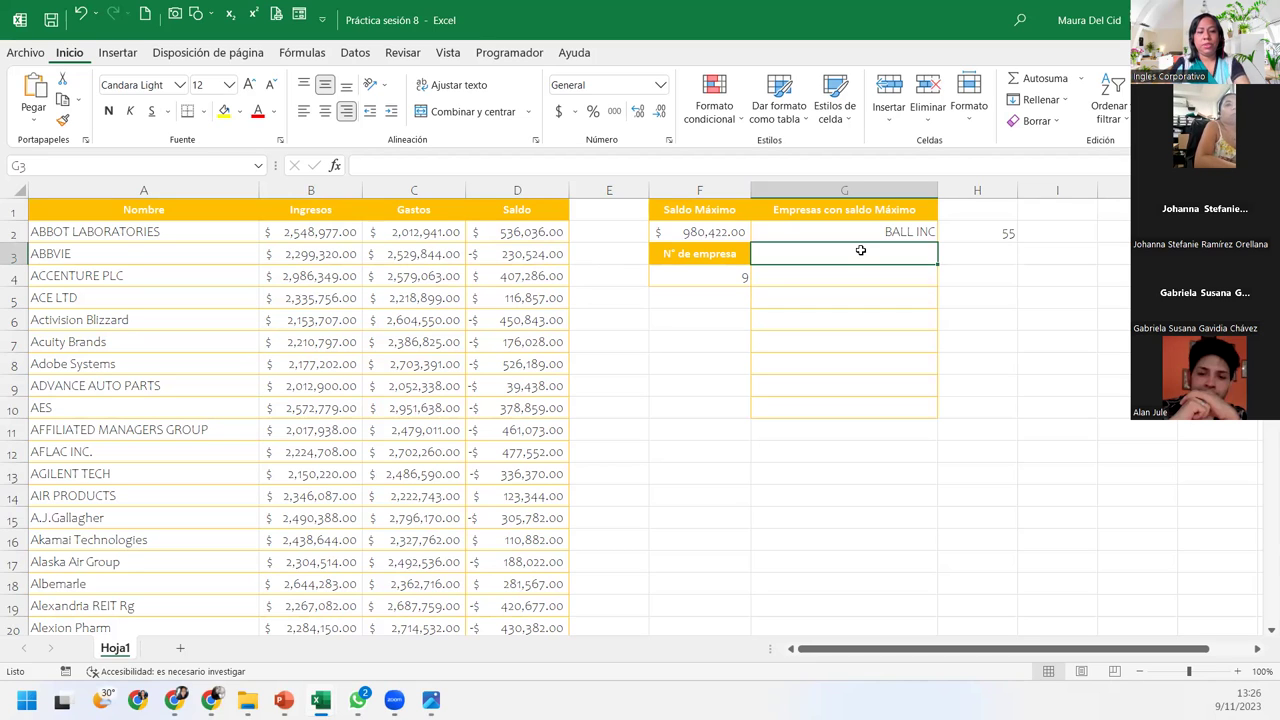
Type =INDICE(INDIRECTO("A"&H2 in G3, building a column A address from H2's row
type("=")
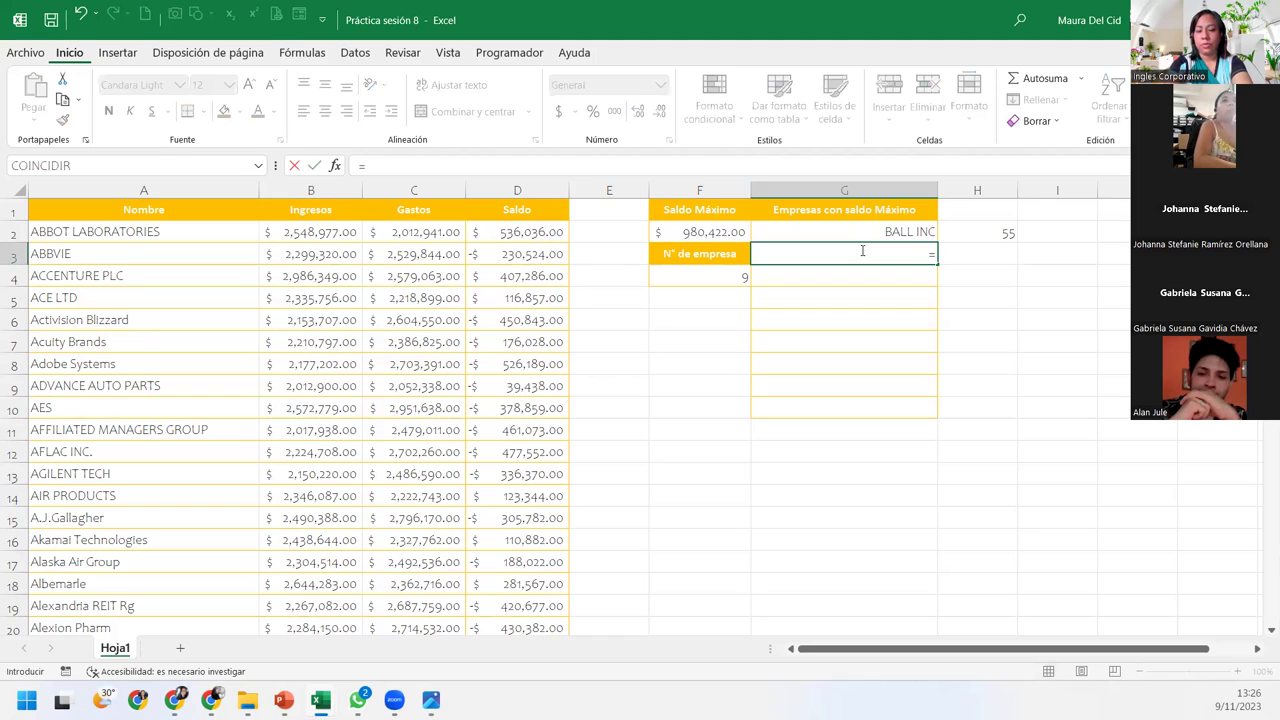
type("Indic")
key("Tab")
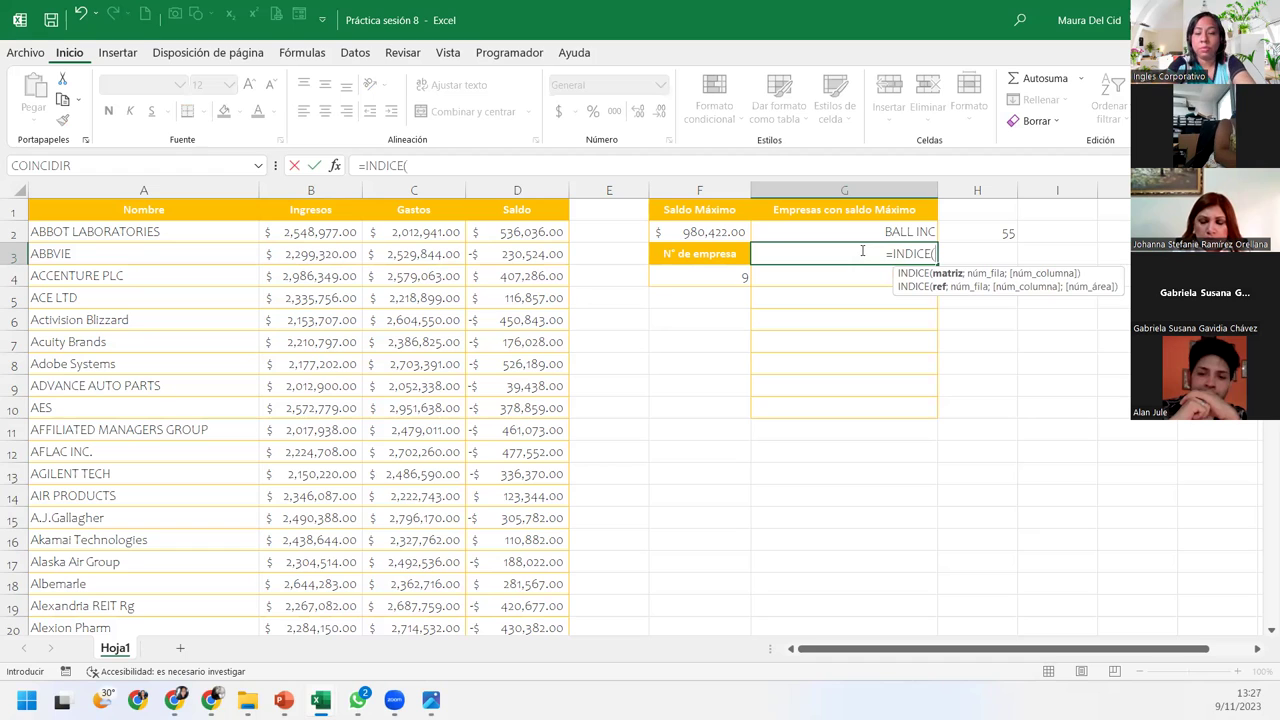
type("indi")
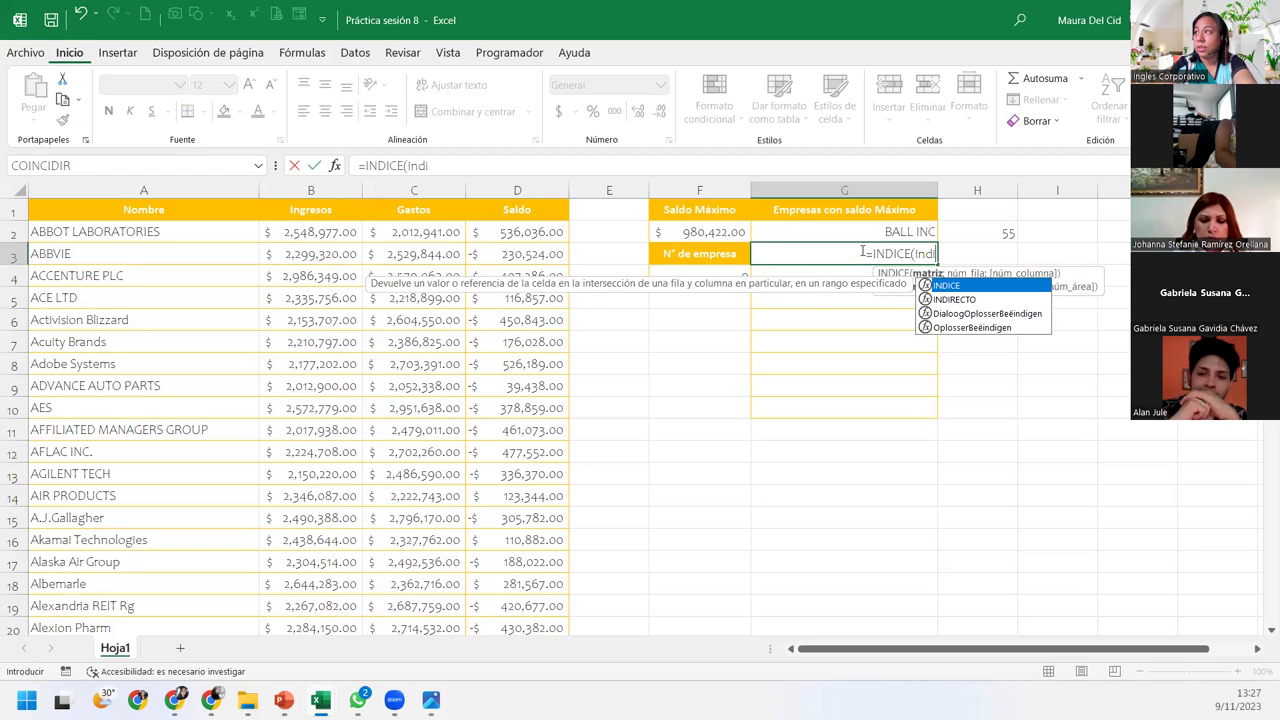
key("Down")
key("Tab")
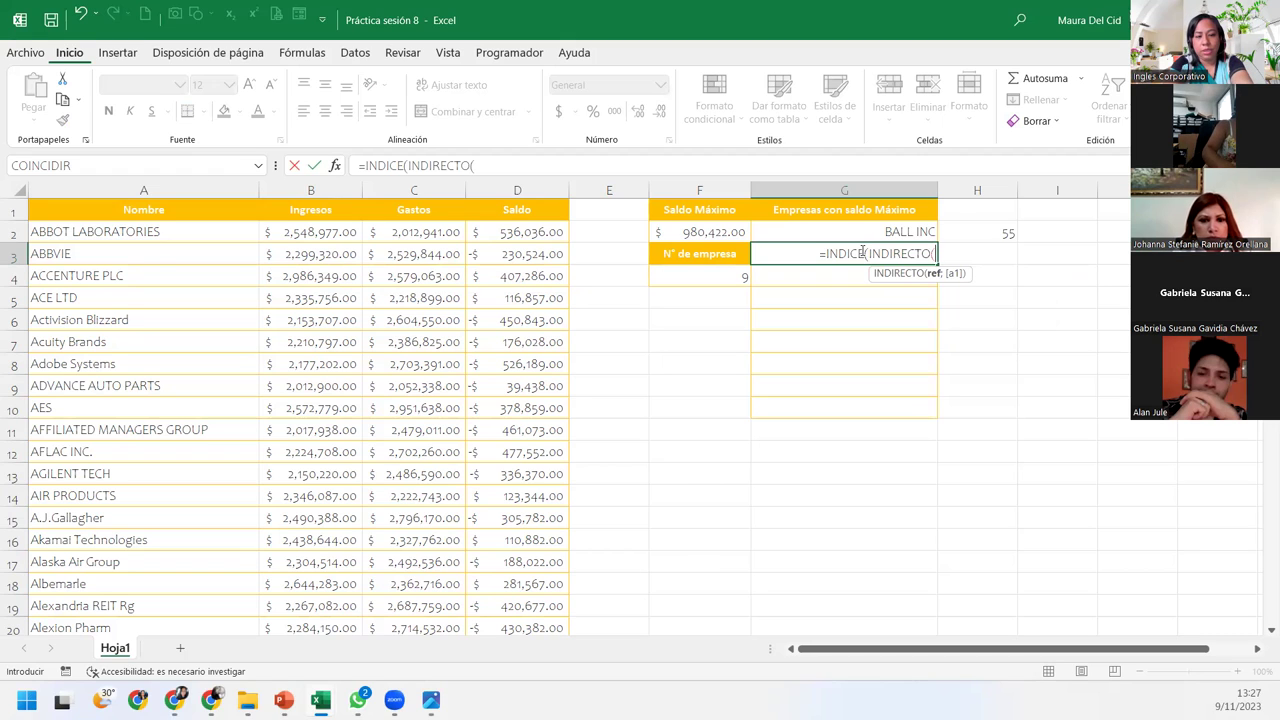
type("\"A\"")
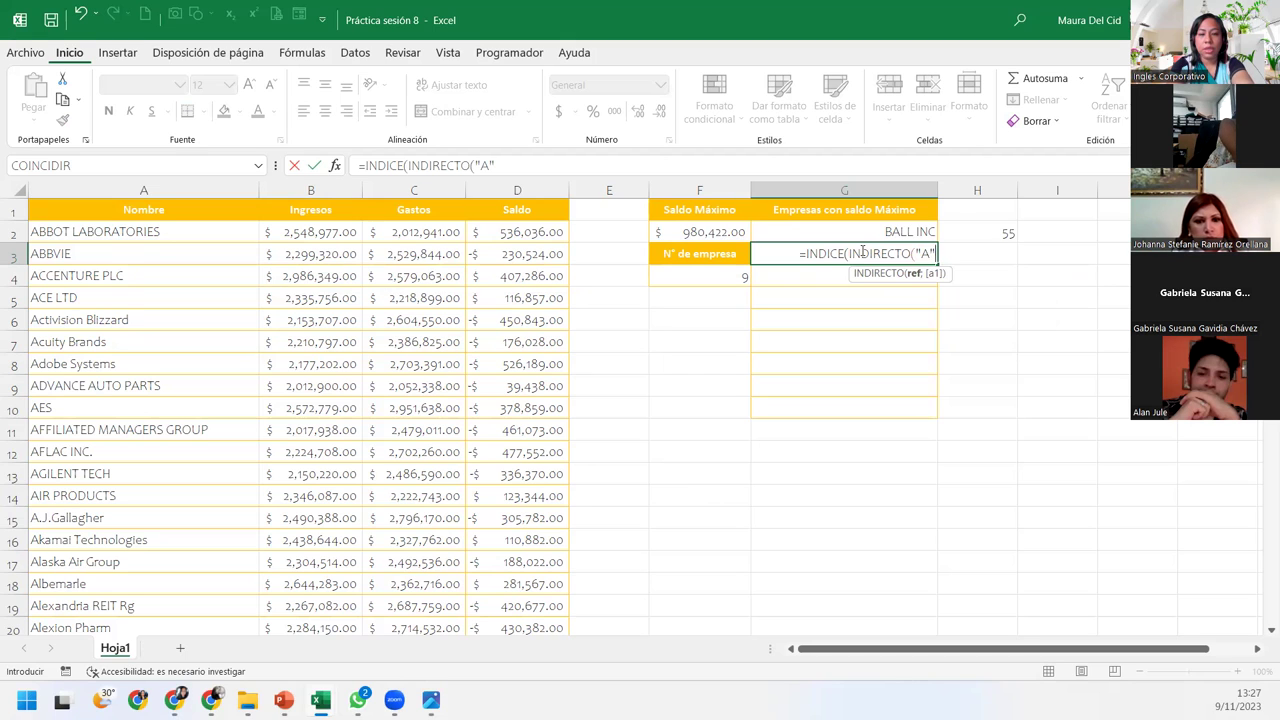
type("&")
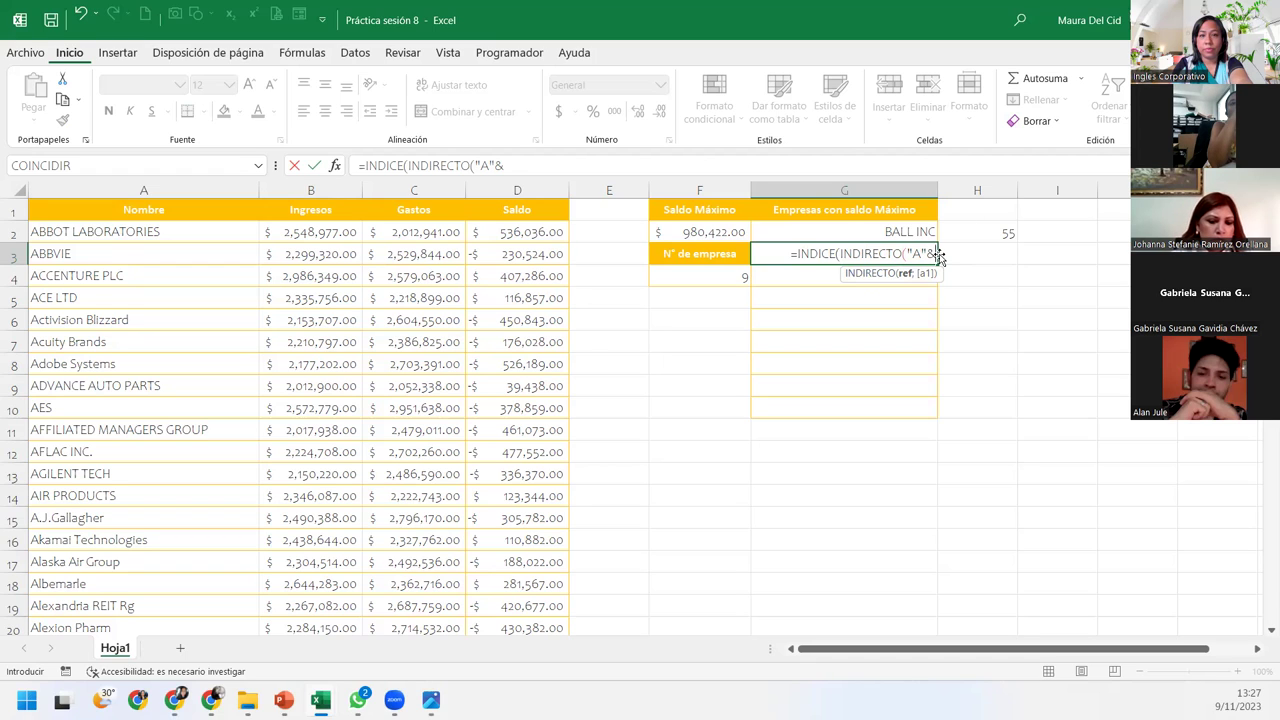
left_click(988, 232)
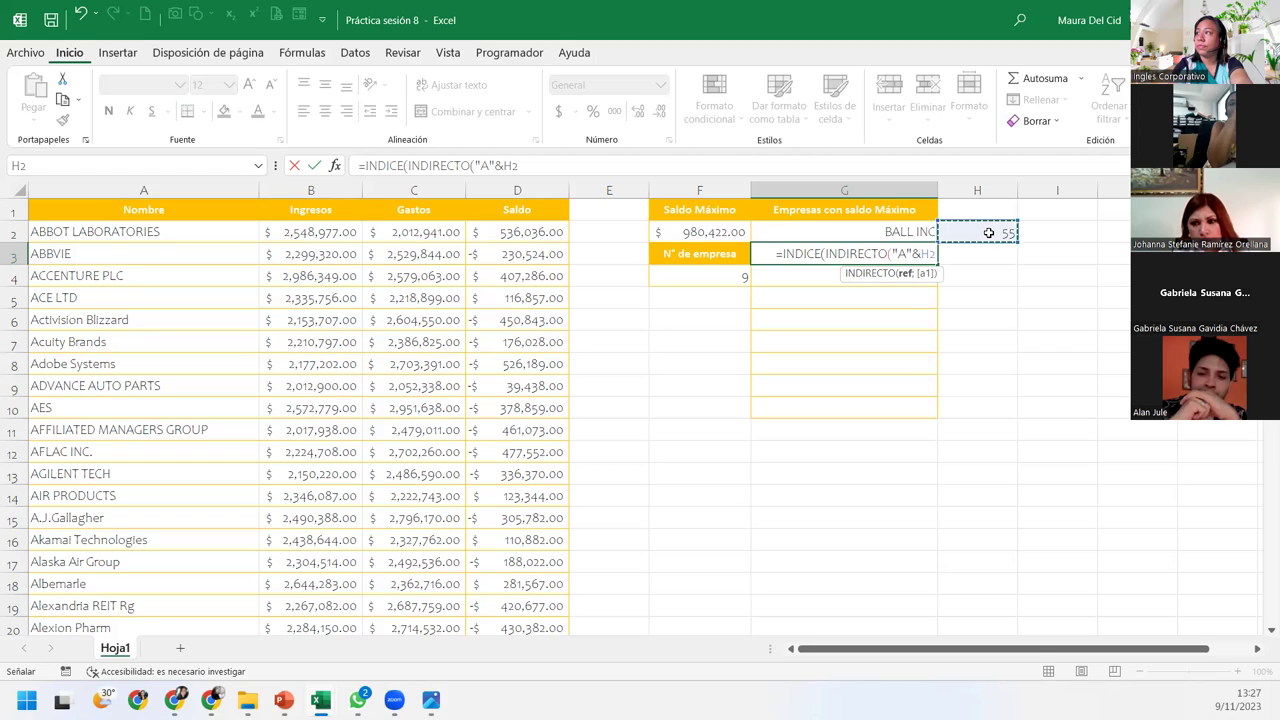
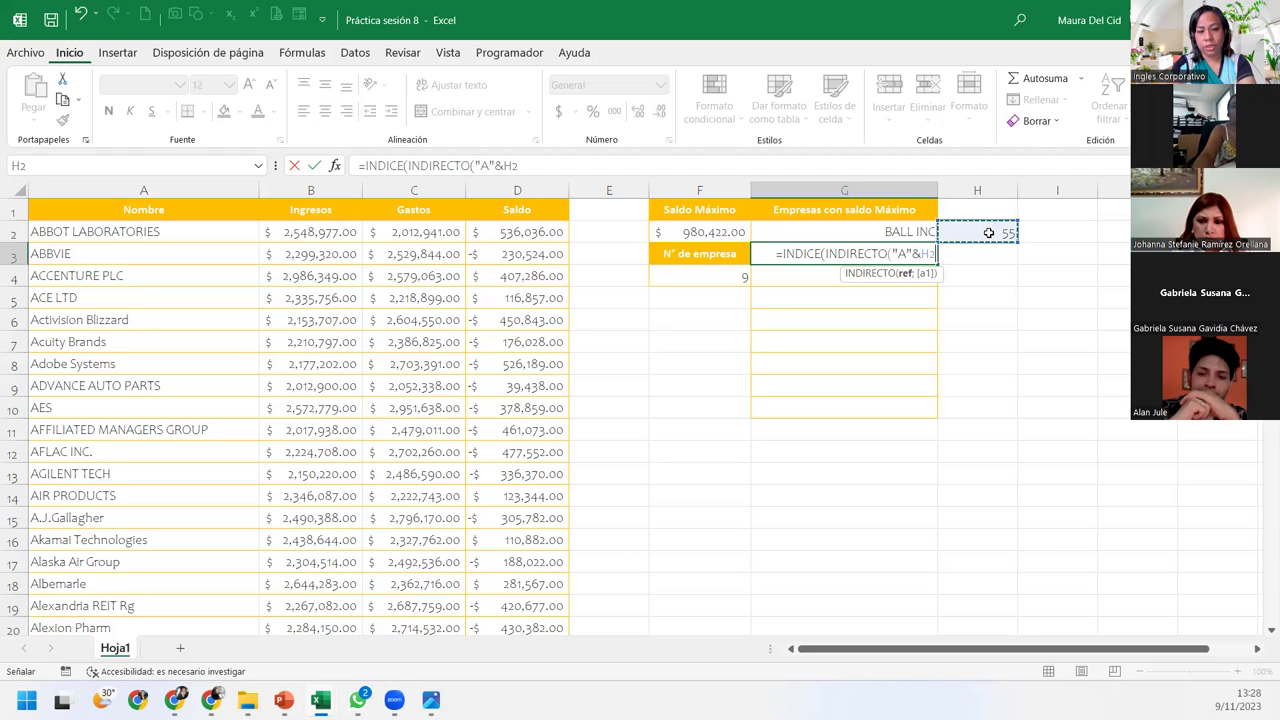
Finish G3's first INDIRECTO range as "A"&H2&":A438" and close it with a parenthesis
key("F8")
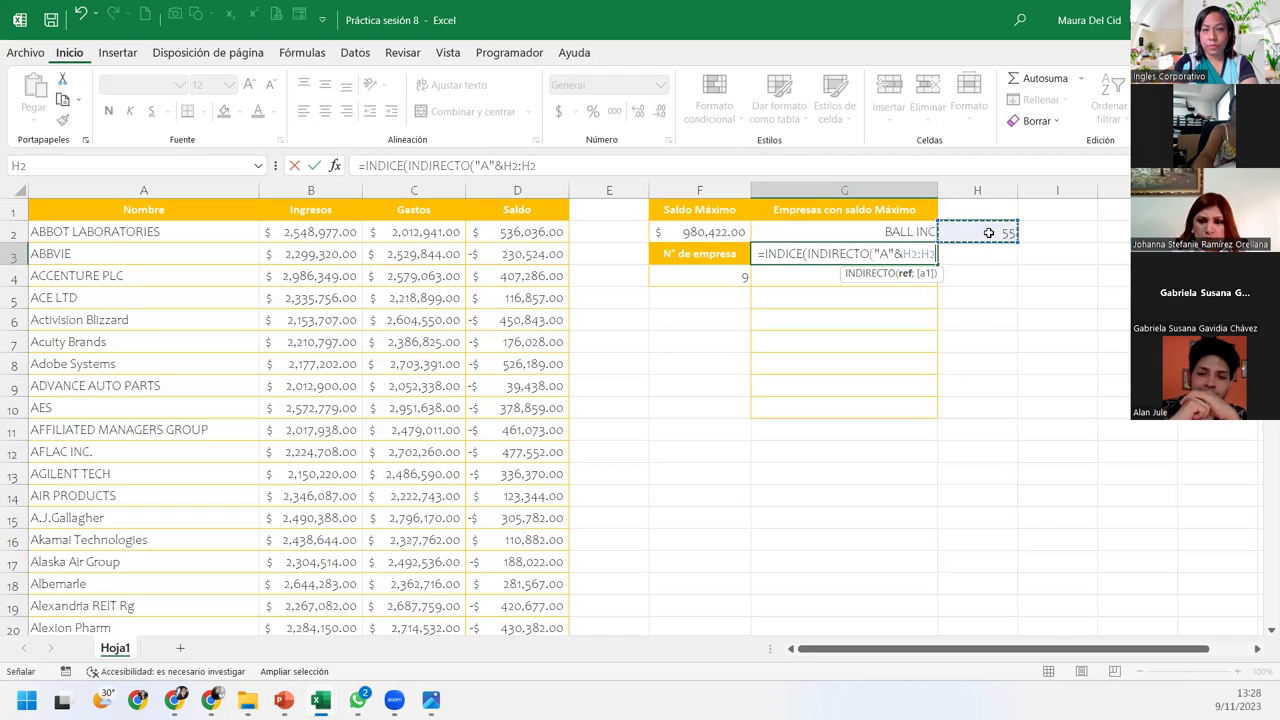
key("BackSpace")
key("BackSpace")
type("\"")
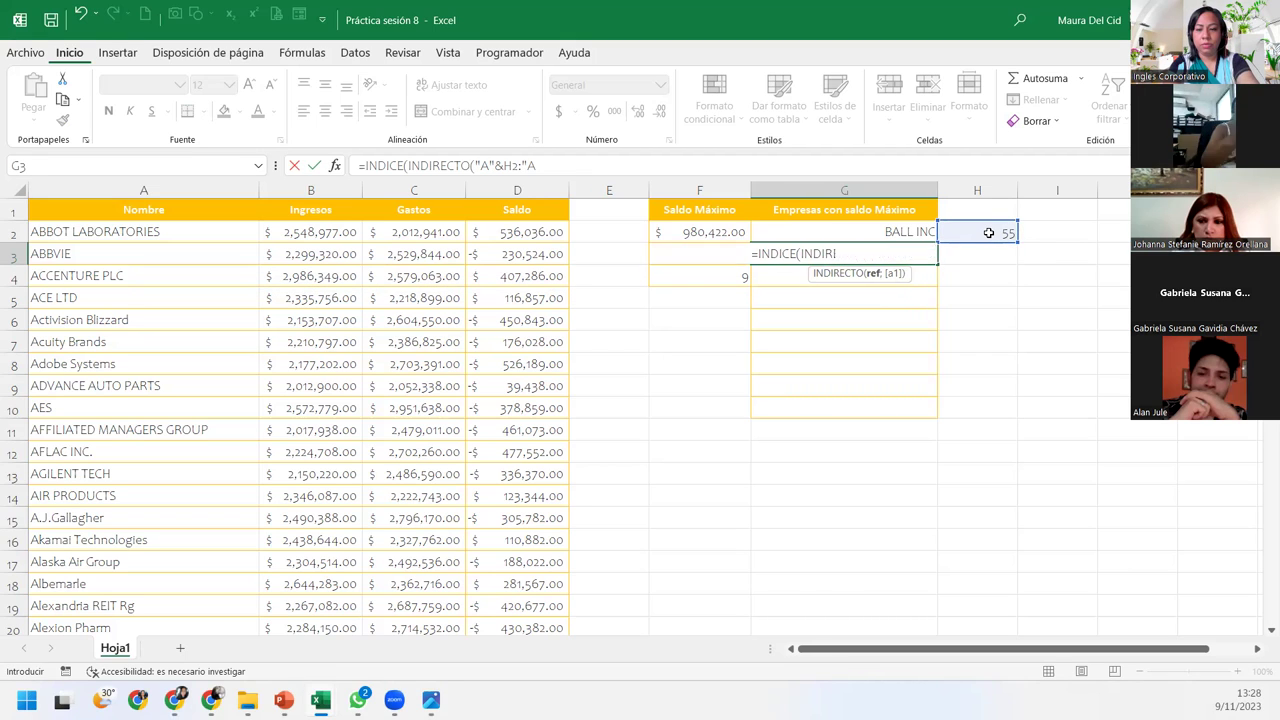
type("A438")
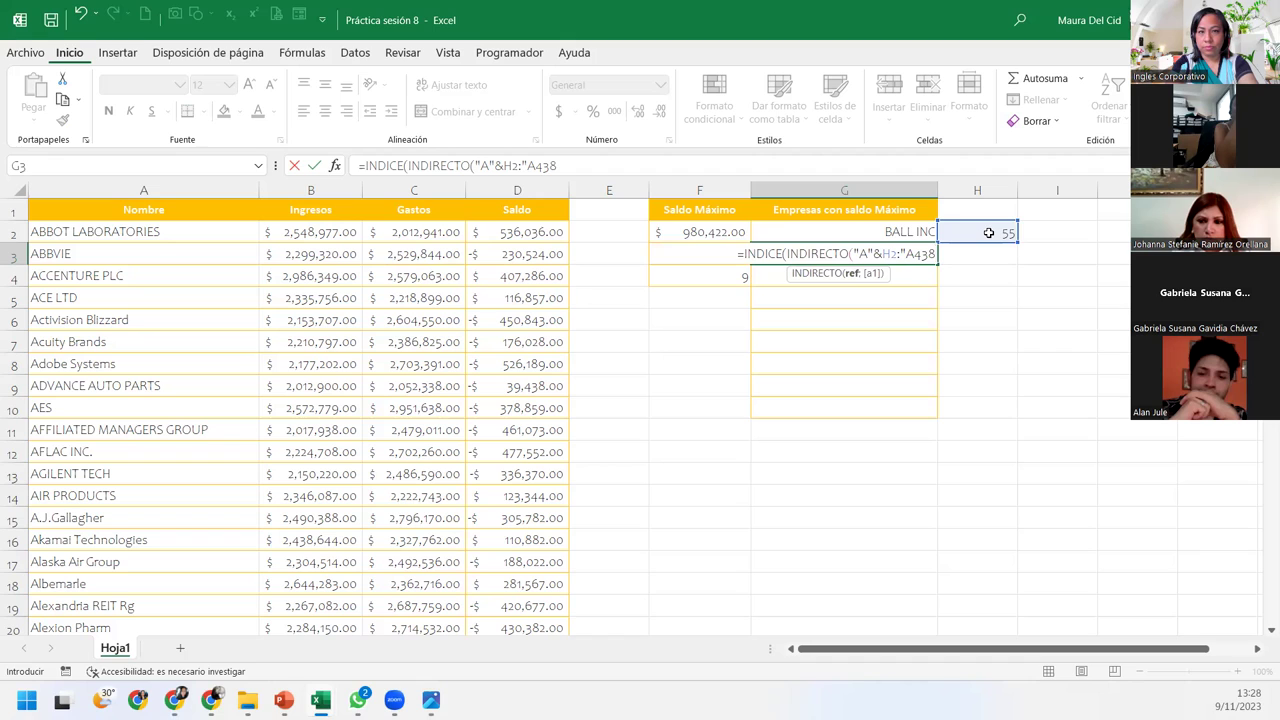
type("\"")
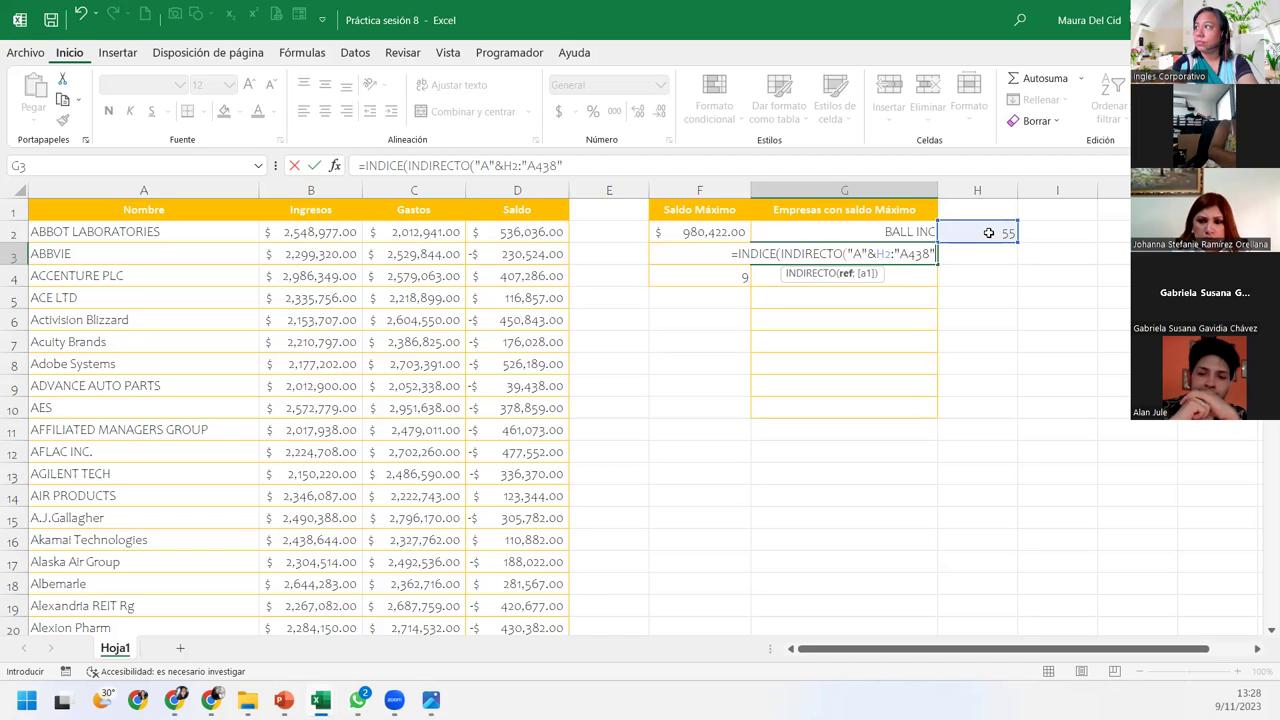
left_click(893, 253)
key("BackSpace")
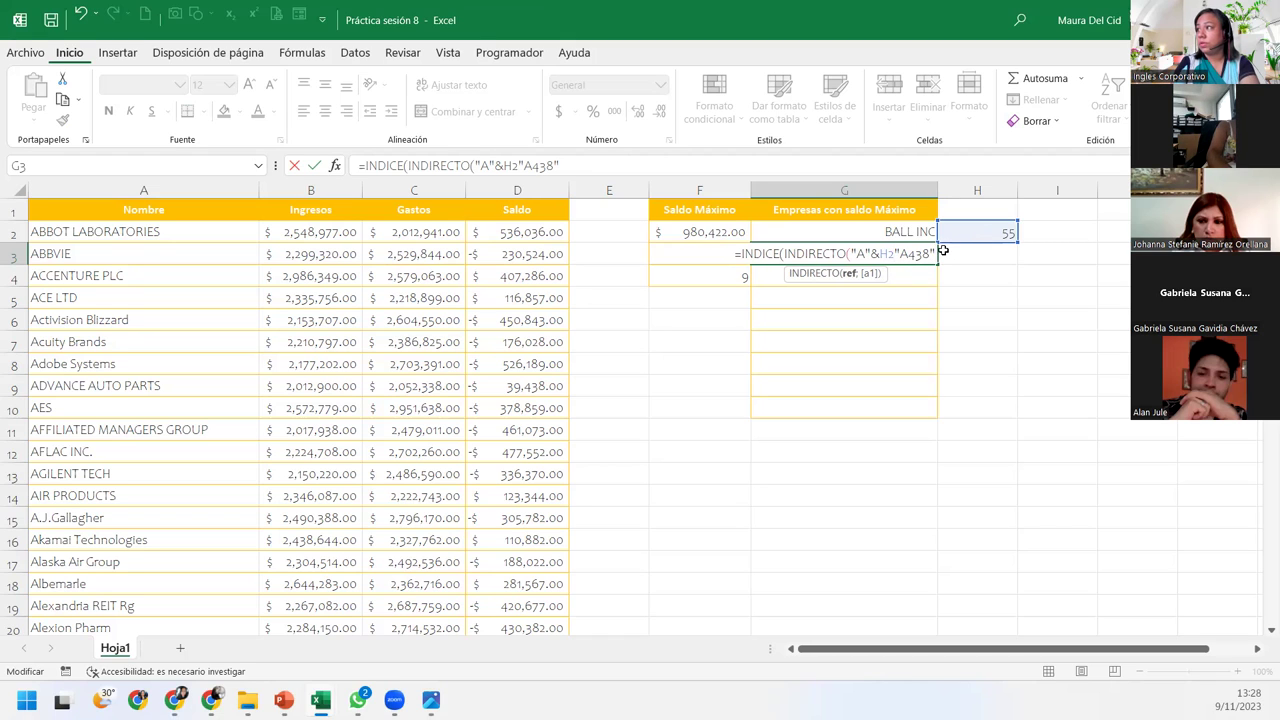
key("Right")
type(":")
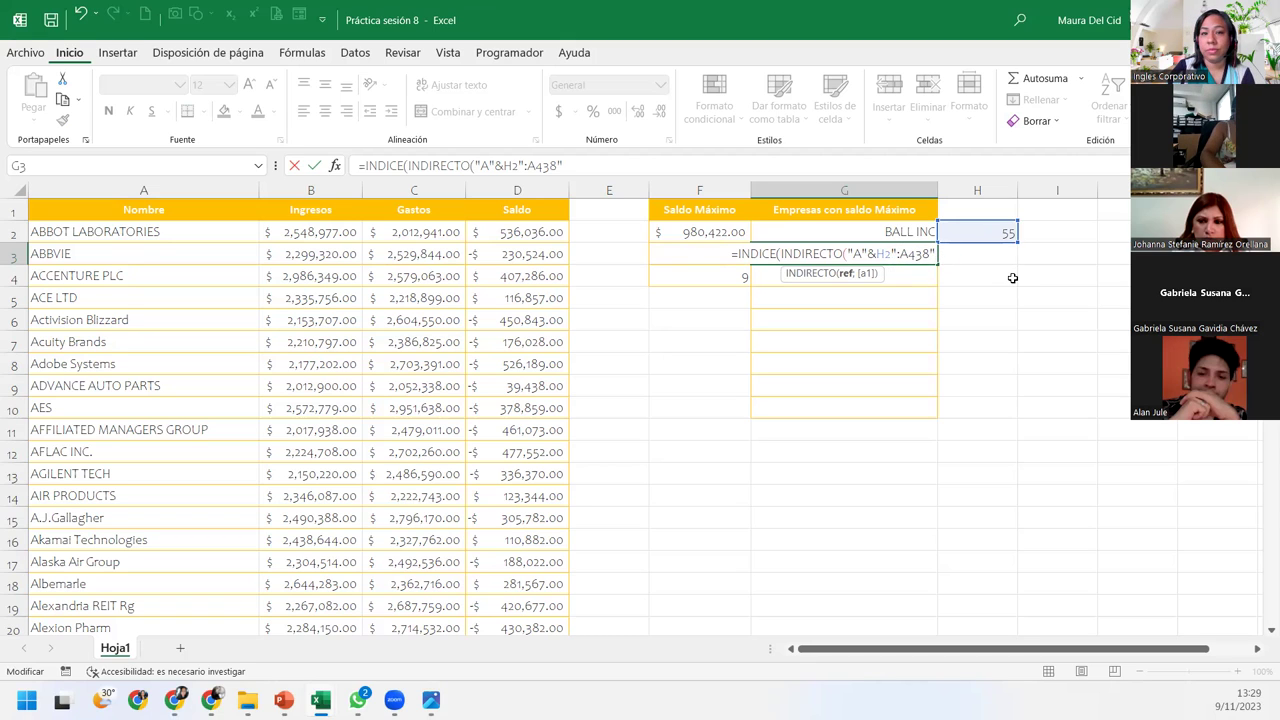
type(")")
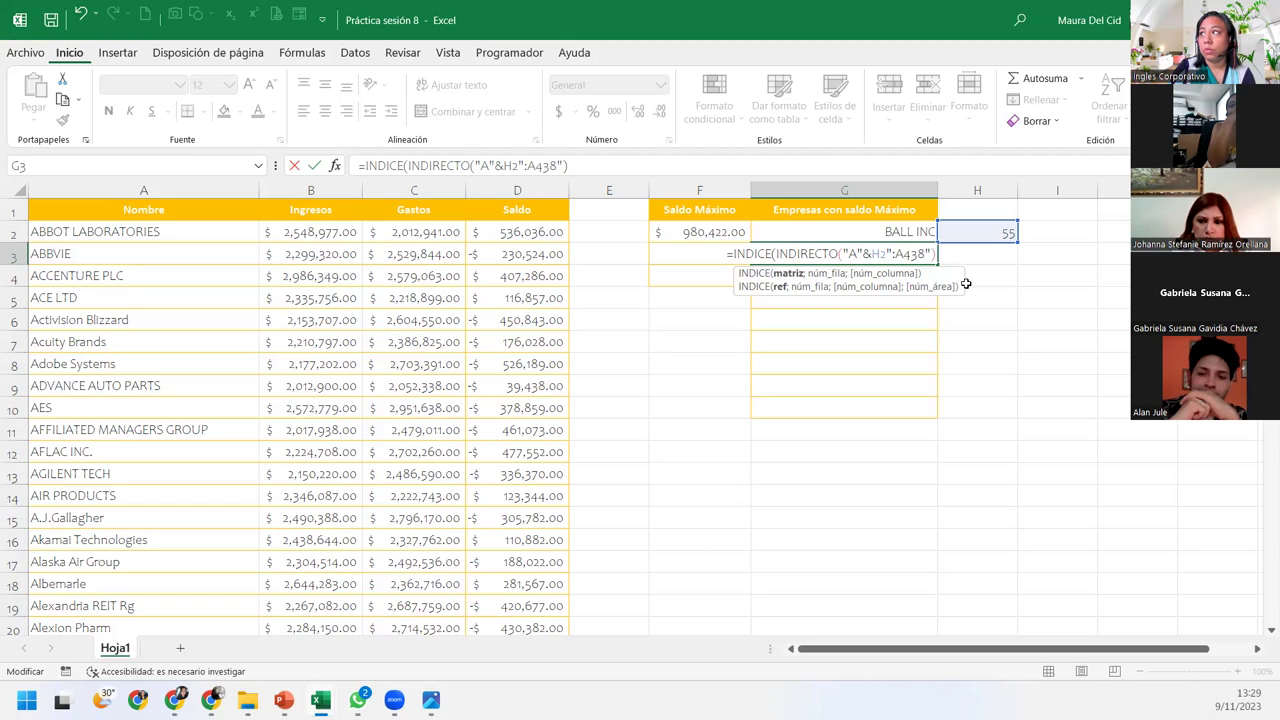
Review the "A" and H2 pieces of INDIRECTO, then add a semicolon after the closed range
left_click_drag(862, 254, 843, 253)
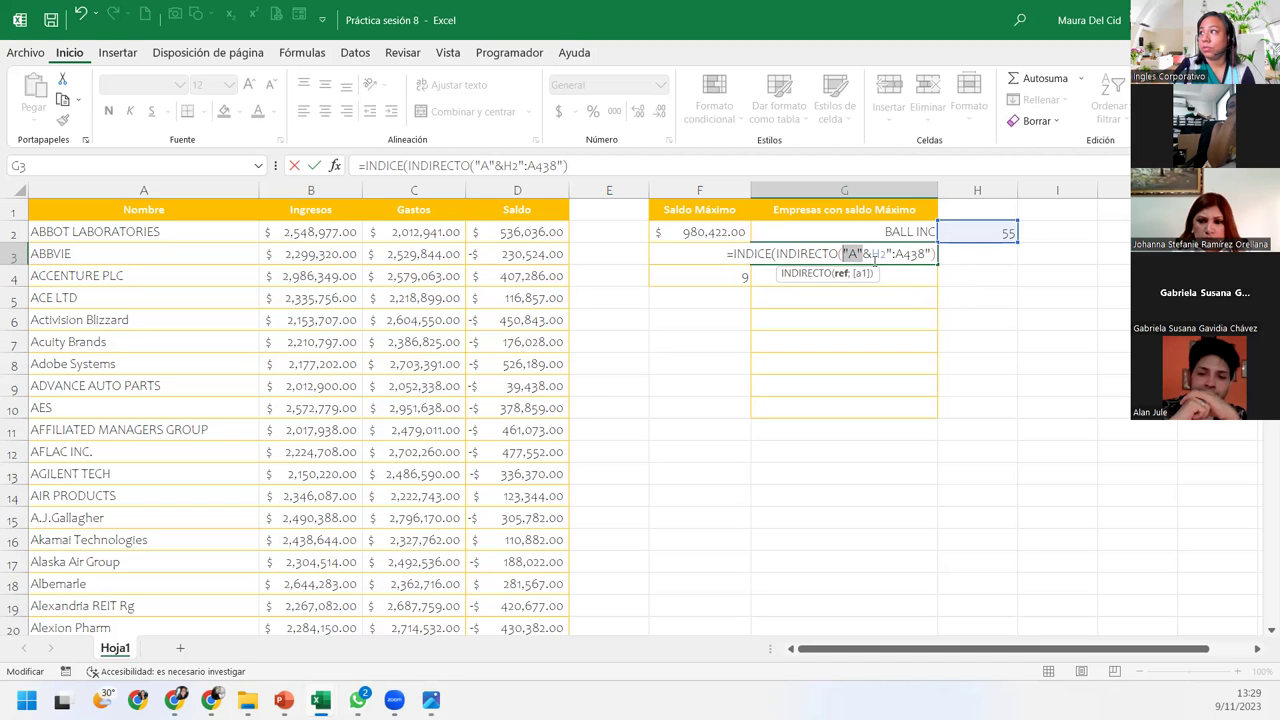
left_click_drag(886, 253, 870, 254)
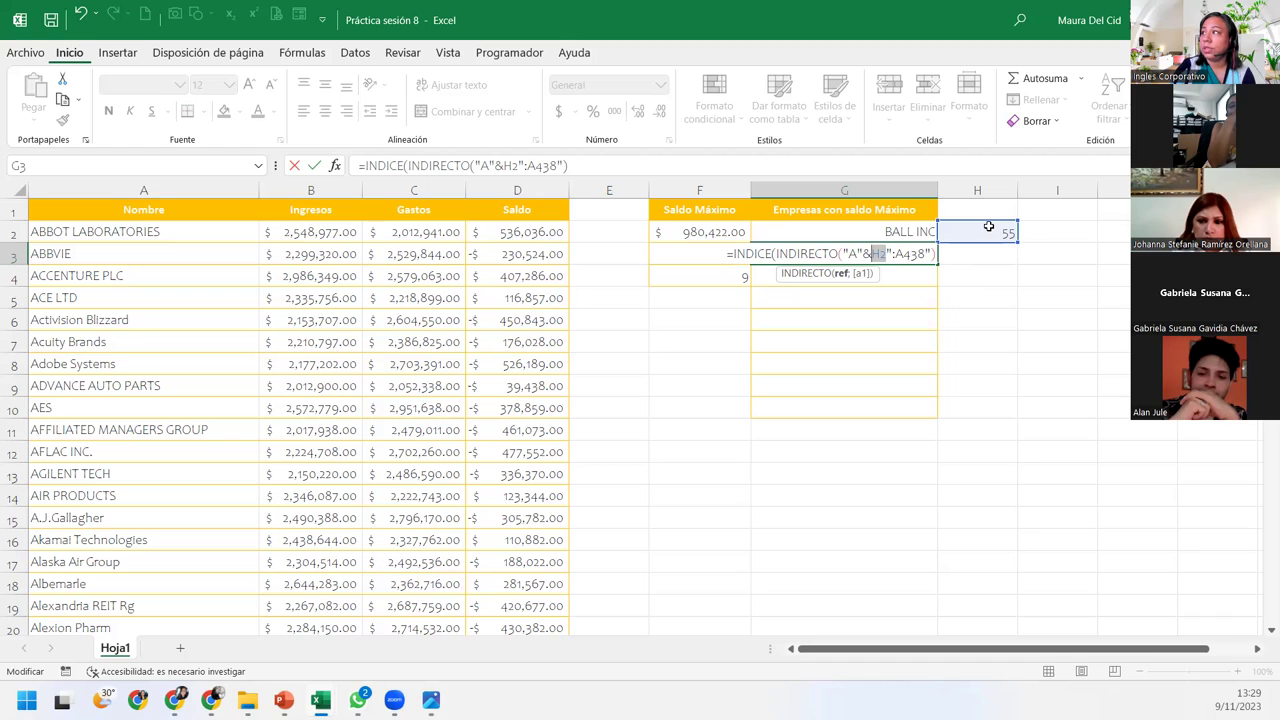
left_click(872, 254)
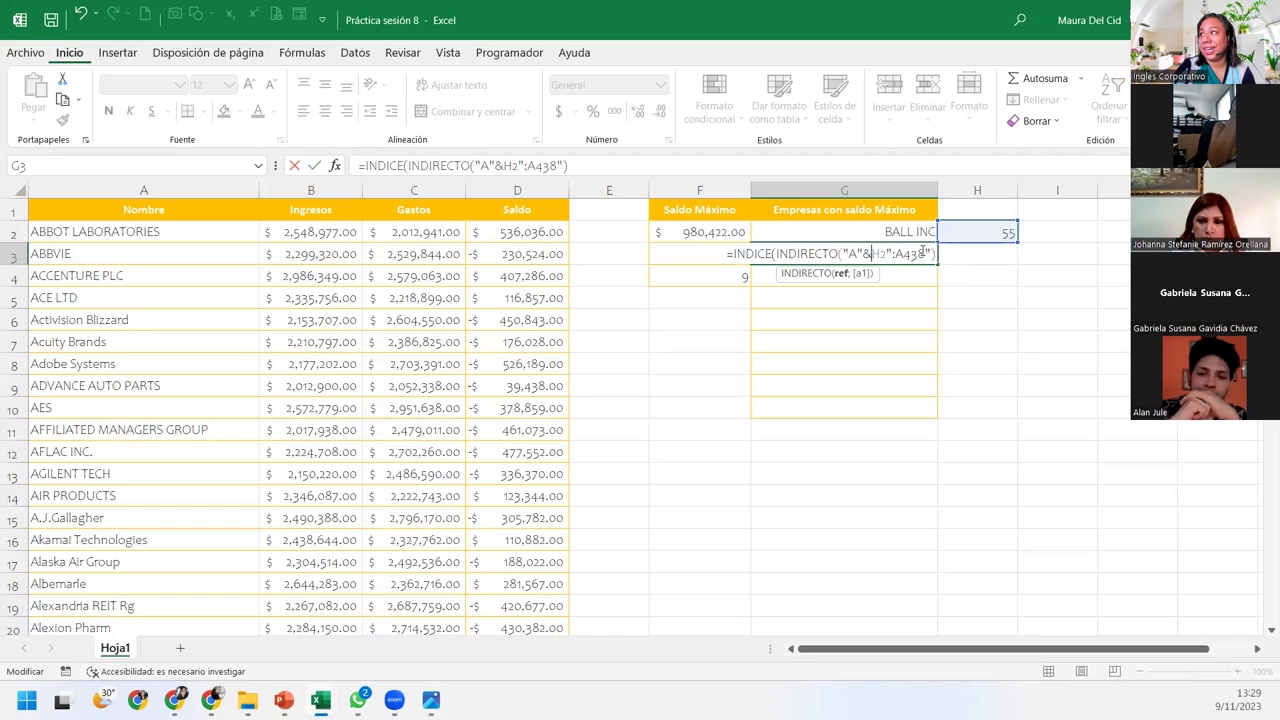
left_click(936, 254)
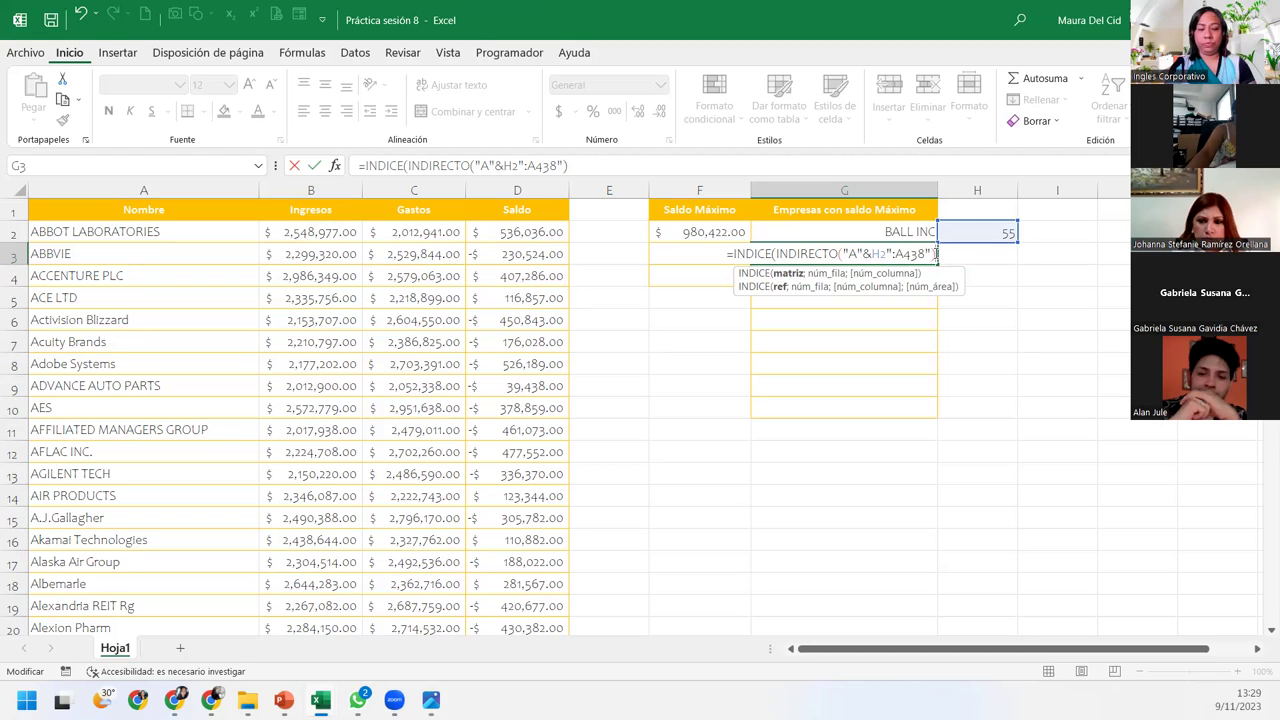
type(";")
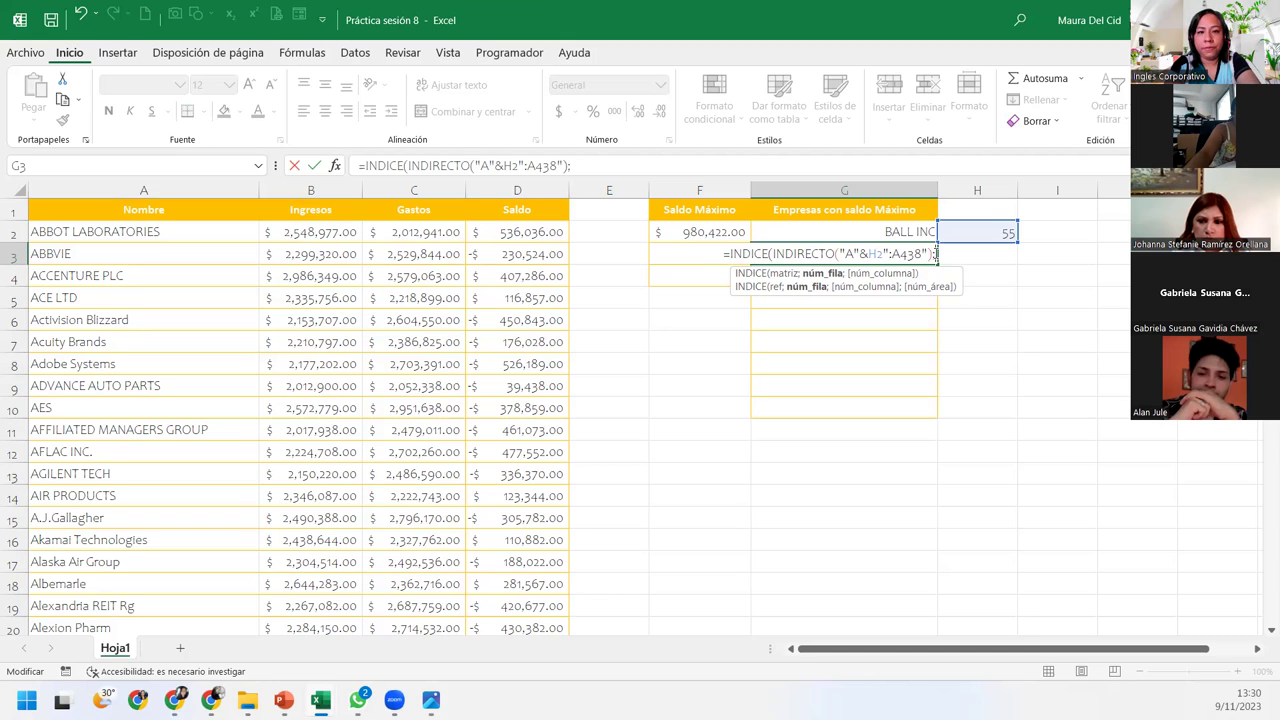
Start COINCIDIR as INDICE's row argument, looking up the maximum balance in F2
type("c")
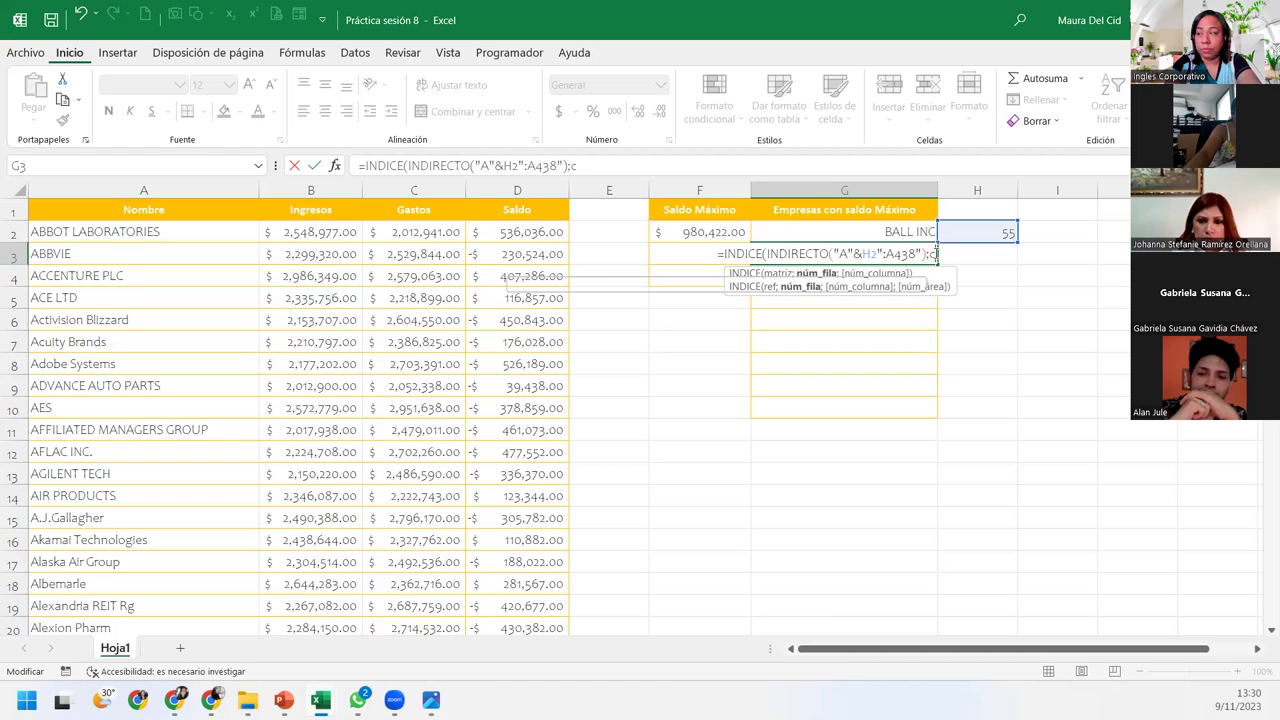
type("oi")
key("Tab")
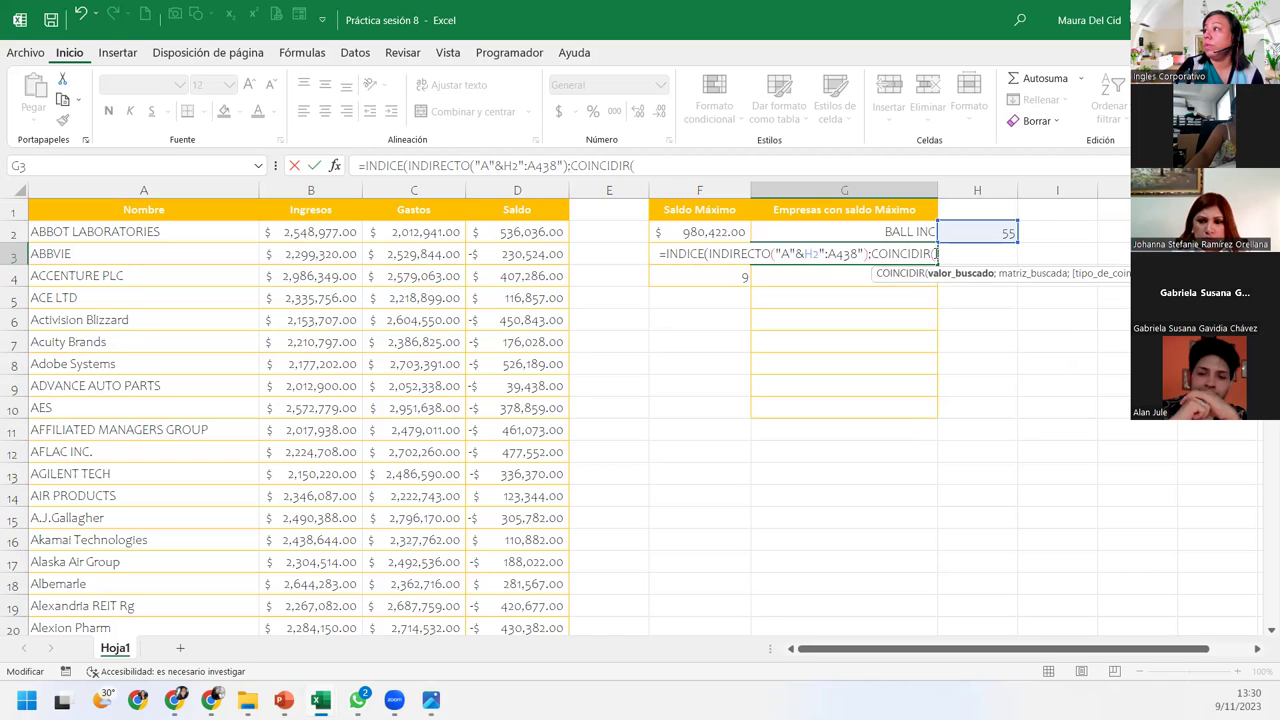
left_click(715, 234)
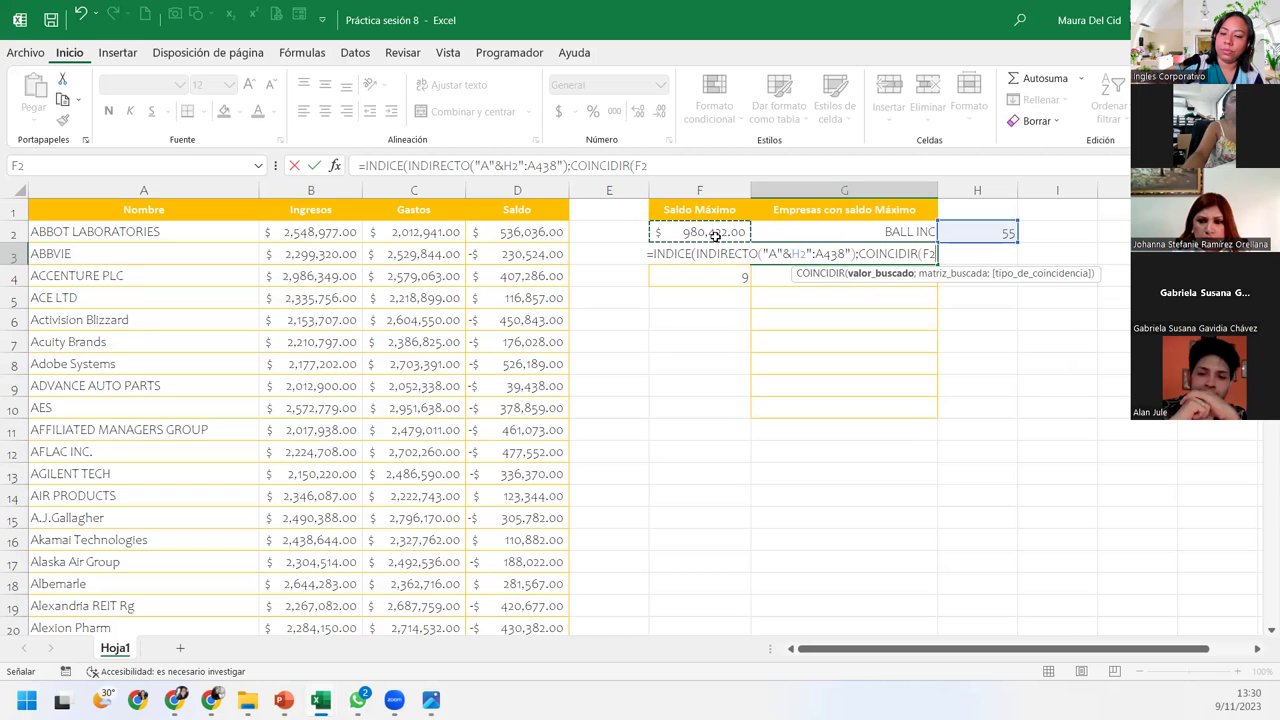
type(";")
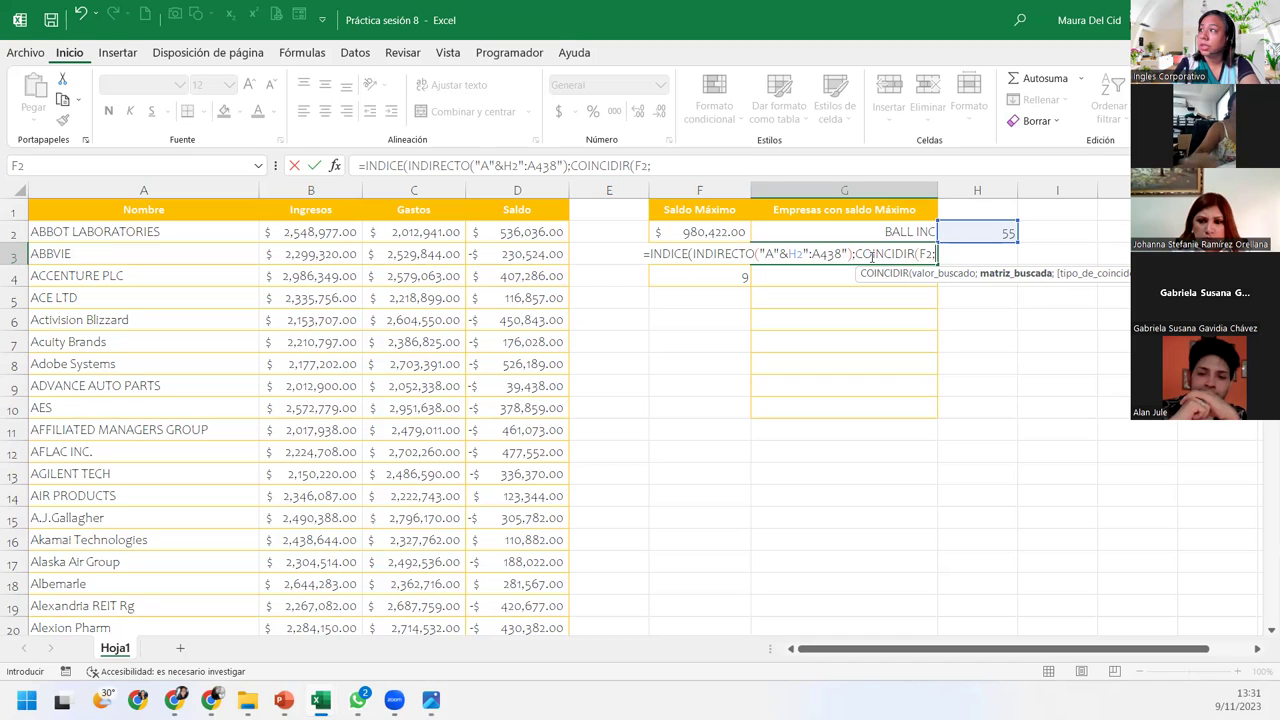
Give COINCIDIR the lookup range INDIRECTO("D"&H2&":D438") over the Saldo column
type("In")
key("BackSpace")
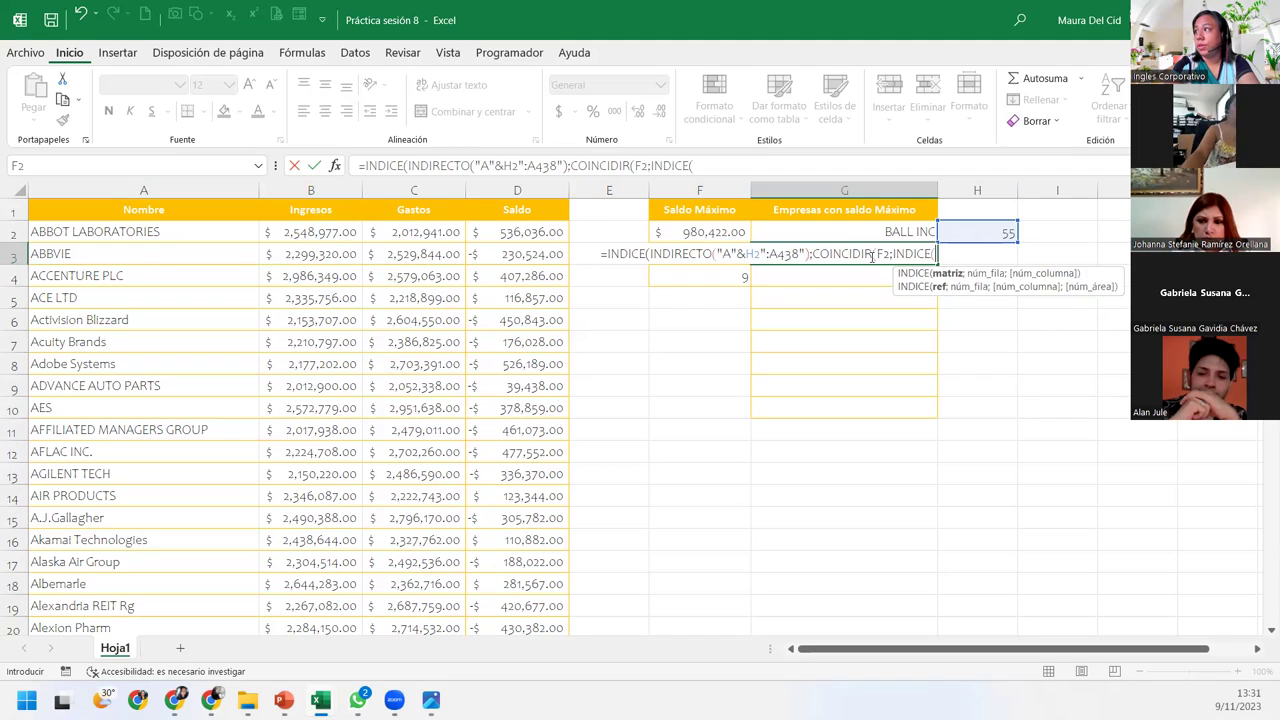
type("ND")
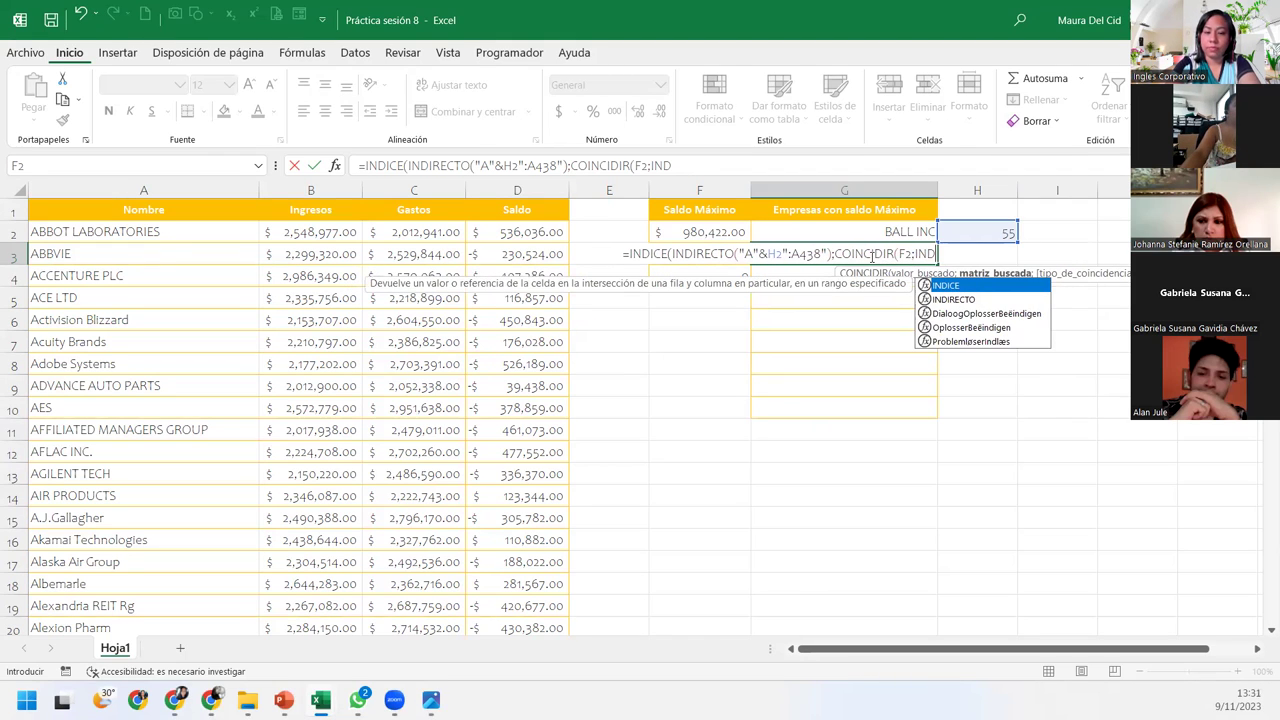
type("ire")
key("Tab")
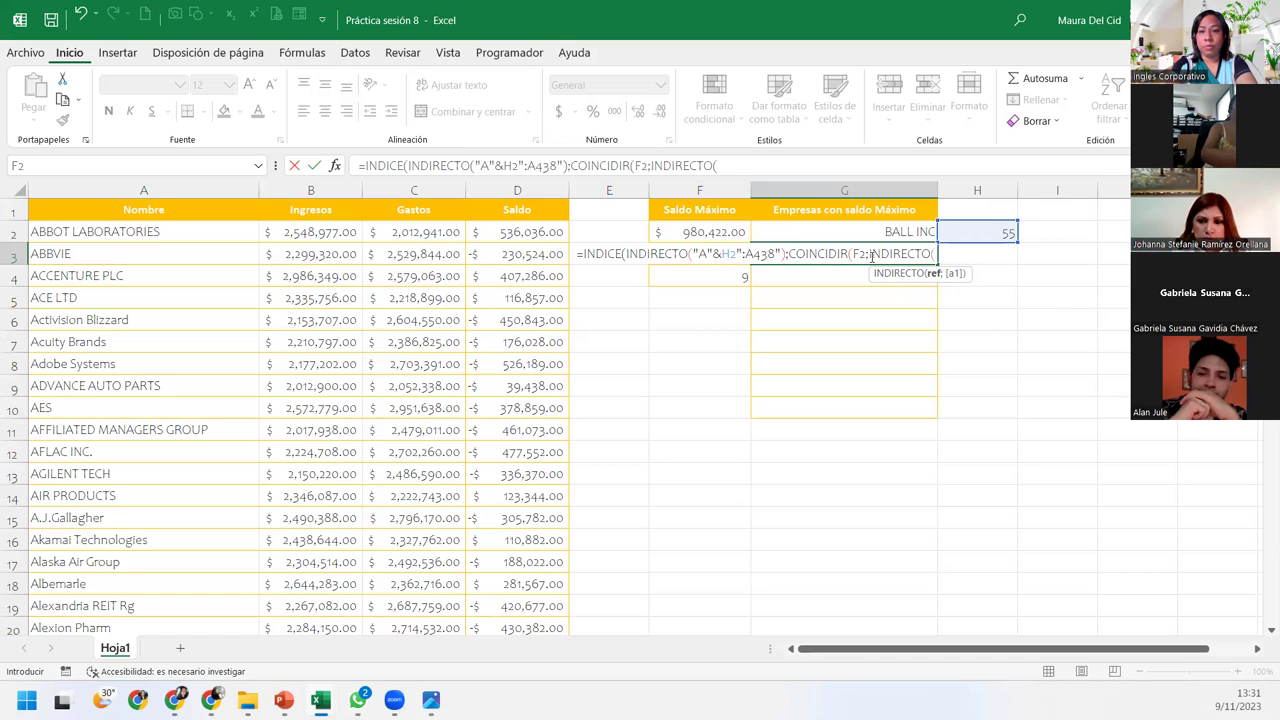
type("\"D")
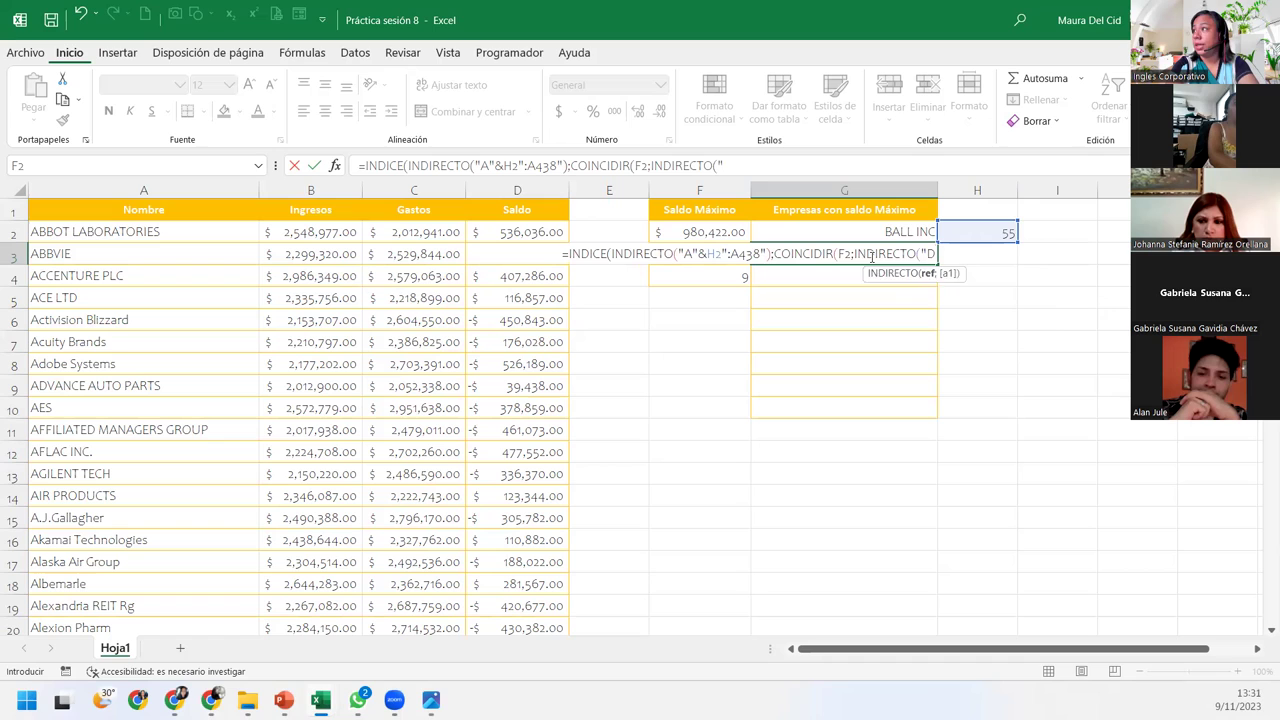
type("\"")
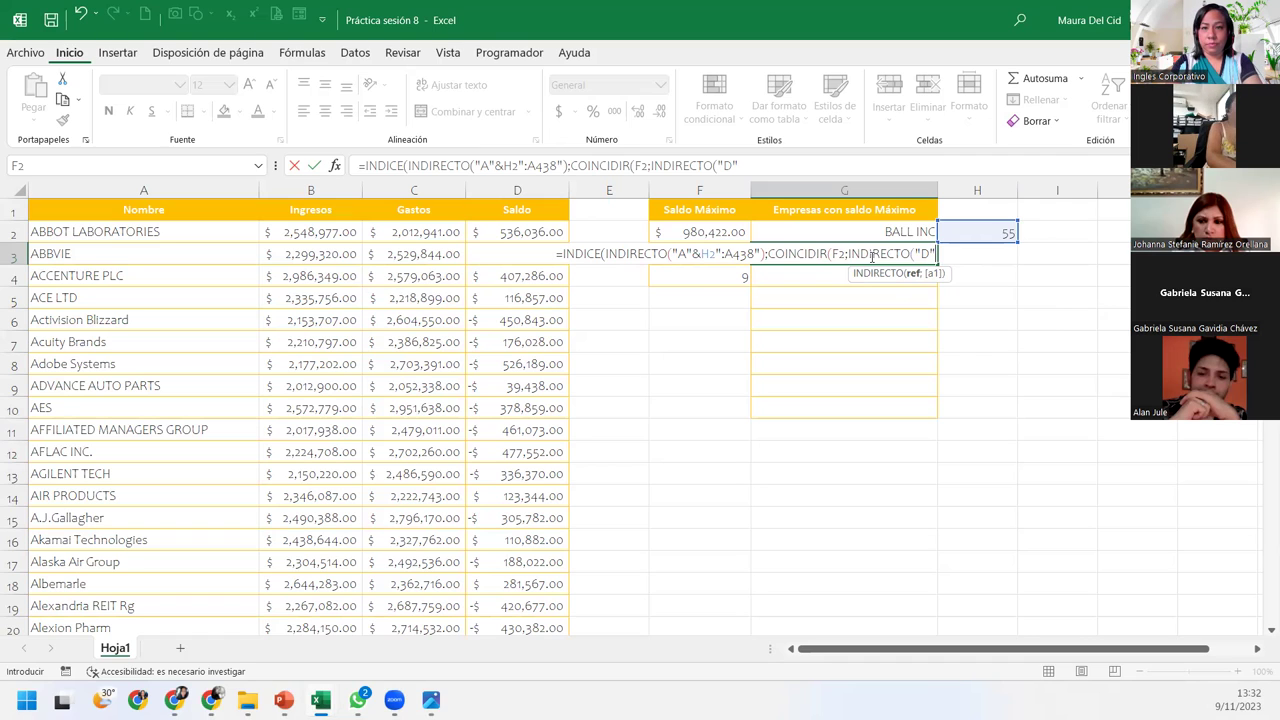
type("&")
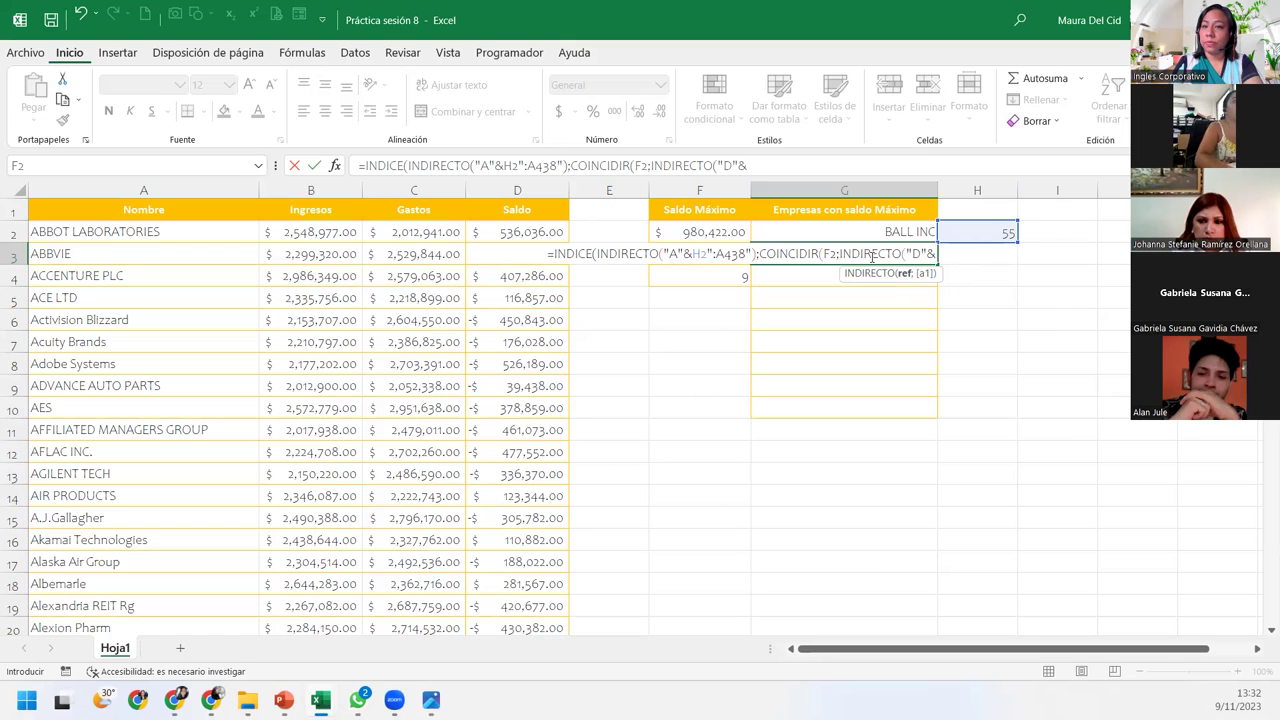
left_click(990, 228)
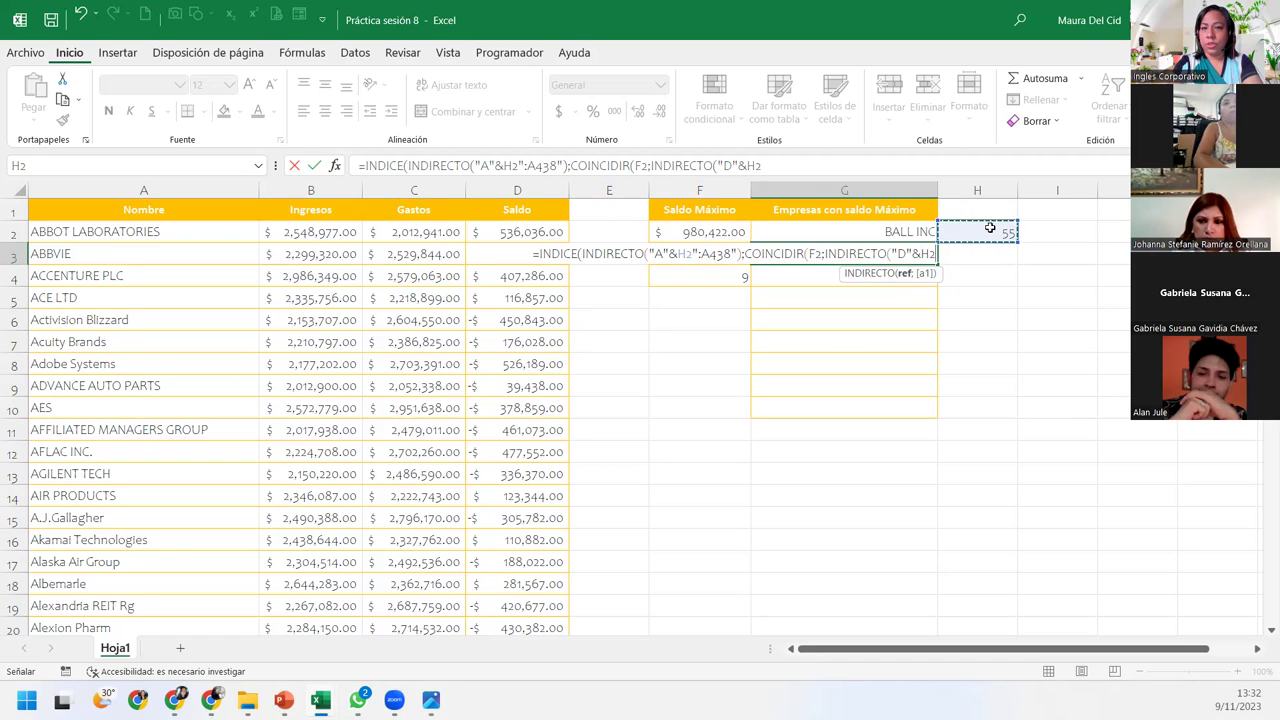
type("&\":")
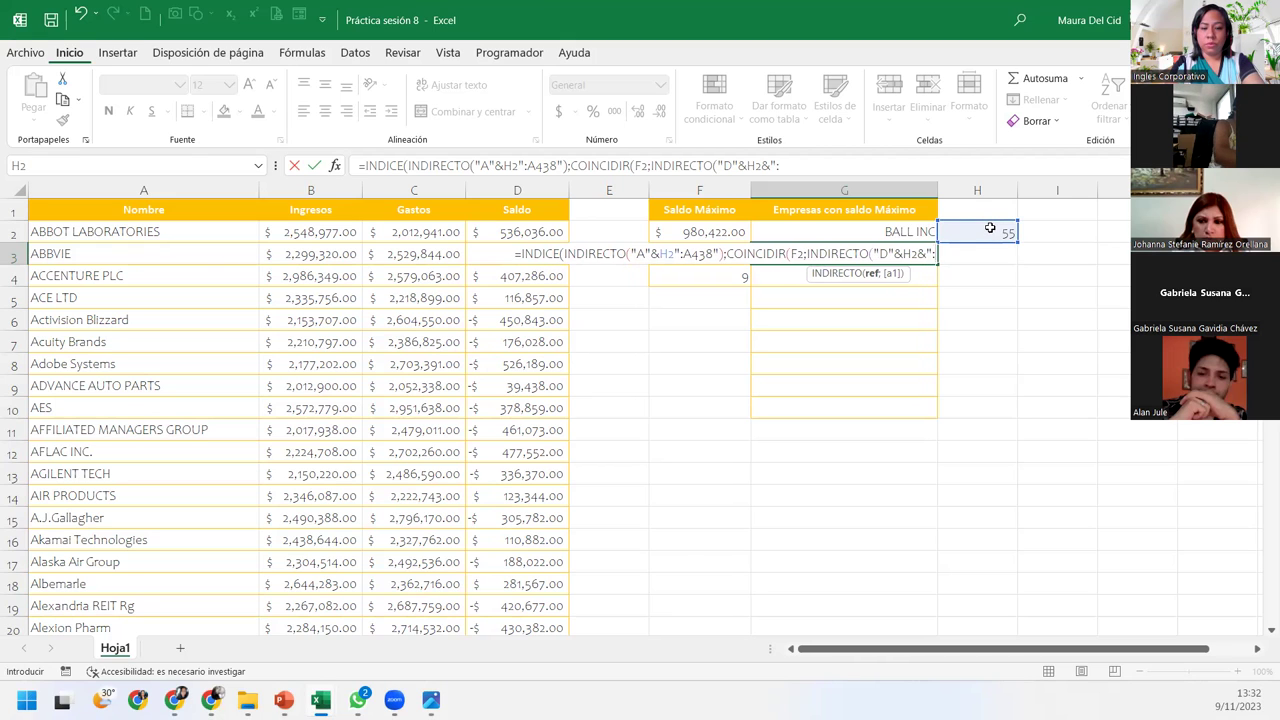
type("D438")
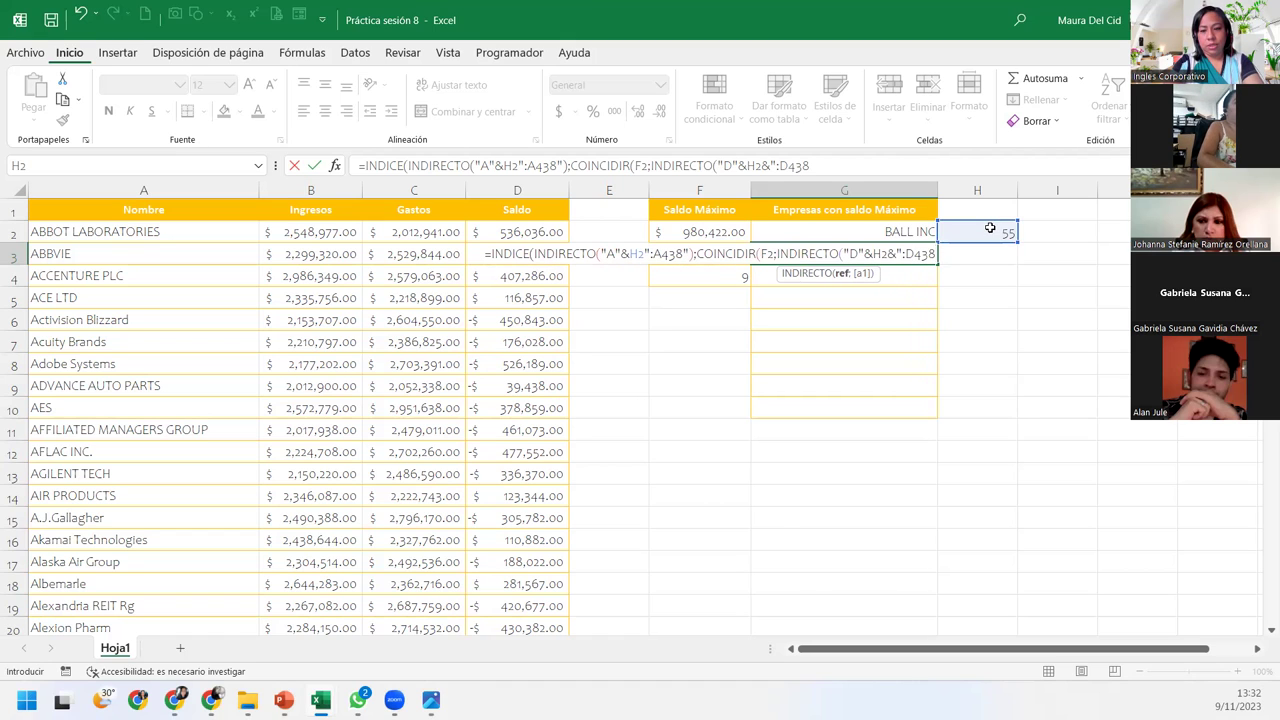
type("\"")
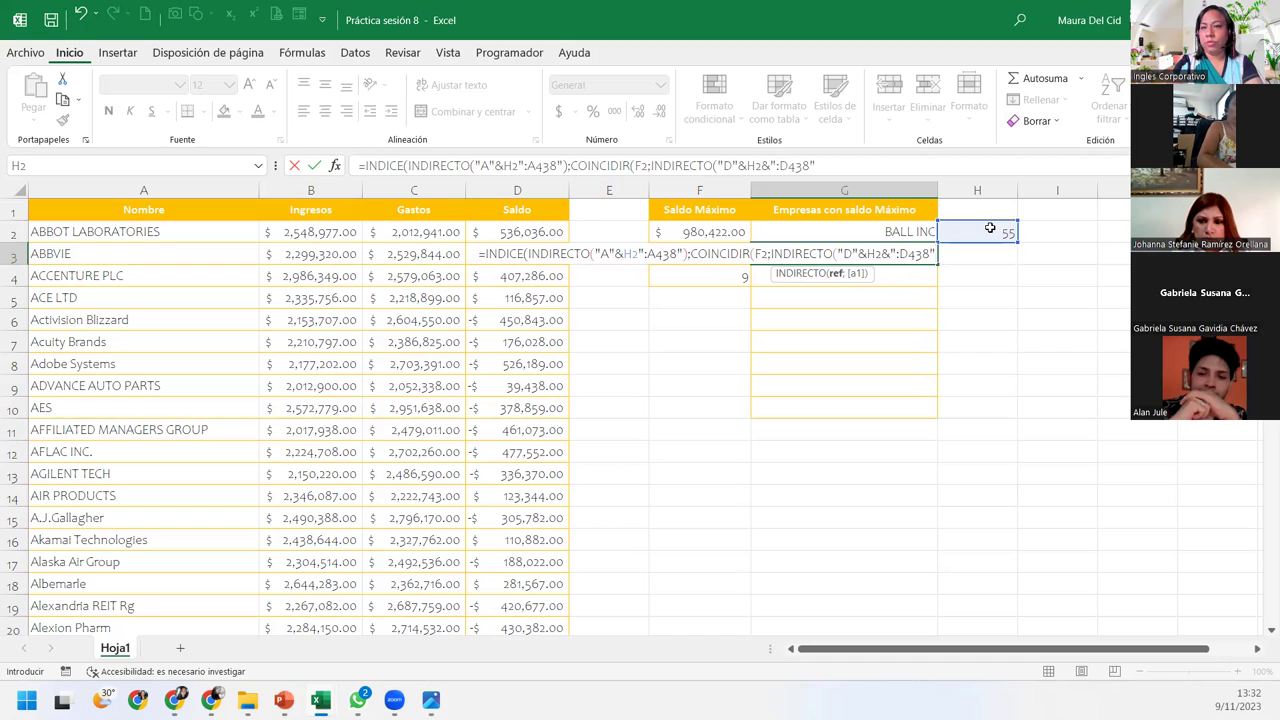
type(")")
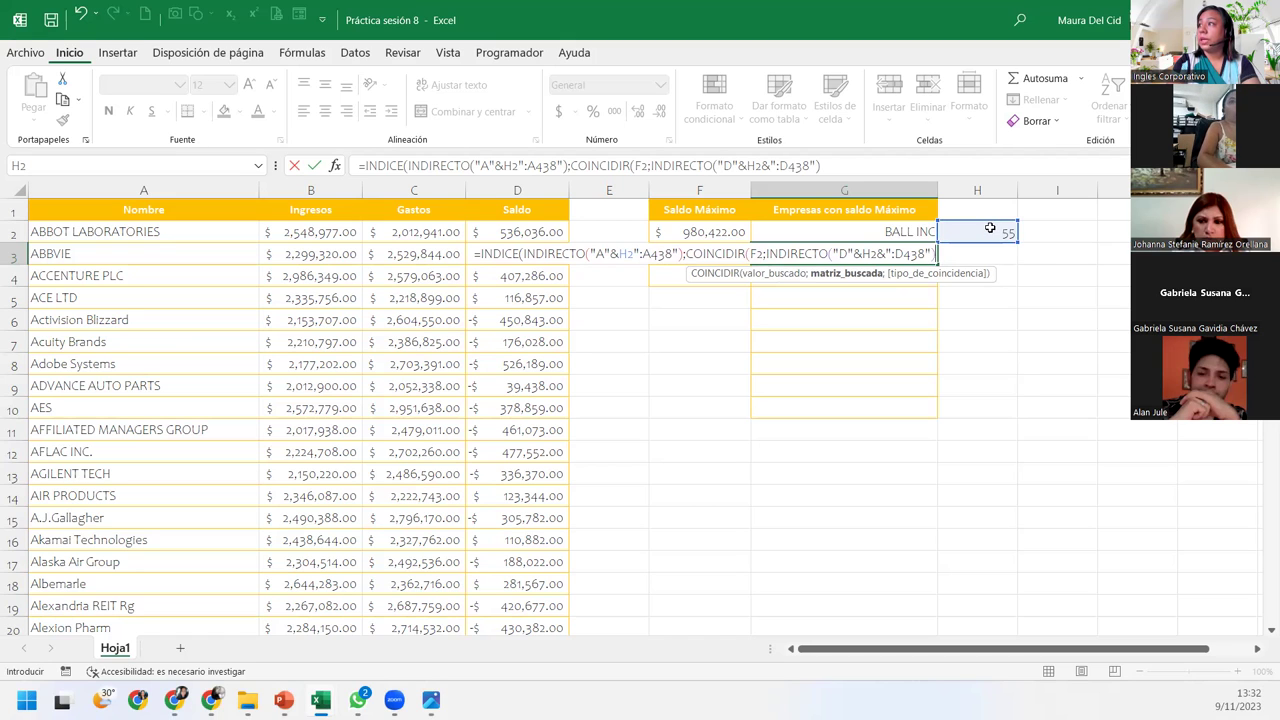
Close COINCIDIR with exact match 0 and INDICE with column 1, removing the stray semicolon
type(";")
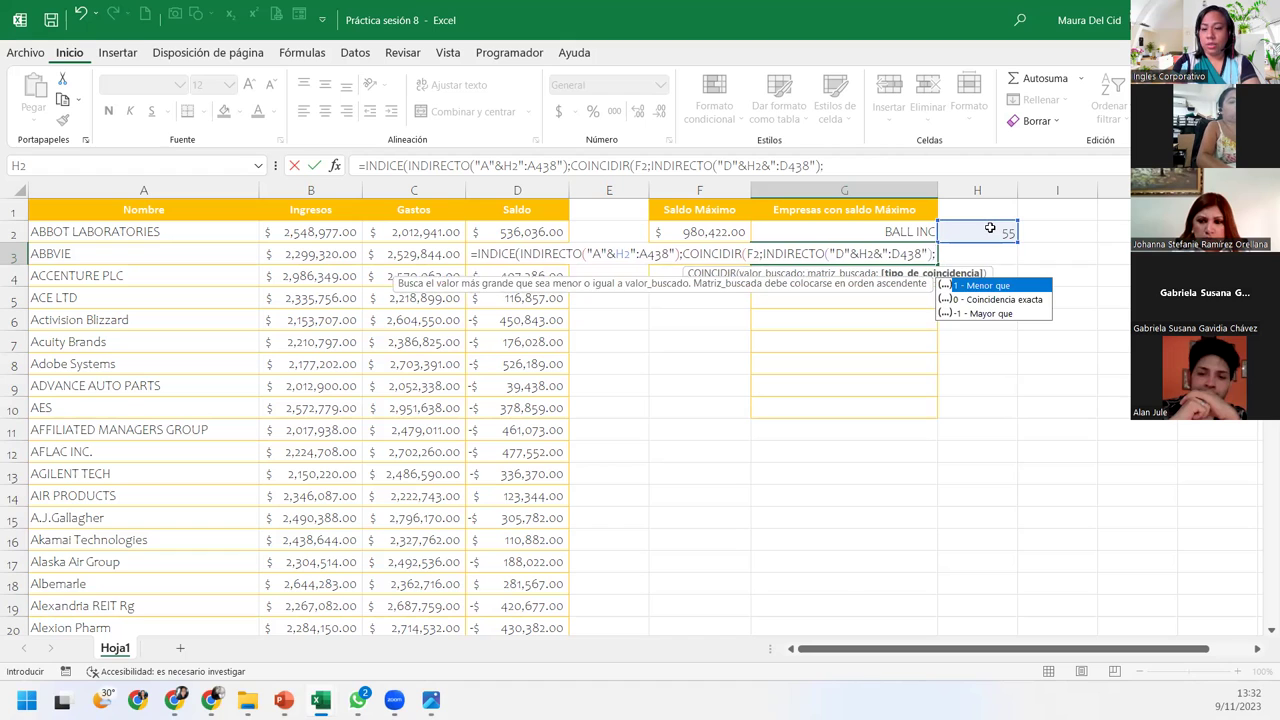
type("0")
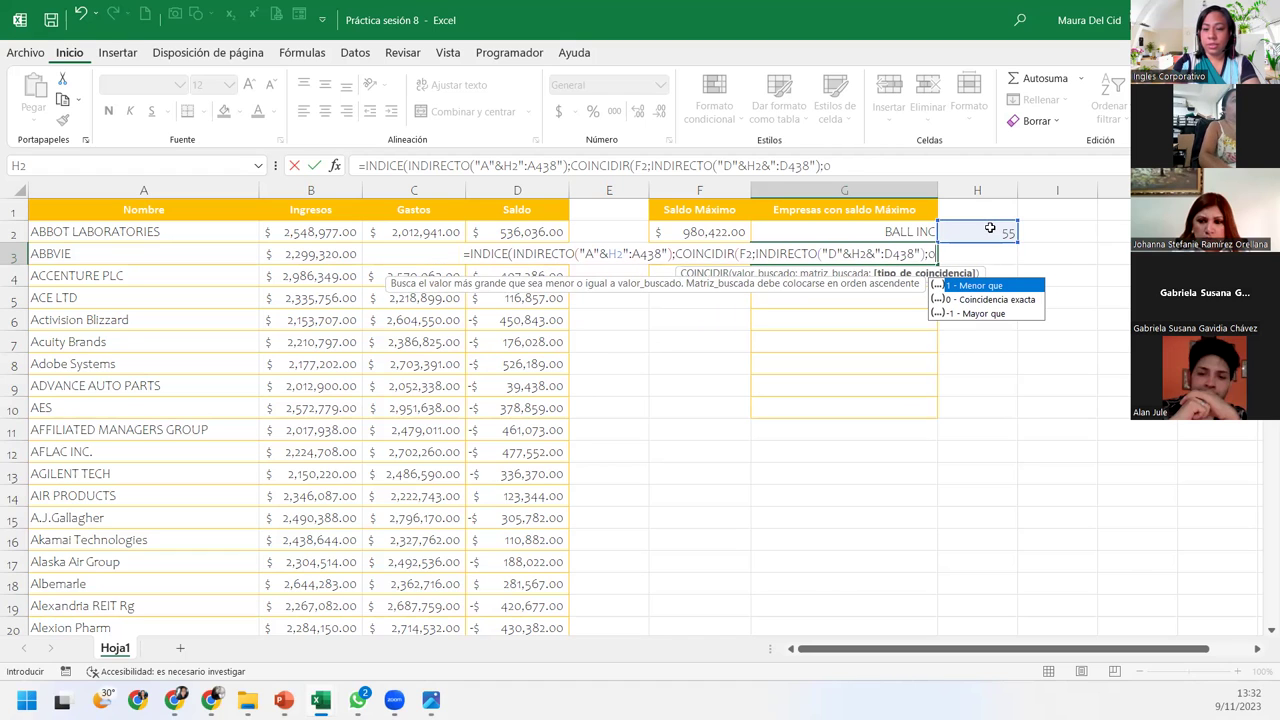
type(")")
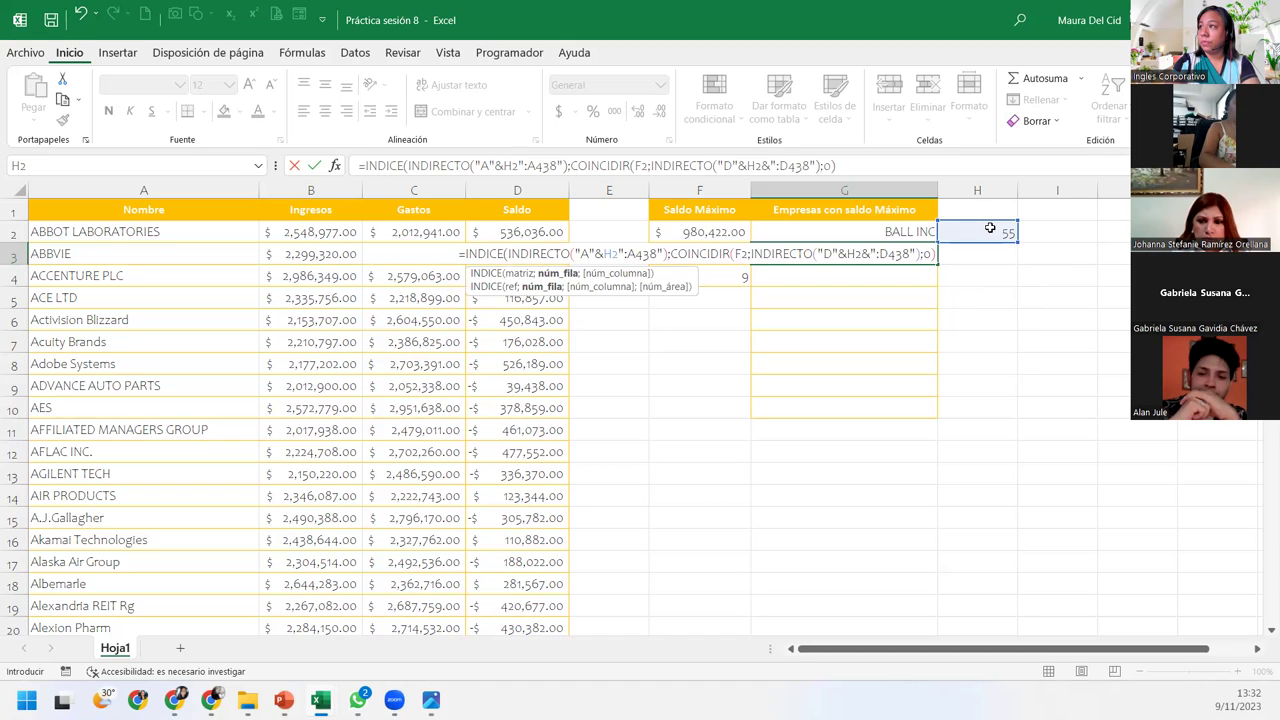
type(";")
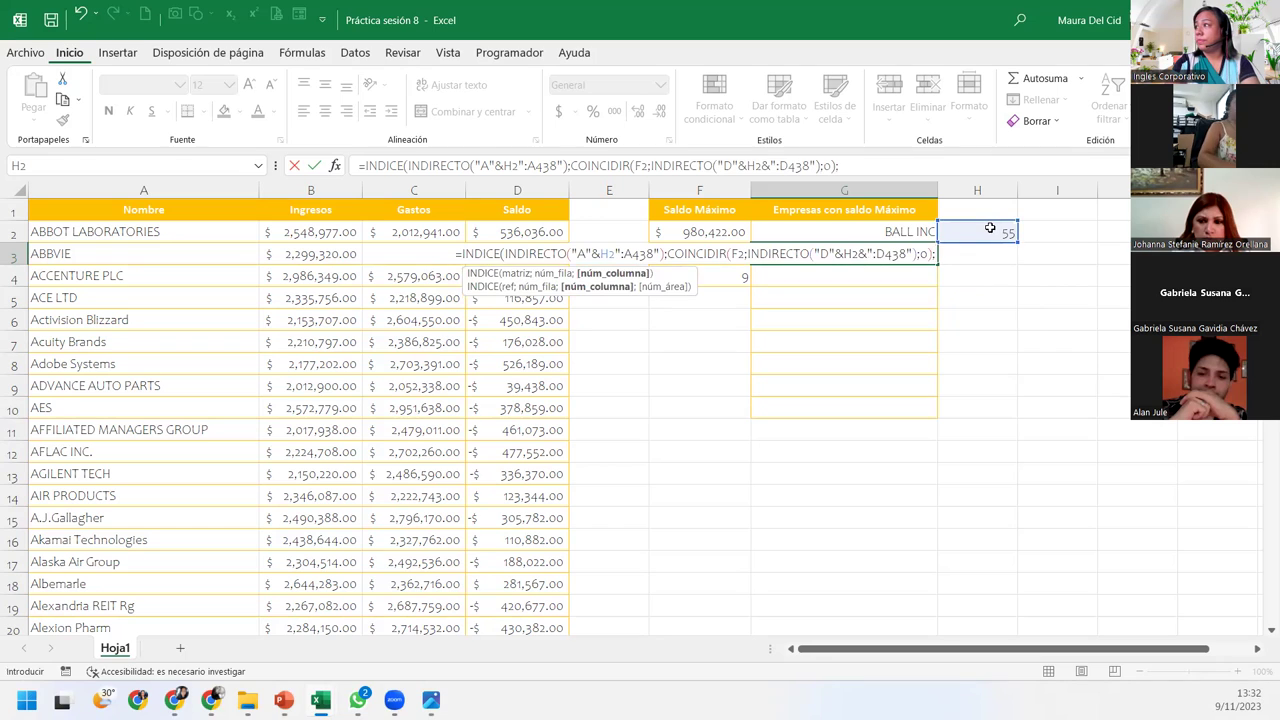
type("1")
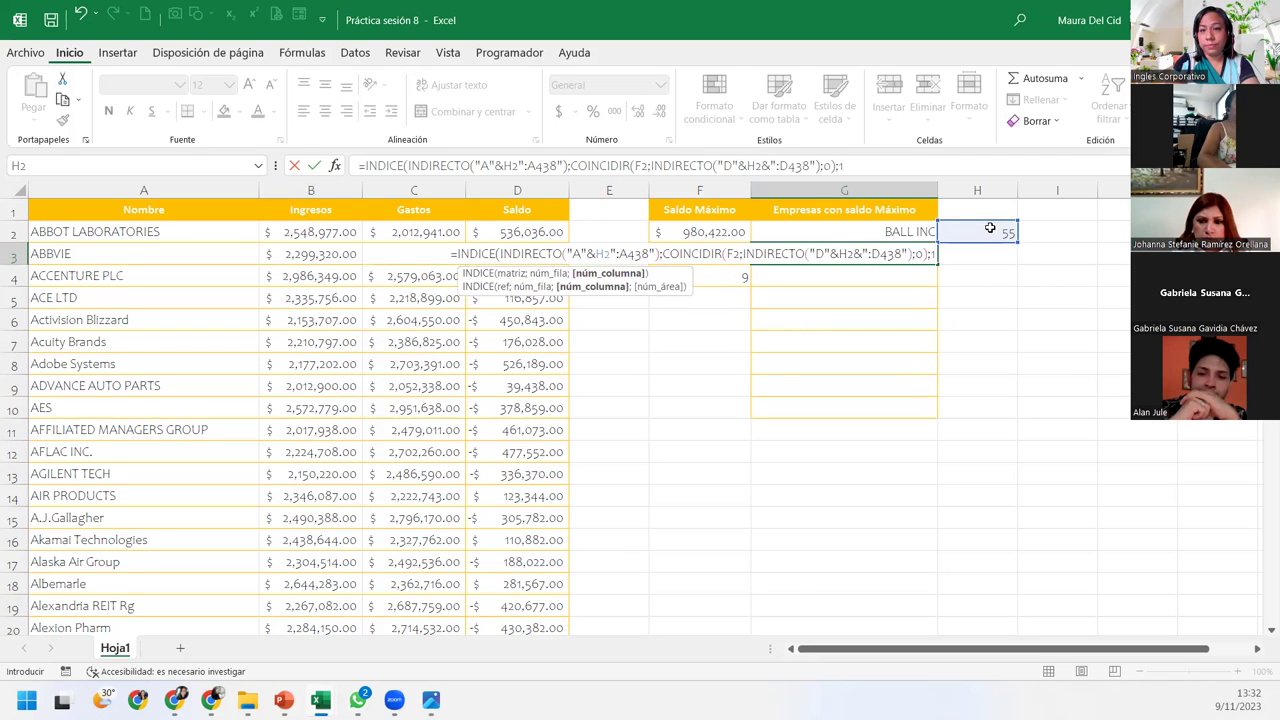
type(")")
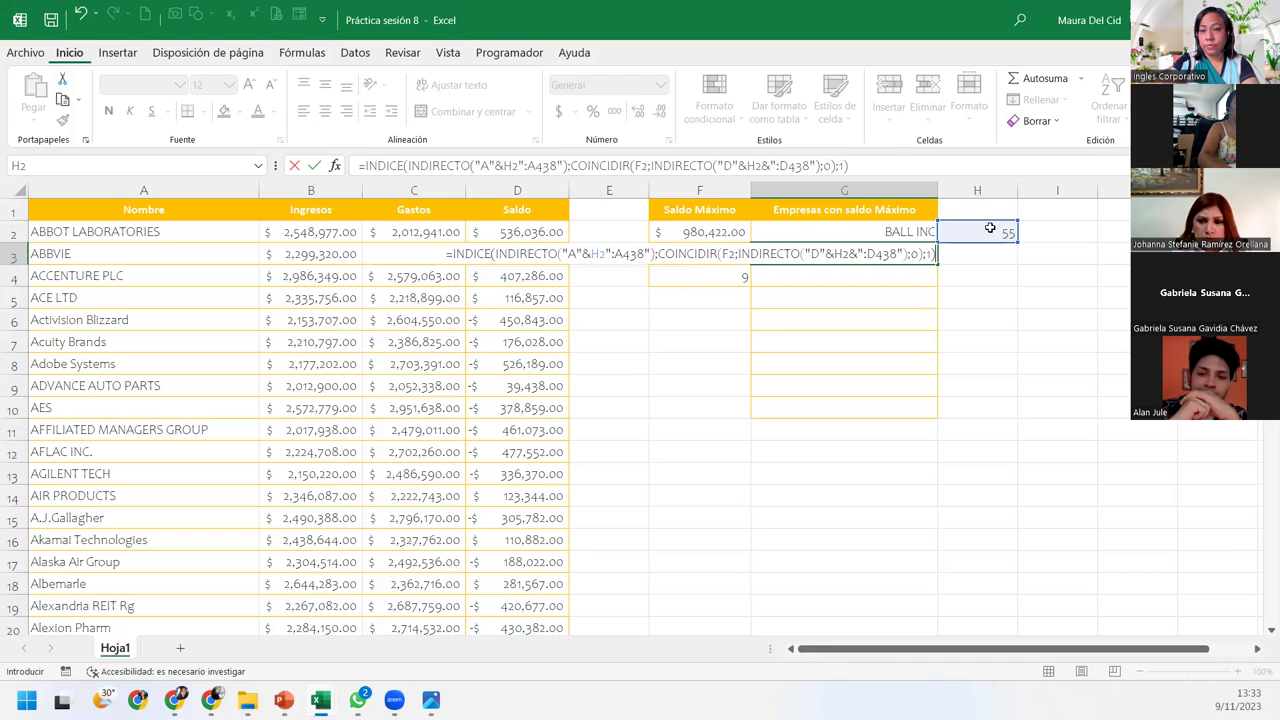
type(";")
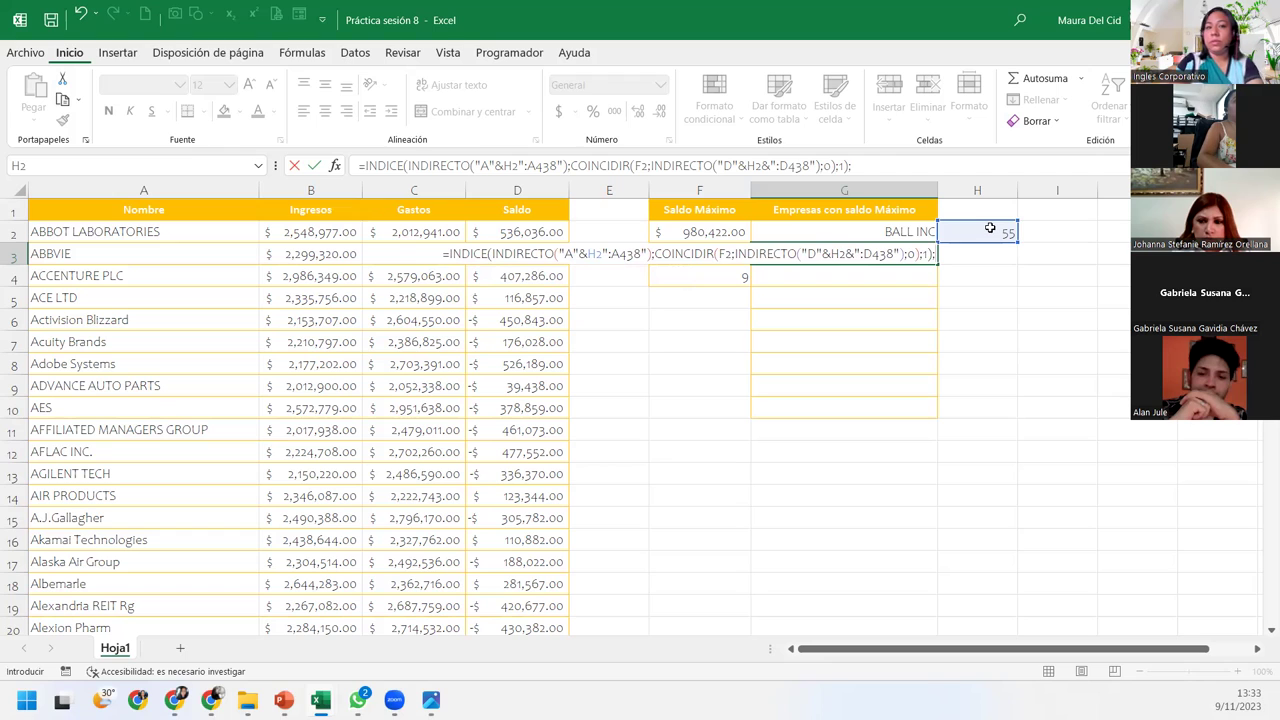
key("BackSpace")
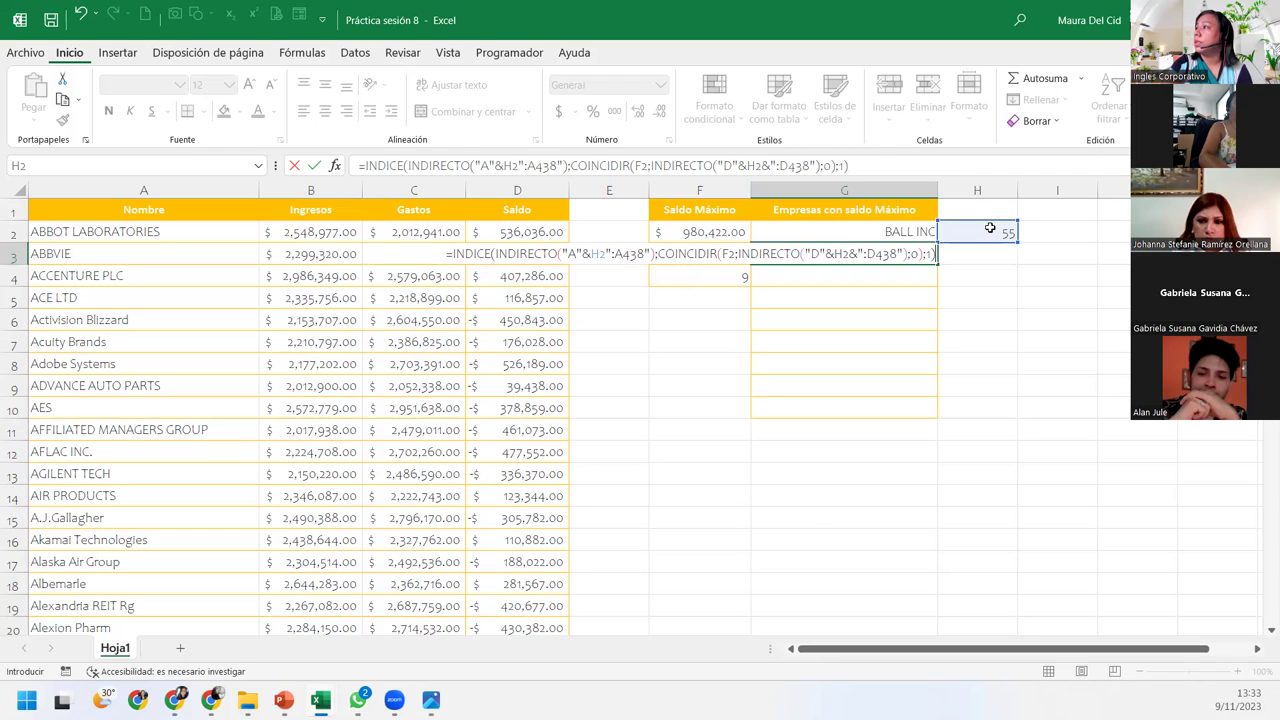
left_click(478, 254)
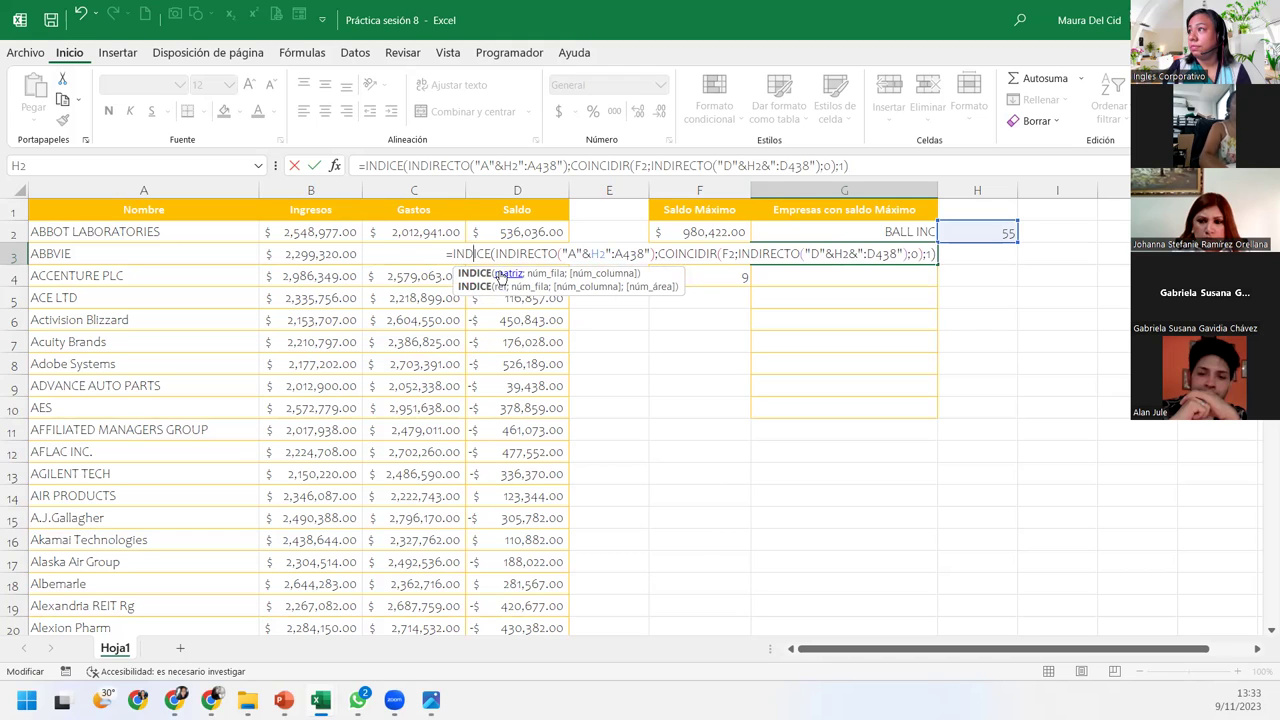
left_click(501, 274)
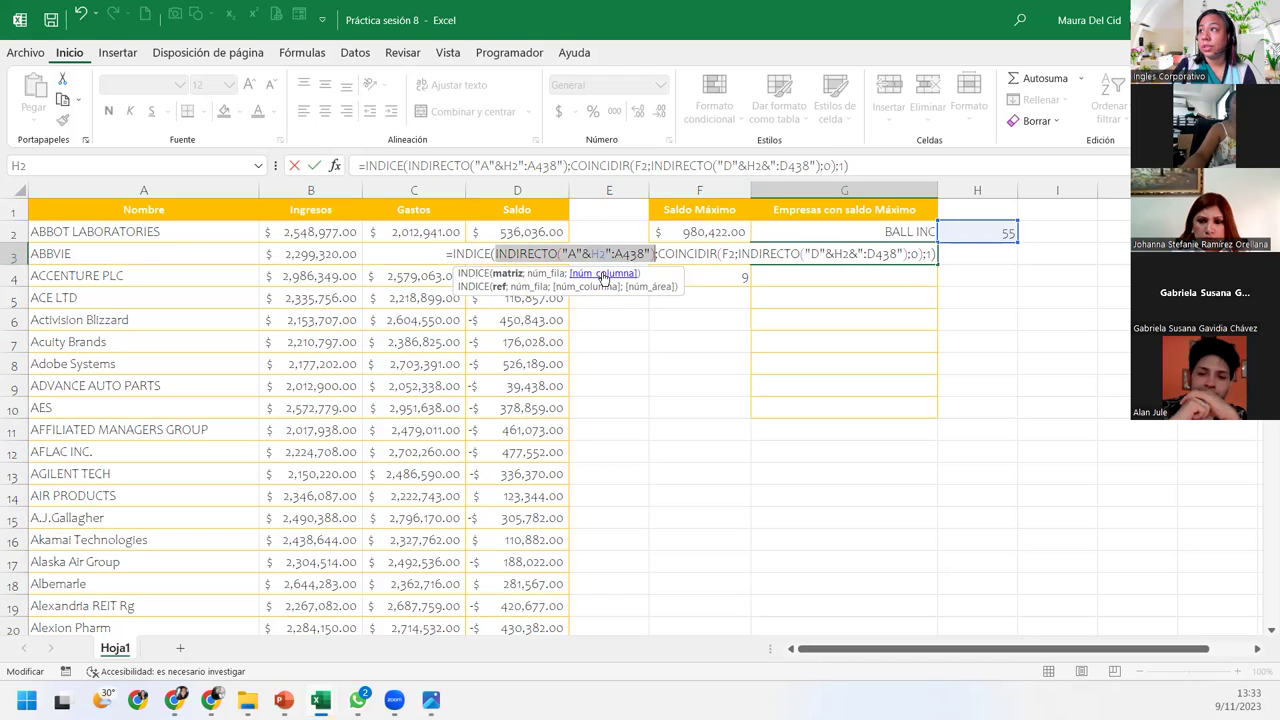
left_click(538, 276)
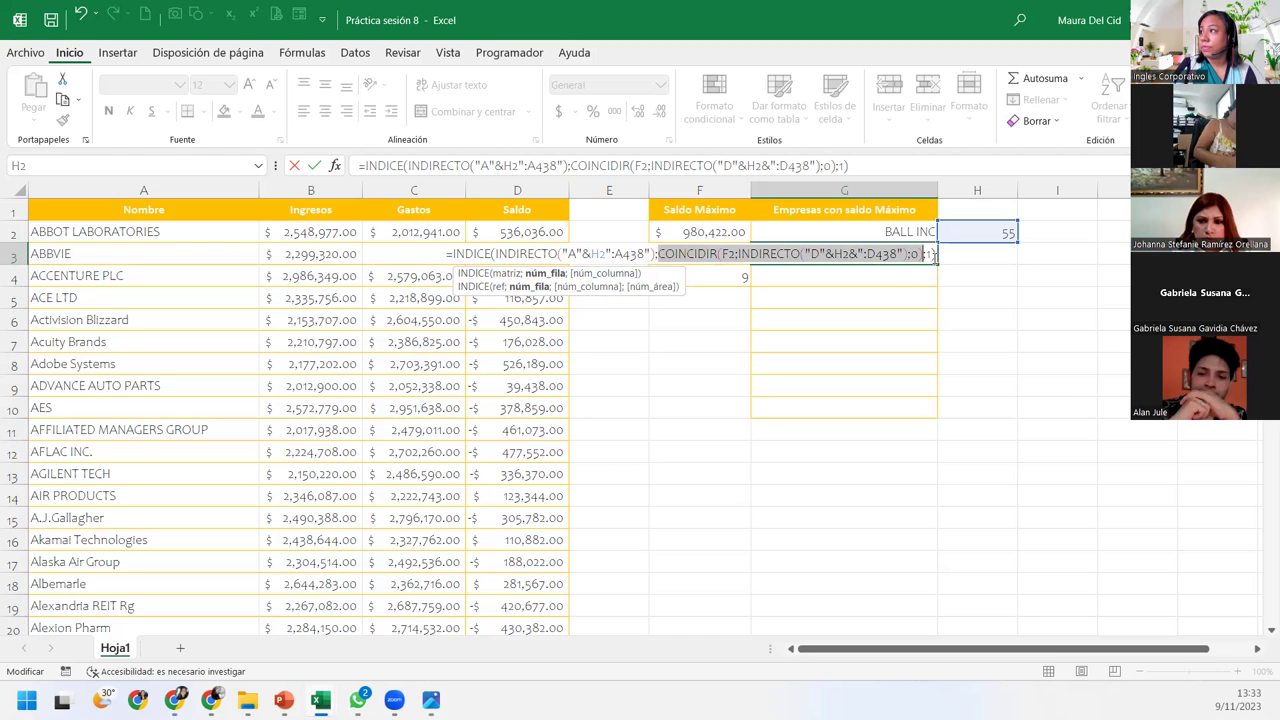
Insert the missing & after H2 so the G3 formula calculates and returns BALL INC
left_click(657, 253)
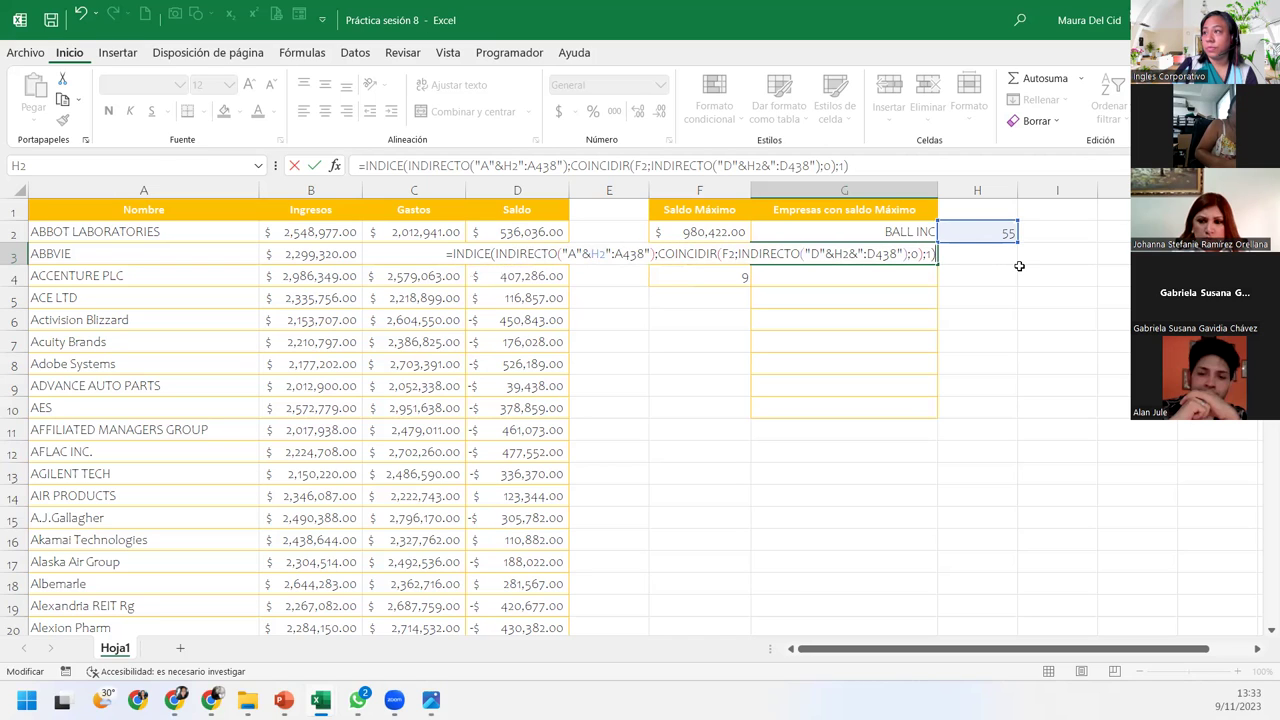
key("Return")
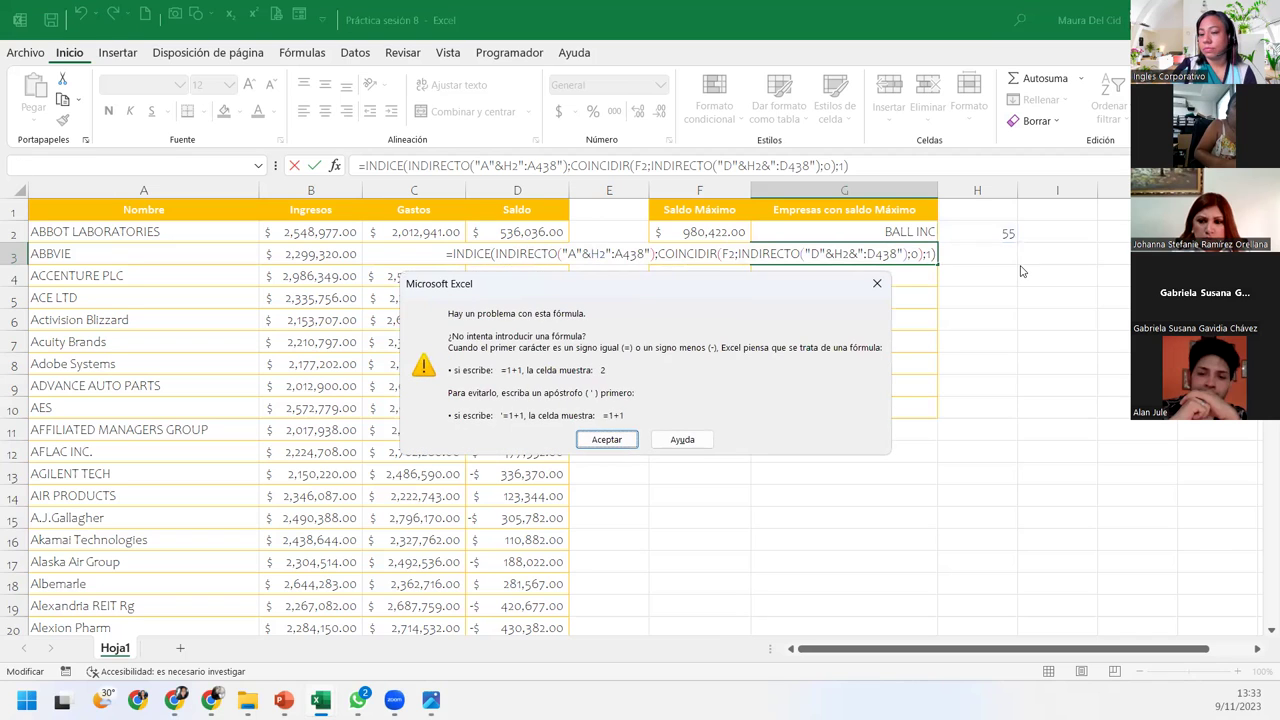
key("Return")
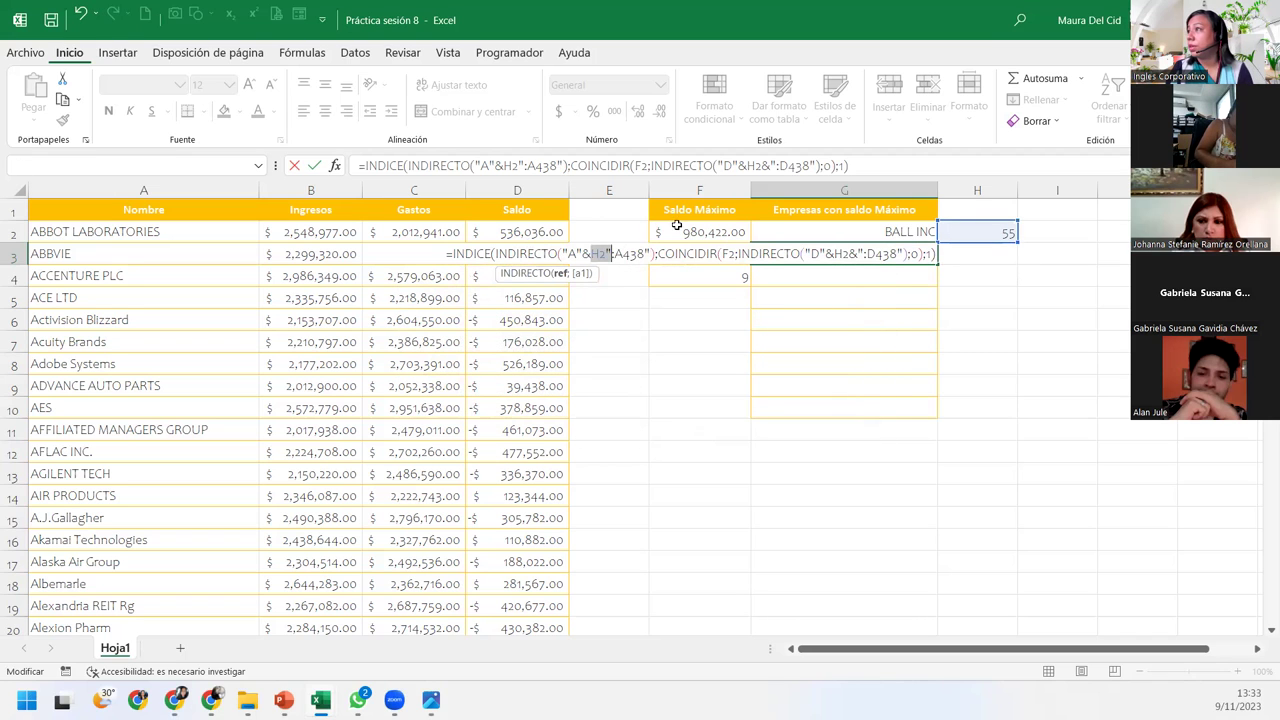
key("Right")
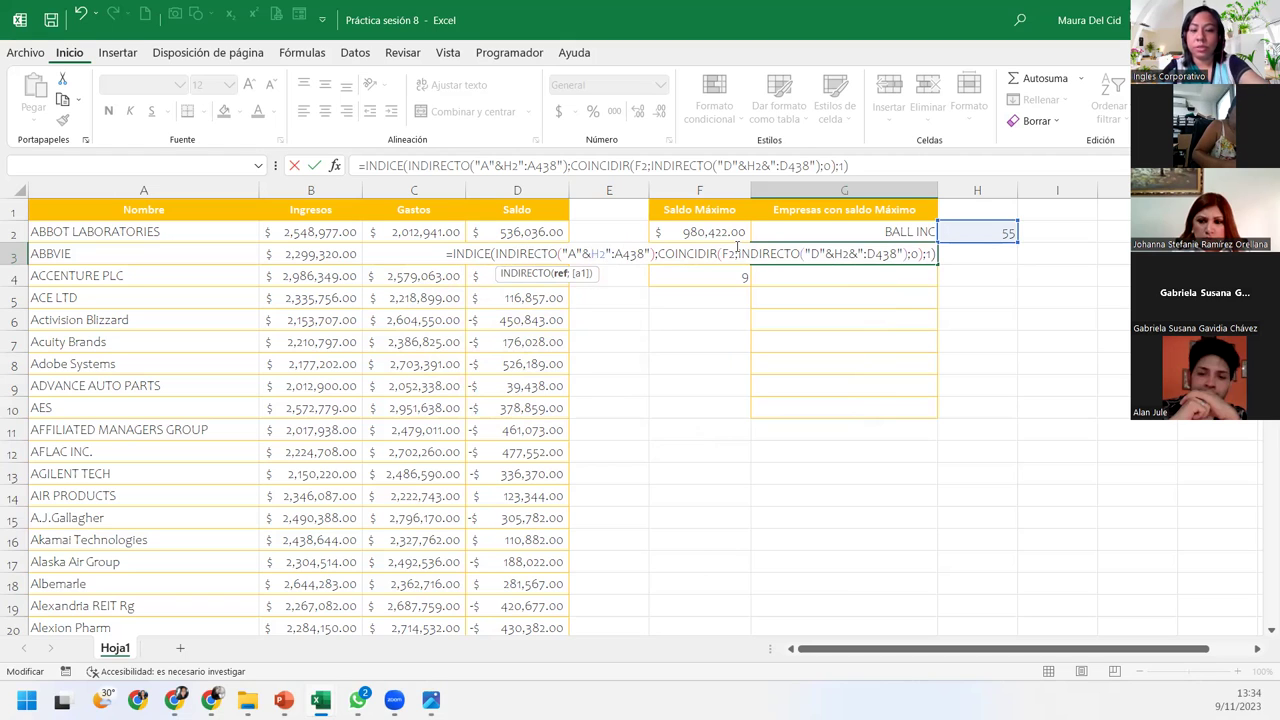
type("&")
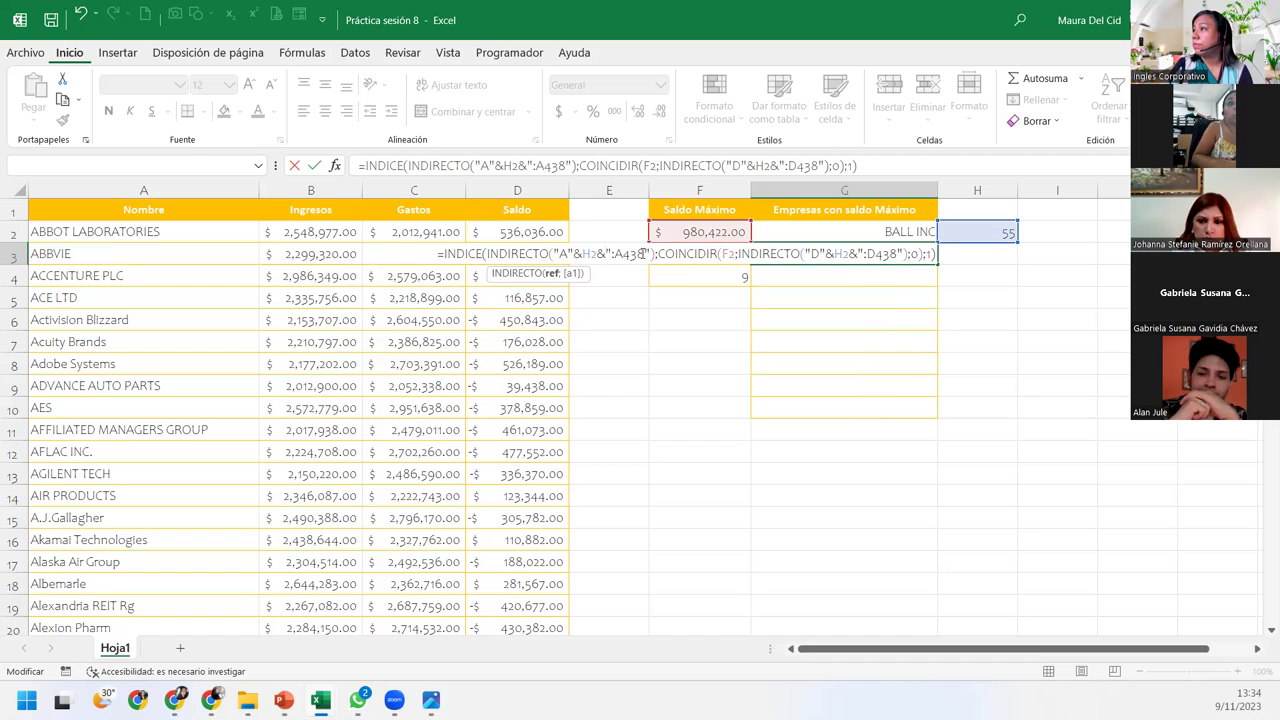
key("Return")
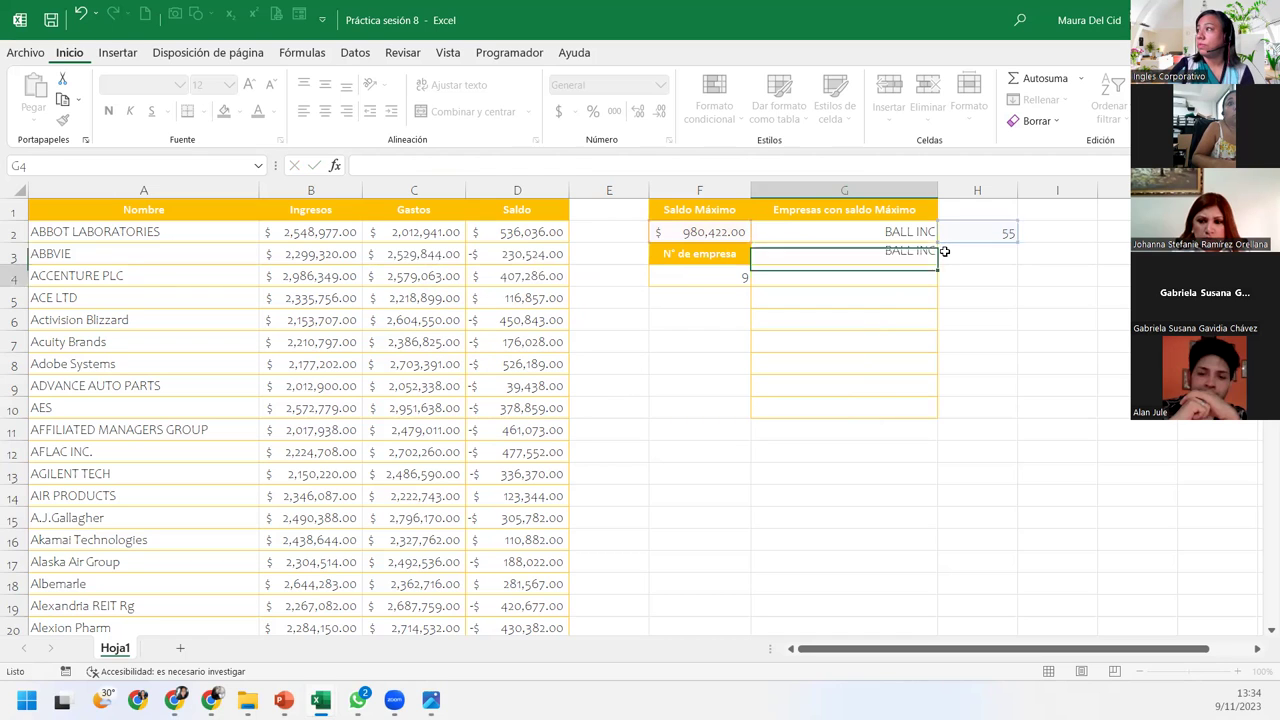
Reopen G3's formula and commit it unchanged with Ctrl+Enter
double_click(911, 254)
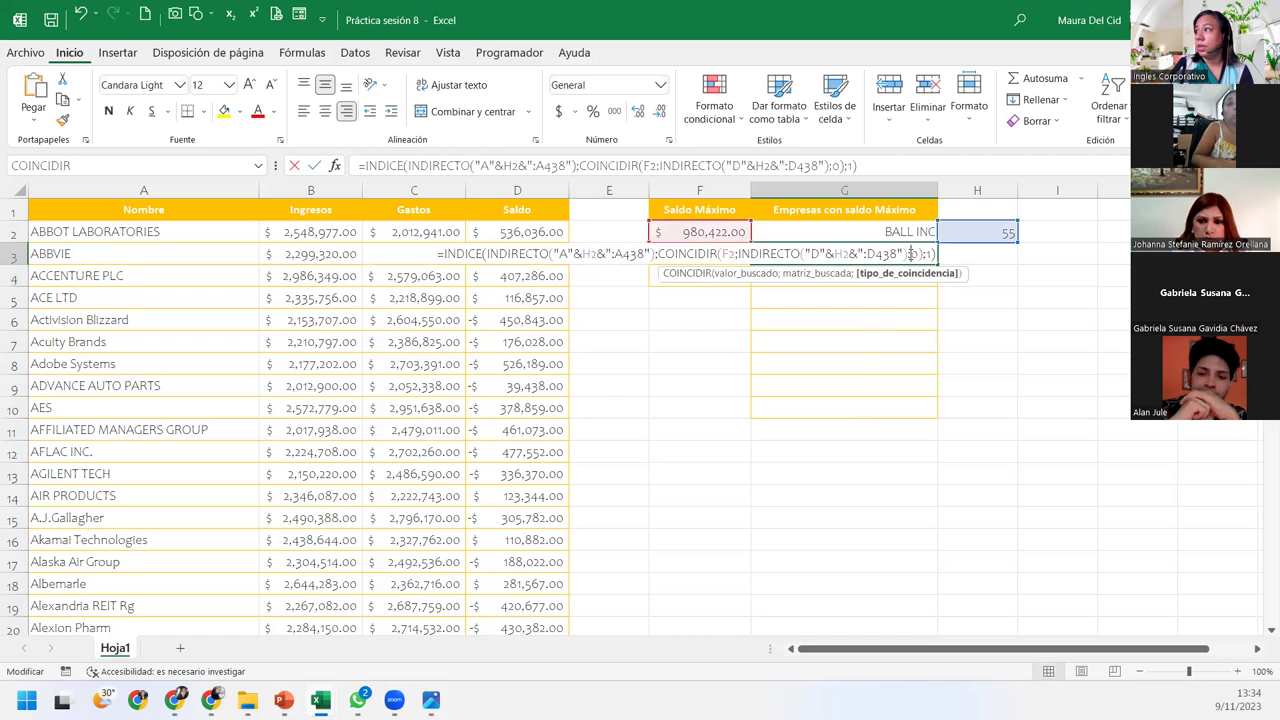
left_click(935, 254)
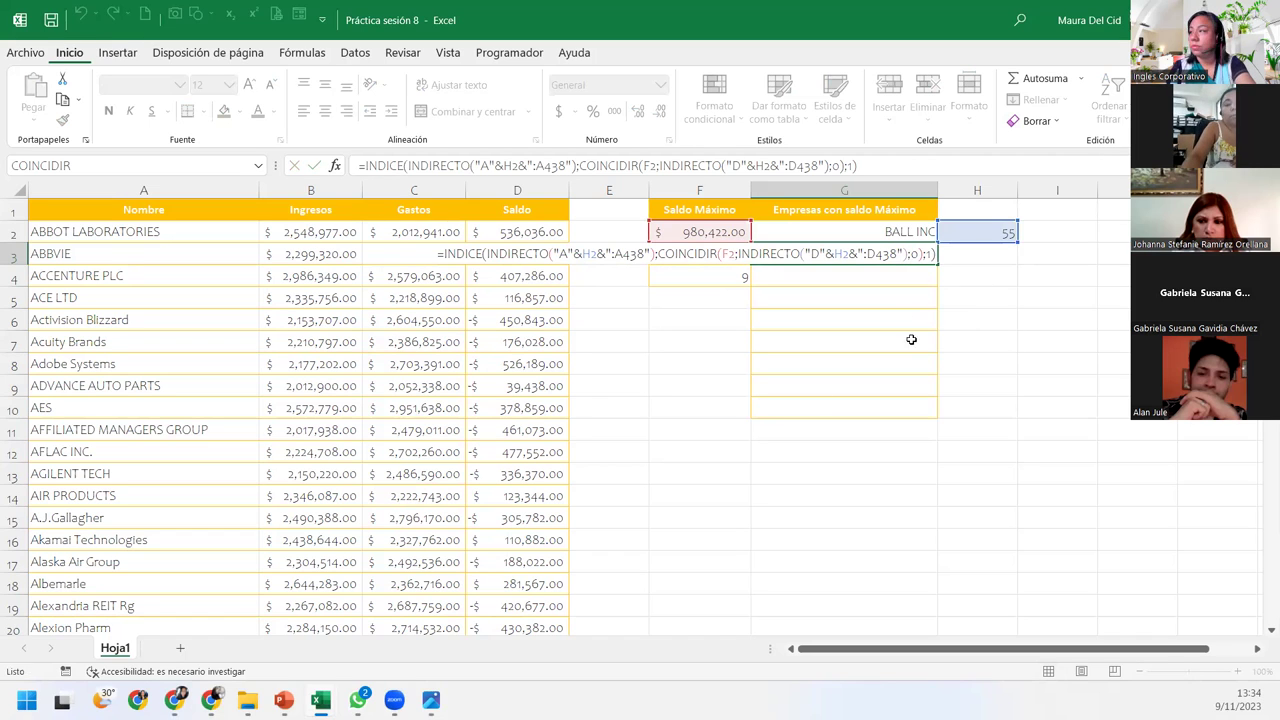
key("ctrl+Return")
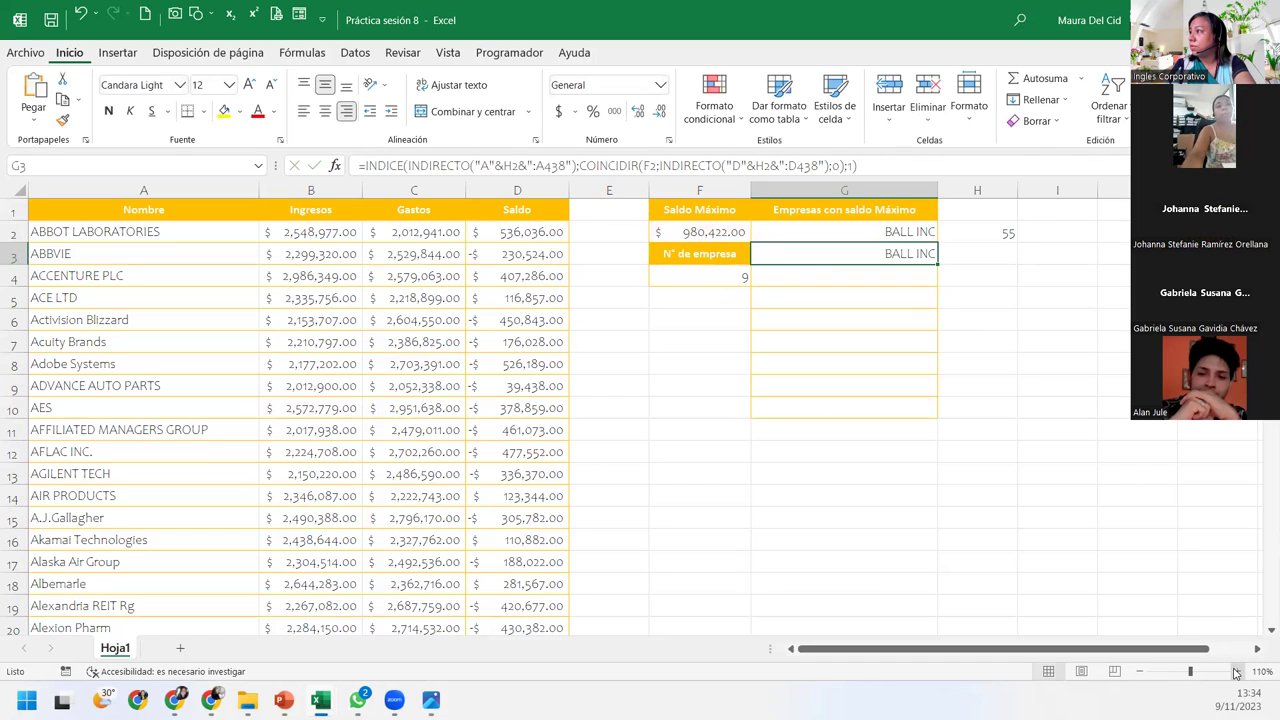
Enlarge the sheet view to 120%
left_click(1236, 672)
left_click(1236, 672)
scroll(1120, 320, "up", 1)
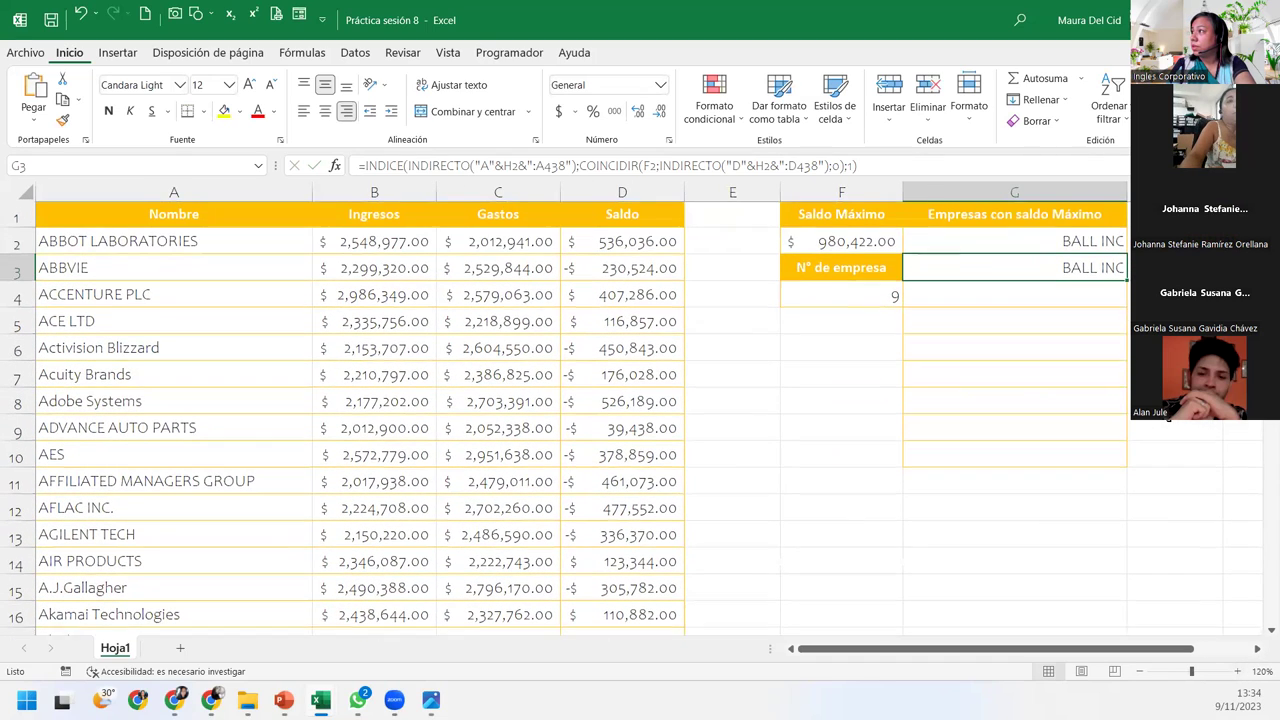
Reopen G3's formula to review its H2-based INDIRECTO row references
double_click(1100, 272)
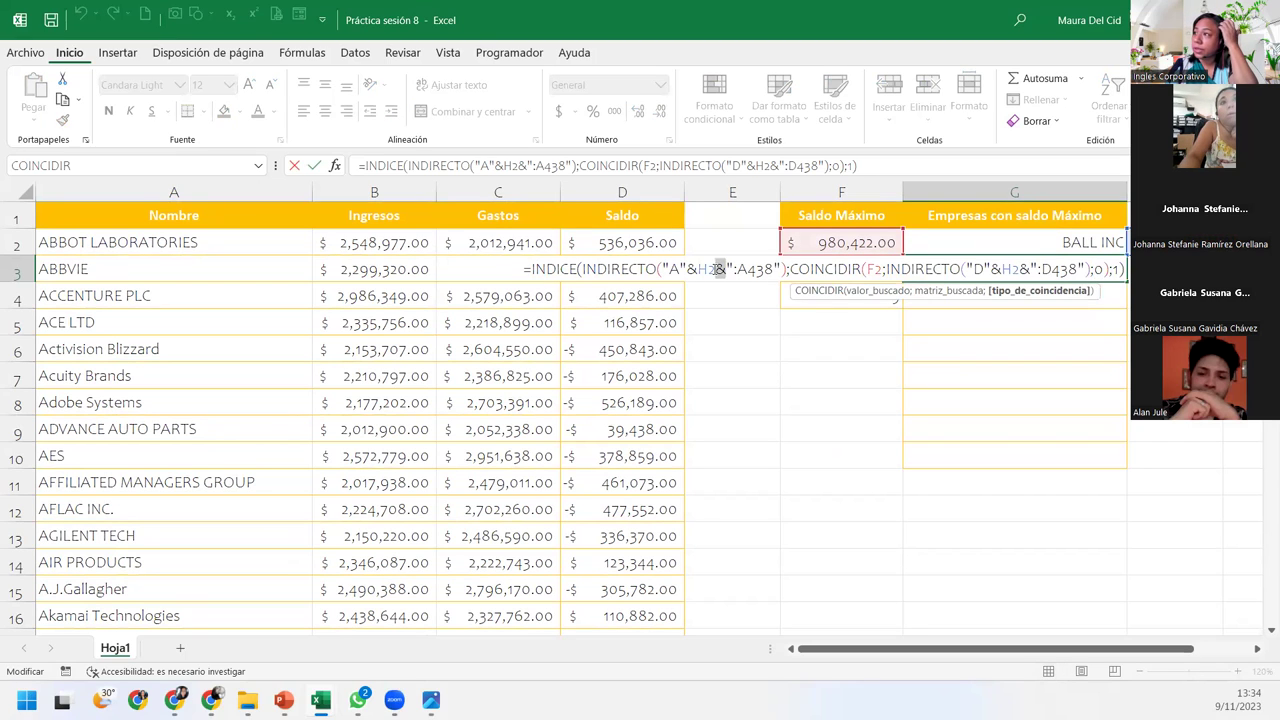
left_click(719, 269)
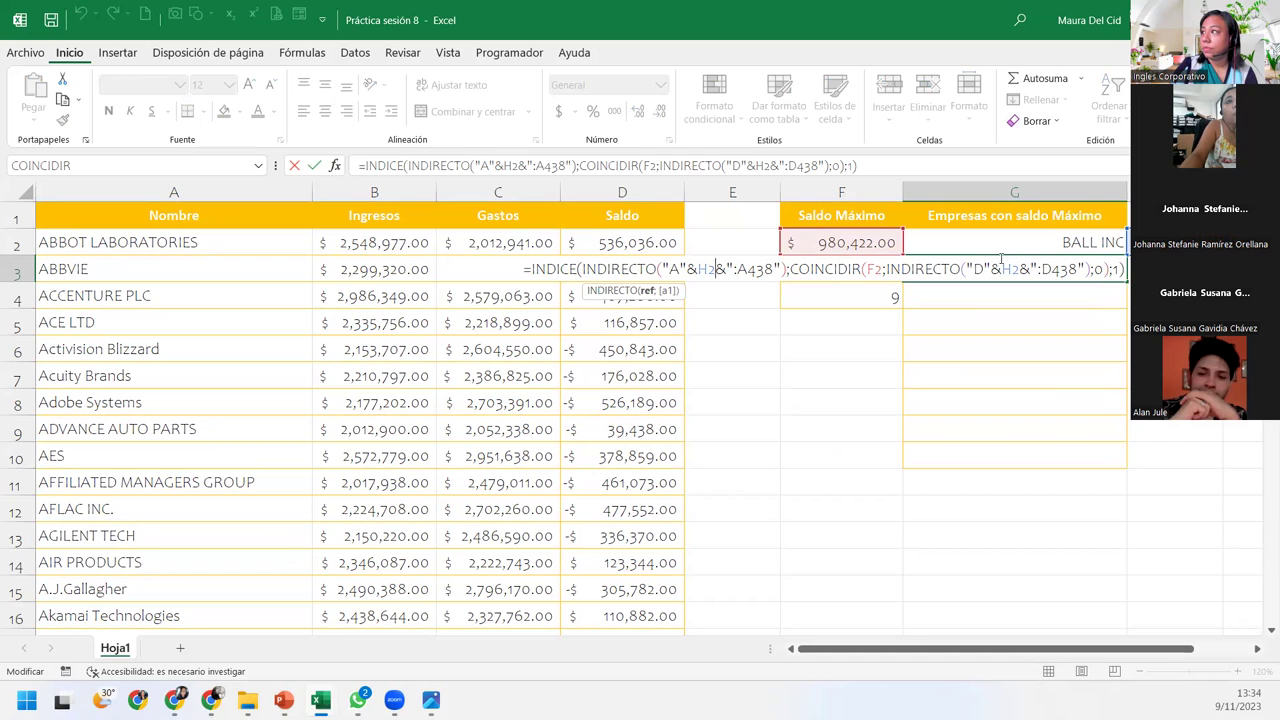
left_click(1124, 269)
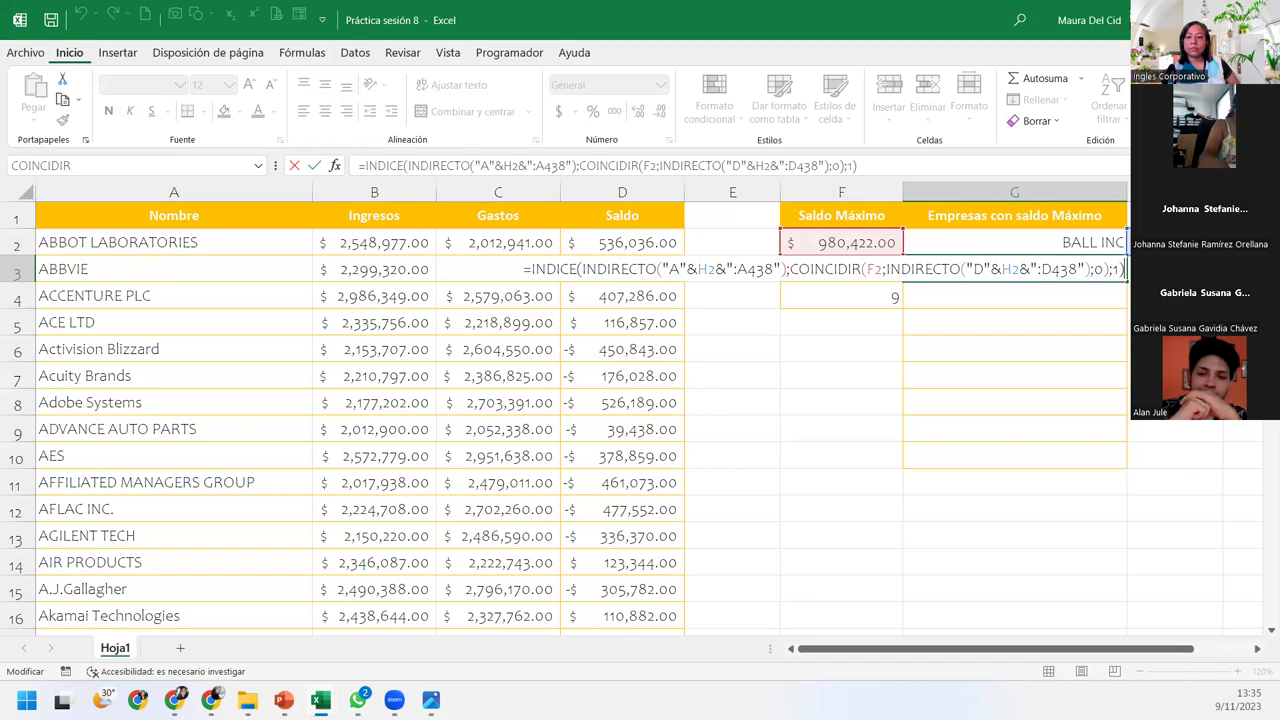
Commit G3, then check H2's COINCIDIR formula and the formulas behind the BALL INC results
key("Return")
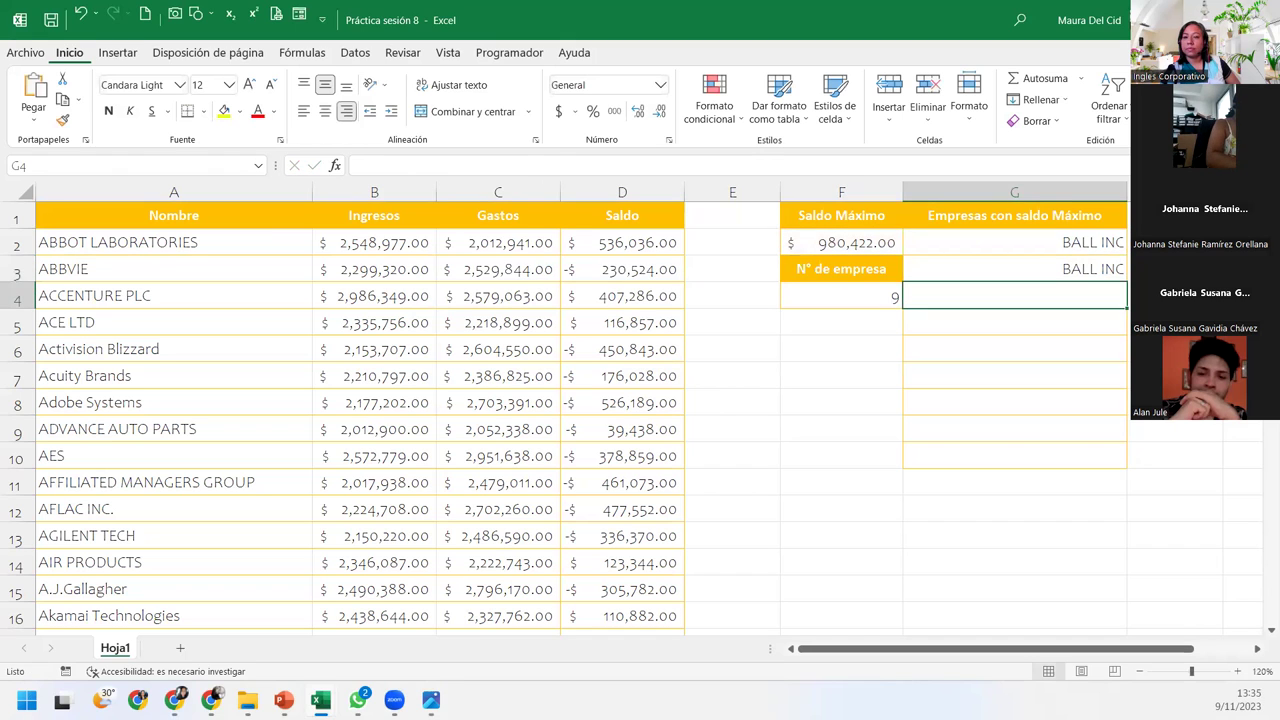
key("alt+Tab")
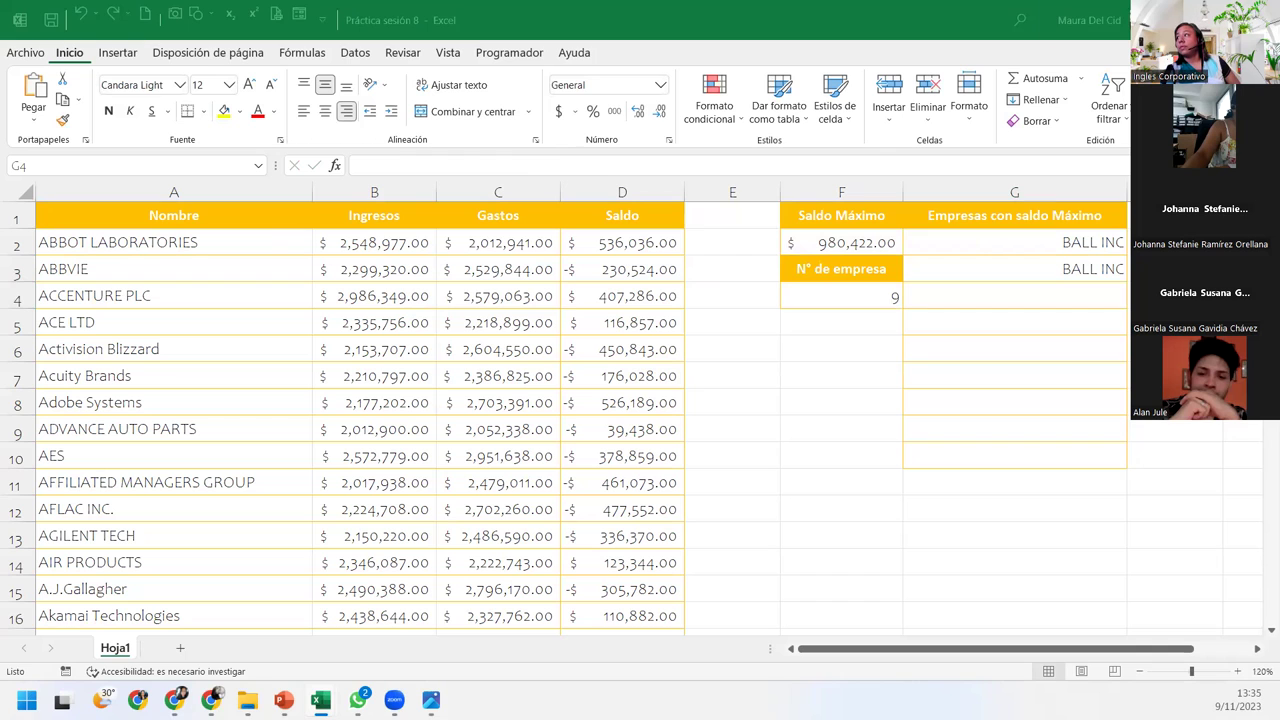
left_click(1014, 296)
left_click(1129, 243)
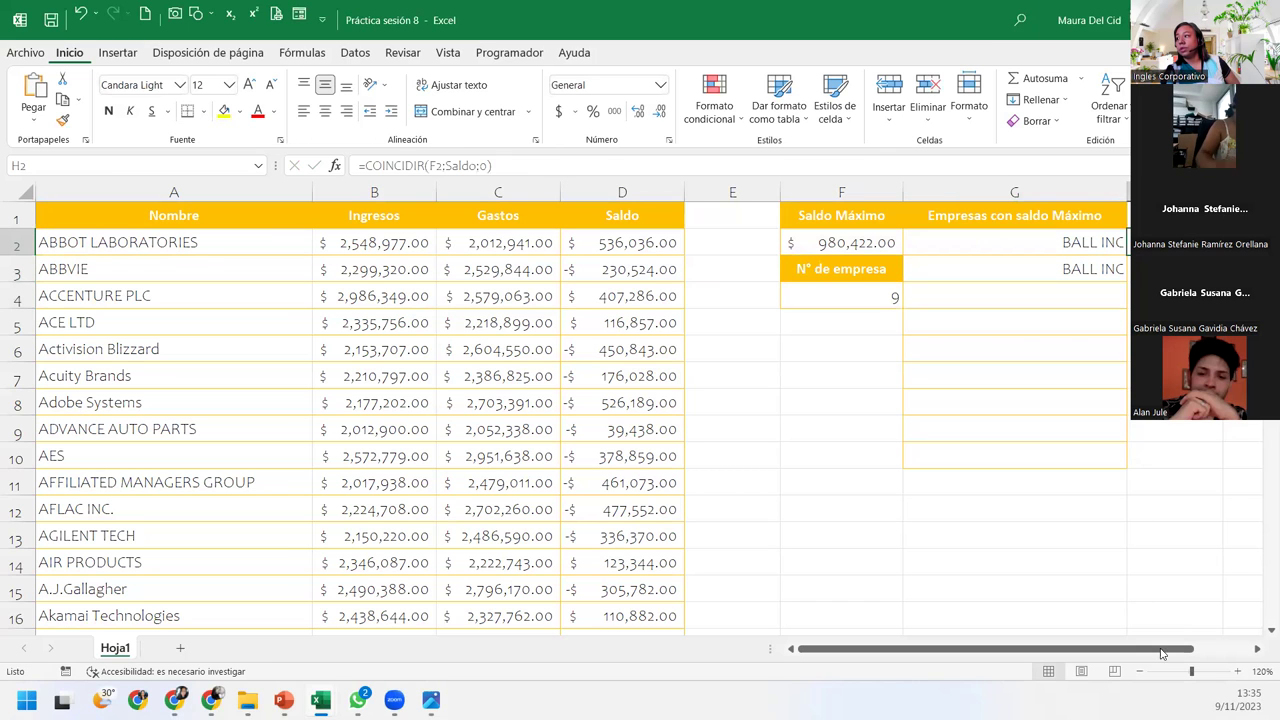
left_click(1205, 649)
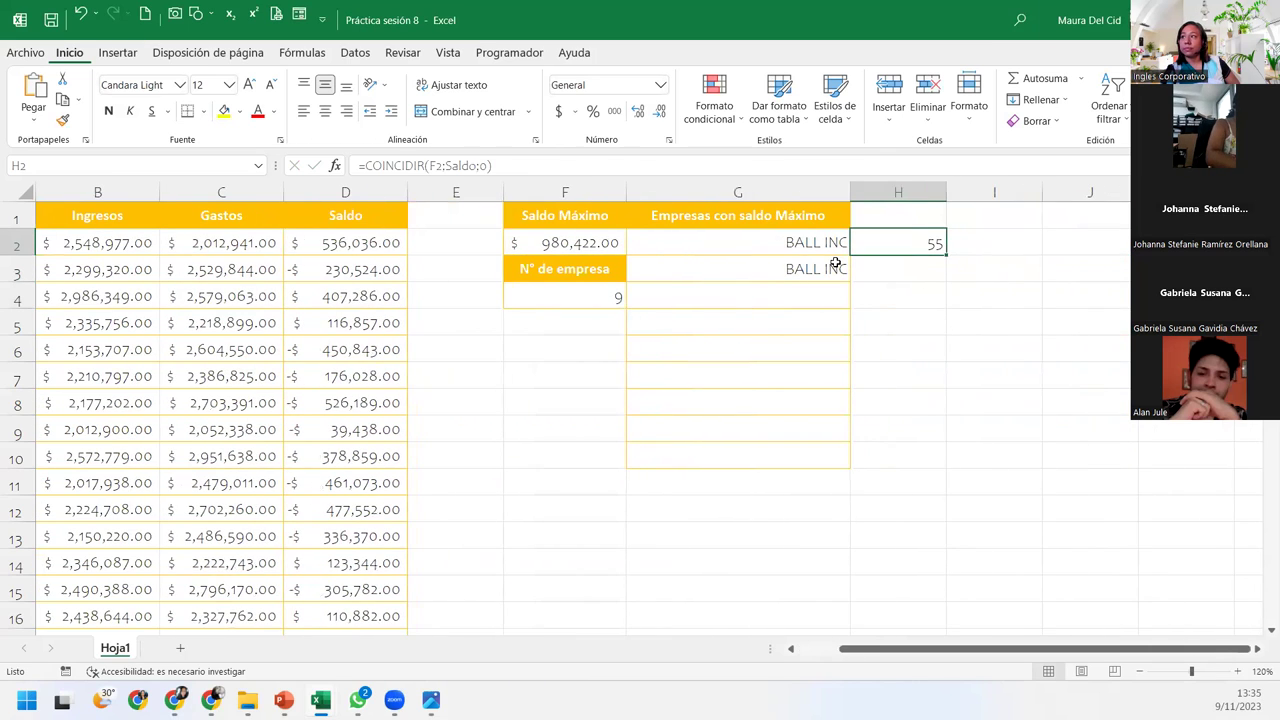
left_click(818, 269)
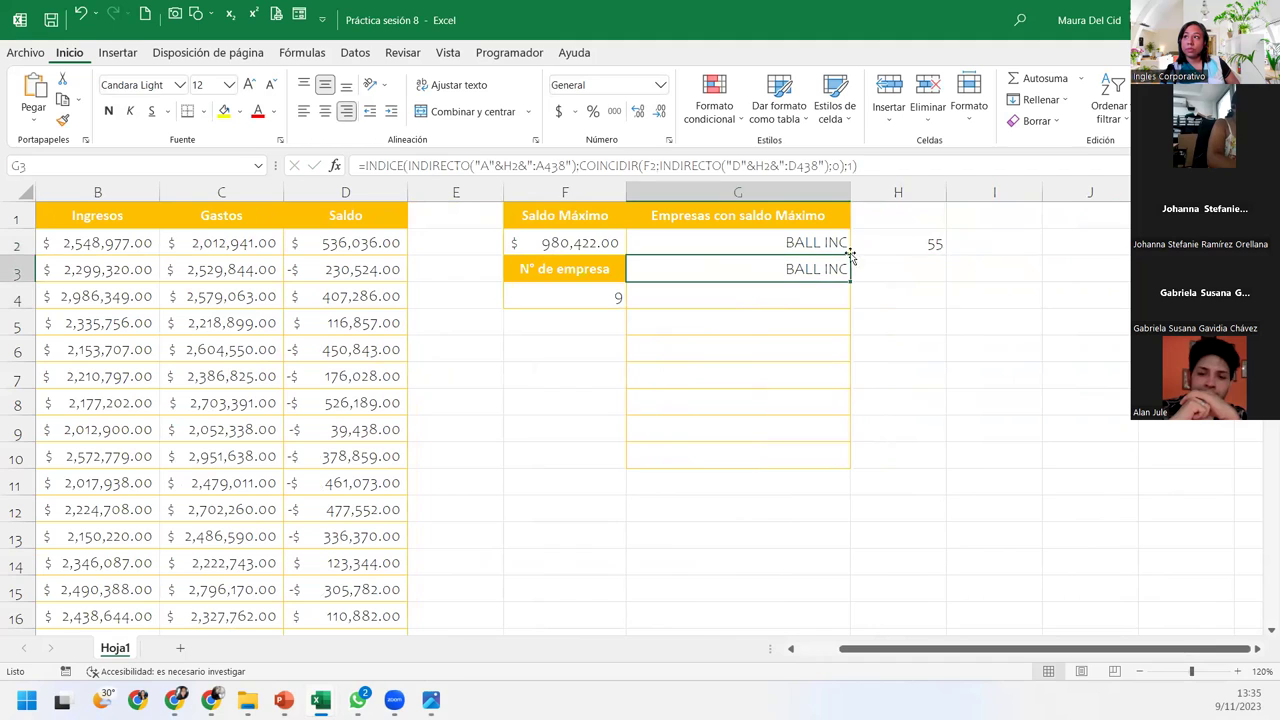
left_click(916, 240)
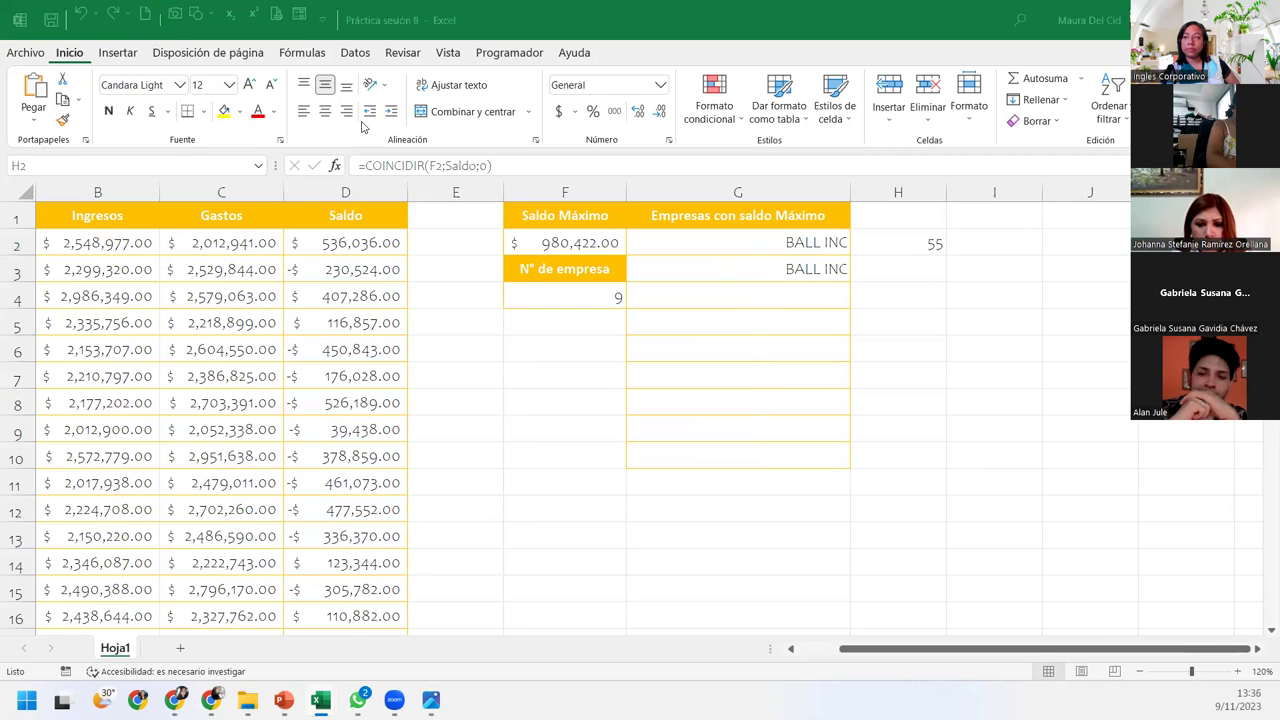
Put G3's formula back into edit mode with the caret at its end
left_click(900, 249)
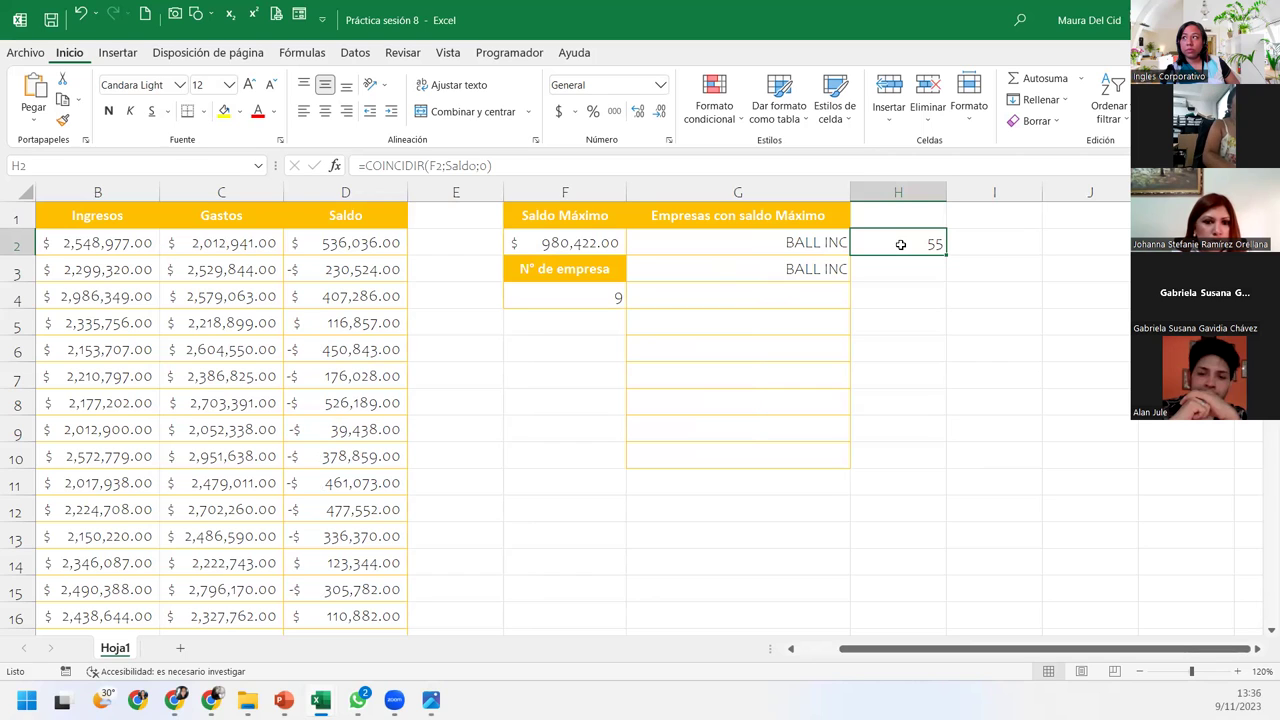
double_click(742, 266)
left_click(848, 269)
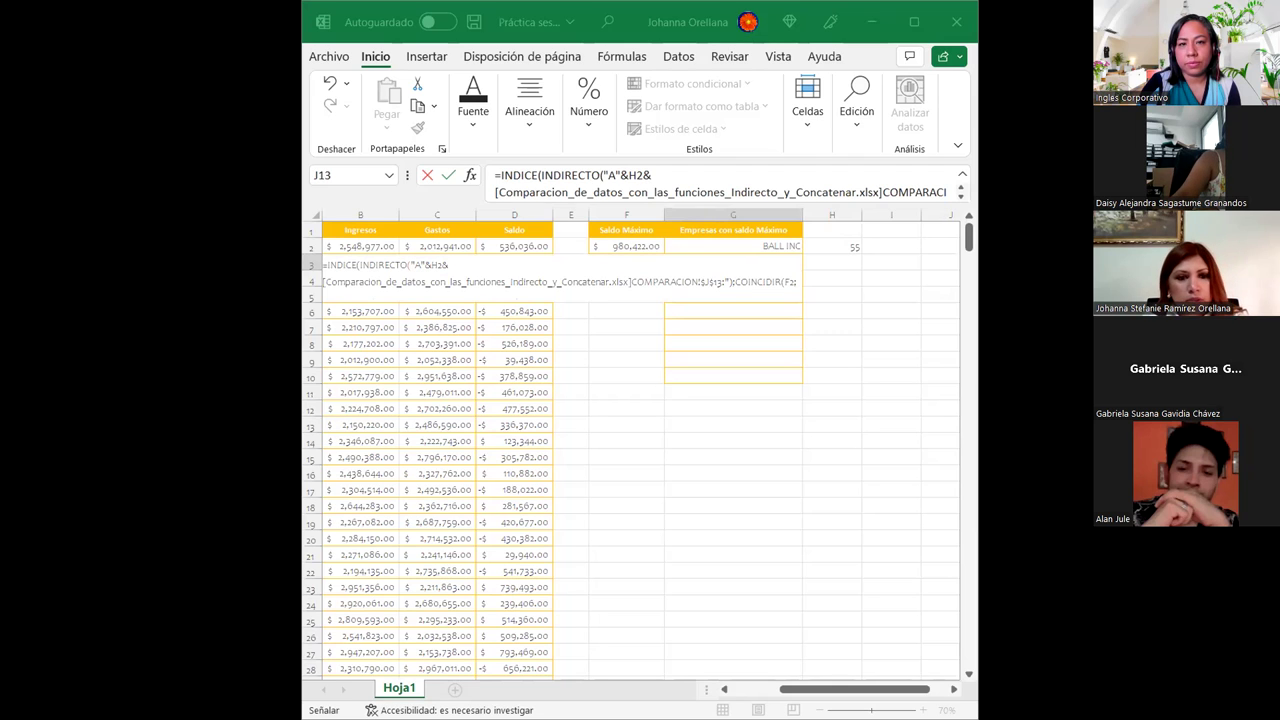
Cancel the G3 edit to drop the stray COMPARACION!$J$13 reference, then check the workbook's location
key("Escape")
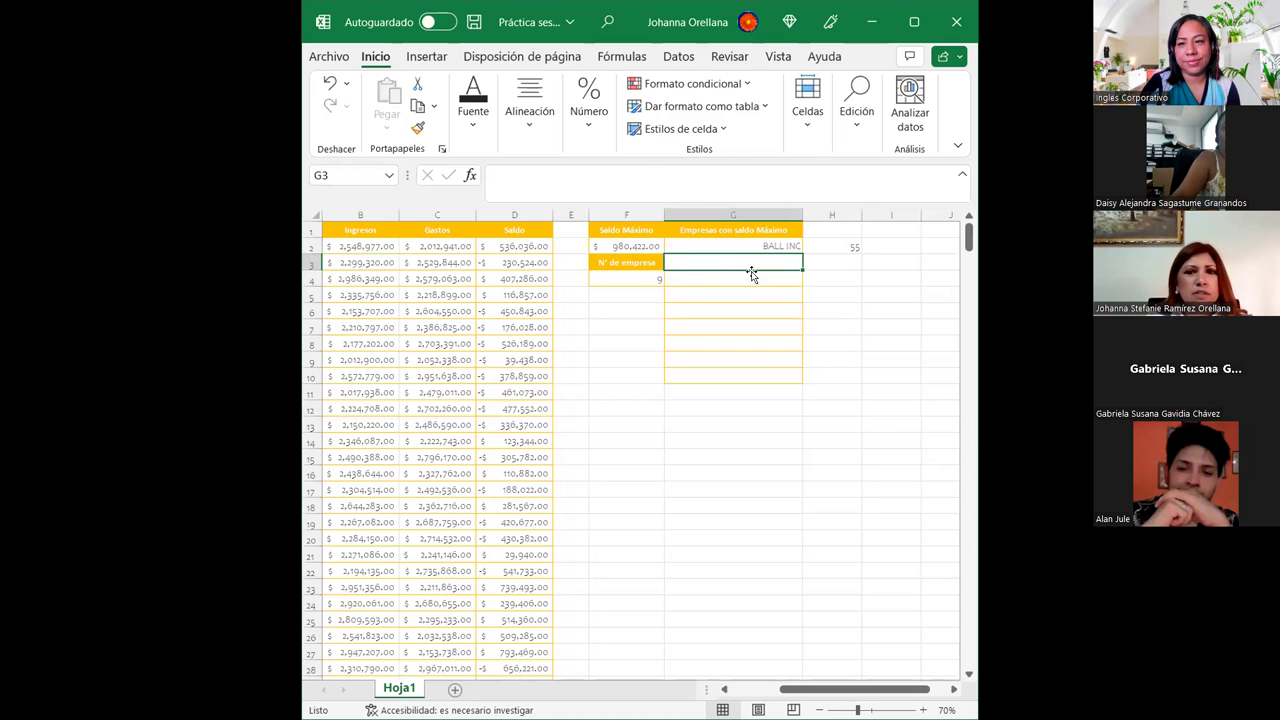
left_click(548, 13)
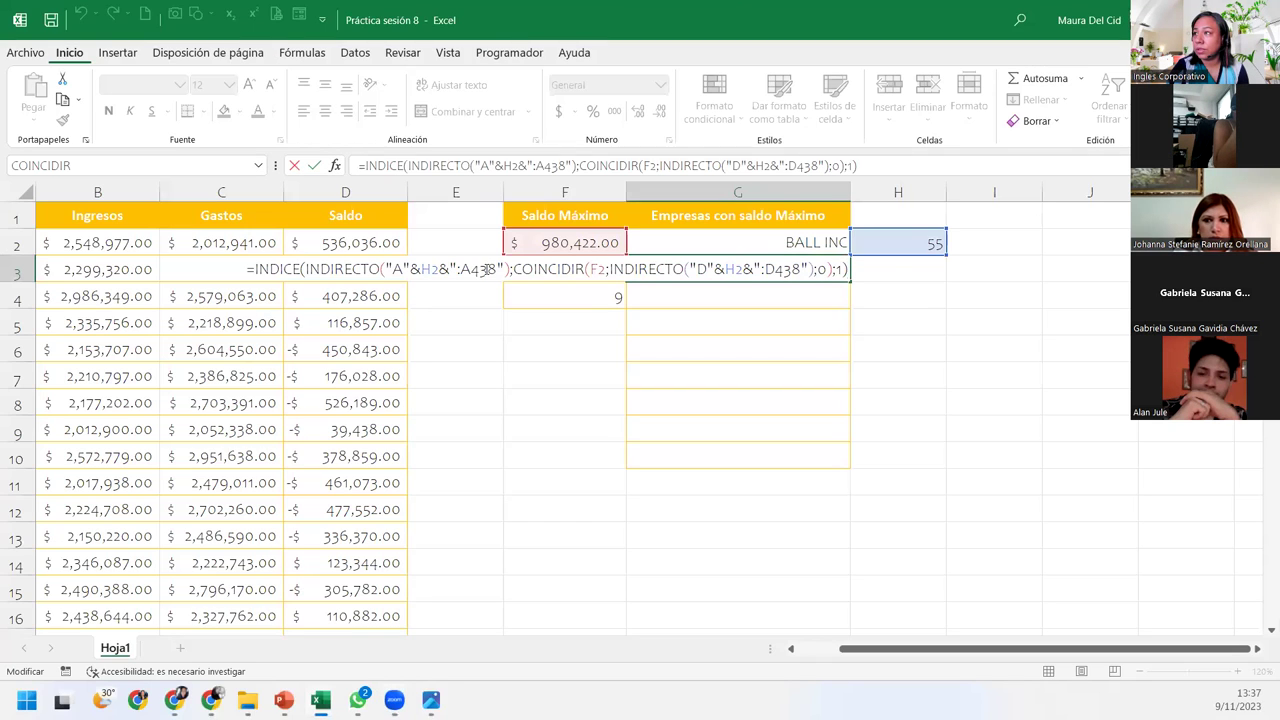
Highlight the ":A438" part of the first INDIRECTO range, then commit G3's formula unchanged
left_click_drag(444, 270, 508, 272)
left_click(467, 270)
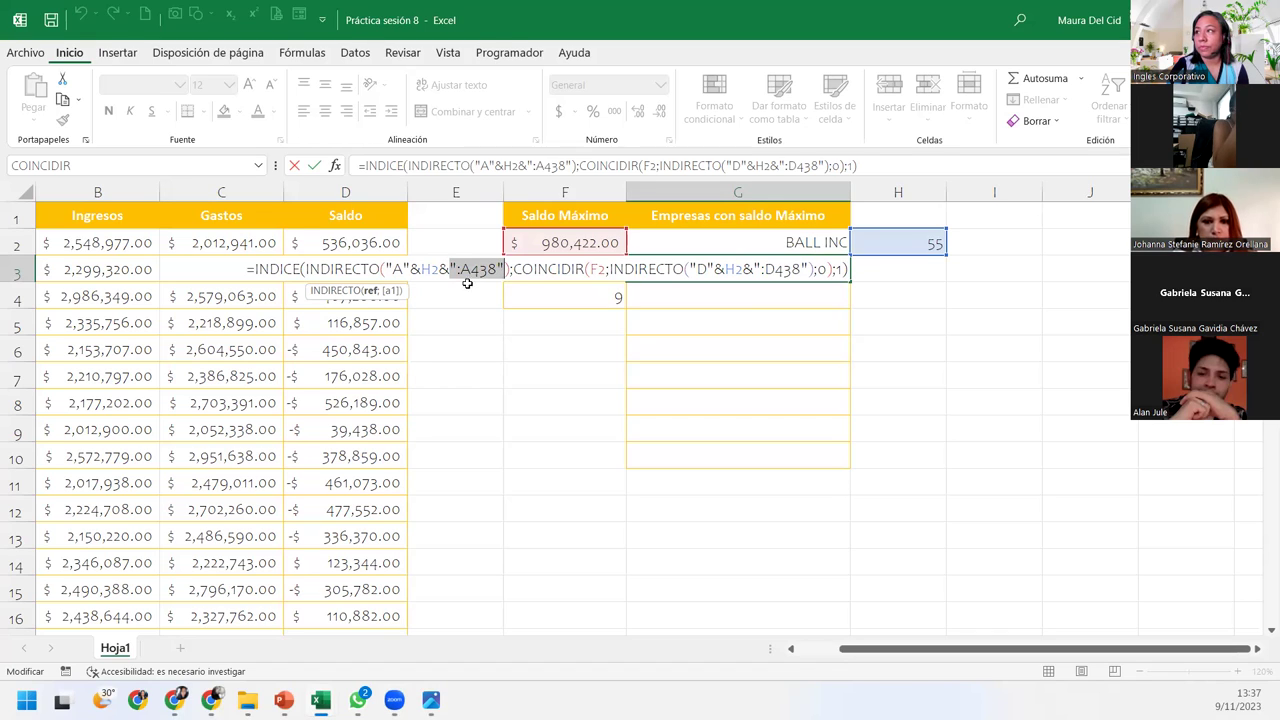
left_click(849, 269)
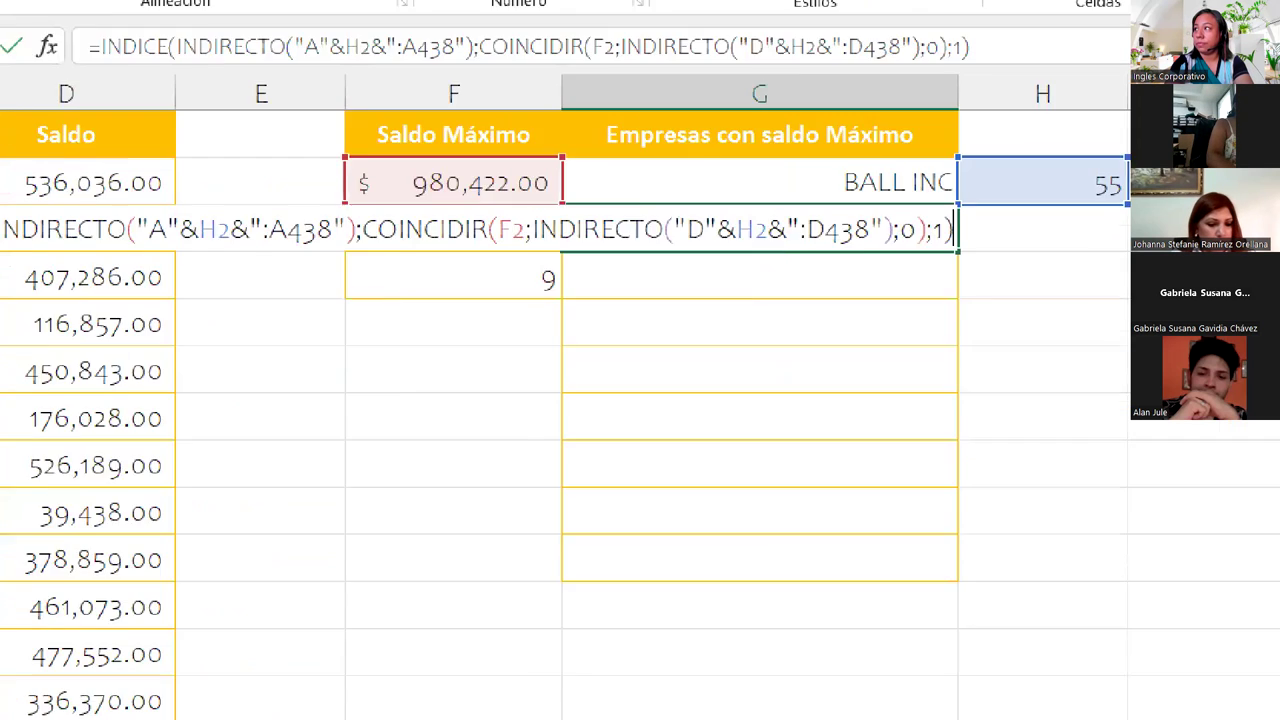
key("Return")
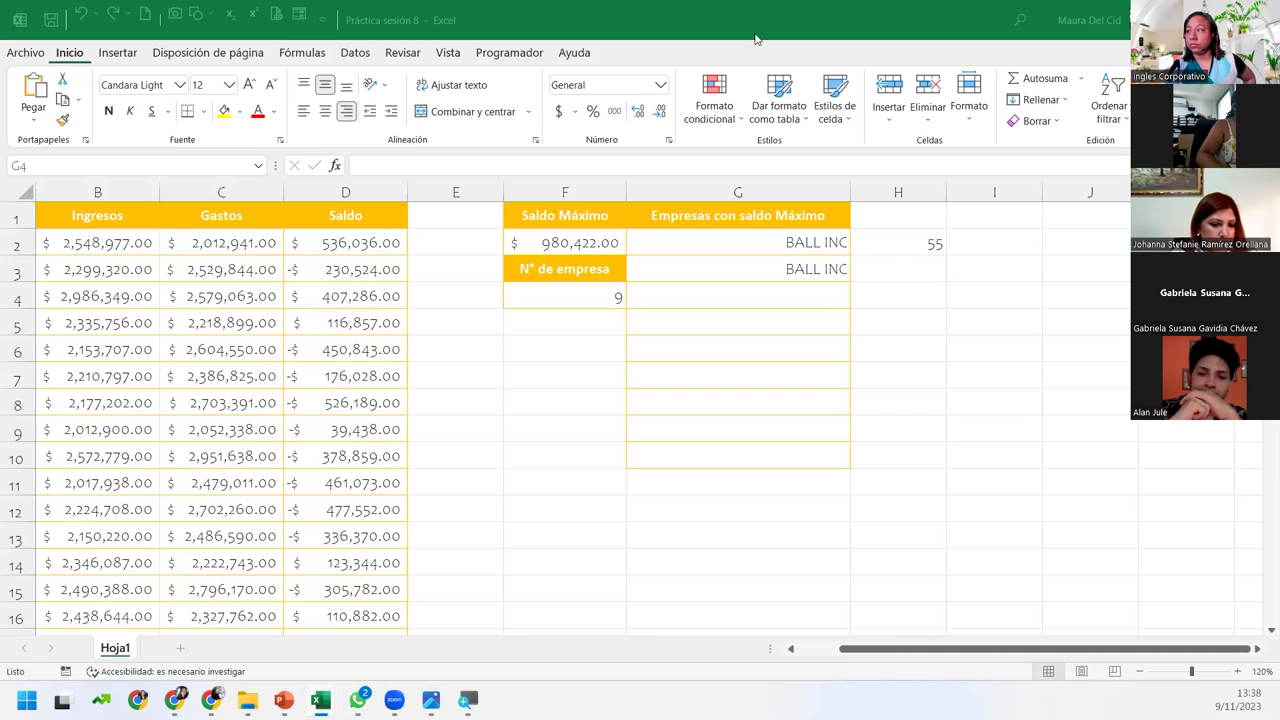
Review the H2 COINCIDIR formula and the G3 formula without changing them
left_click(930, 242)
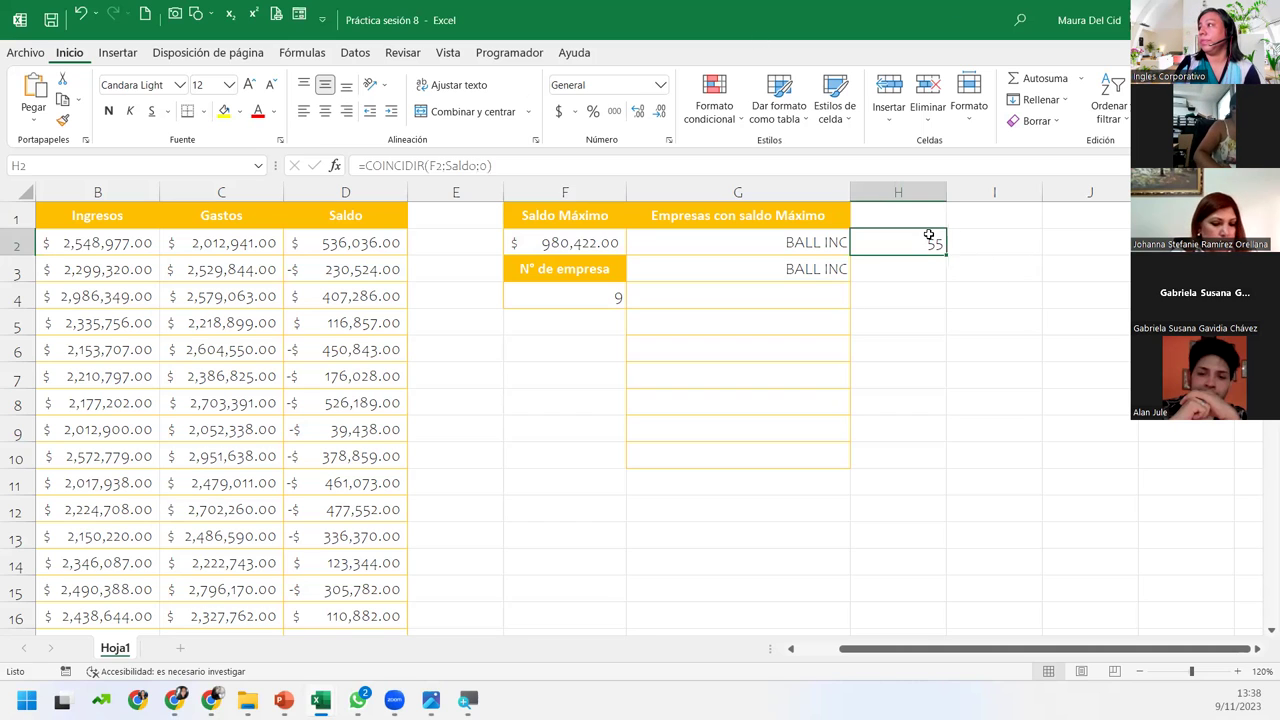
double_click(930, 242)
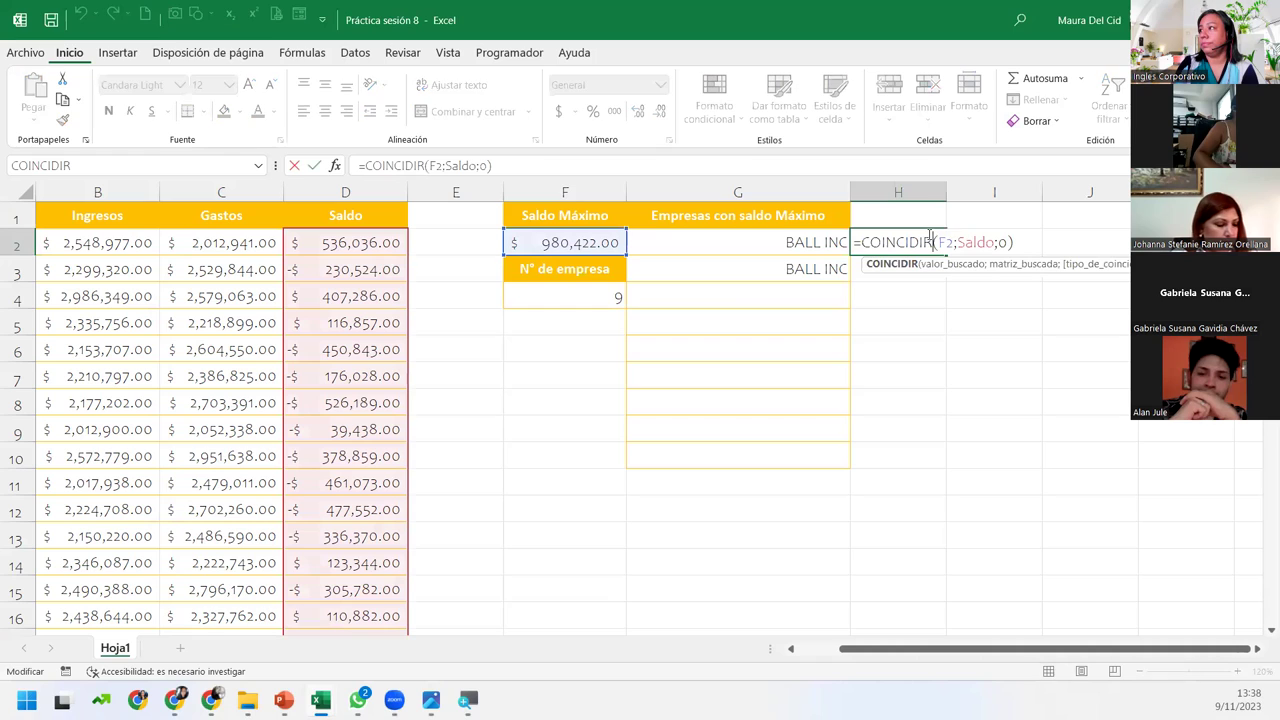
left_click(1025, 241)
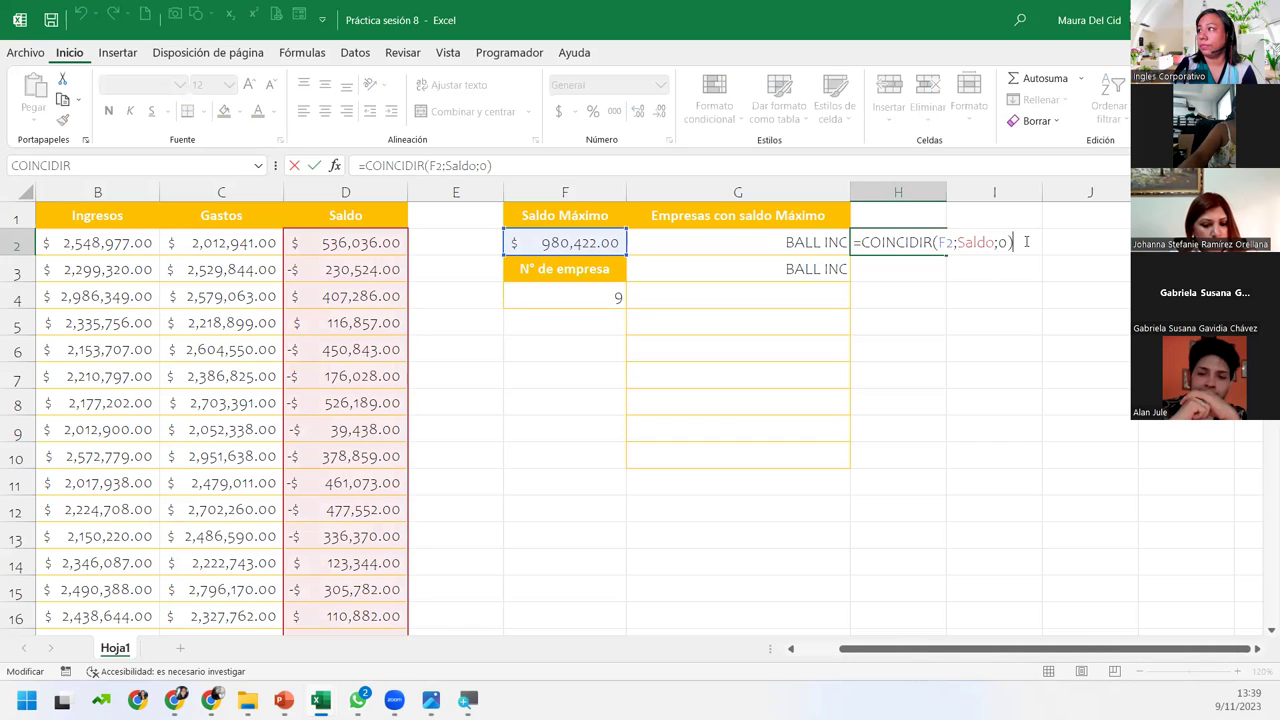
key("Return")
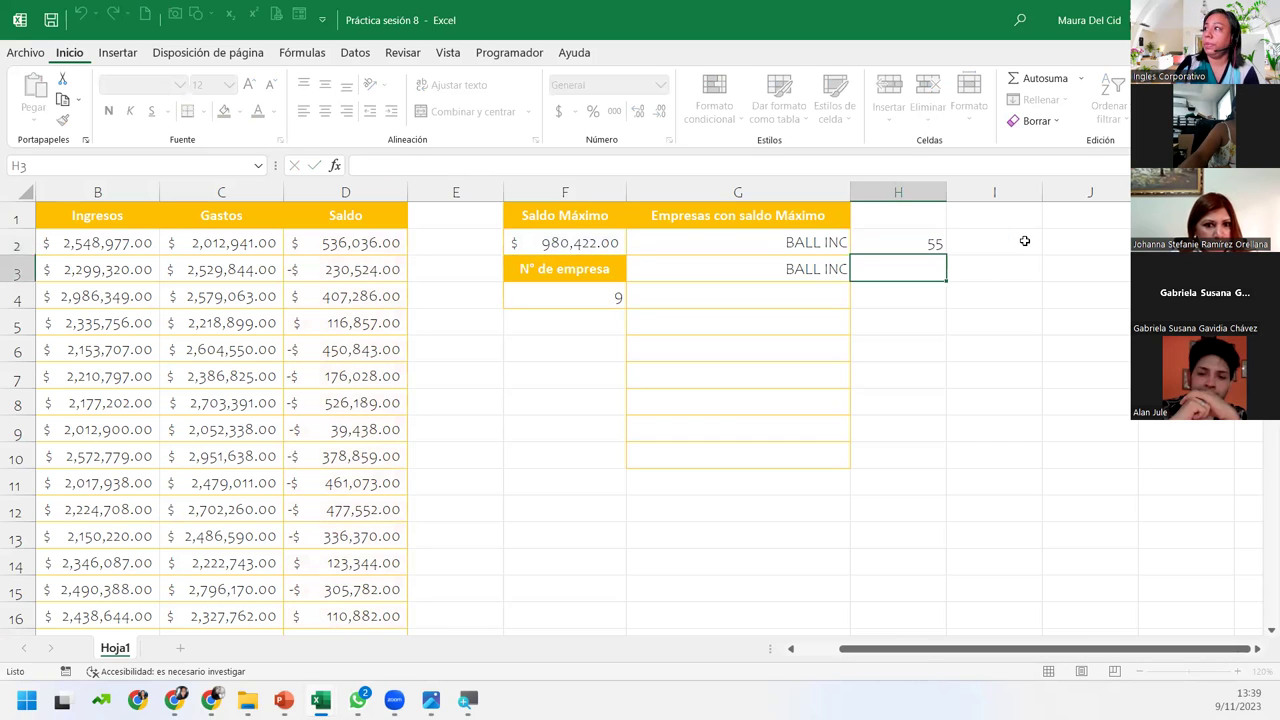
left_click(771, 273)
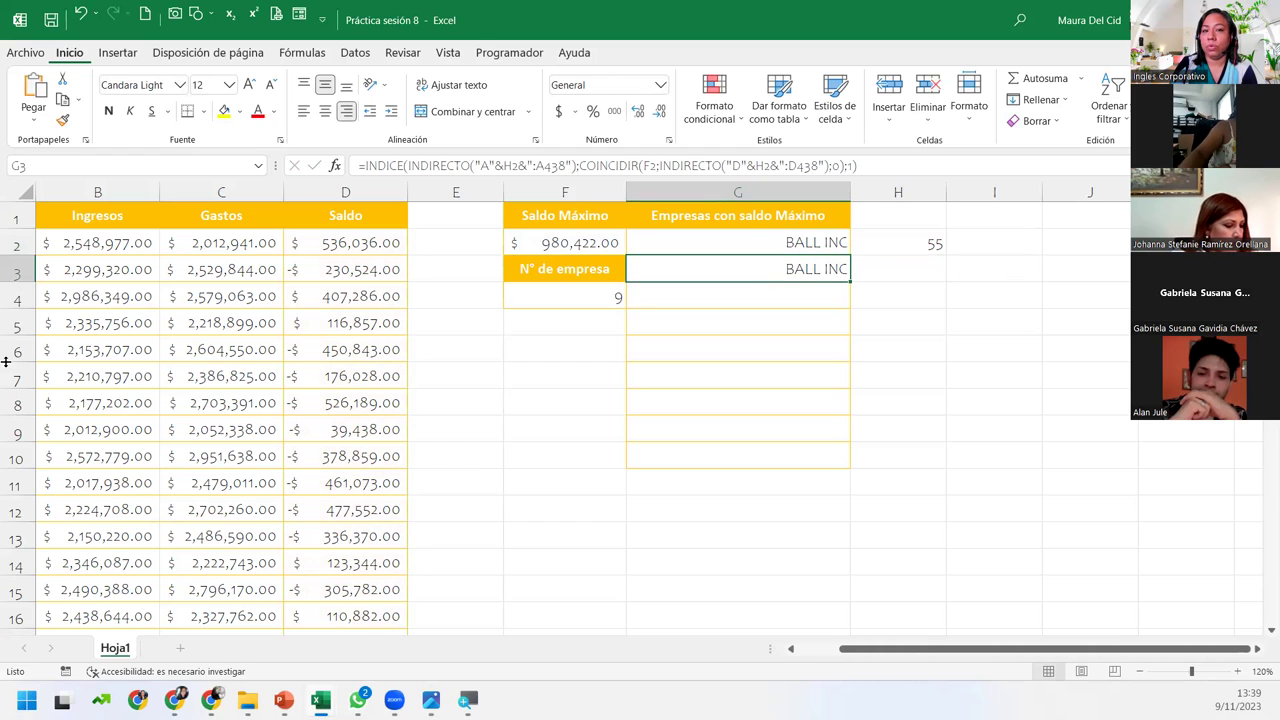
key("F2")
key("Escape")
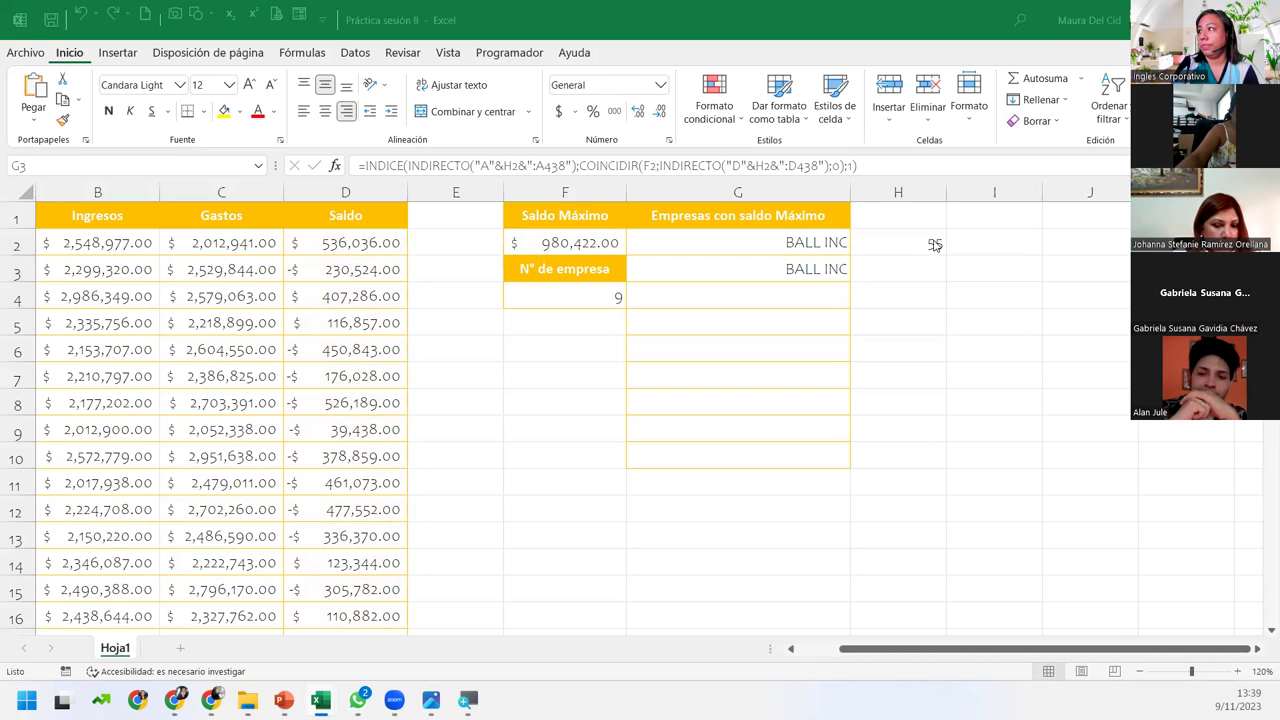
Add a +2 offset so H2 reads =COINCIDIR(F2;Saldo;0)+2
double_click(934, 244)
key("ctrl+v")
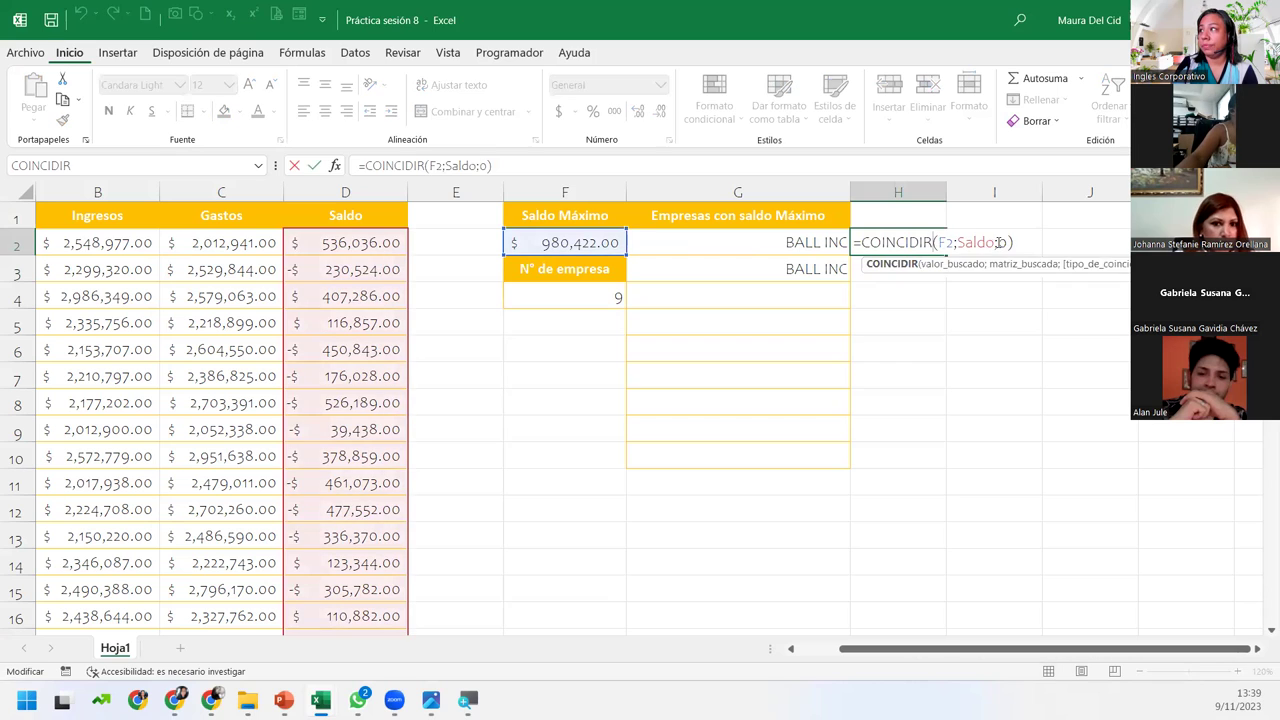
left_click(1013, 243)
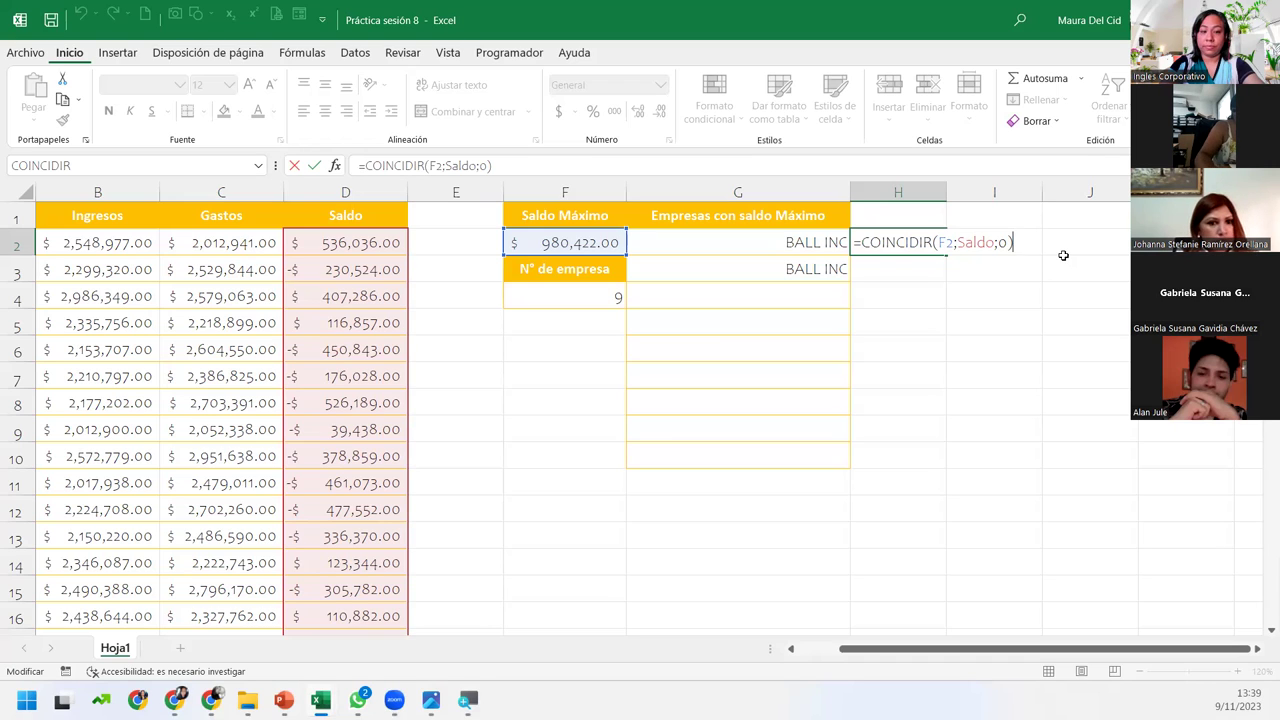
type("+2")
key("Return")
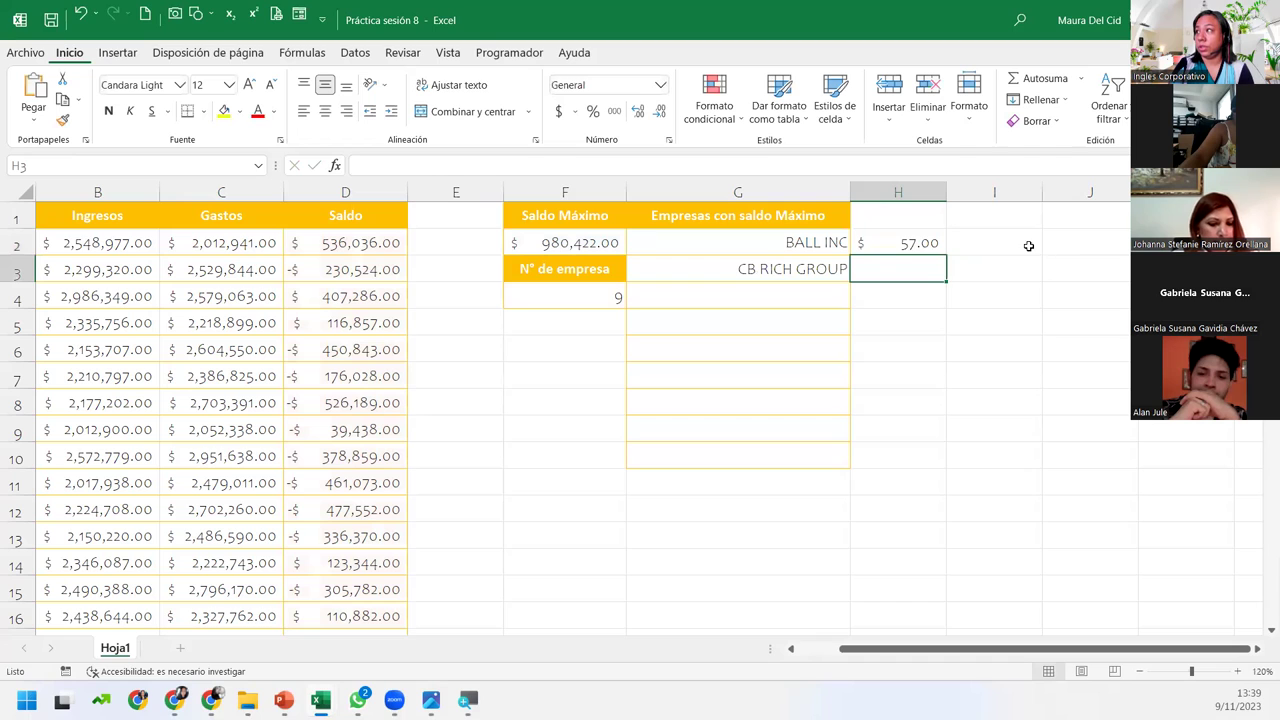
Format column H as Número with no decimal places
left_click(910, 240)
left_click(910, 188)
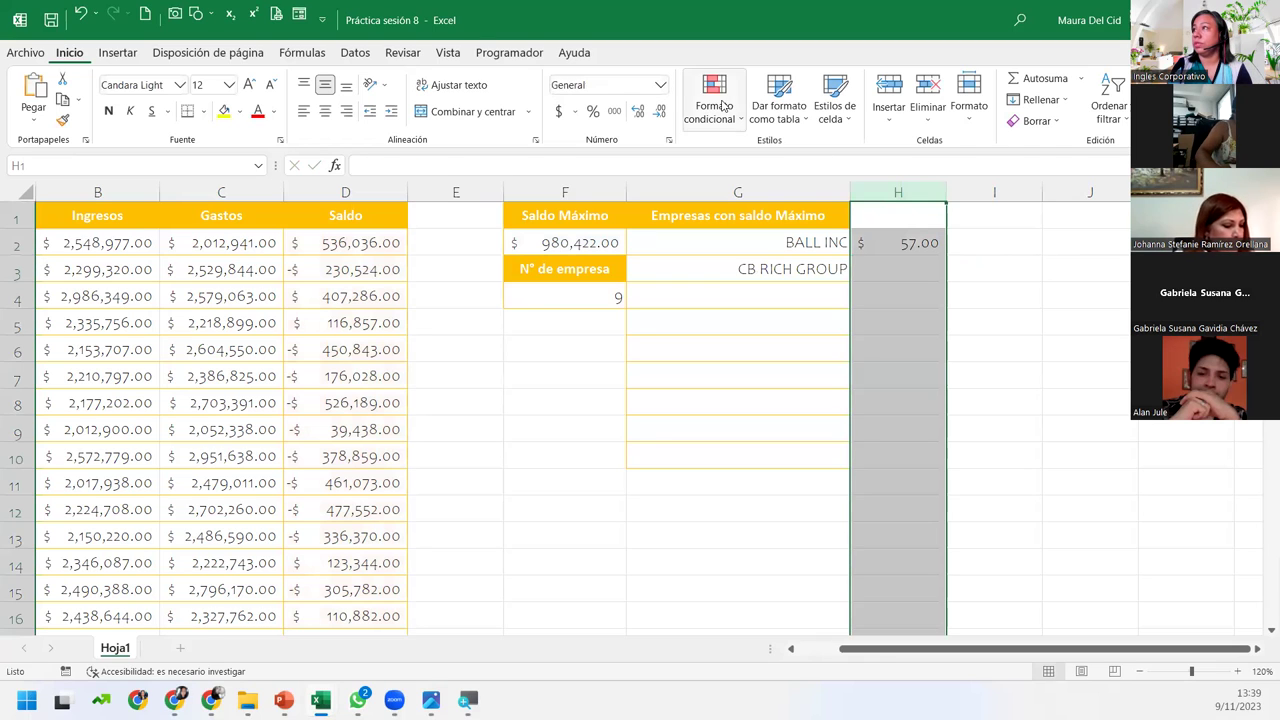
left_click(660, 85)
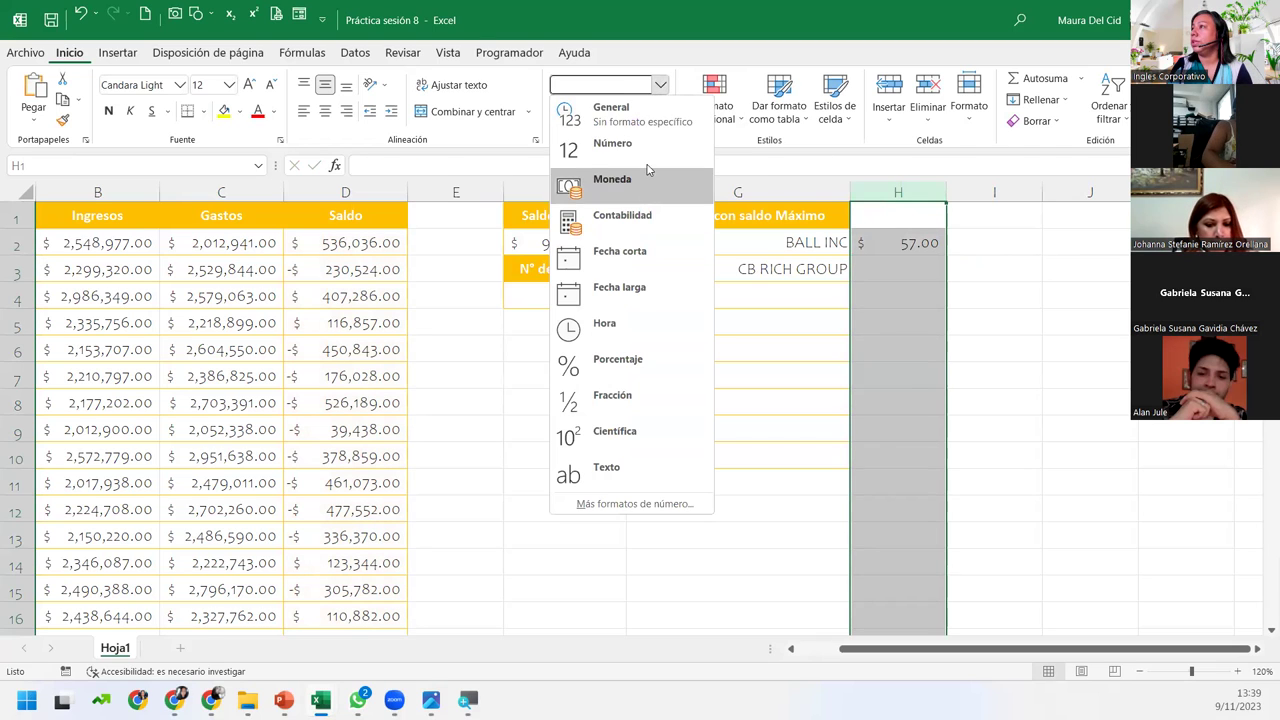
left_click(646, 160)
left_click(661, 113)
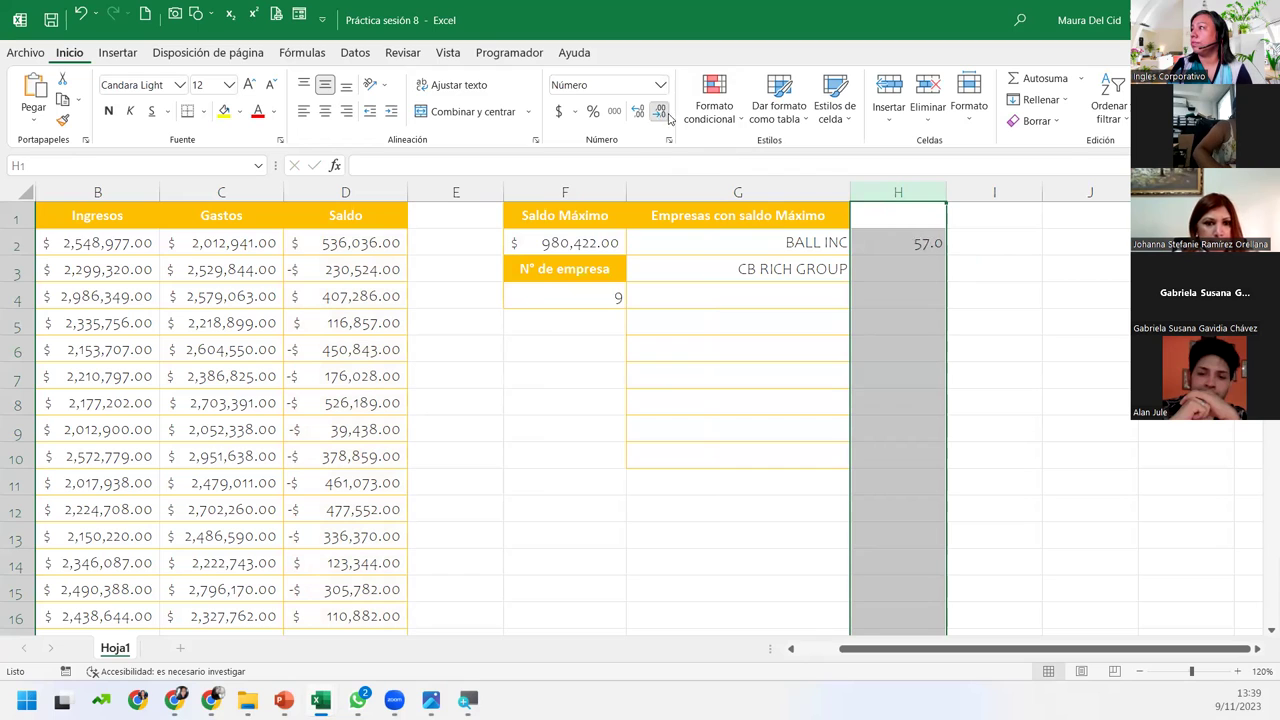
Recheck H2's formula showing 57 and G3's CB RICH GROUP result
double_click(930, 250)
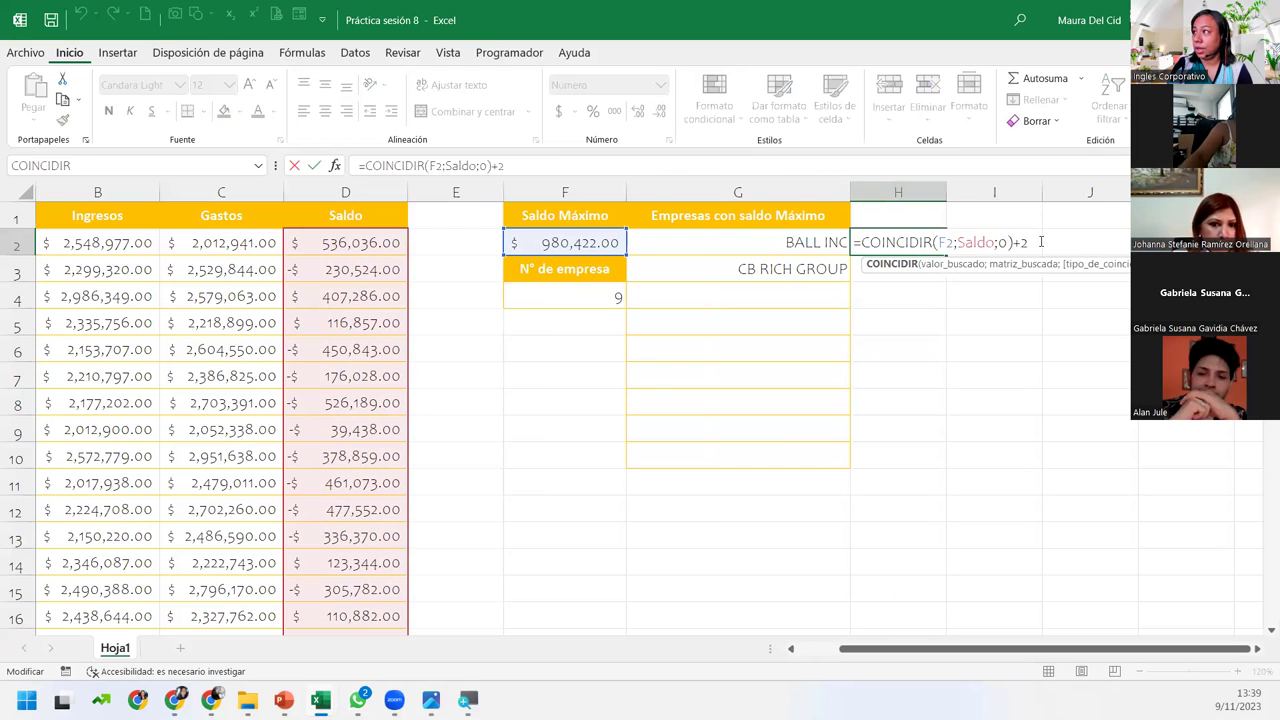
left_click(1040, 242)
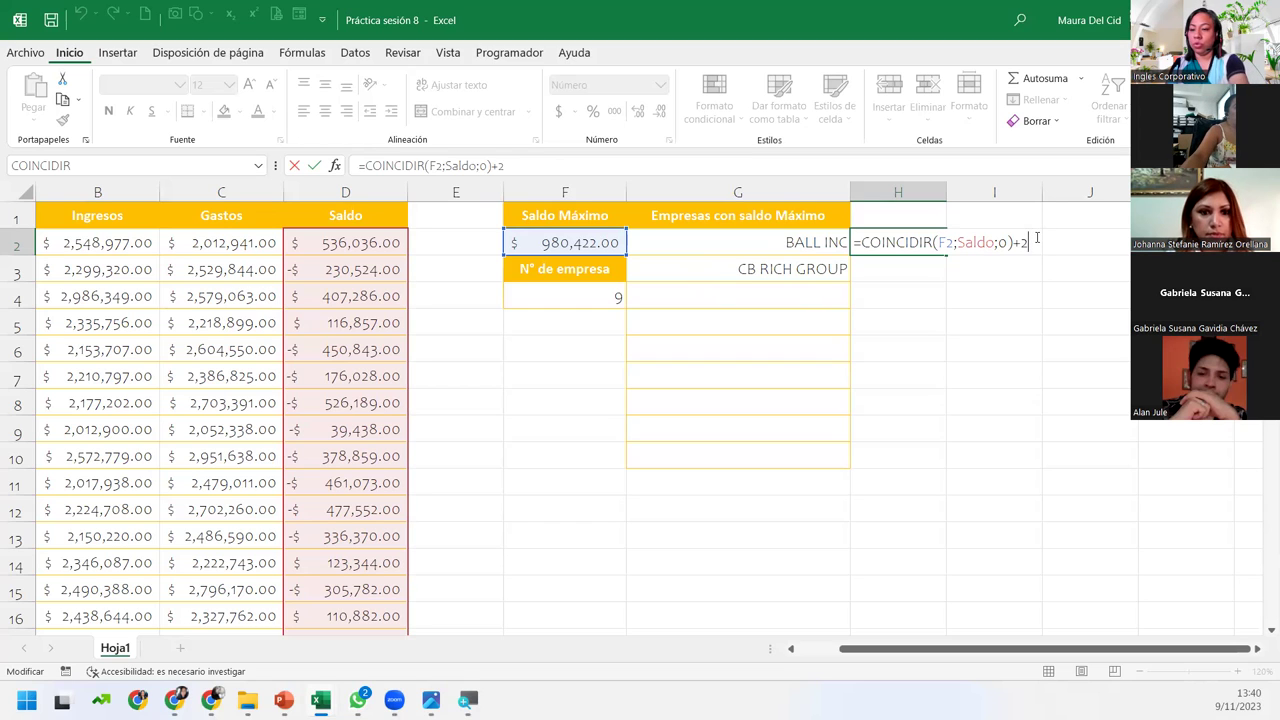
key("Return")
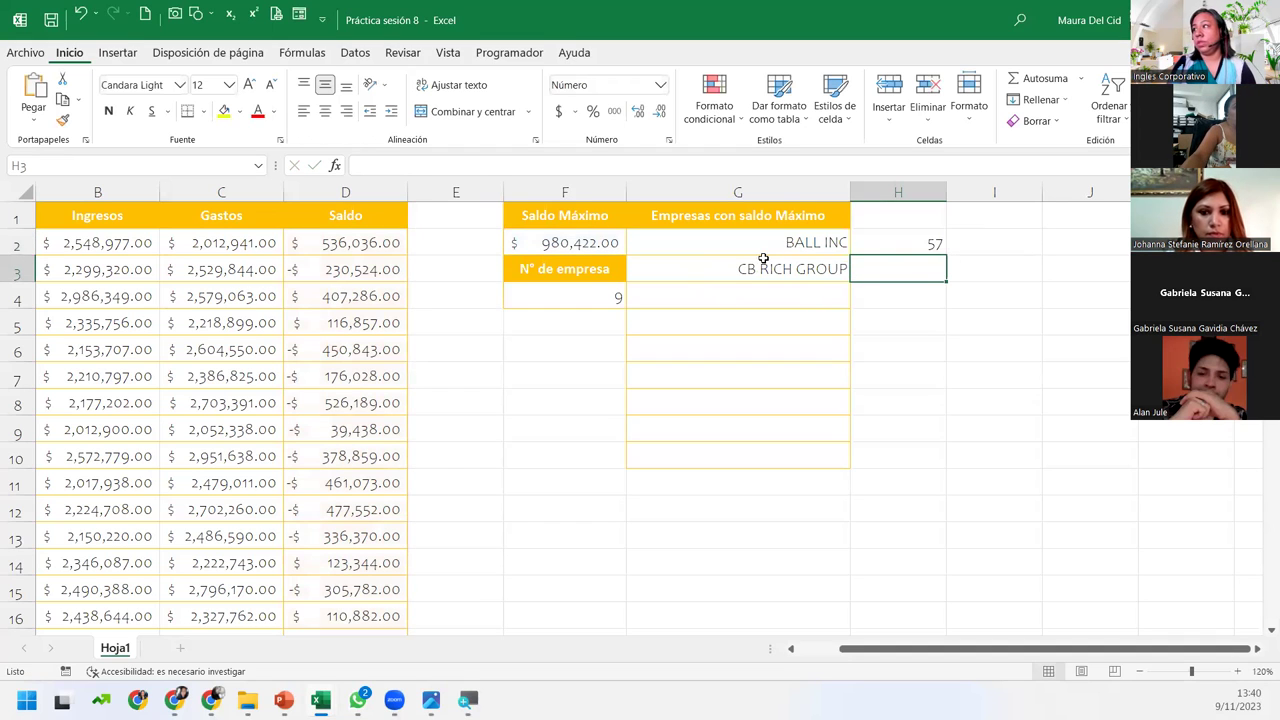
left_click(750, 263)
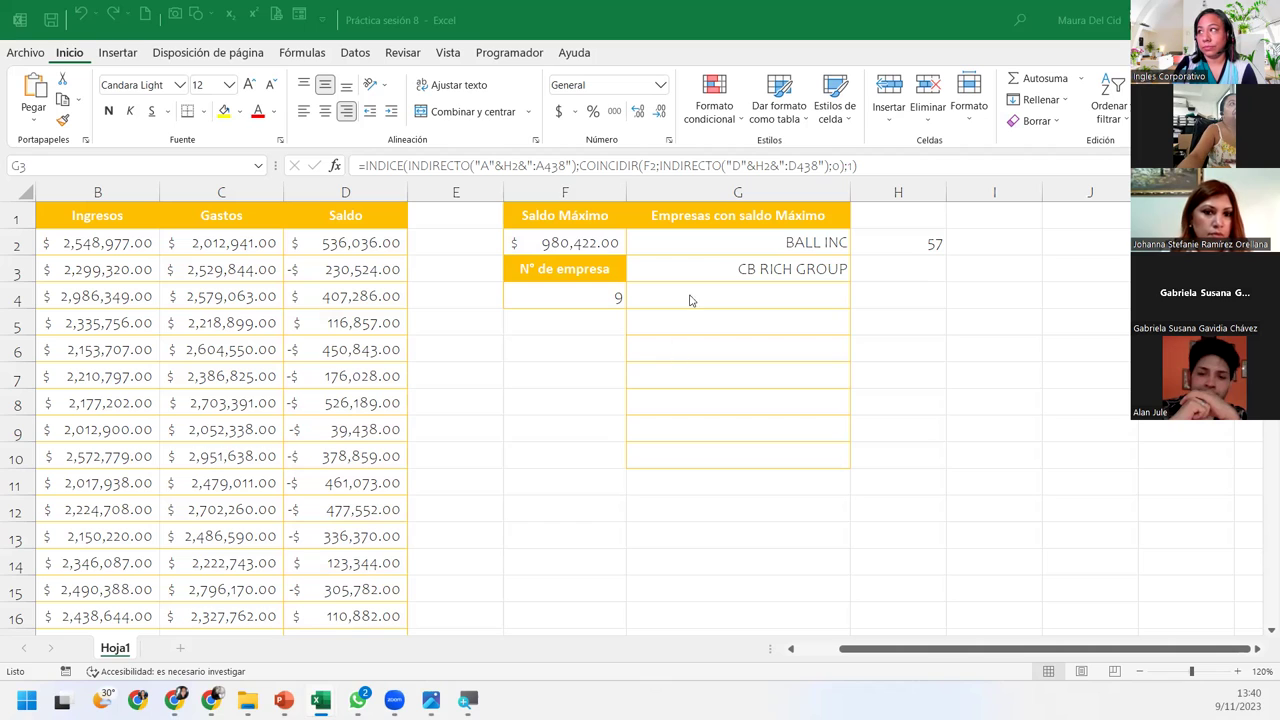
Select G3's CB RICH GROUP result, then scroll down the company list
left_click(740, 261)
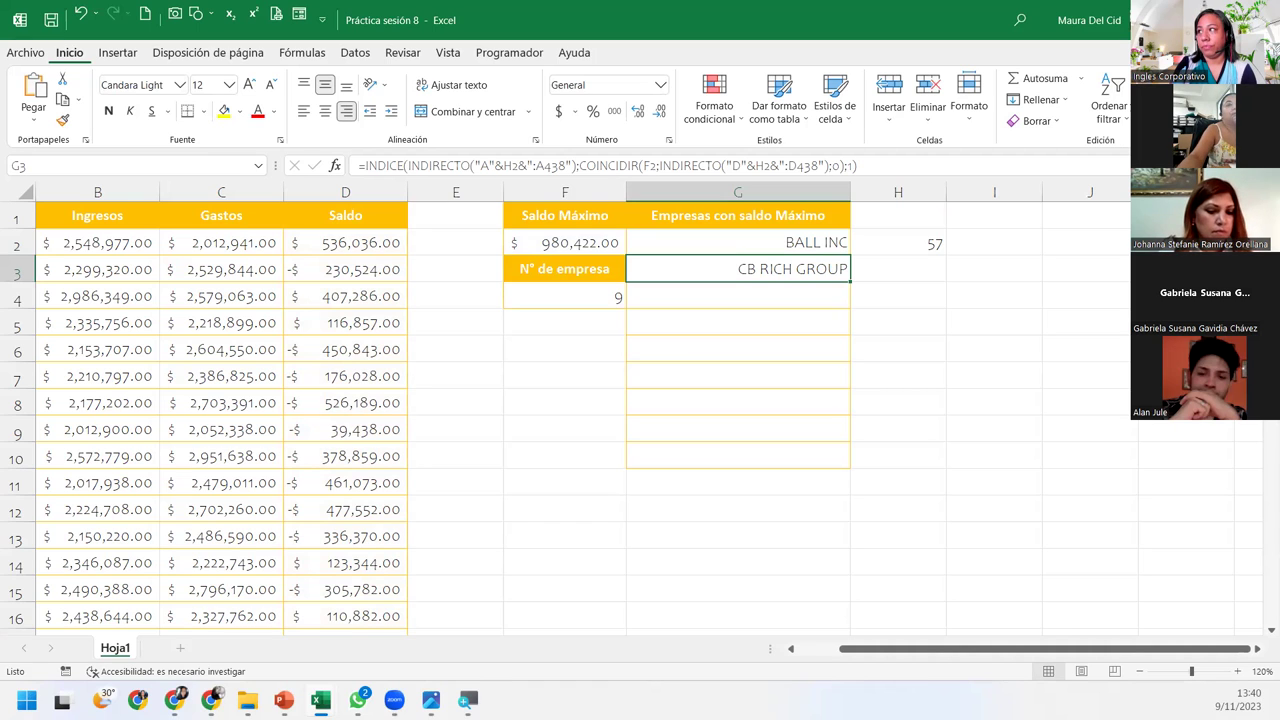
left_click(878, 265)
left_click(766, 271)
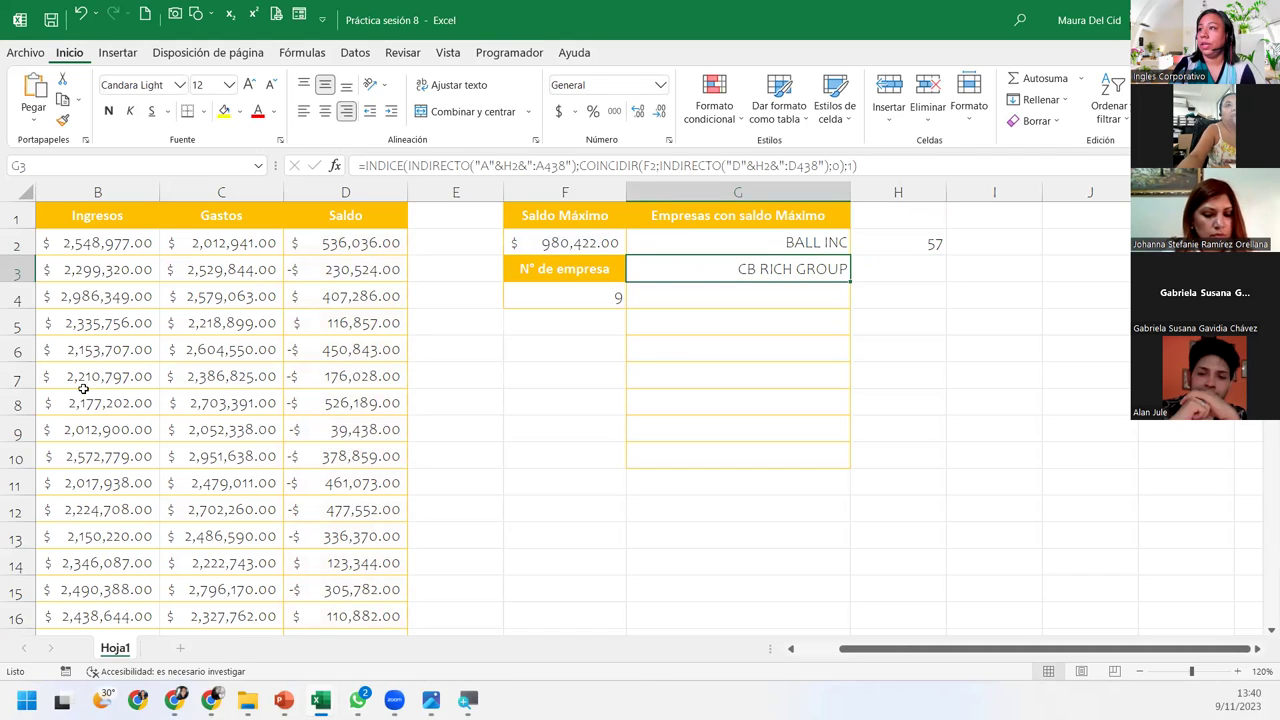
left_click_drag(893, 651, 775, 651)
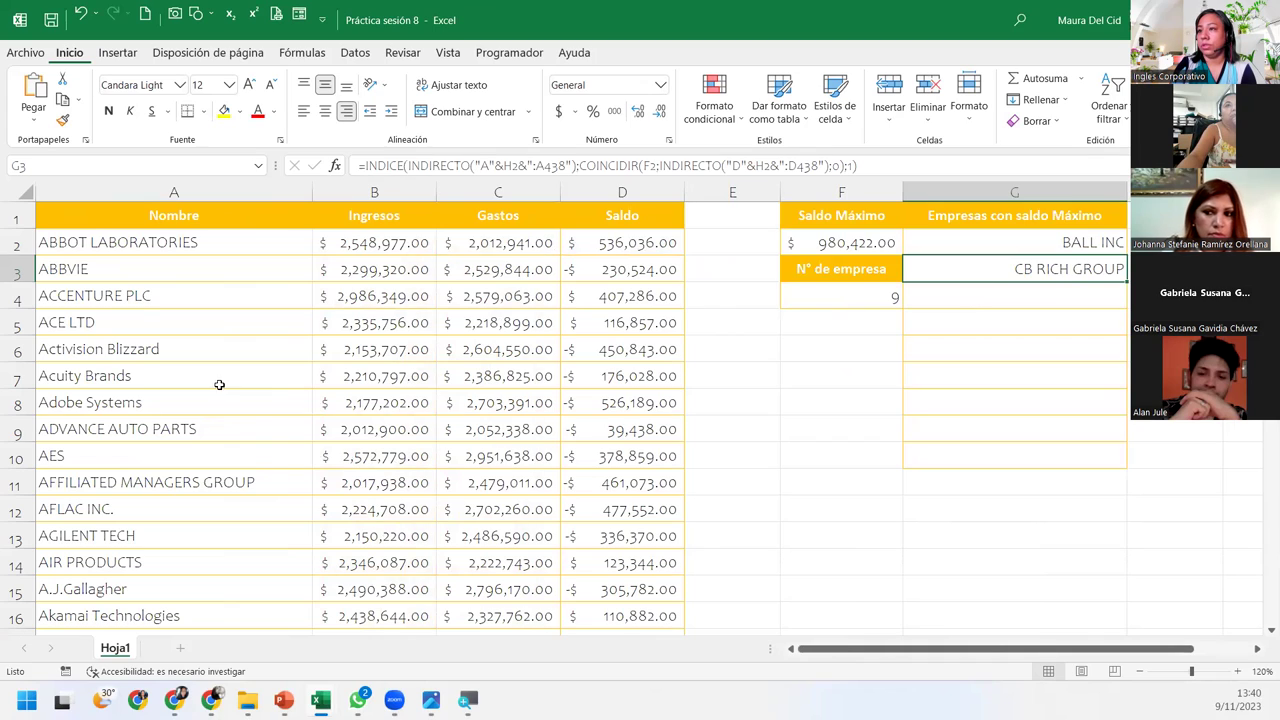
scroll(180, 387, "down", 14)
scroll(180, 387, "down", 6)
scroll(180, 387, "down", 6)
scroll(183, 396, "down", 2)
scroll(183, 396, "up", 5)
Fill rows 81–82 in yellow and select CB RICH GROUP in row 81
mouse_move(71, 507)
left_mouse_down()
mouse_move(673, 563)
mouse_move(676, 537)
left_mouse_up()
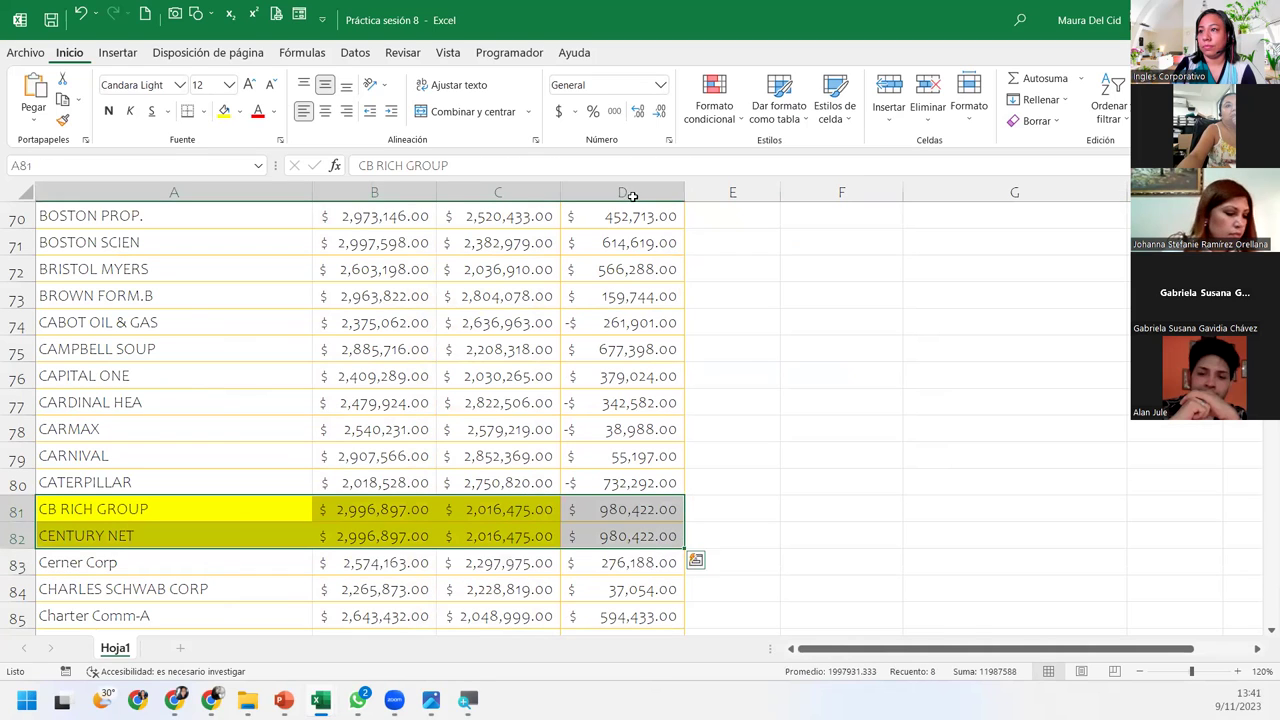
left_click(224, 111)
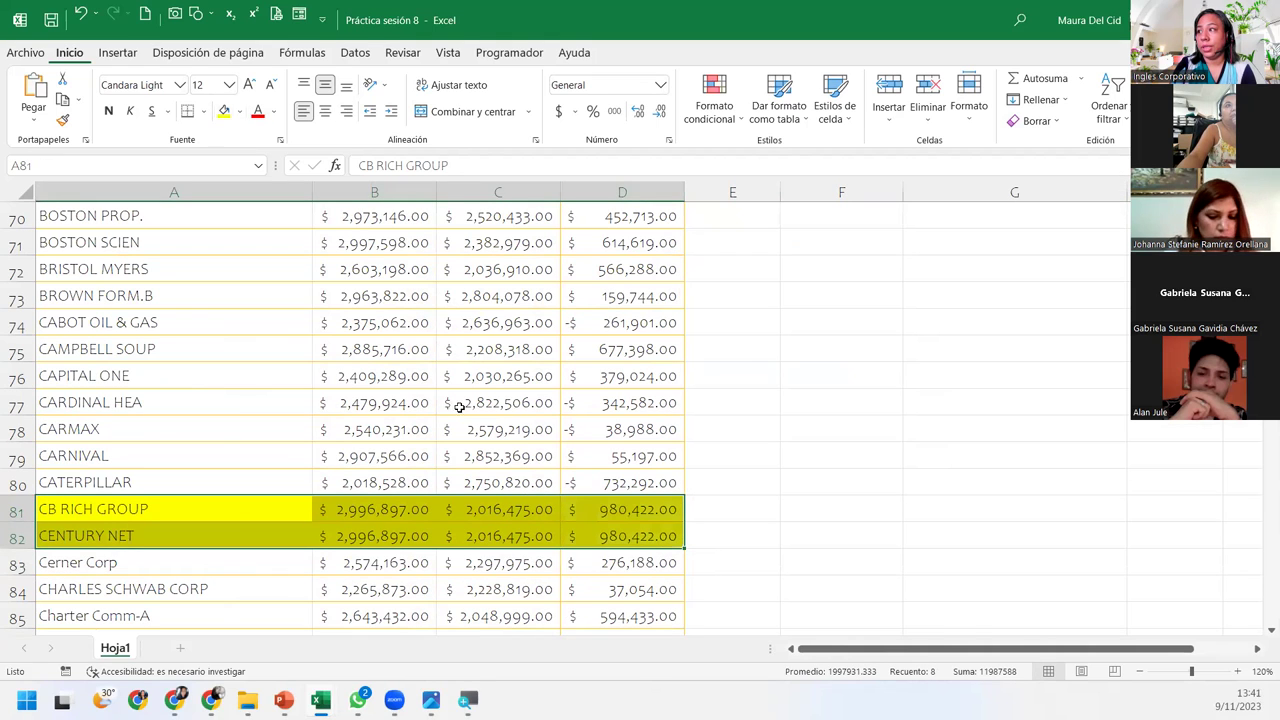
left_click(587, 513)
left_click(202, 505)
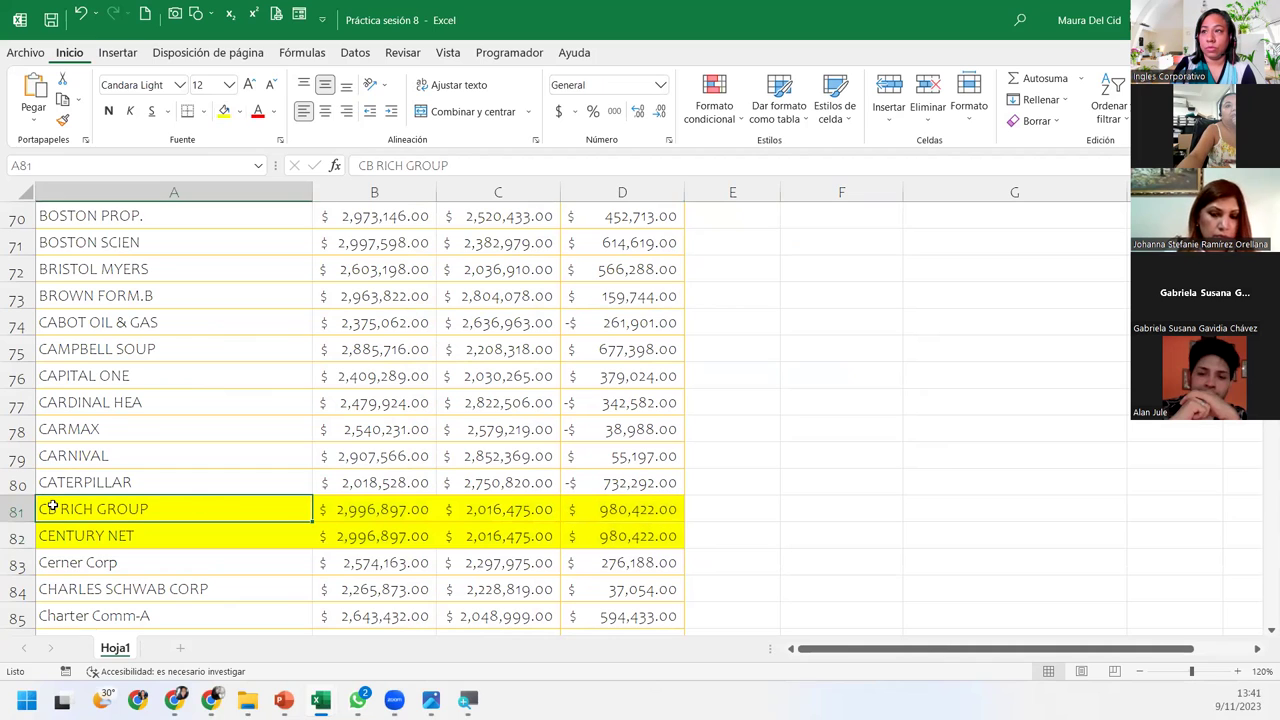
left_click(13, 511)
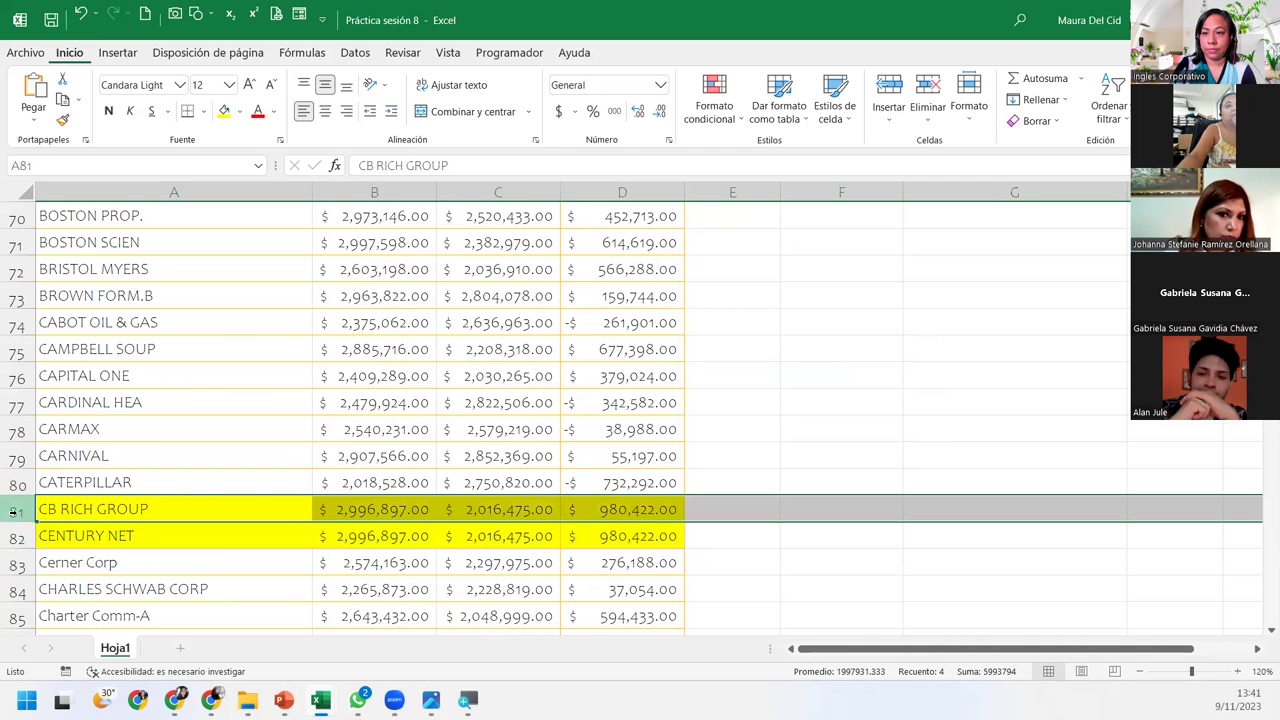
left_click(162, 512)
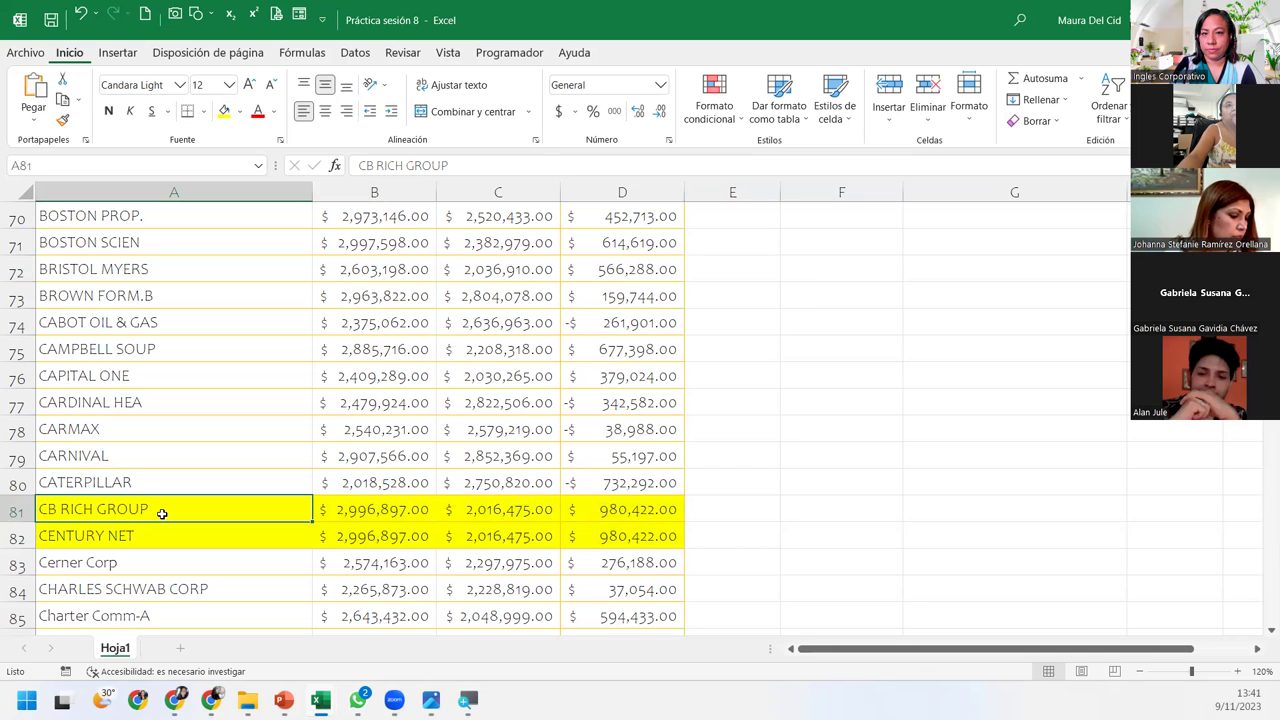
Scroll back to the top and select the CB RICH GROUP result in G3
scroll(840, 467, "up", 8)
scroll(840, 467, "up", 7)
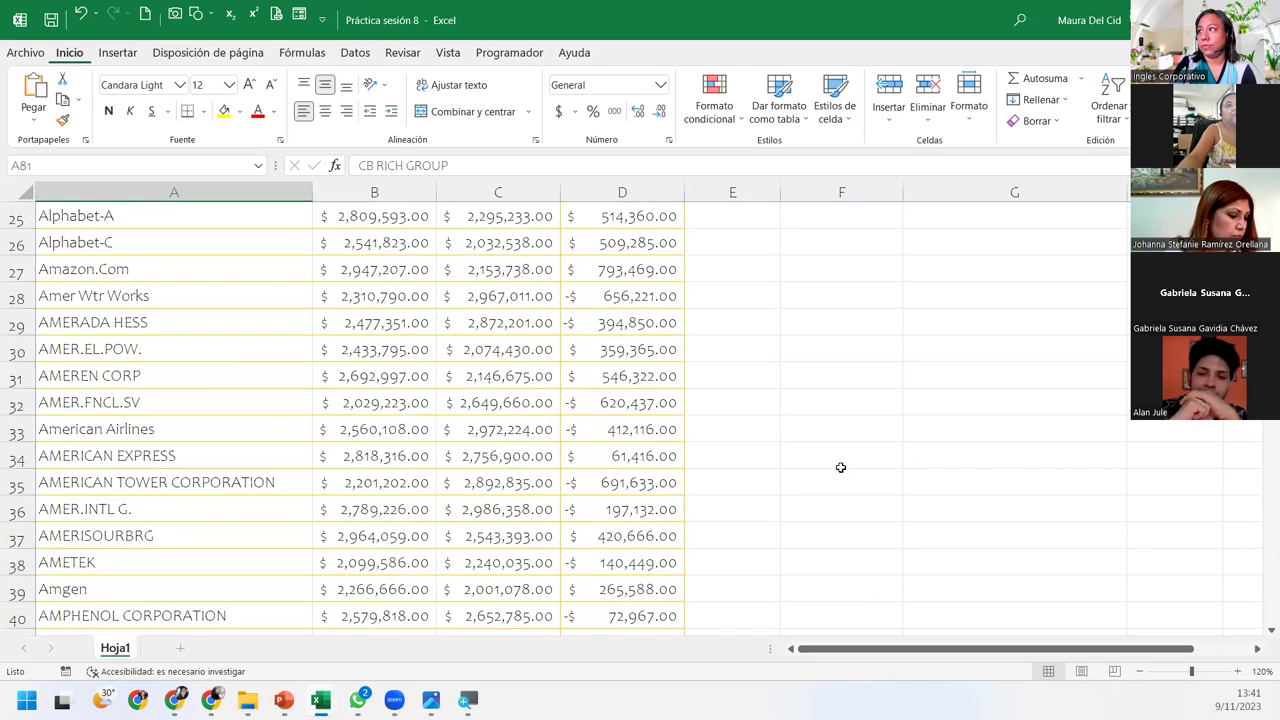
scroll(840, 467, "up", 8)
left_click(1040, 267)
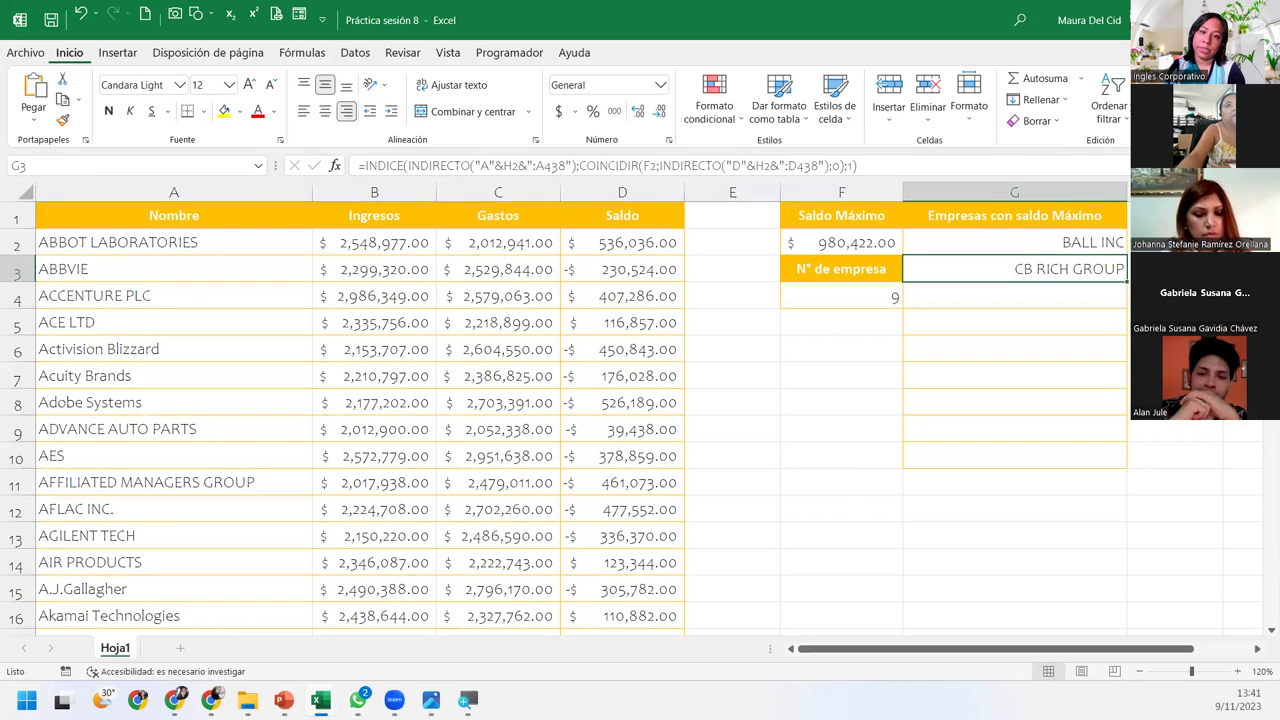
key("alt+Tab")
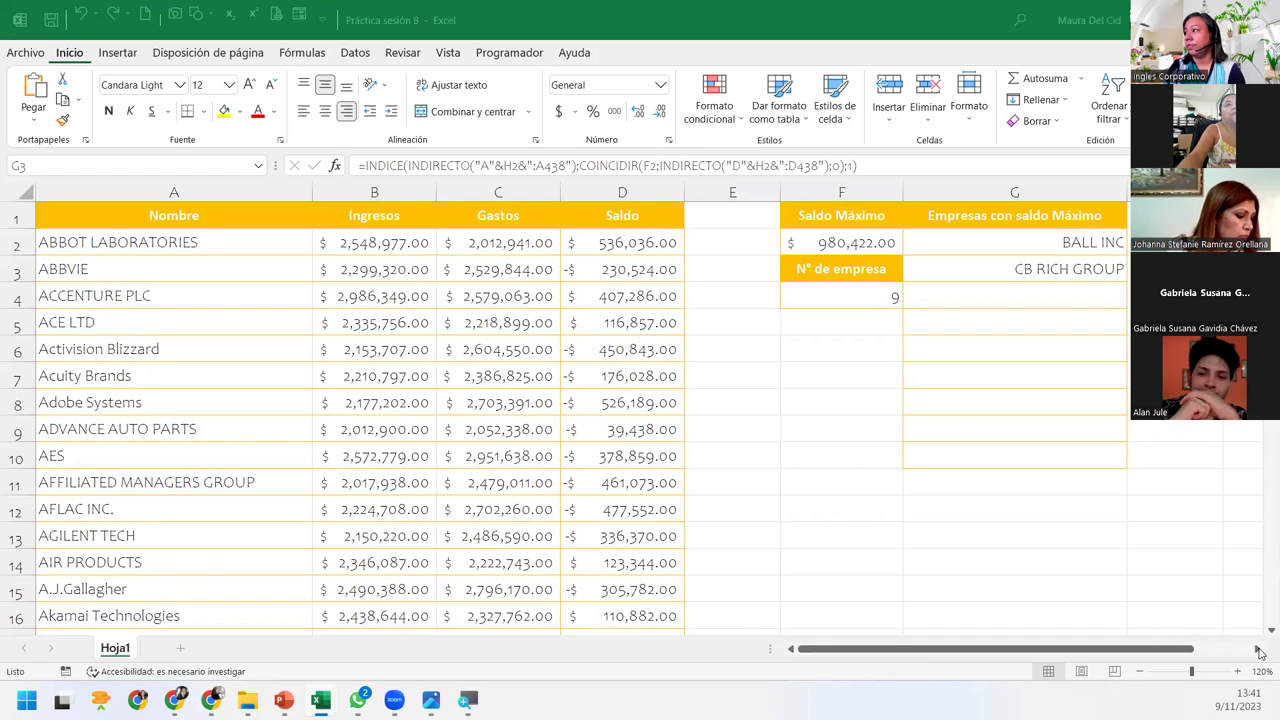
Enter the heading 'Posición de la Empresa en la tabla' in H1
left_click(1259, 652)
left_click(672, 243)
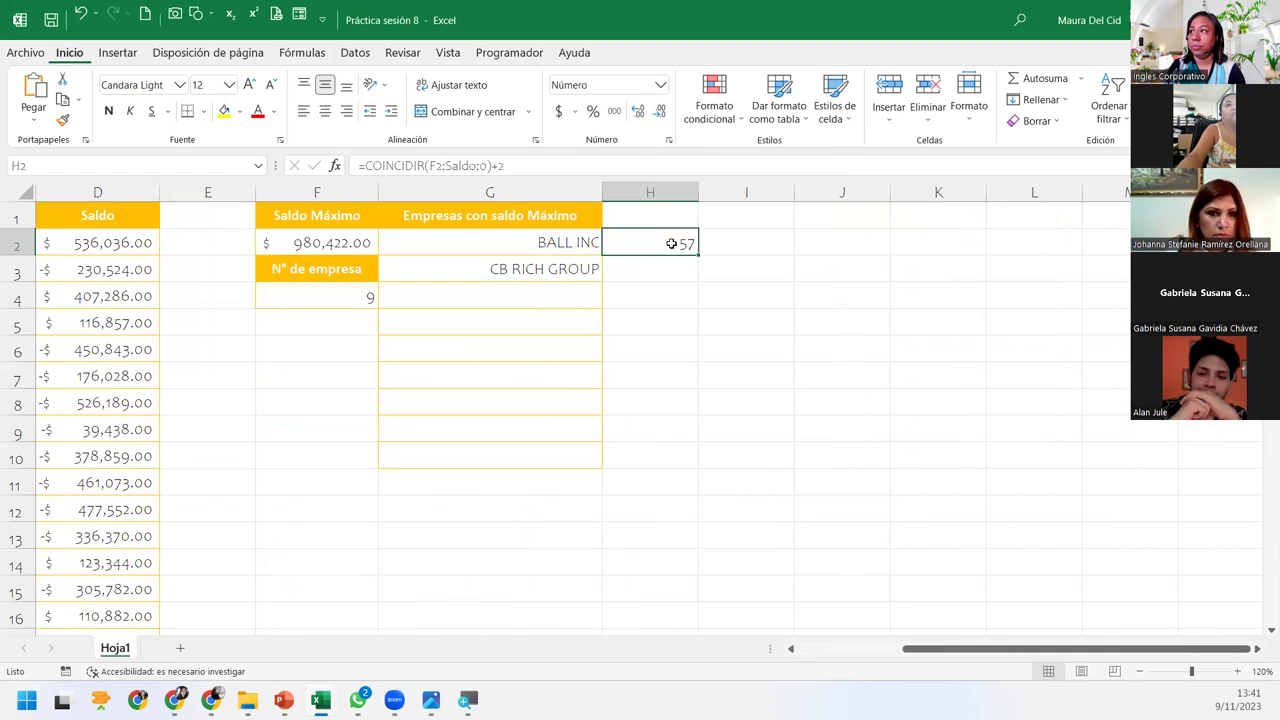
left_click(663, 210)
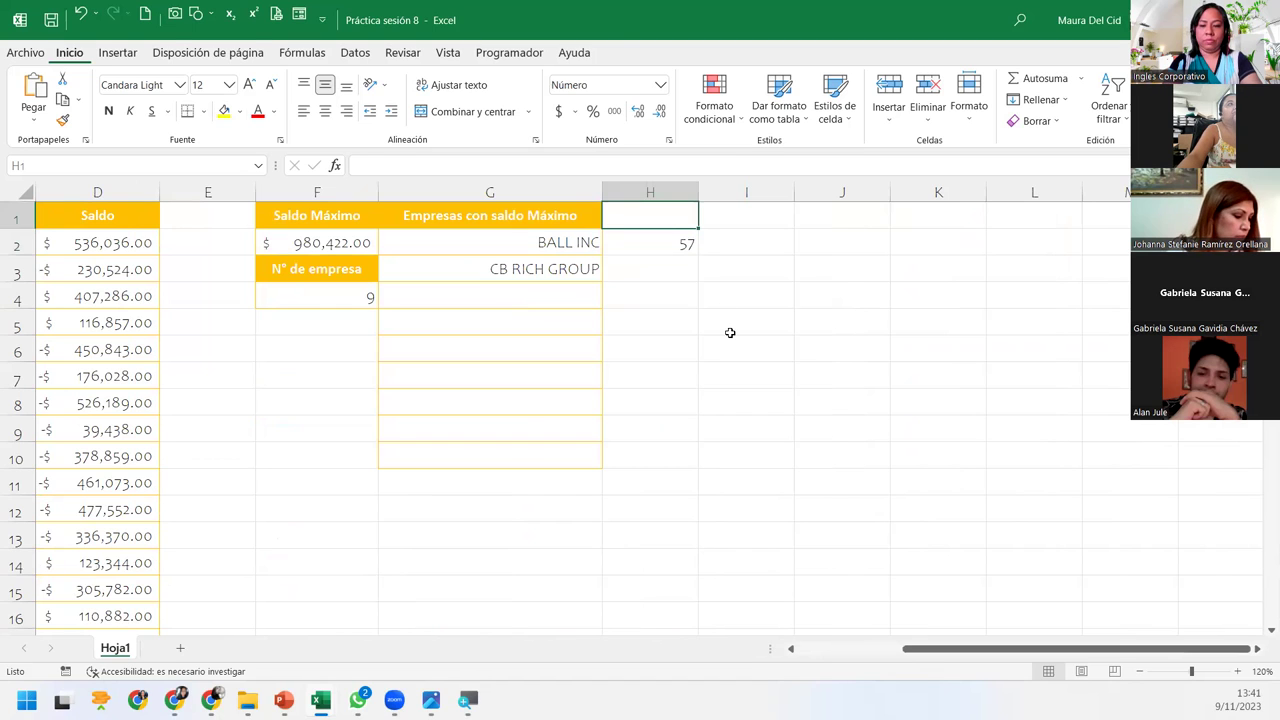
type("Posición de l")
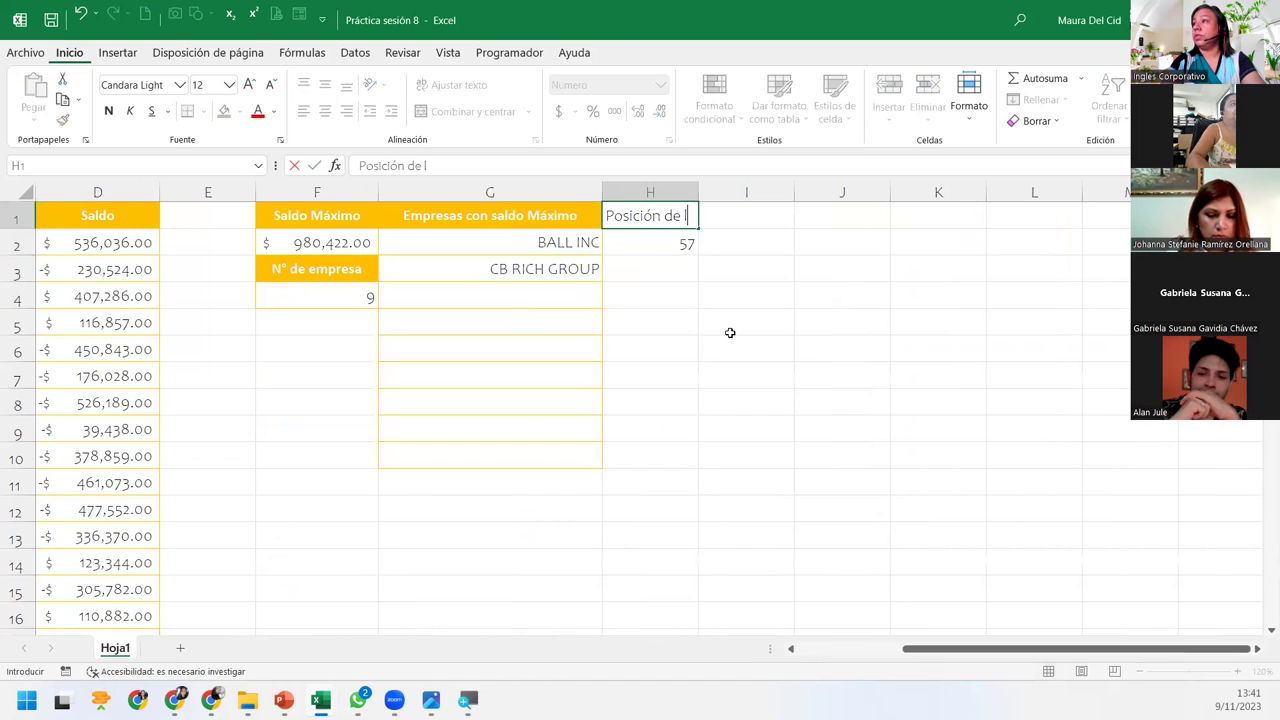
type("a EMpre")
key("BackSpace")
type("EMpresa en la tabla")
key("Return")
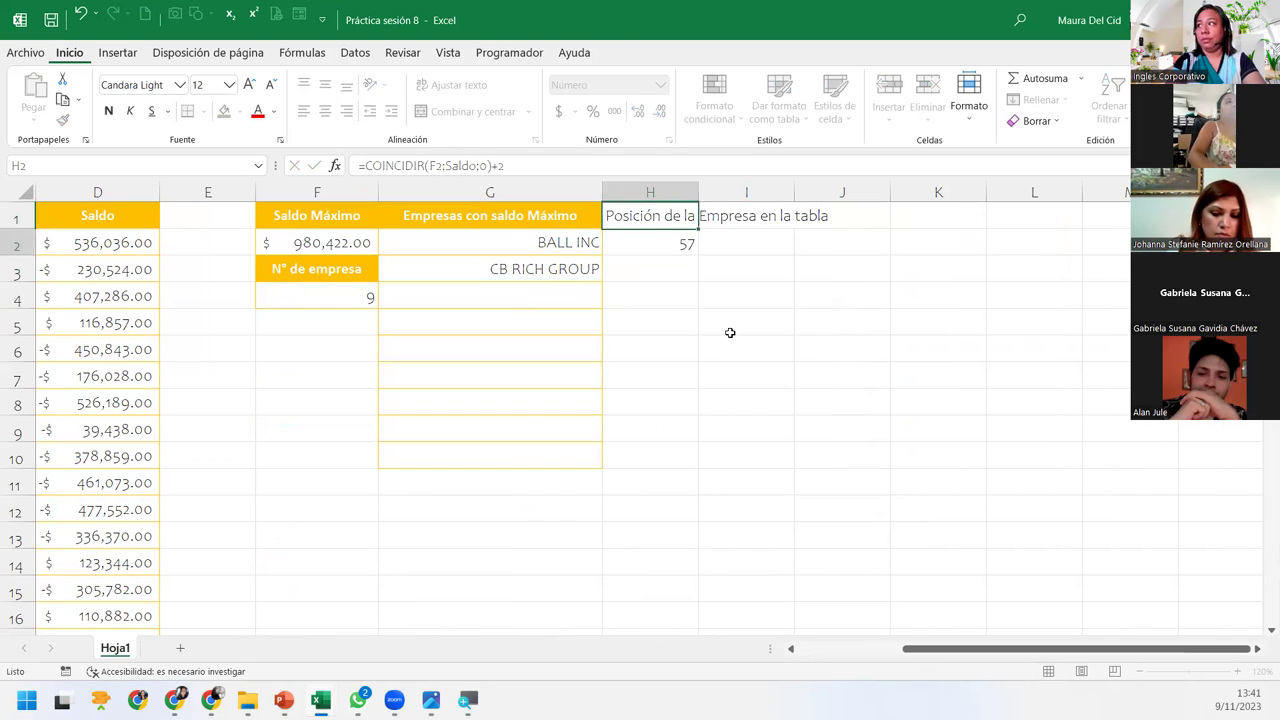
Review the contents of H1, H2, H3, G2 and G3
left_click(646, 246)
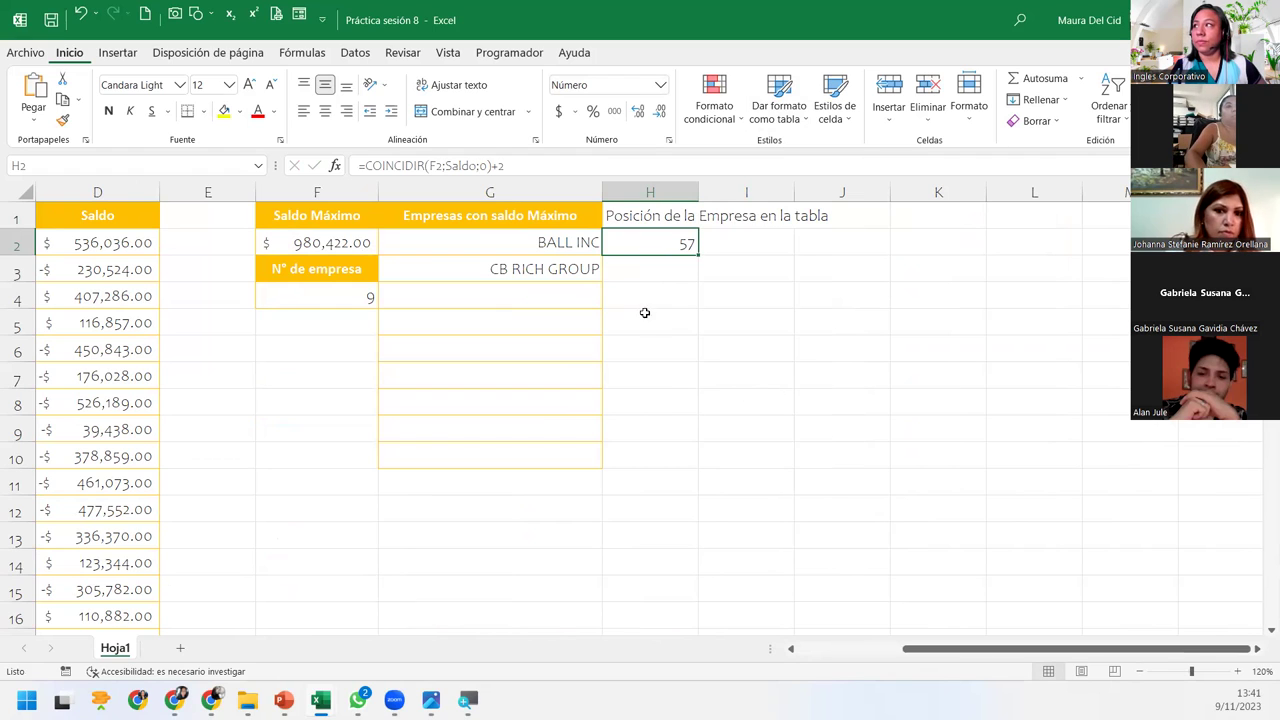
left_click(655, 217)
left_click(670, 258)
left_click(671, 239)
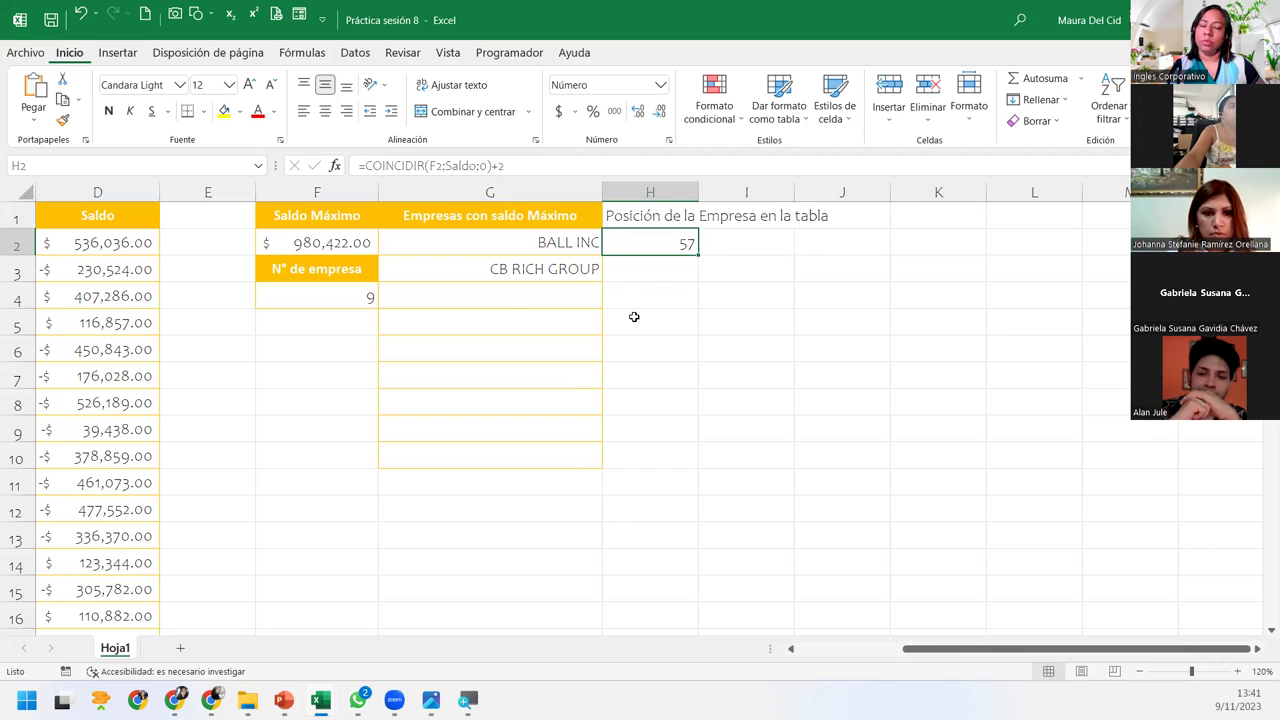
left_click(570, 245)
left_click(533, 263)
left_click(549, 242)
left_click(548, 262)
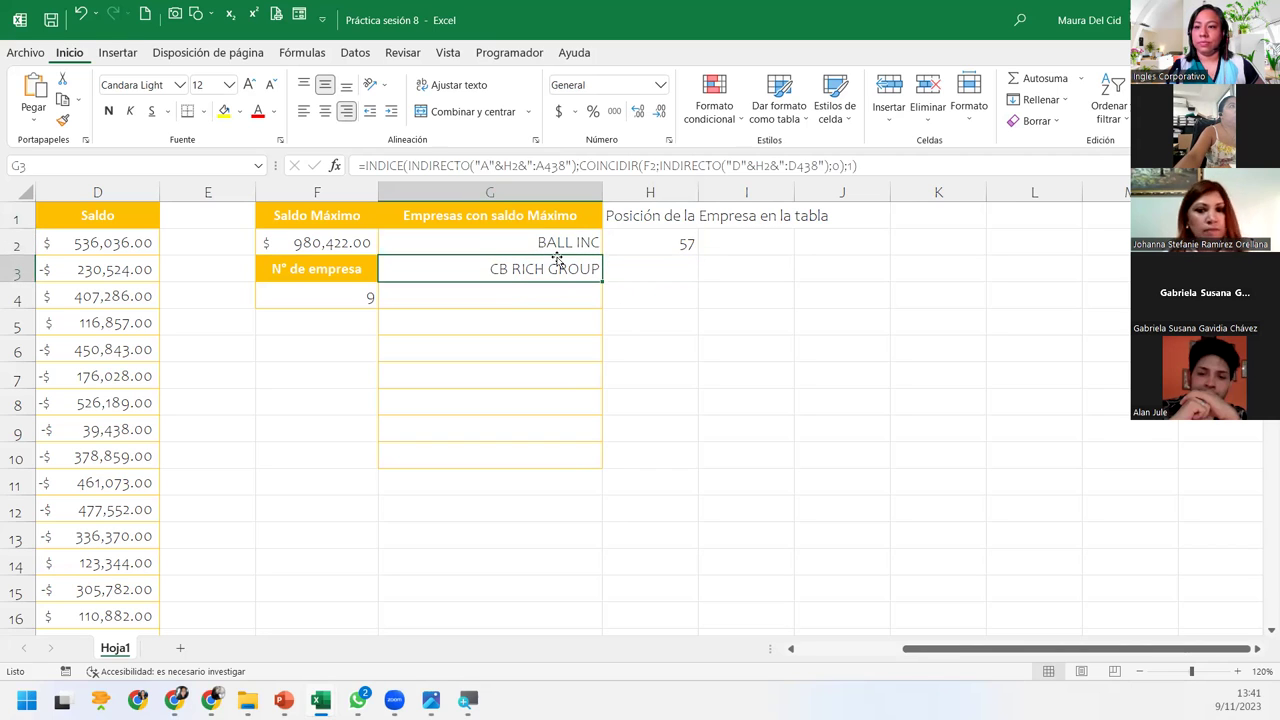
left_click(664, 281)
left_click(676, 242)
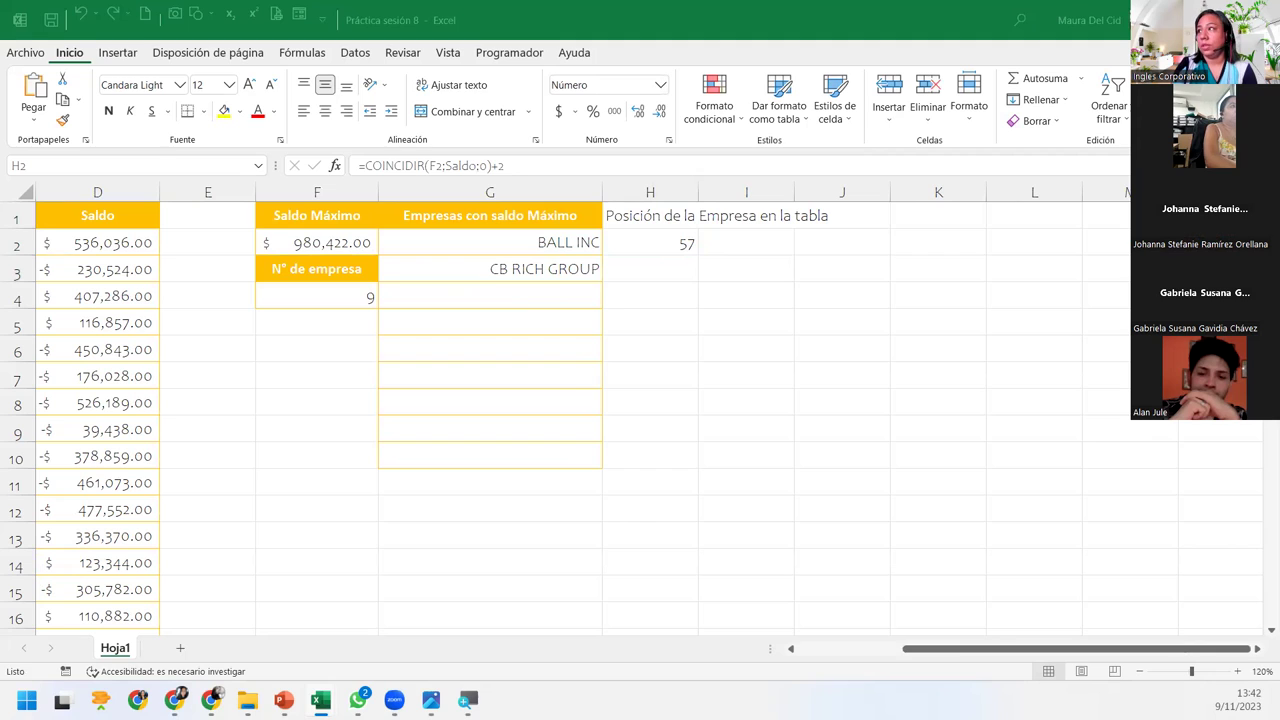
Fill H2's position formula into H3 and inspect its #N/D error
left_click(673, 250)
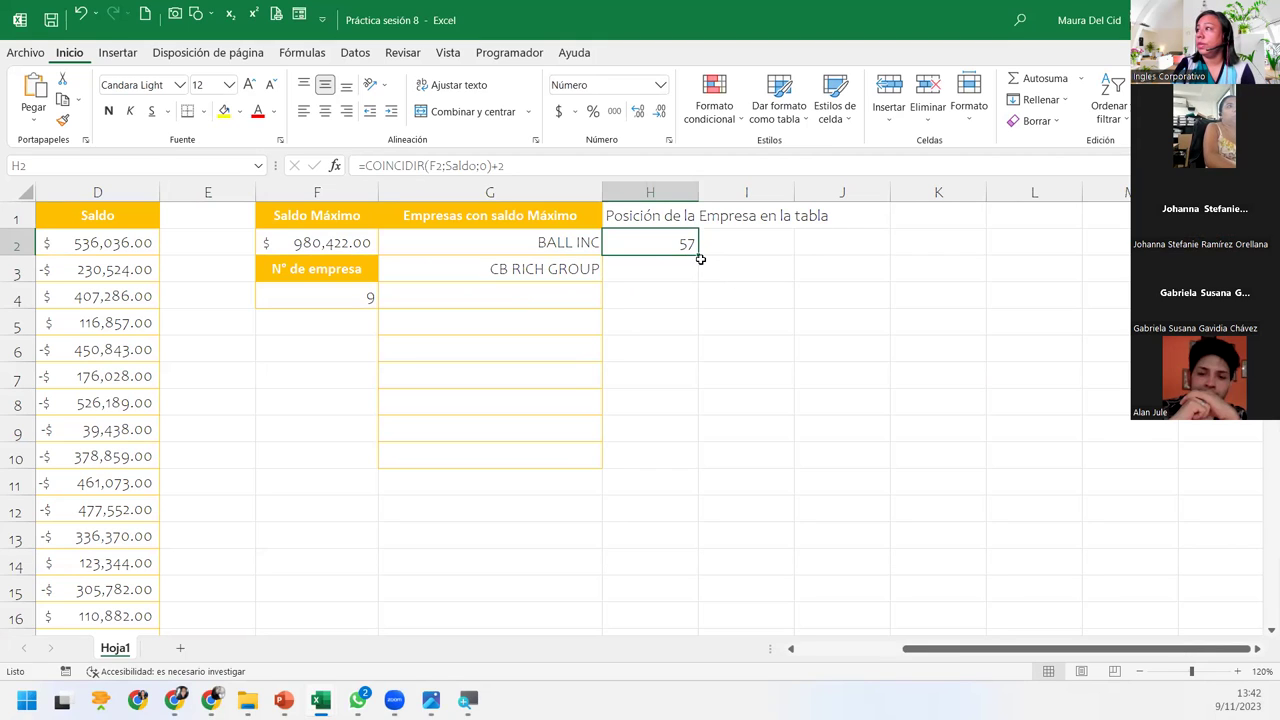
left_click_drag(701, 256, 673, 275)
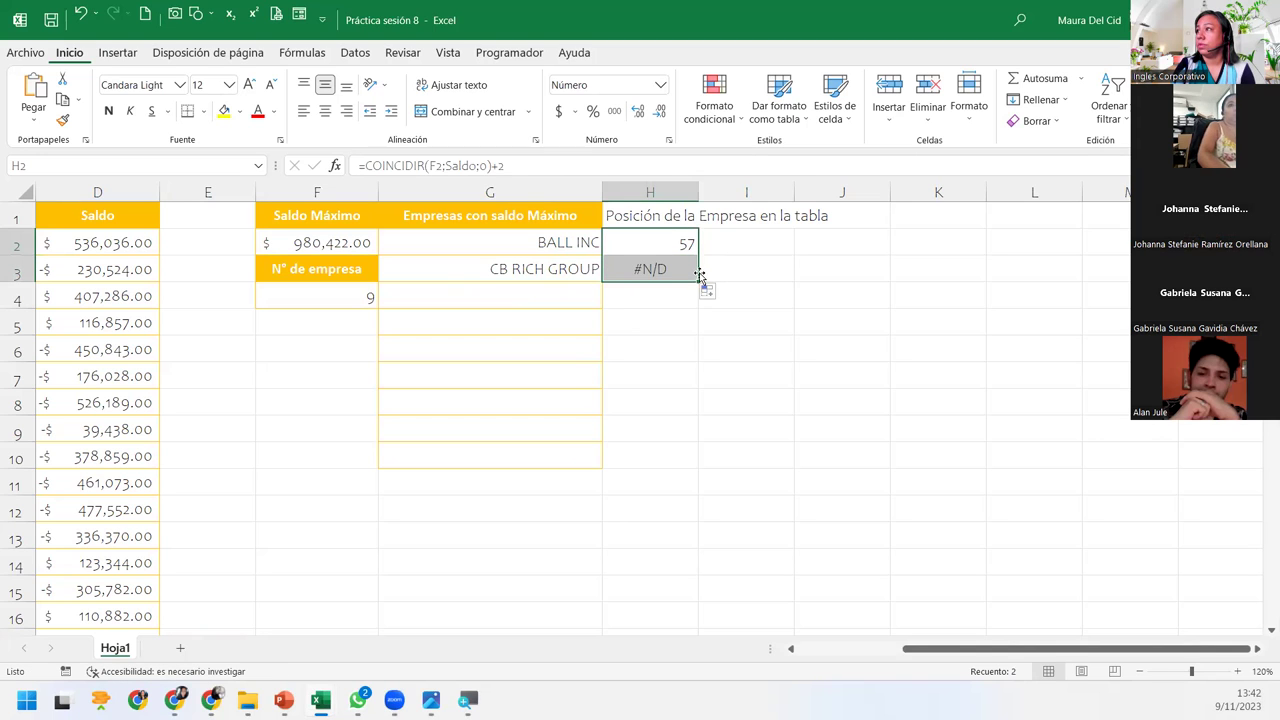
left_click(673, 275)
double_click(665, 272)
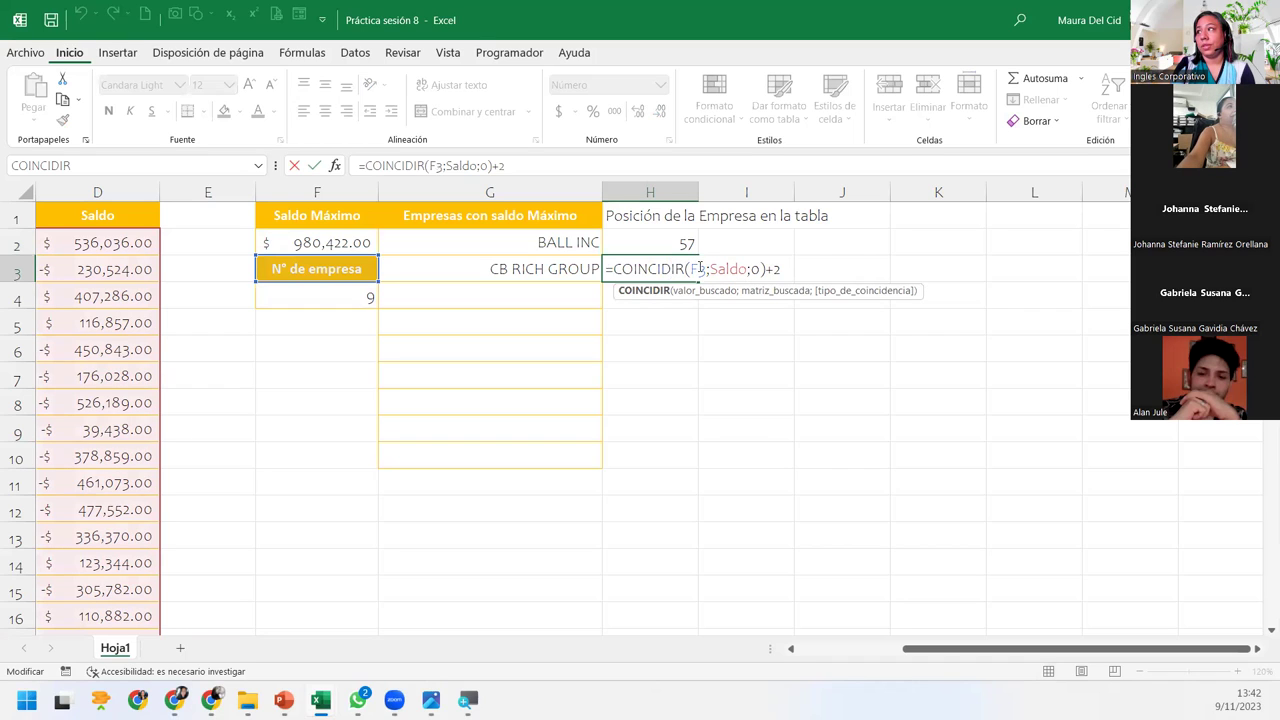
key("Escape")
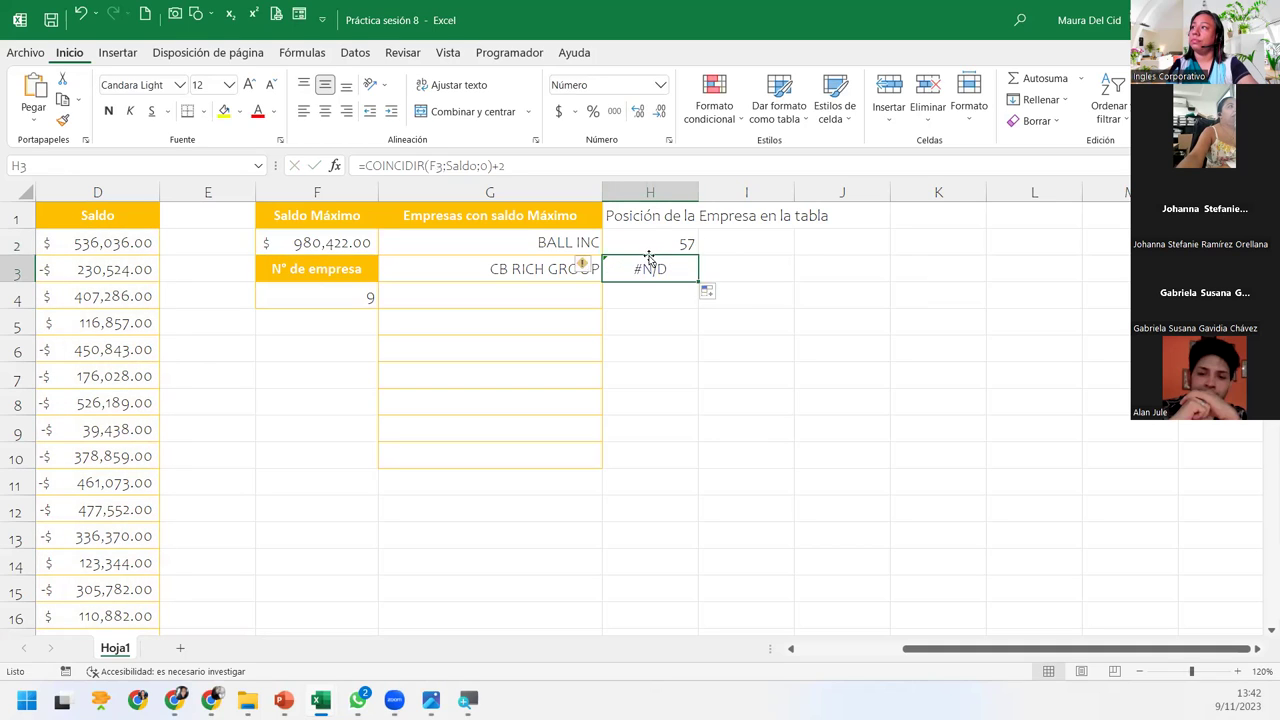
Make the F2 reference in H2's COINCIDIR formula absolute as $F$2
left_click(652, 245)
double_click(657, 243)
left_click(698, 244)
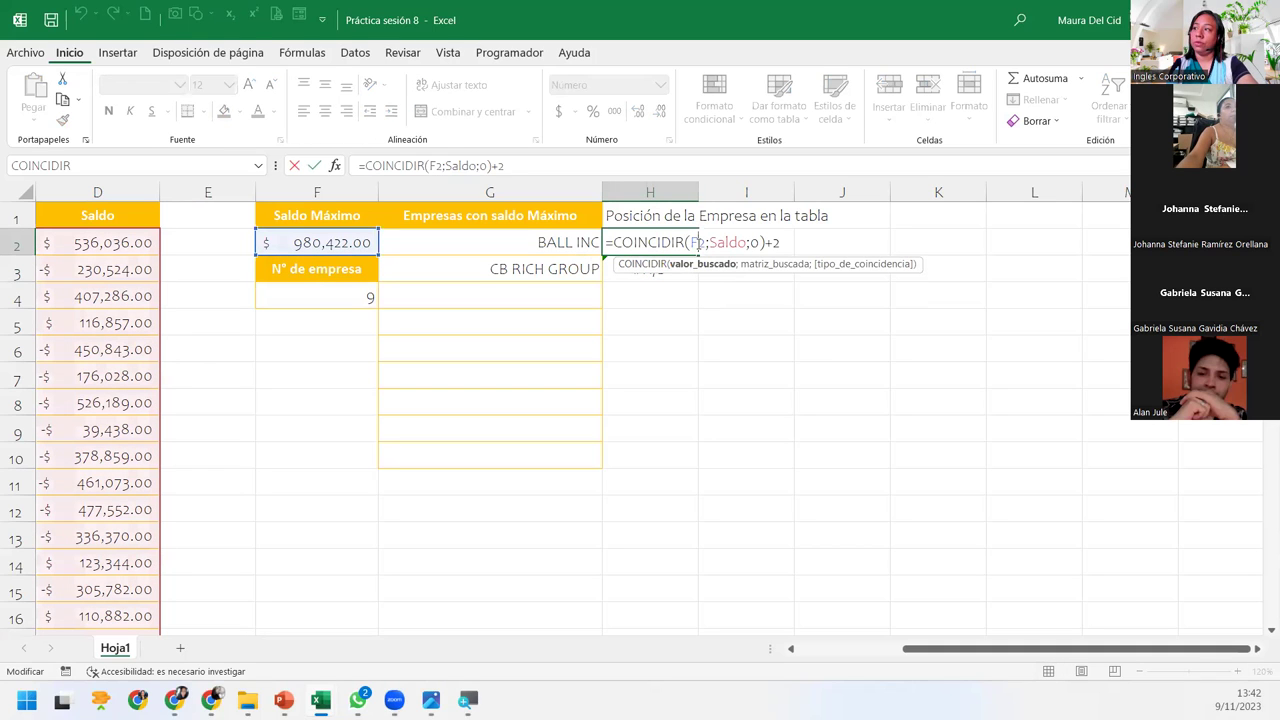
key("F4")
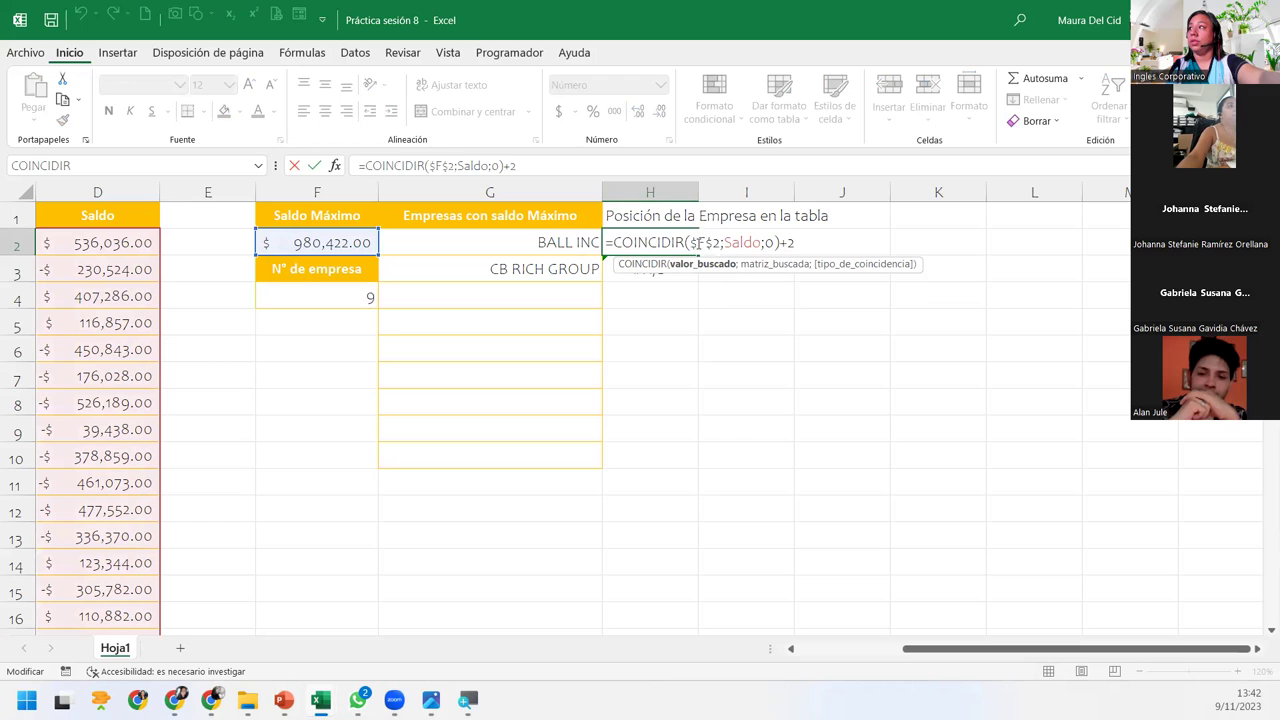
key("Return")
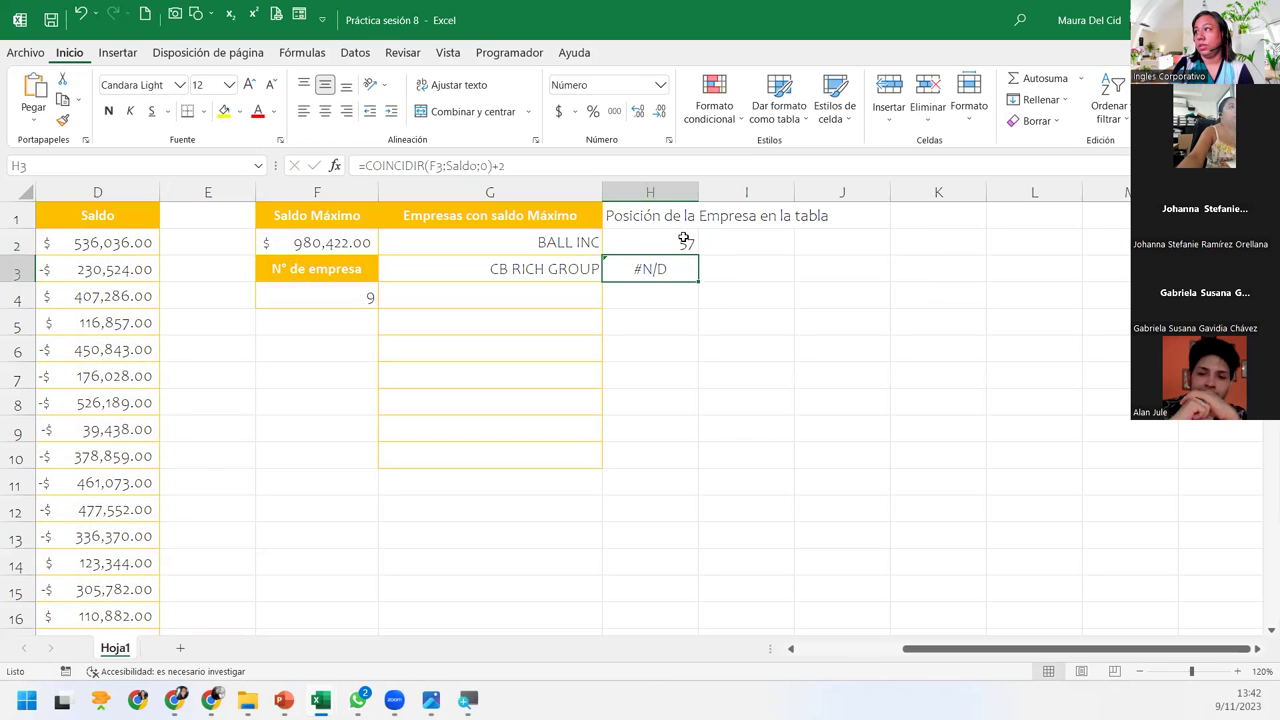
Copy the fixed formula into H3, review its +2, then clear H3 and start a new formula
left_click(684, 240)
left_click_drag(697, 256, 680, 270)
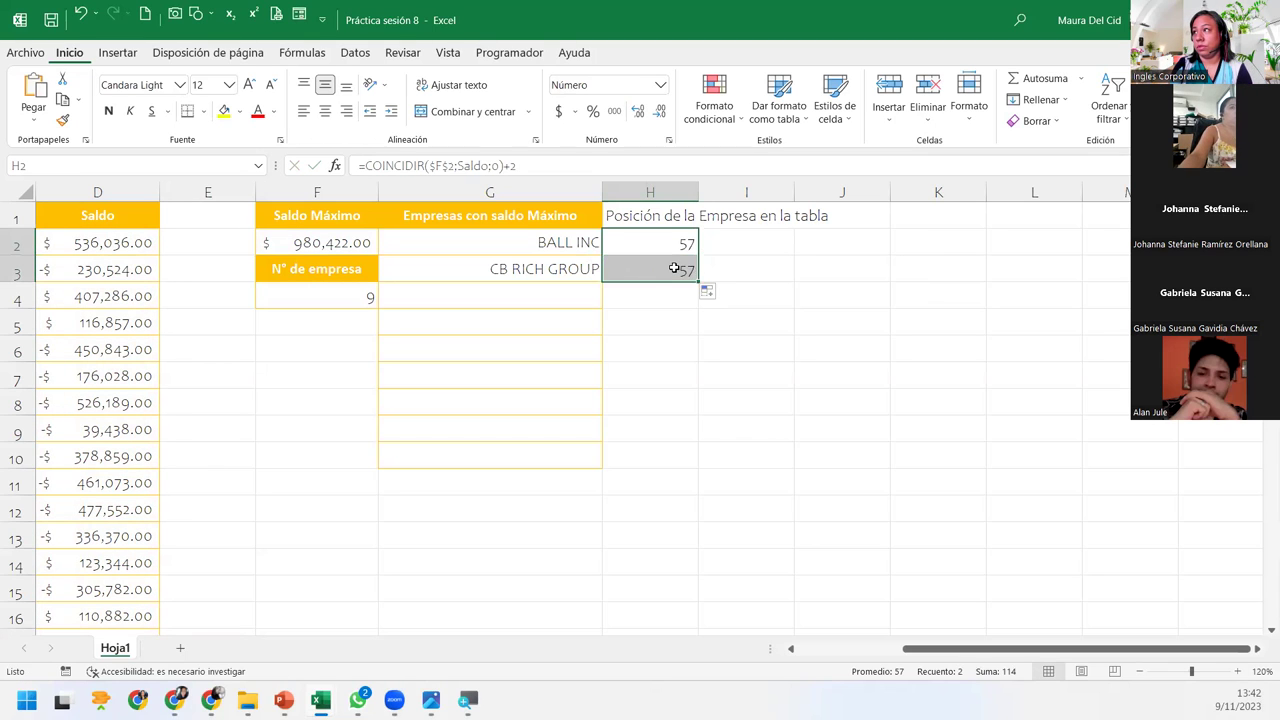
left_click(676, 269)
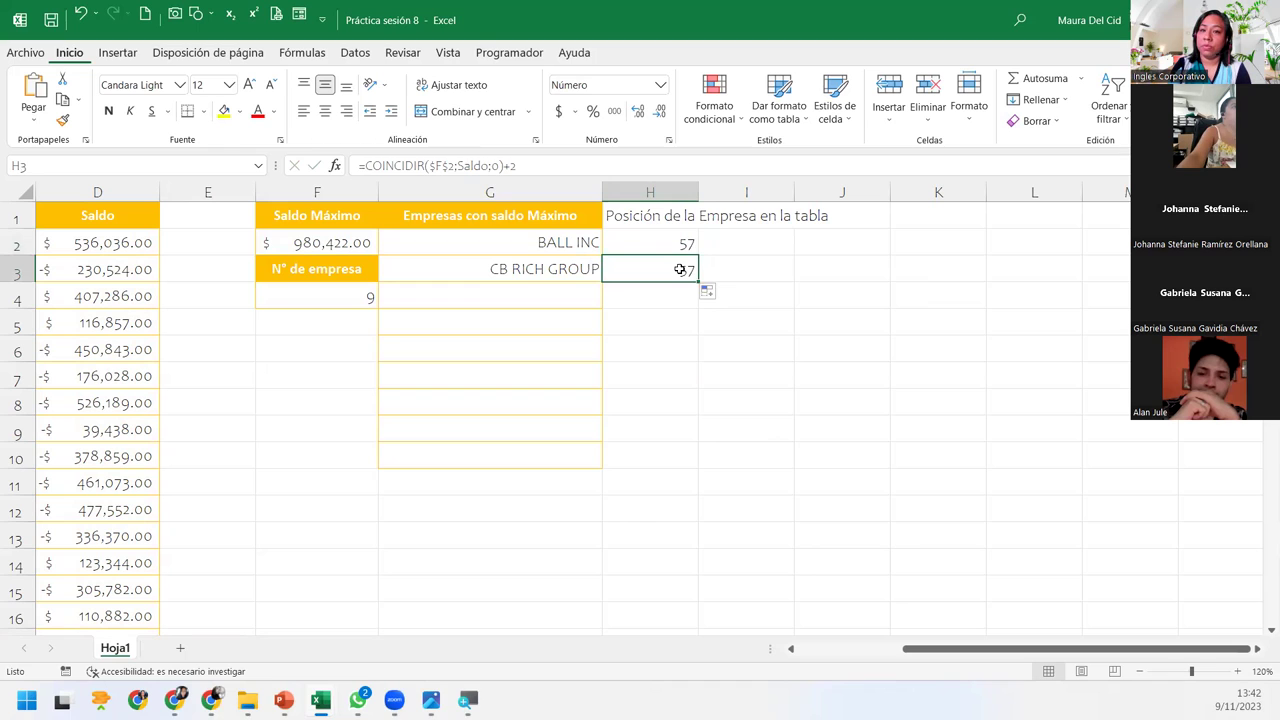
double_click(680, 269)
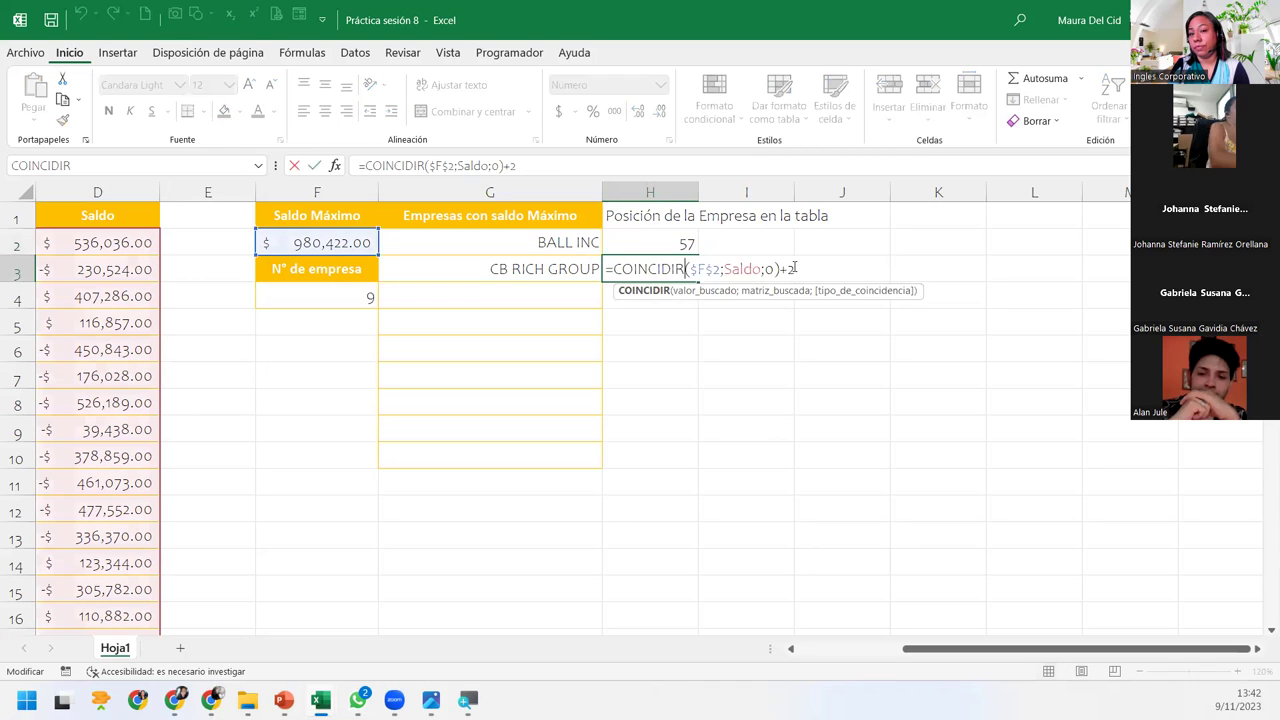
left_click(686, 269)
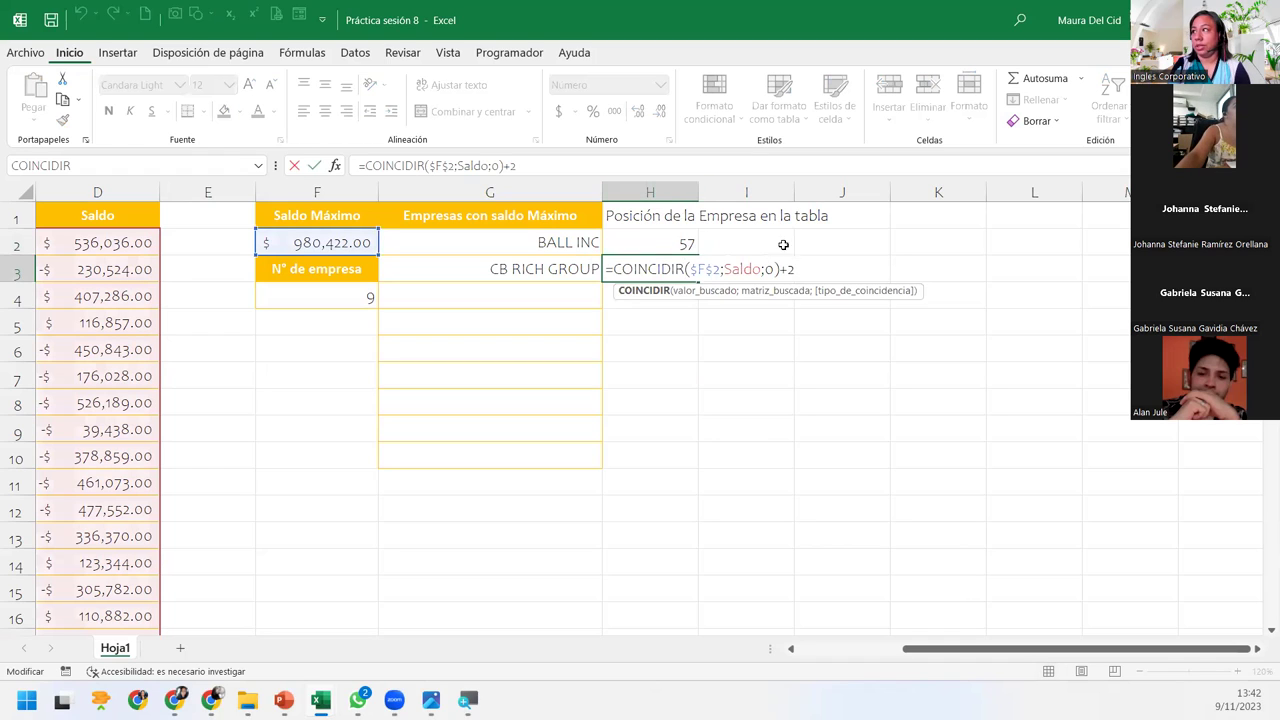
left_click(797, 268)
key("BackSpace")
key("BackSpace")
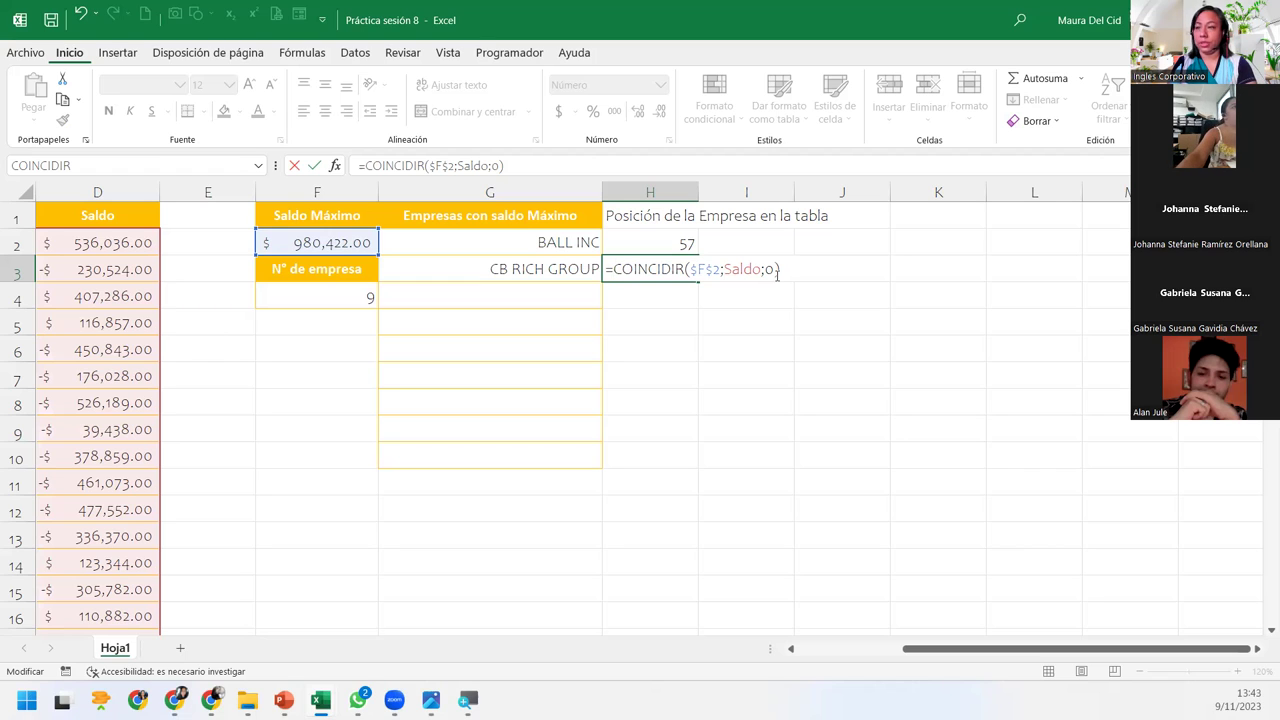
type("+2")
key("ctrl+Return")
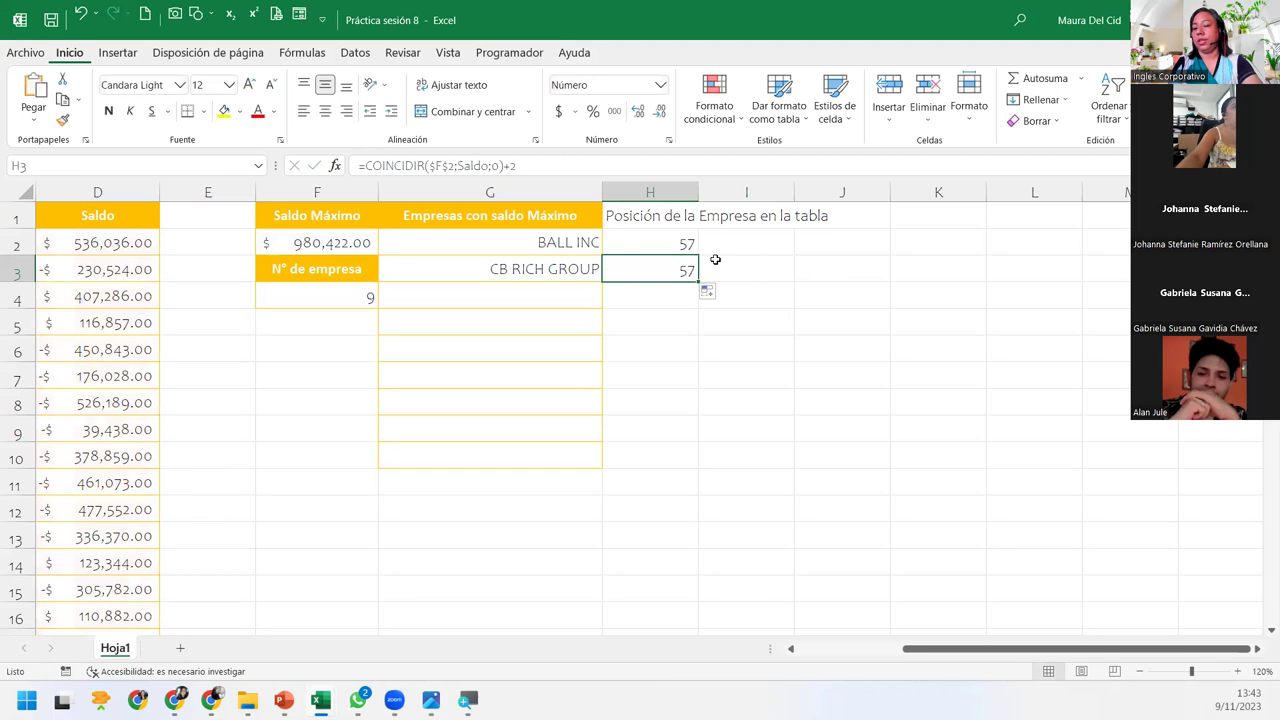
key("Delete")
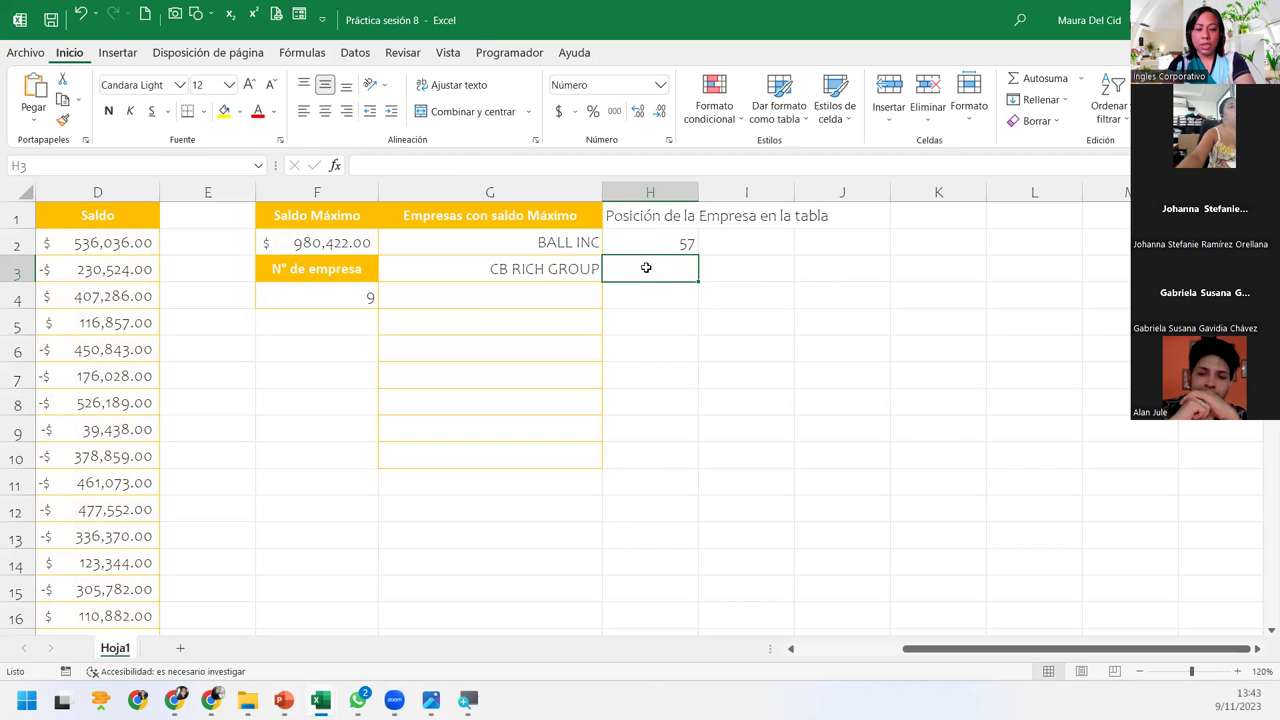
type("=")
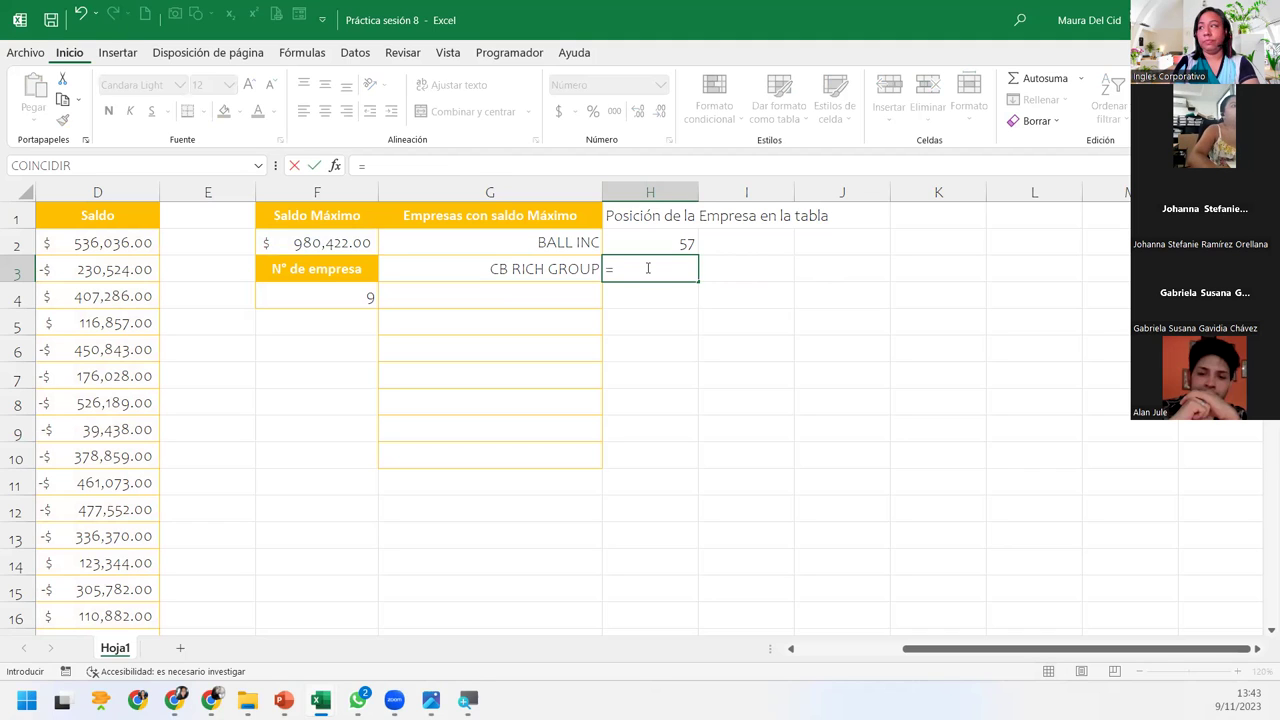
Start H3 as =H2+COINCIDIR($F$2;INDIRECTO("D"& using function autocomplete
left_click(681, 245)
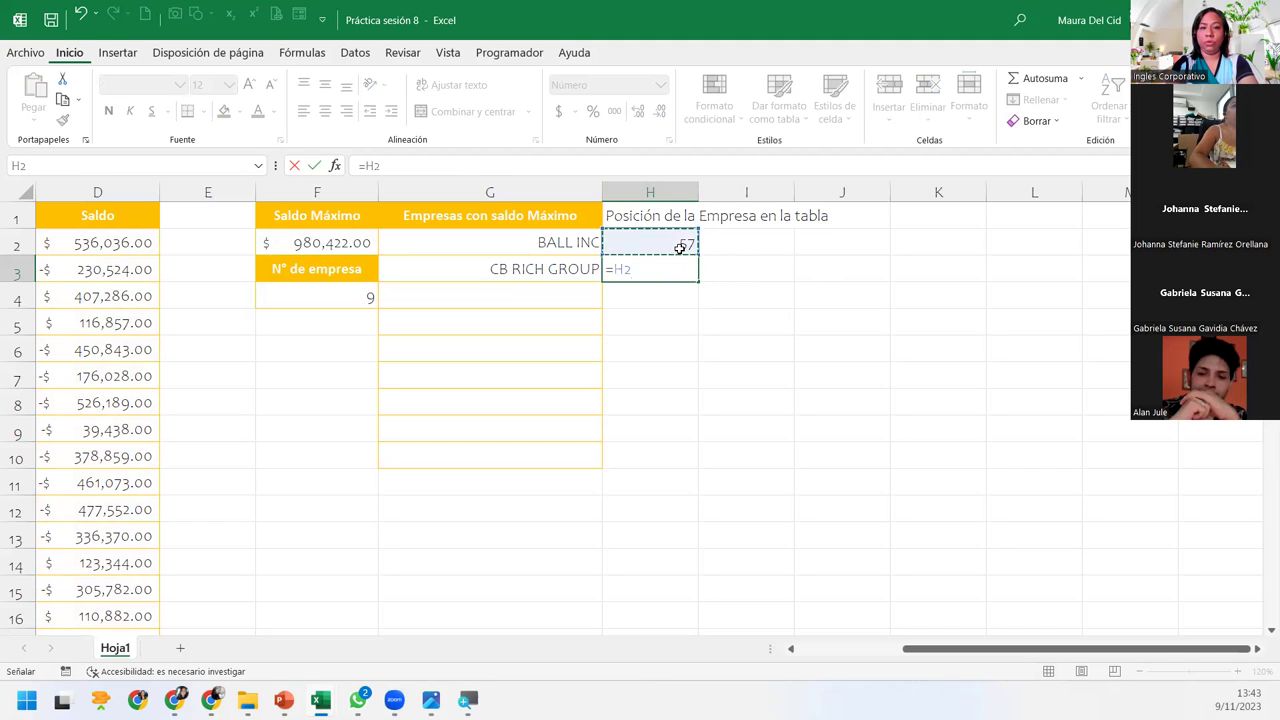
type("+")
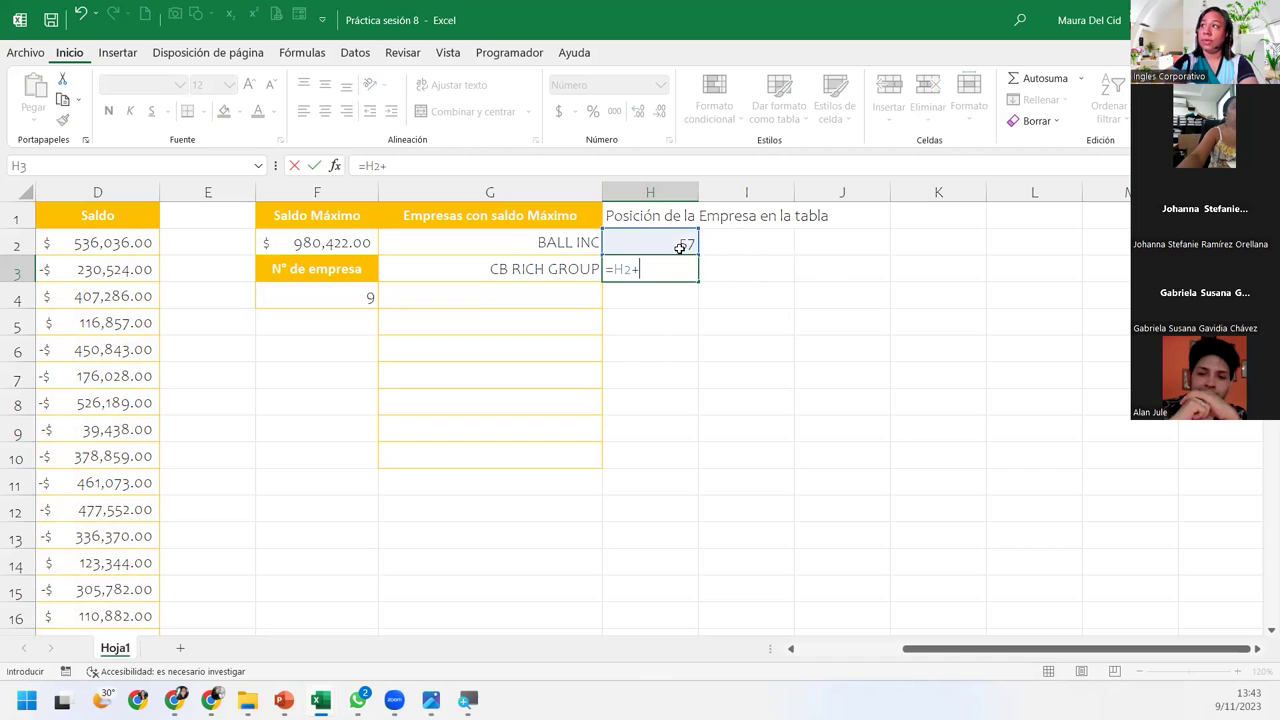
type("coinc")
key("Tab")
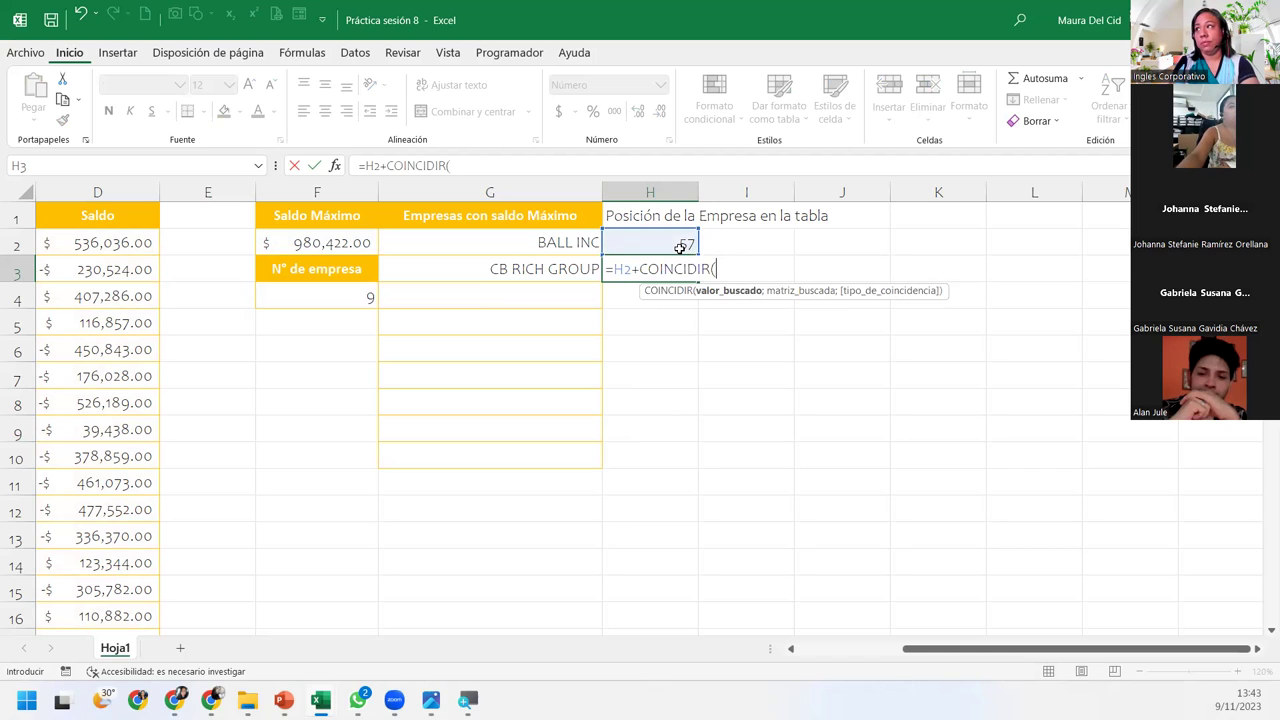
left_click(353, 246)
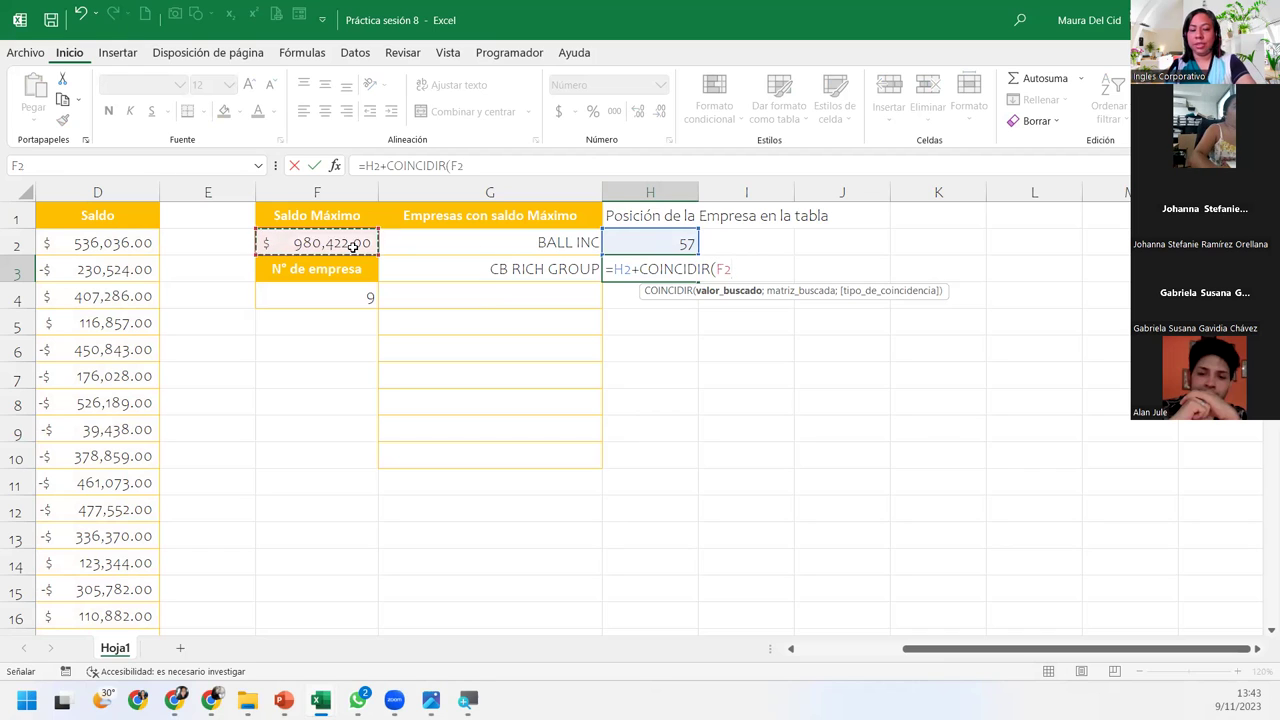
key("F4")
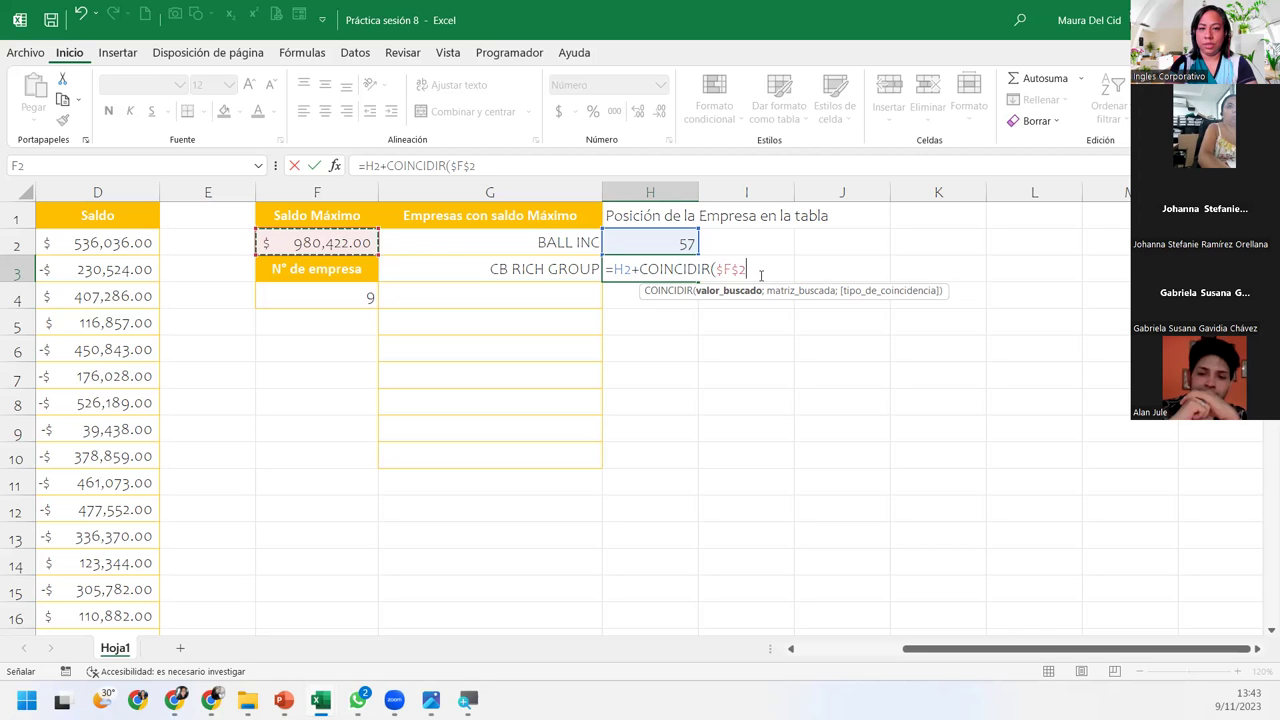
type(";indi")
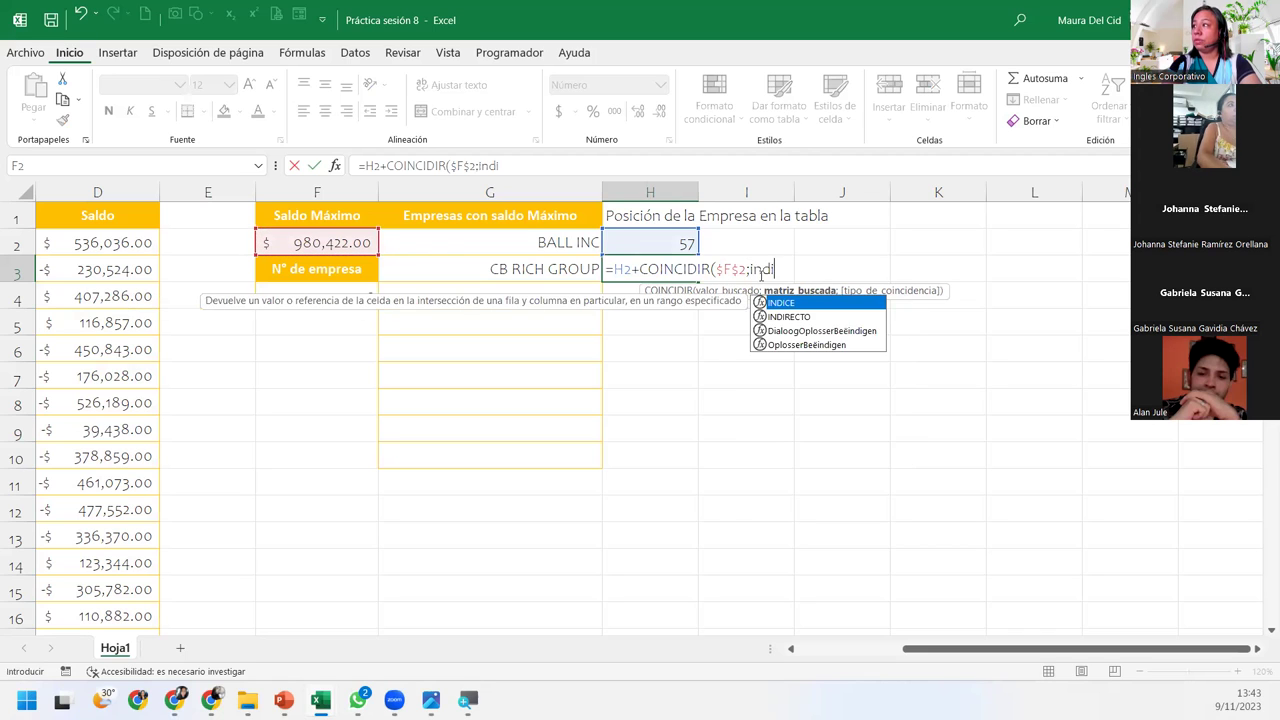
key("Down")
key("Tab")
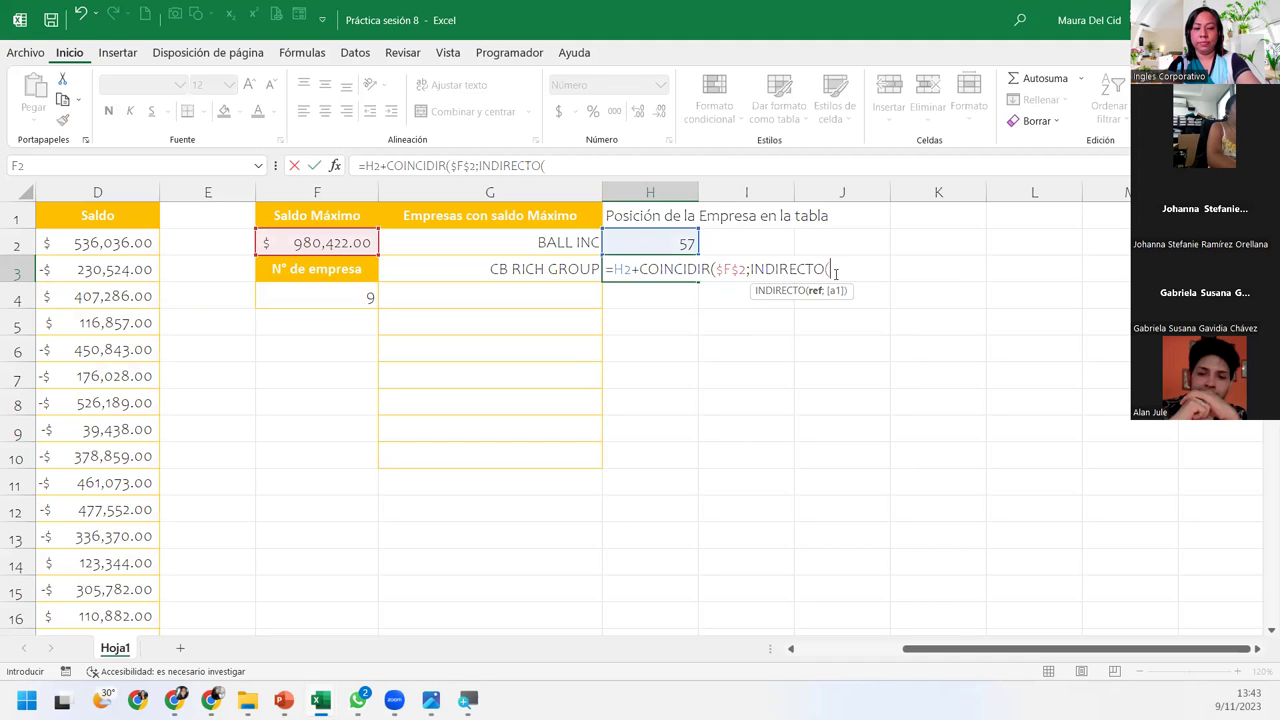
type("D")
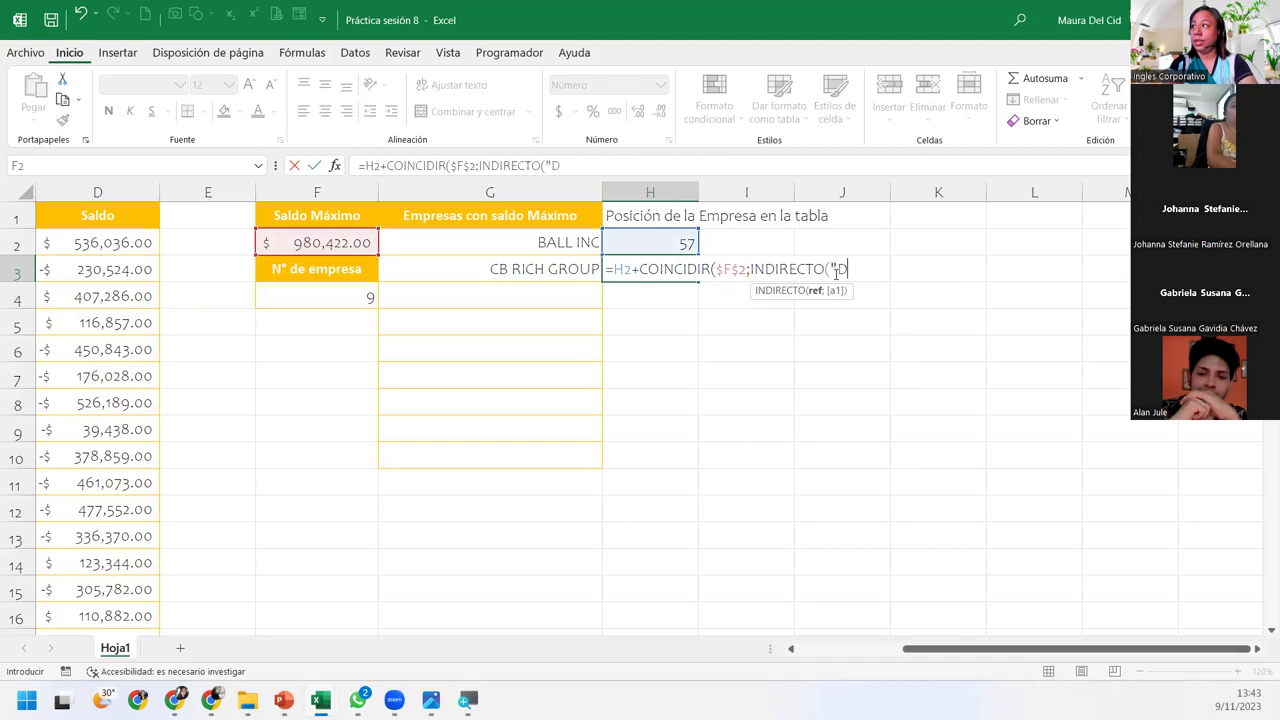
type("\"")
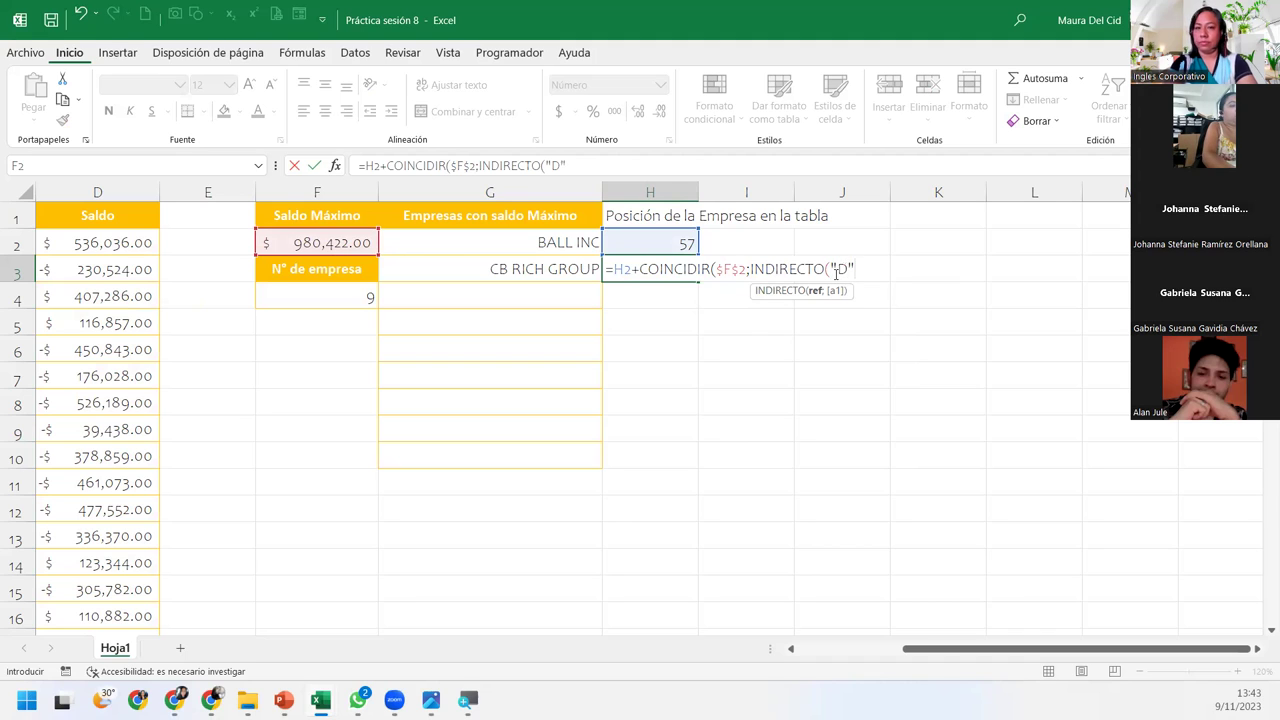
type("&")
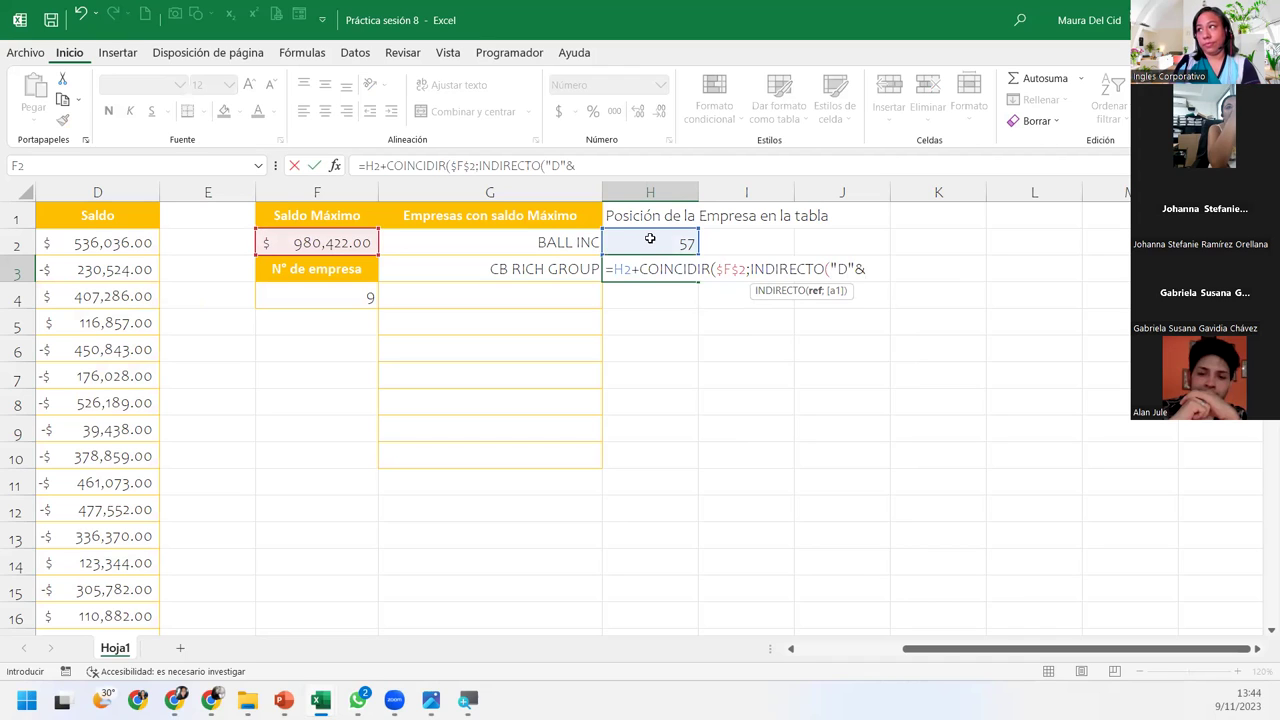
Finish H3 as =H2+COINCIDIR($F$2;INDIRECTO("D"&H2&":D438");0)
left_click(650, 238)
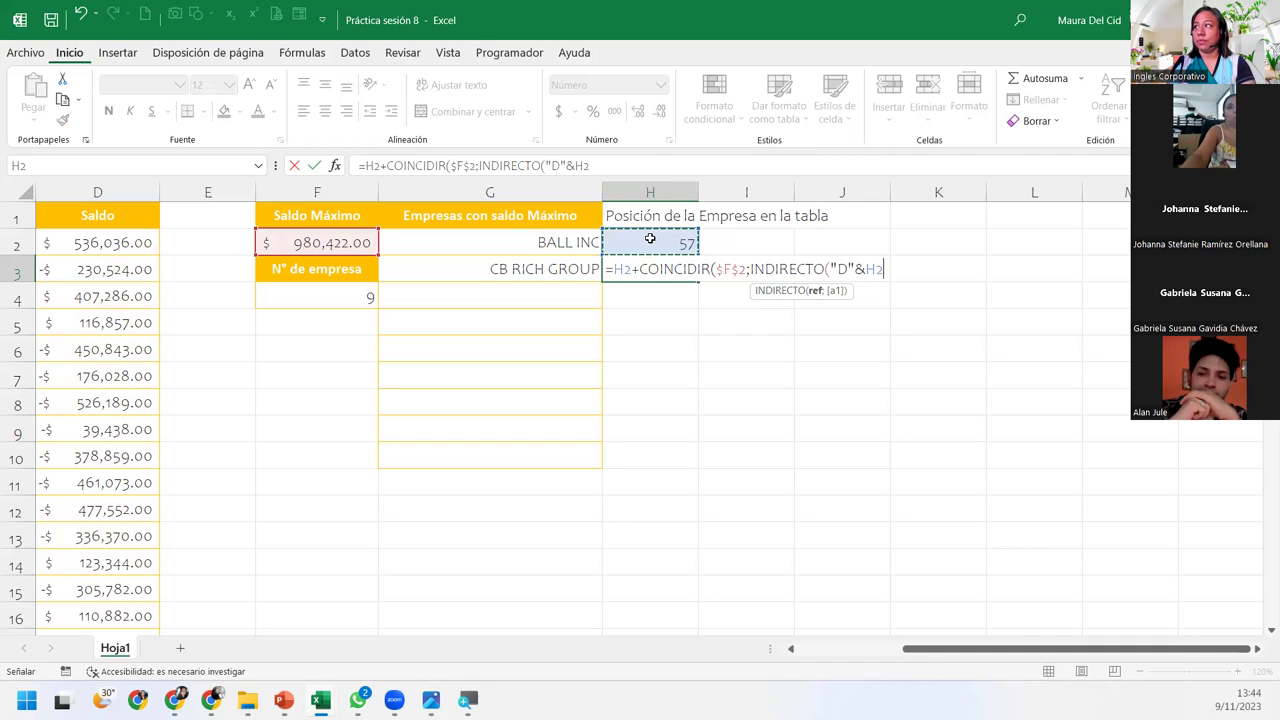
type("&")
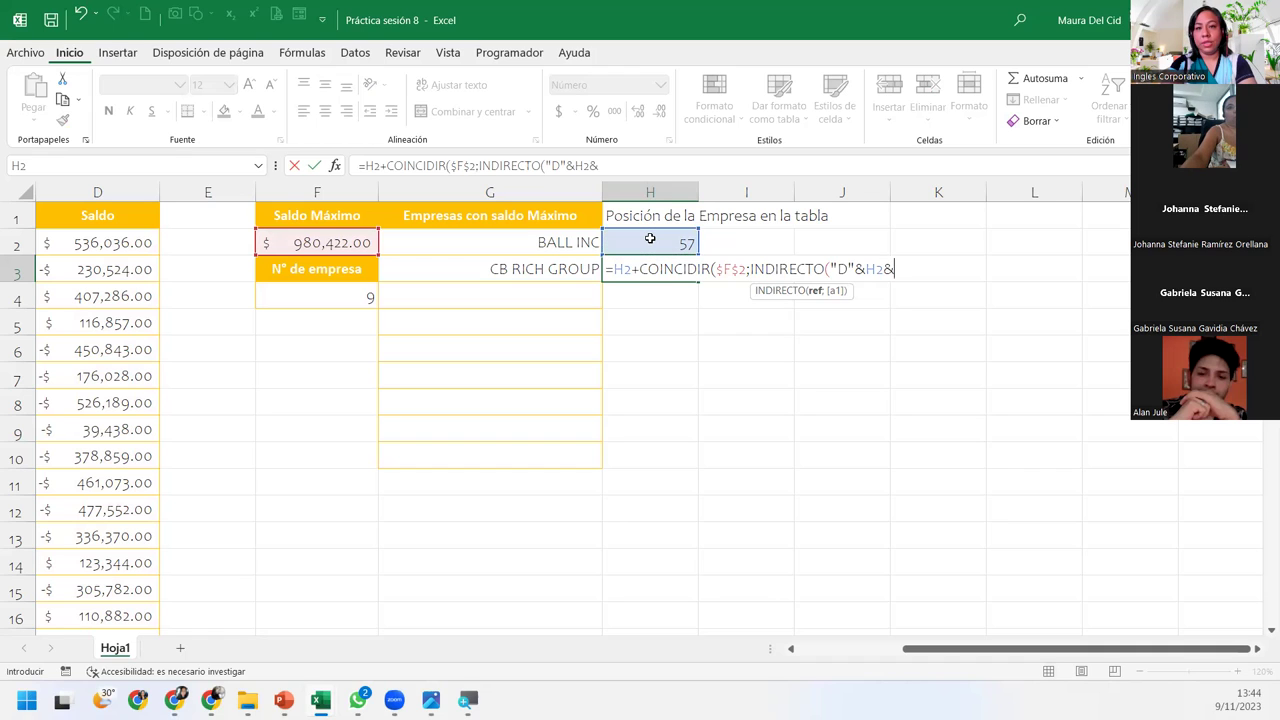
type("\"")
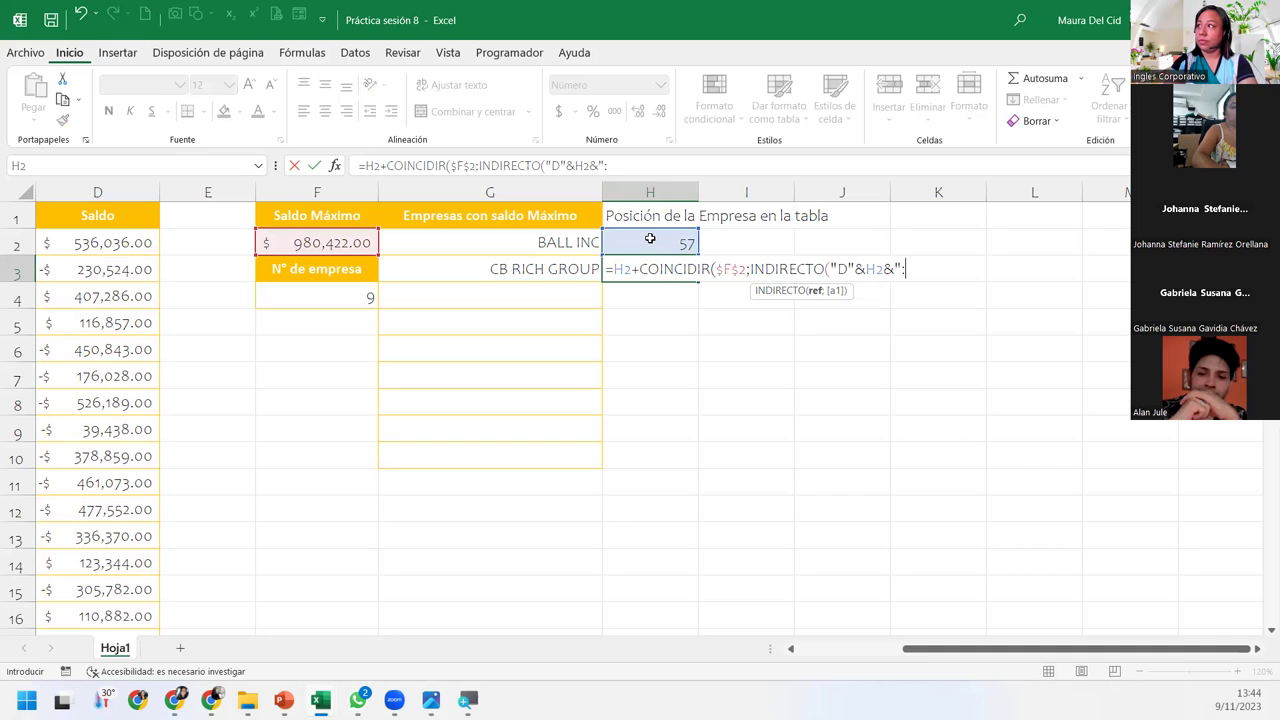
type(":D2")
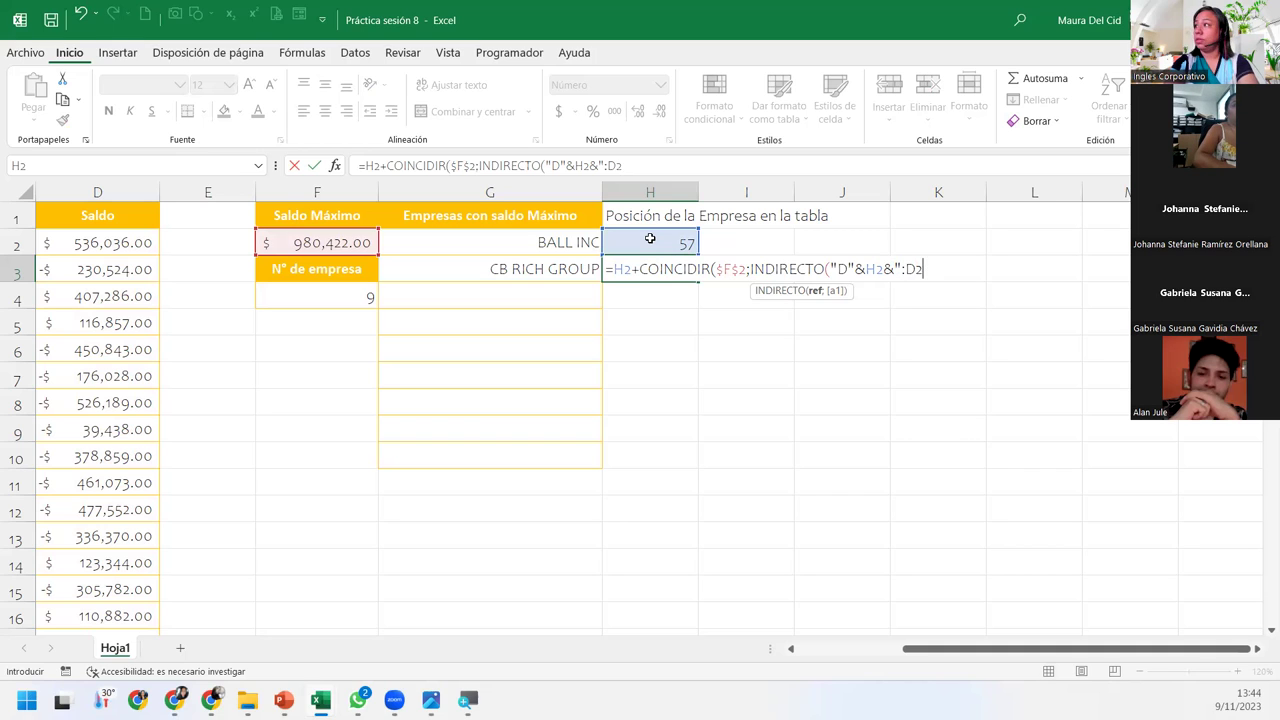
key("BackSpace")
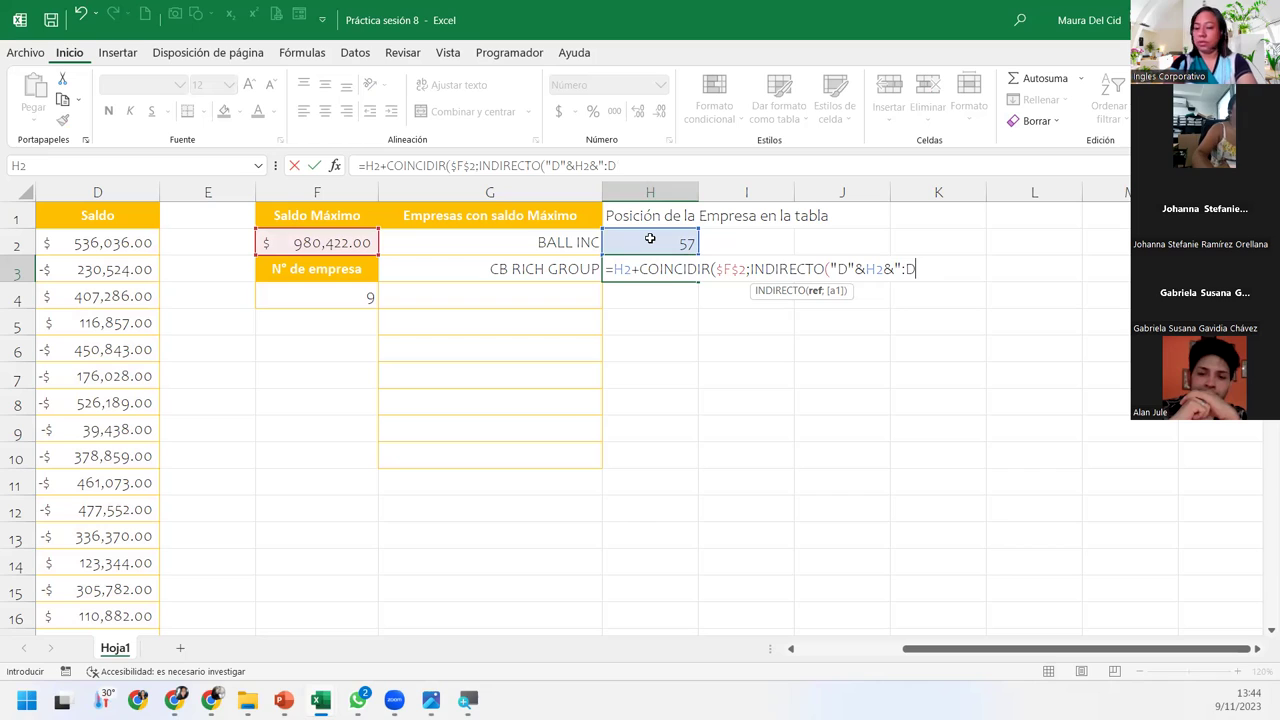
type("438\"")
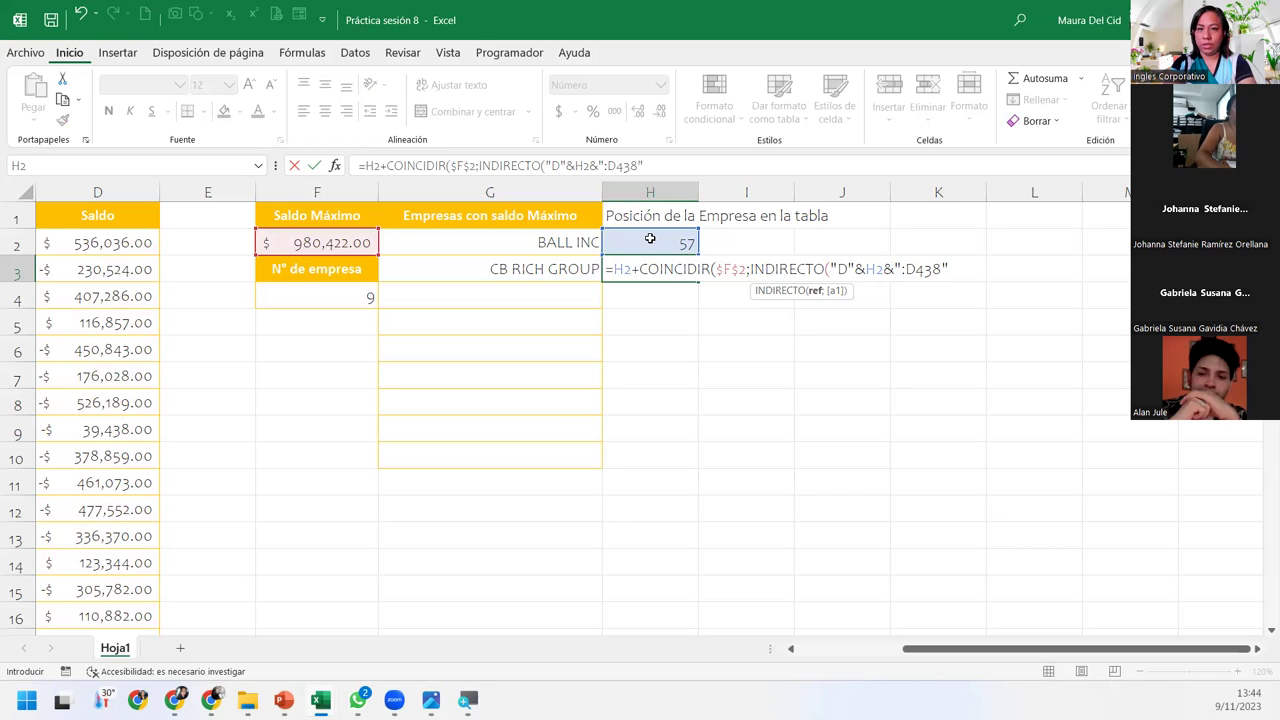
type(")")
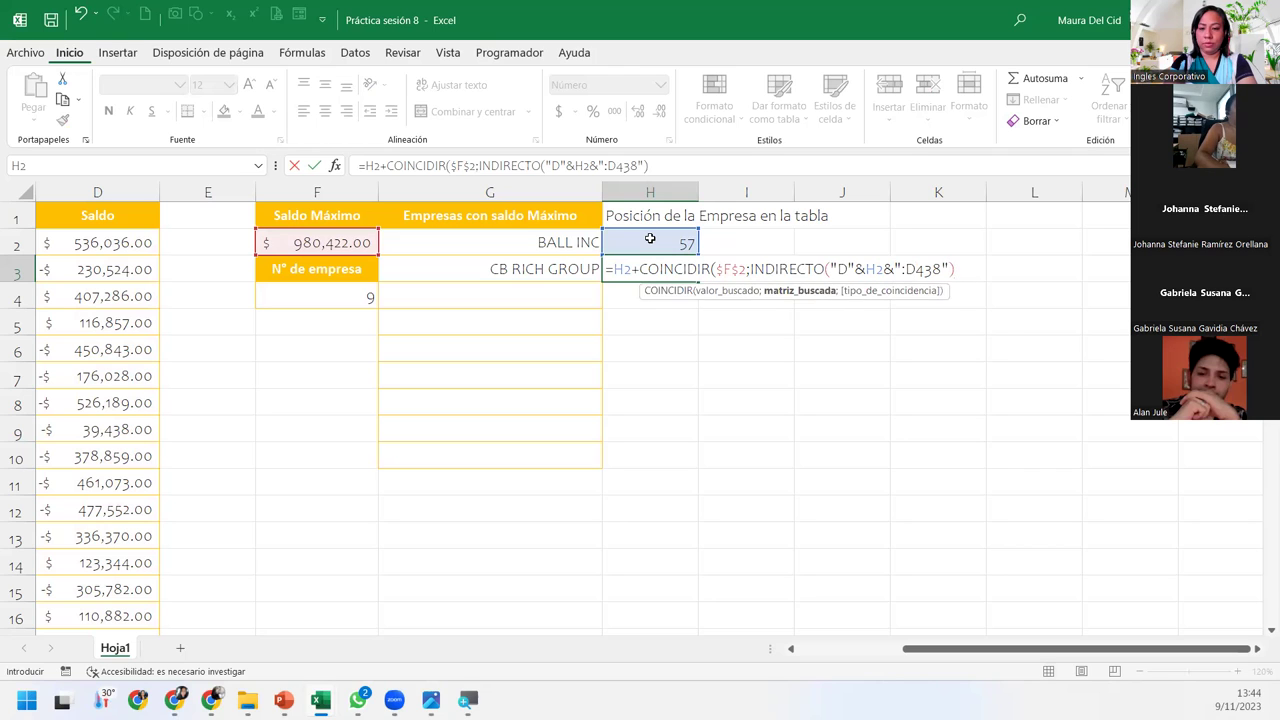
type(";0)")
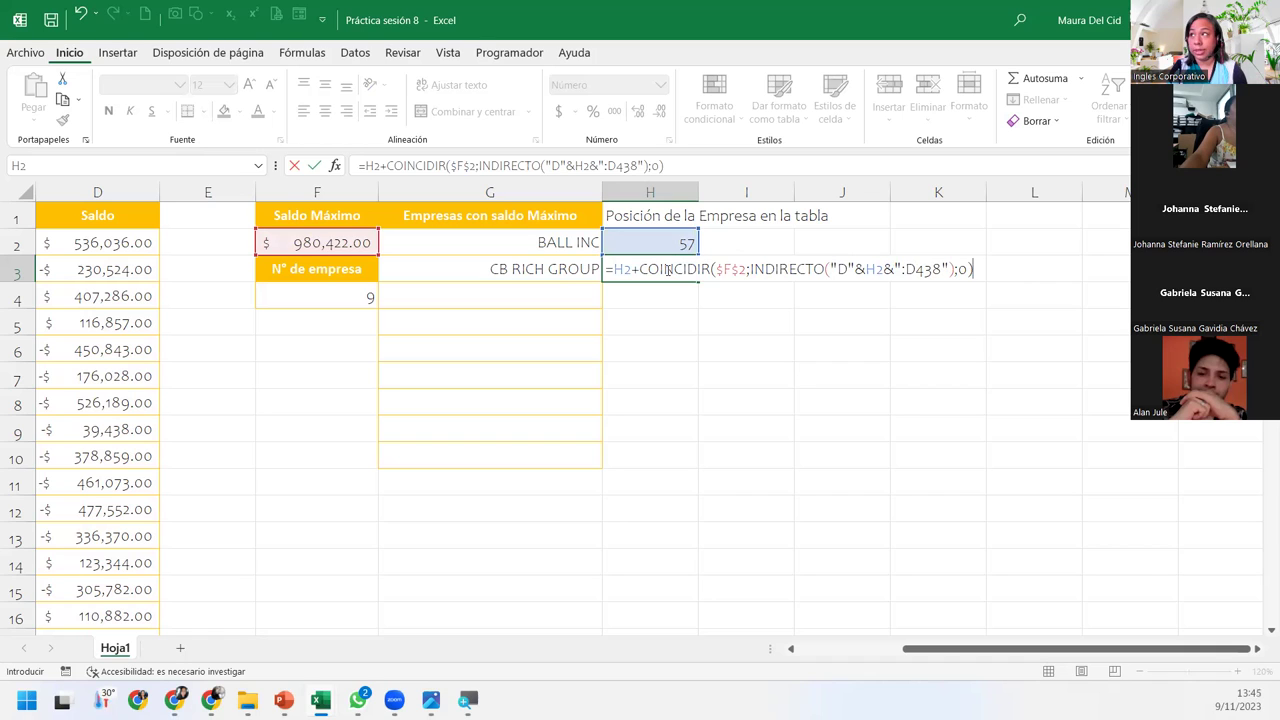
key("End")
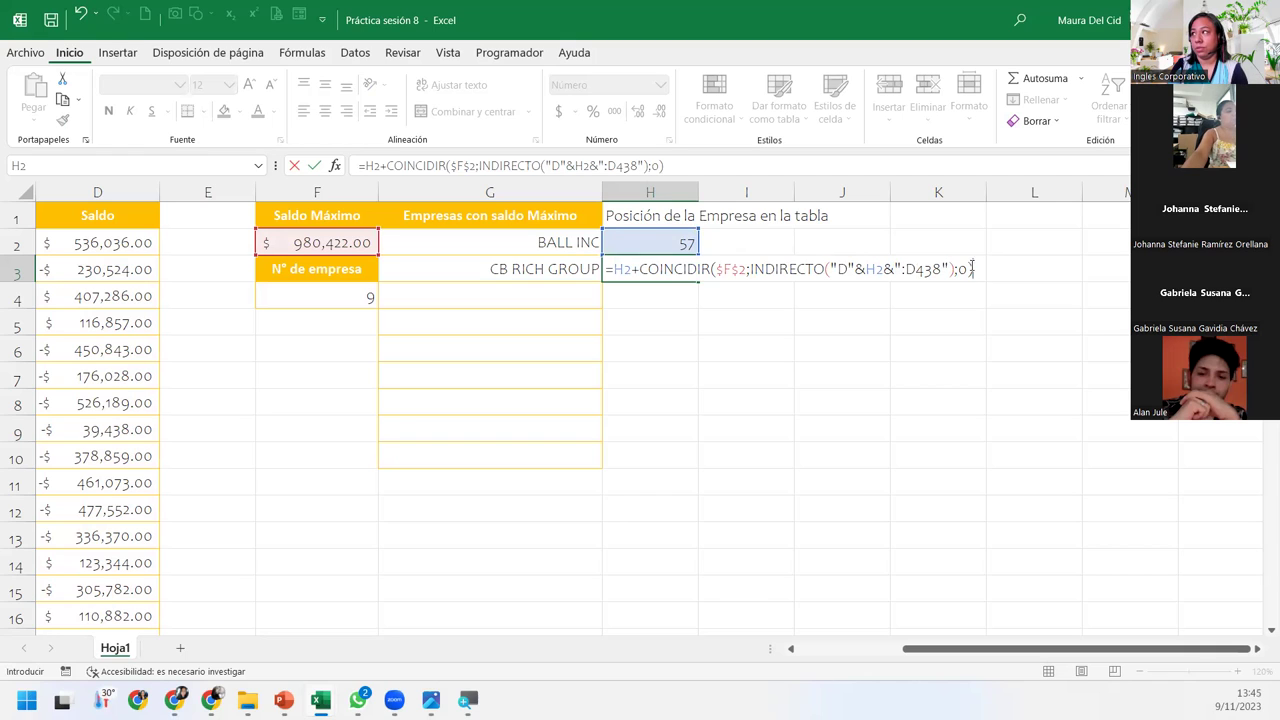
left_click(985, 270)
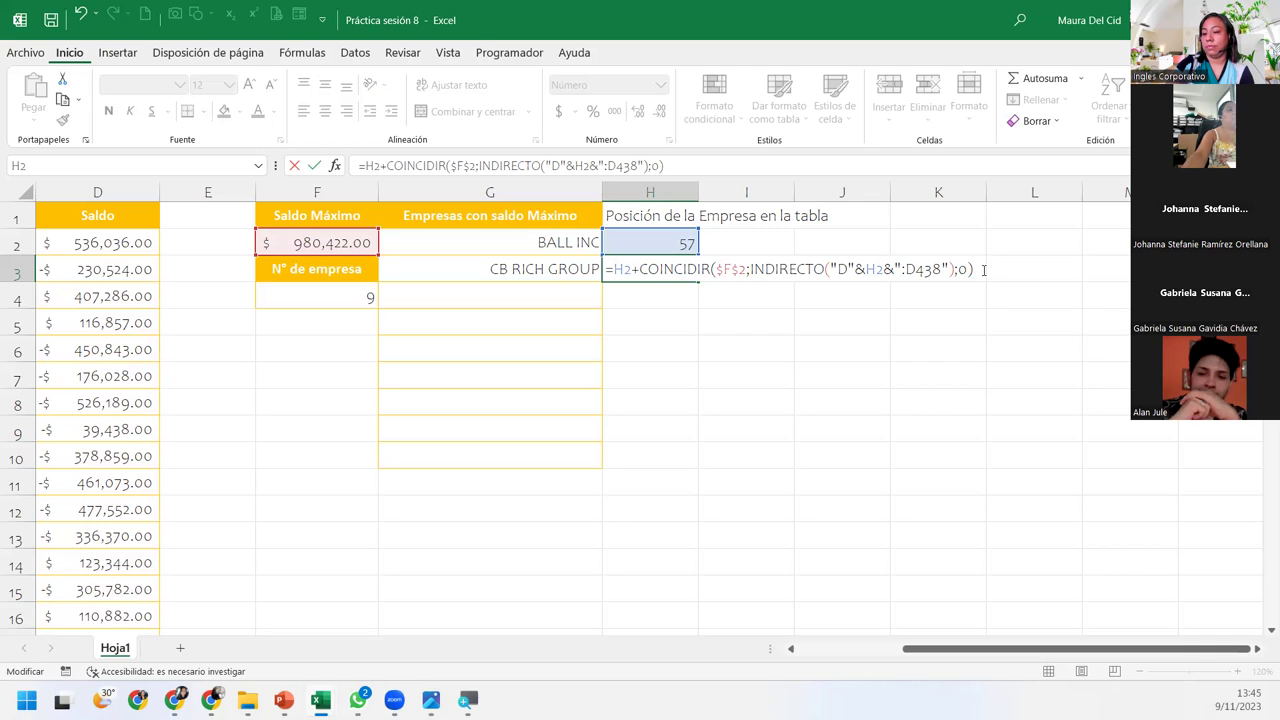
Commit H3's formula, giving 82, and review it once more
key("Return")
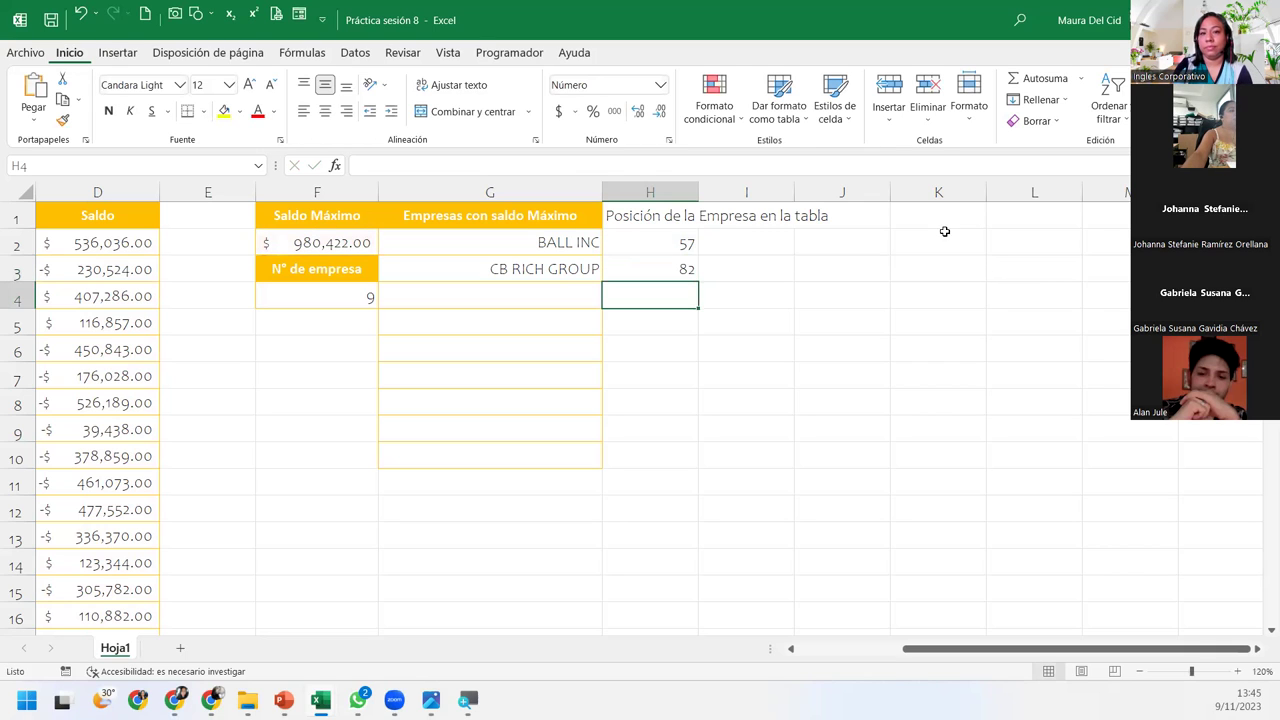
left_click(648, 264)
double_click(648, 264)
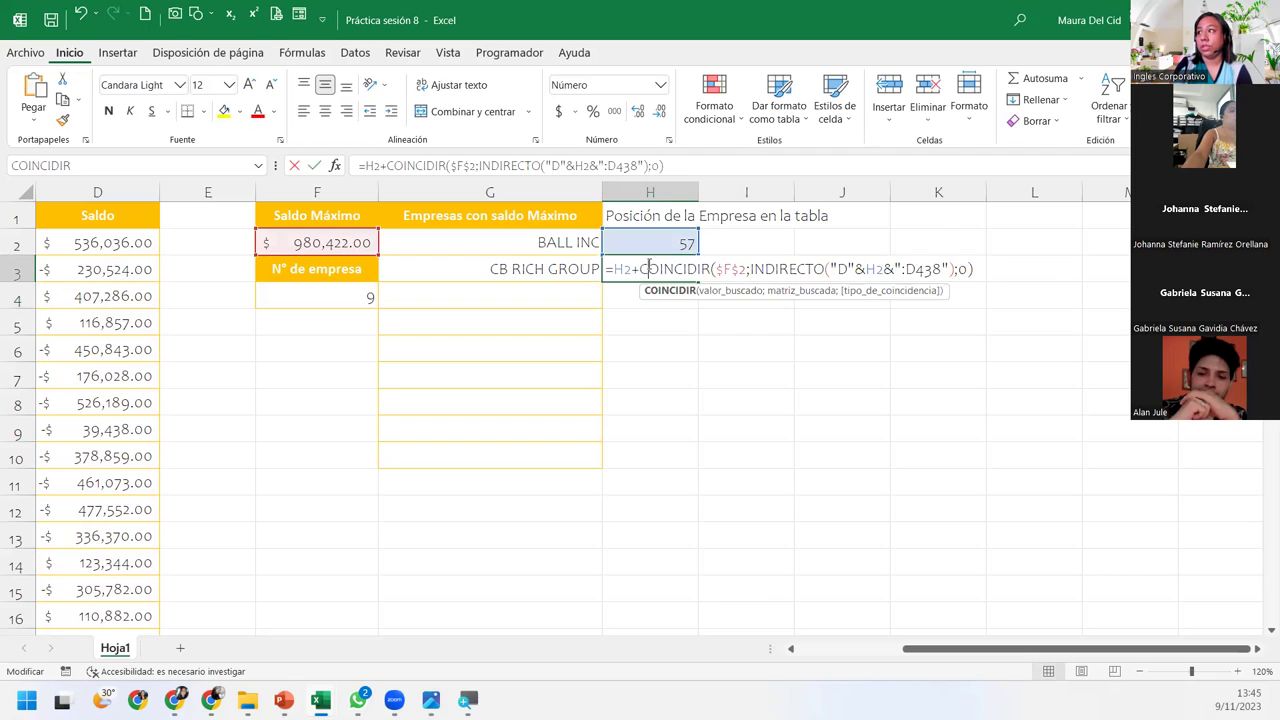
left_click(981, 270)
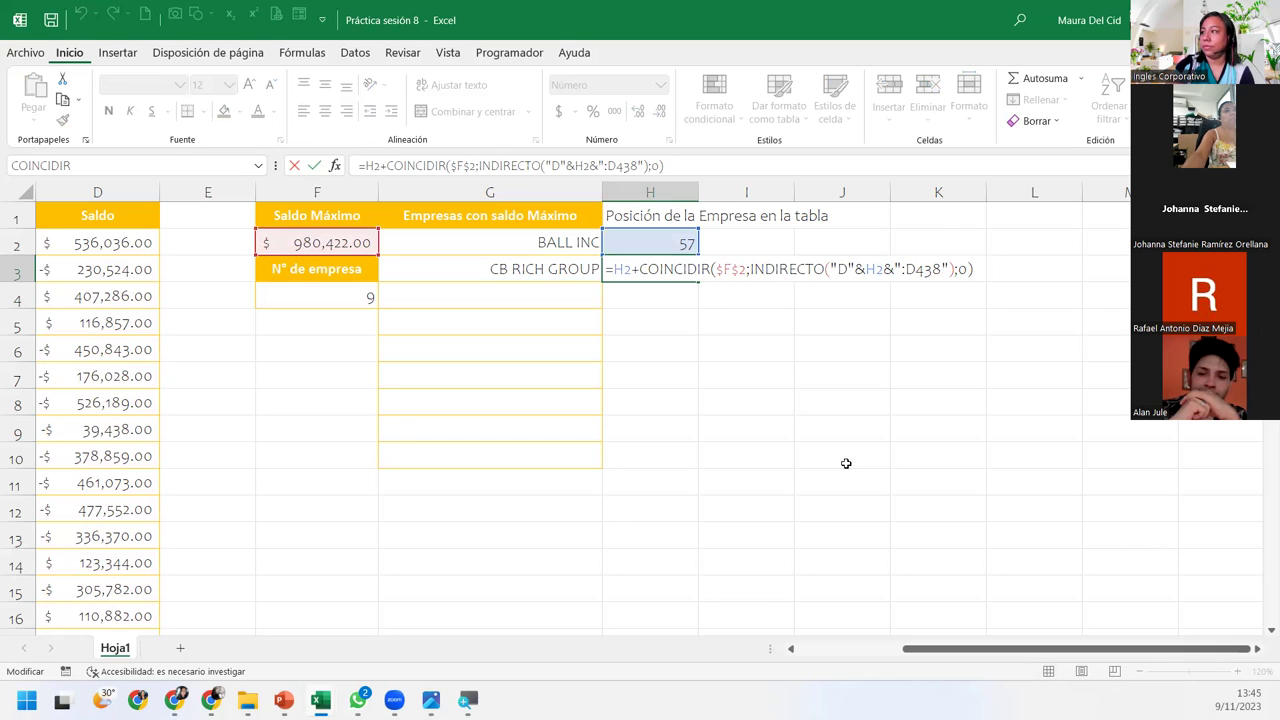
key("Return")
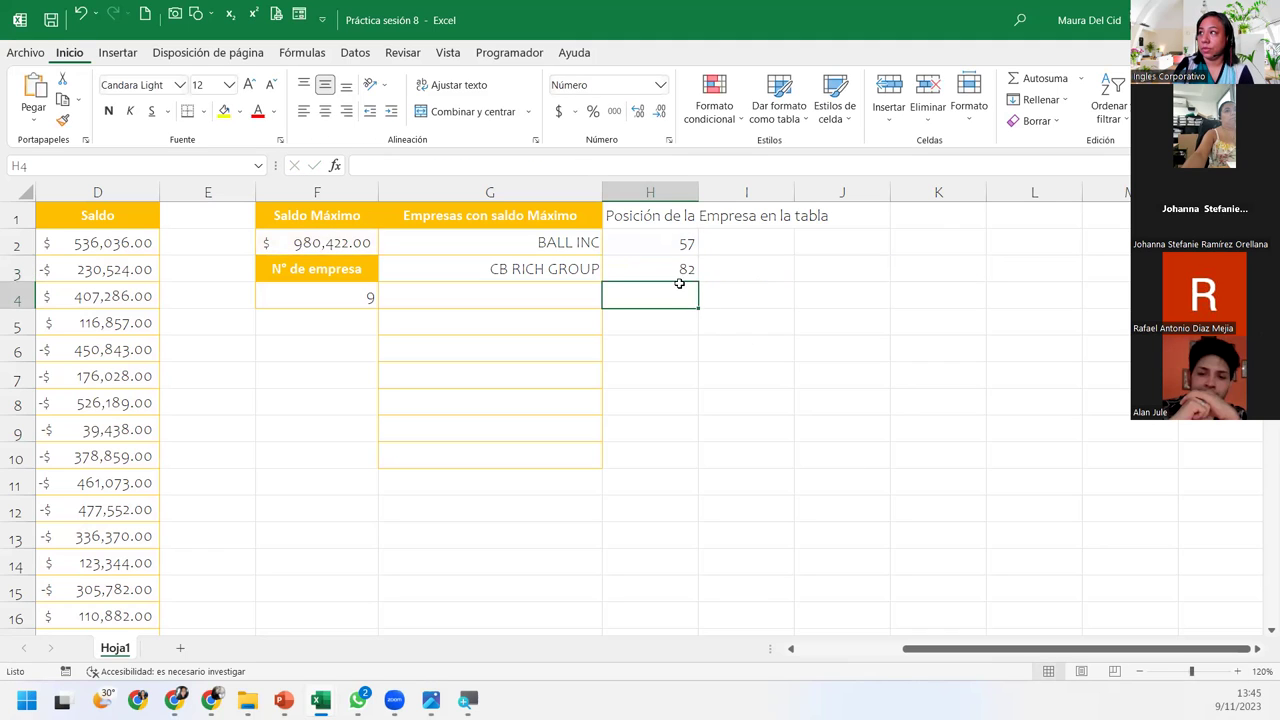
Fill H3 down to H10 and check positions 83, 97, 108, 163, 250, 343, 432
left_click(671, 264)
left_click_drag(698, 282, 706, 460)
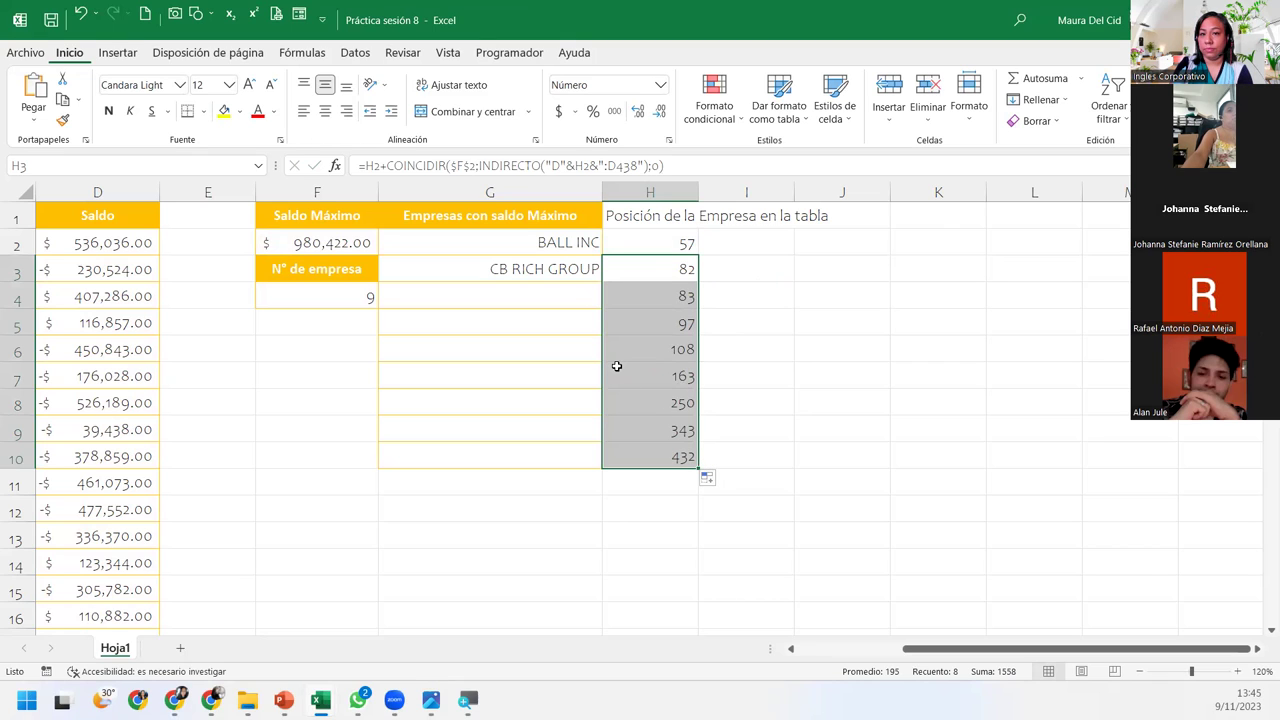
left_click(656, 296)
left_click(658, 330)
left_click(658, 348)
left_click(658, 376)
left_click(658, 400)
left_click(656, 430)
left_click(654, 457)
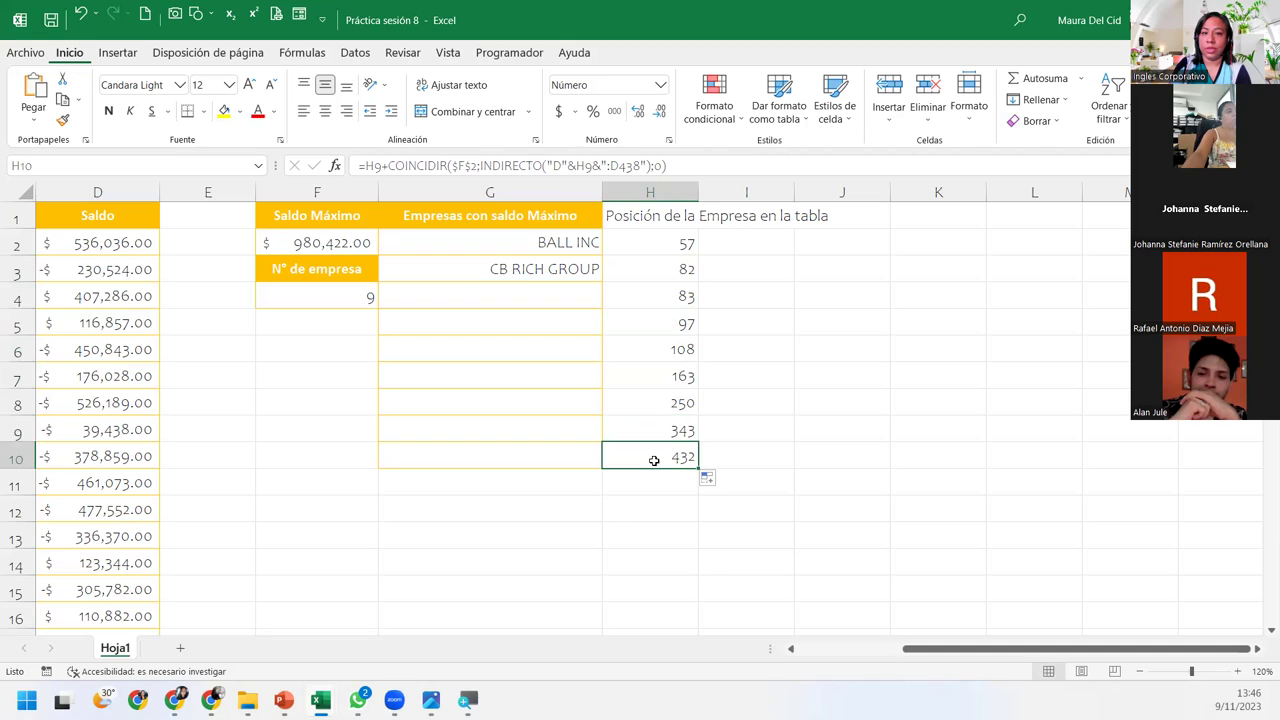
left_click(666, 272)
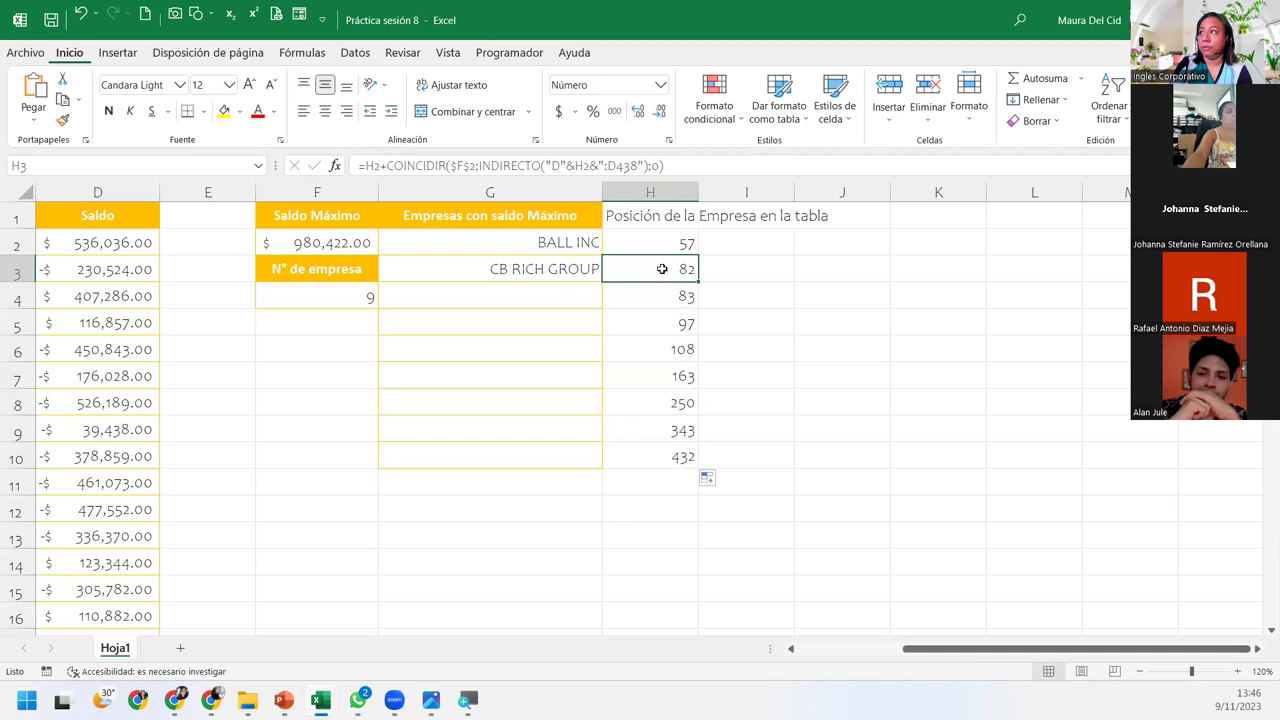
left_click_drag(947, 648, 842, 648)
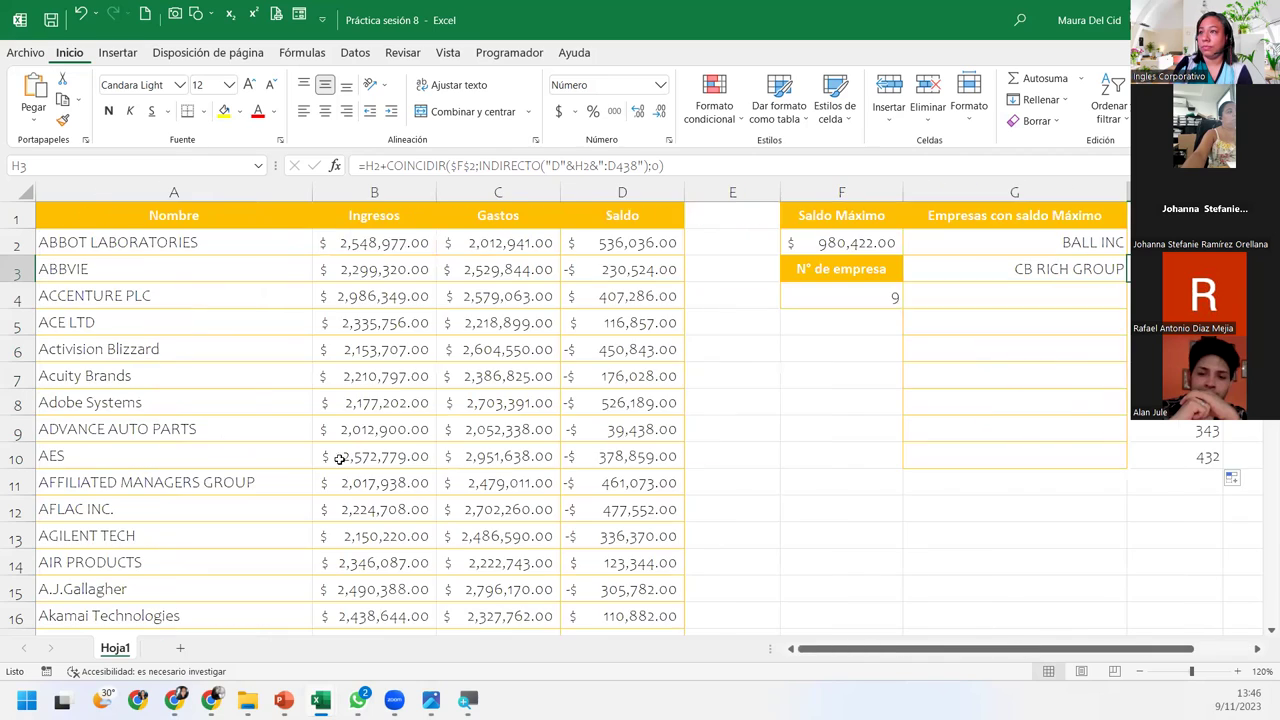
scroll(330, 450, "down", 8)
scroll(320, 445, "down", 7)
scroll(320, 445, "down", 1)
scroll(319, 448, "down", 6)
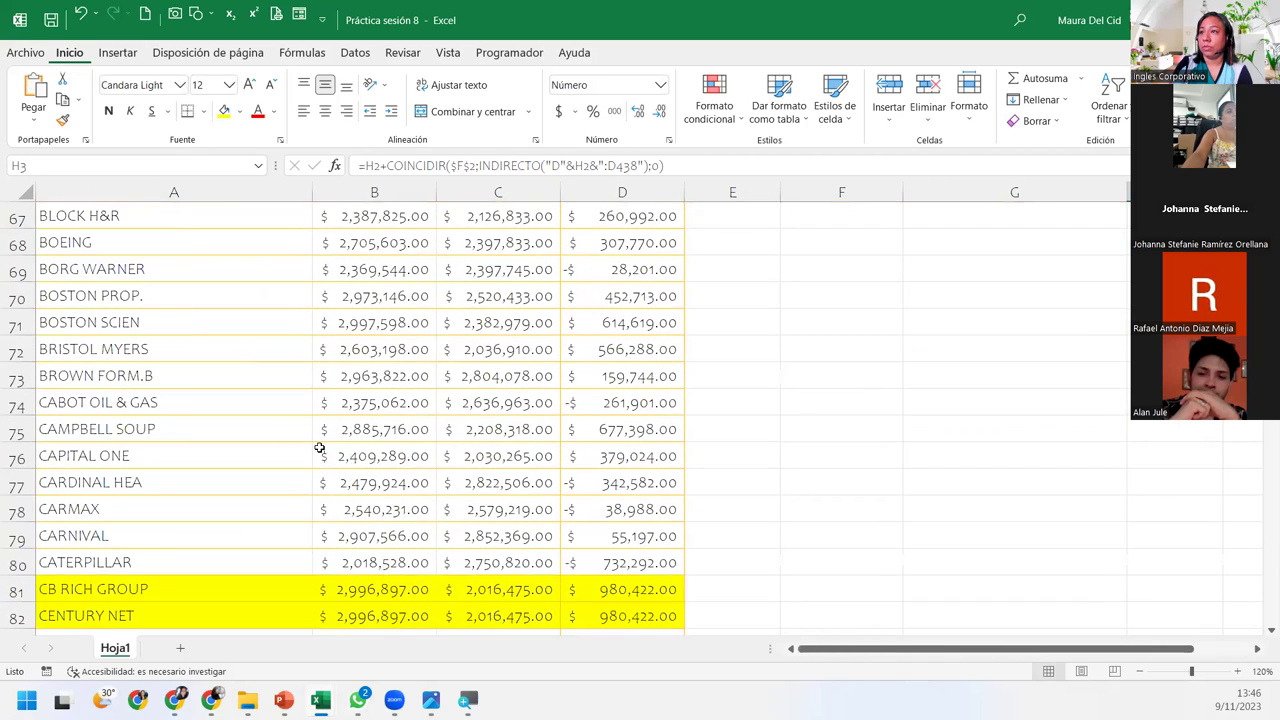
scroll(319, 448, "down", 3)
left_click(68, 340)
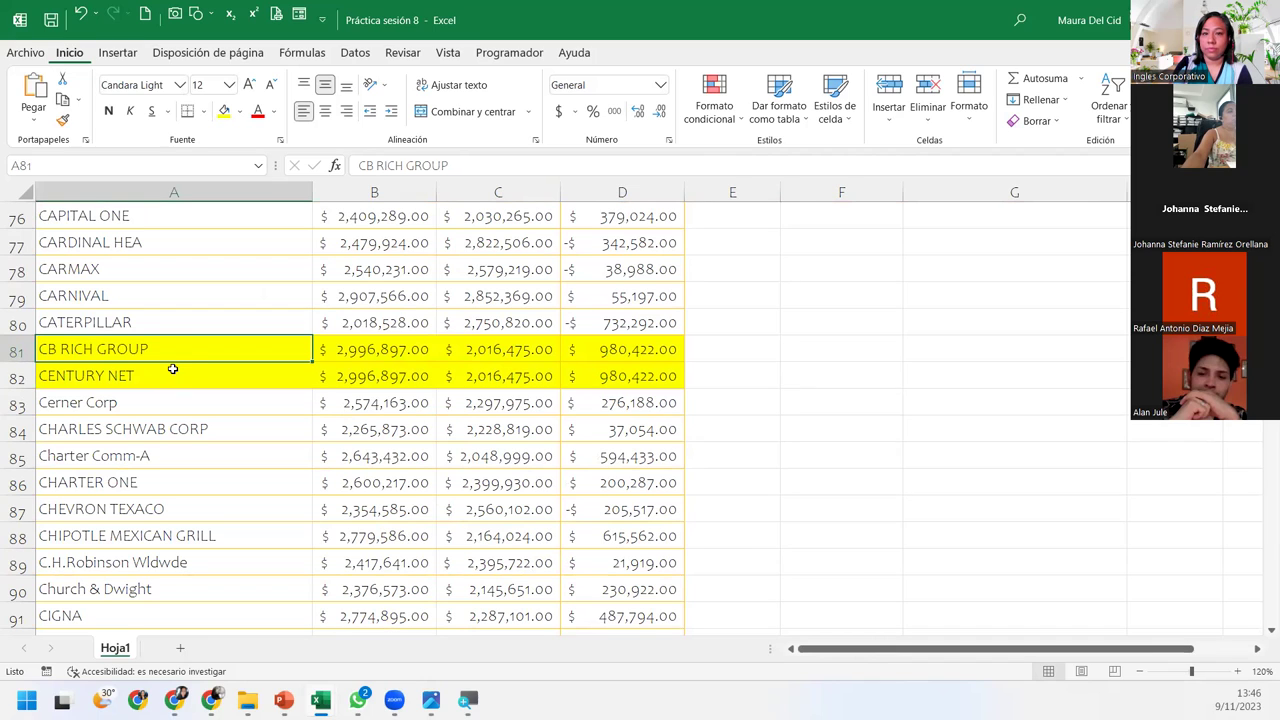
left_click(67, 381)
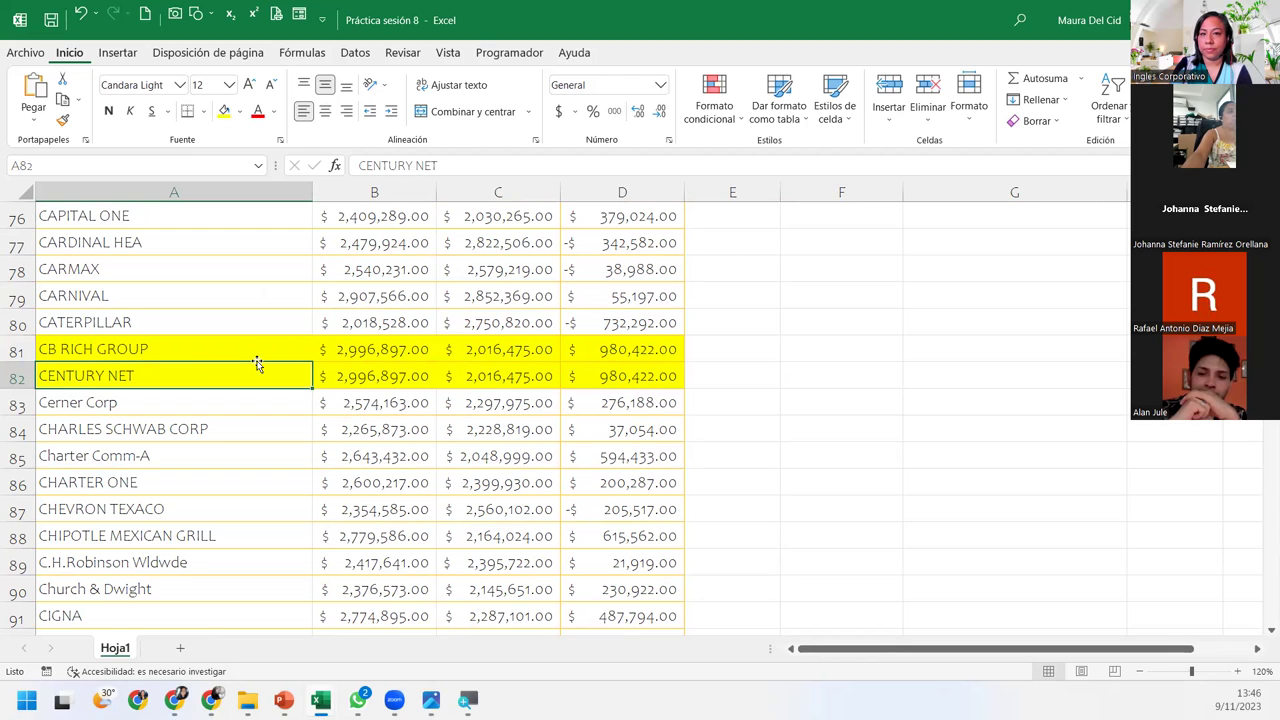
scroll(337, 428, "down", 1)
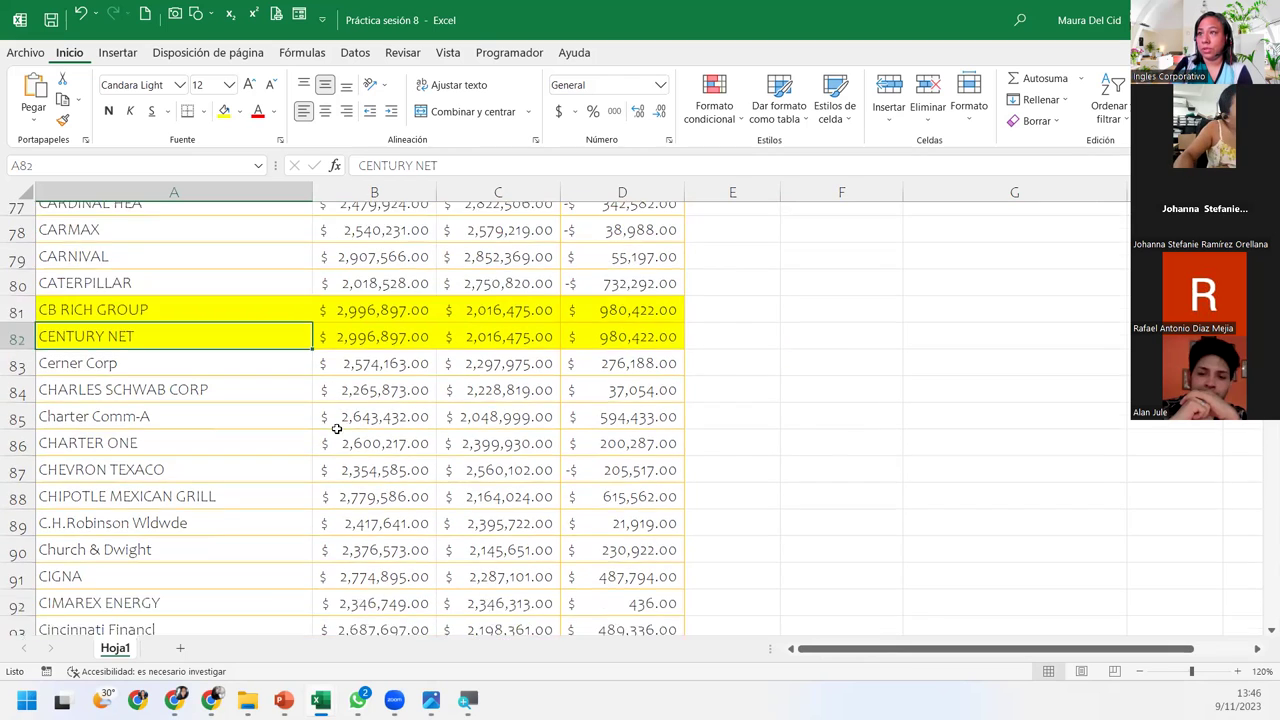
scroll(337, 428, "down", 5)
scroll(340, 431, "down", 3)
left_click(76, 400)
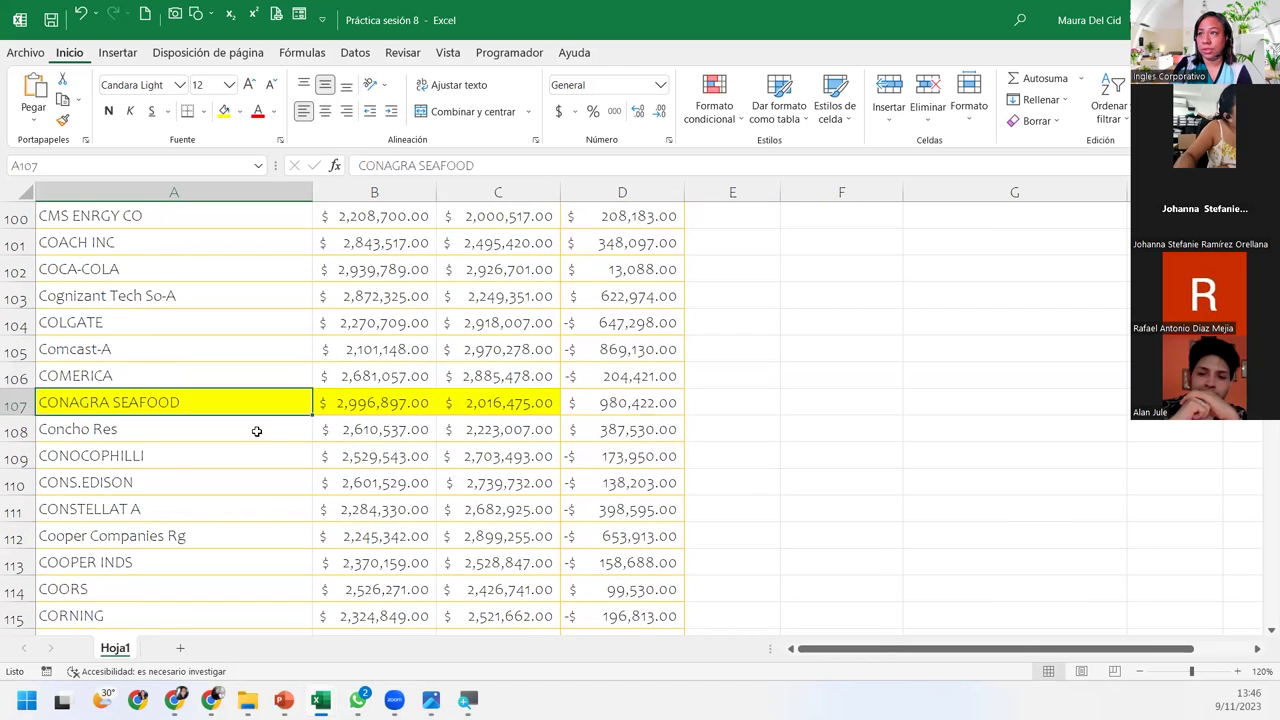
scroll(205, 326, "up", 2)
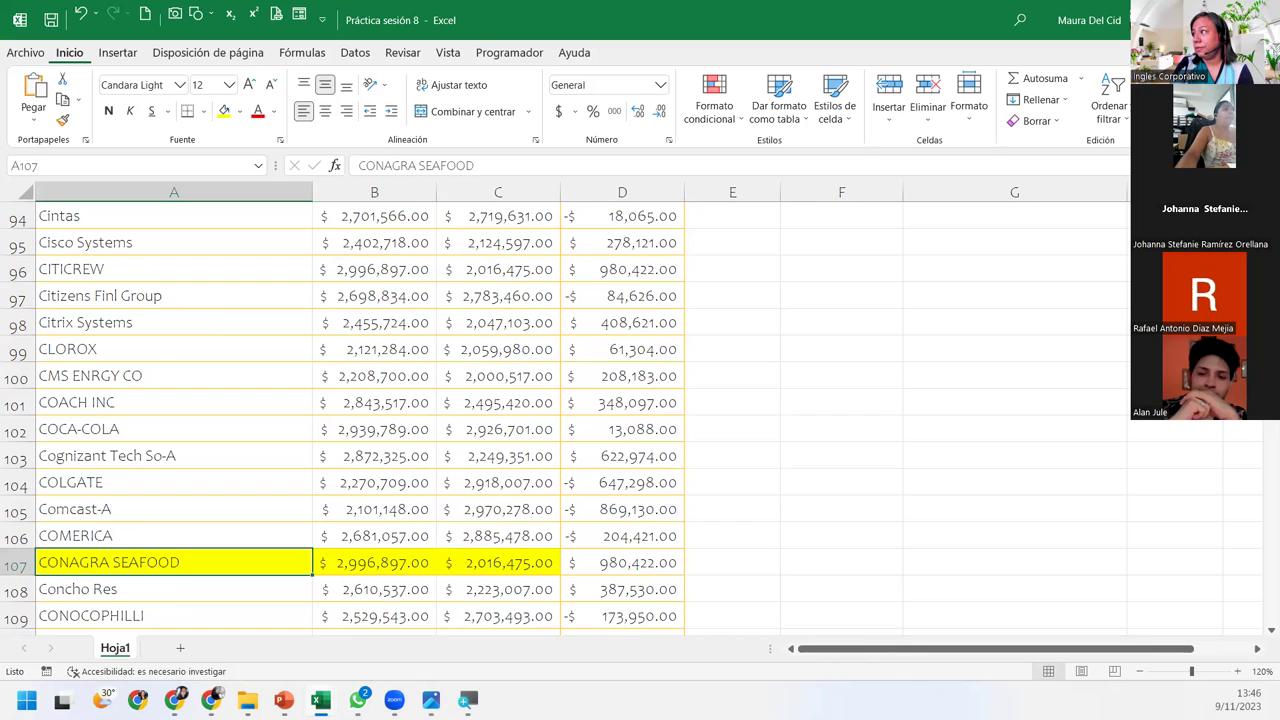
scroll(1060, 310, "up", 20)
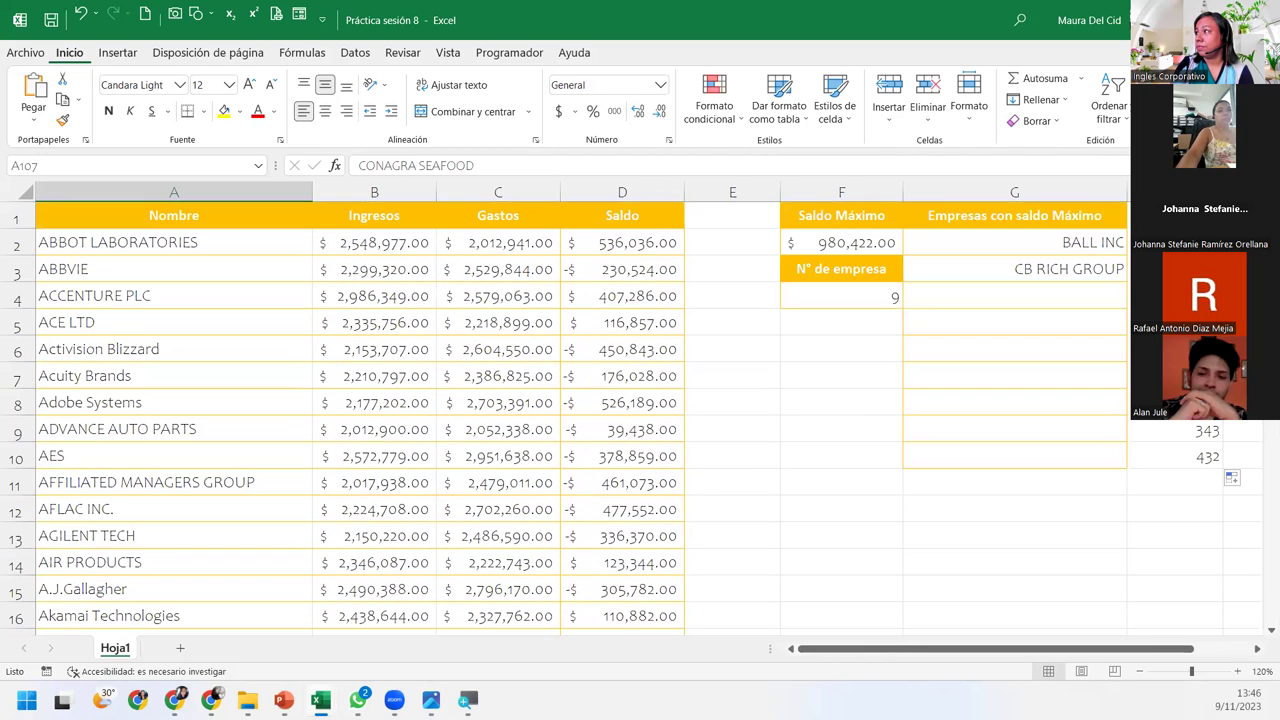
left_click(1063, 312)
left_click(1050, 296)
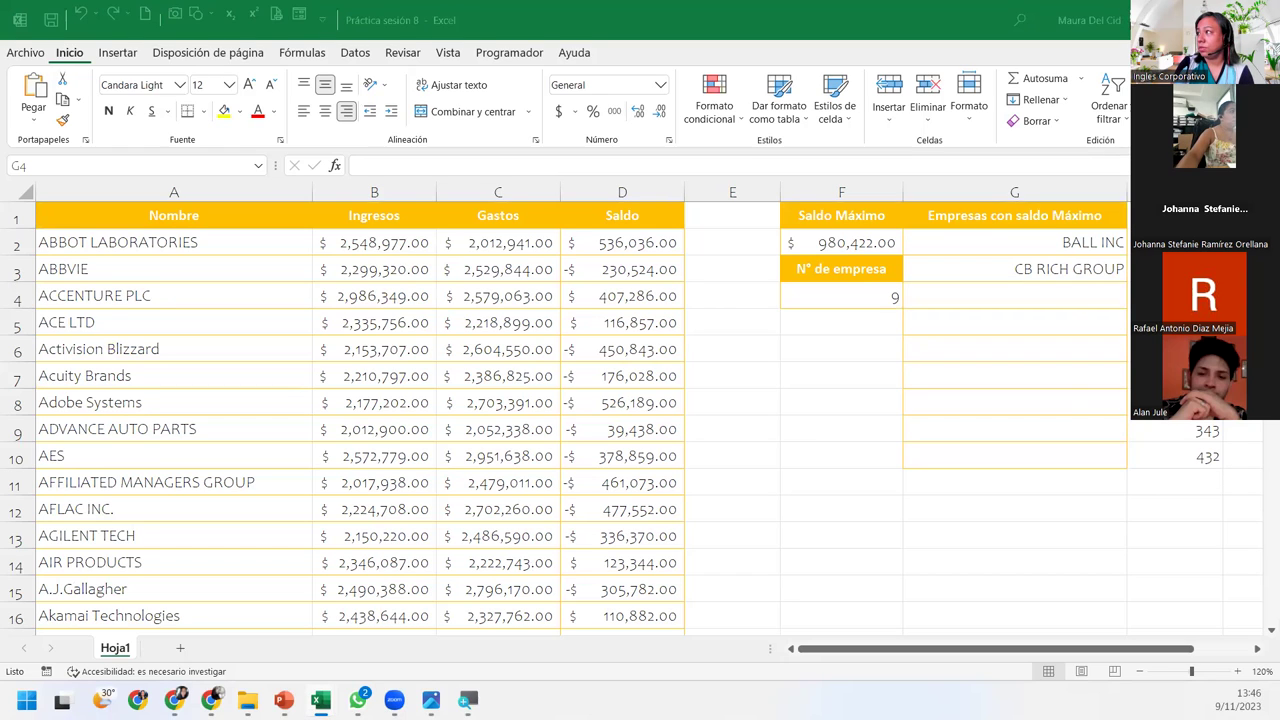
left_click(992, 305)
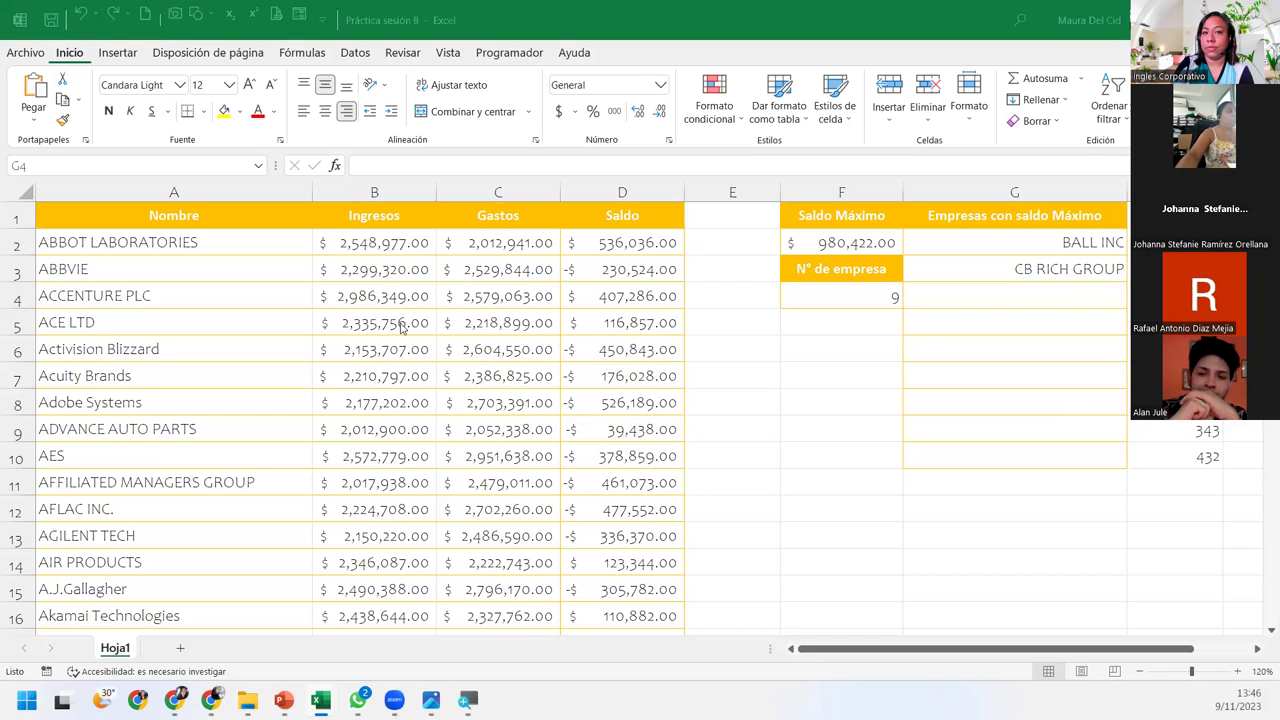
left_click(1111, 272)
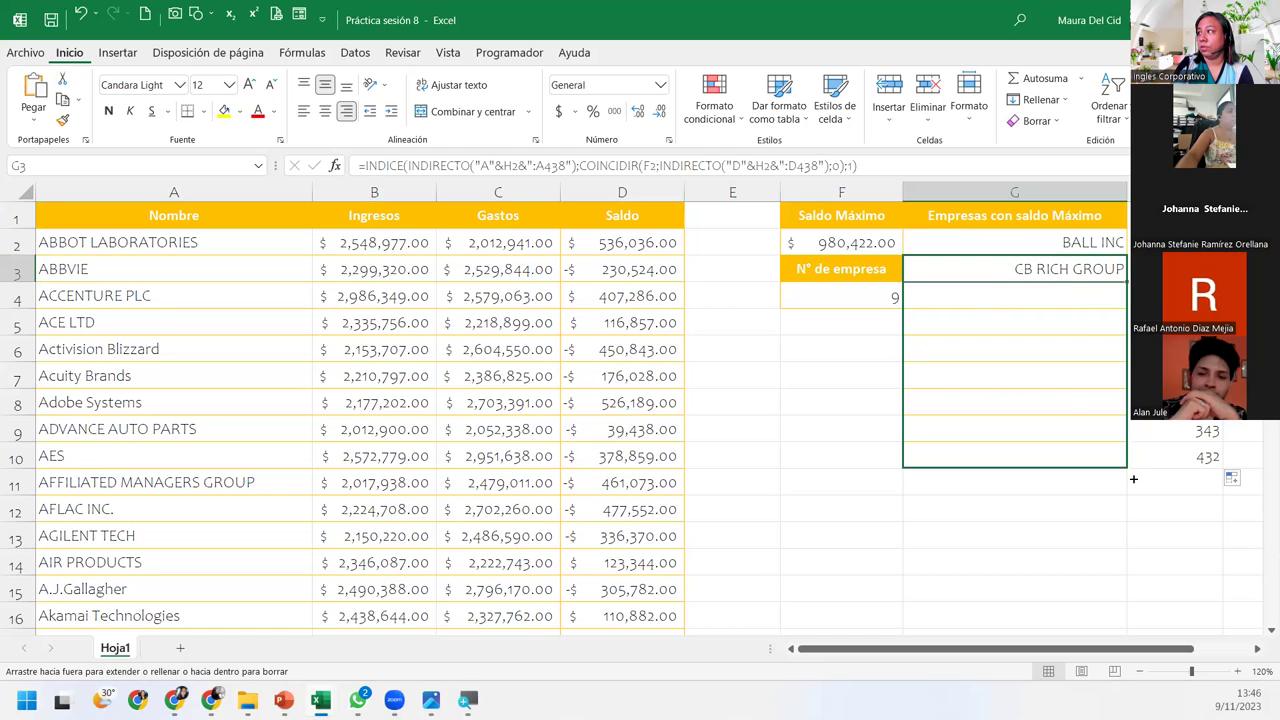
left_click_drag(1127, 281, 1128, 462)
left_click(1101, 295)
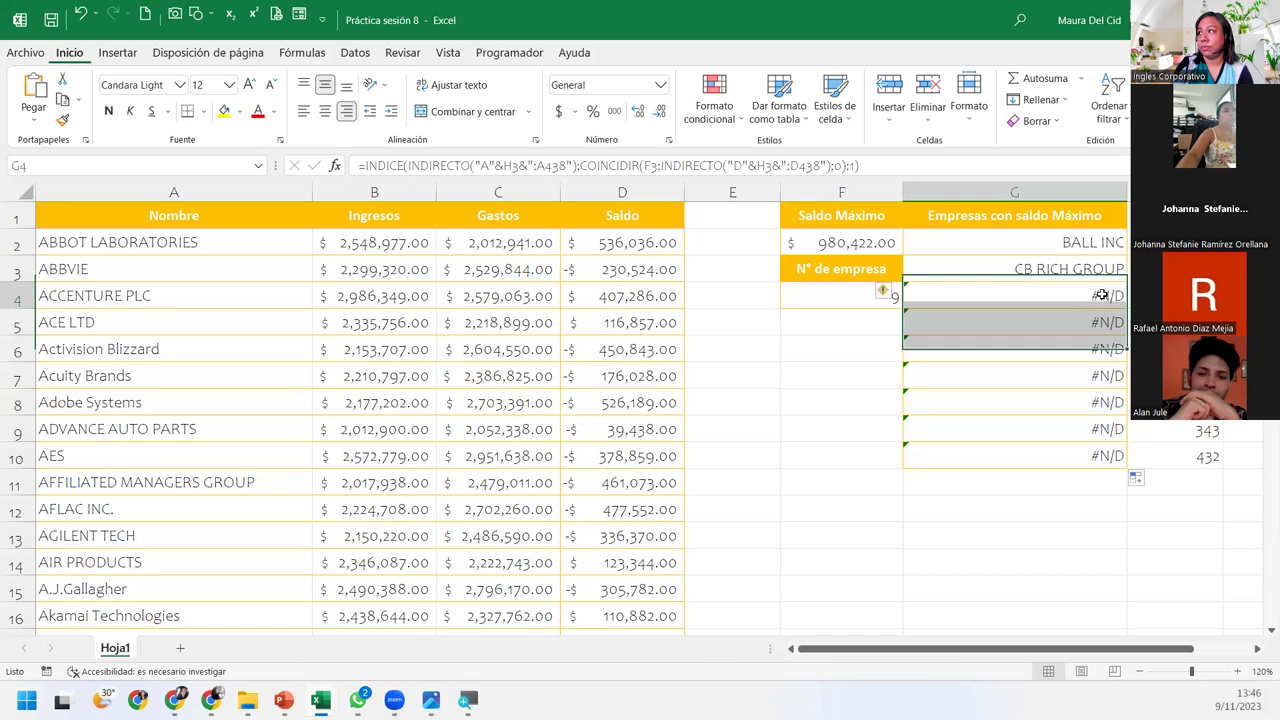
key("ctrl+z")
left_click(1100, 272)
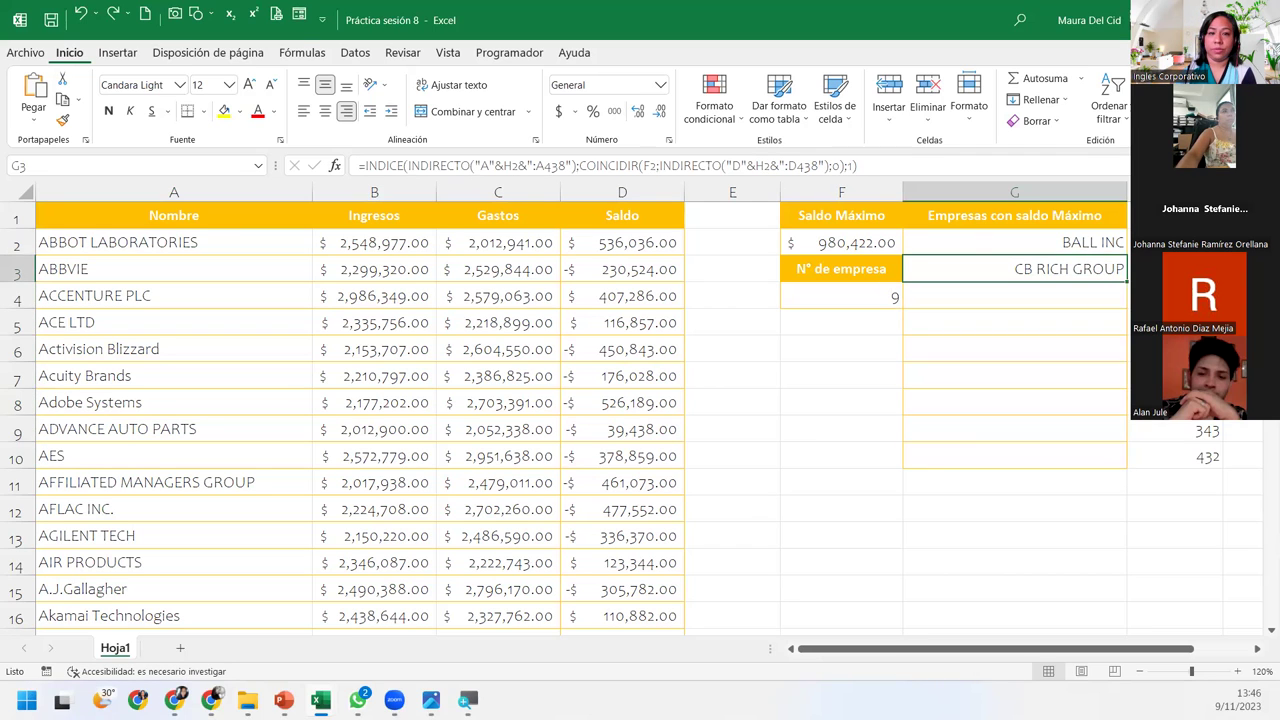
key("alt+Tab")
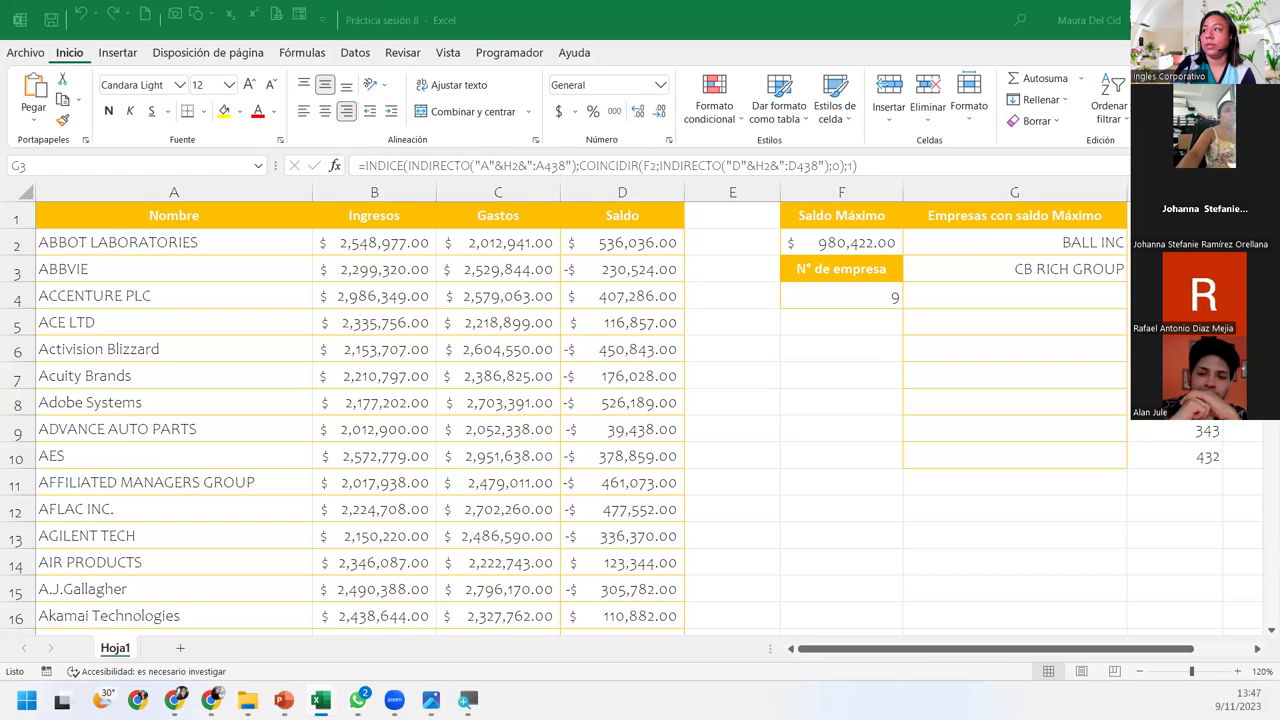
left_click(1003, 272)
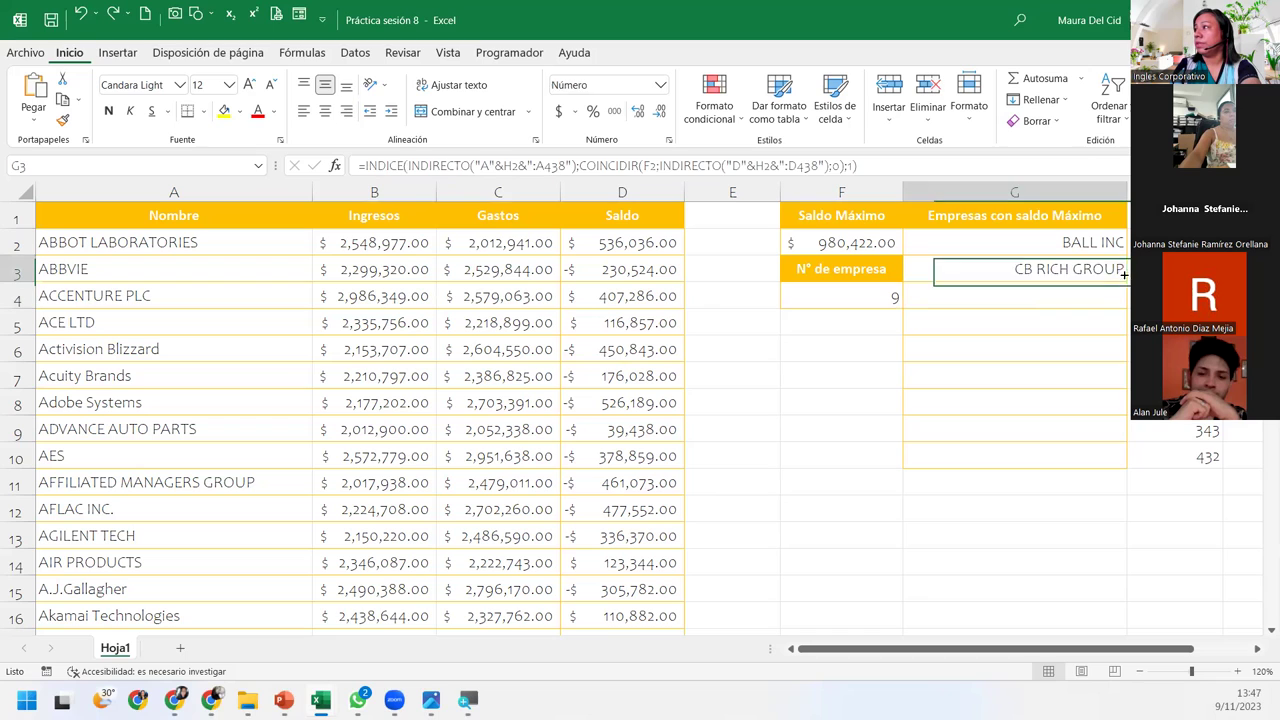
Copy G3 into G4 and inspect its references, which return #N/D
left_click_drag(1128, 282, 1001, 299)
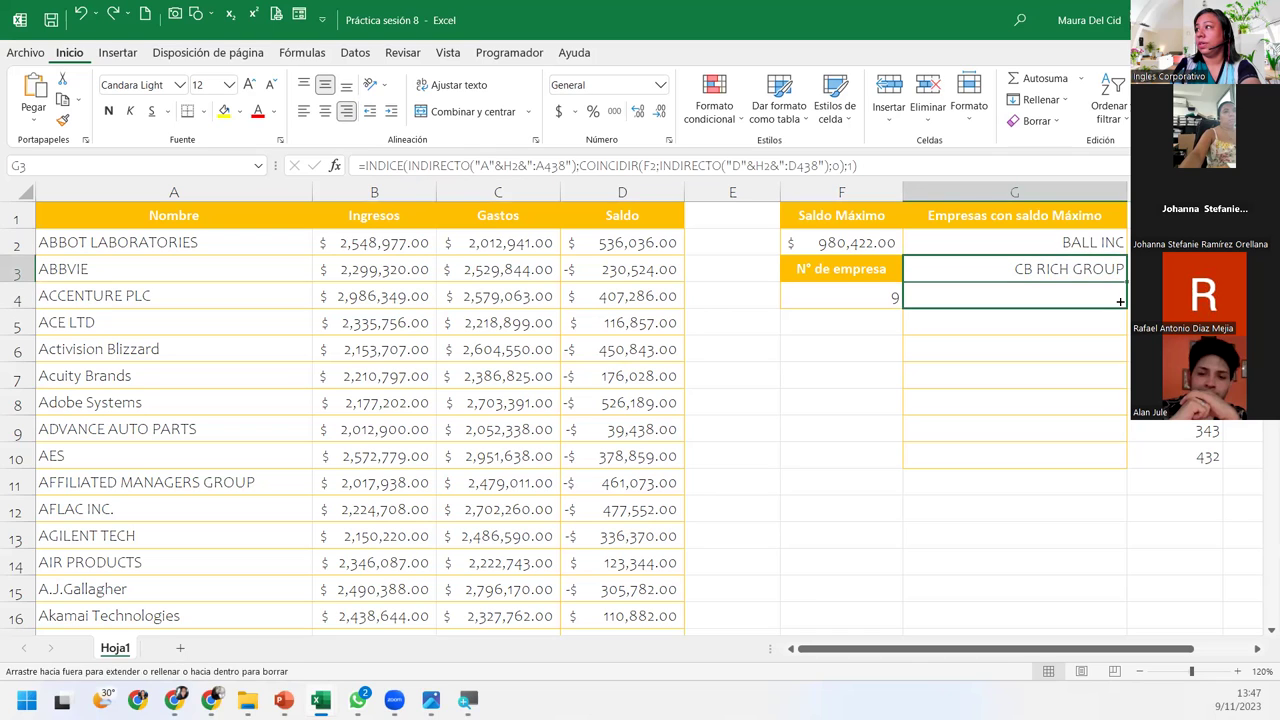
double_click(1001, 299)
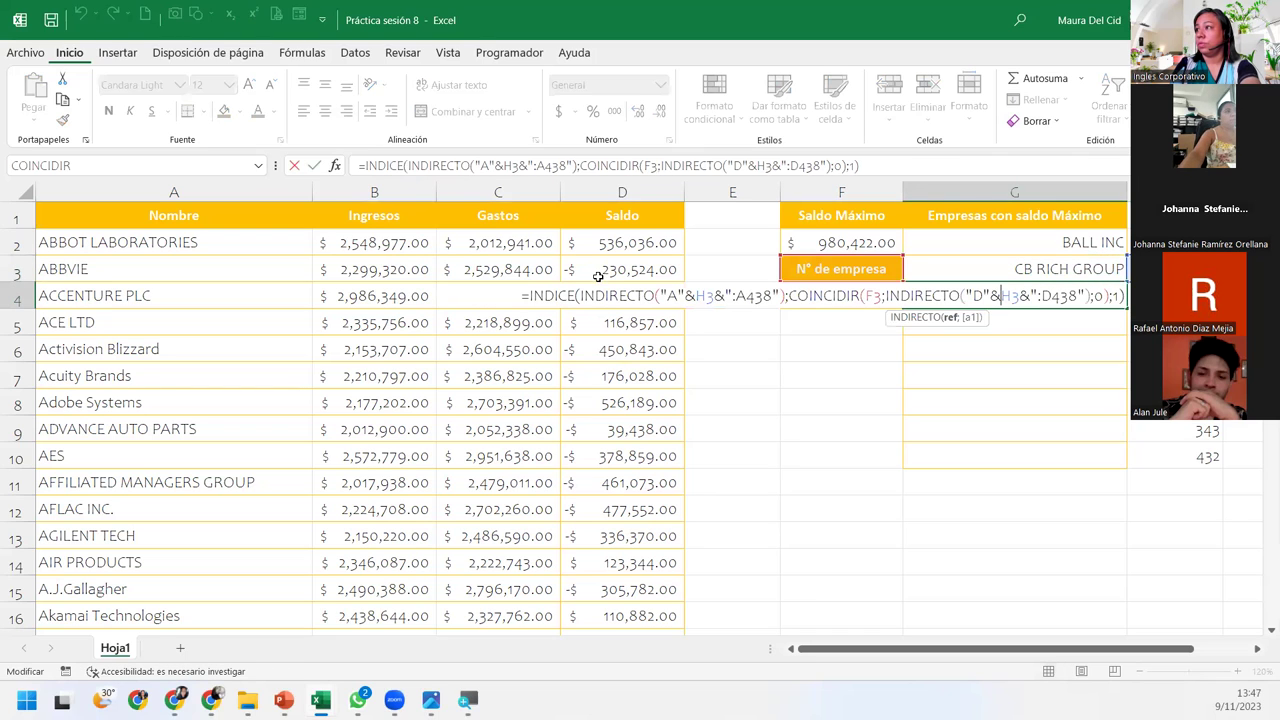
left_click(707, 296)
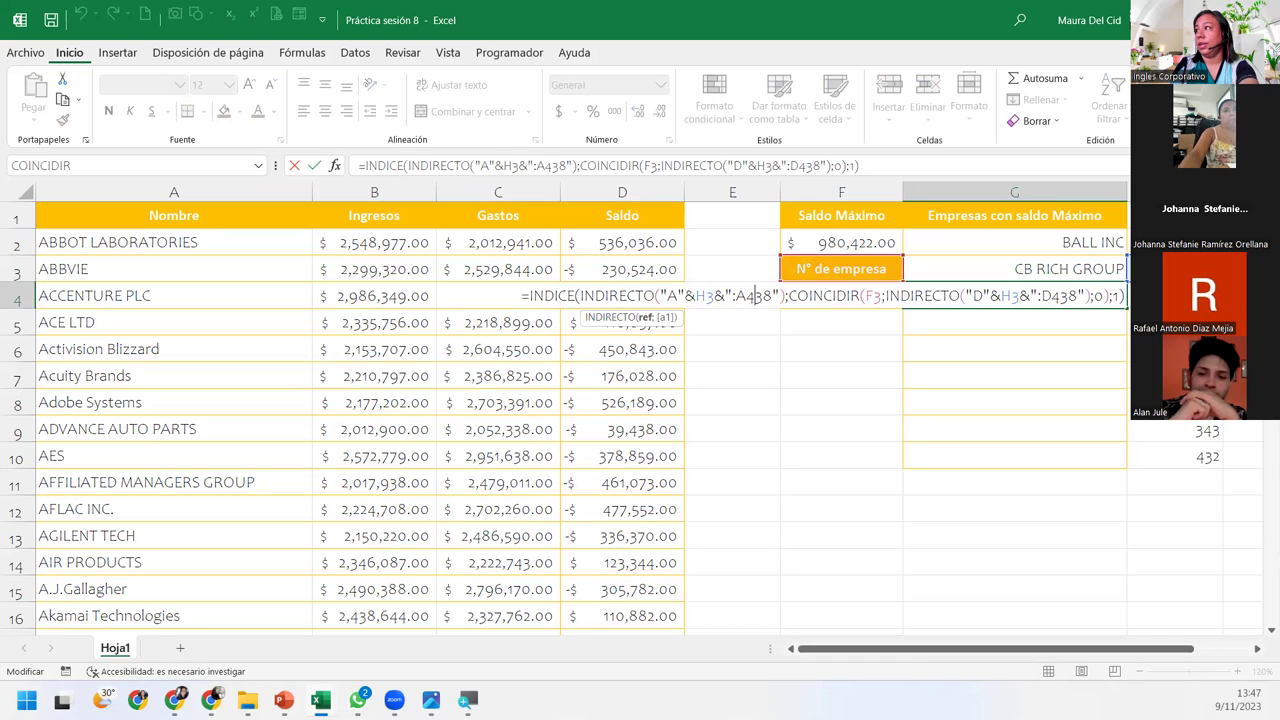
key("Return")
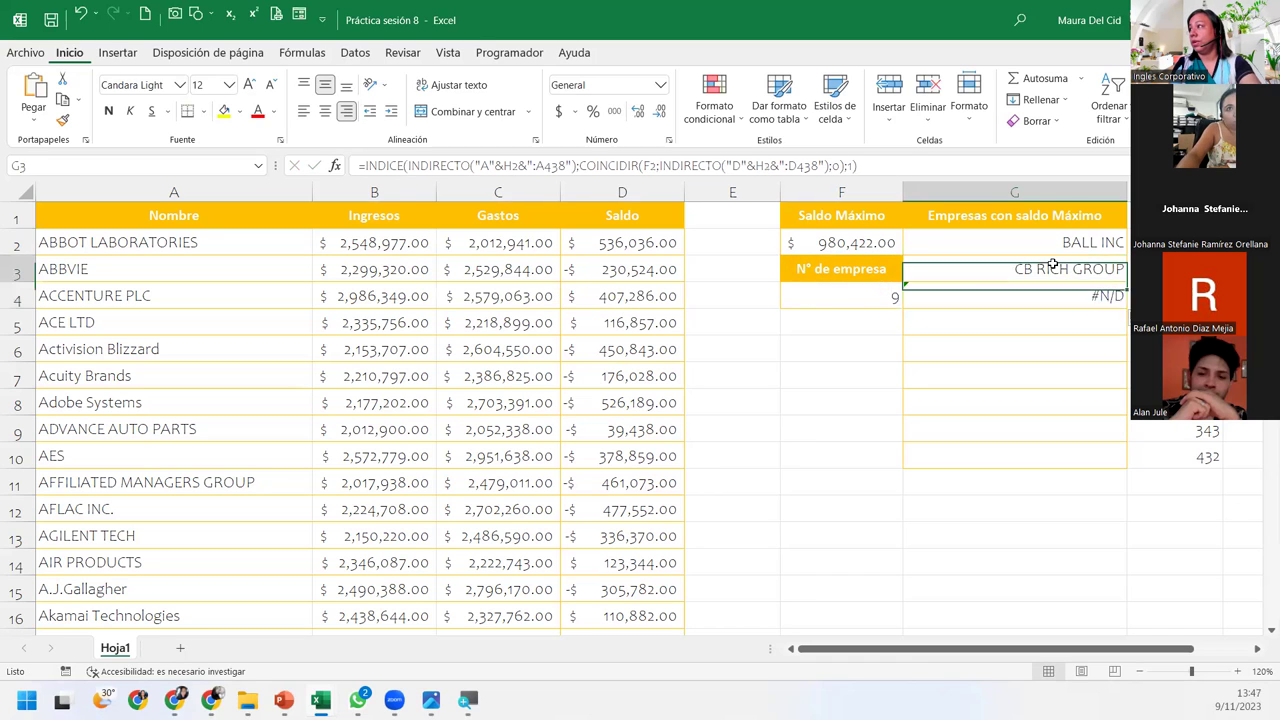
Change G3's COINCIDIR lookup value from F2 to the absolute $F$2
double_click(1053, 268)
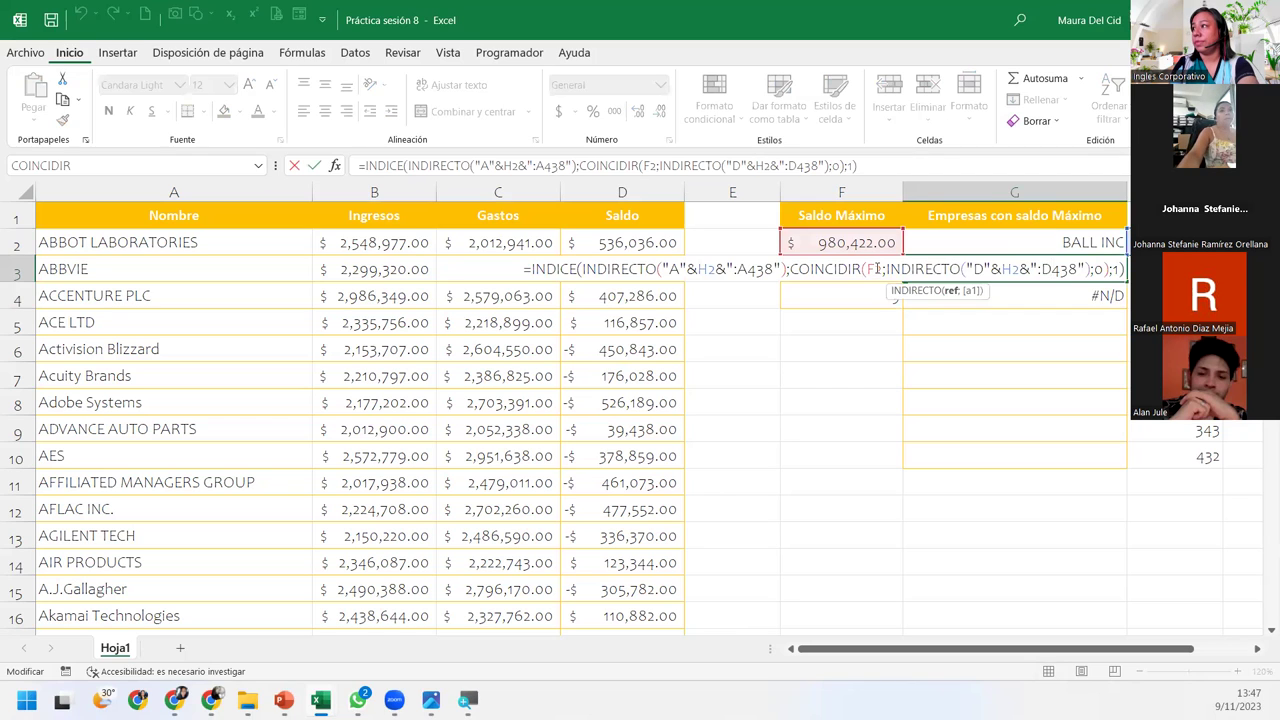
left_click(867, 267)
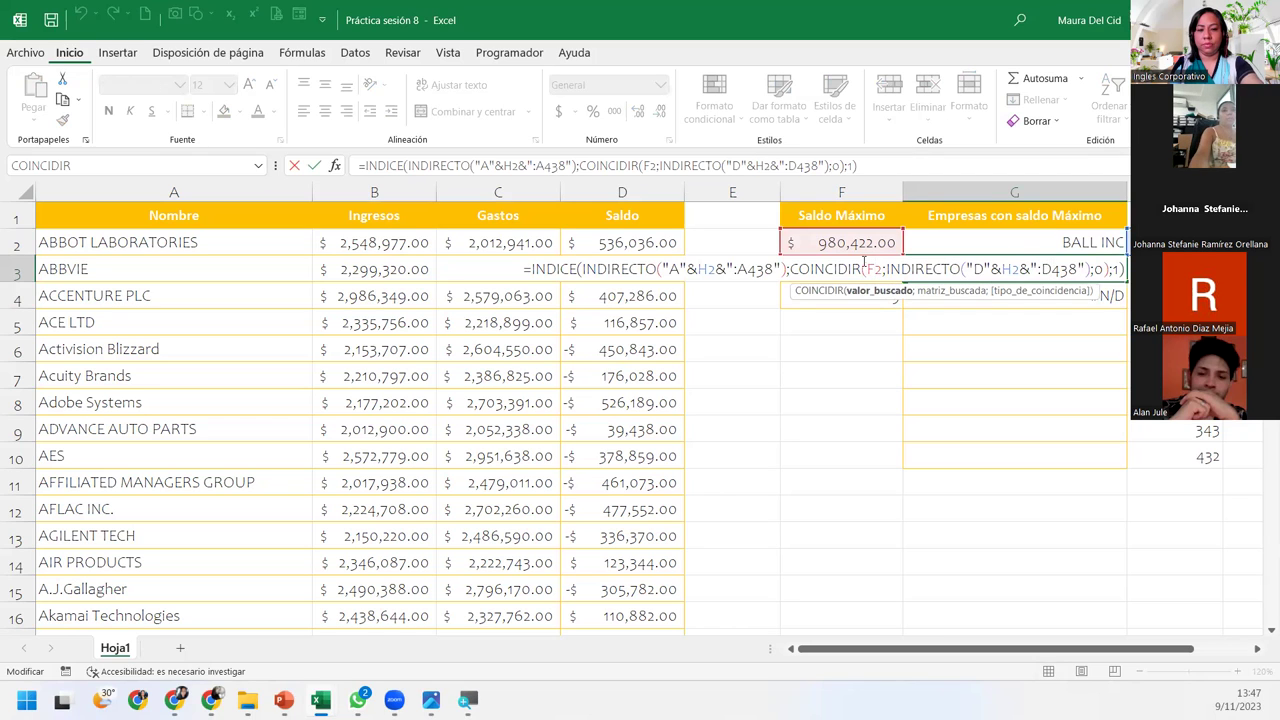
key("F4")
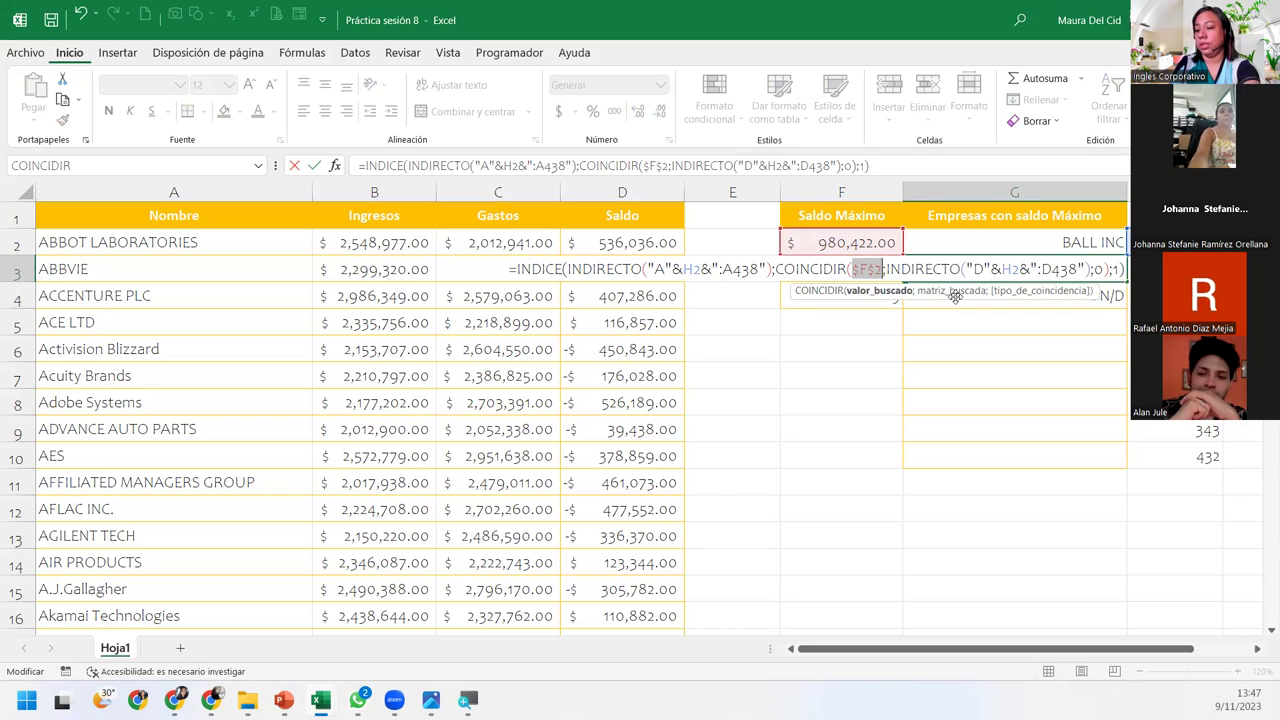
key("Return")
left_click(1118, 272)
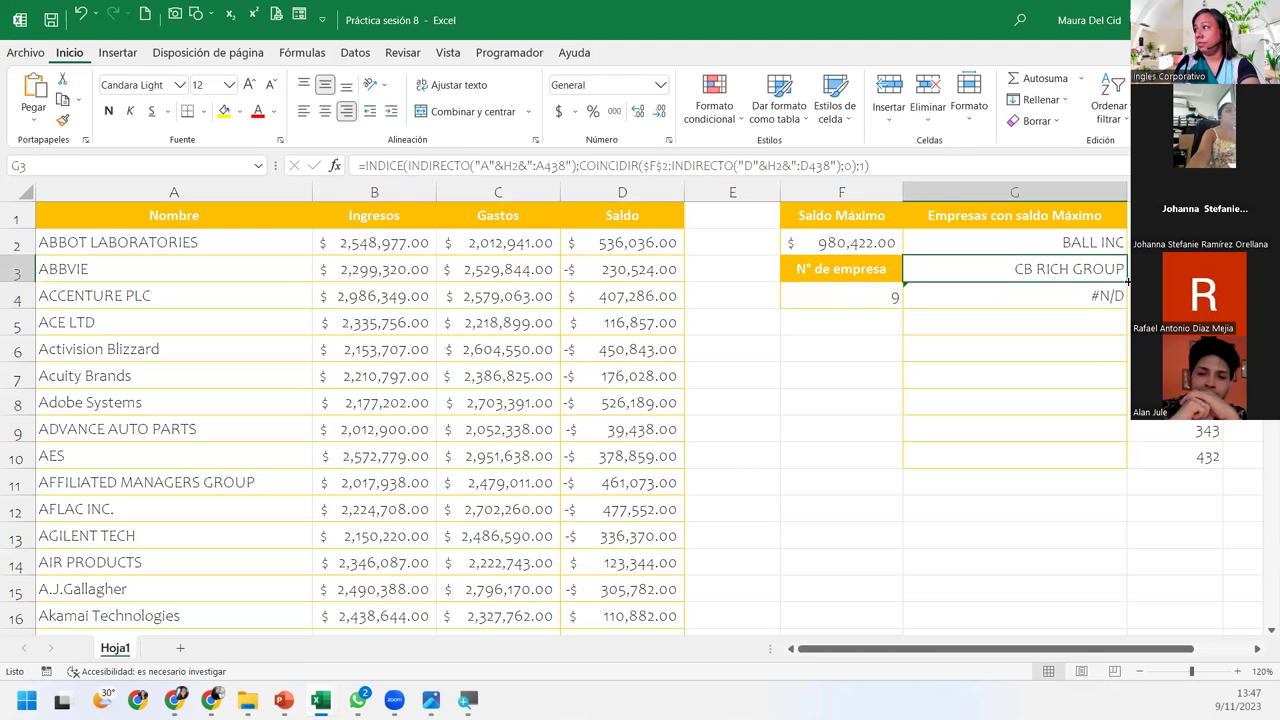
Fill G3 down to G10, check the results through Wynd World, then undo the fill
left_click_drag(1127, 283, 1124, 460)
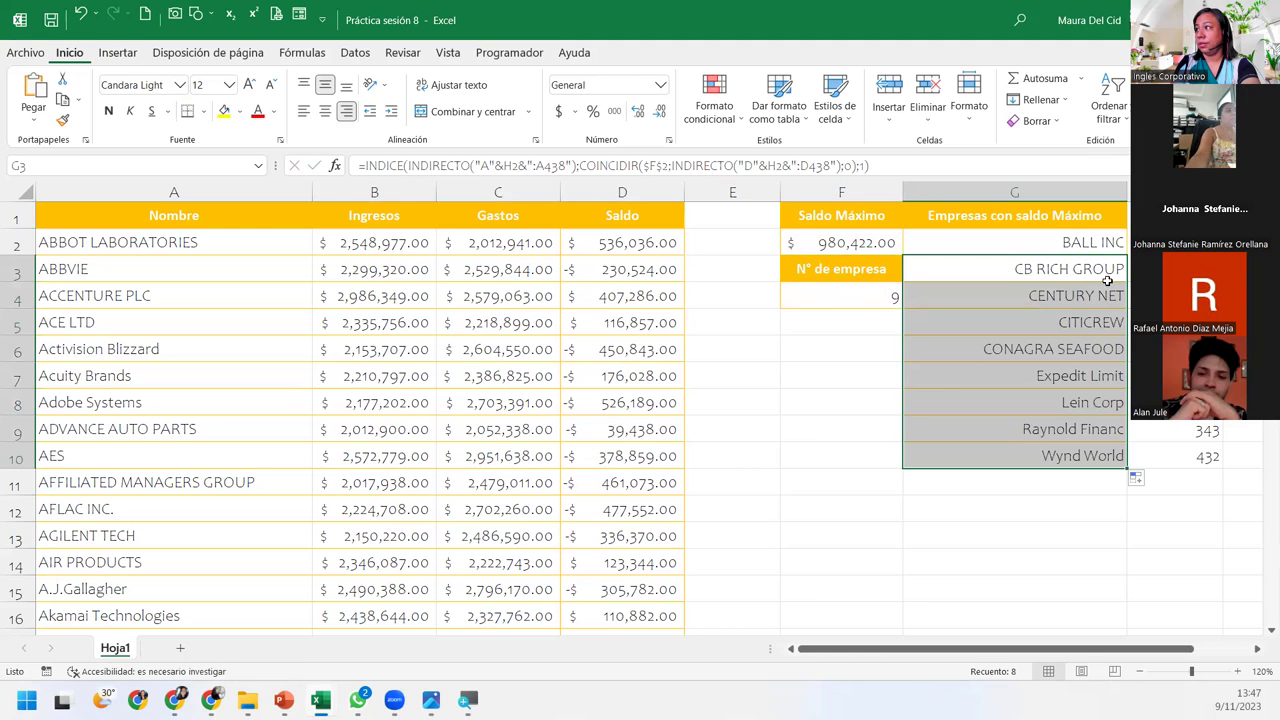
left_click(1080, 296)
left_click(1075, 452)
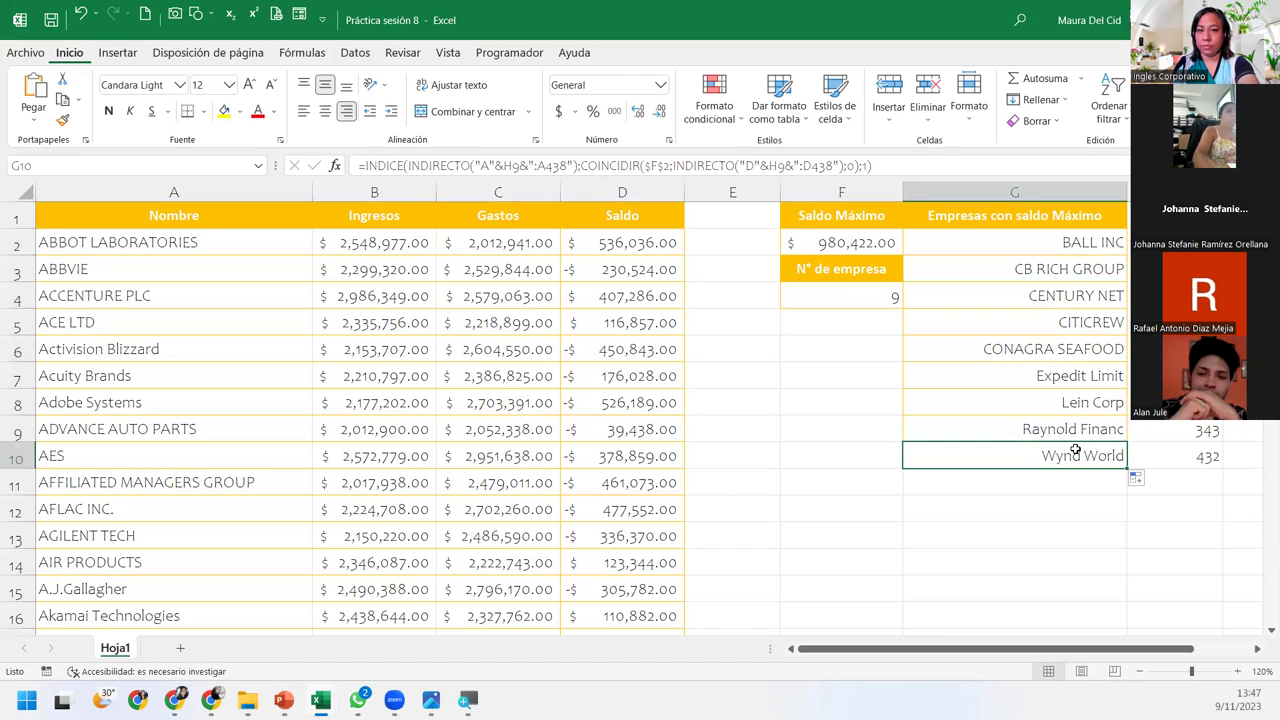
double_click(1105, 270)
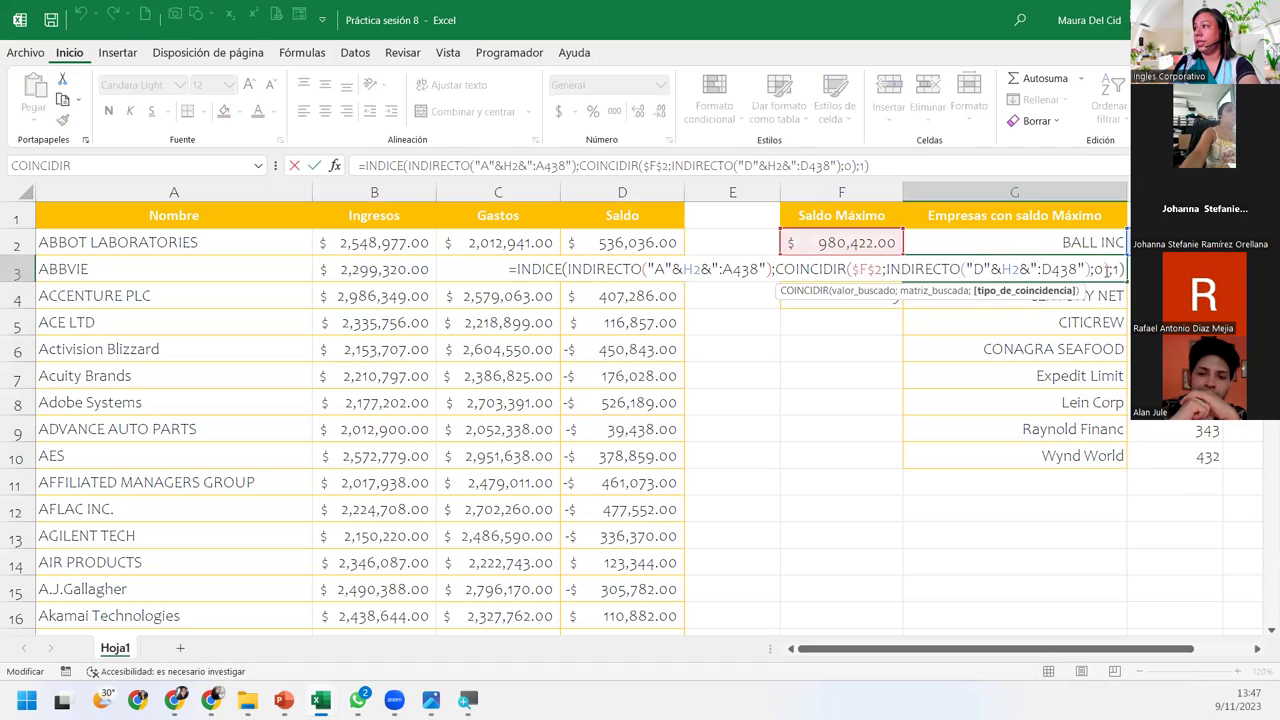
key("Escape")
key("ctrl+z")
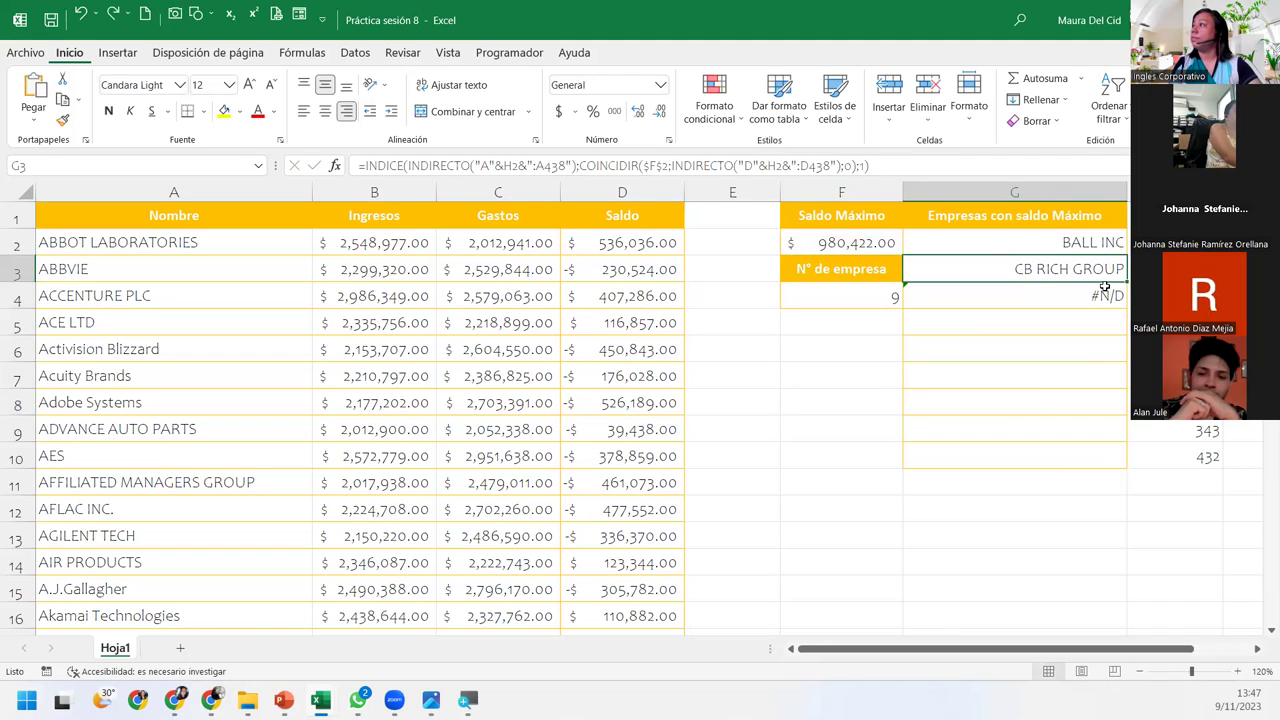
Recheck the $F$2 lookup reference in G3's formula and confirm it
double_click(1100, 270)
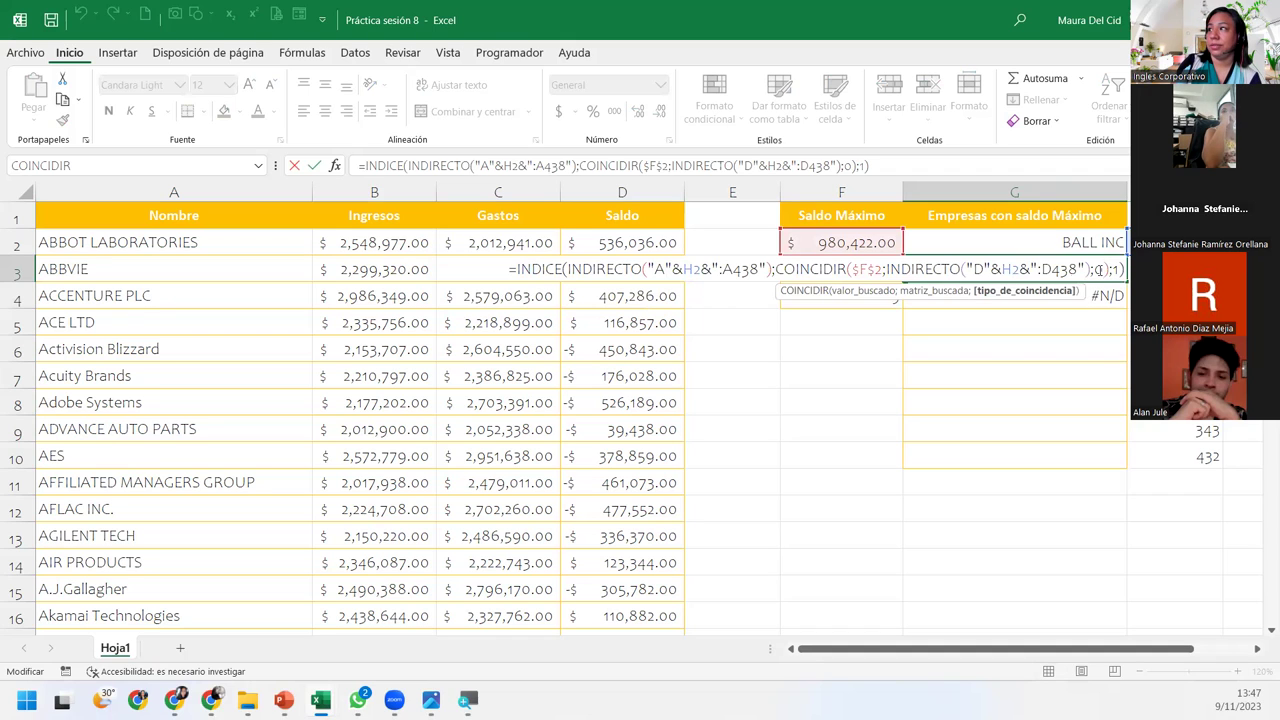
left_click(865, 267)
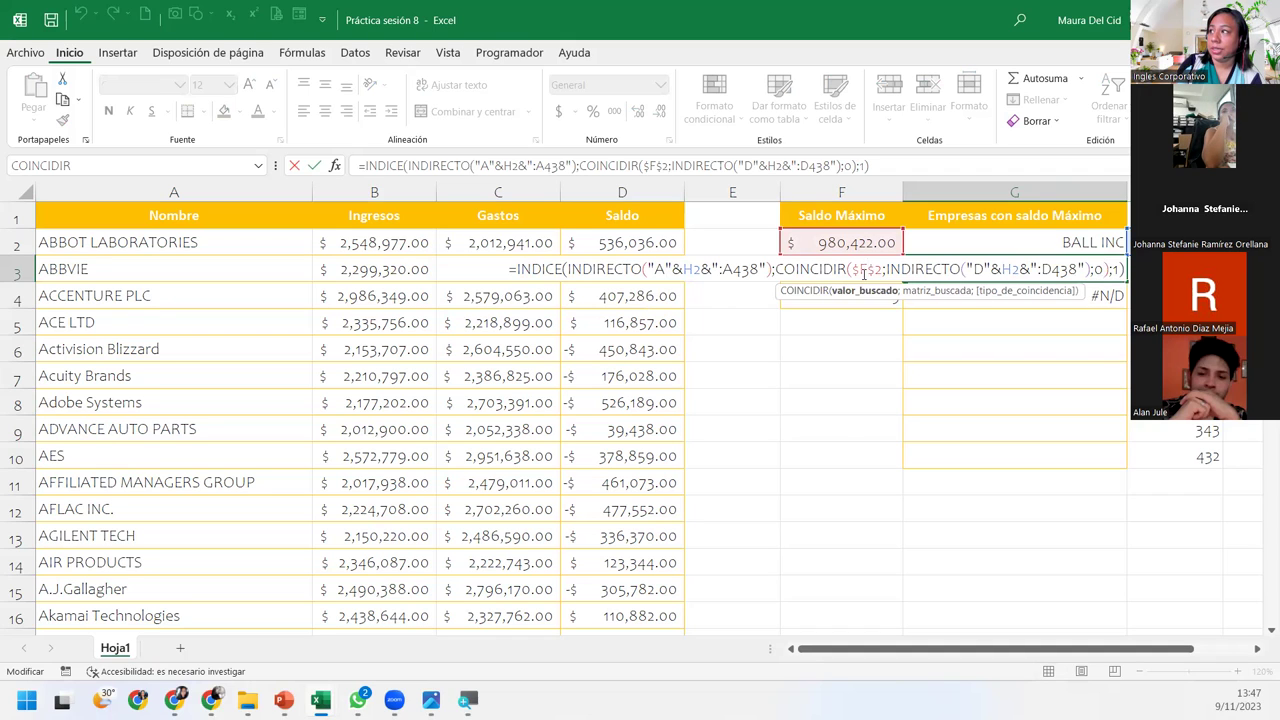
double_click(866, 269)
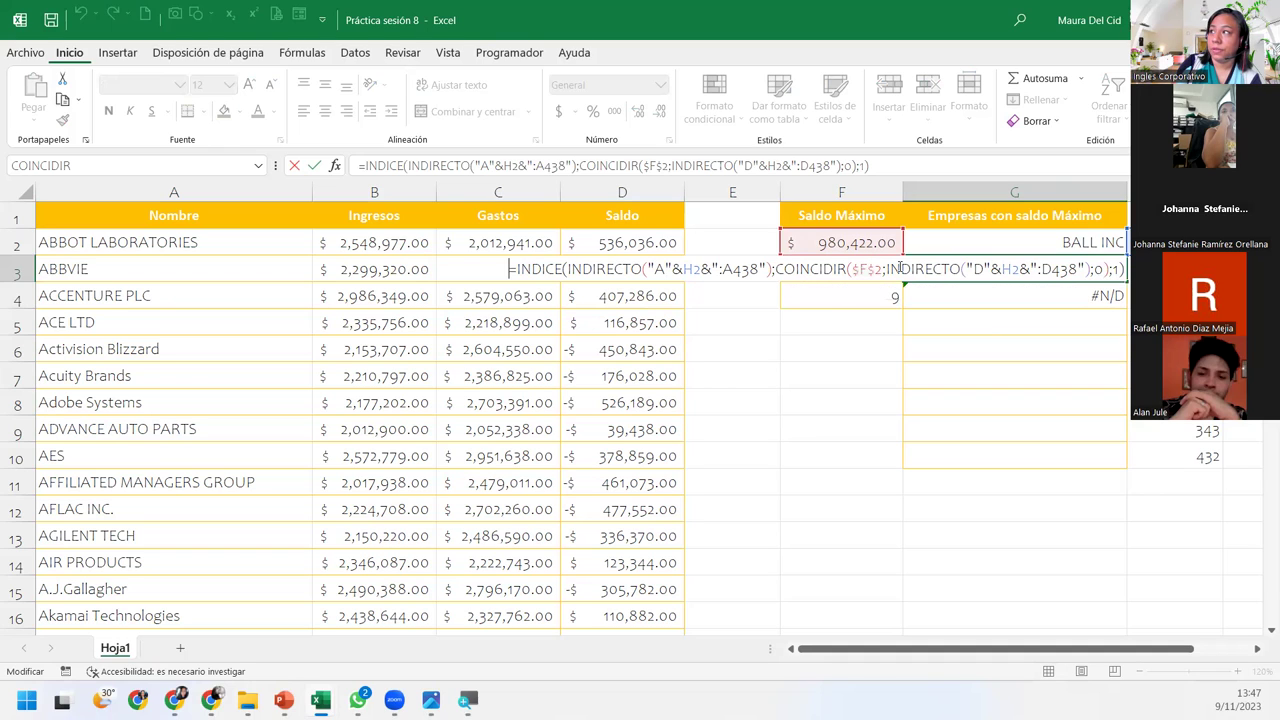
left_click(866, 269)
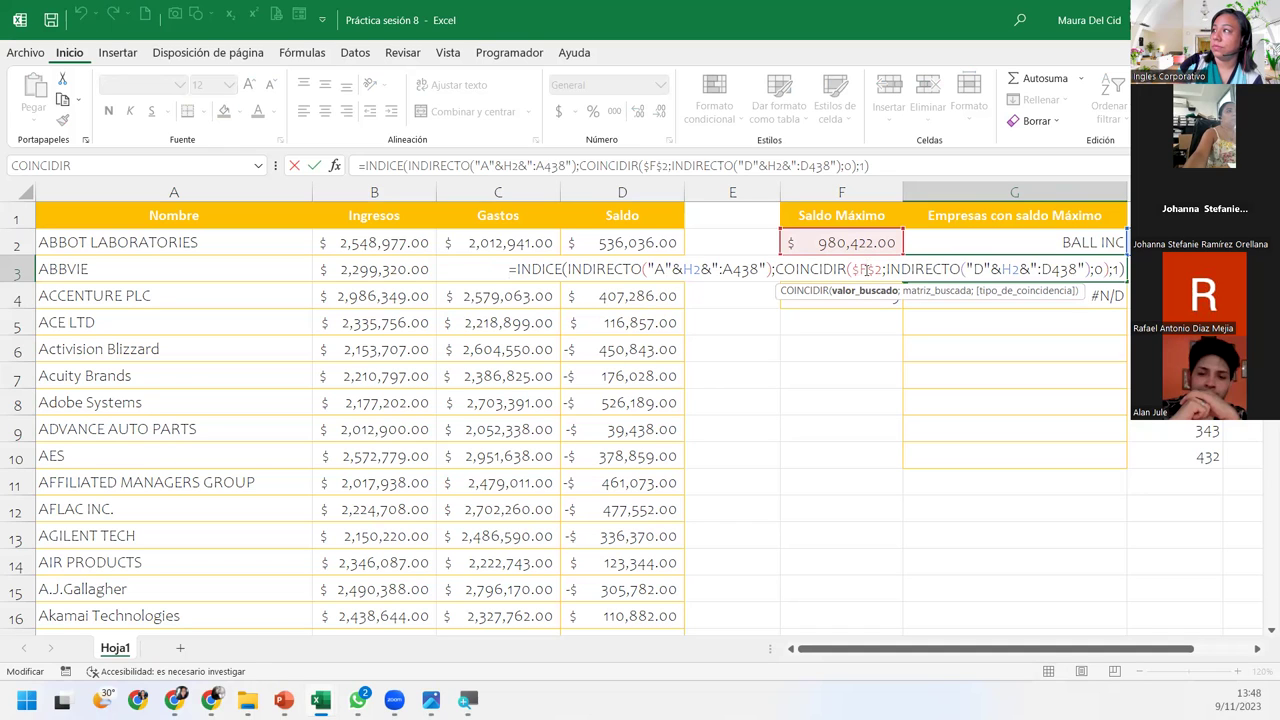
key("Return")
left_click(1000, 272)
left_click_drag(1127, 284, 1120, 462)
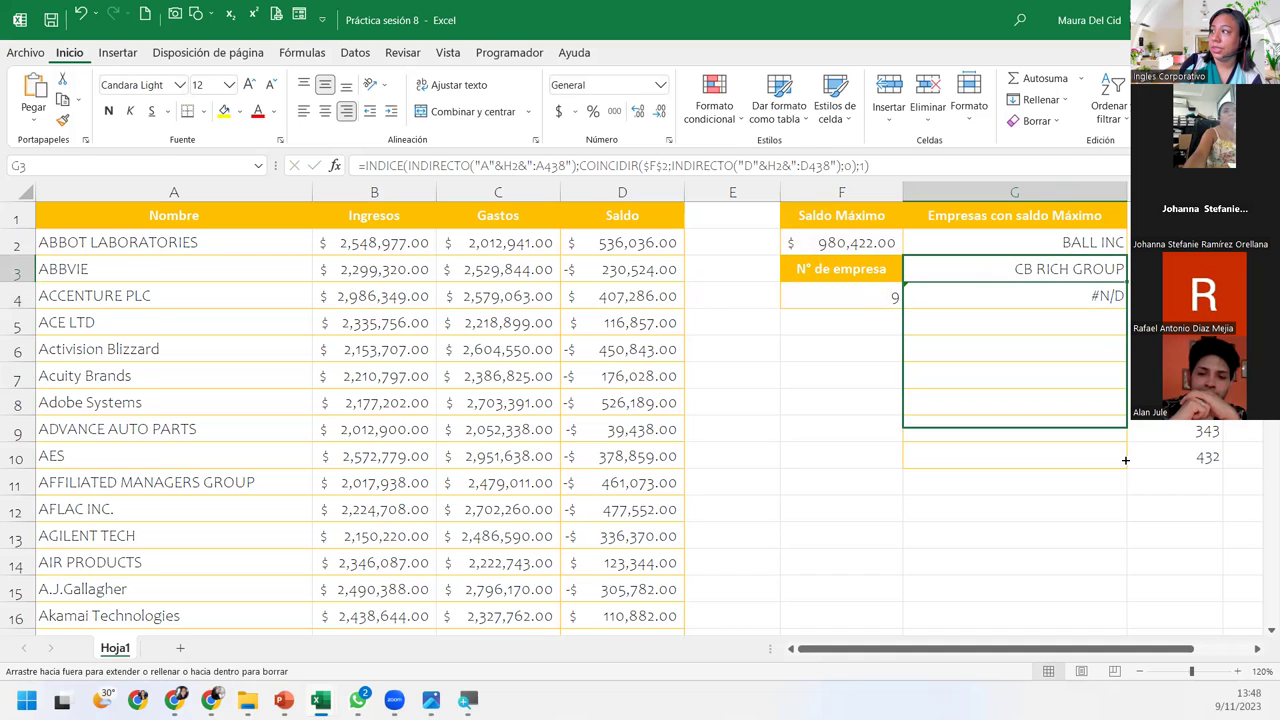
left_click(1085, 295)
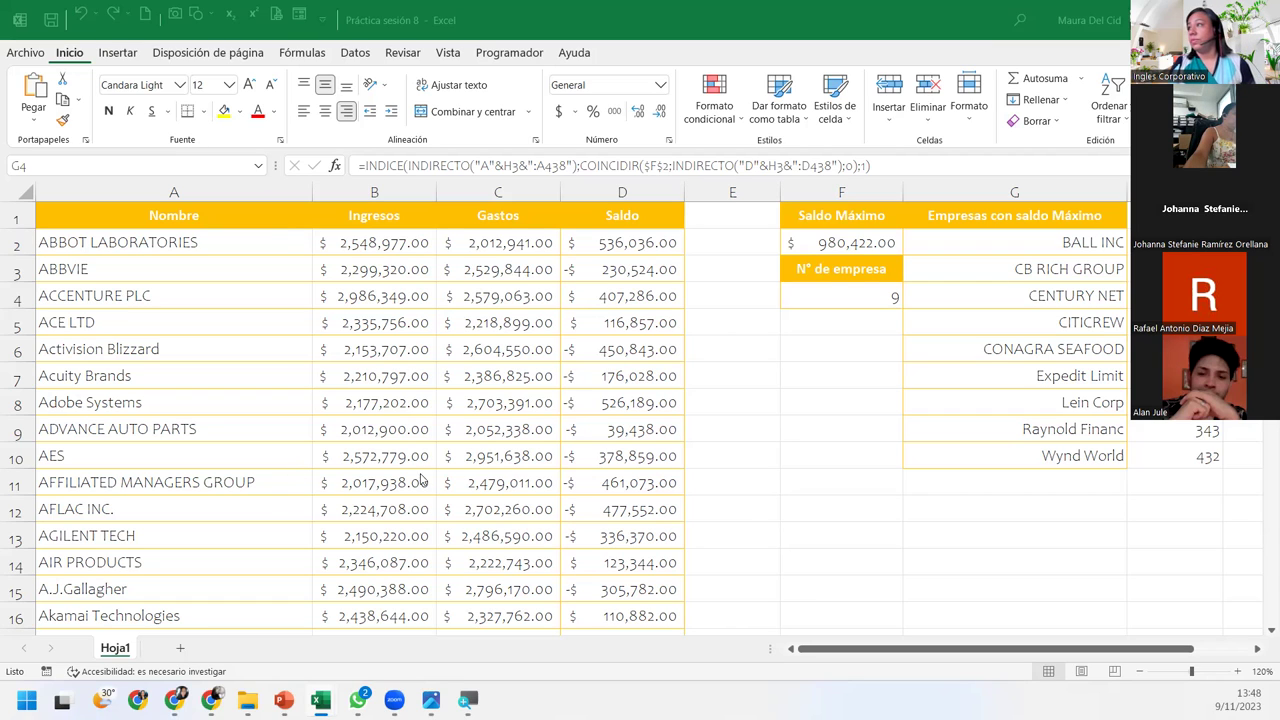
key("alt+Tab")
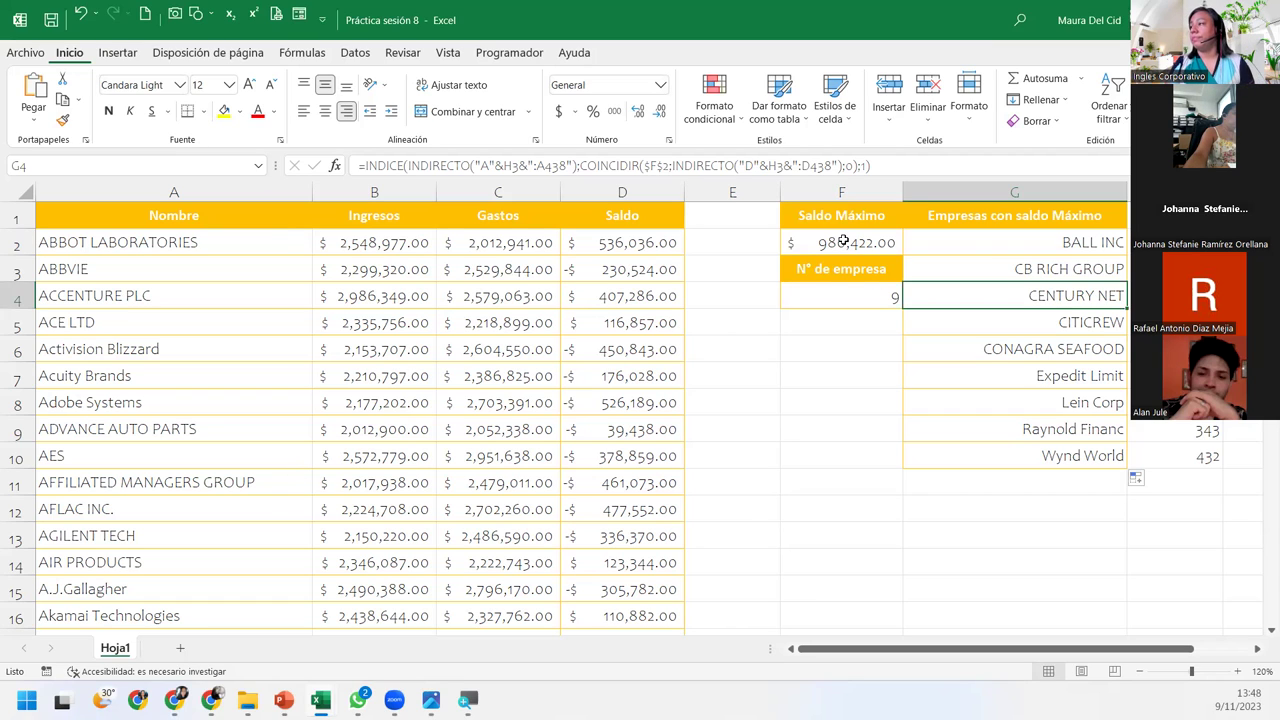
left_click(843, 241)
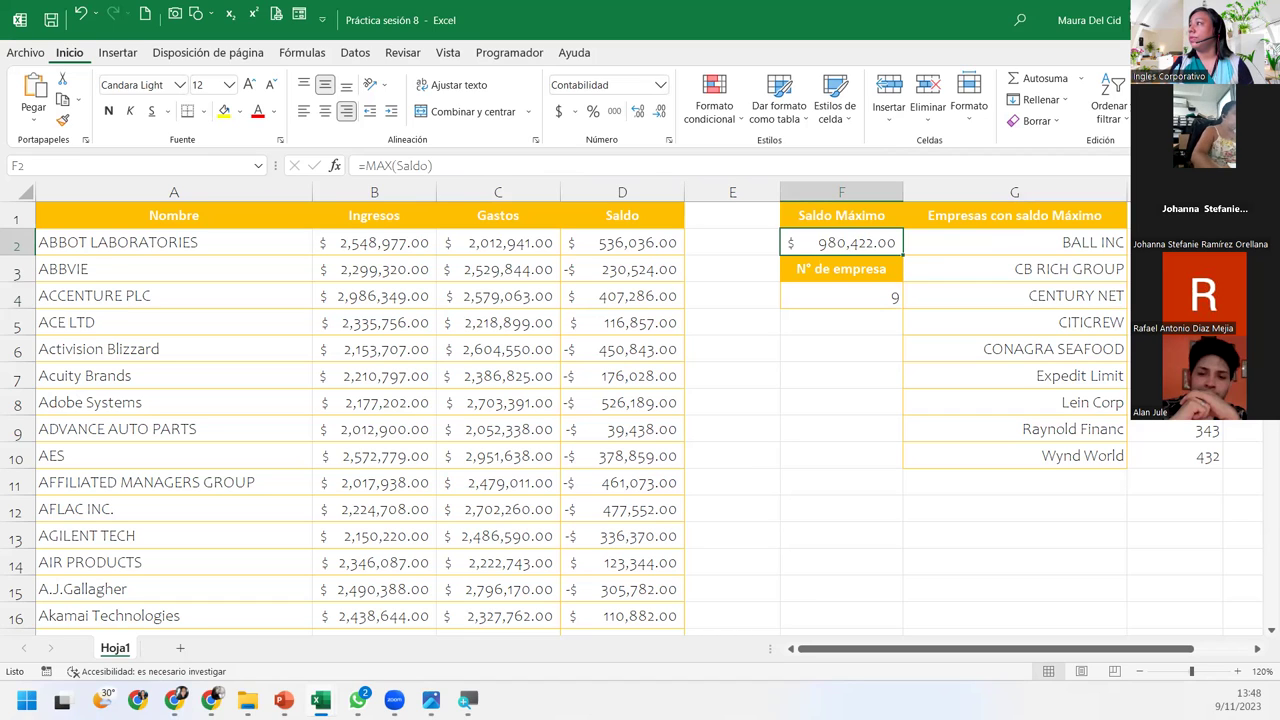
Search the sheet for 980422, adjust the search value and retry after it reports not found
key("ctrl+b")
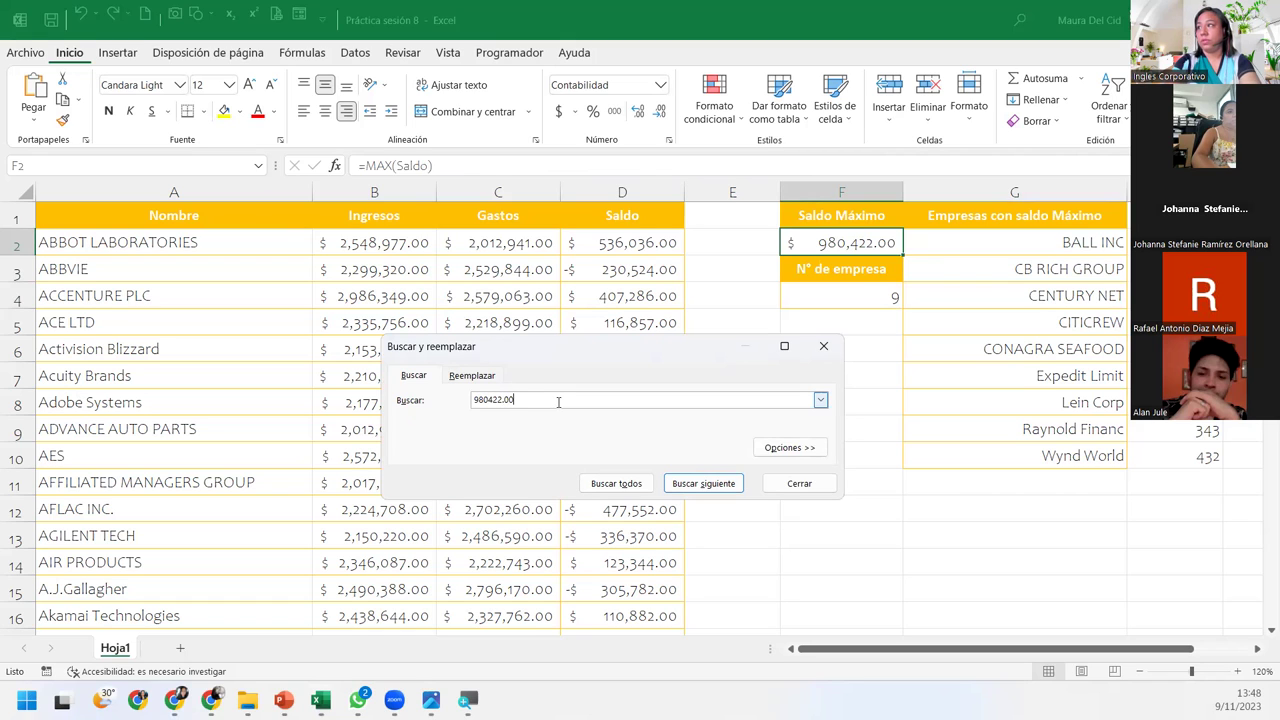
left_click(616, 483)
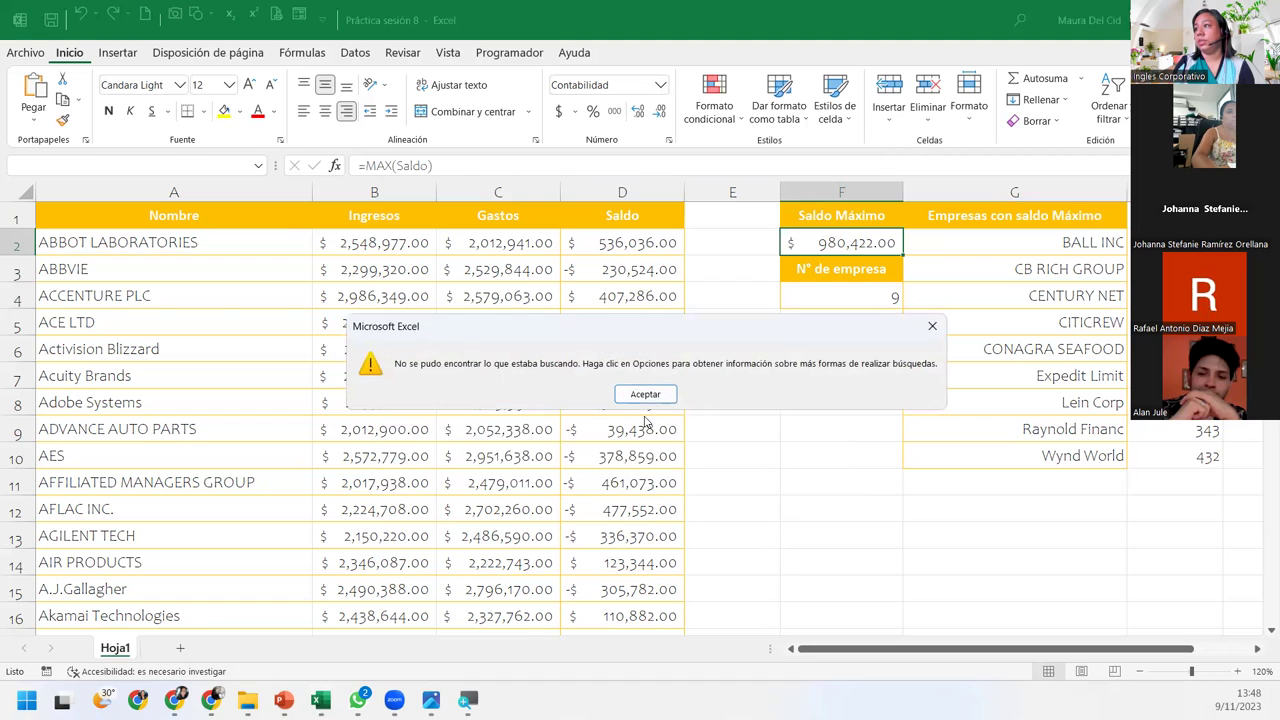
left_click(647, 394)
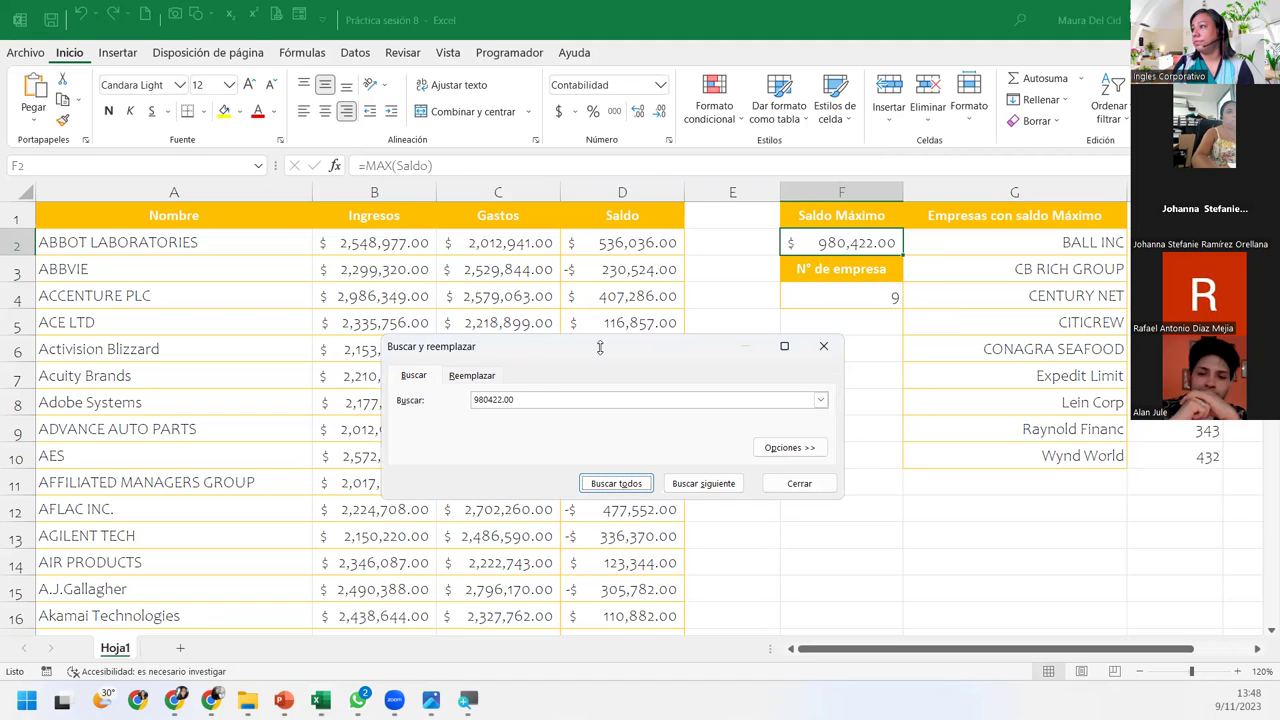
left_click(503, 398)
double_click(505, 399)
left_click(553, 399)
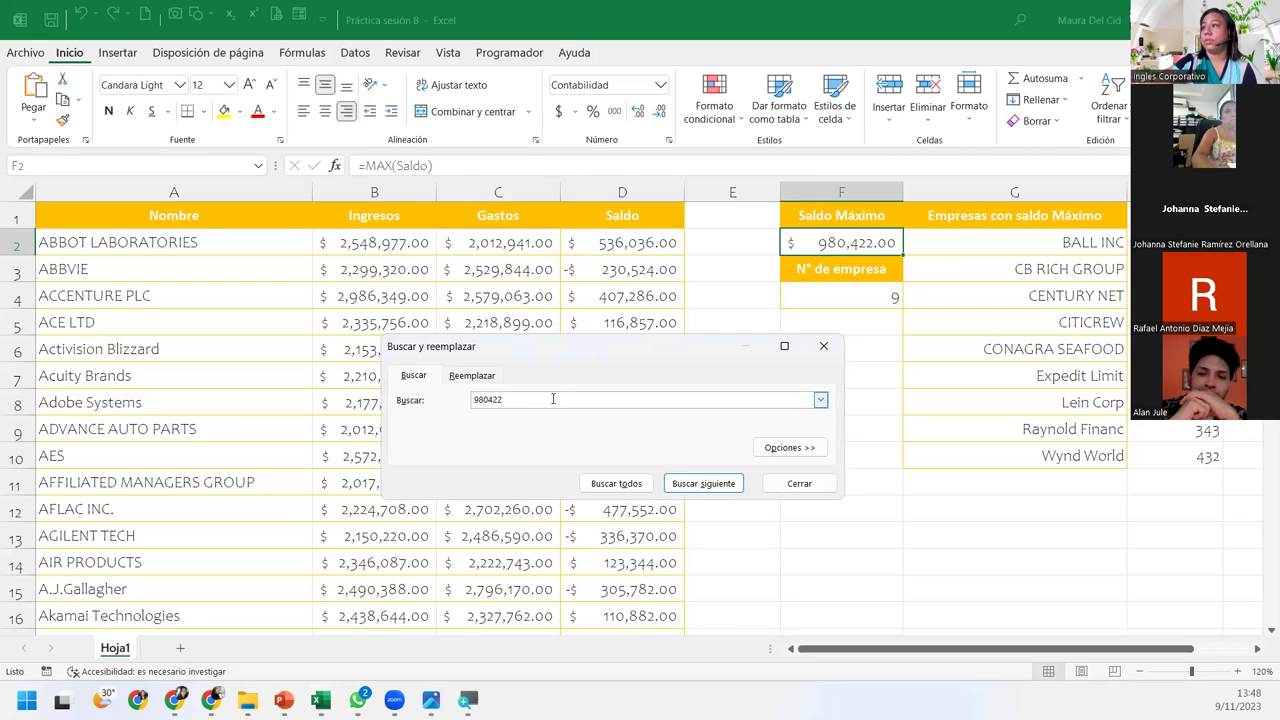
left_click(611, 487)
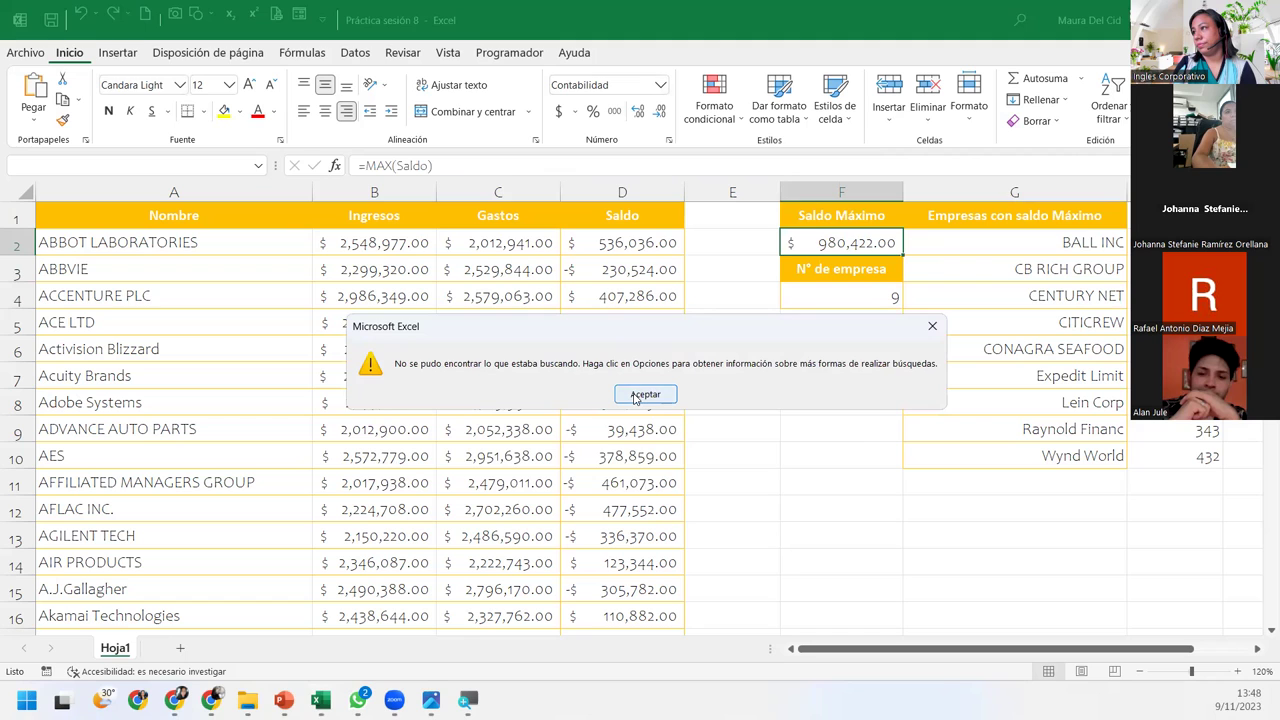
left_click(645, 394)
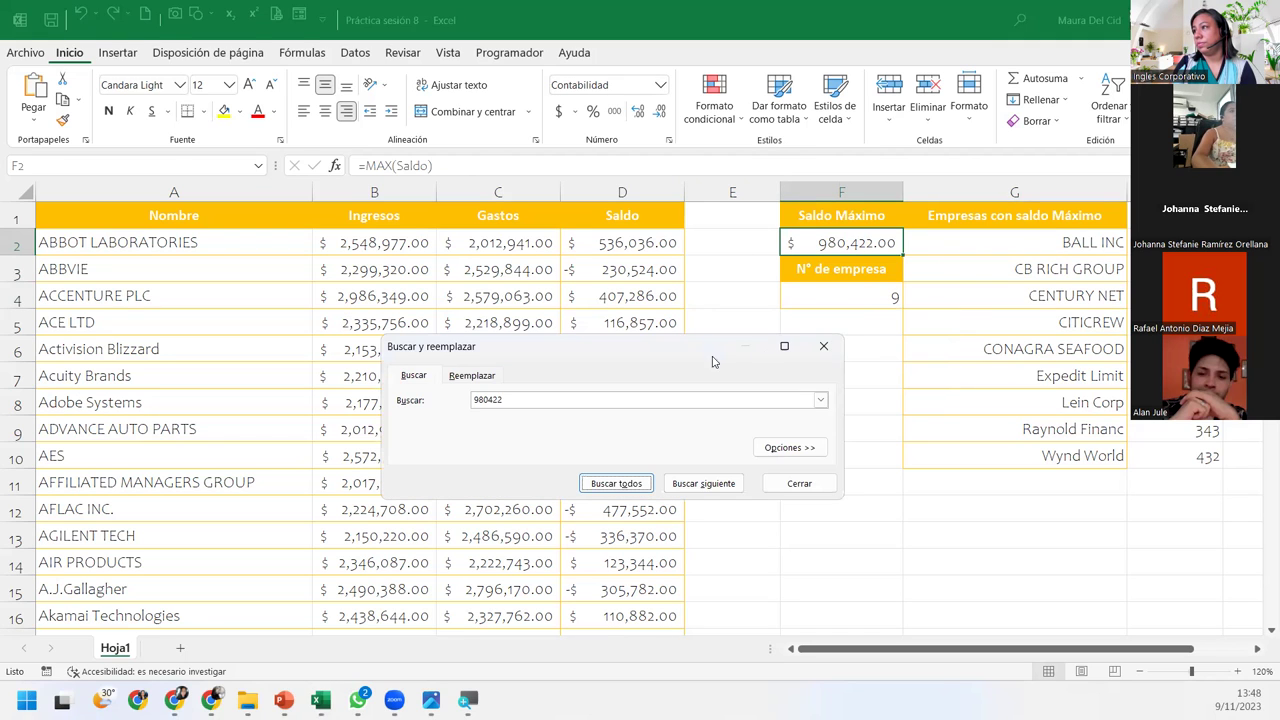
Close the search and check the column D balances against the maximum in F2
left_click(824, 348)
left_click(680, 243)
left_click(678, 323)
left_click(834, 241)
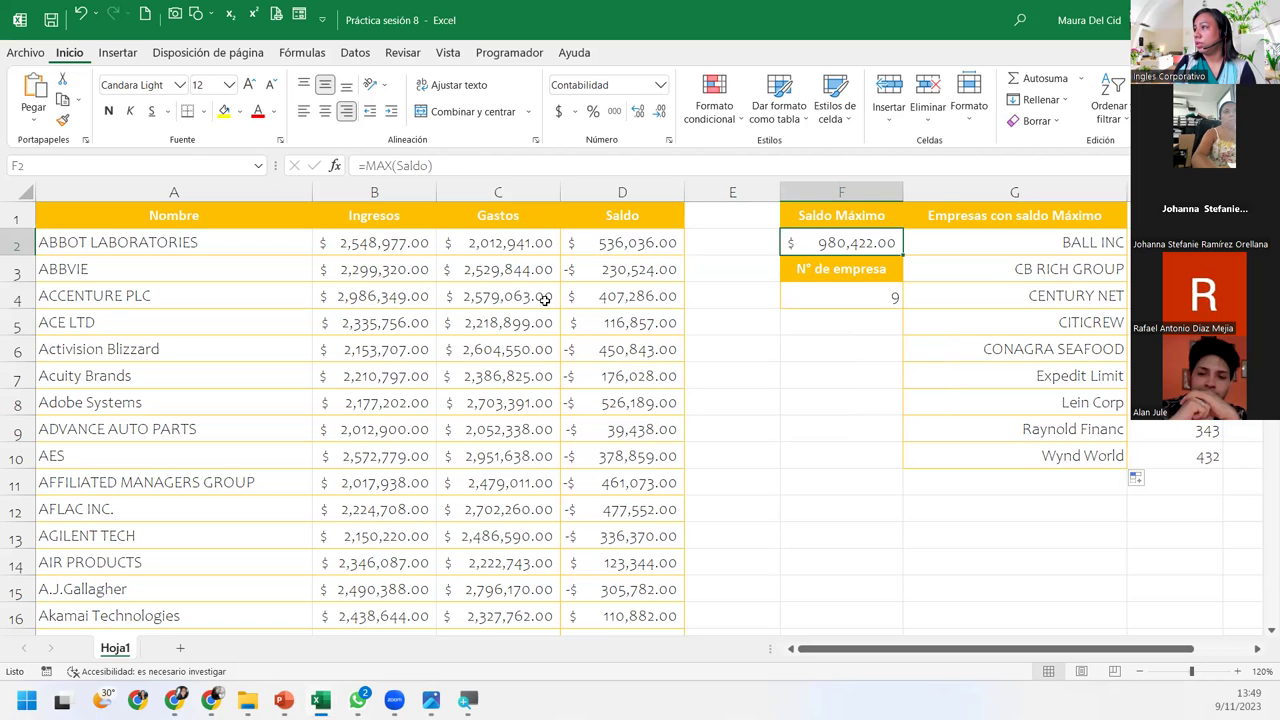
left_click(609, 303)
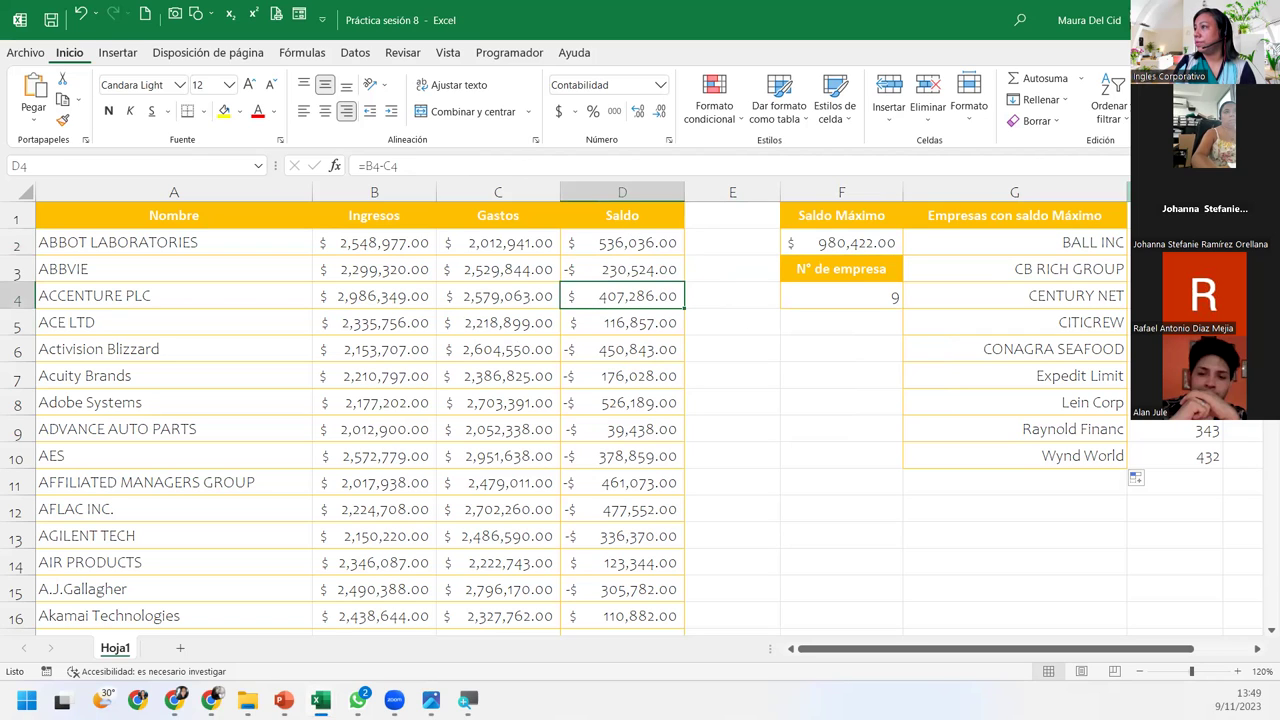
key("Escape")
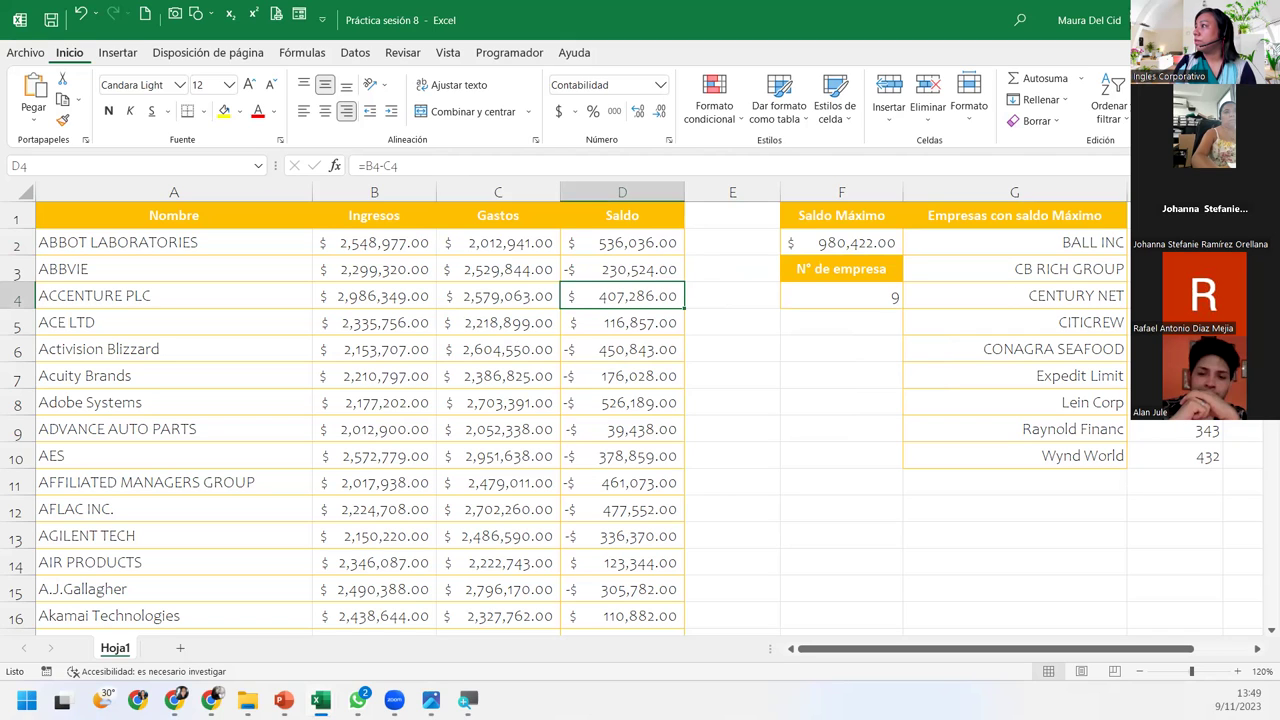
Search for 980422 again with Buscar en set to Valores using Buscar todos, then close the search window
key("ctrl+b")
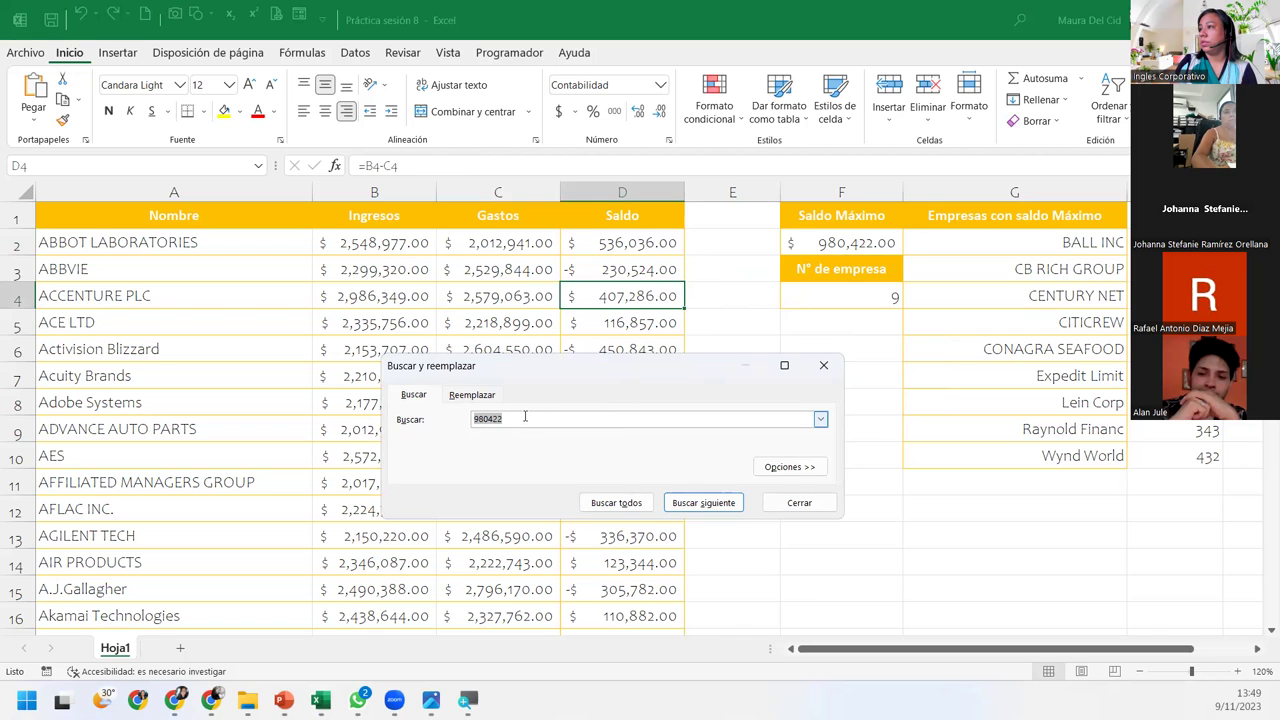
left_click(598, 502)
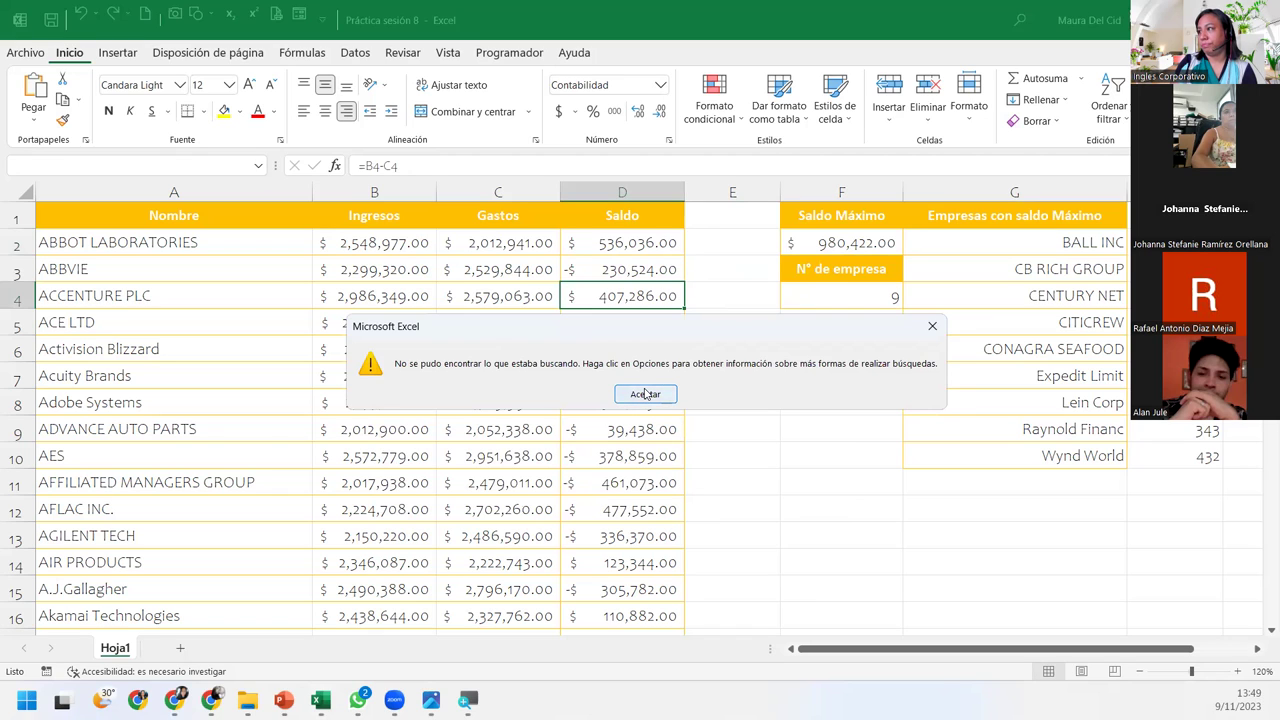
left_click(645, 394)
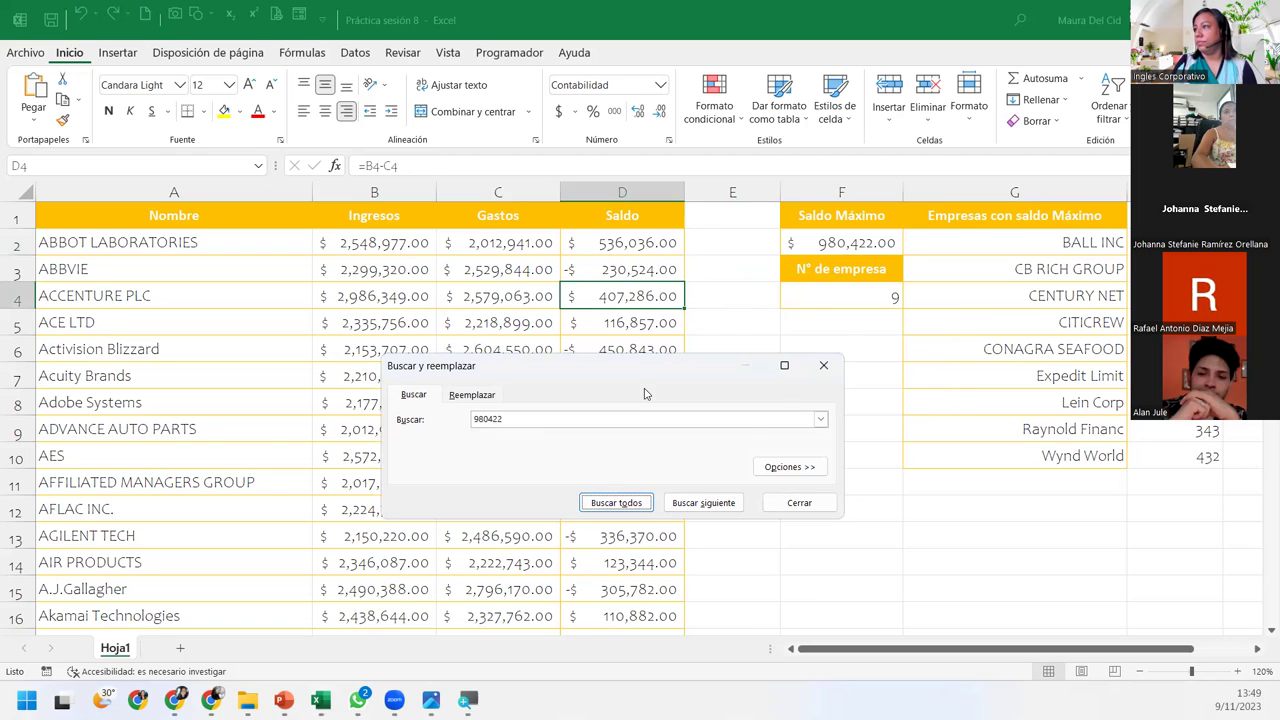
left_click(789, 466)
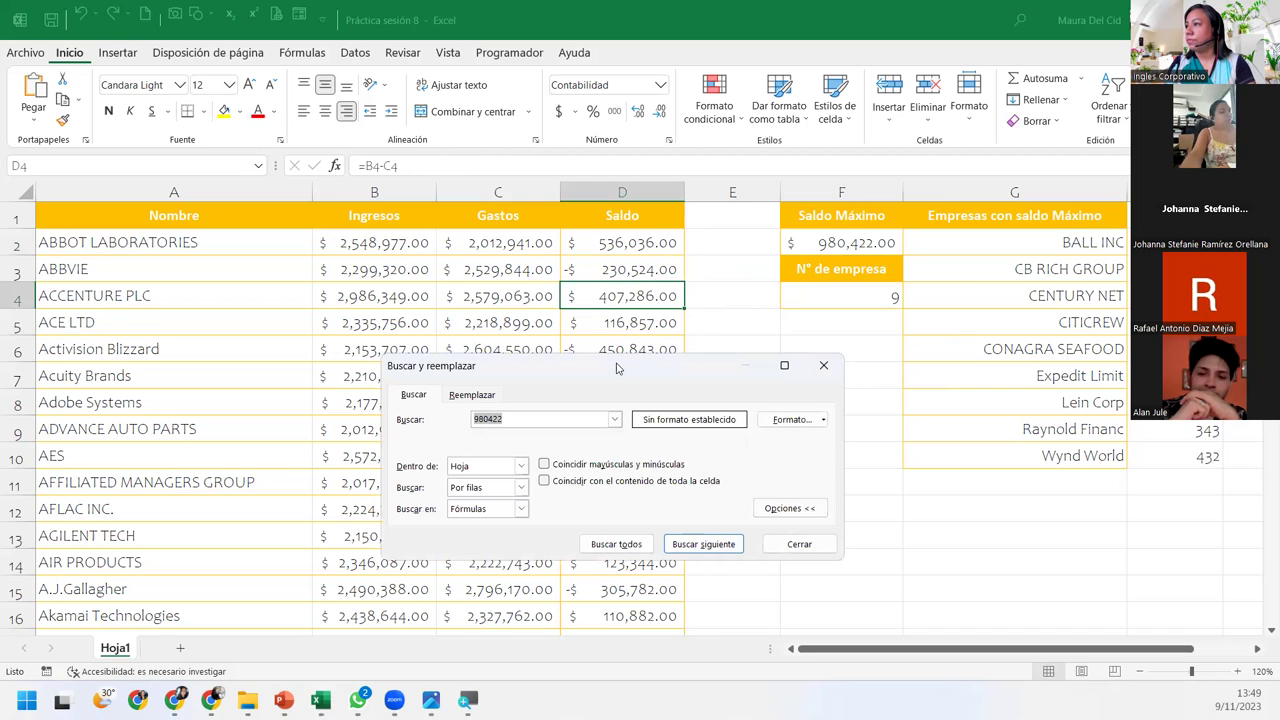
left_click_drag(616, 368, 325, 175)
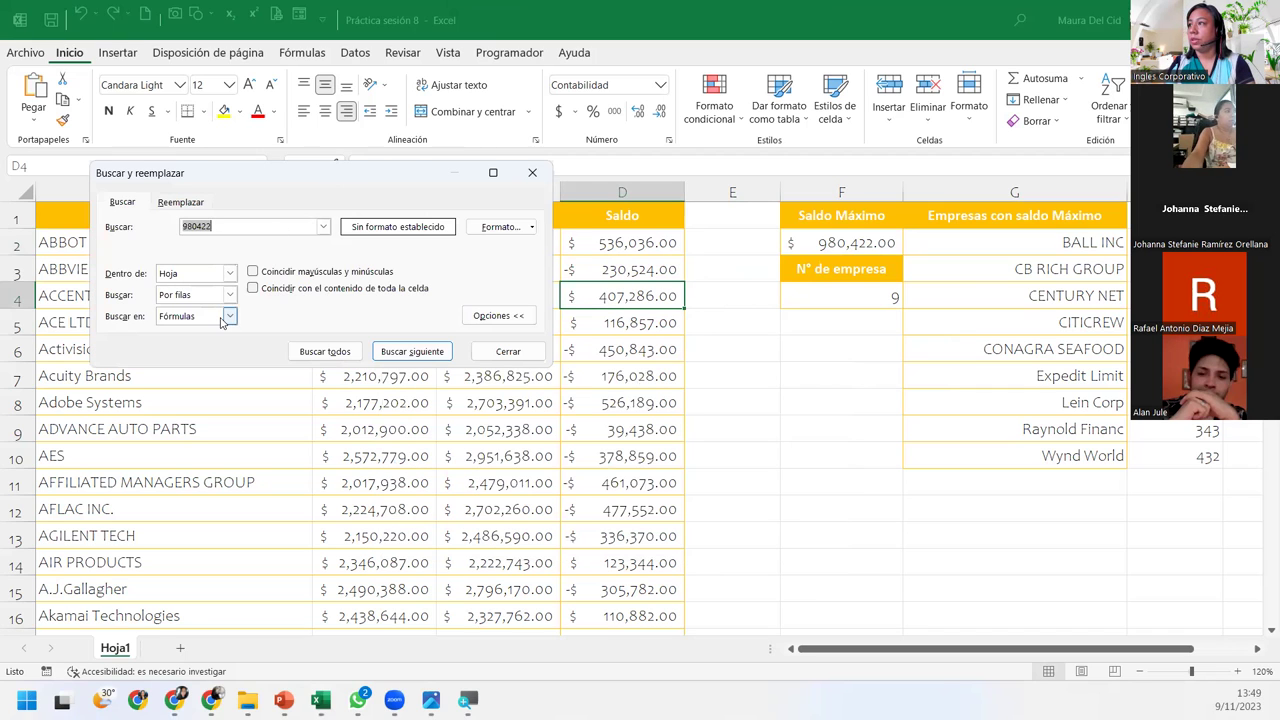
left_click(229, 317)
left_click(173, 343)
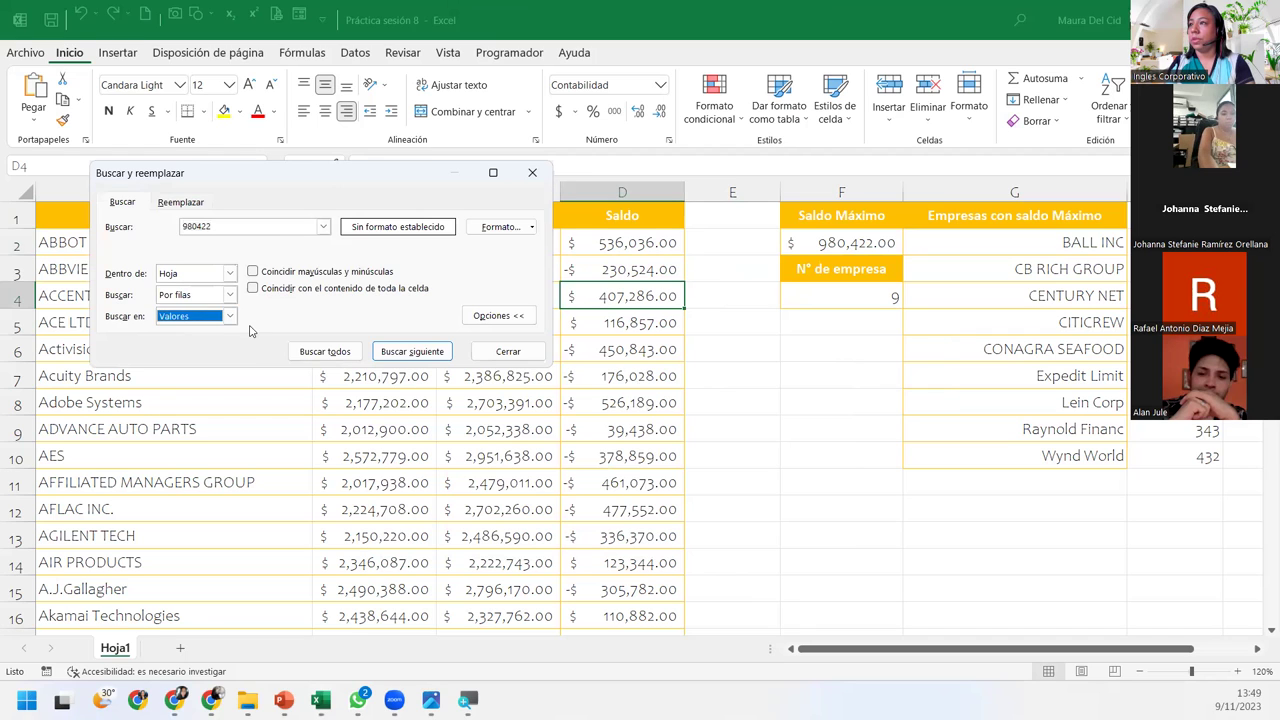
left_click(329, 353)
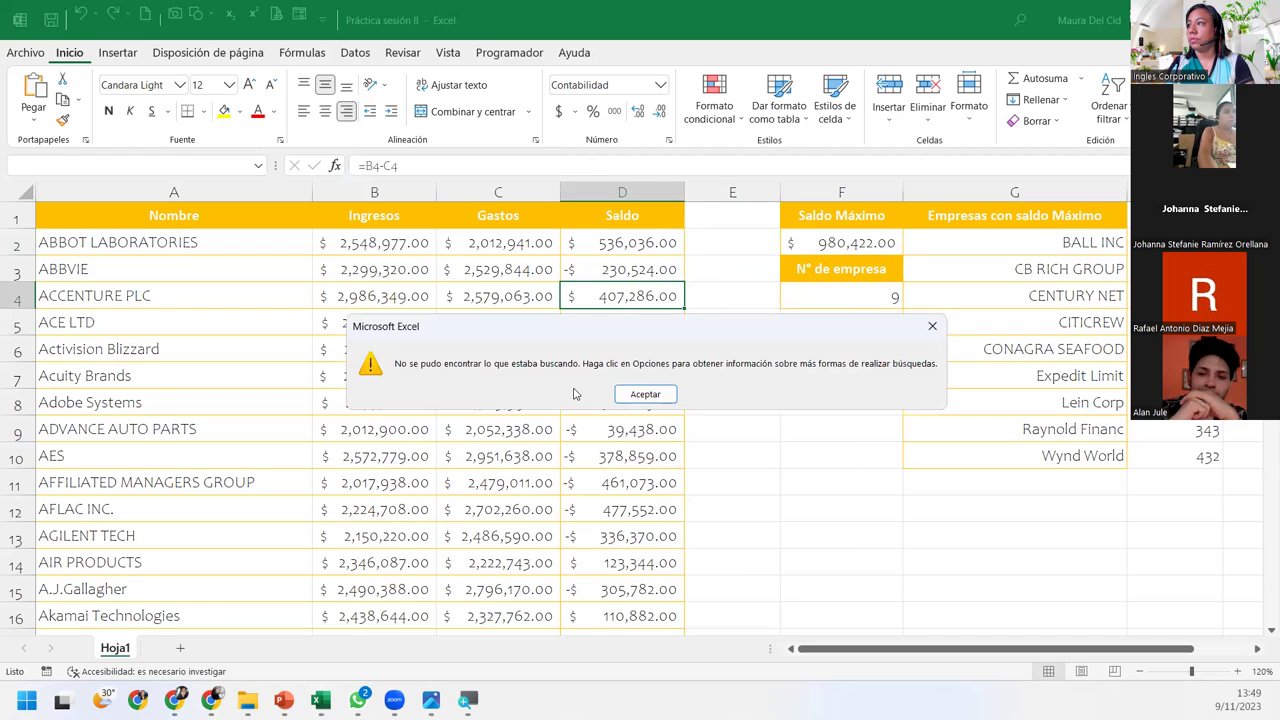
left_click(645, 392)
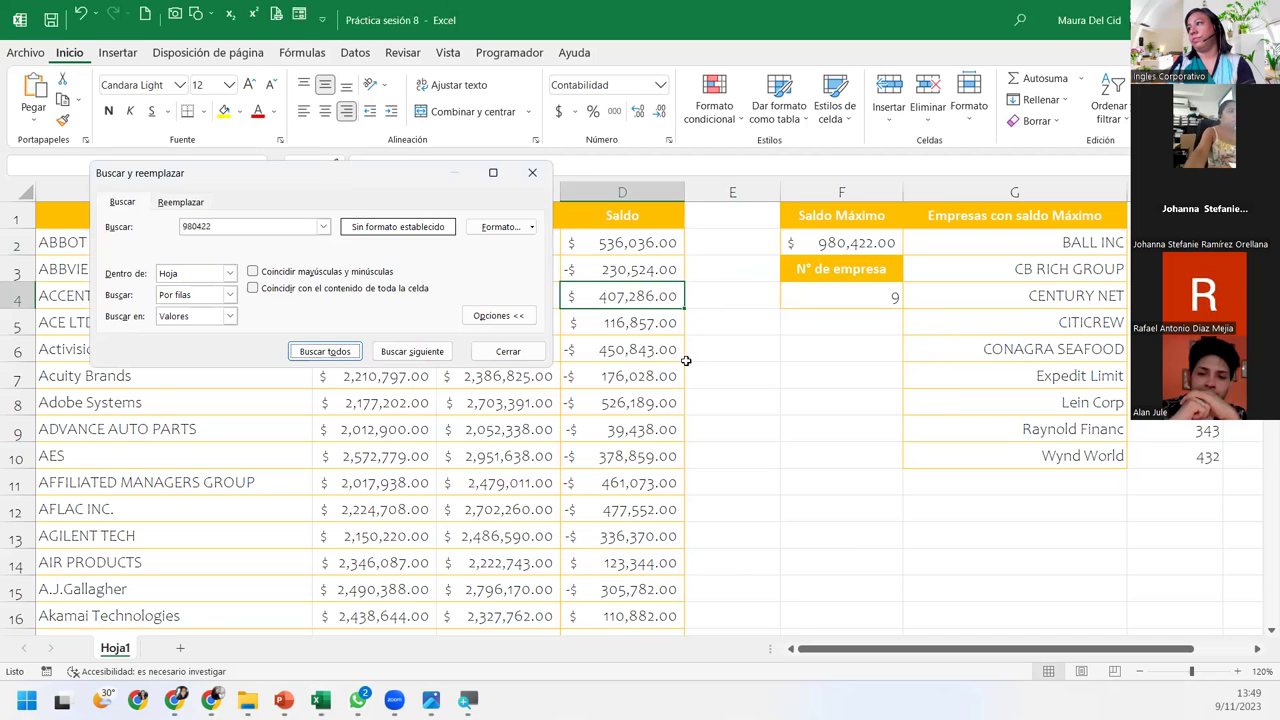
left_click(229, 316)
left_click(230, 317)
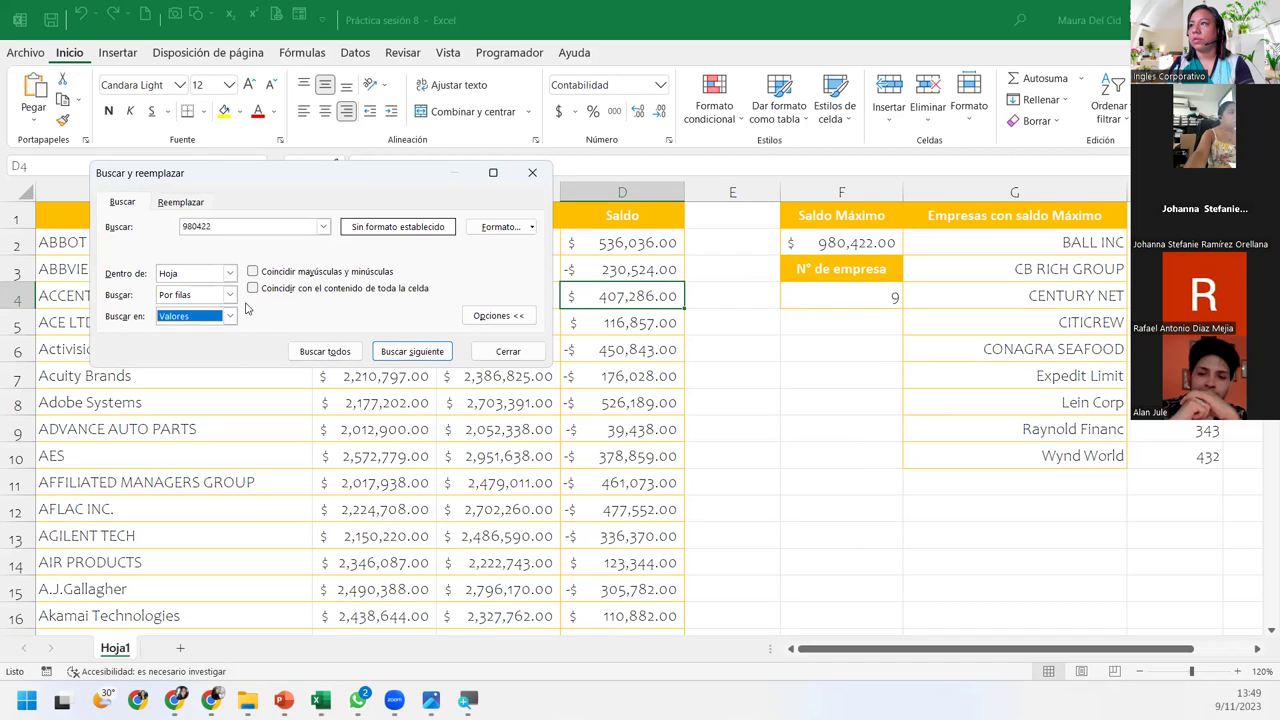
left_click(537, 353)
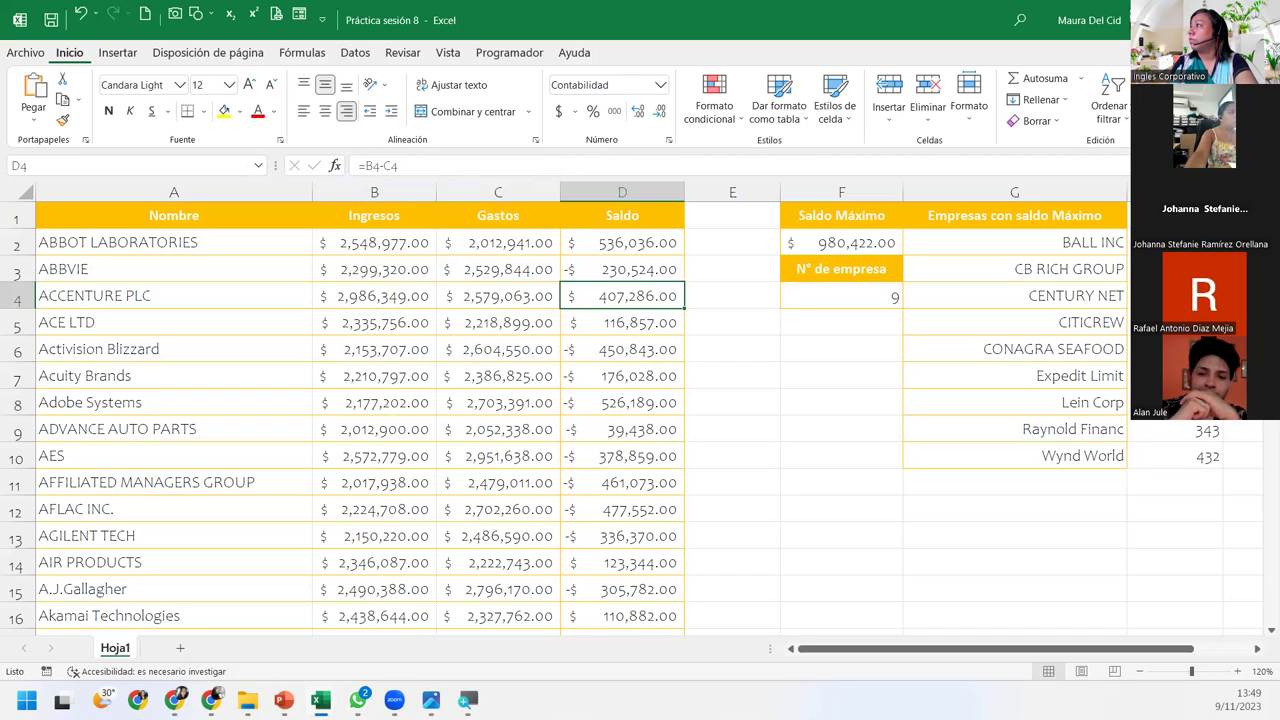
Search for '980,422' with Find All and enlarge the results list to show all 10 matches
key("ctrl+b")
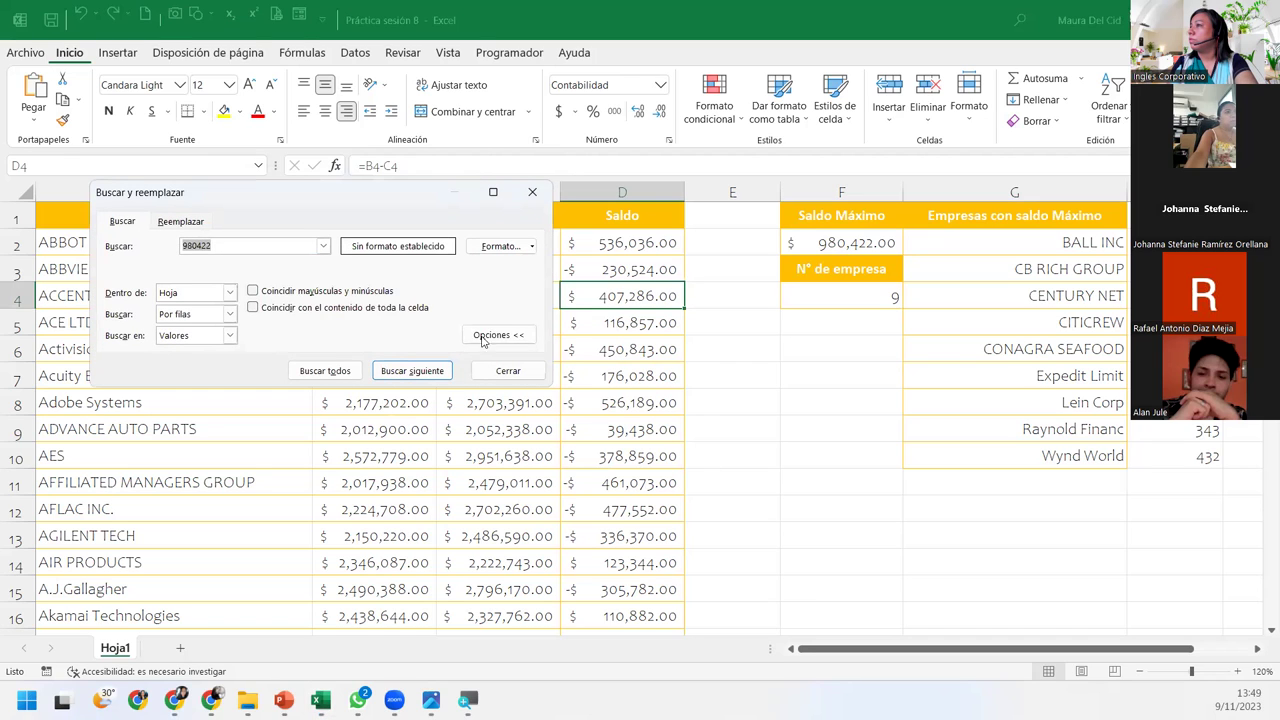
left_click(196, 245)
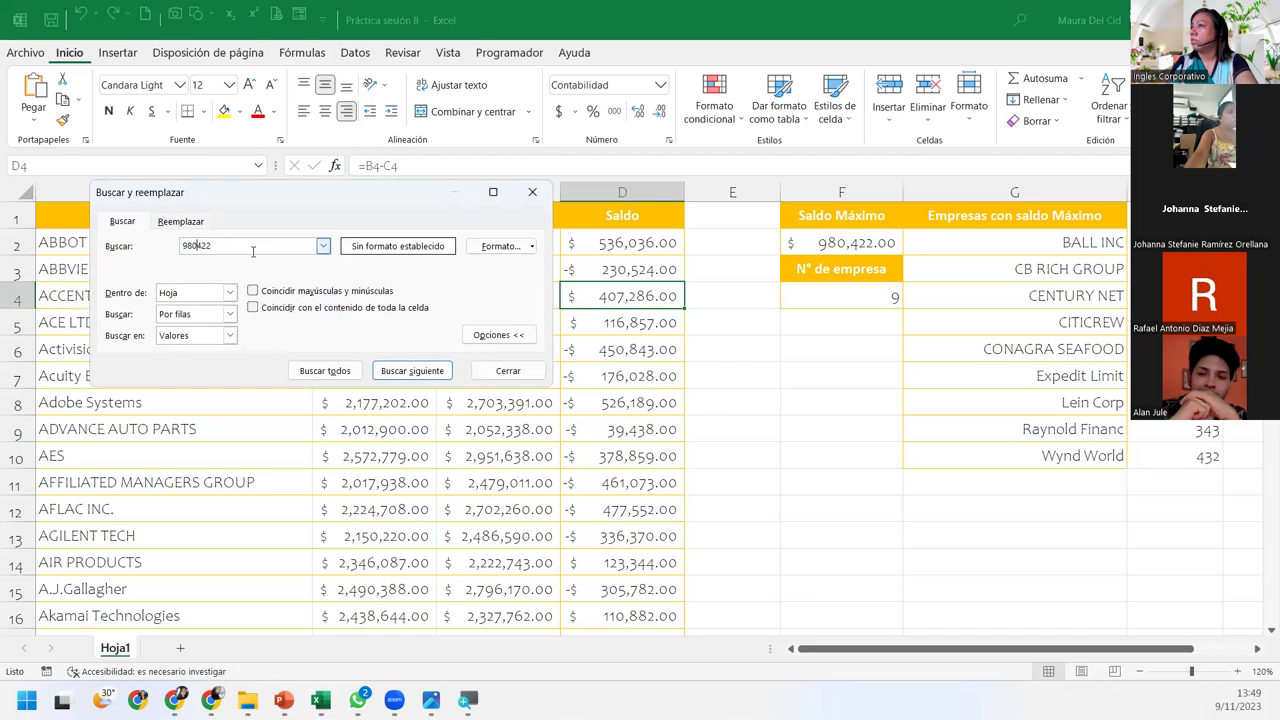
type(",")
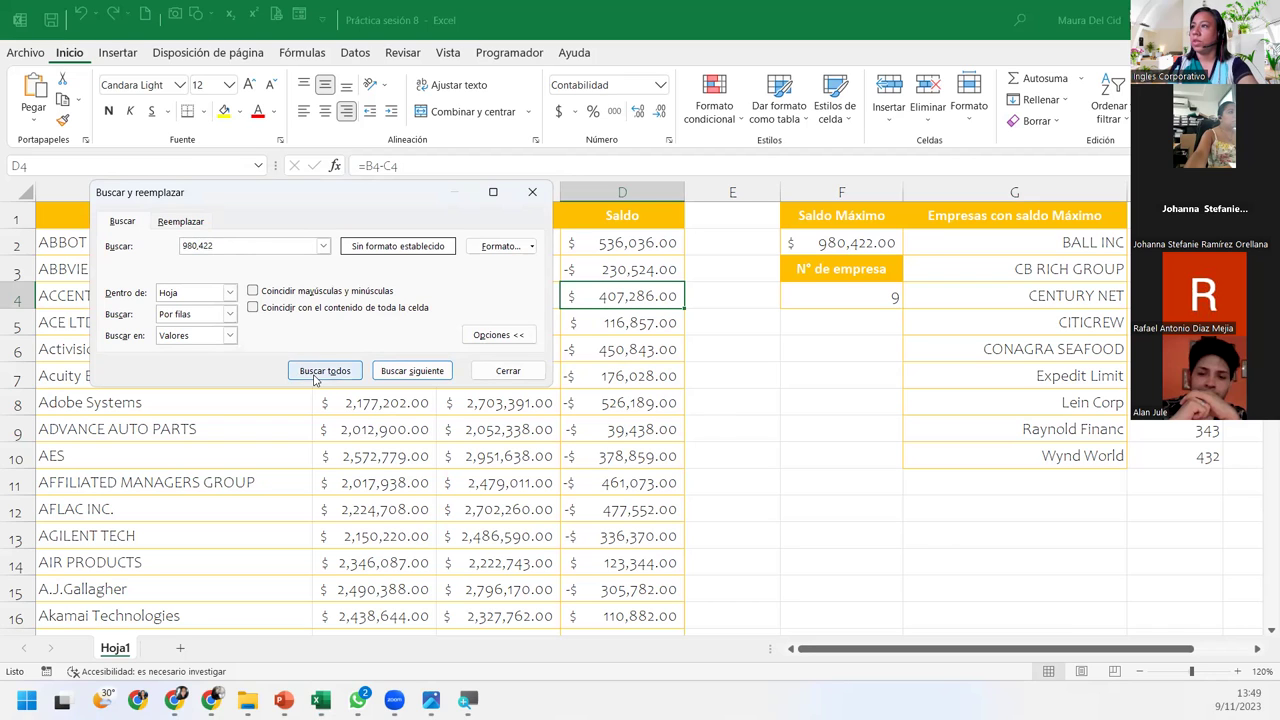
left_click(318, 371)
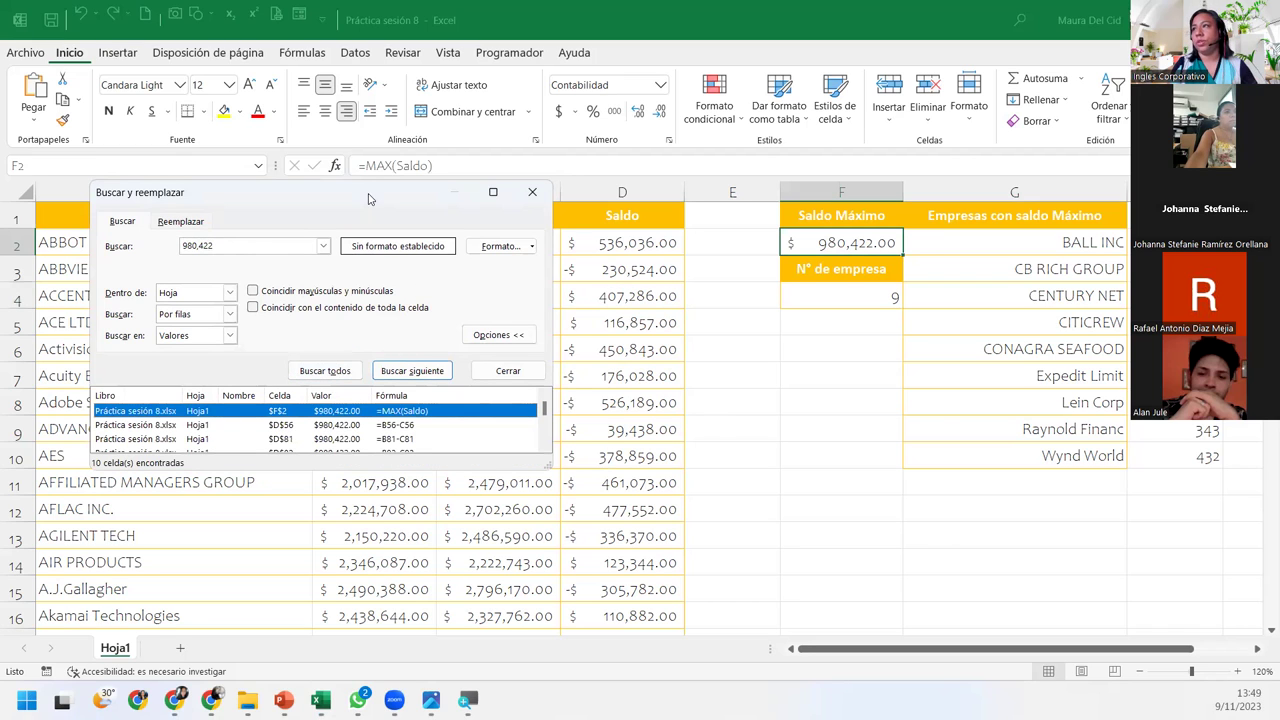
left_click_drag(420, 189, 933, 148)
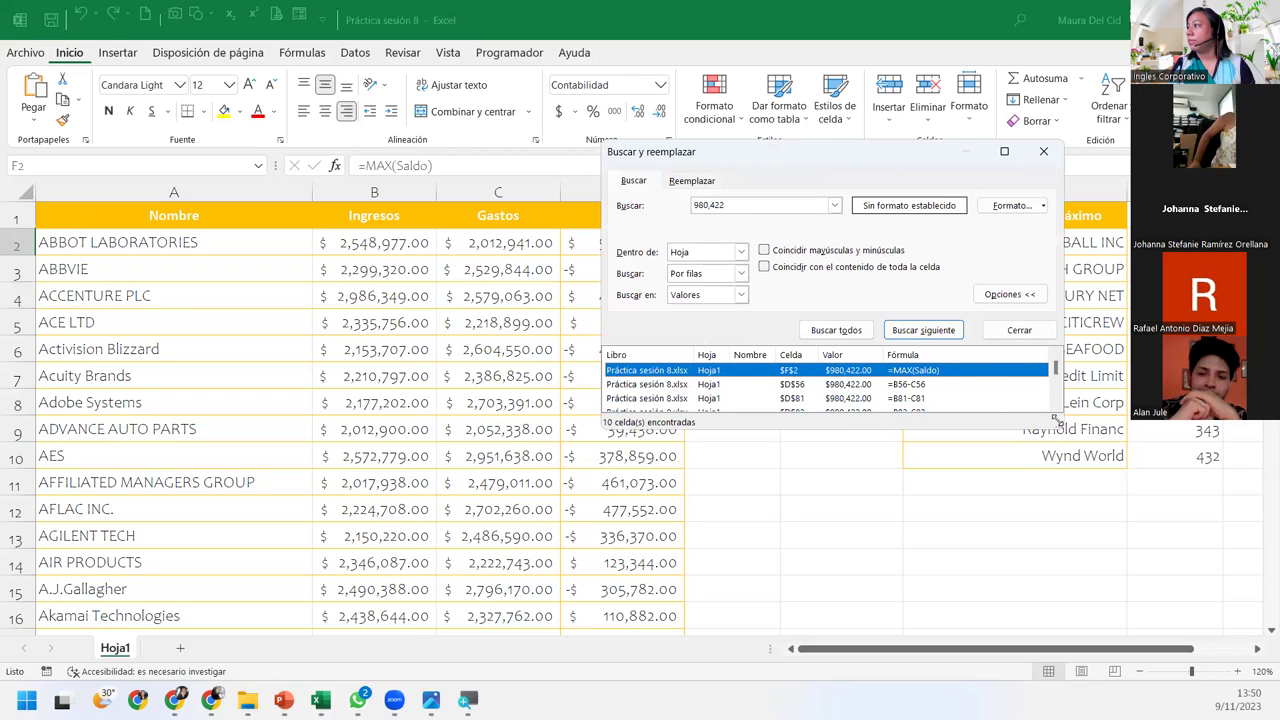
left_click_drag(1062, 425, 1060, 549)
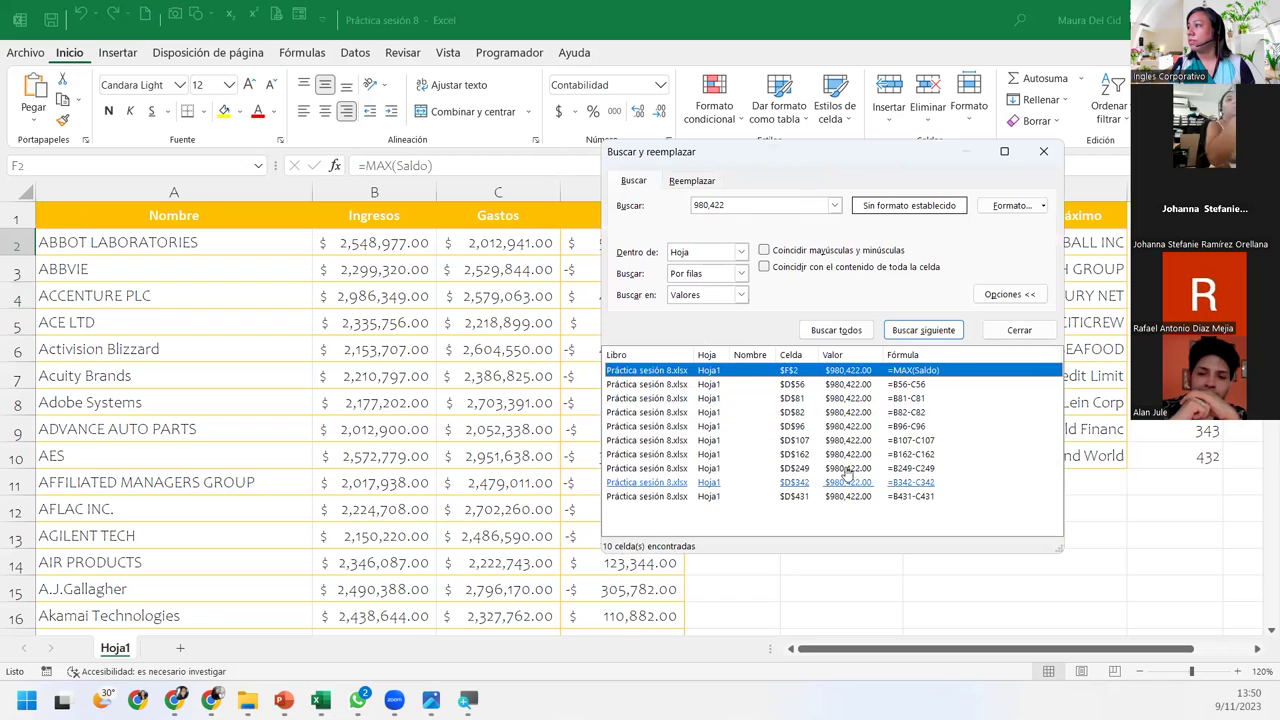
Visit each match in turn: D56, D81, D82, D96, D107, D162, D249 and D342
left_click(668, 386)
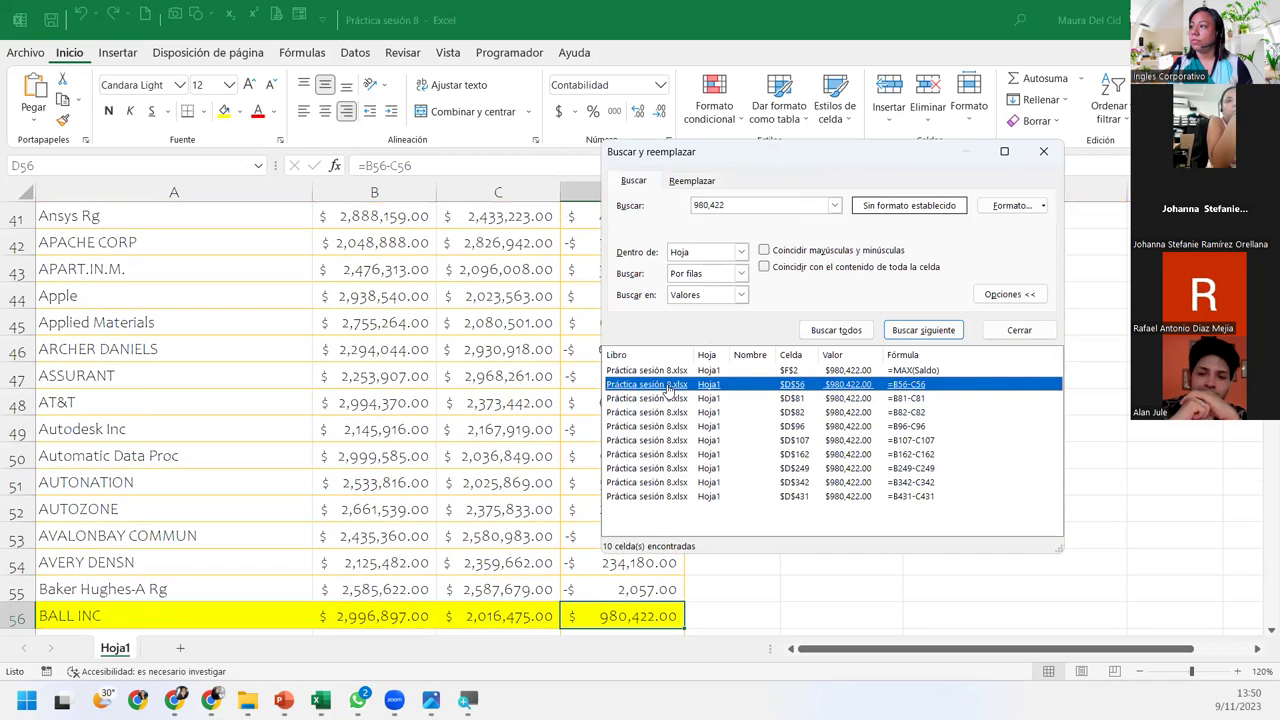
left_click(665, 398)
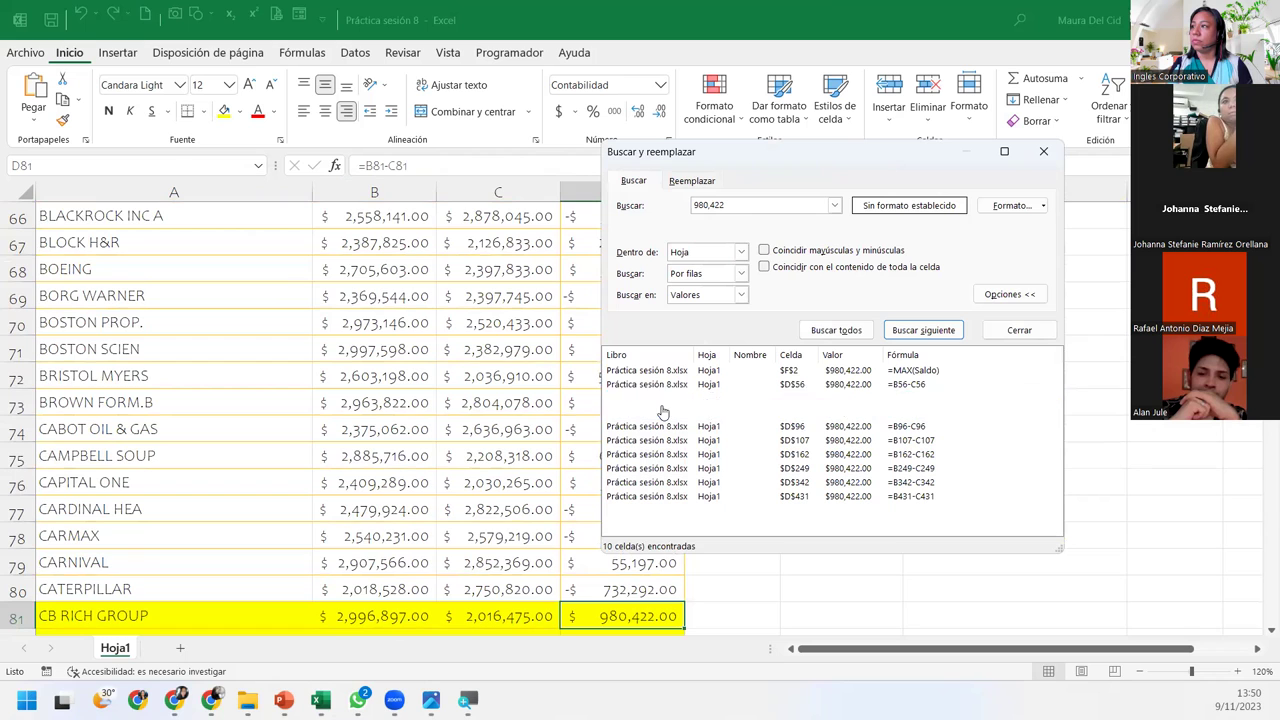
left_click(662, 412)
left_click(645, 428)
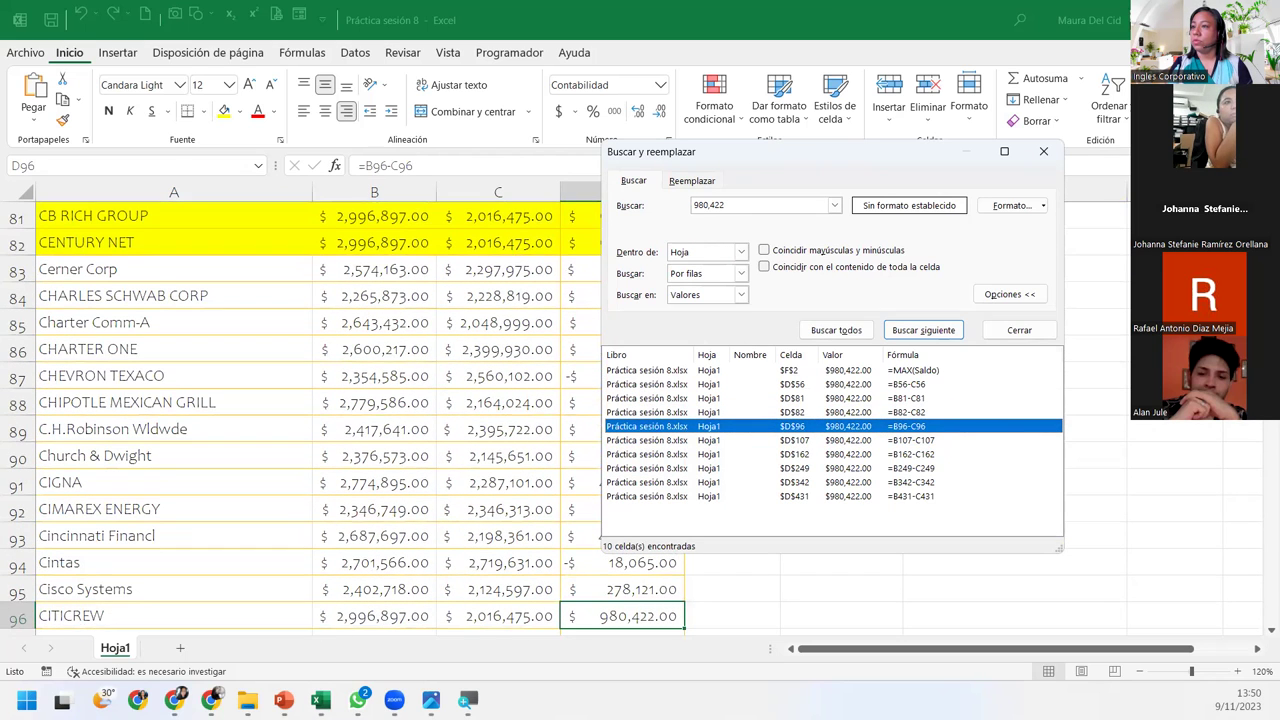
left_click(657, 441)
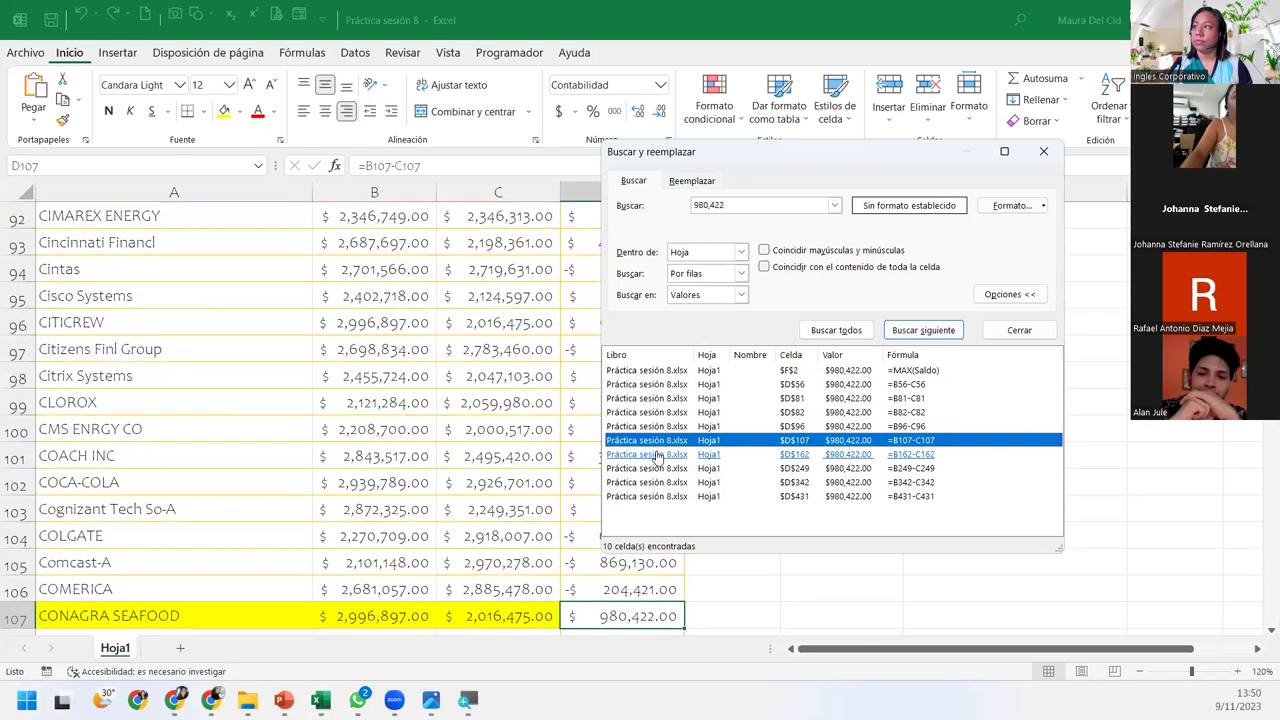
left_click(657, 455)
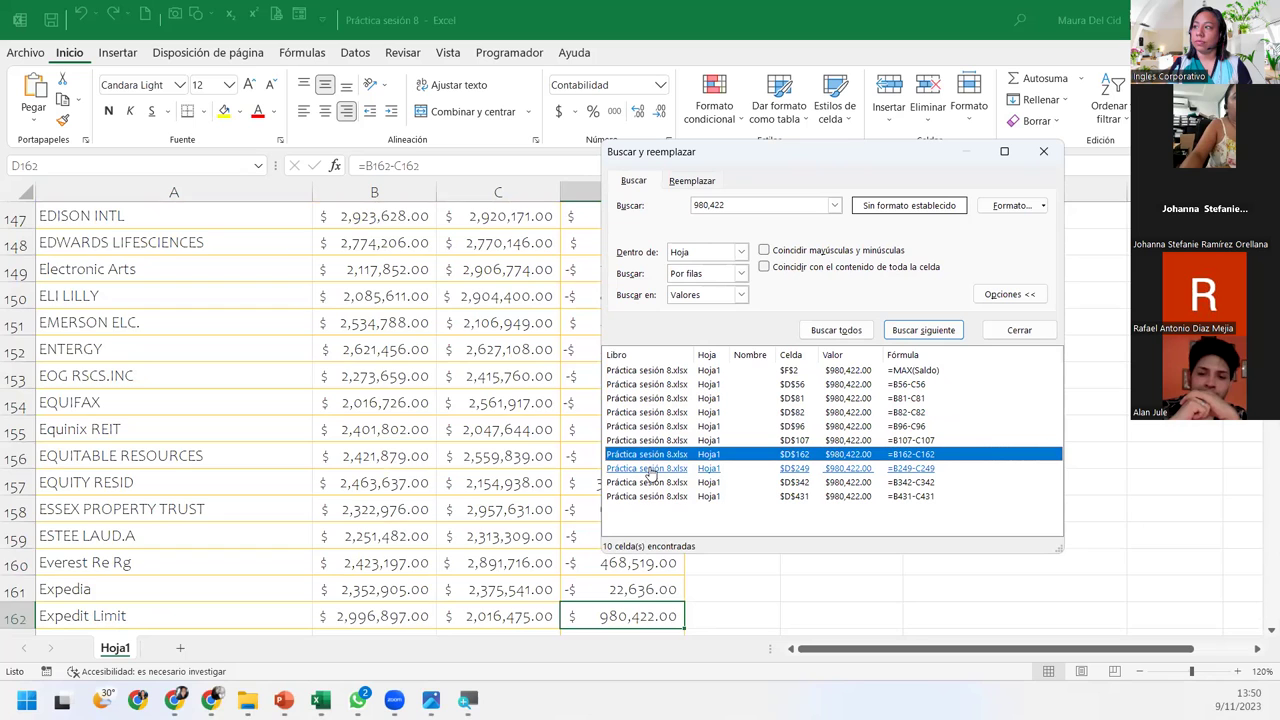
left_click(651, 469)
left_click(645, 482)
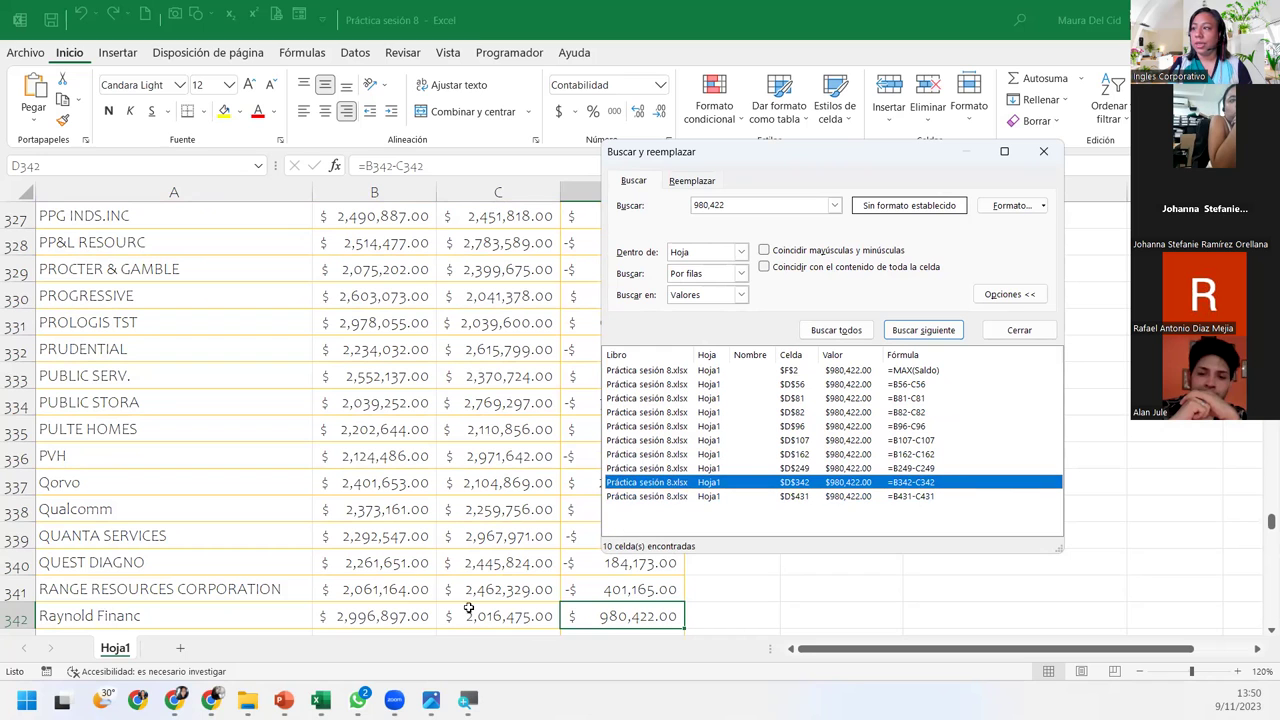
left_click_drag(1270, 522, 1262, 205)
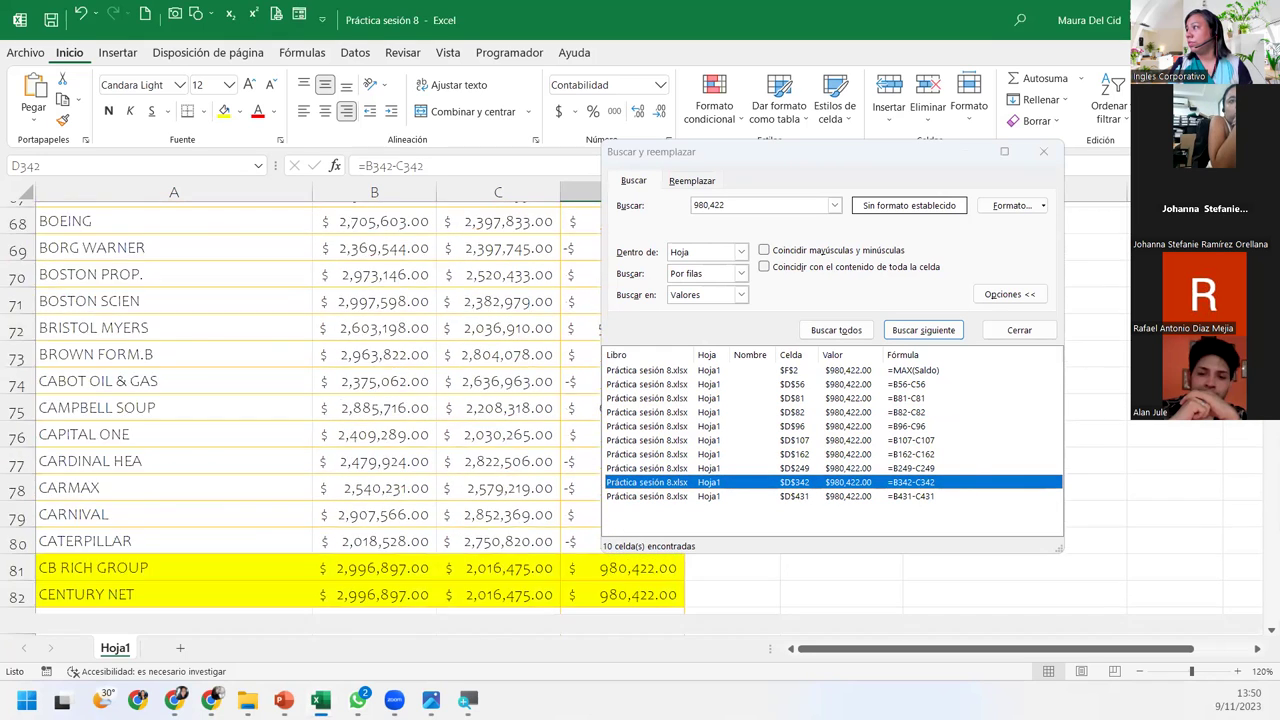
left_click_drag(925, 160, 651, 171)
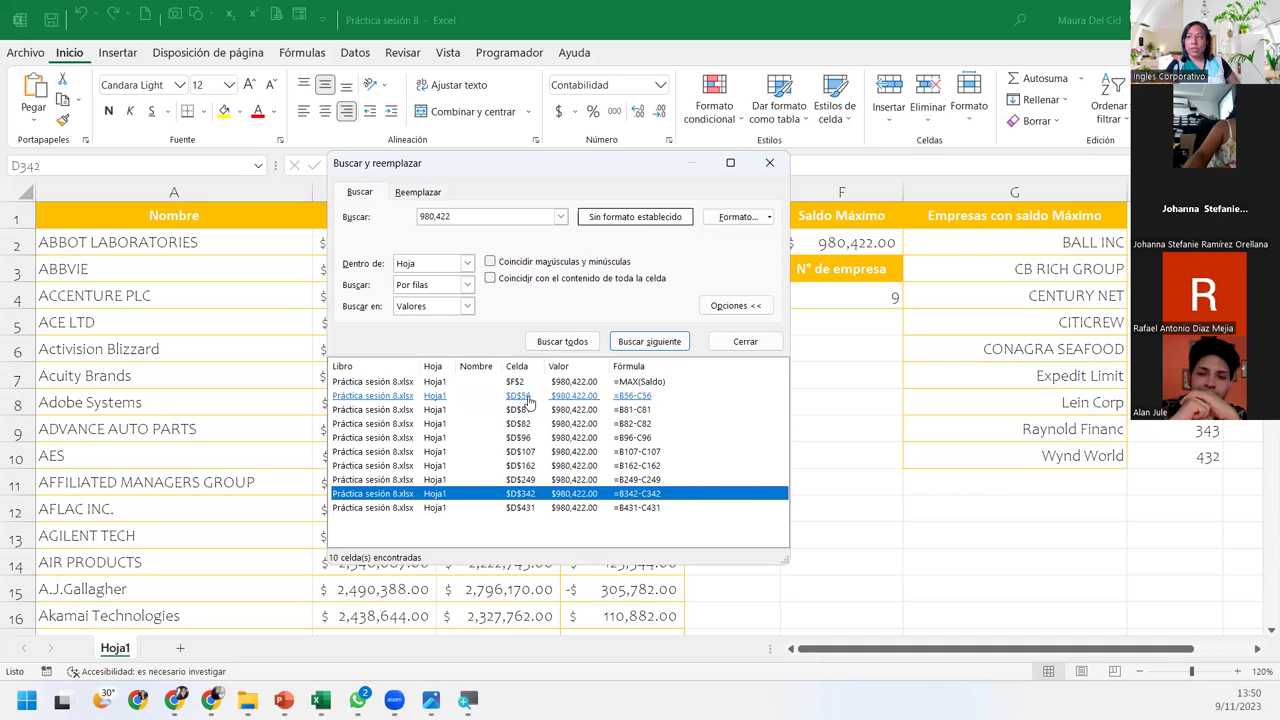
left_click(529, 400)
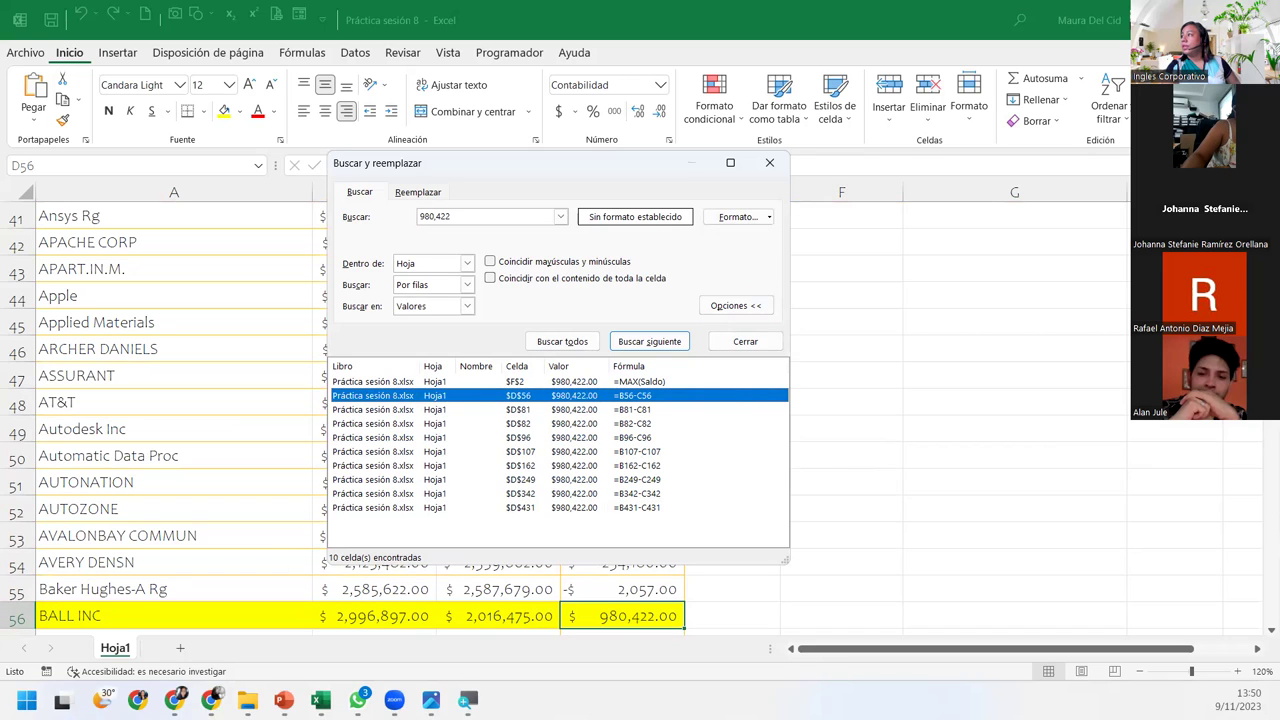
scroll(400, 420, "up", 13)
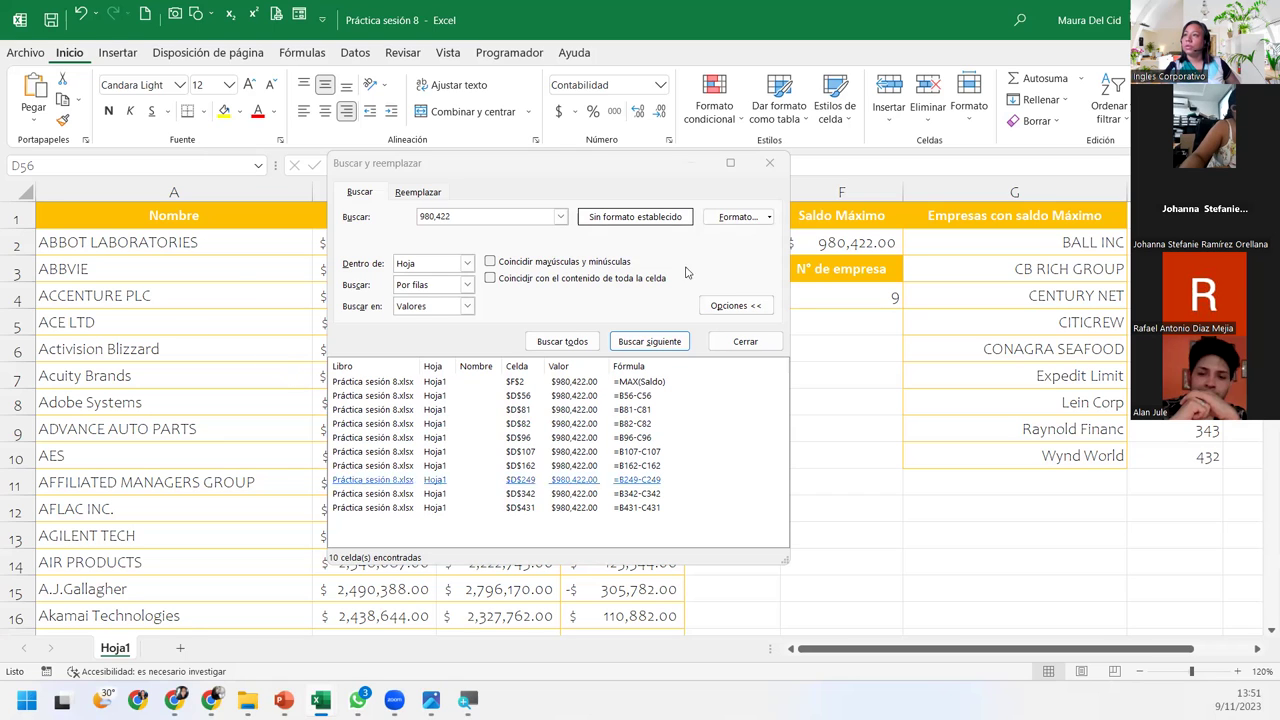
Close the search and review the F2 maximum formula and the G2–G4 lookup formulas
left_click(770, 162)
left_click(851, 236)
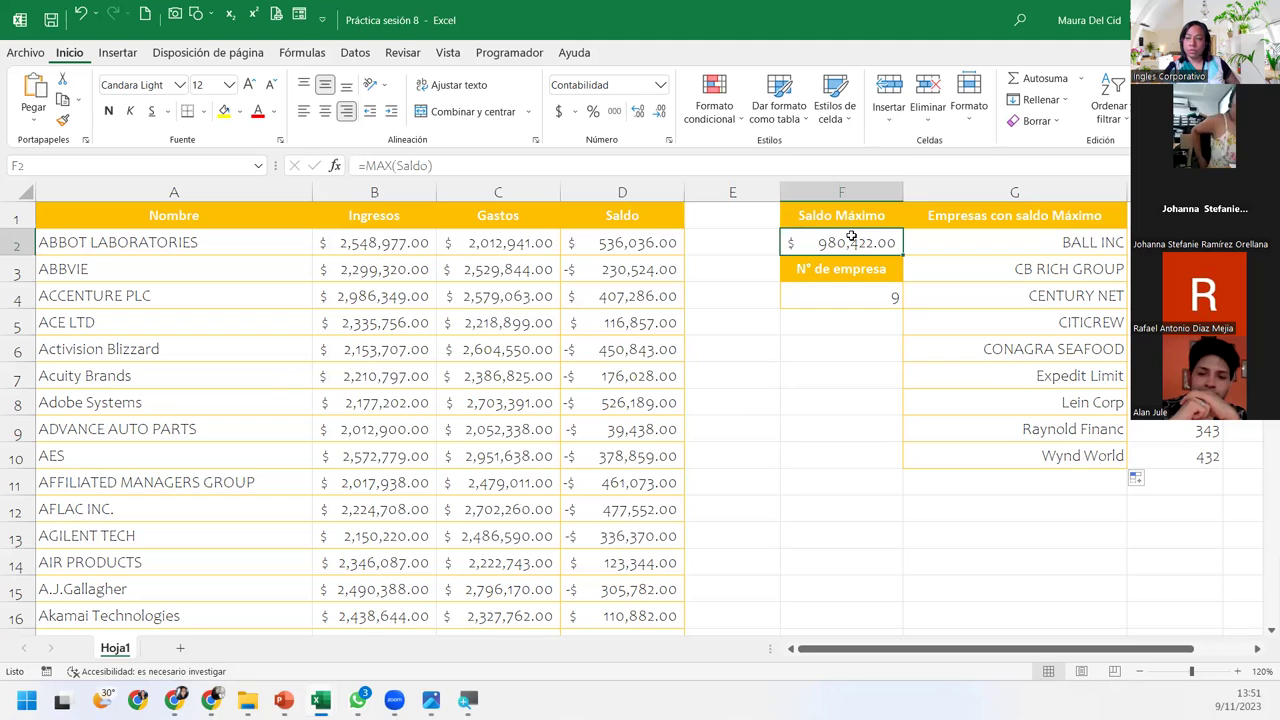
left_click(1093, 245)
left_click(1086, 272)
left_click(1086, 295)
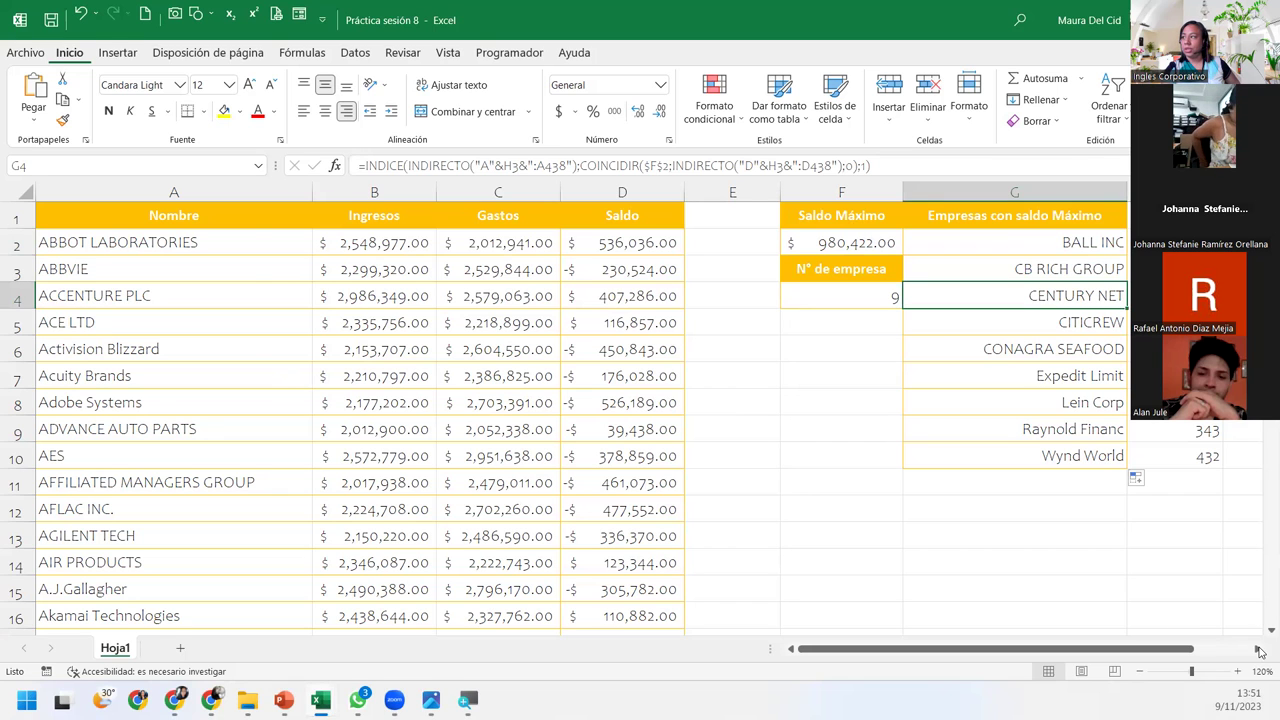
Bring column H into view and compare the G2, G3, G5 lookups with H3's row position formula
left_click(1258, 650)
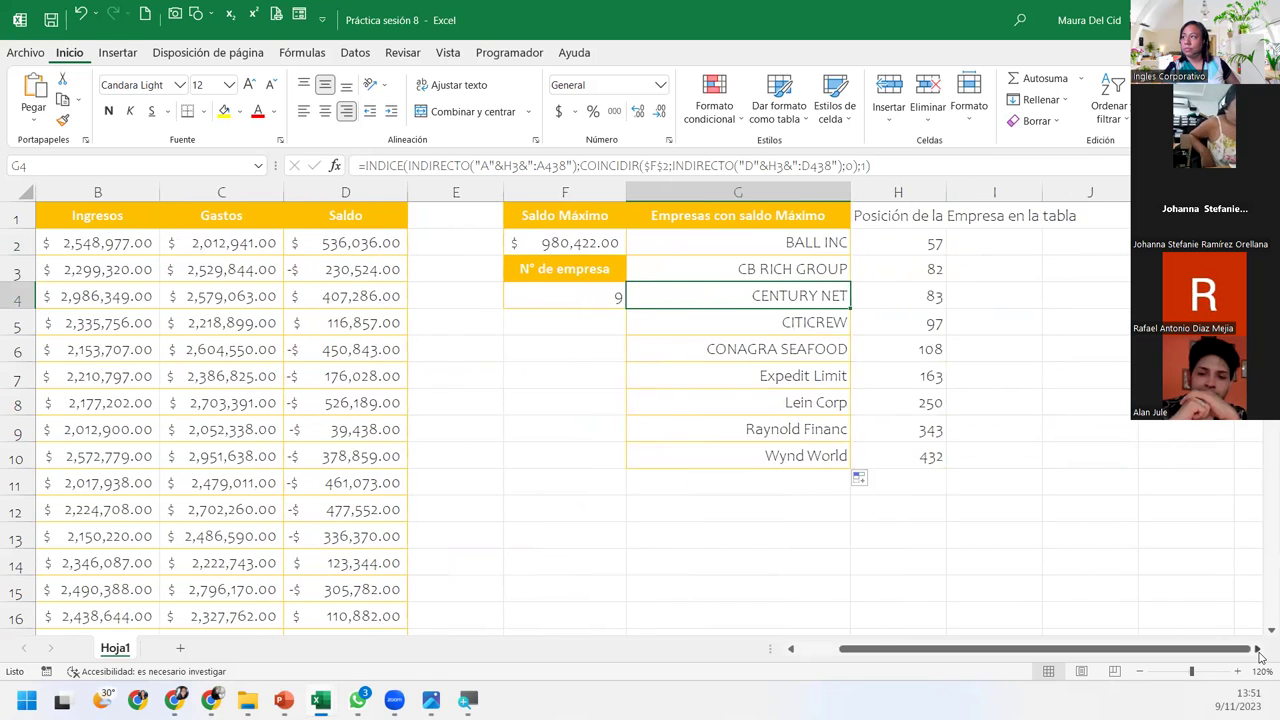
left_click(700, 330)
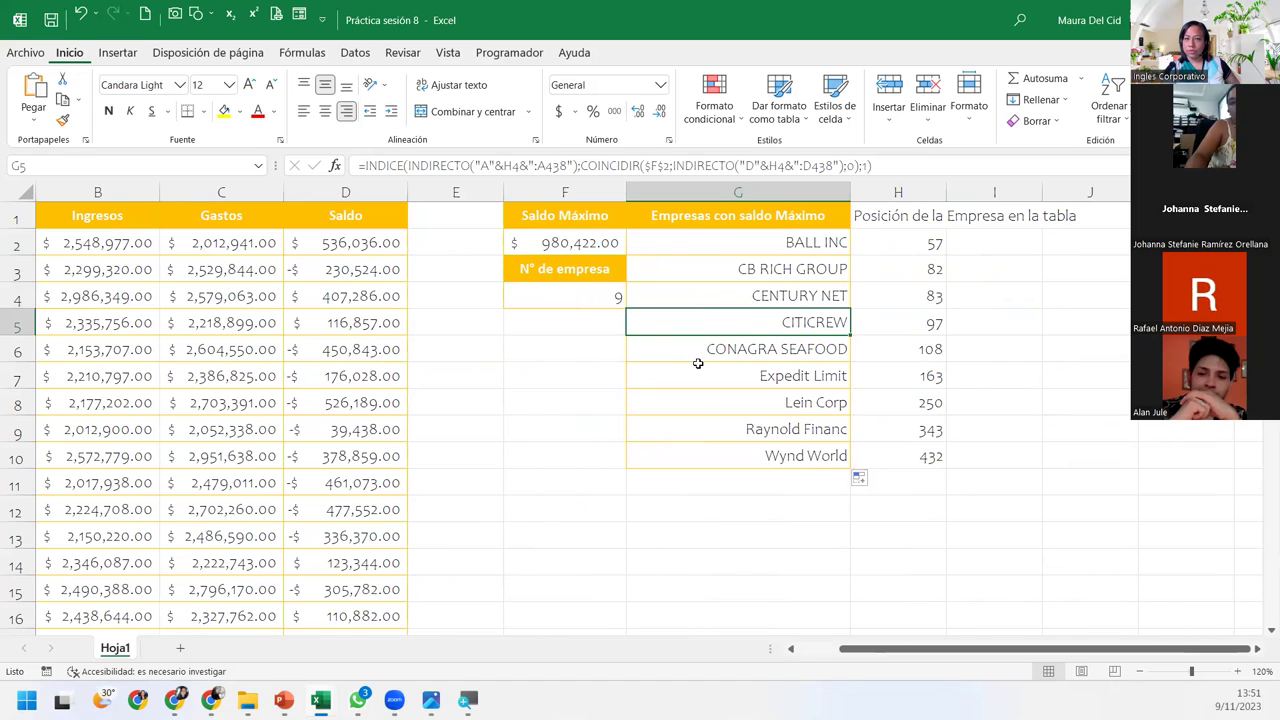
left_click(757, 251)
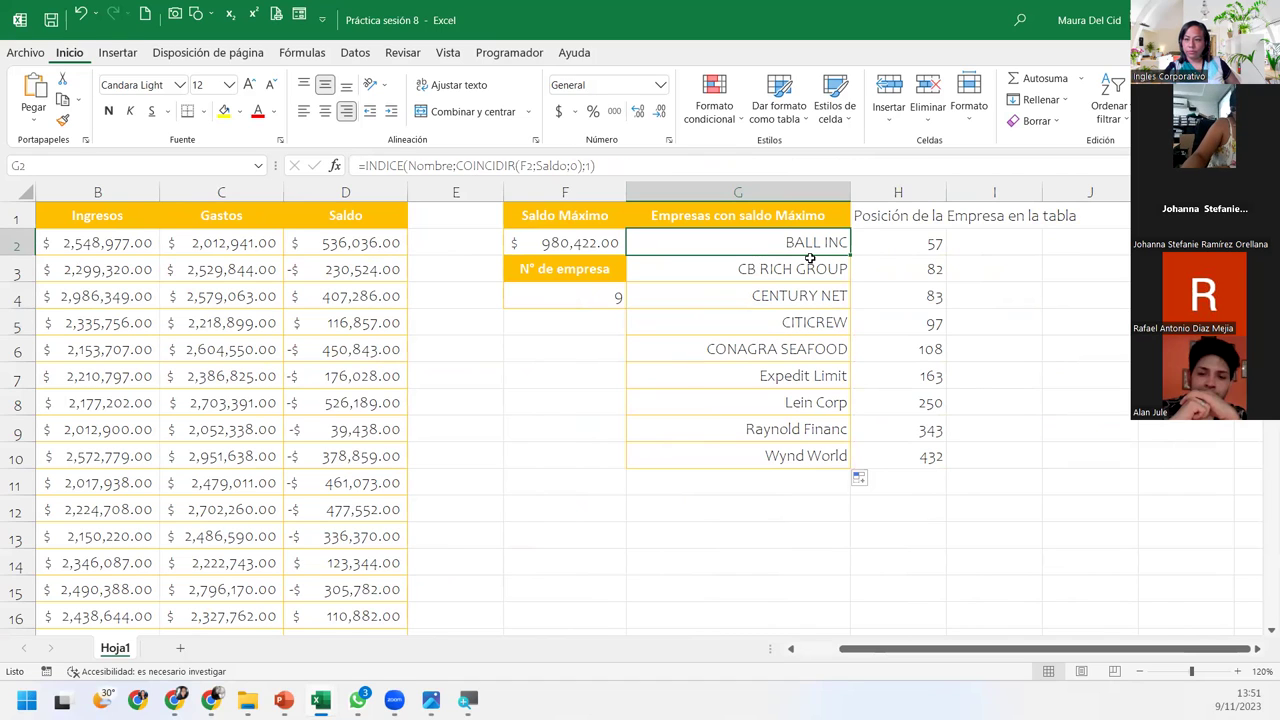
left_click(735, 267)
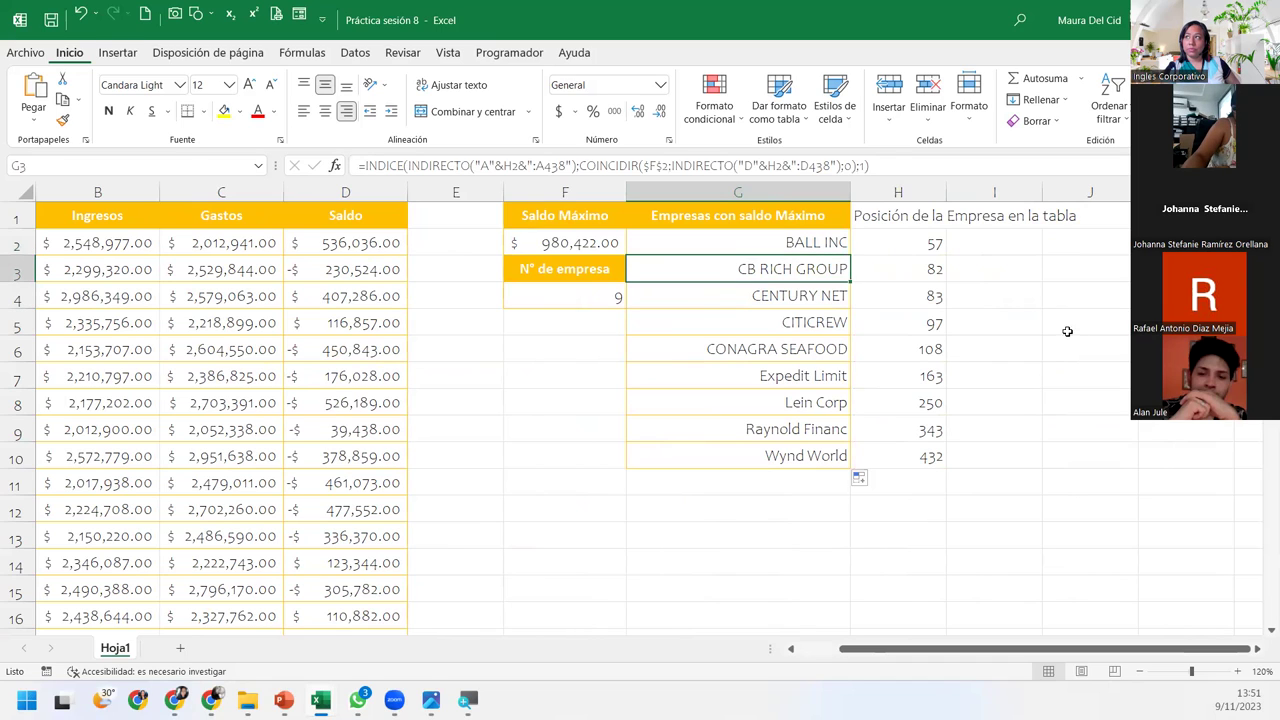
left_click(887, 261)
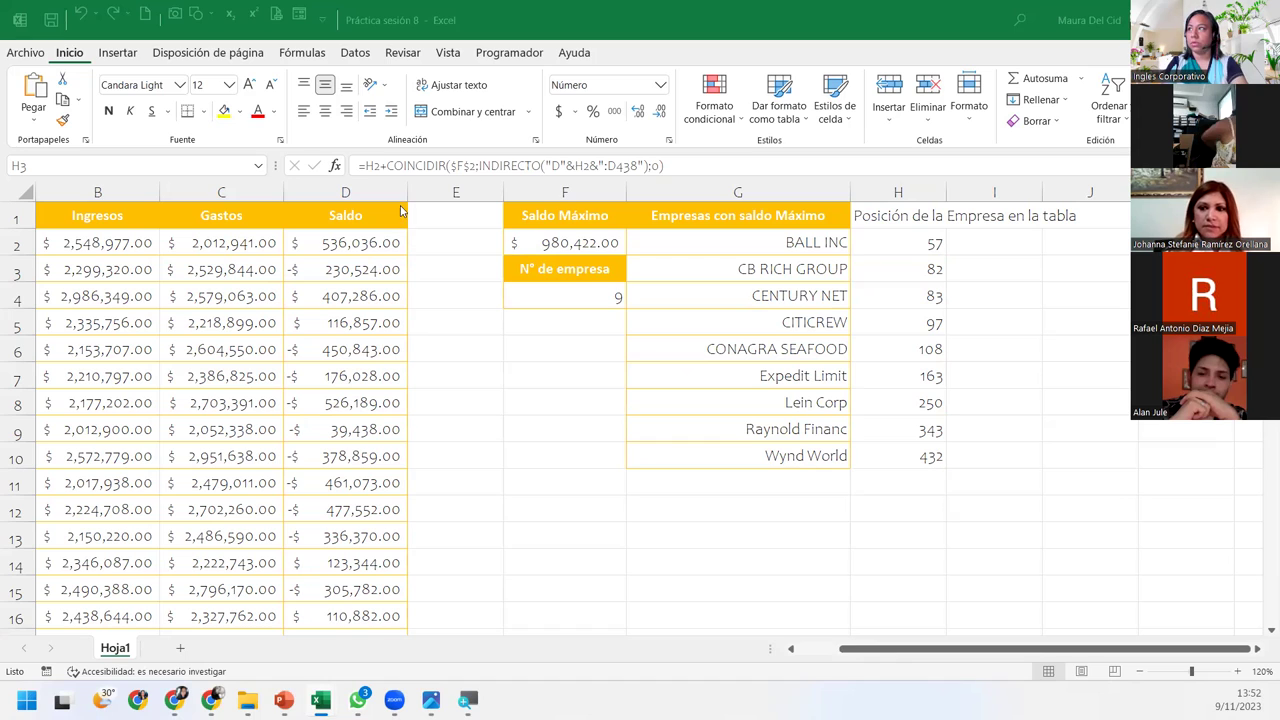
left_click(771, 244)
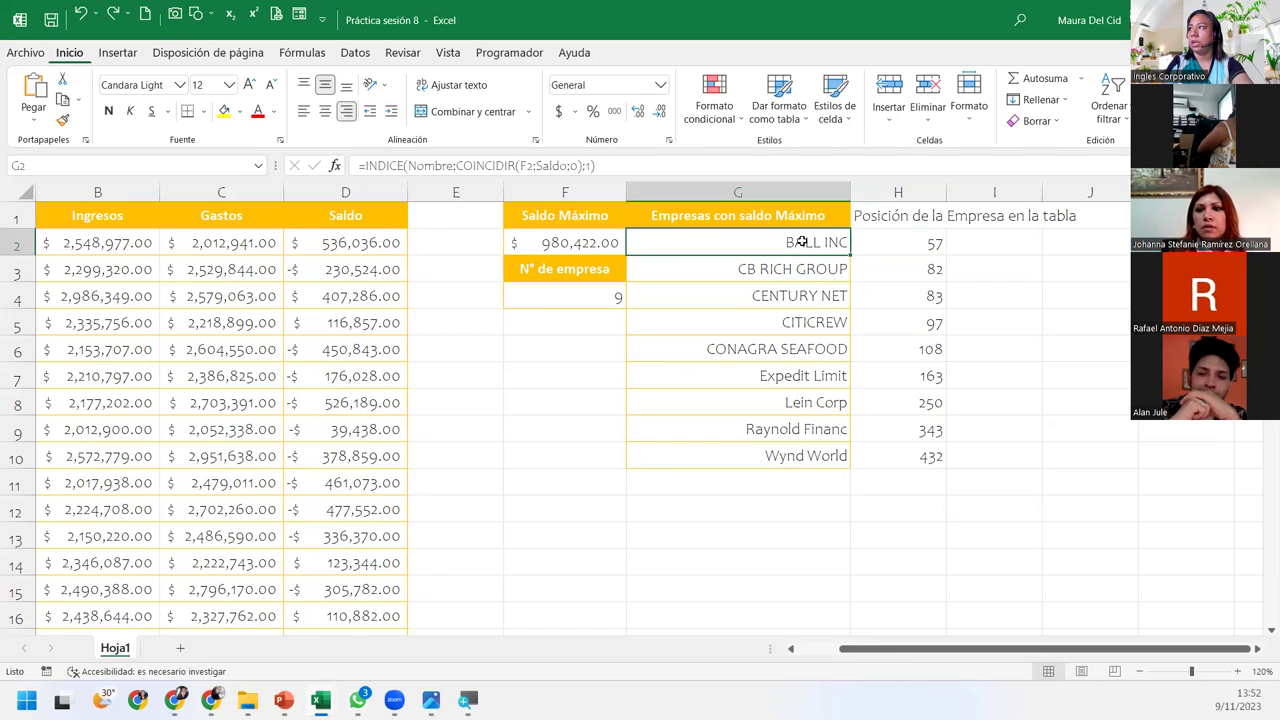
Open the G2 and G3 INDICE/INDIRECTO formulas in place to compare them, then switch to the meeting window
double_click(801, 242)
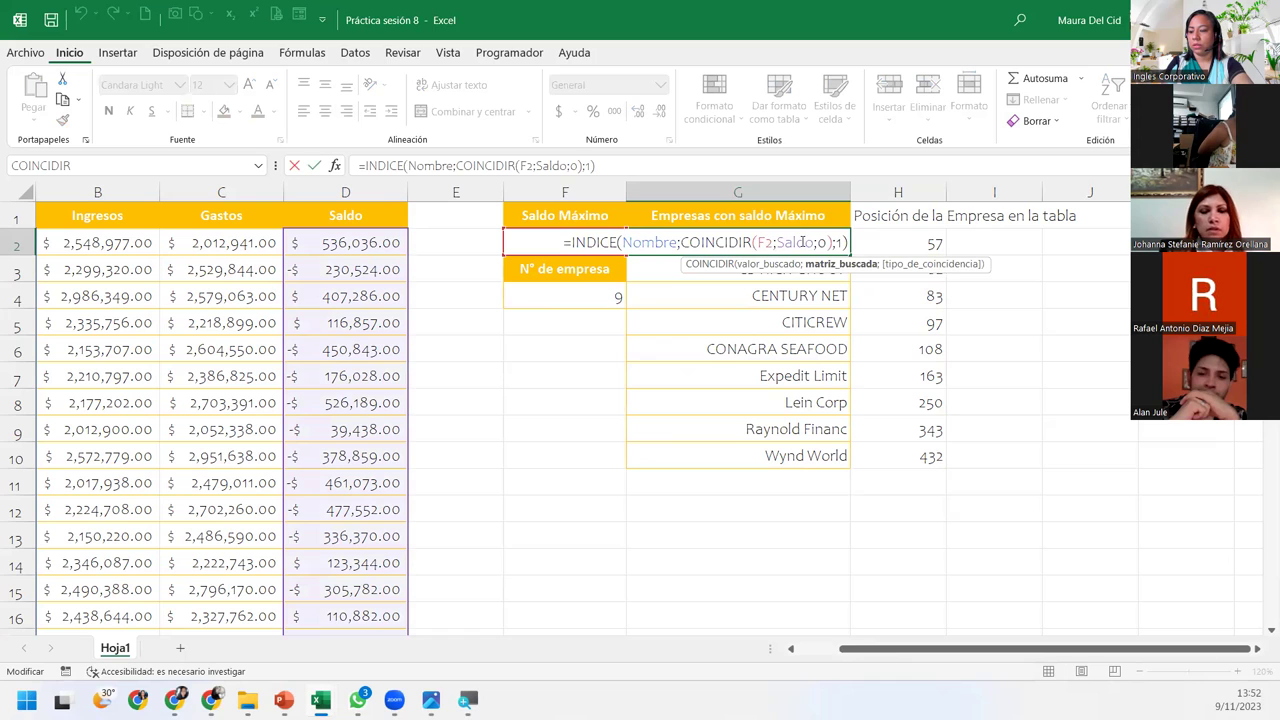
key("Escape")
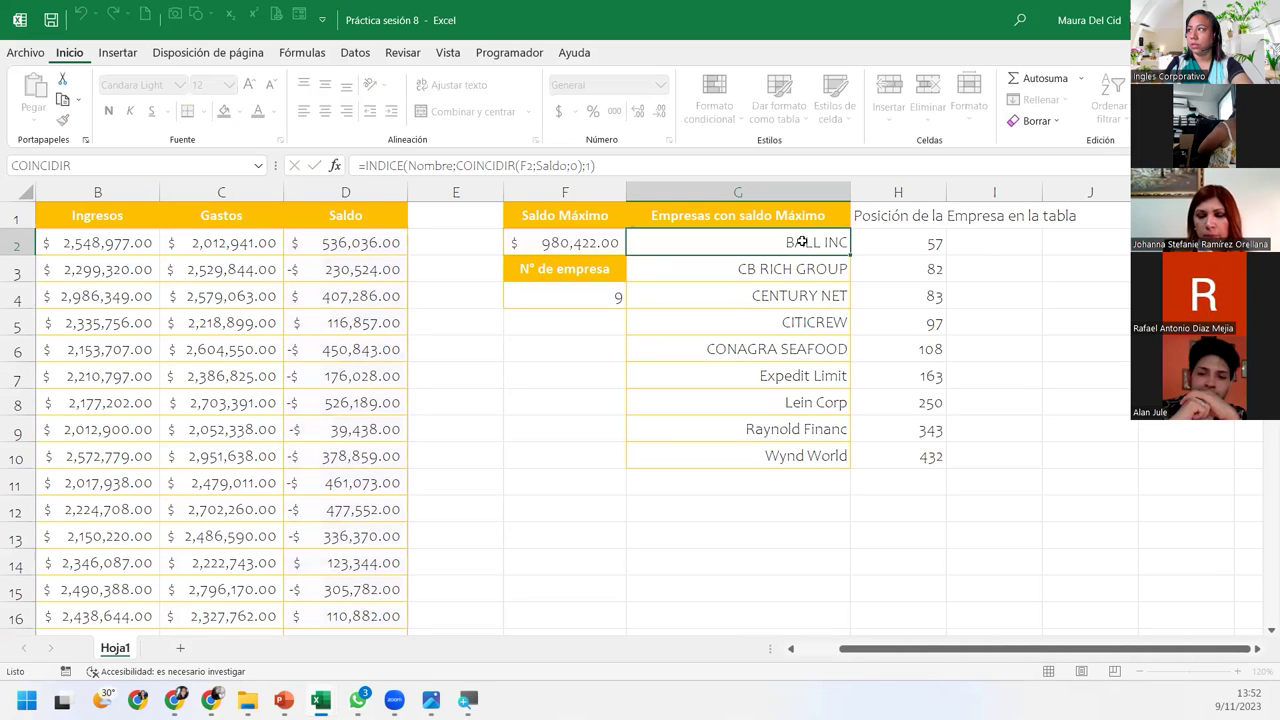
double_click(789, 270)
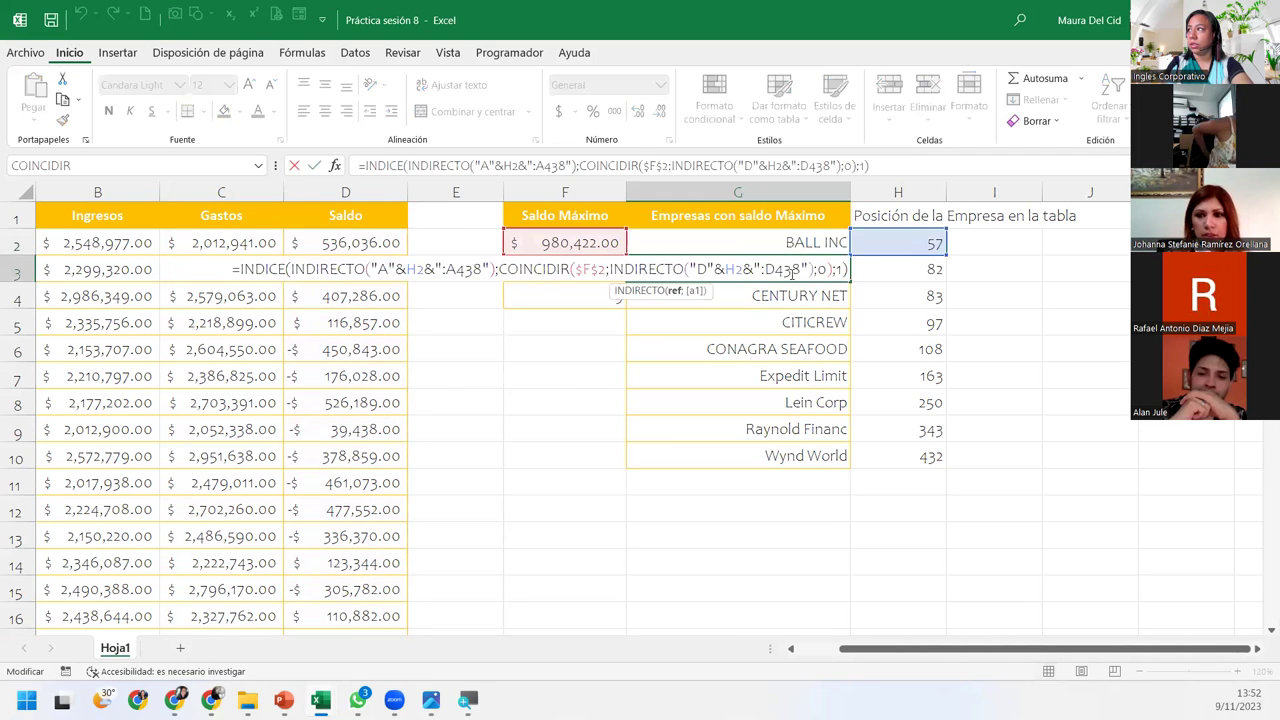
key("Escape")
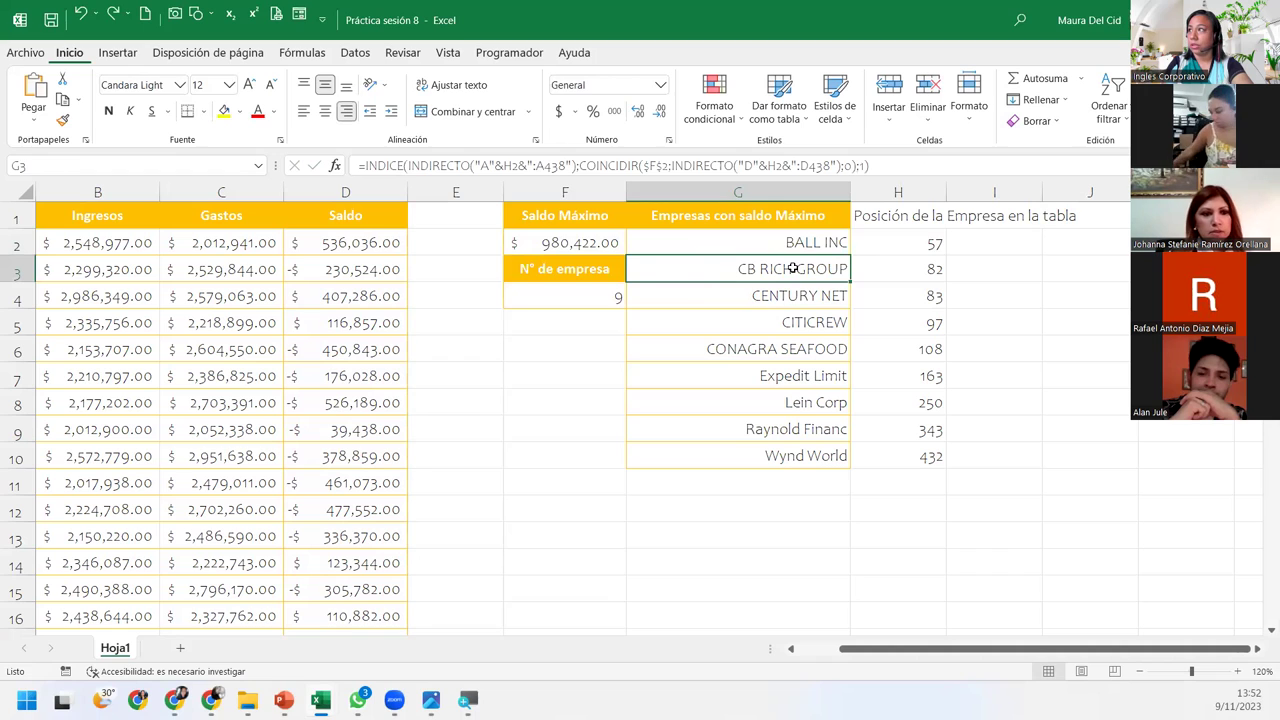
double_click(792, 268)
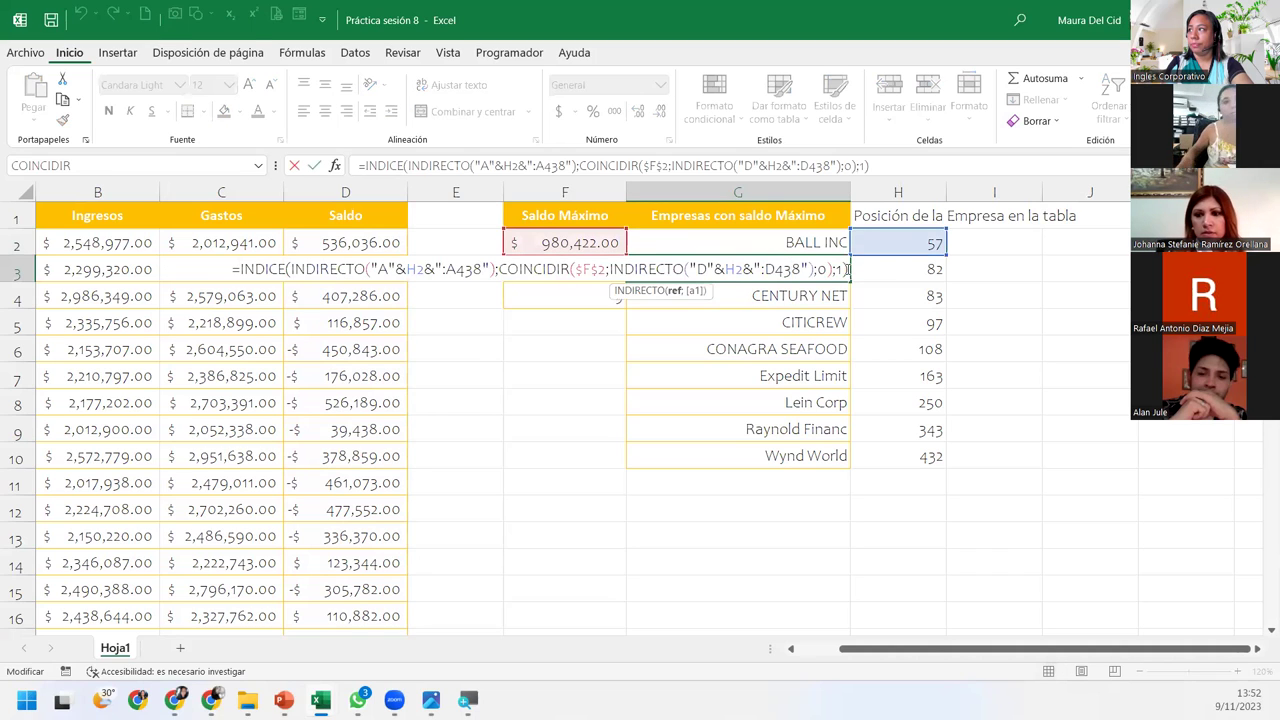
key("End")
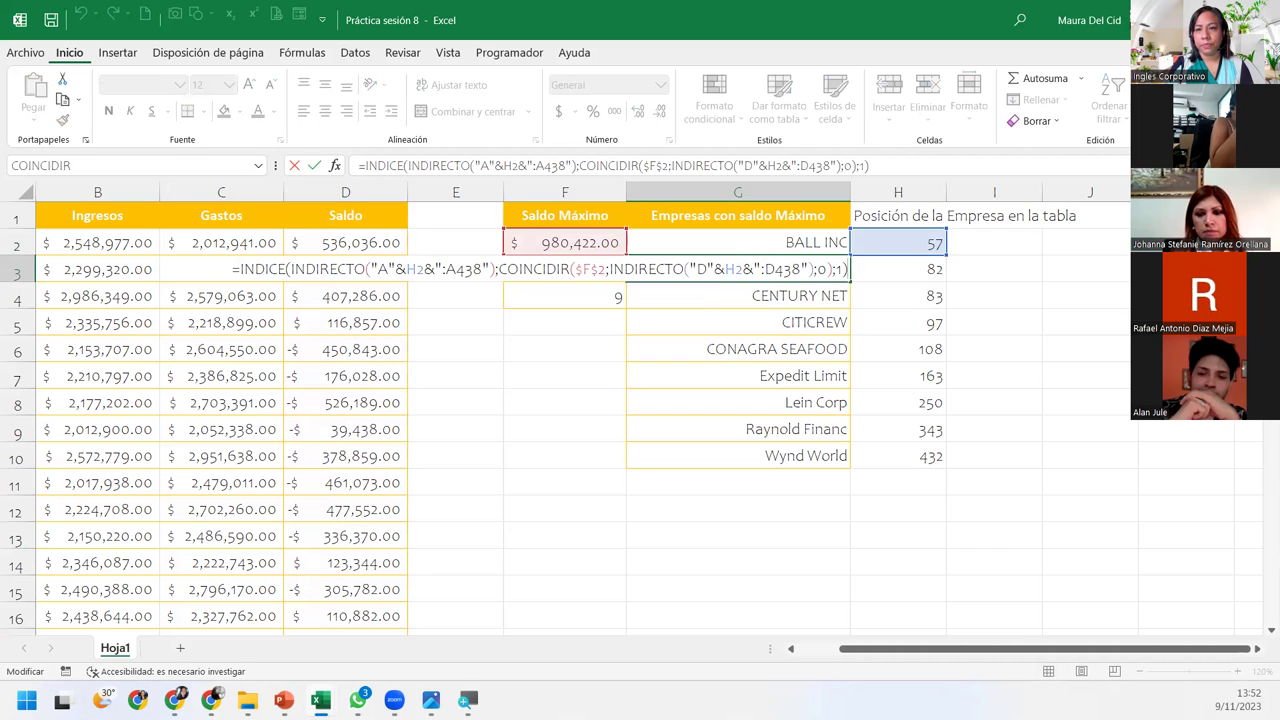
key("alt+Tab")
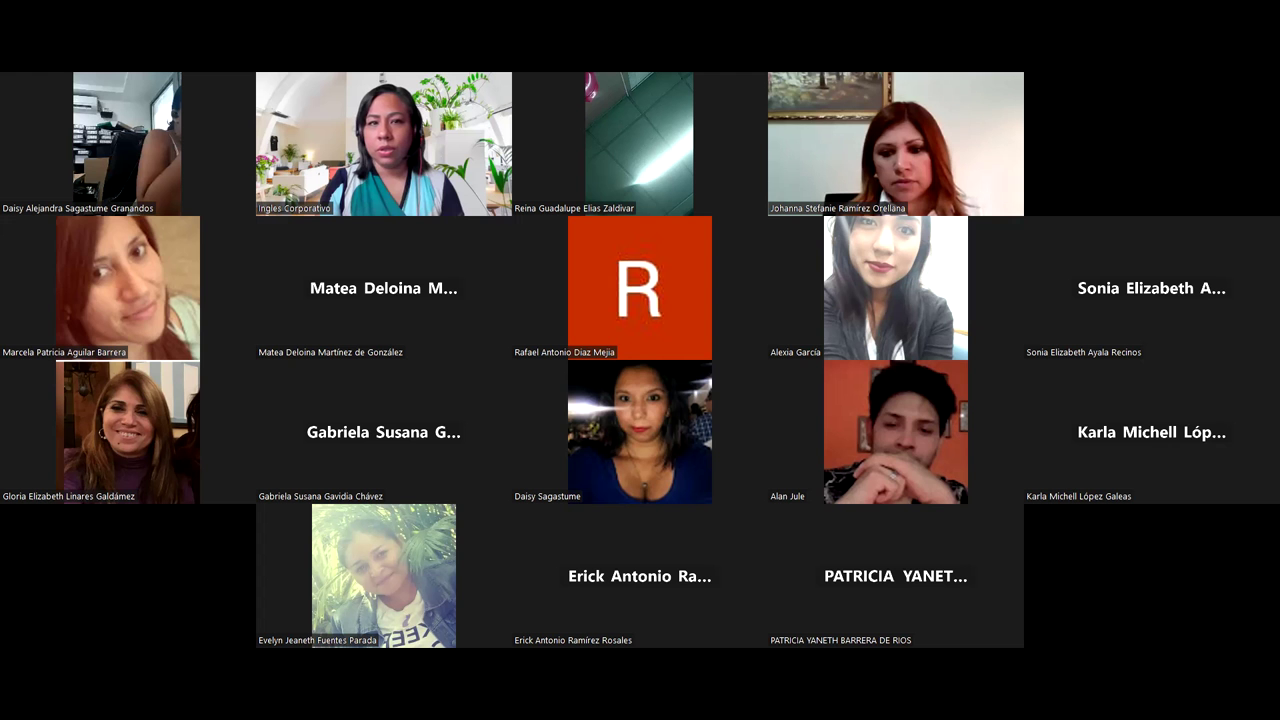
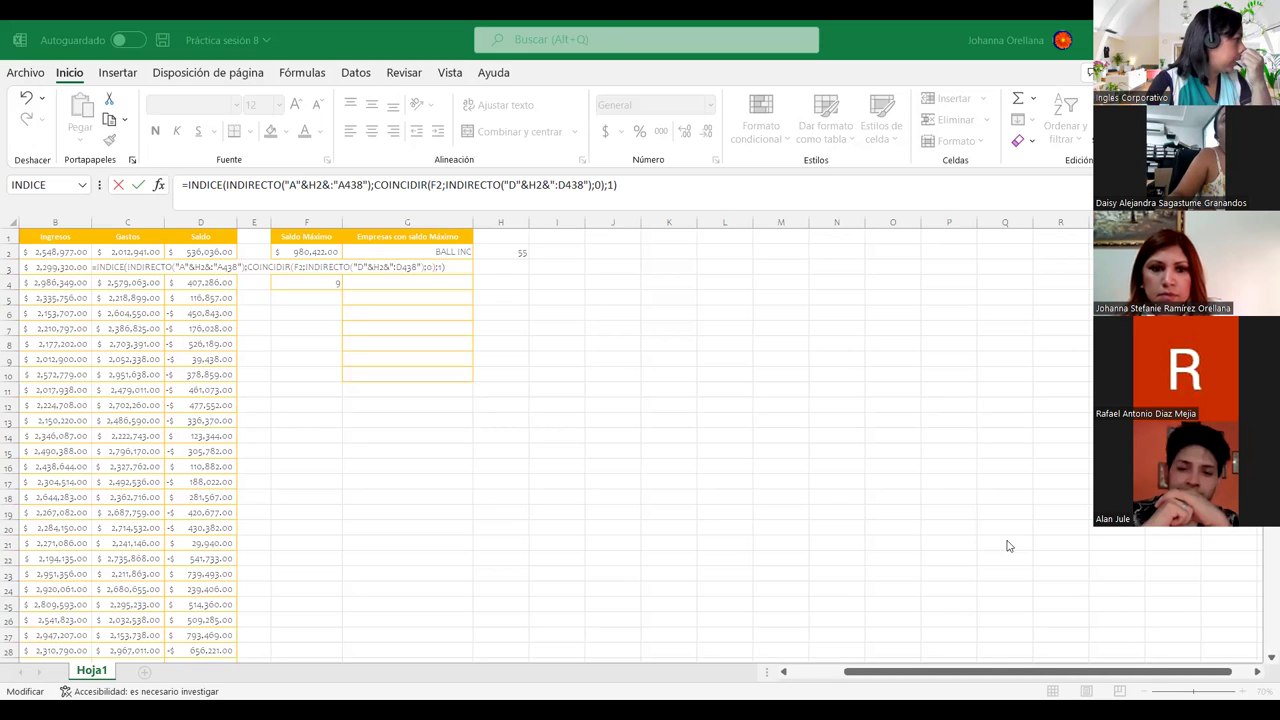
Try to confirm the G3 formula, then dismiss the formula error it raises
left_click(649, 186)
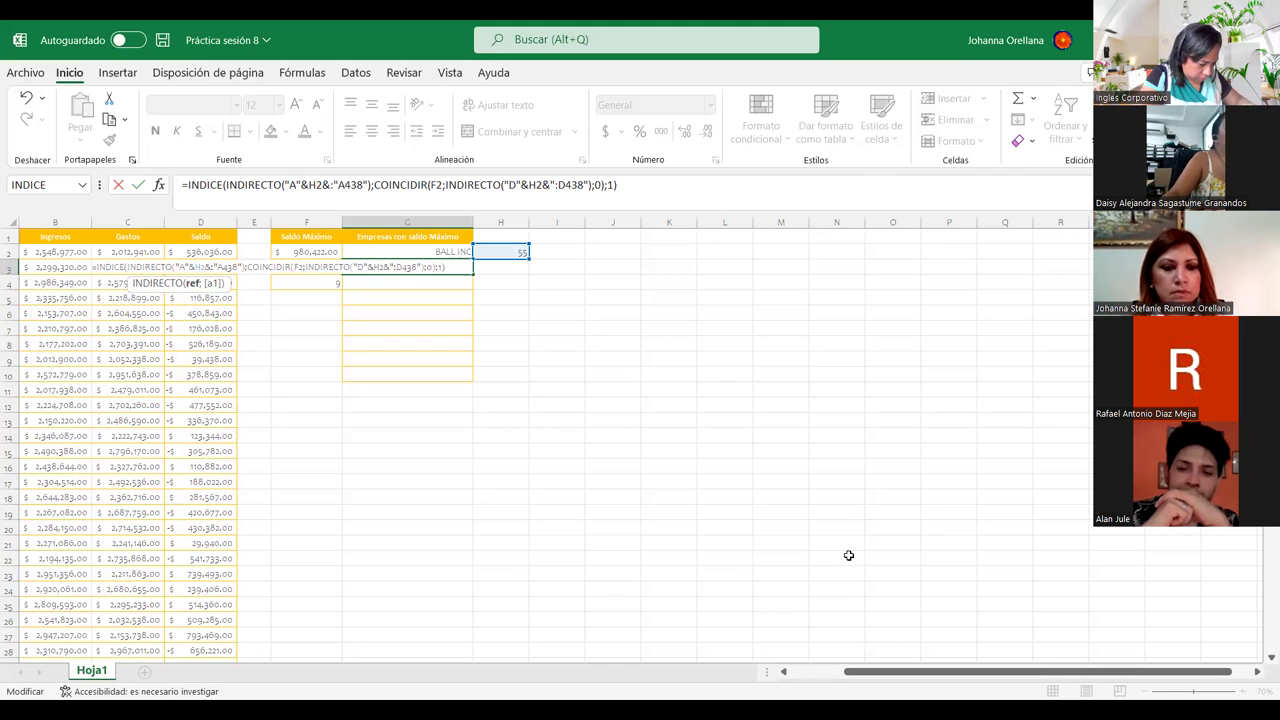
key("Return")
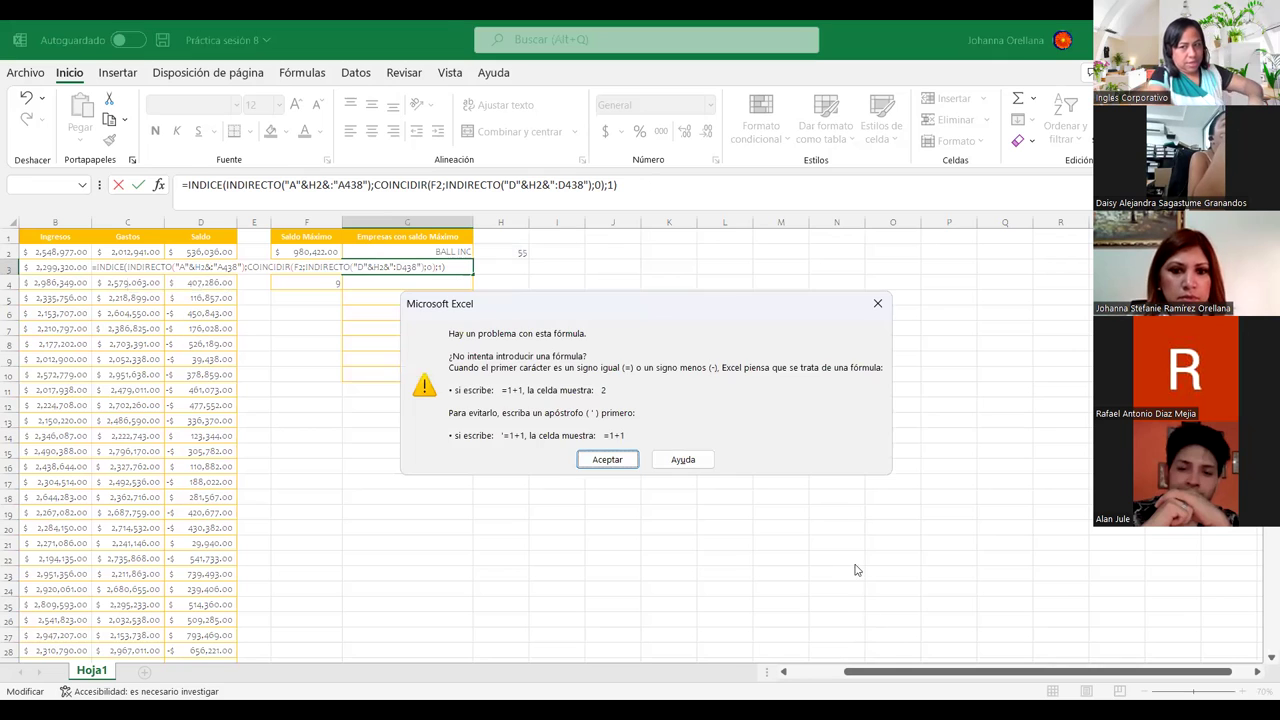
left_click(627, 460)
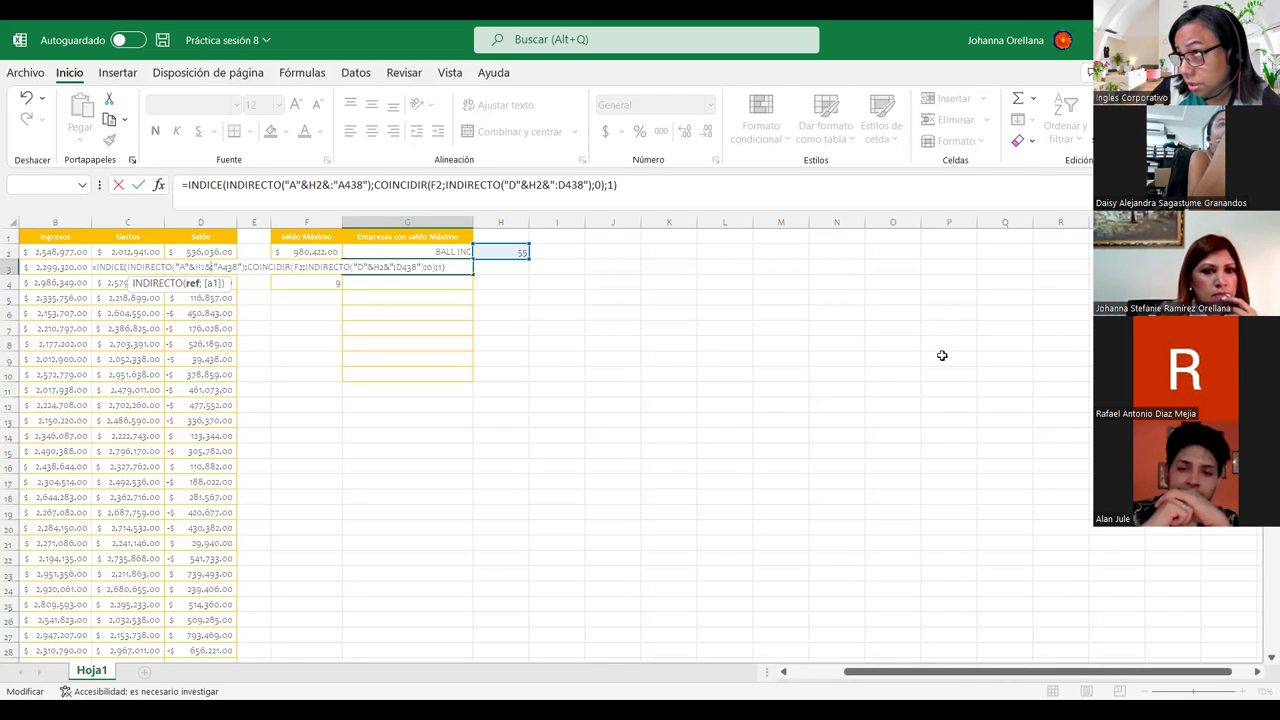
Retype the colon before A438 and make F2 absolute as $F$2, committing G3
left_click(454, 270)
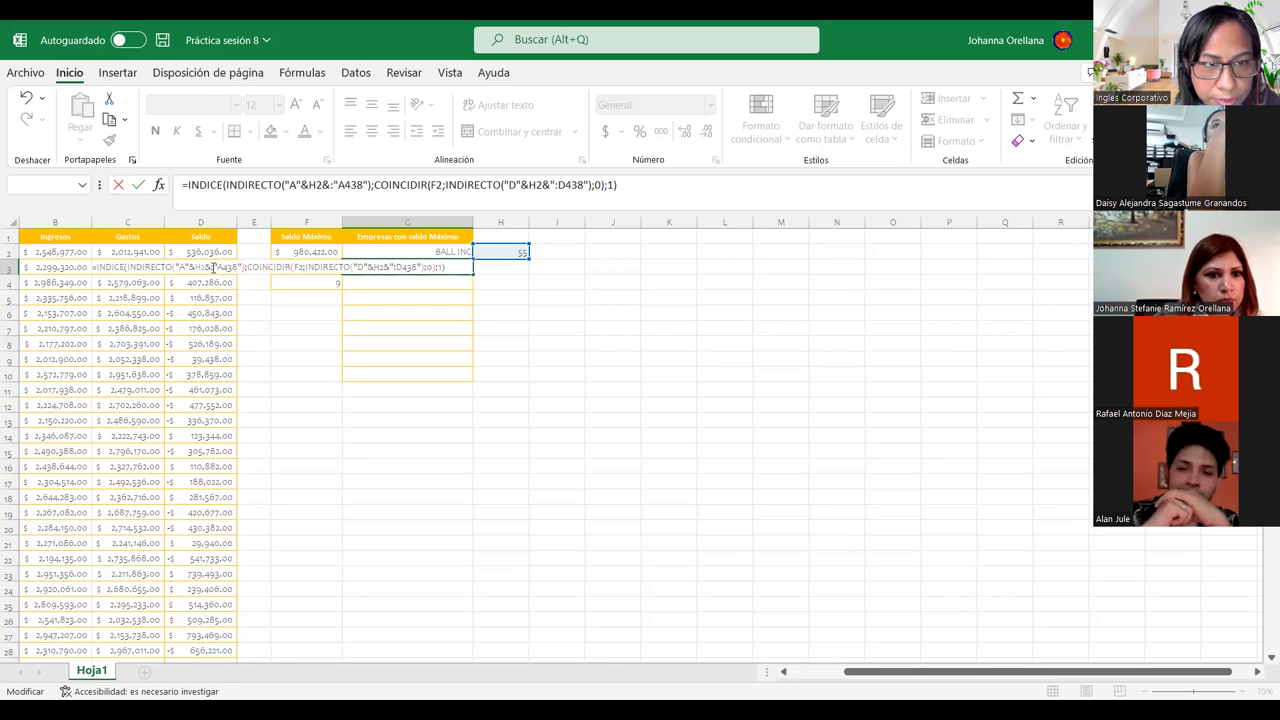
left_click(213, 268)
key("BackSpace")
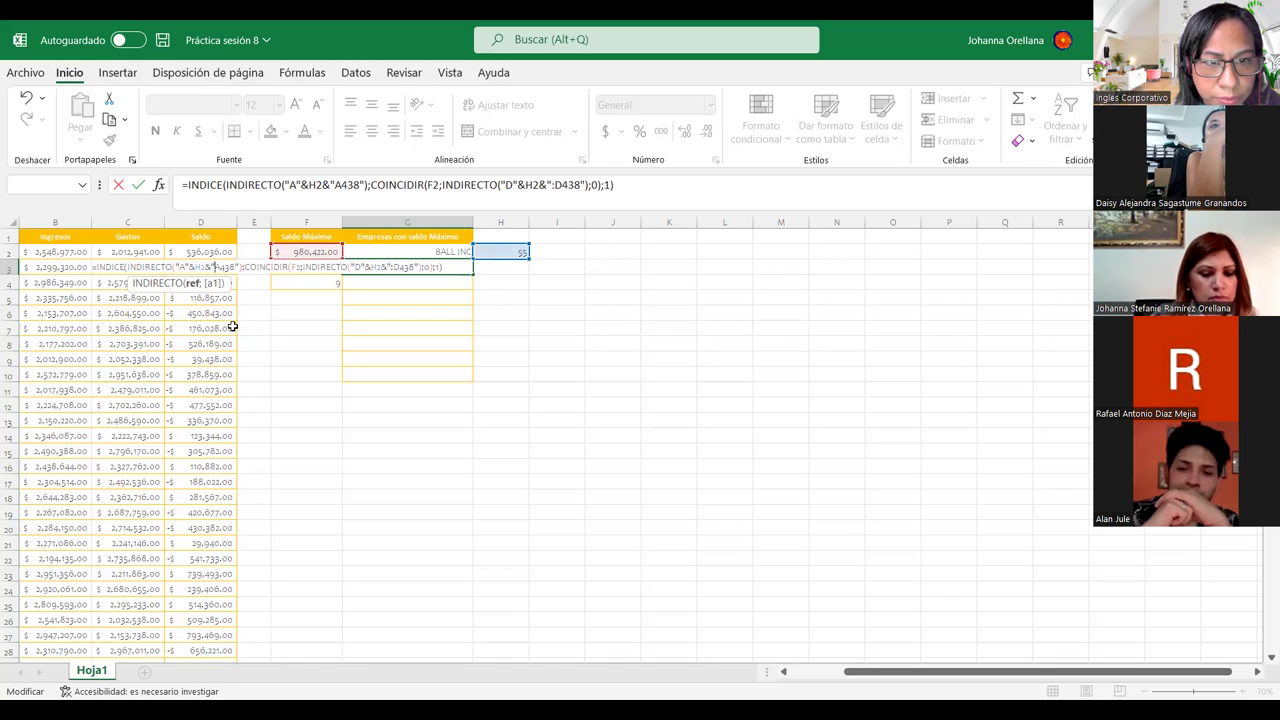
type(":")
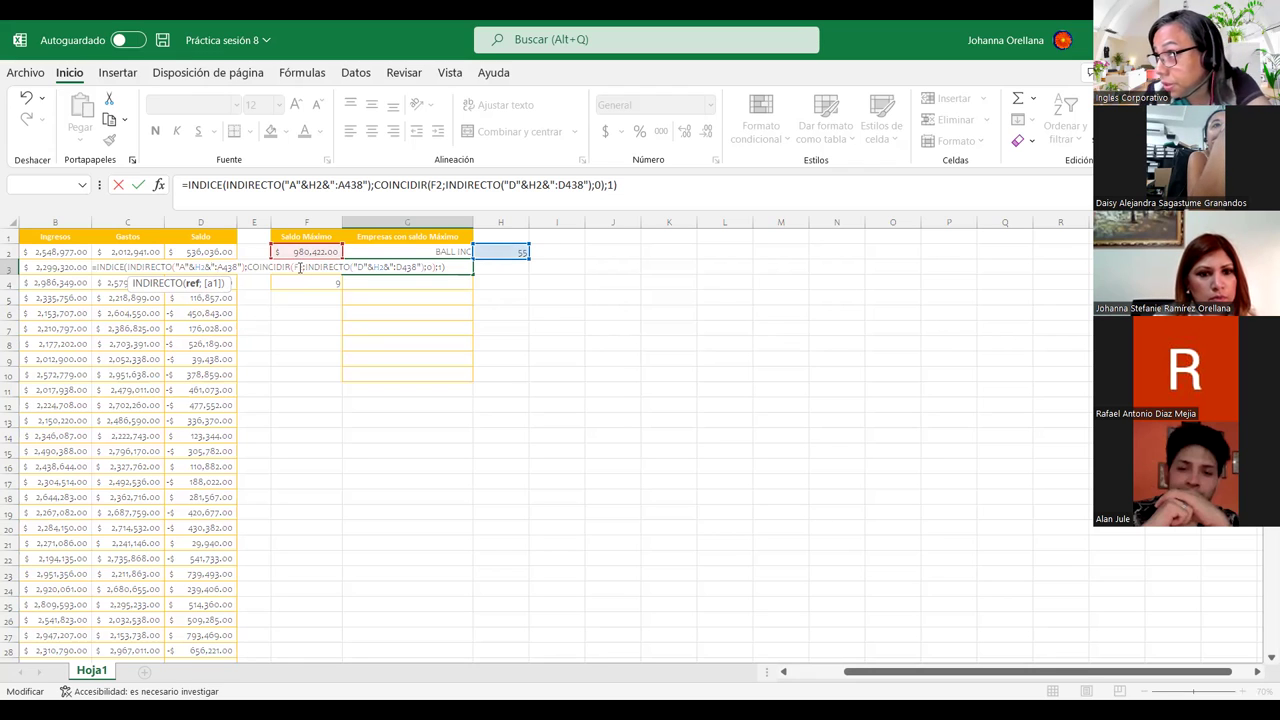
left_click(300, 267)
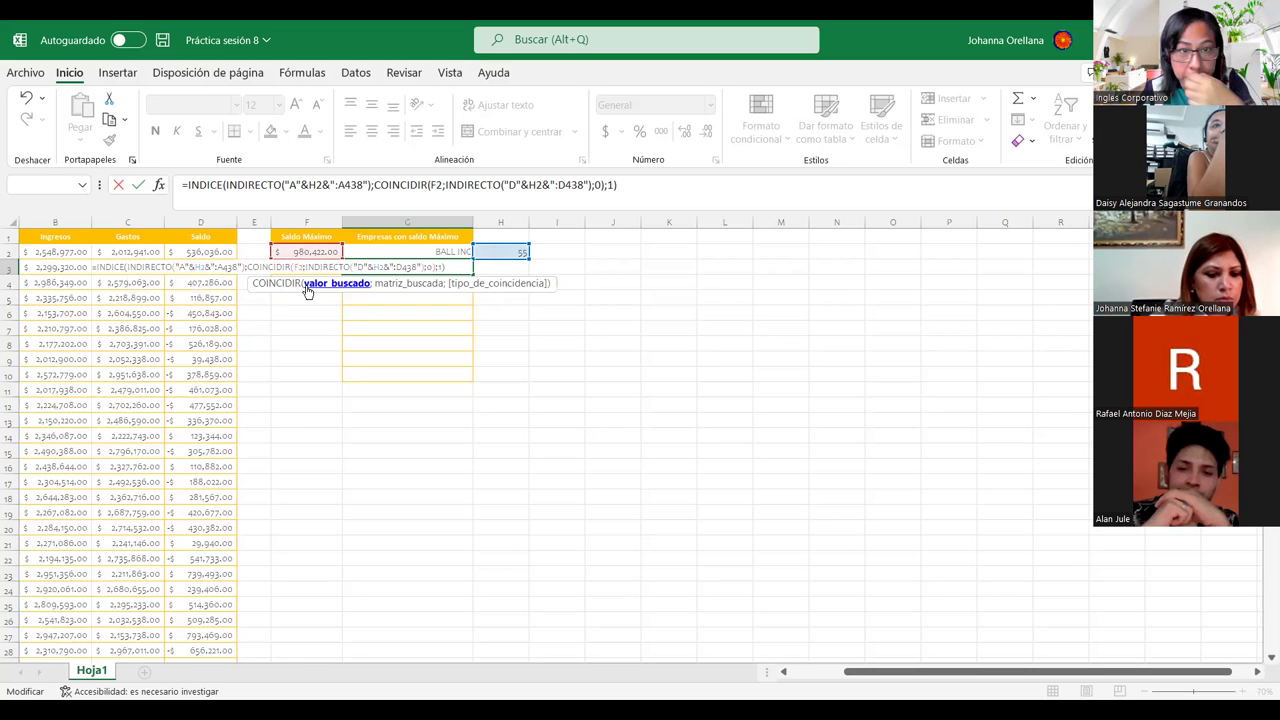
key("F4")
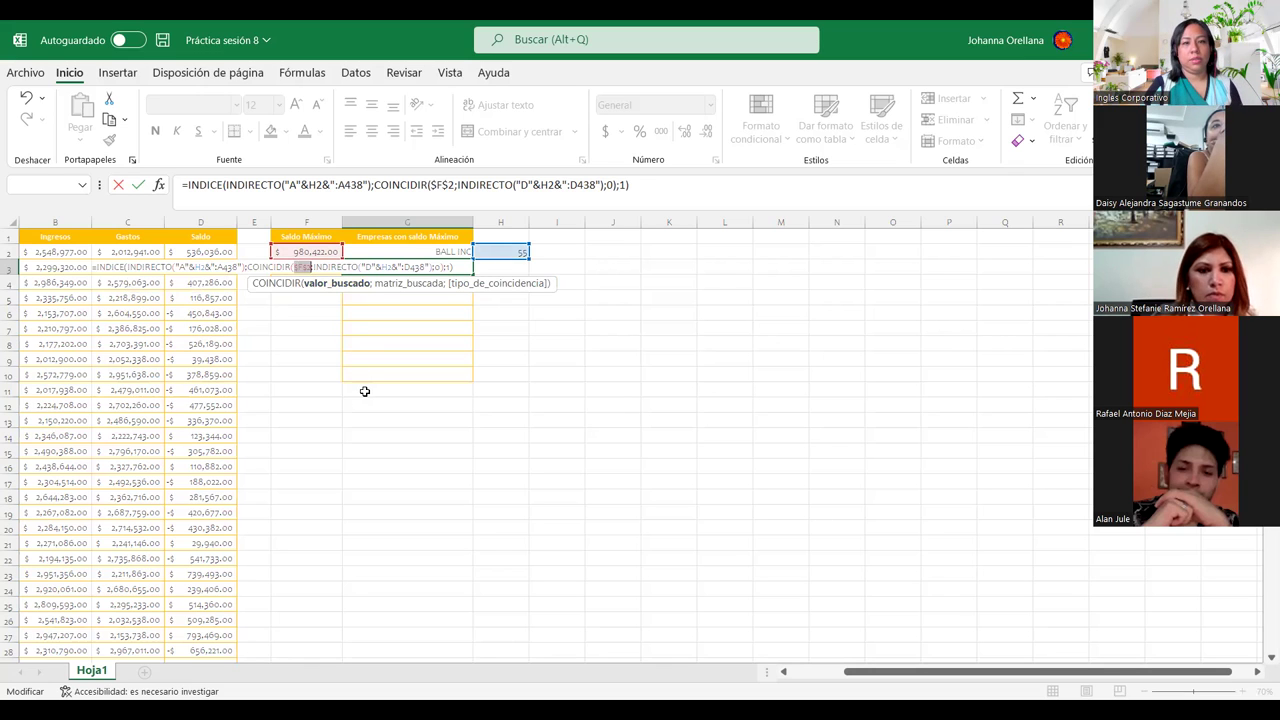
key("Return")
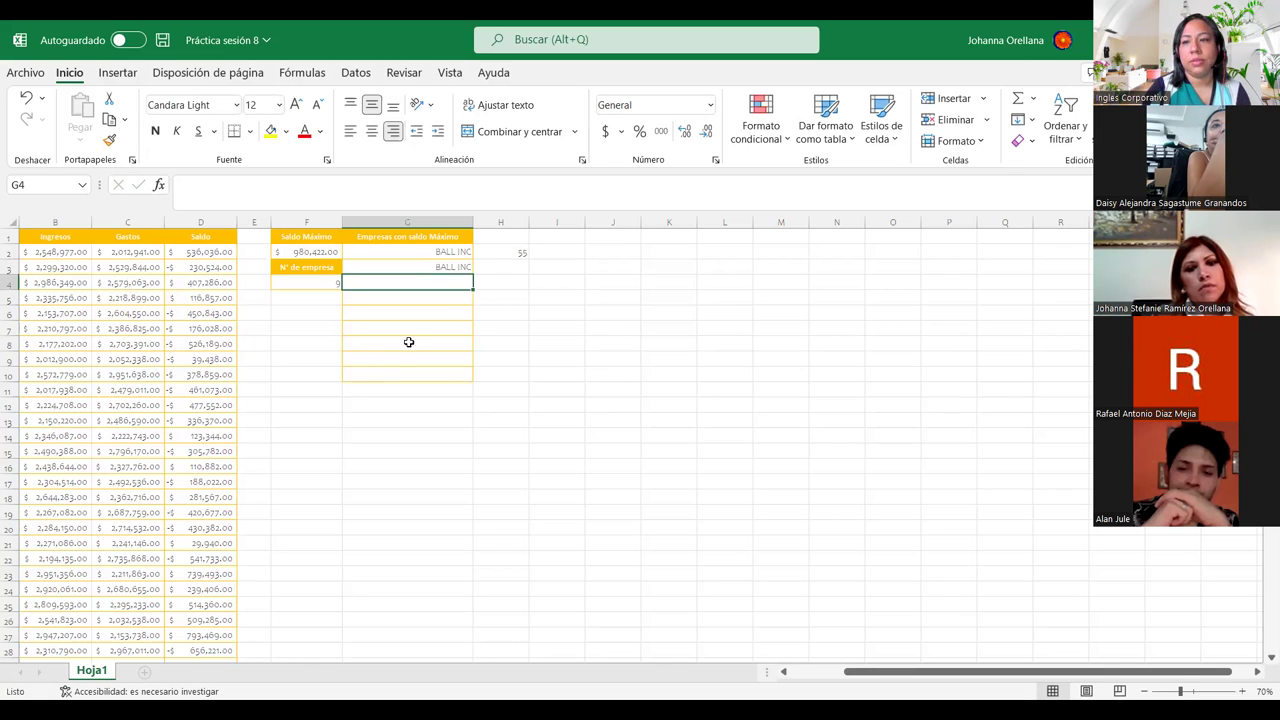
Check that G3 now returns BALL INC and select helper cell H2
left_click(446, 267)
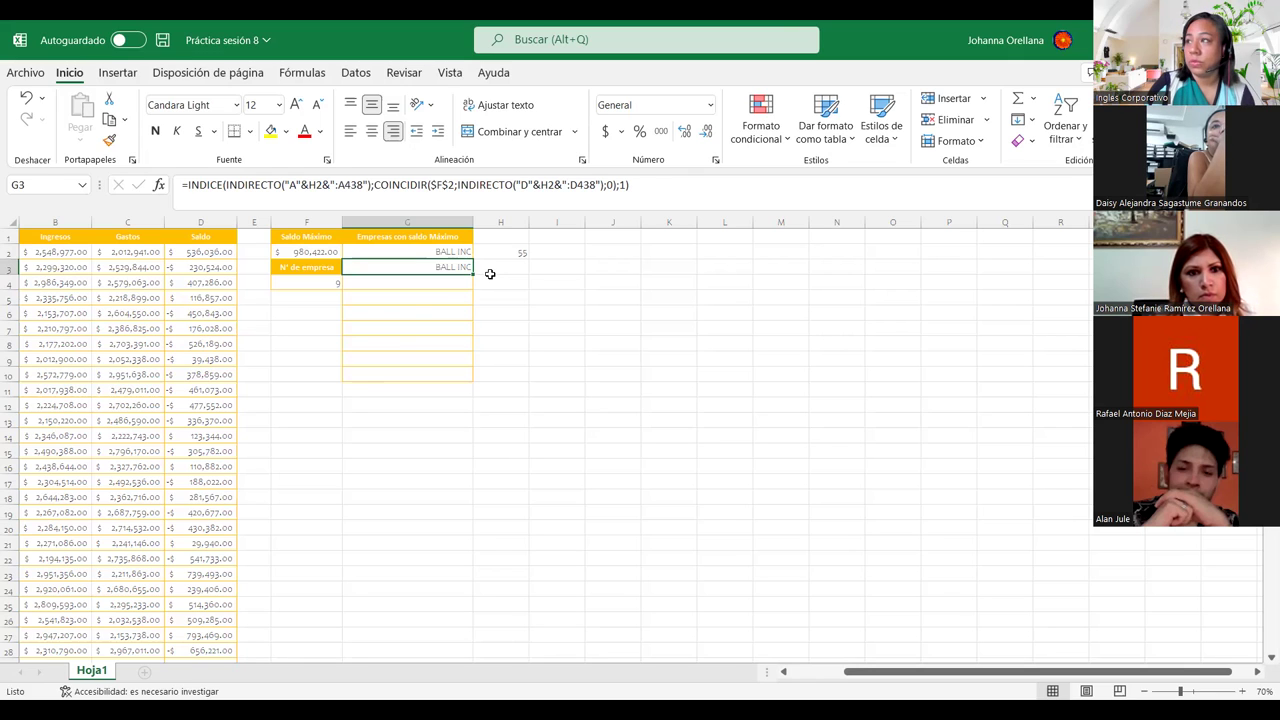
key("Return")
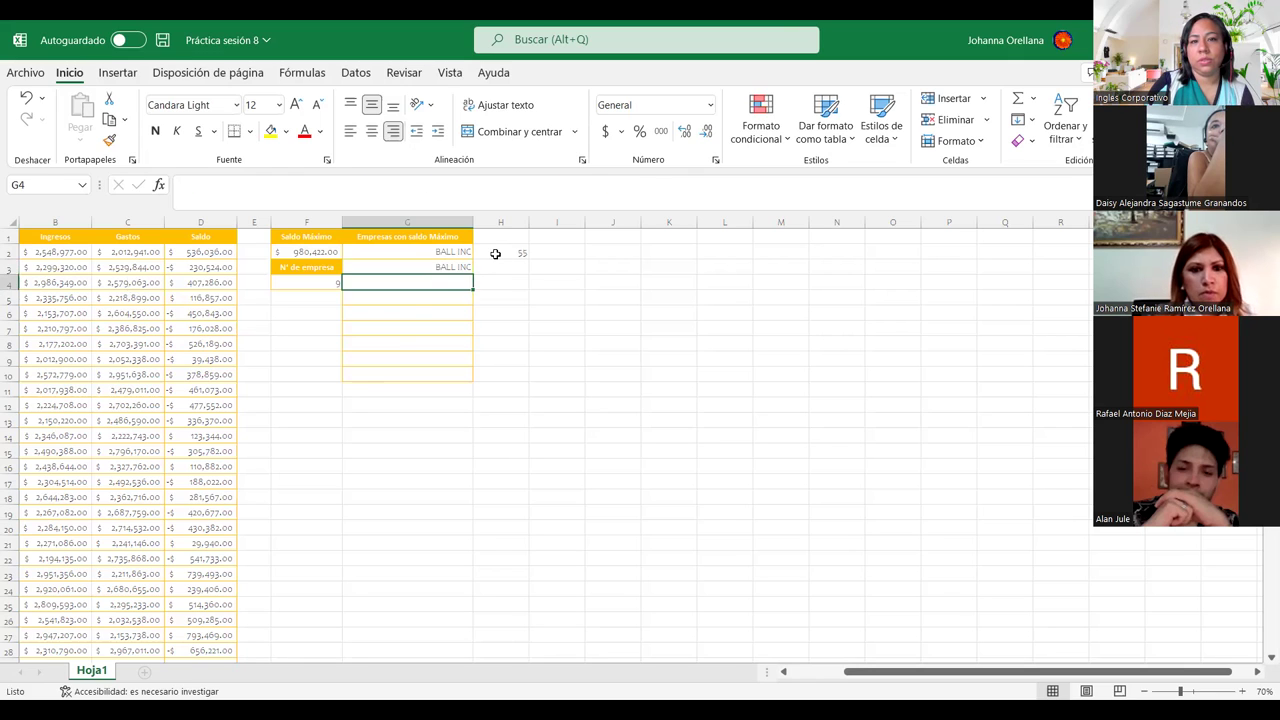
left_click(495, 254)
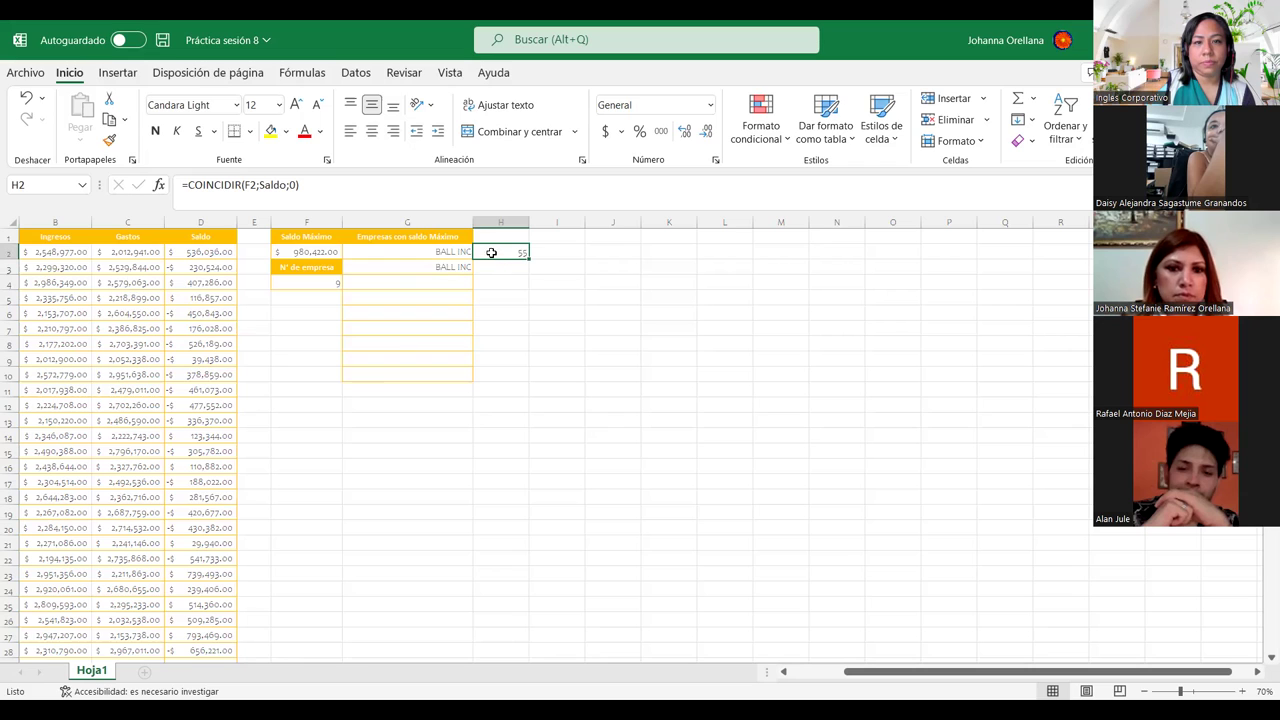
Change H2 to =COINCIDIR(F2;Saldo;0)+2 so G3 returns CB RICH GROUP
double_click(492, 253)
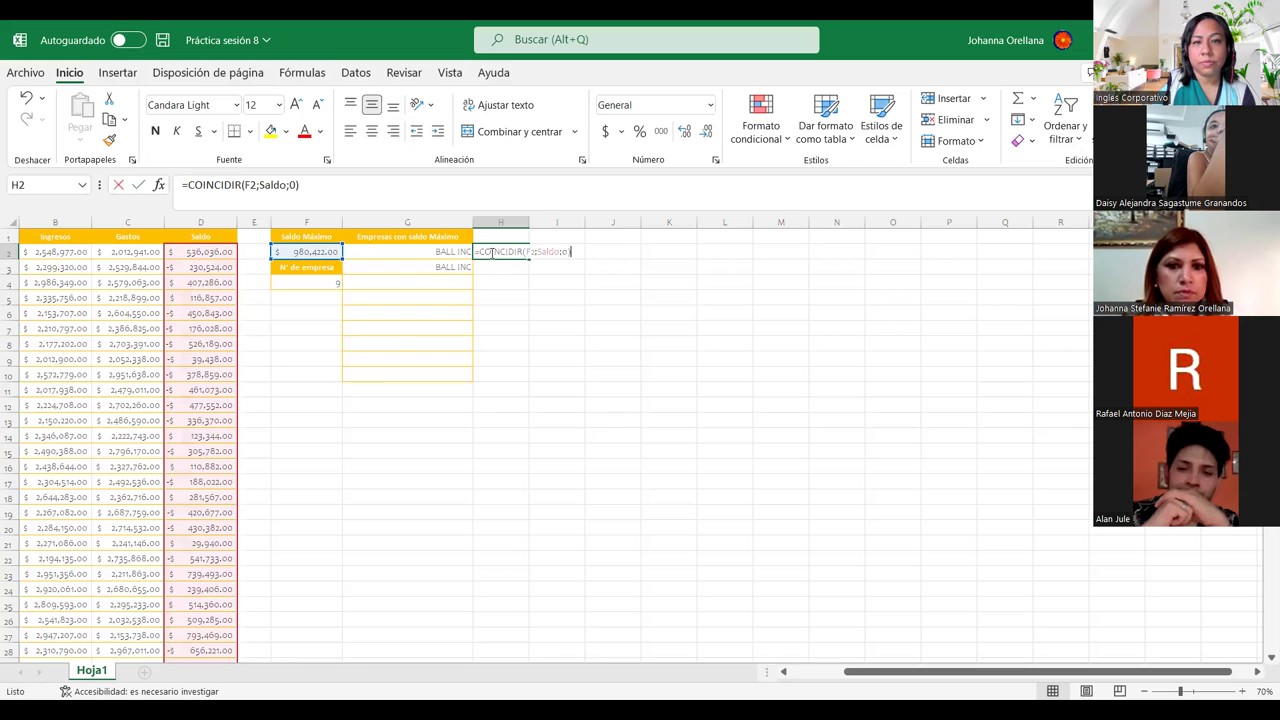
left_click(573, 252)
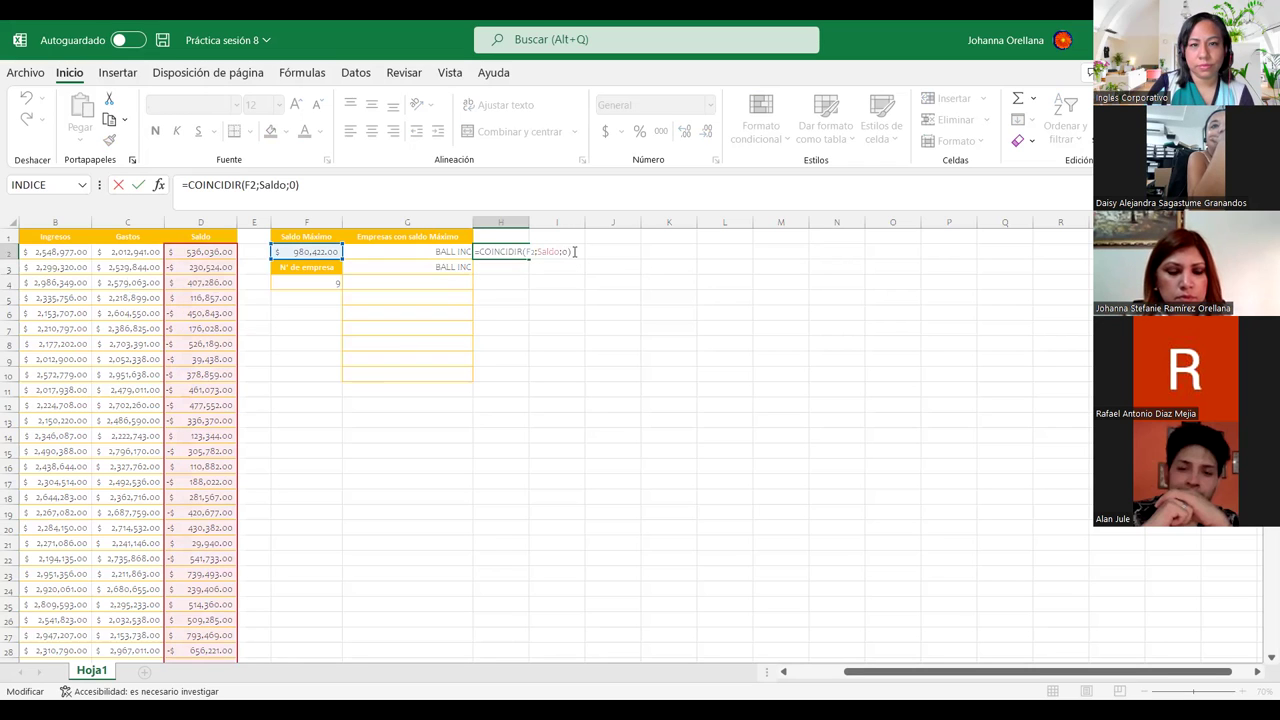
type("+2")
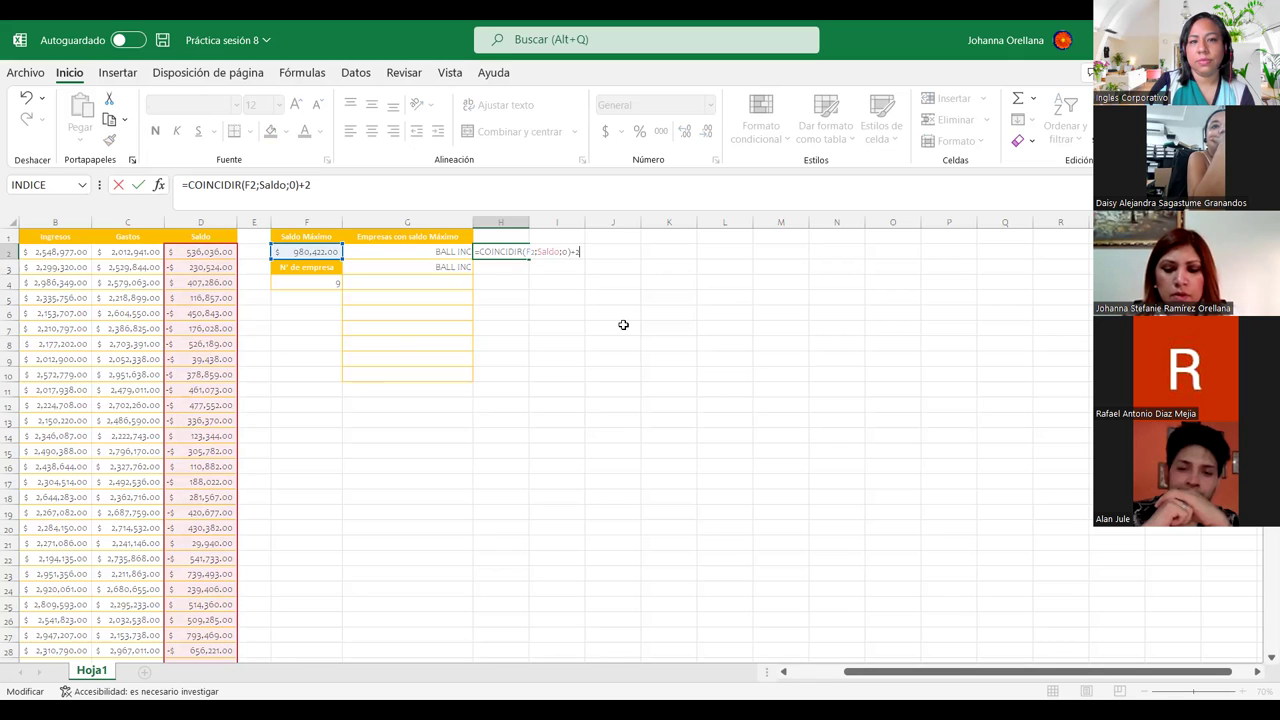
key("Return")
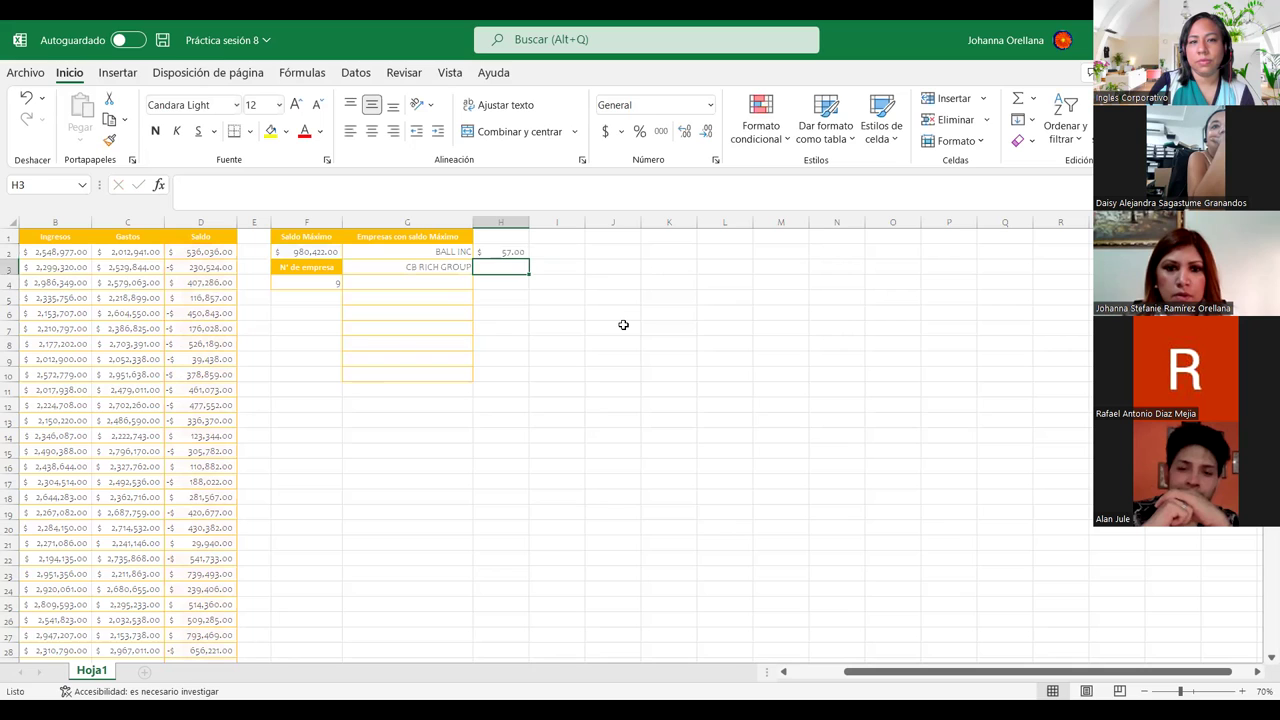
Give H2 the General number format so it shows 57
left_click(518, 252)
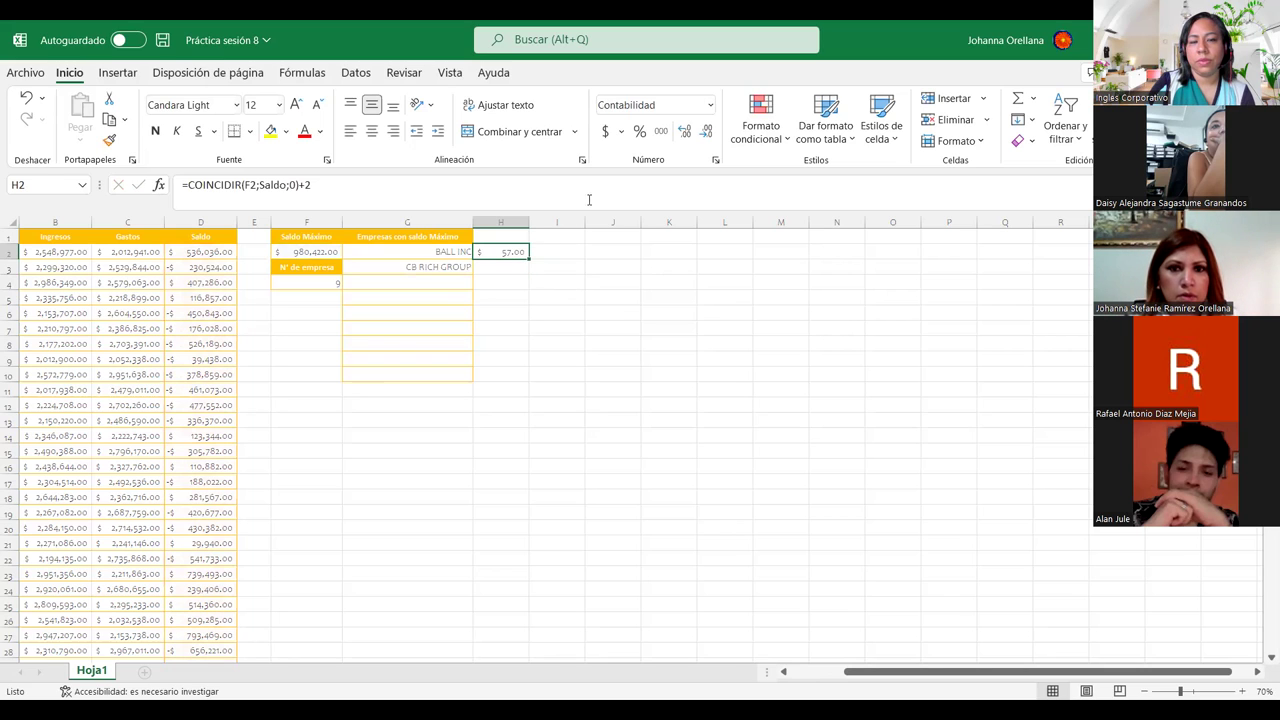
left_click(710, 105)
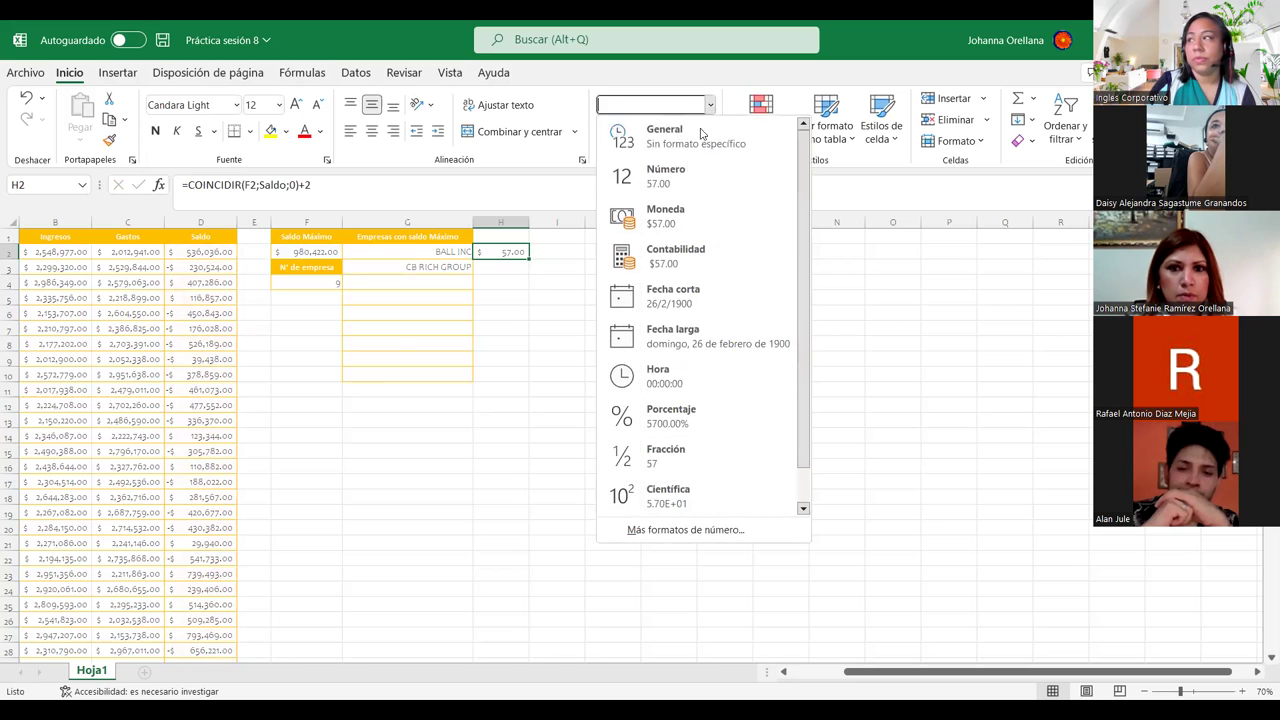
left_click(668, 136)
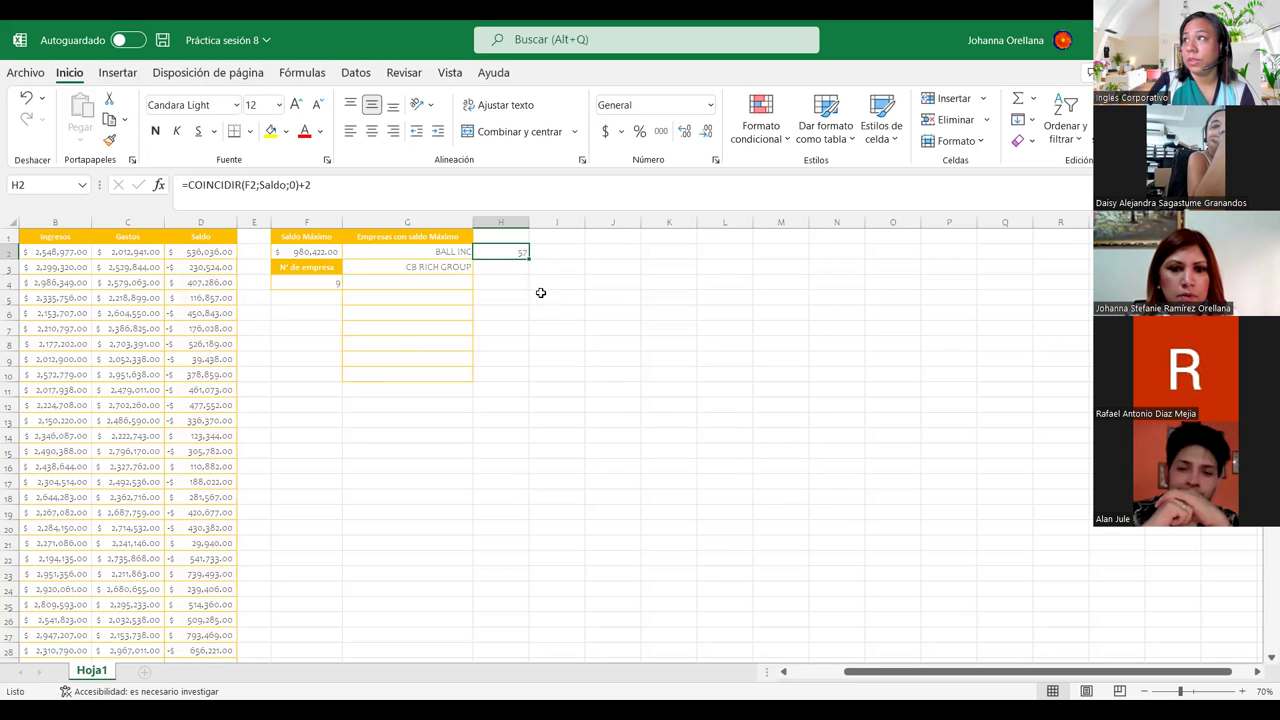
left_click(543, 271)
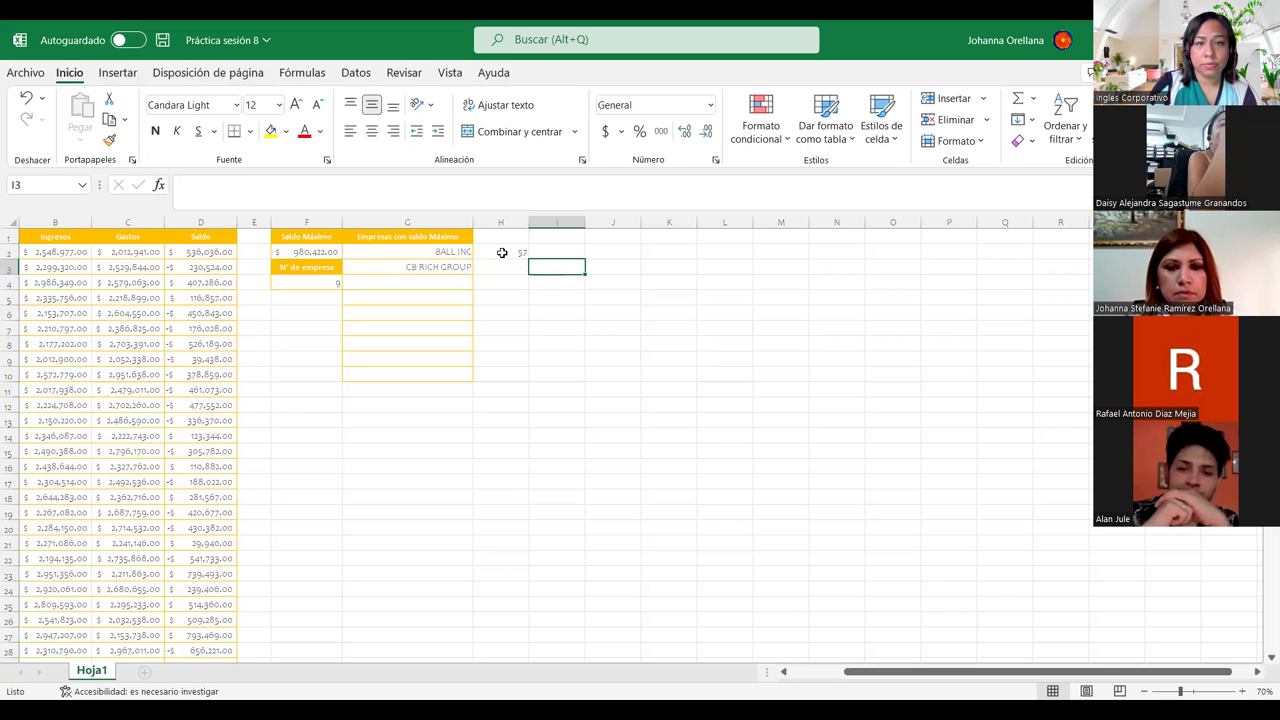
Begin H3's formula as H2 plus COINCIDIR, using absolute $F$2 as the lookup value
left_click(503, 264)
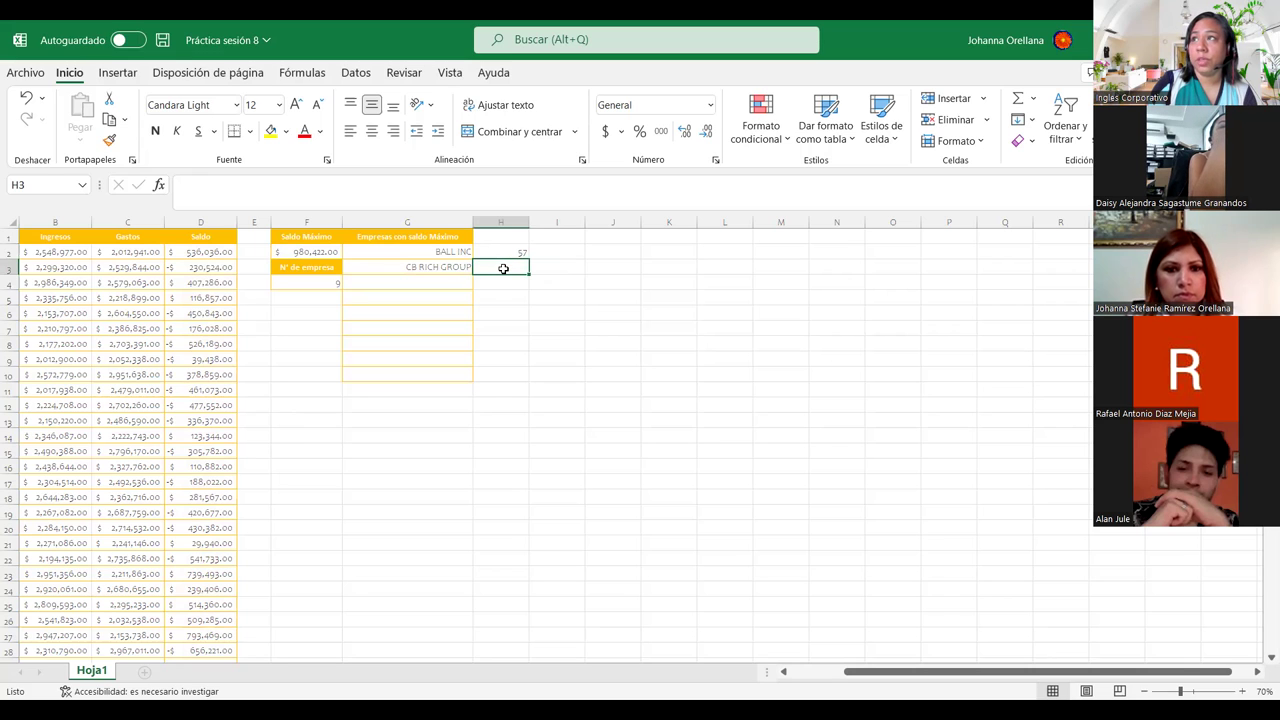
double_click(503, 269)
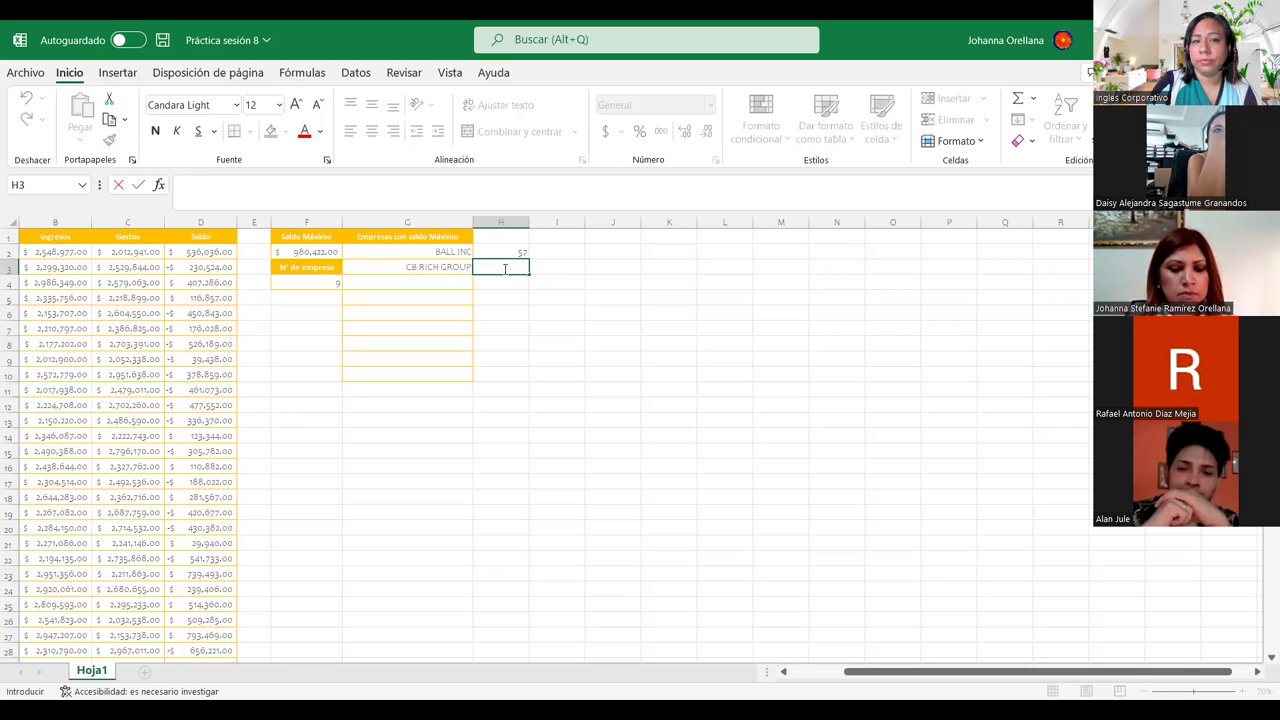
type("=")
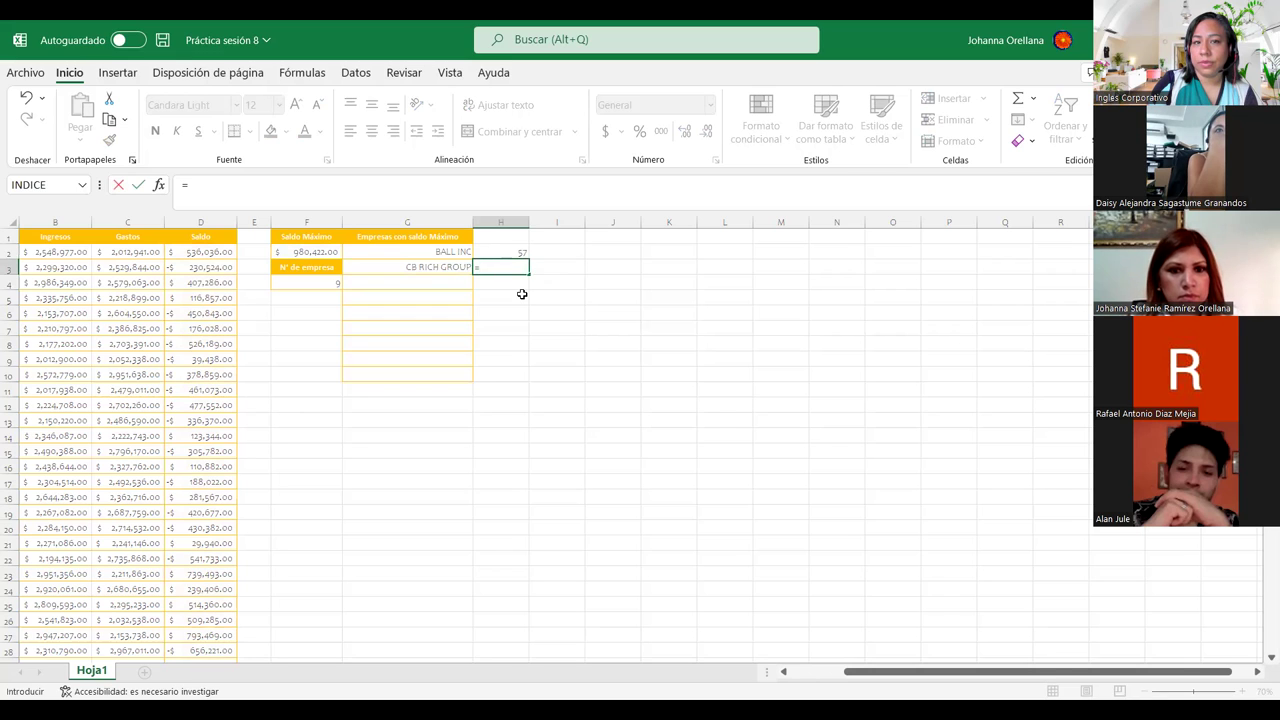
key("Up")
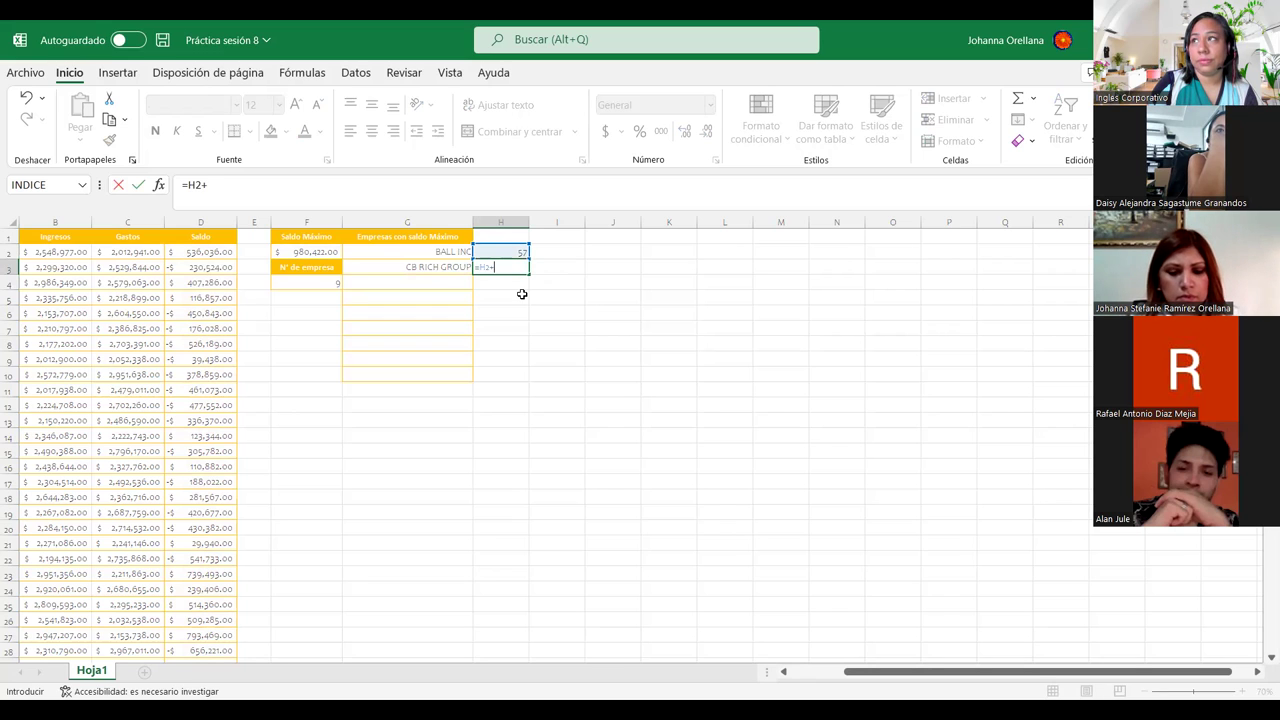
type("COI")
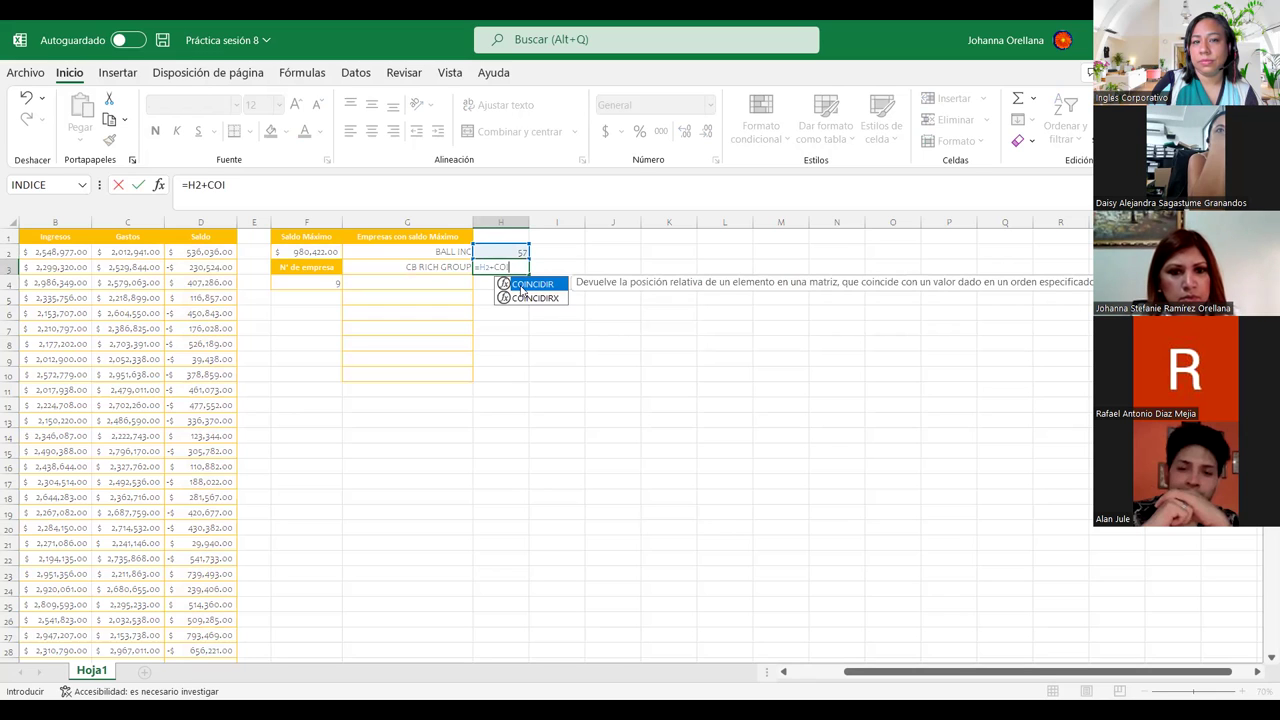
double_click(521, 286)
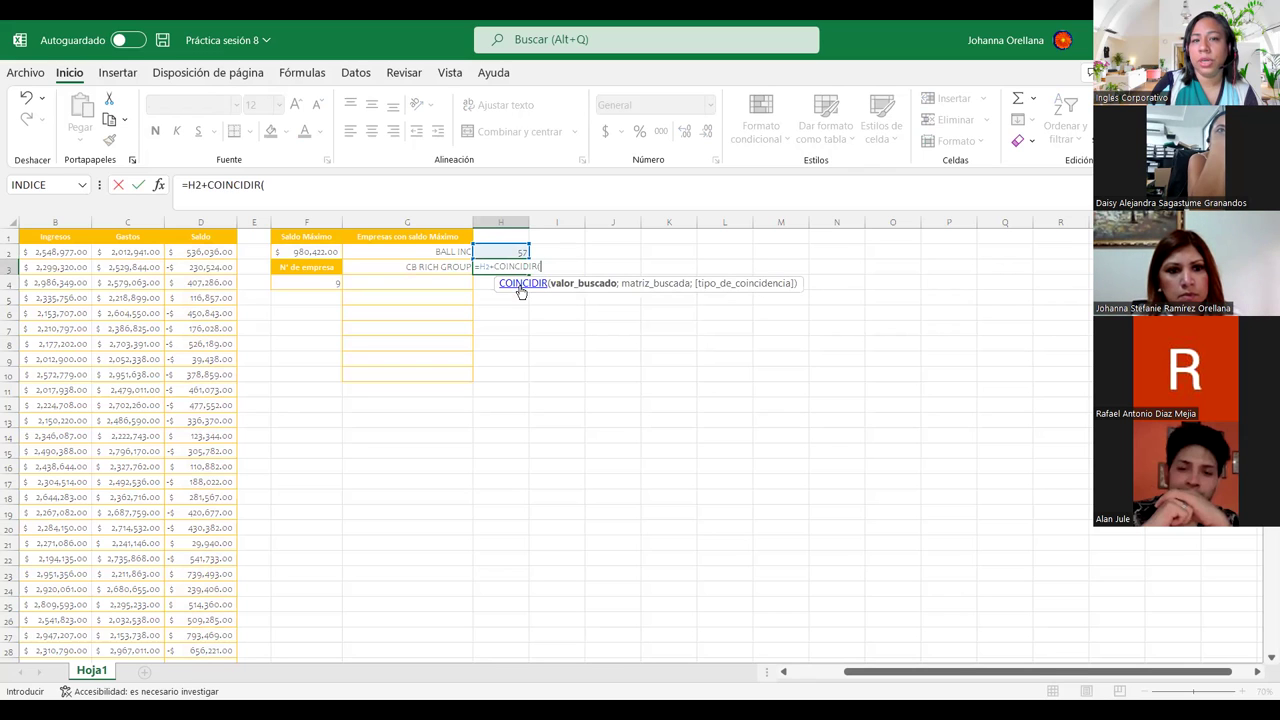
left_click(323, 253)
key("F4")
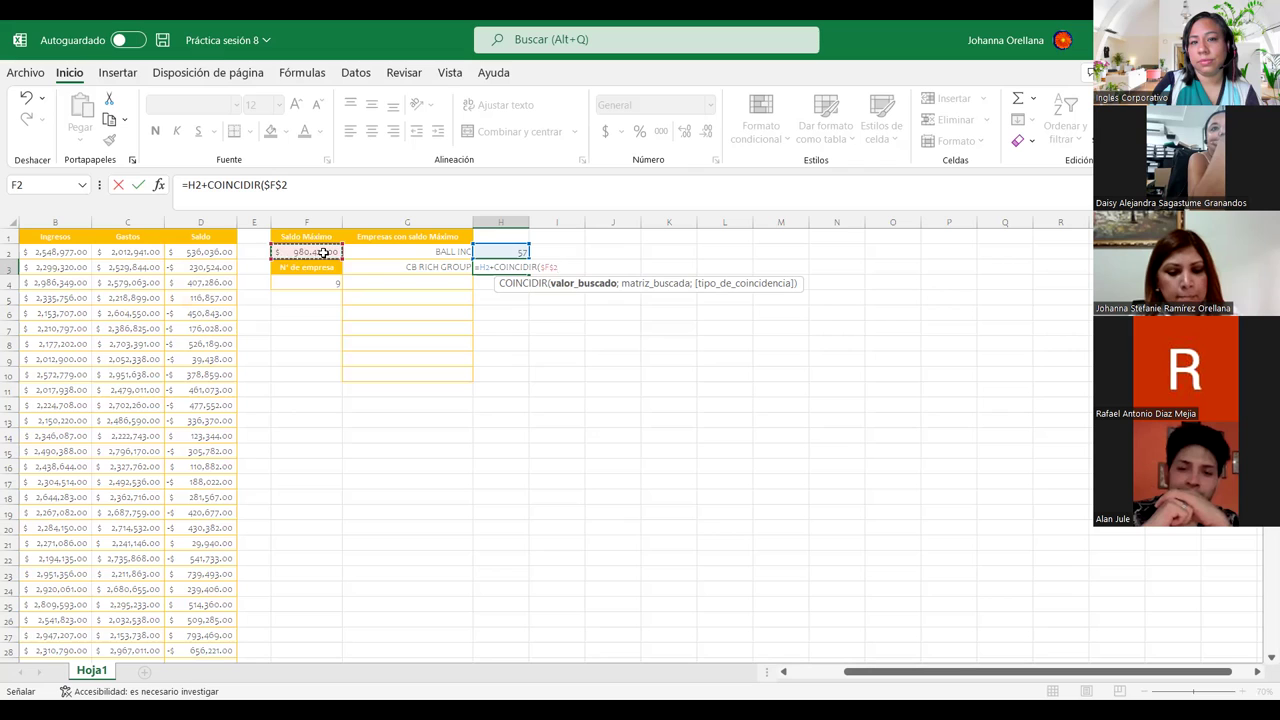
Complete it with INDIRECTO("D"&H2&":D438") and match type 0, so H3 gives 82
type(";")
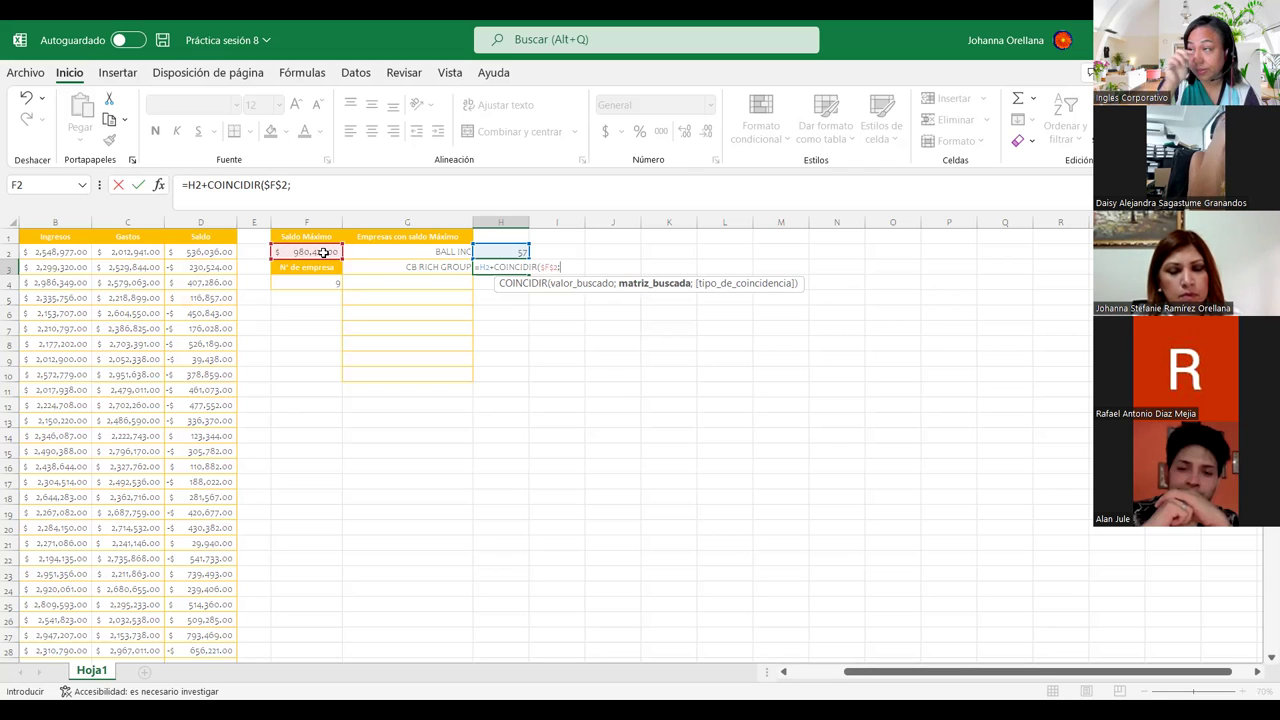
type("IND")
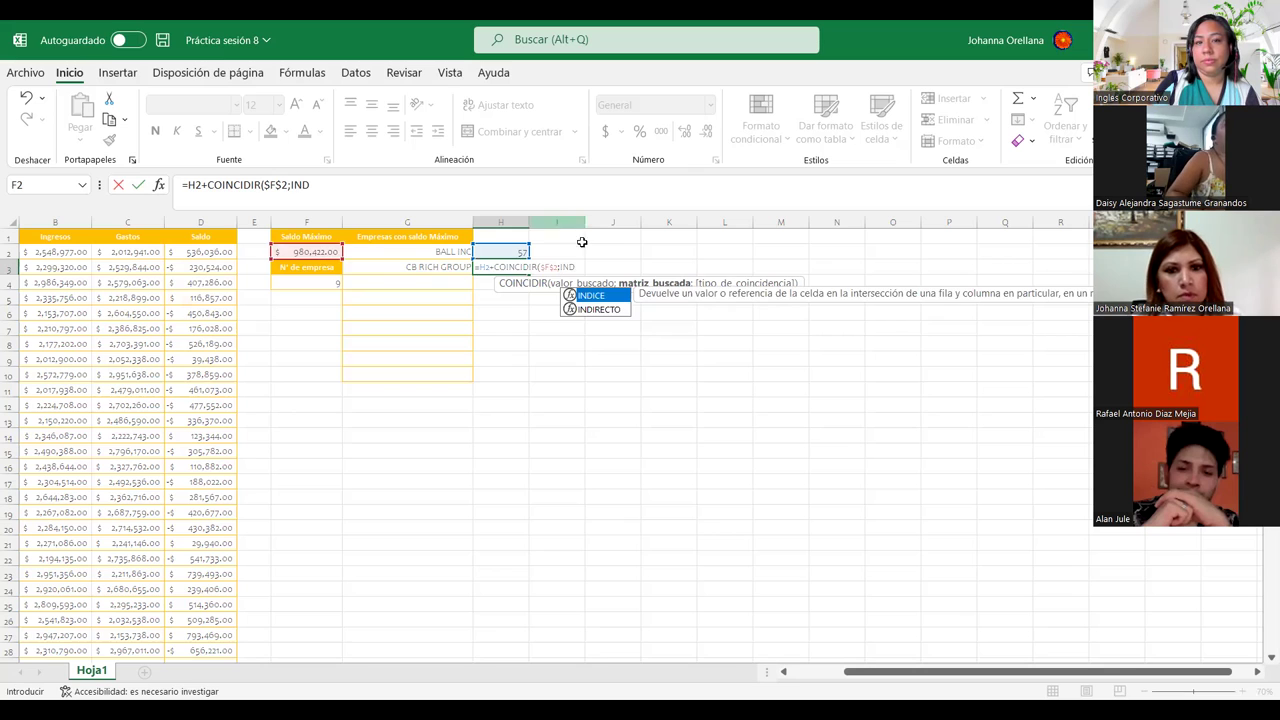
double_click(602, 310)
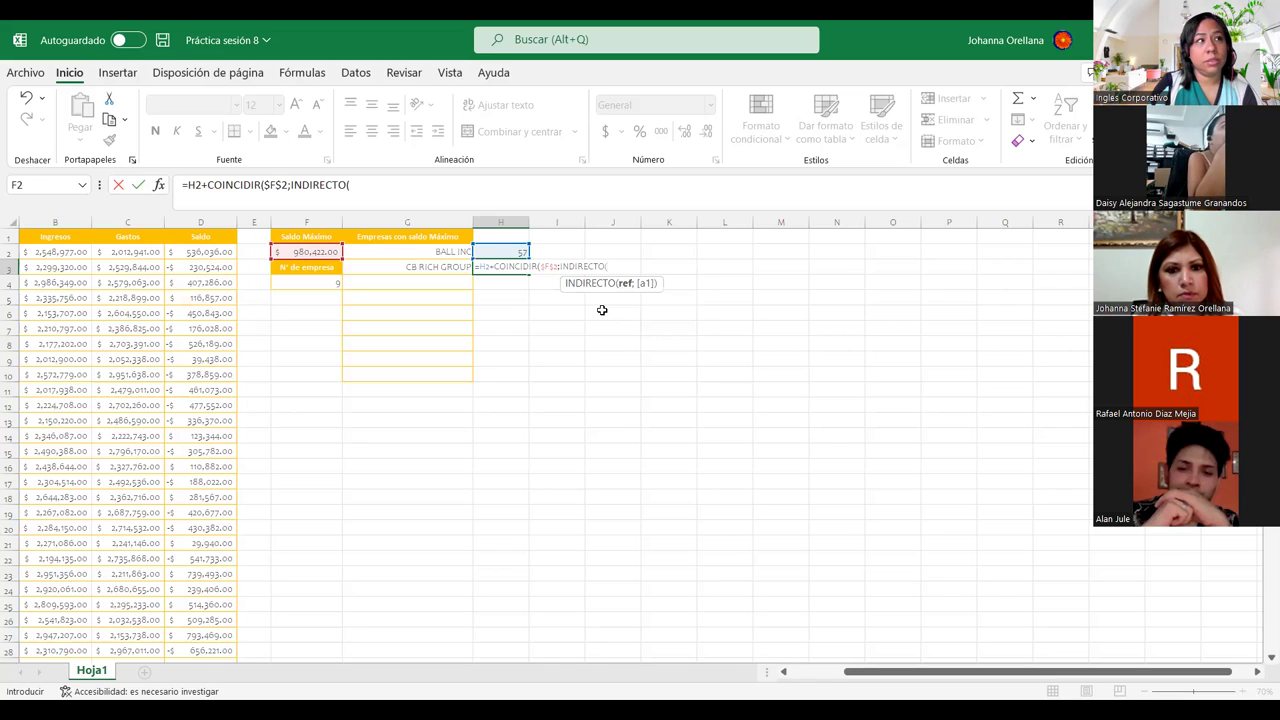
type("\"")
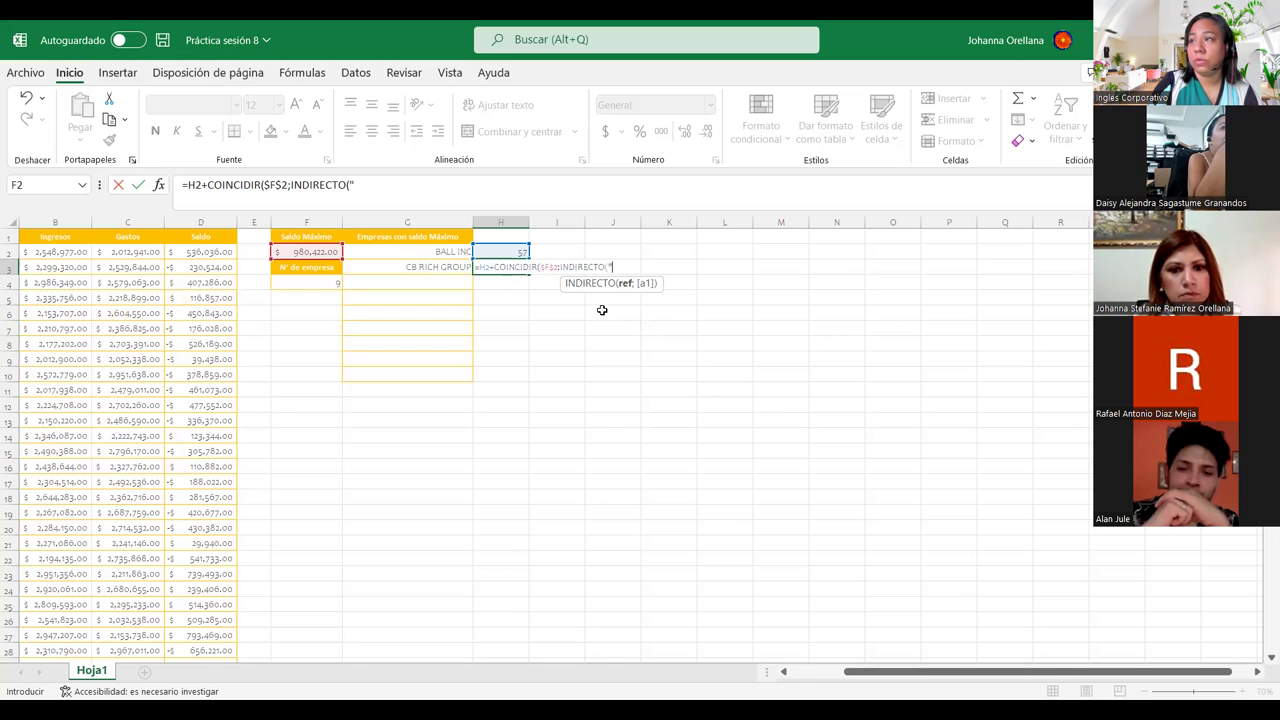
type("T")
key("BackSpace")
type("D")
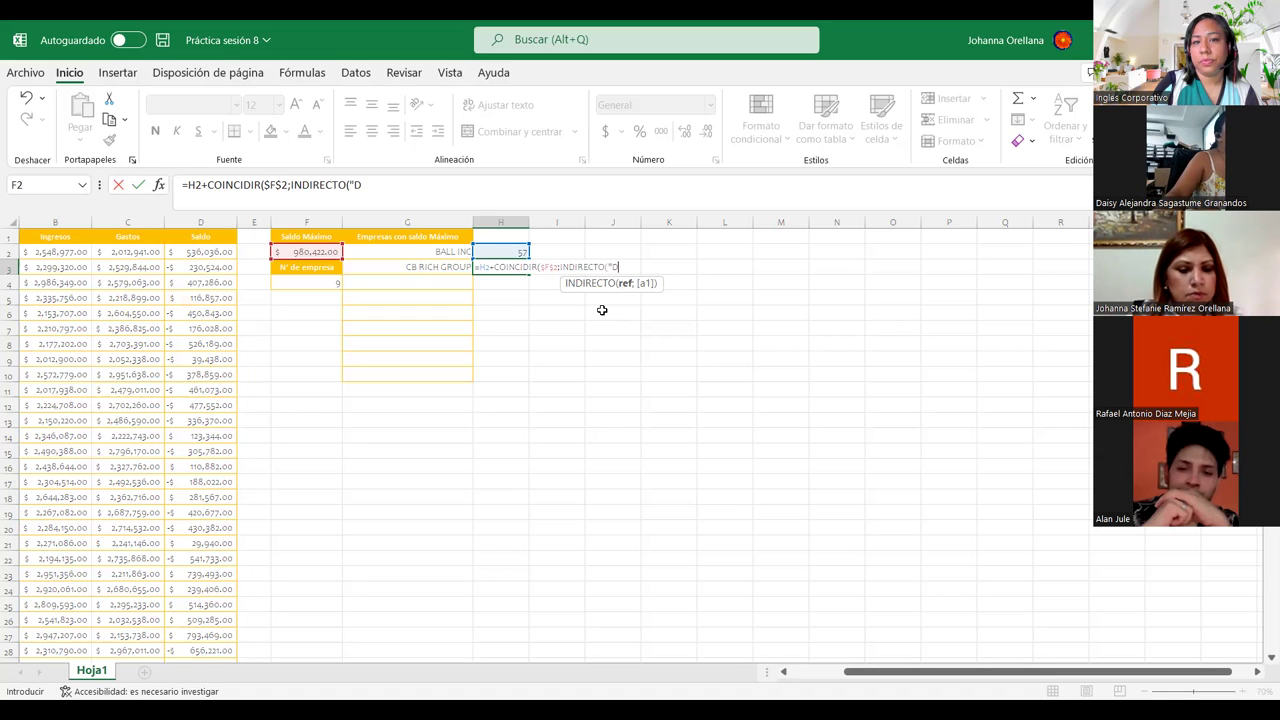
type("\"&")
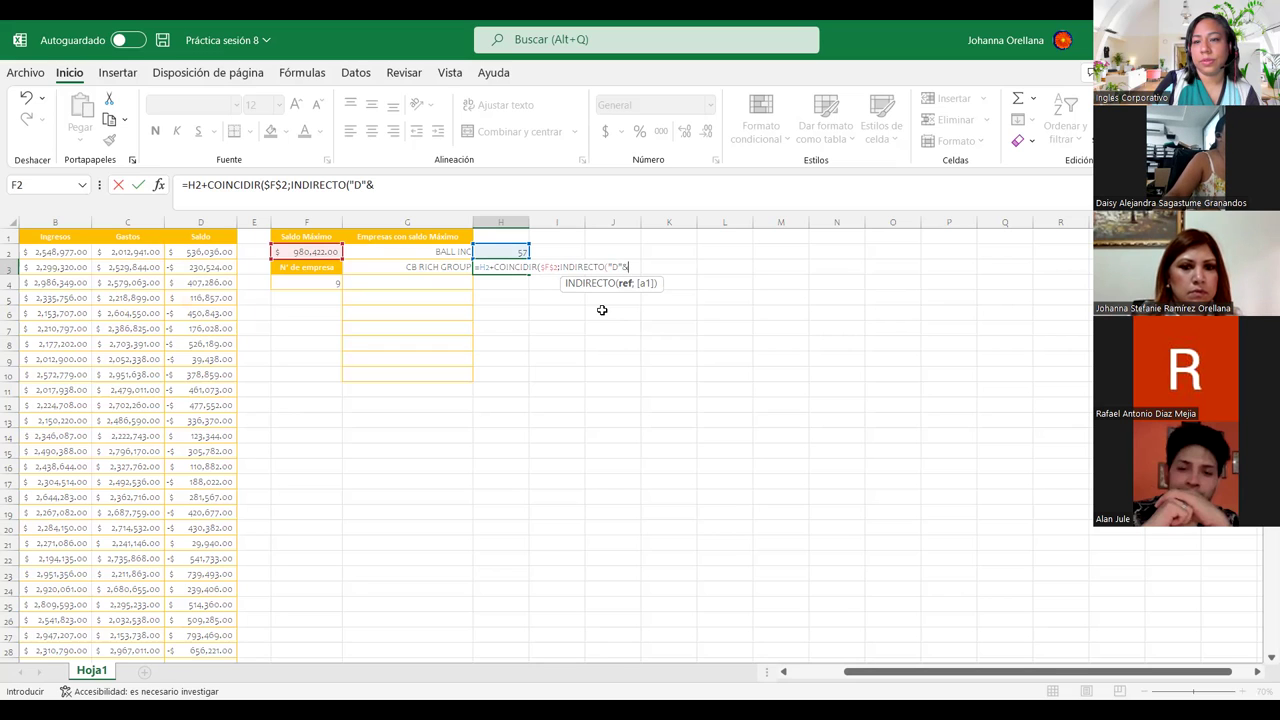
left_click(519, 251)
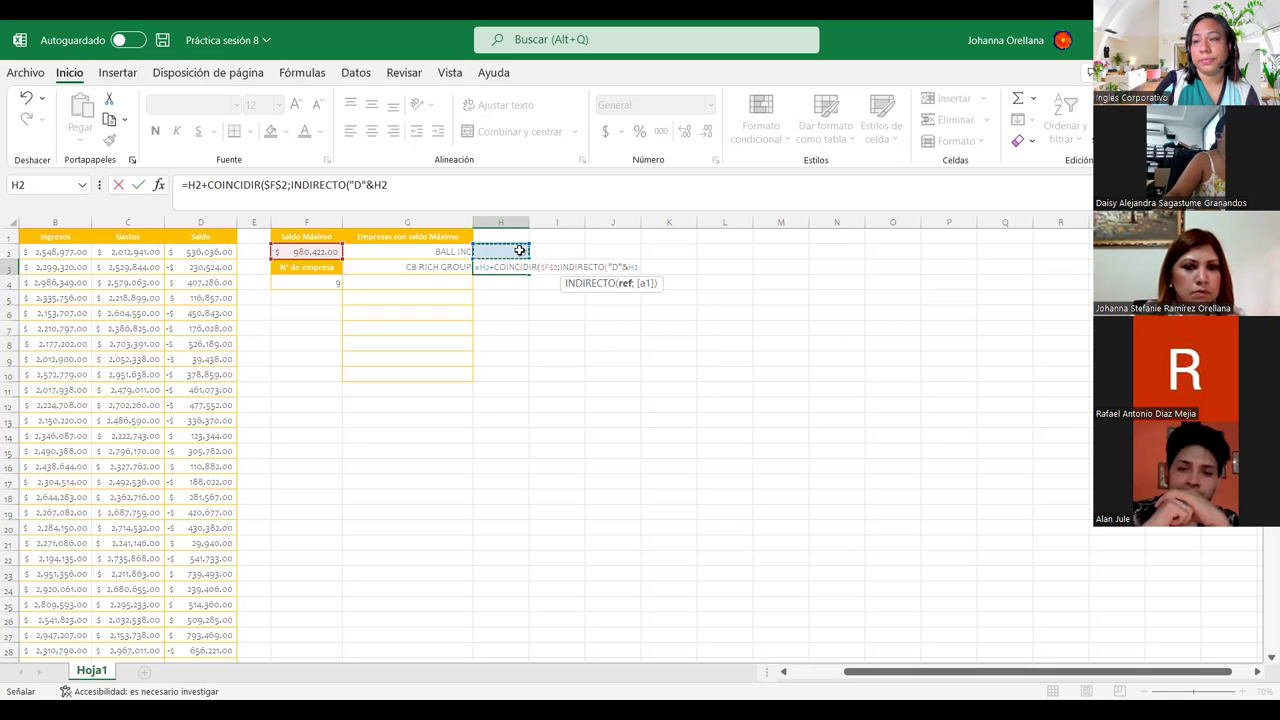
type("&")
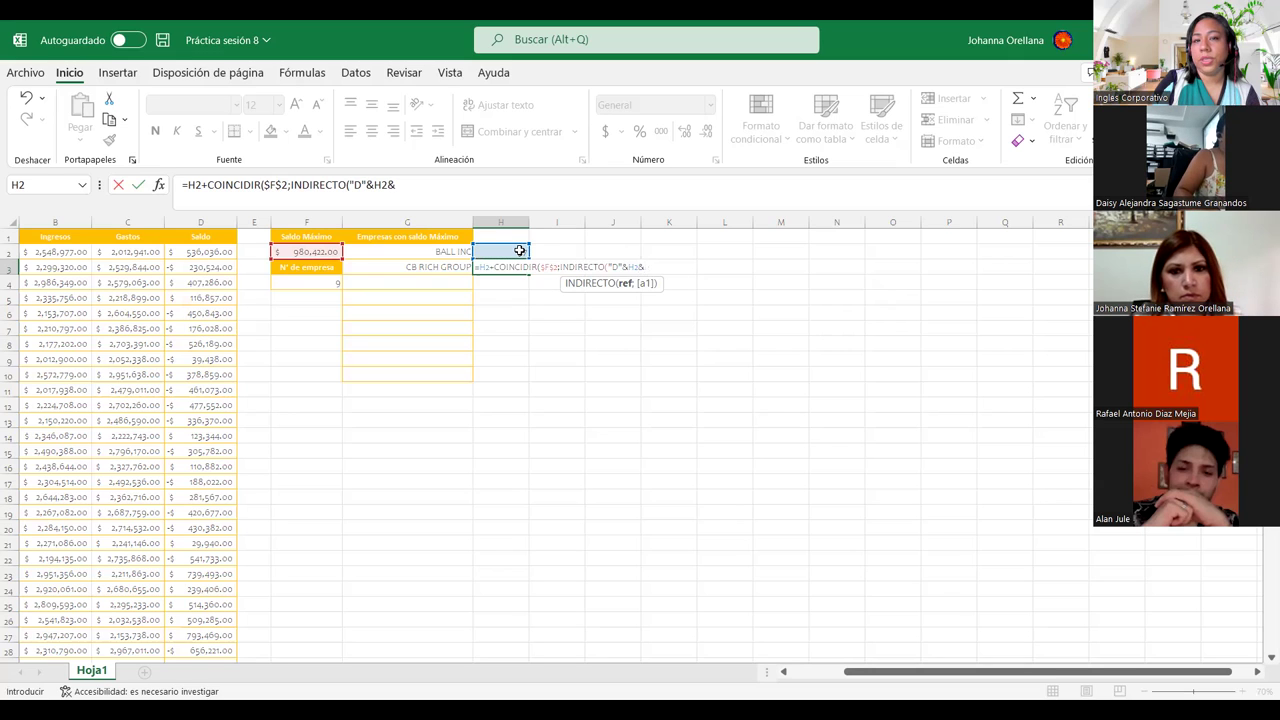
type("\"")
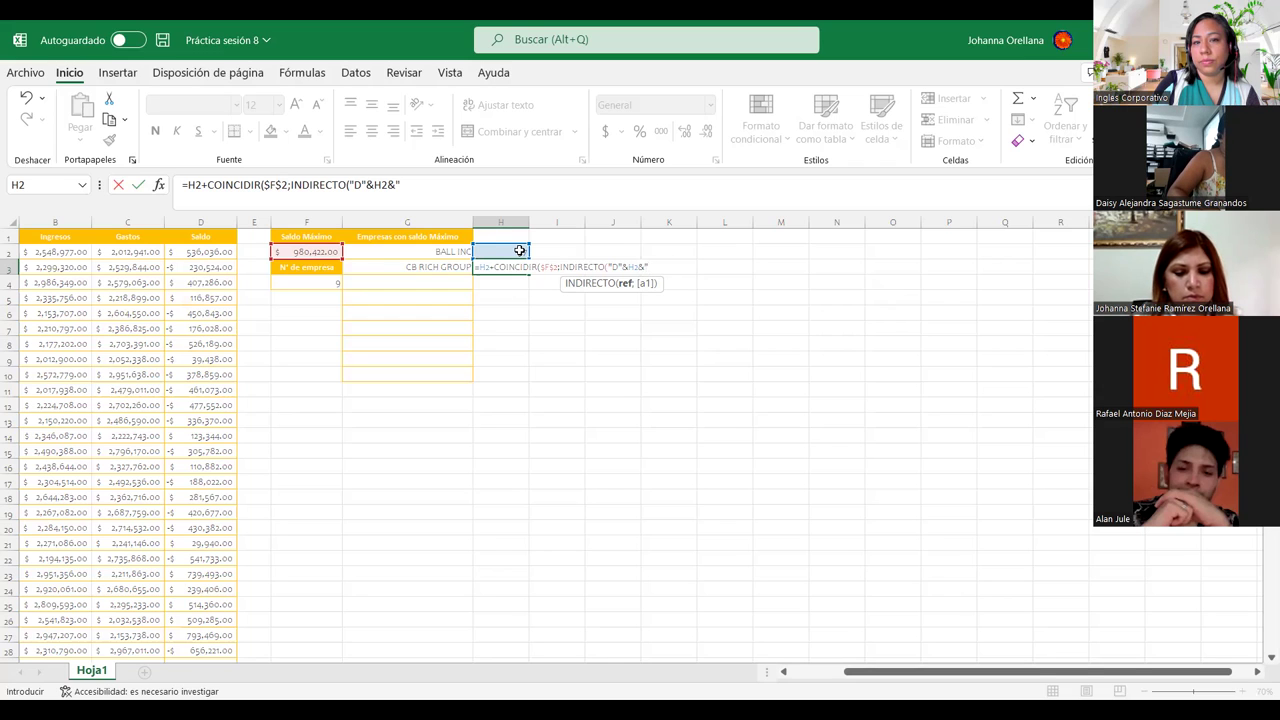
type("D438")
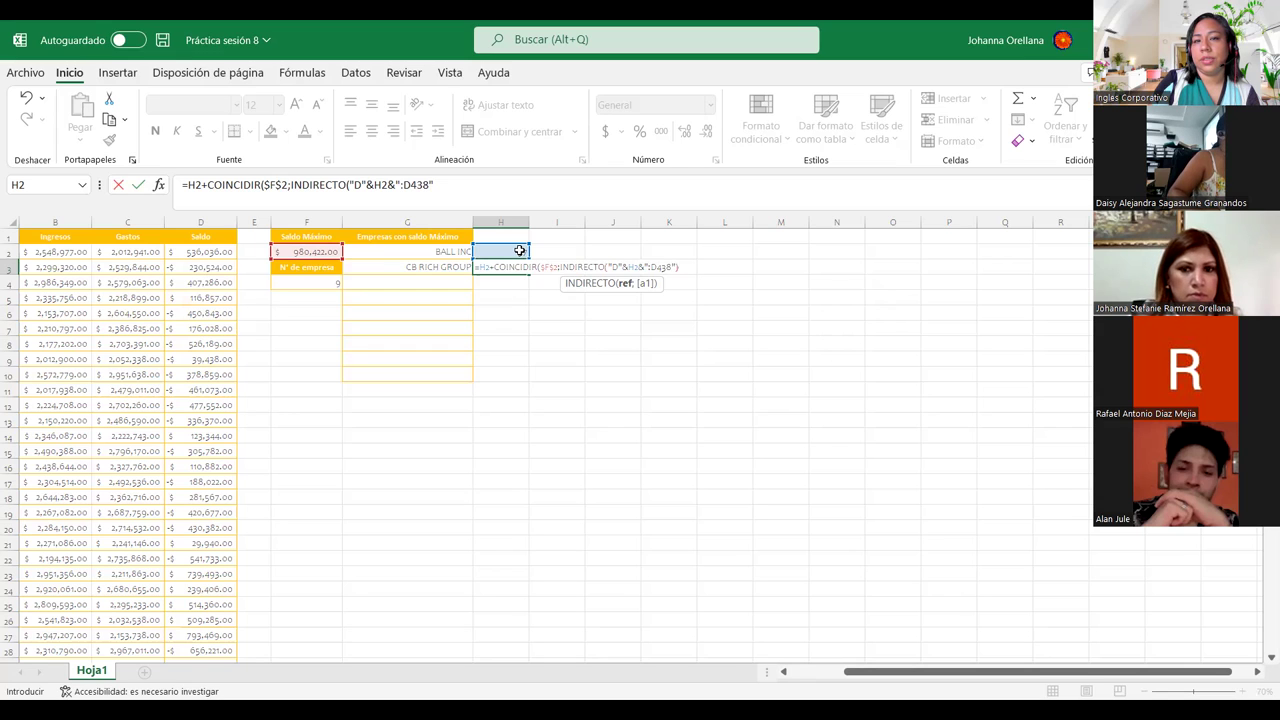
type(")")
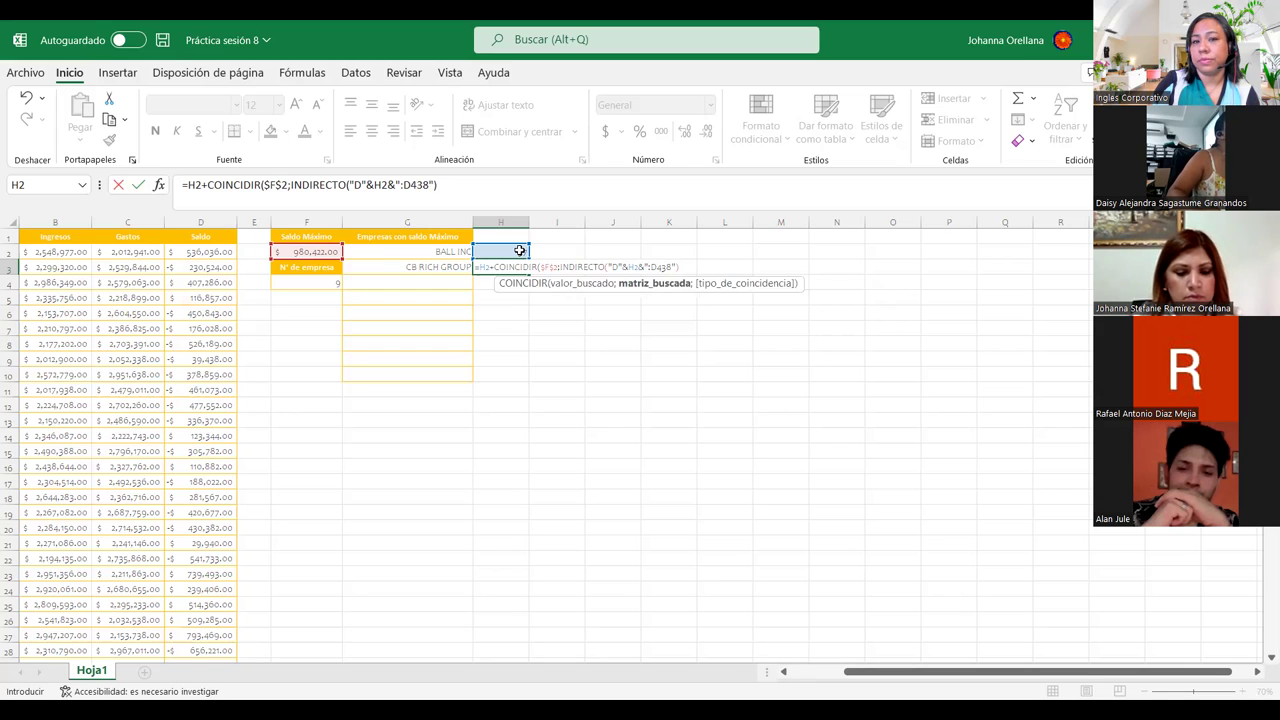
type(";")
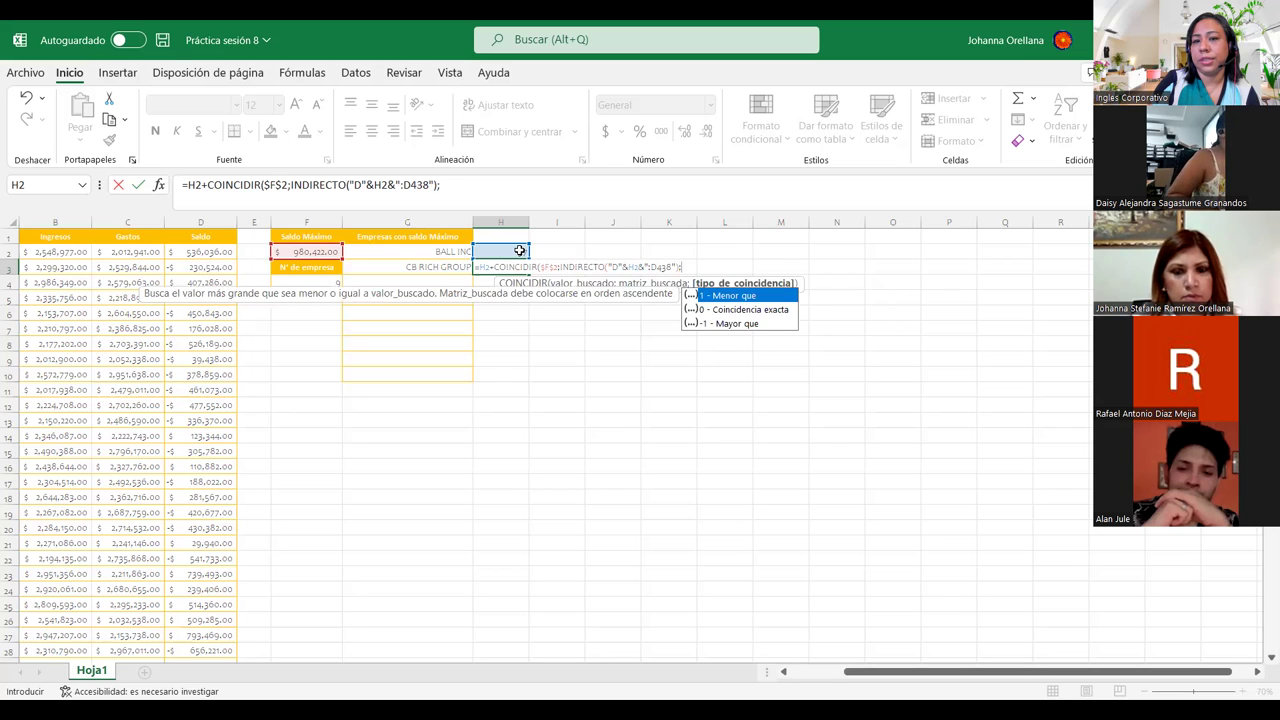
type("0")
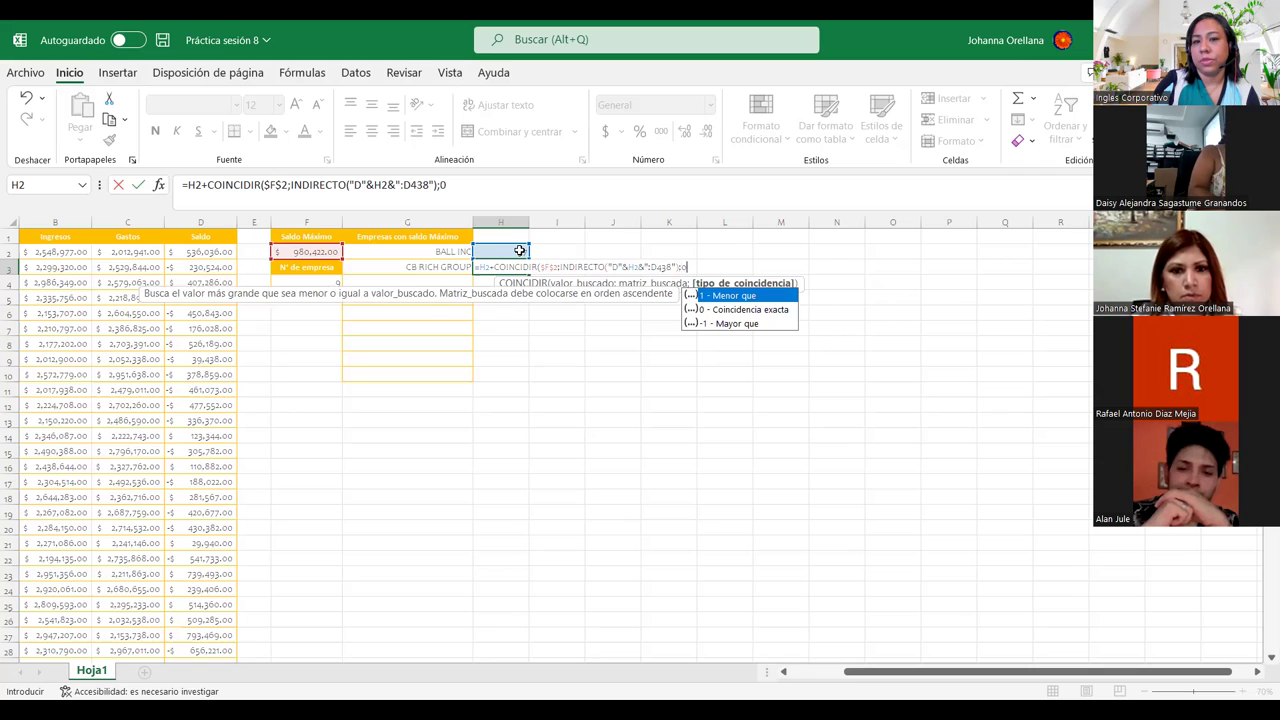
type(")")
key("Return")
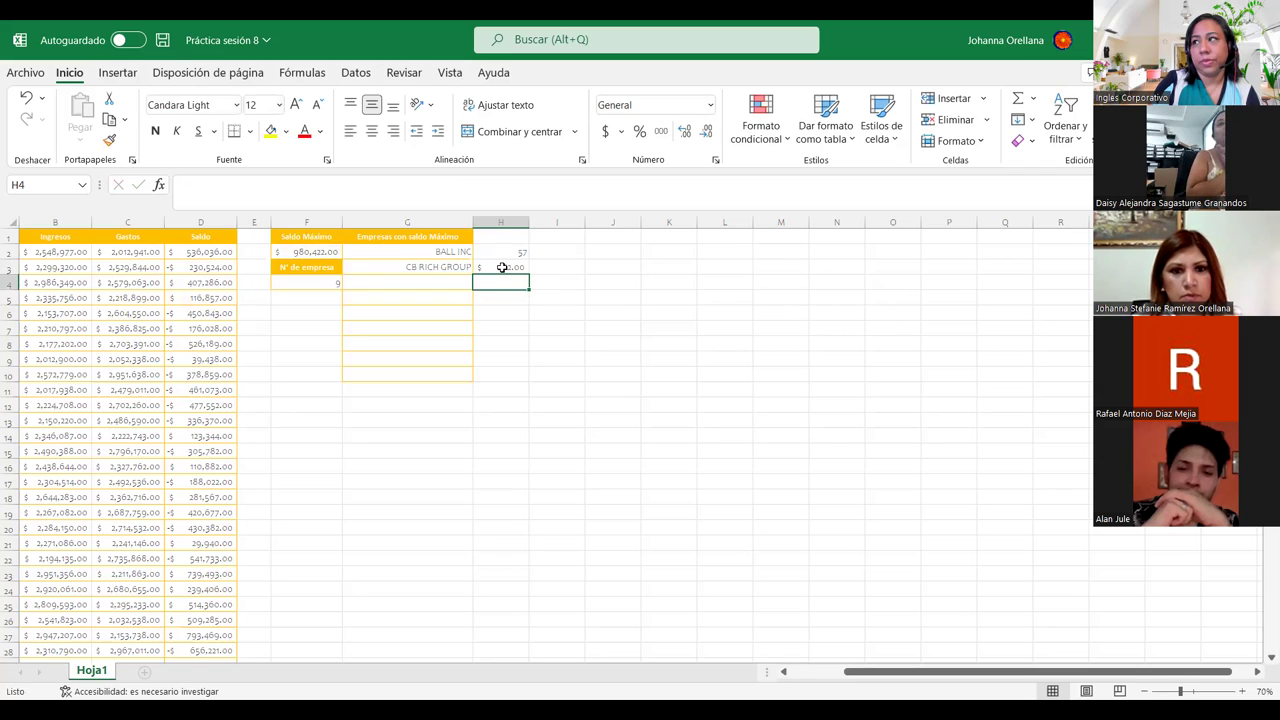
Format H3 as General and fill its formula down to H10, ending at 432
left_click(502, 267)
left_click(710, 104)
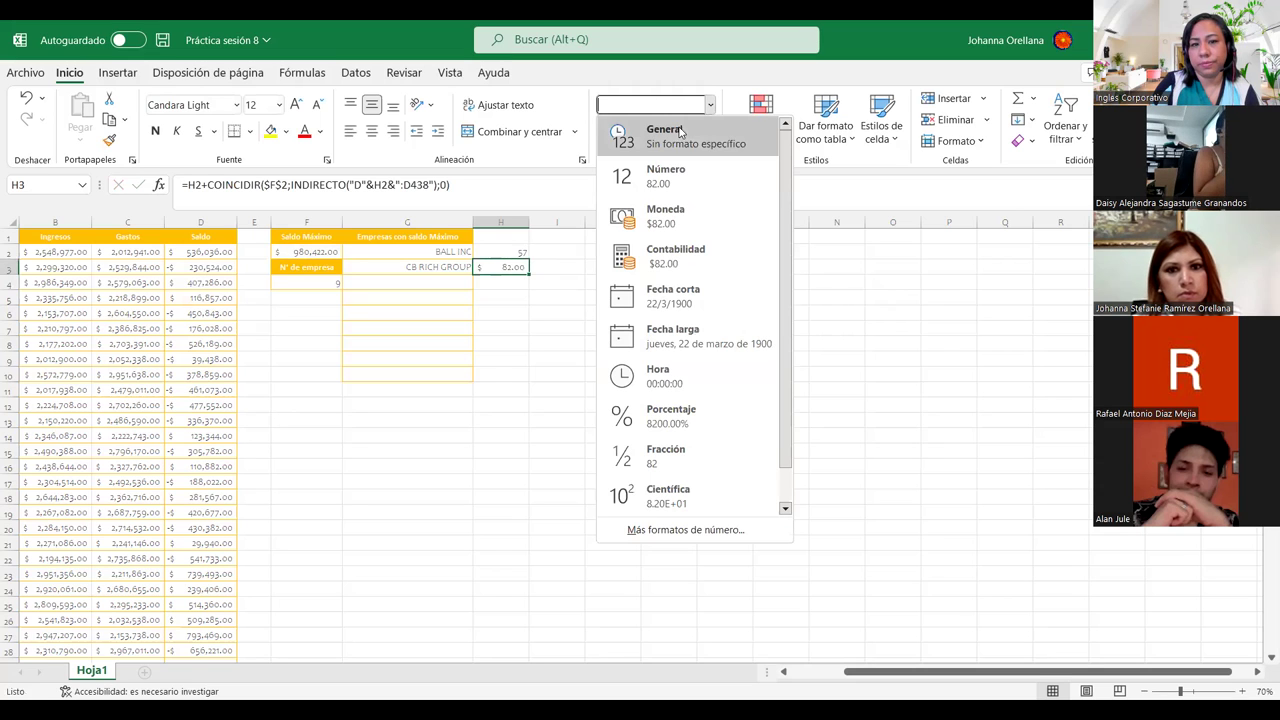
left_click(668, 140)
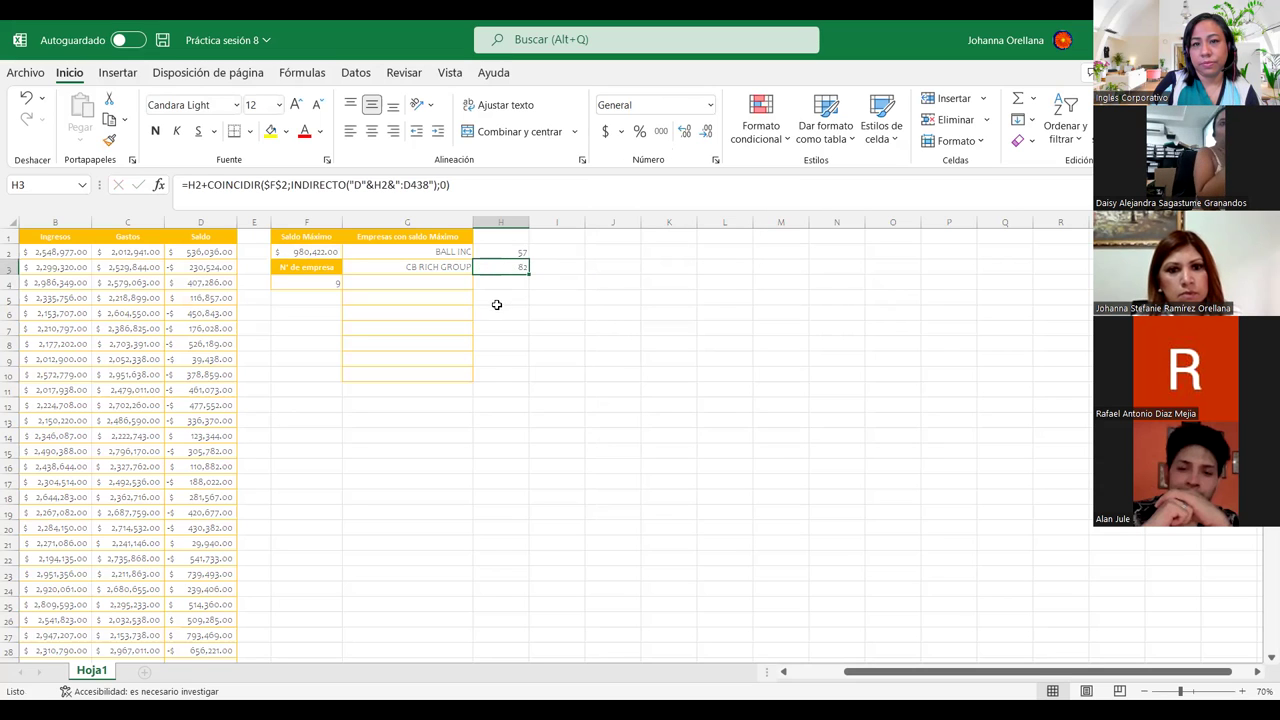
left_click_drag(528, 271, 525, 381)
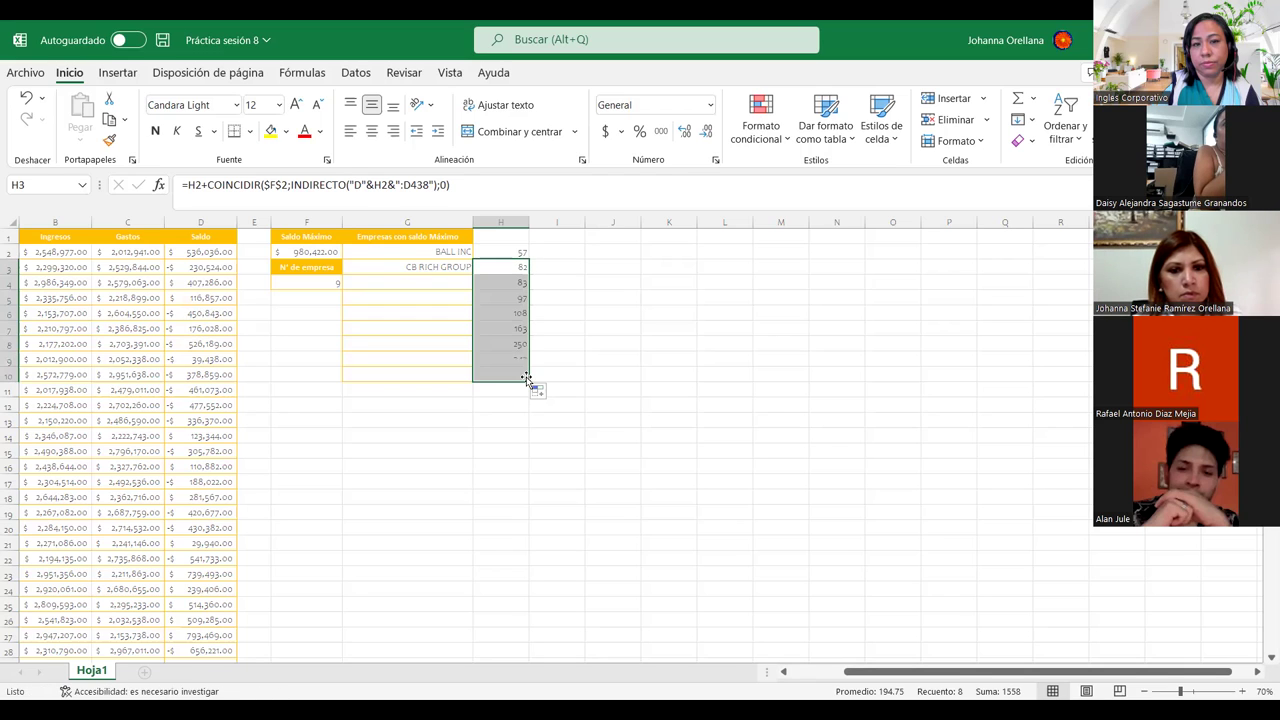
left_click(570, 388)
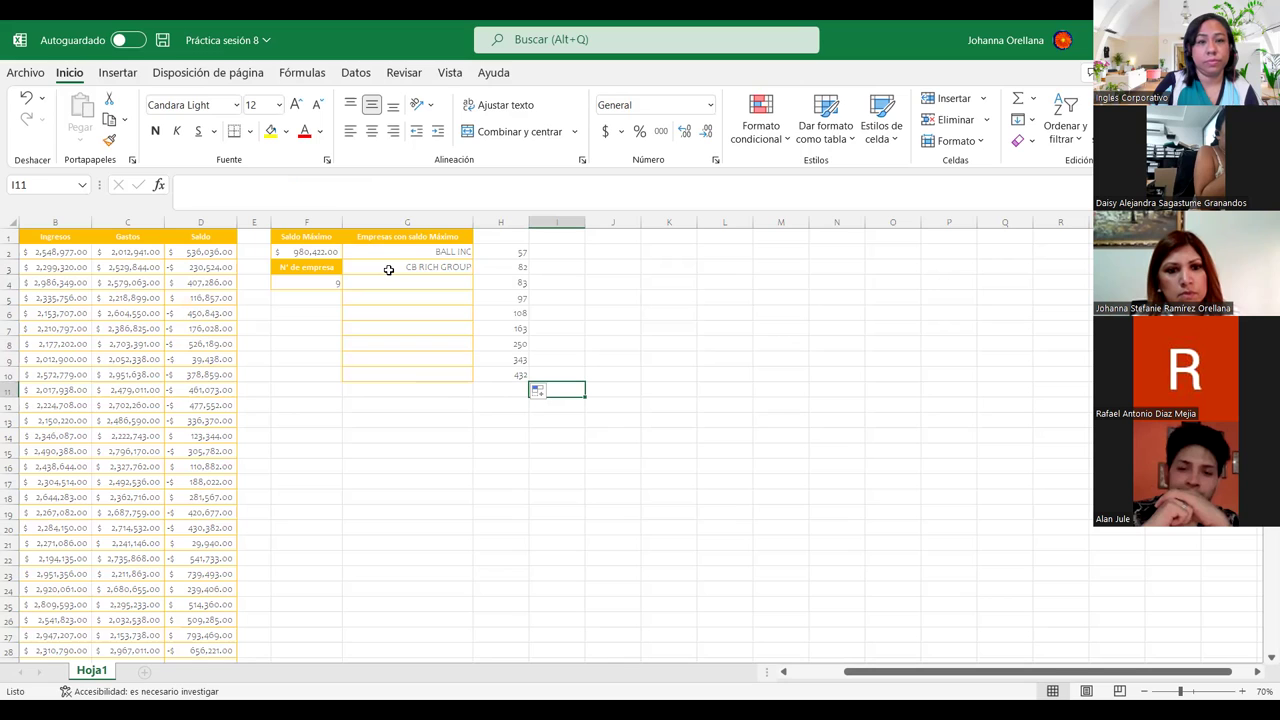
Start G4's formula as =INDICE(INDIRECTO("A"&H3&":A438"); followed by COINCIDIR
left_click(389, 284)
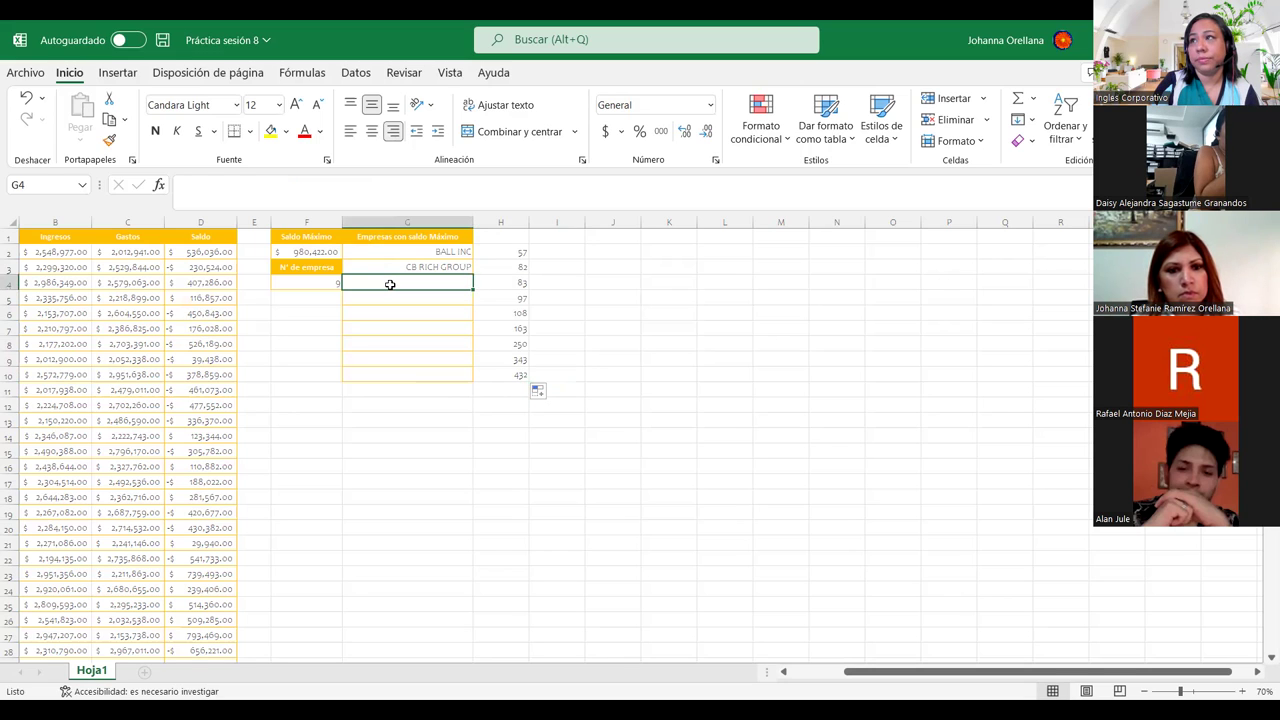
type("=")
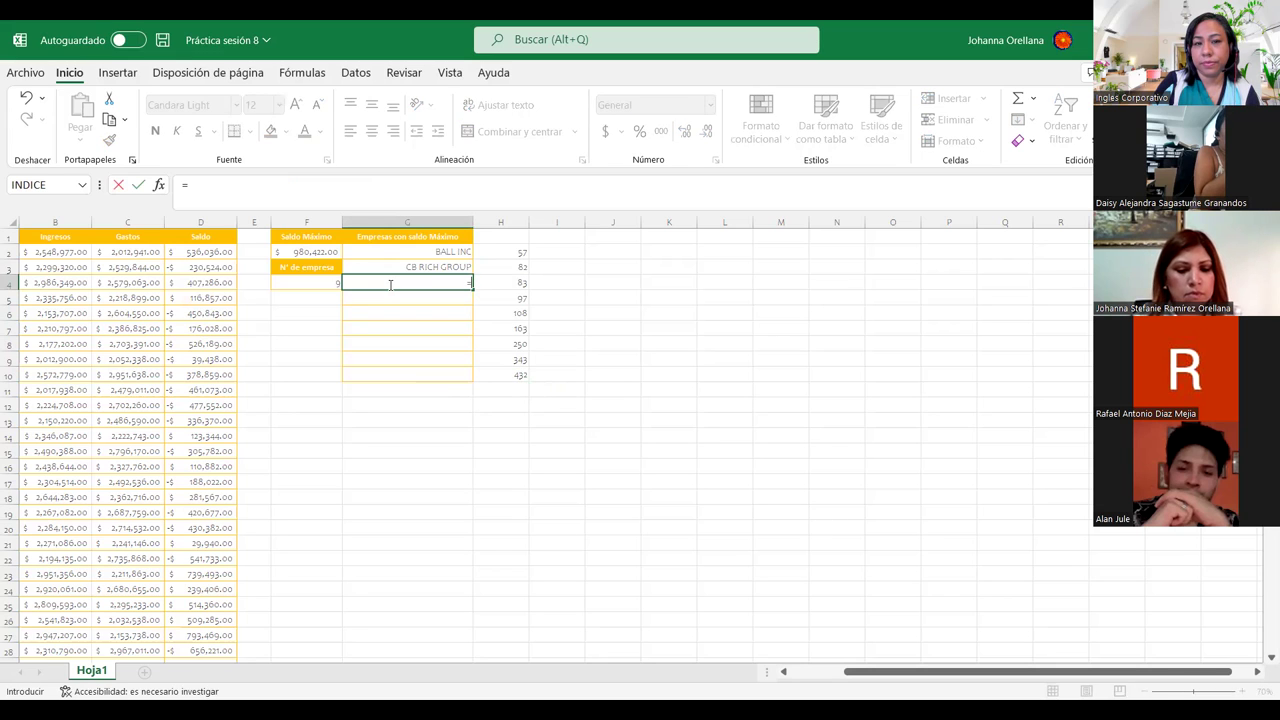
type("INDICE")
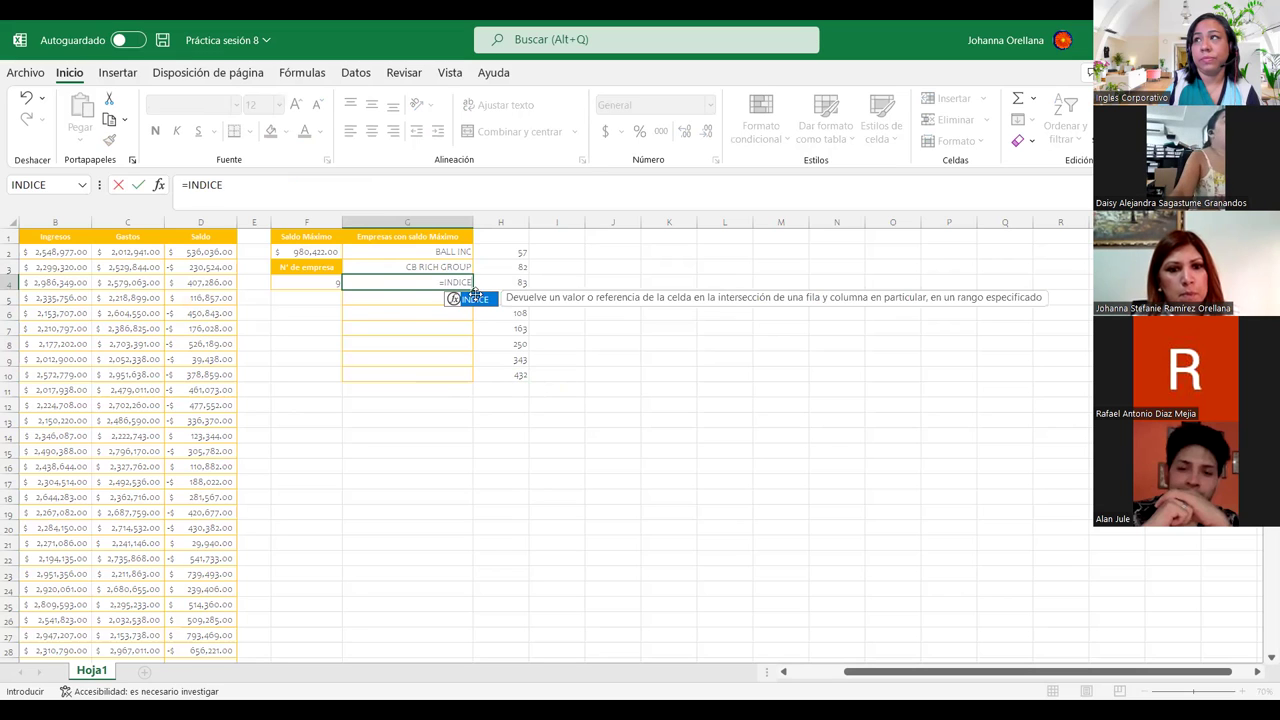
double_click(475, 297)
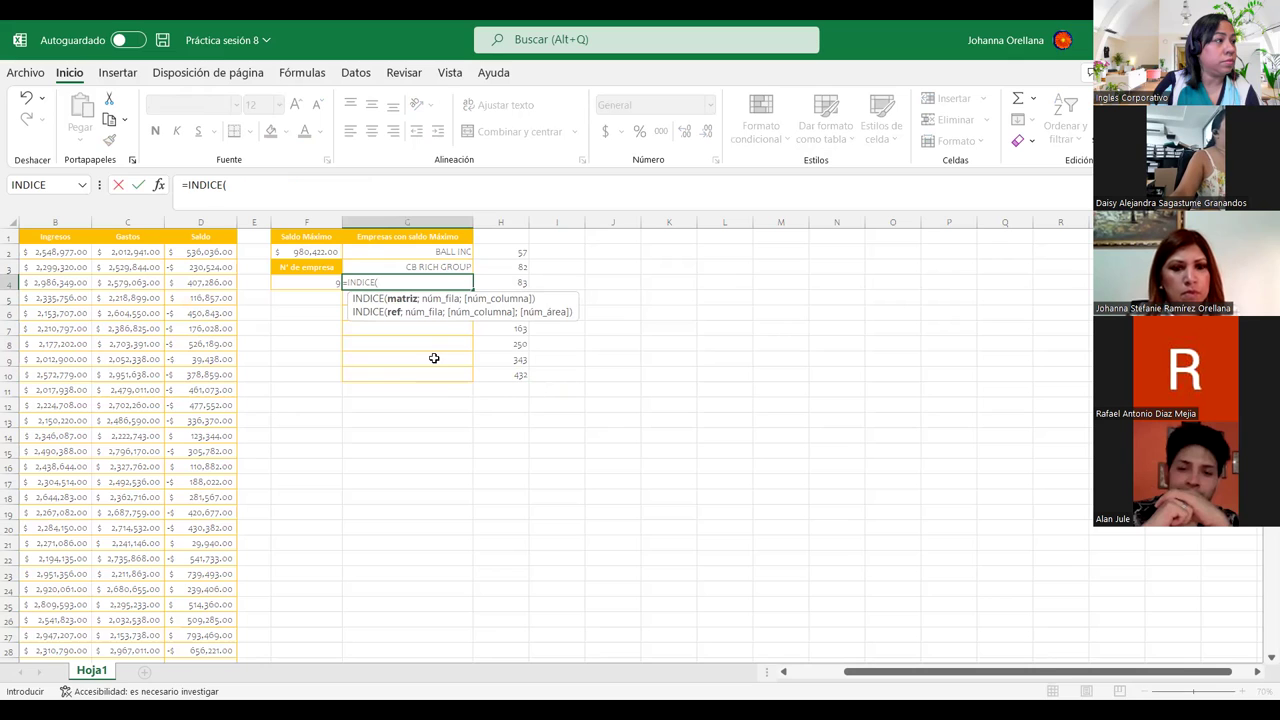
type("INDI")
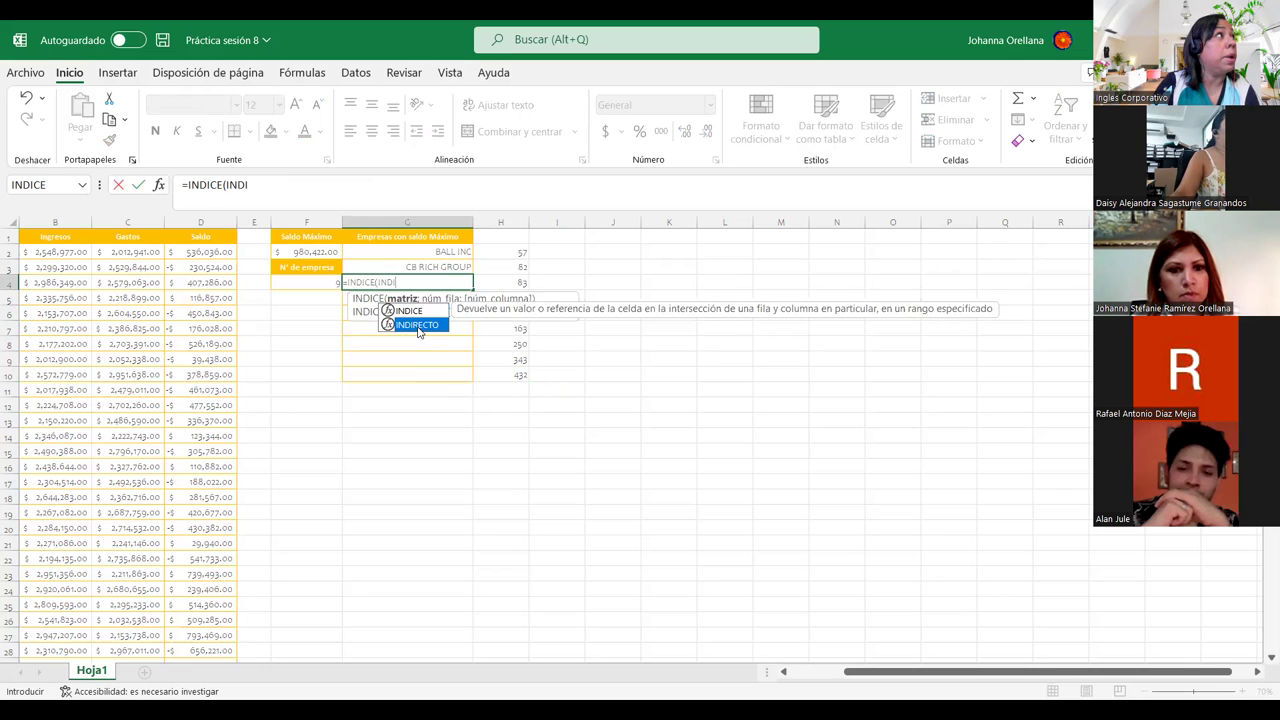
double_click(418, 328)
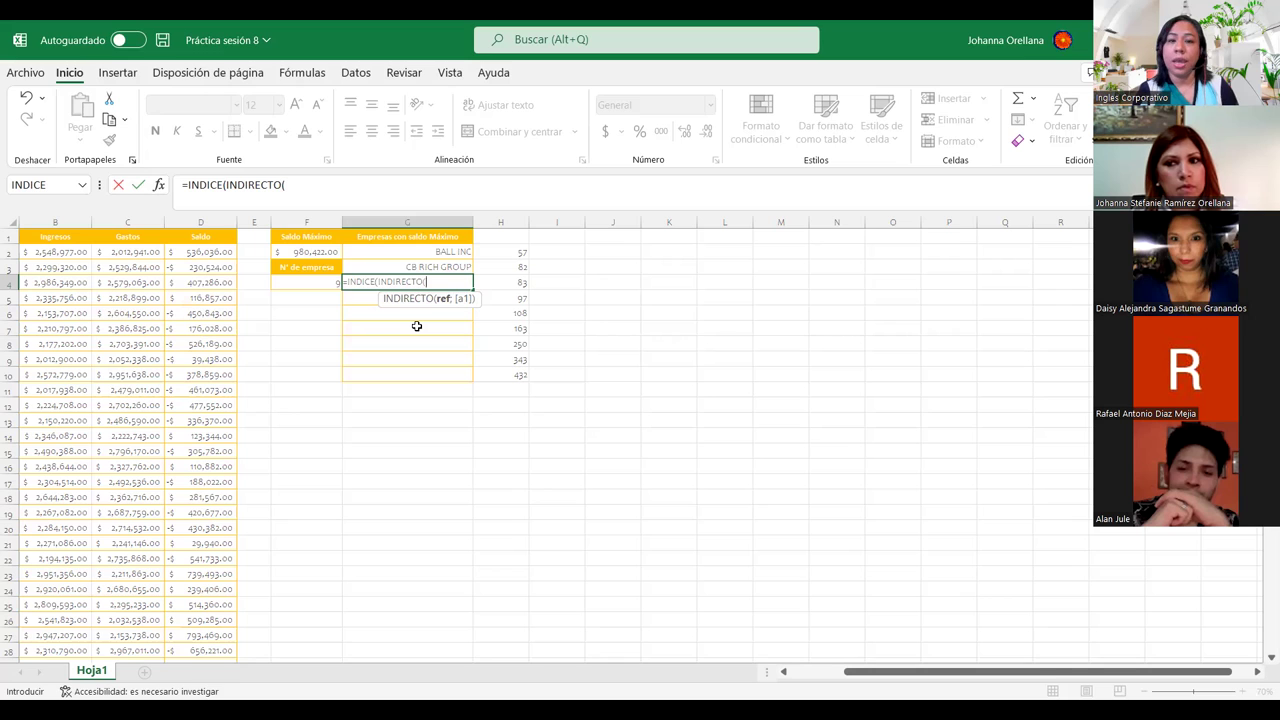
type("\"A\"")
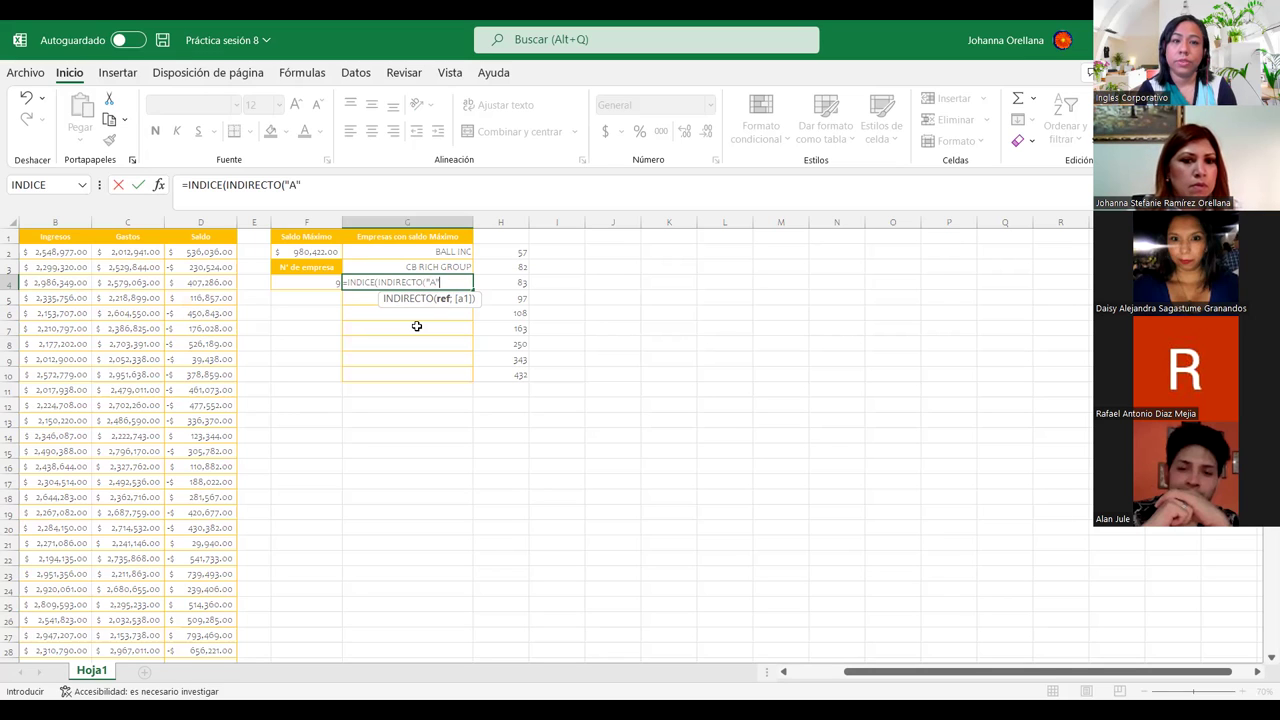
type("&")
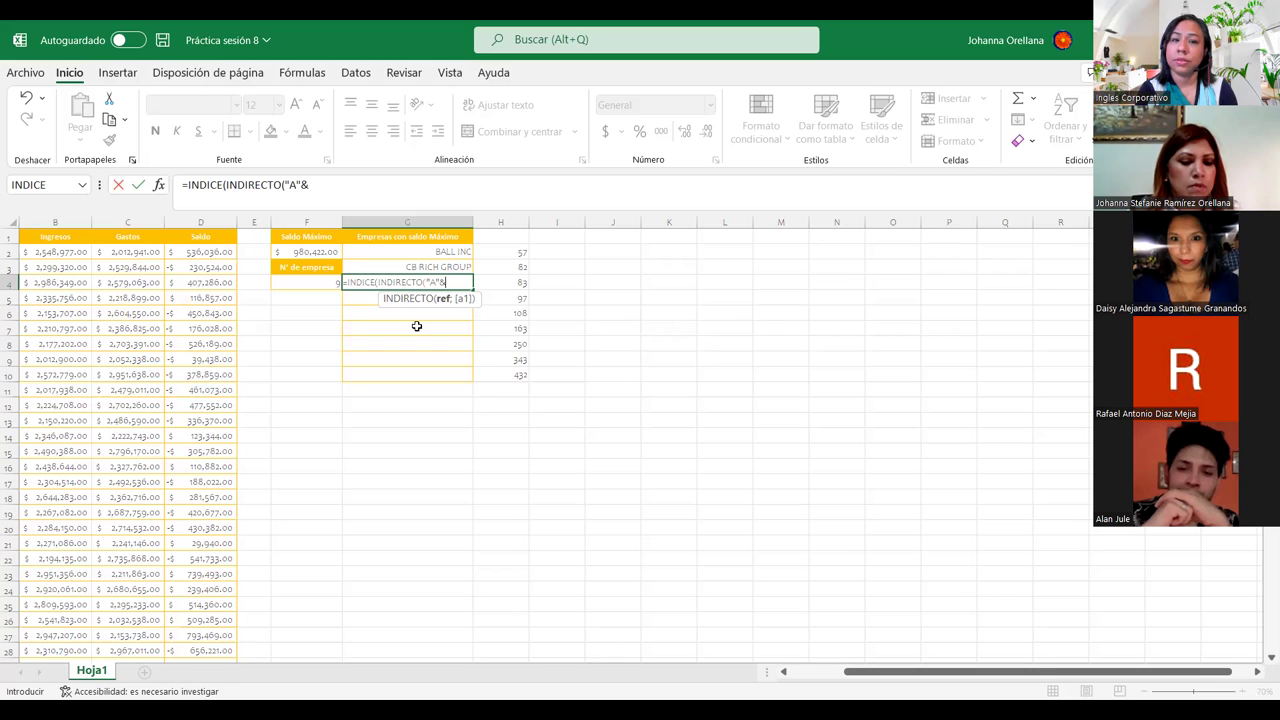
type("H3")
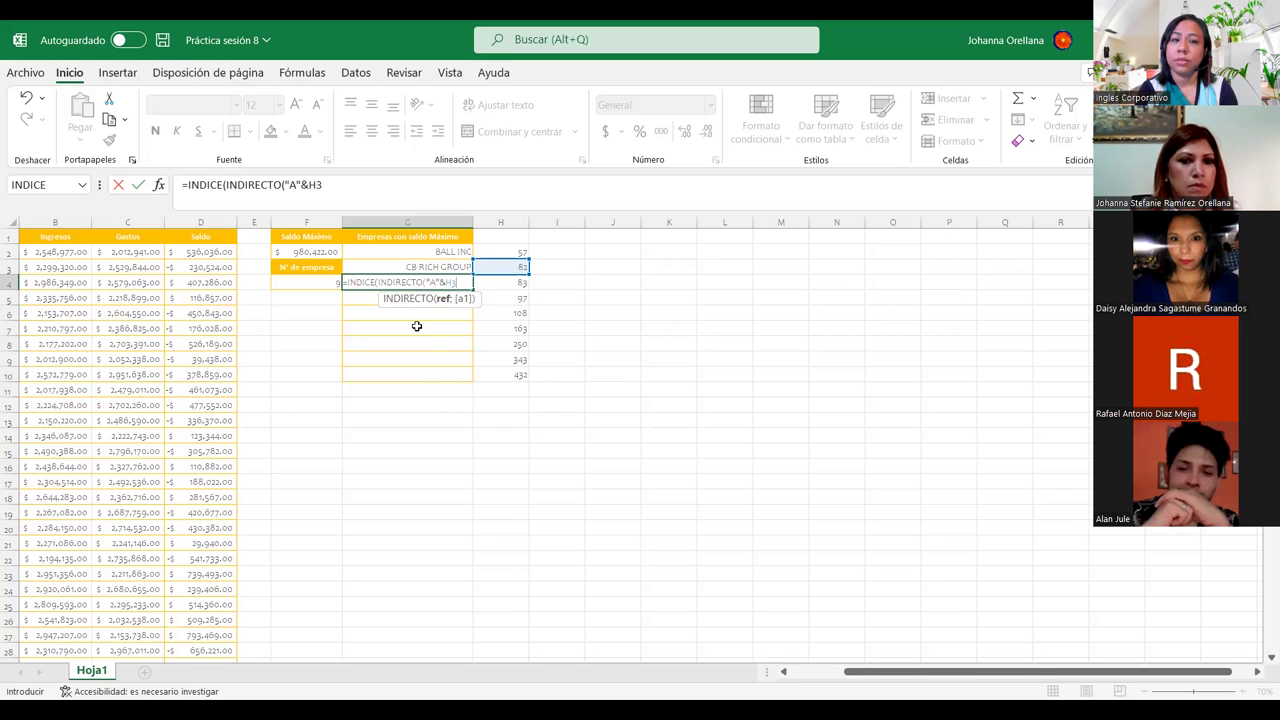
type("&")
type("\"")
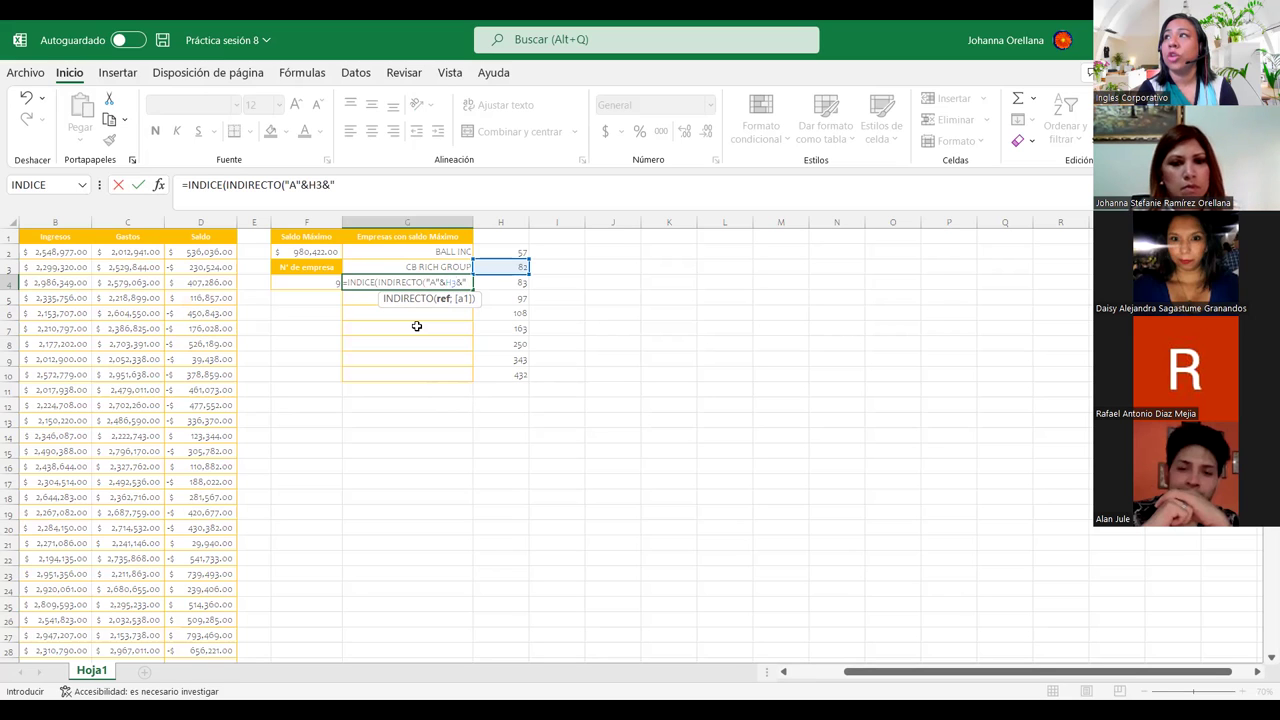
type(":")
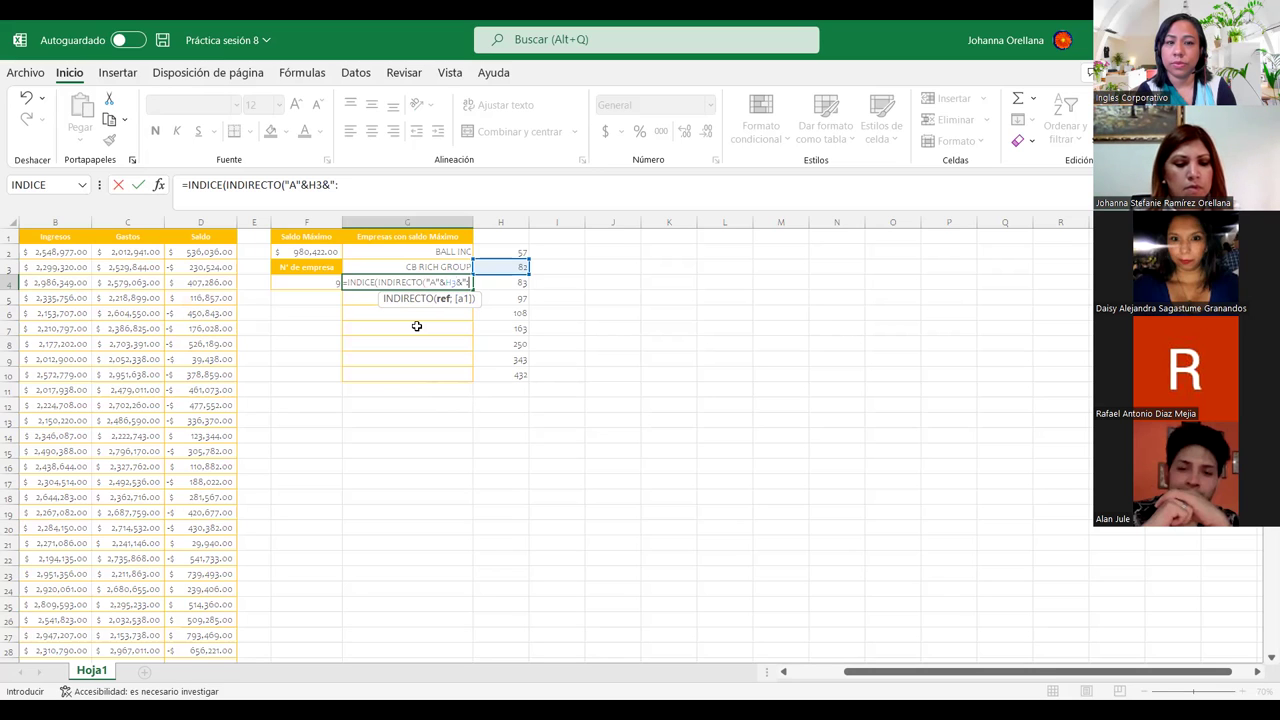
type("A438")
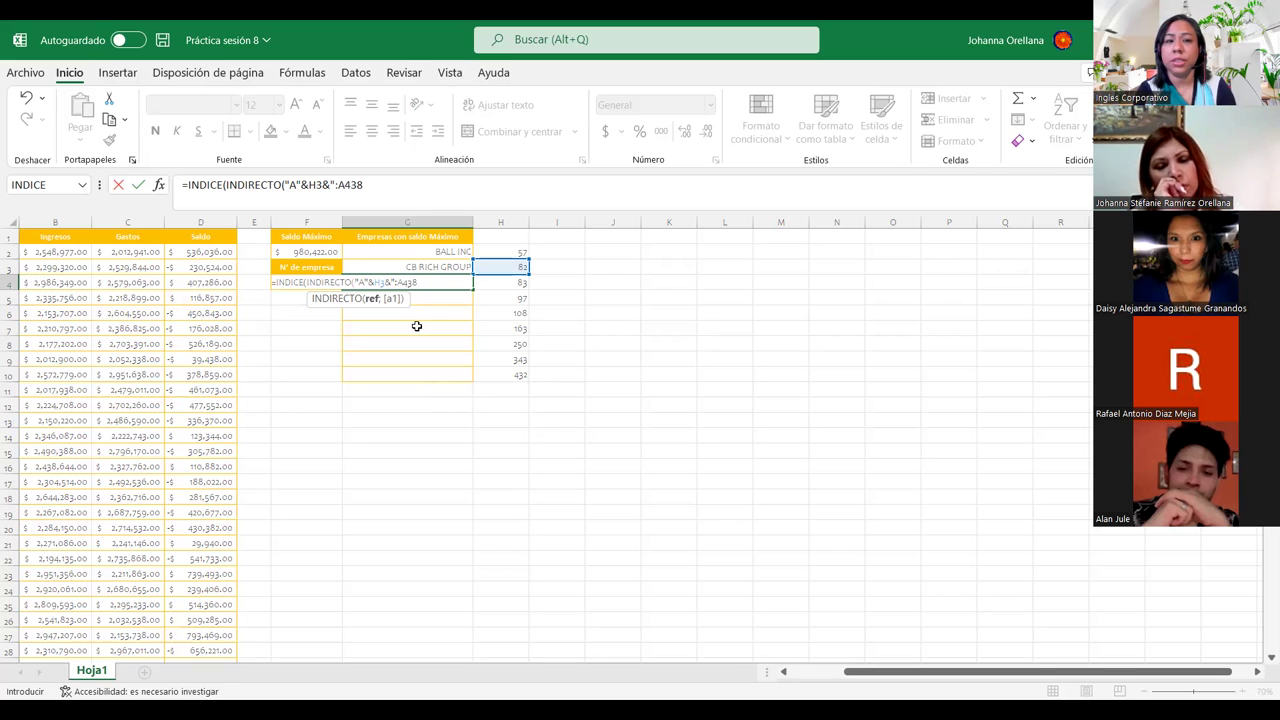
type("\"")
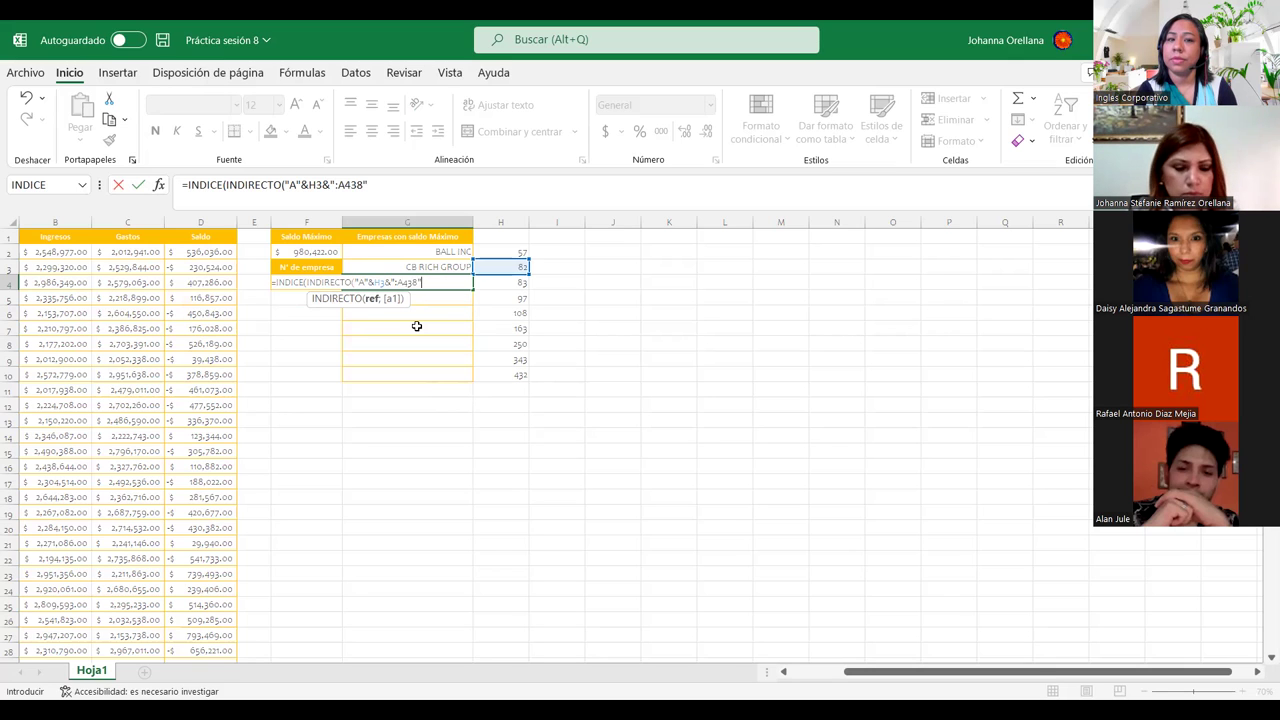
type(")")
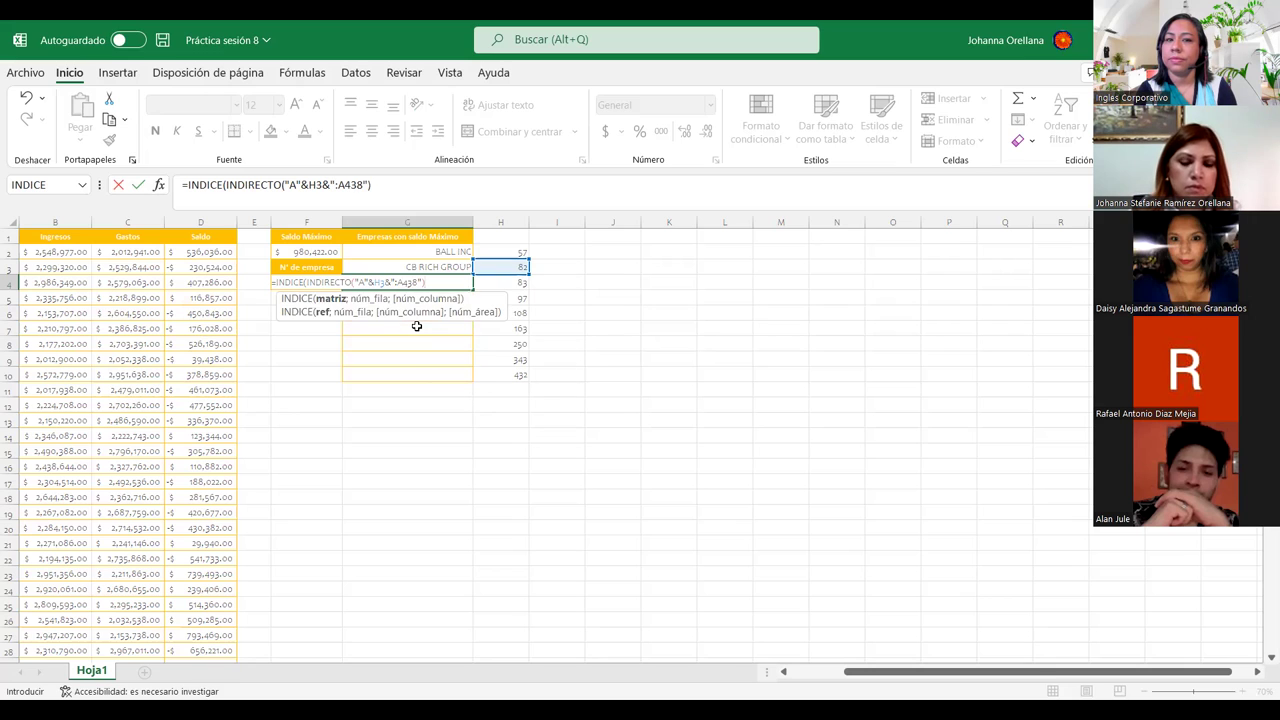
type(";")
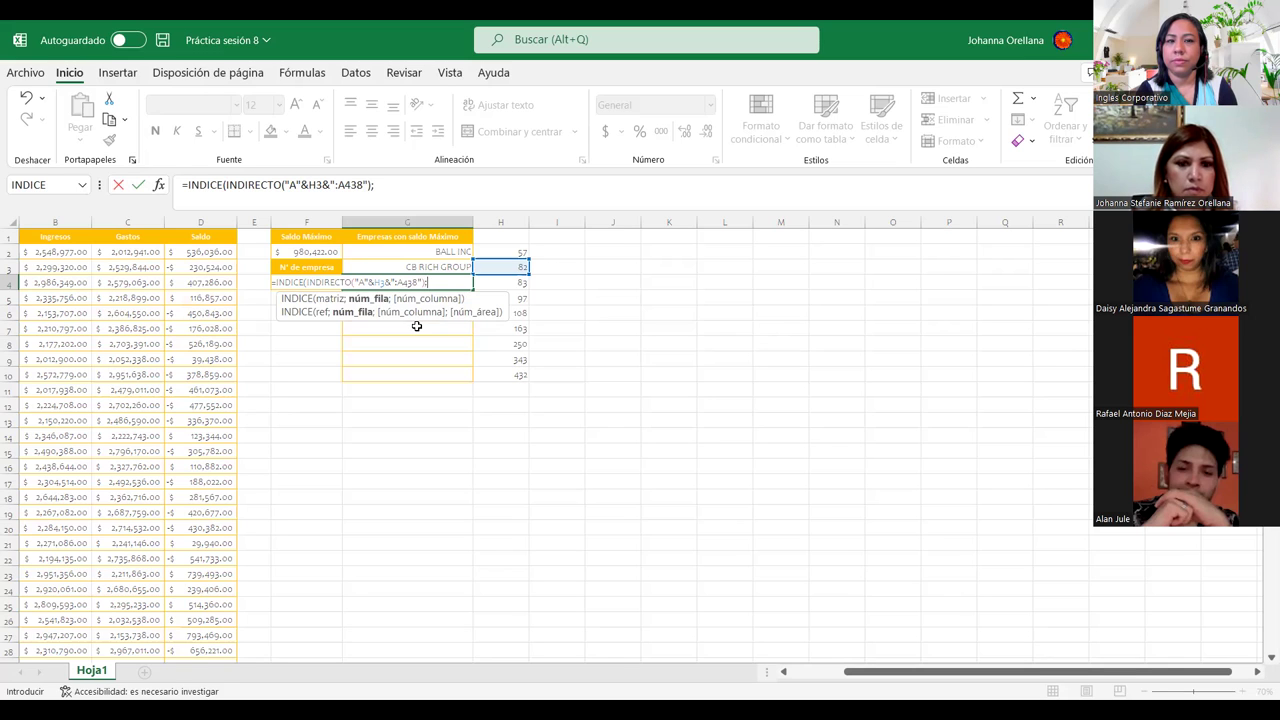
type("COIN")
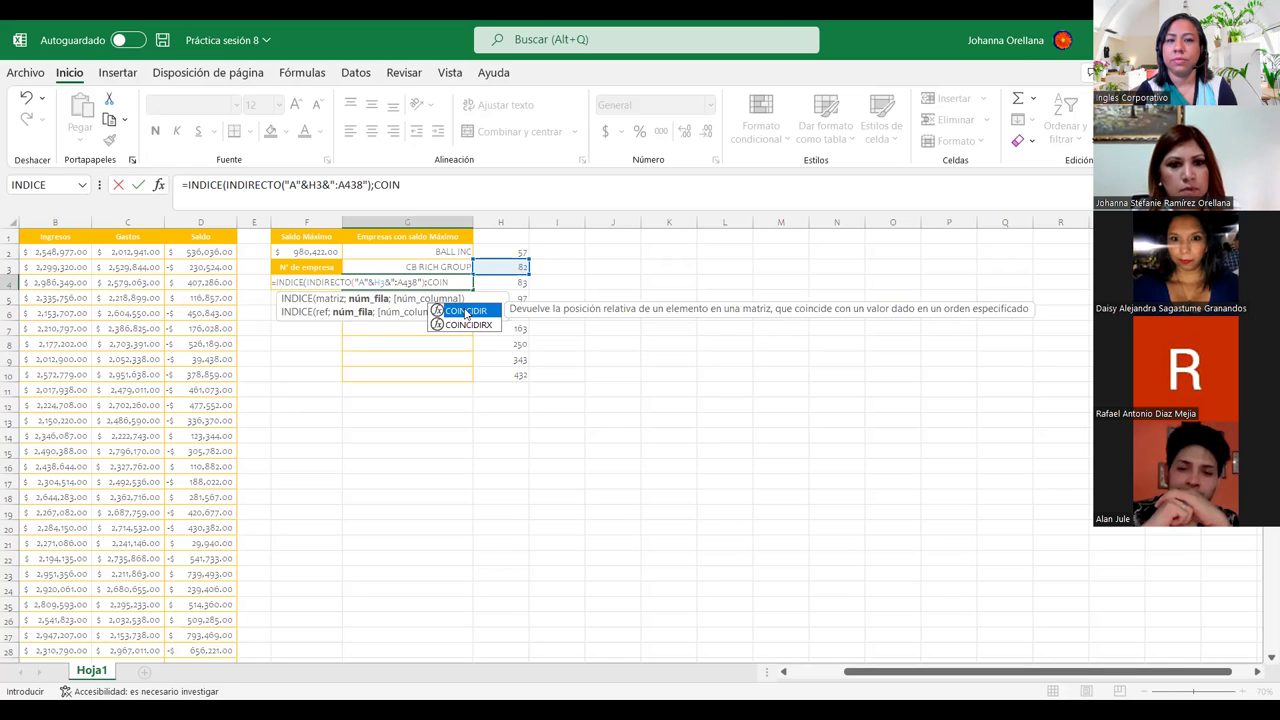
Add COINCIDIR with absolute $F$2 as the lookup value, then insert INDIRECTO
double_click(463, 311)
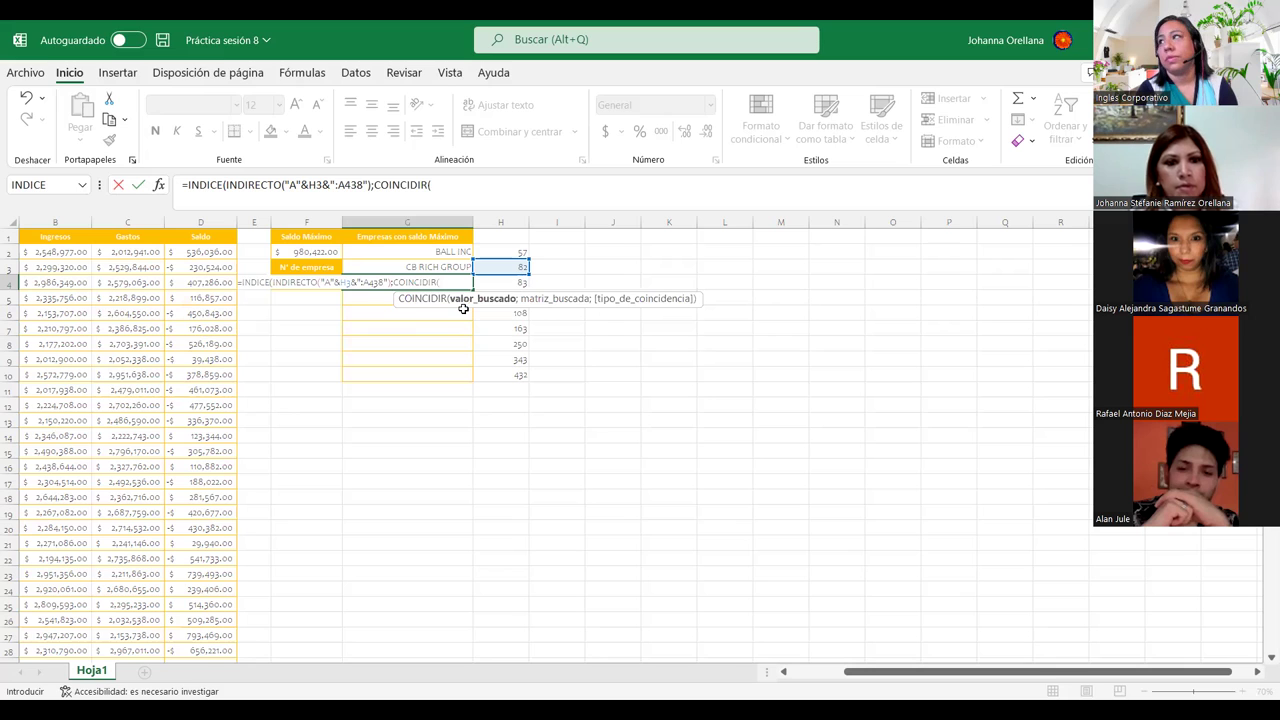
type("\"")
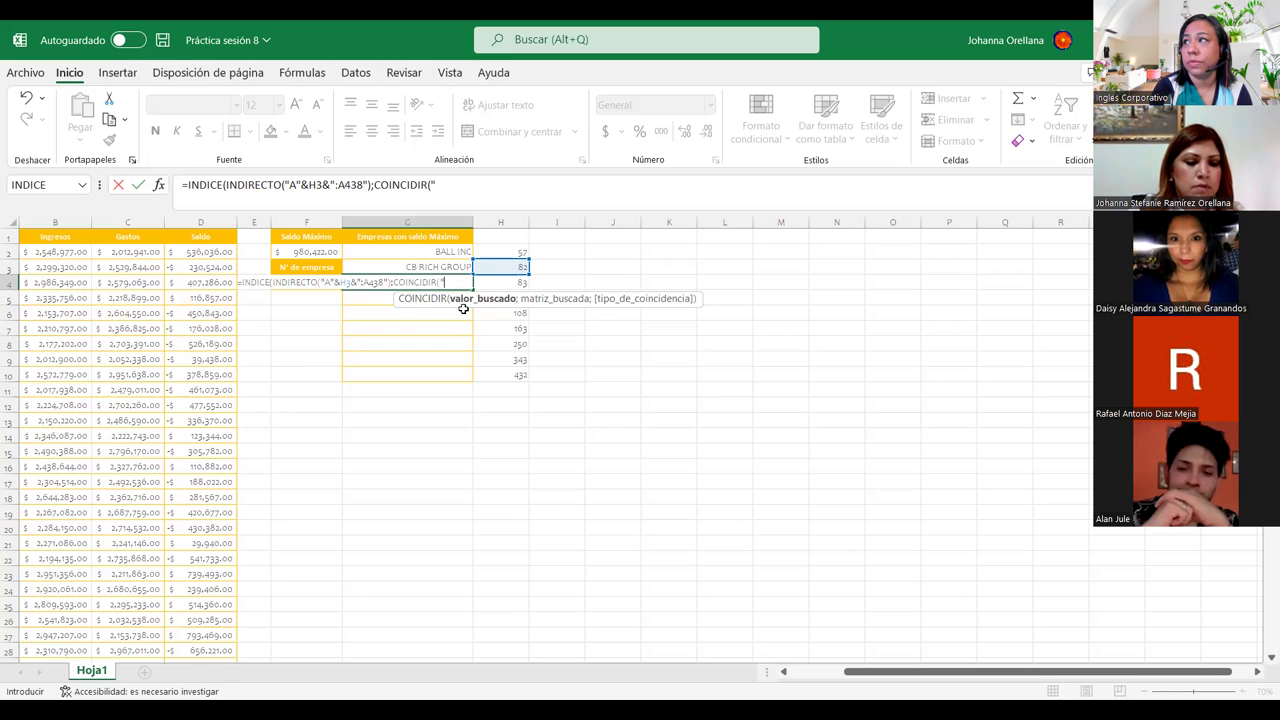
key("BackSpace")
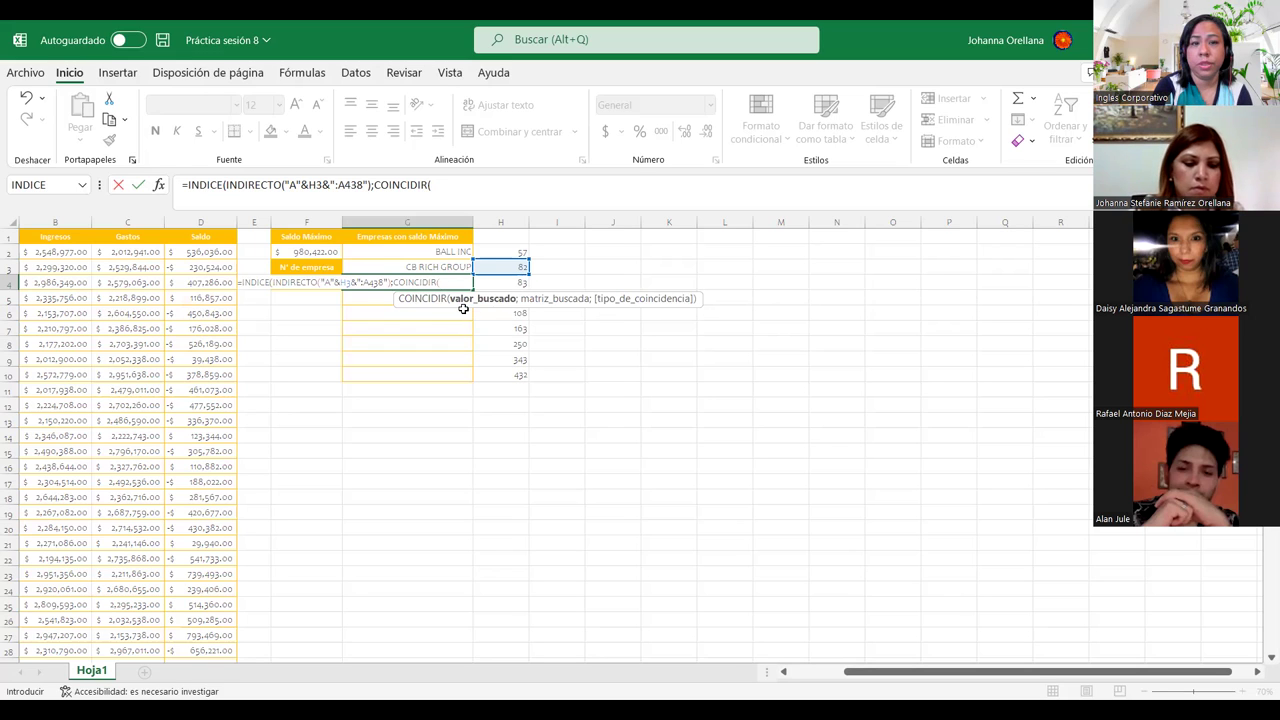
type("F2")
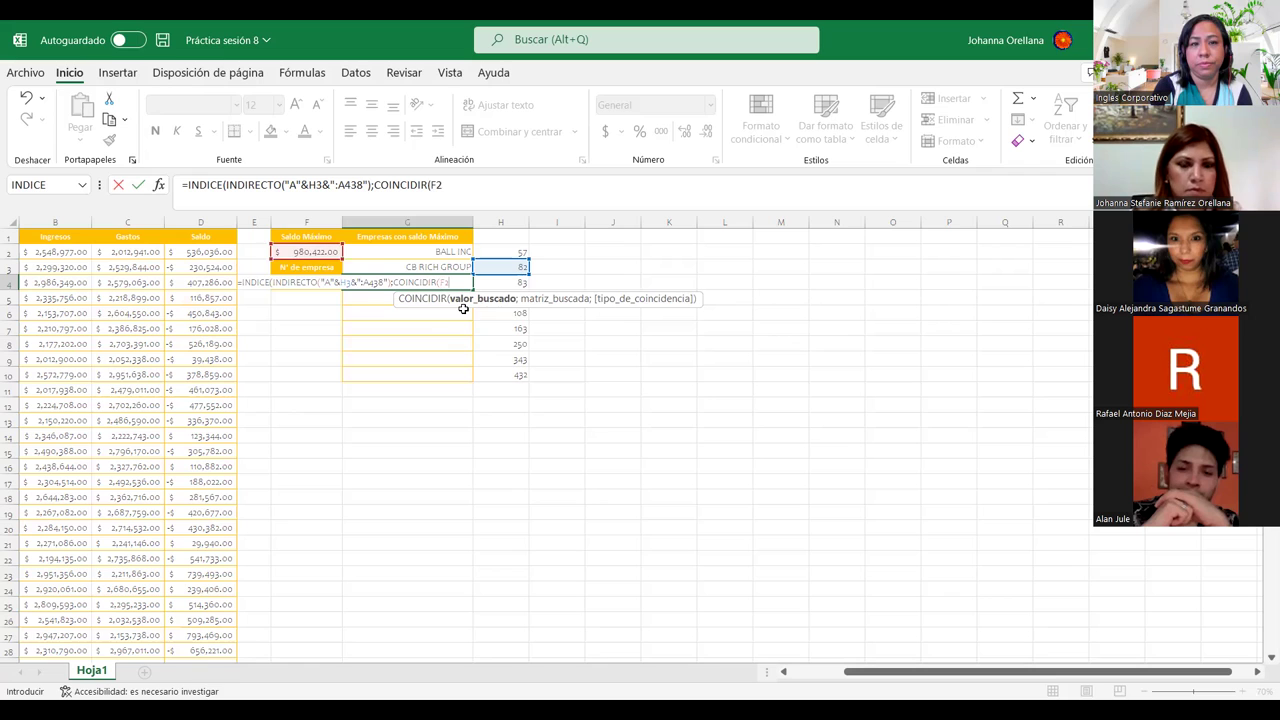
key("F4")
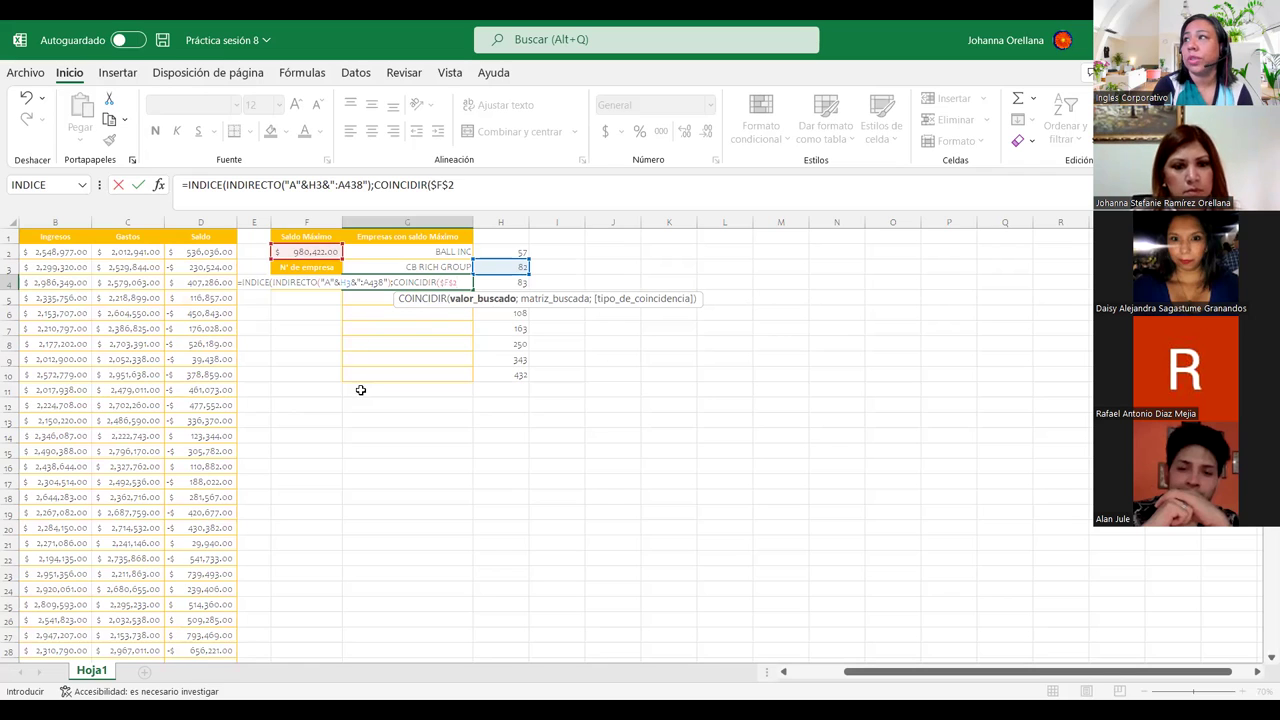
type(";")
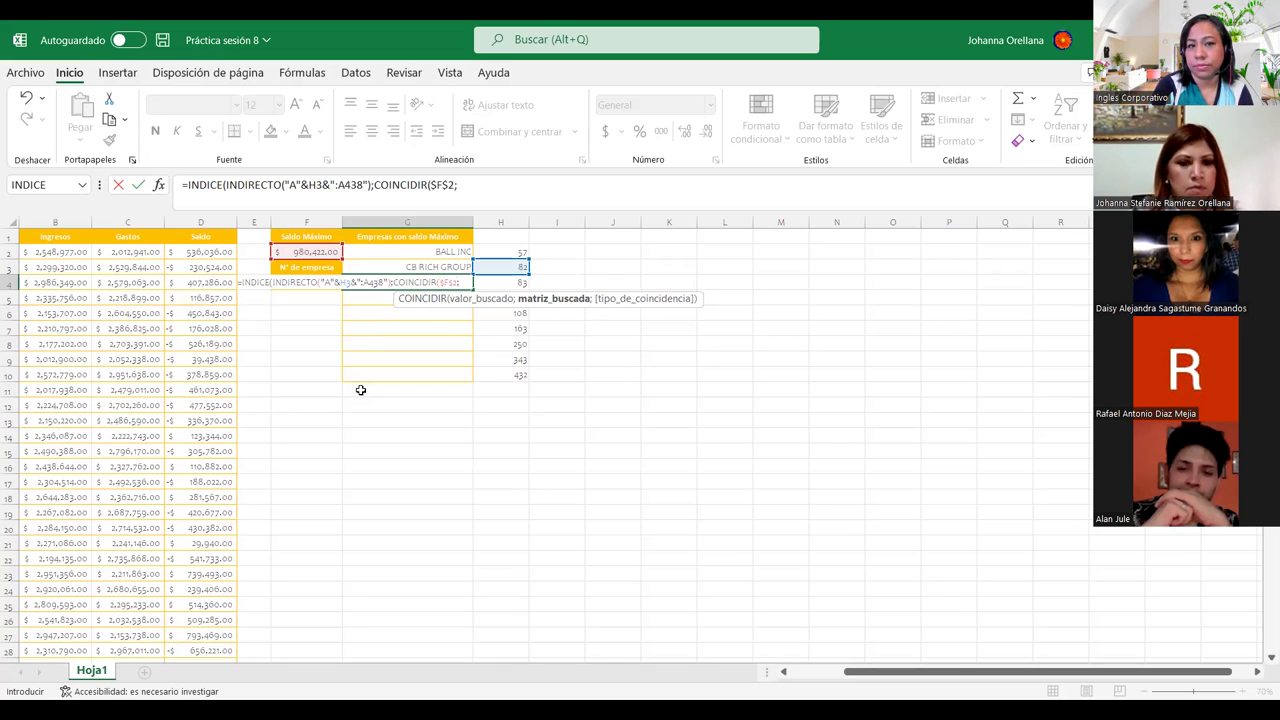
type("IND")
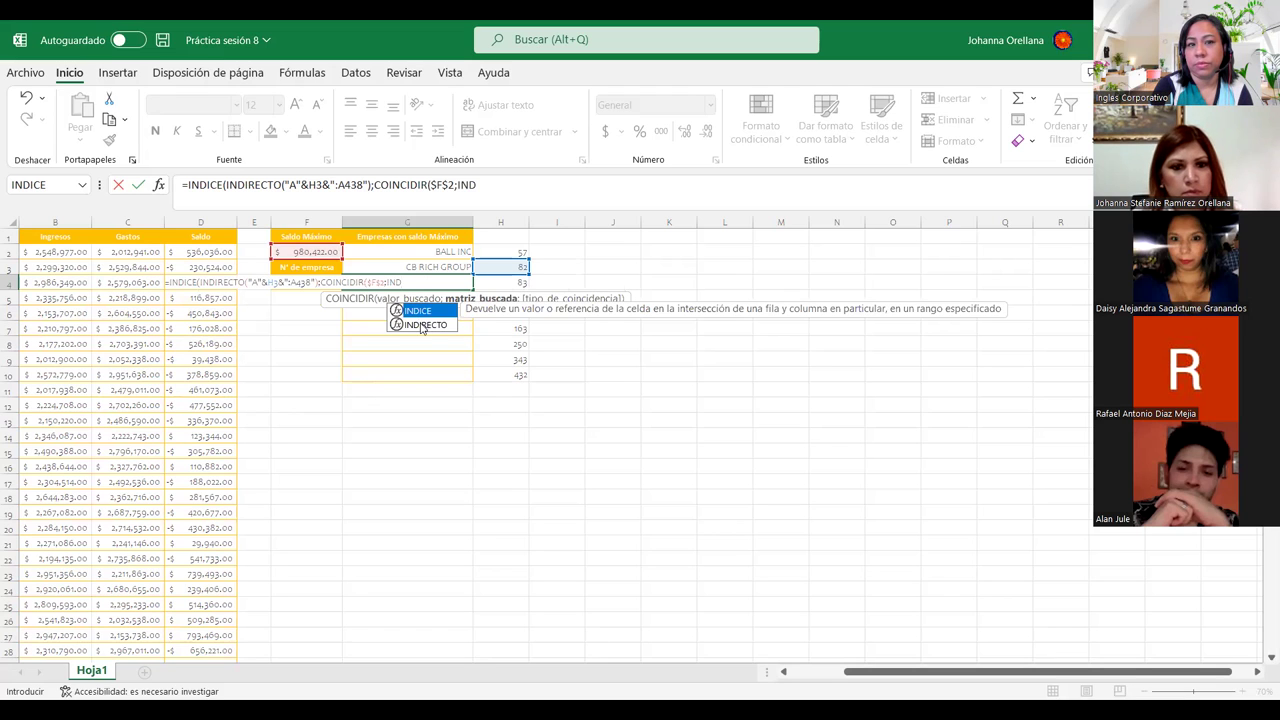
left_click(423, 326)
double_click(423, 326)
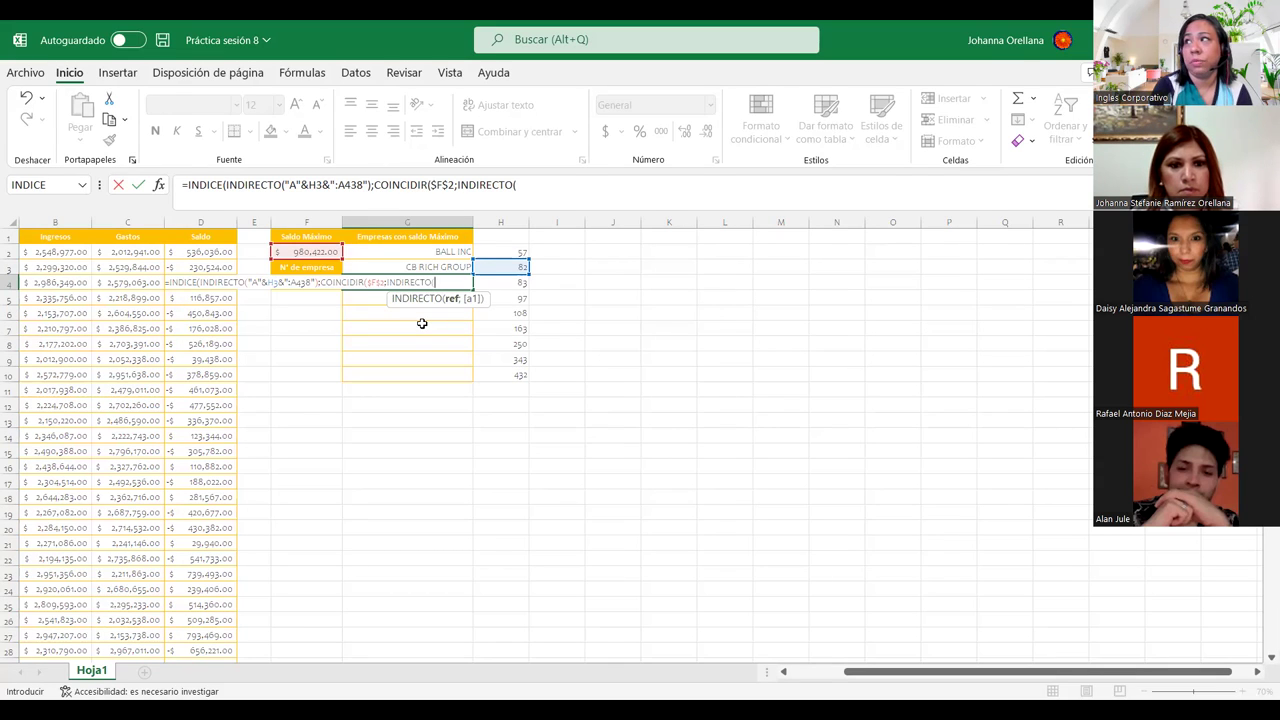
Finish with the "D"&H3&":D438" range and match type 0, and confirm G4
type("\"D")
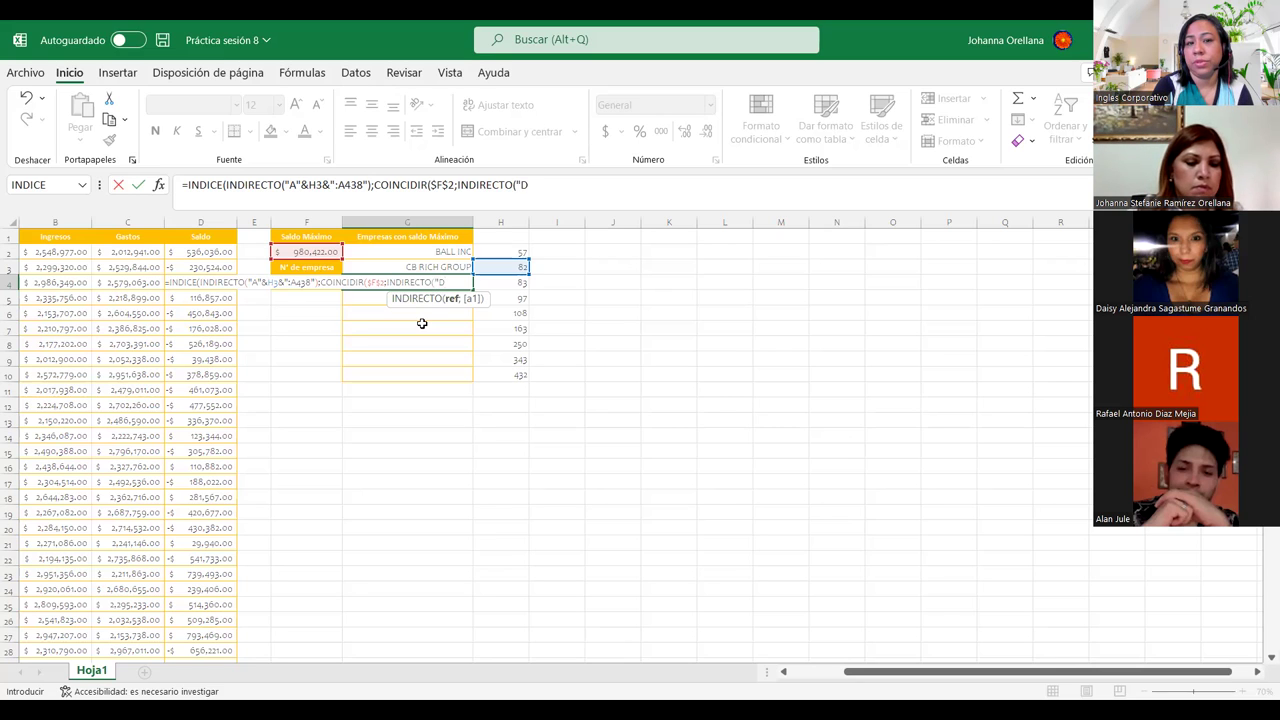
type("\"")
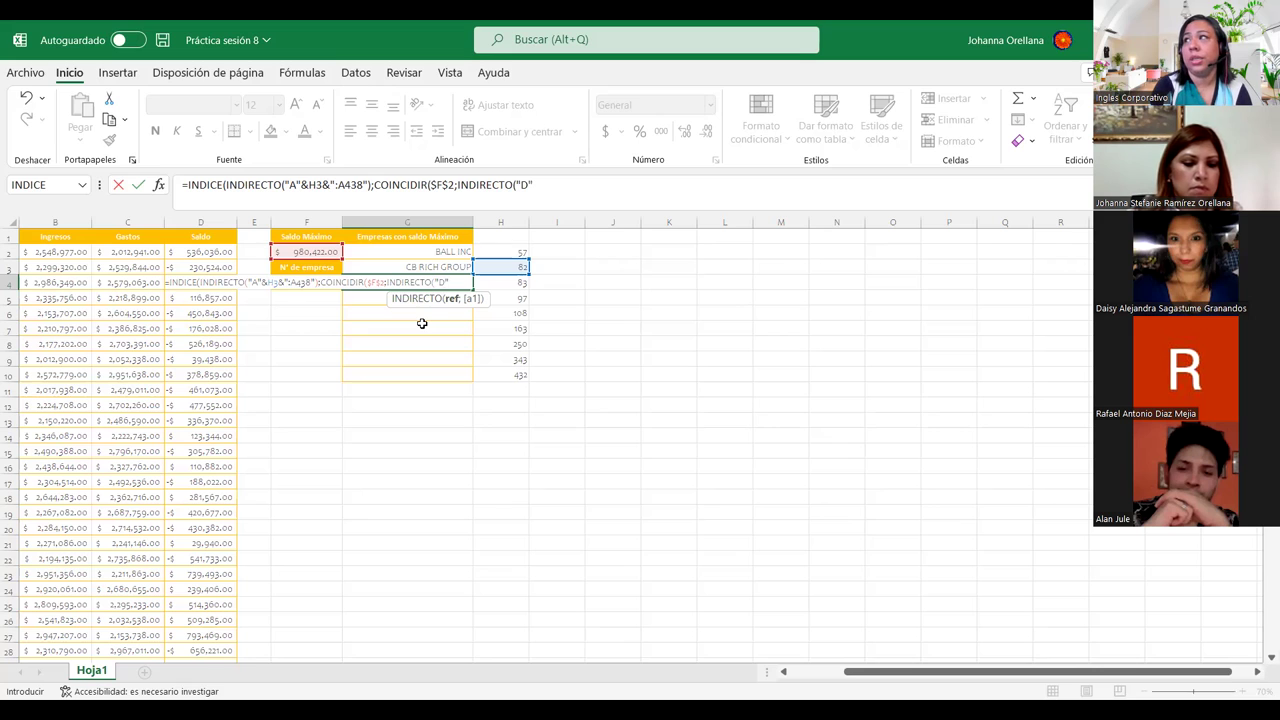
type("&")
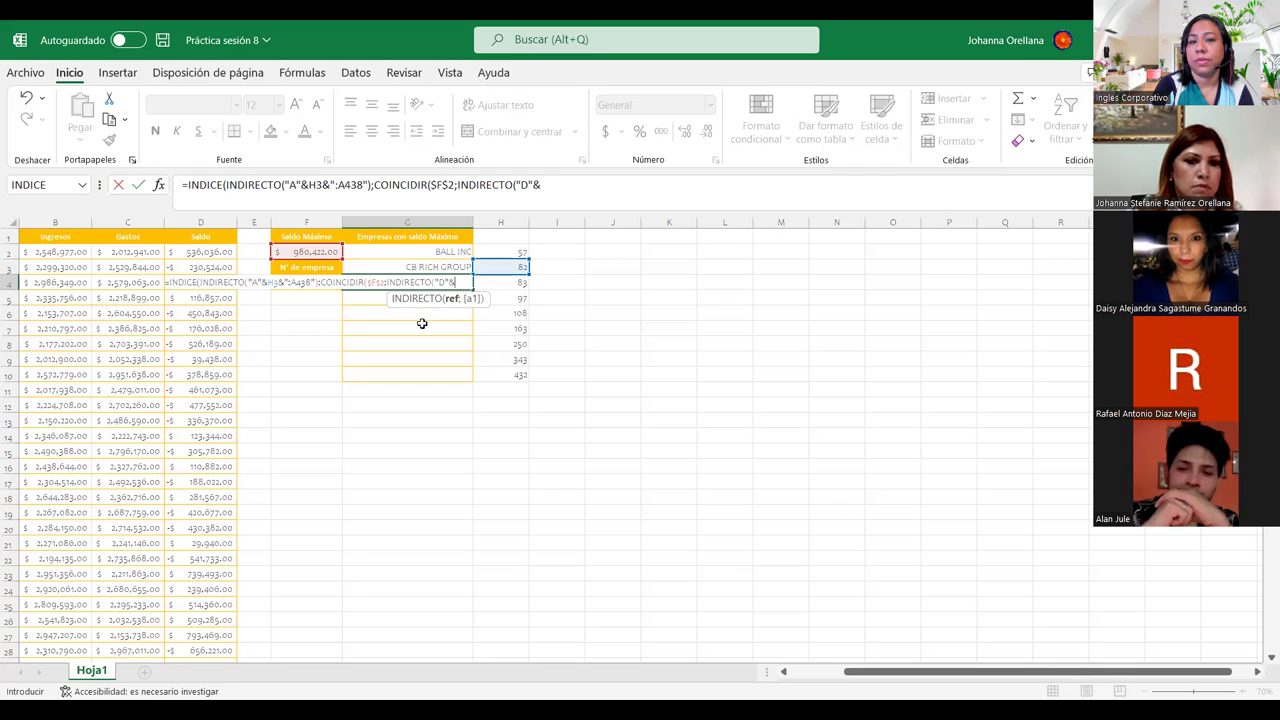
type("H3\"")
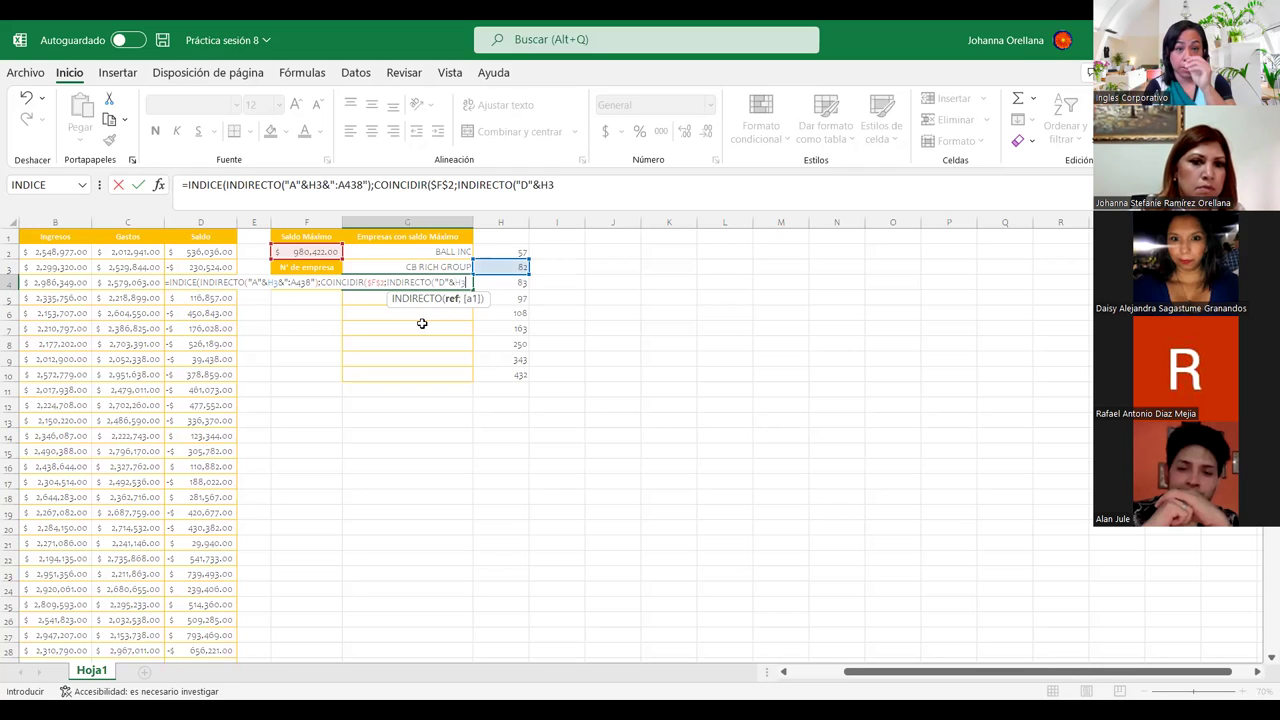
key("BackSpace")
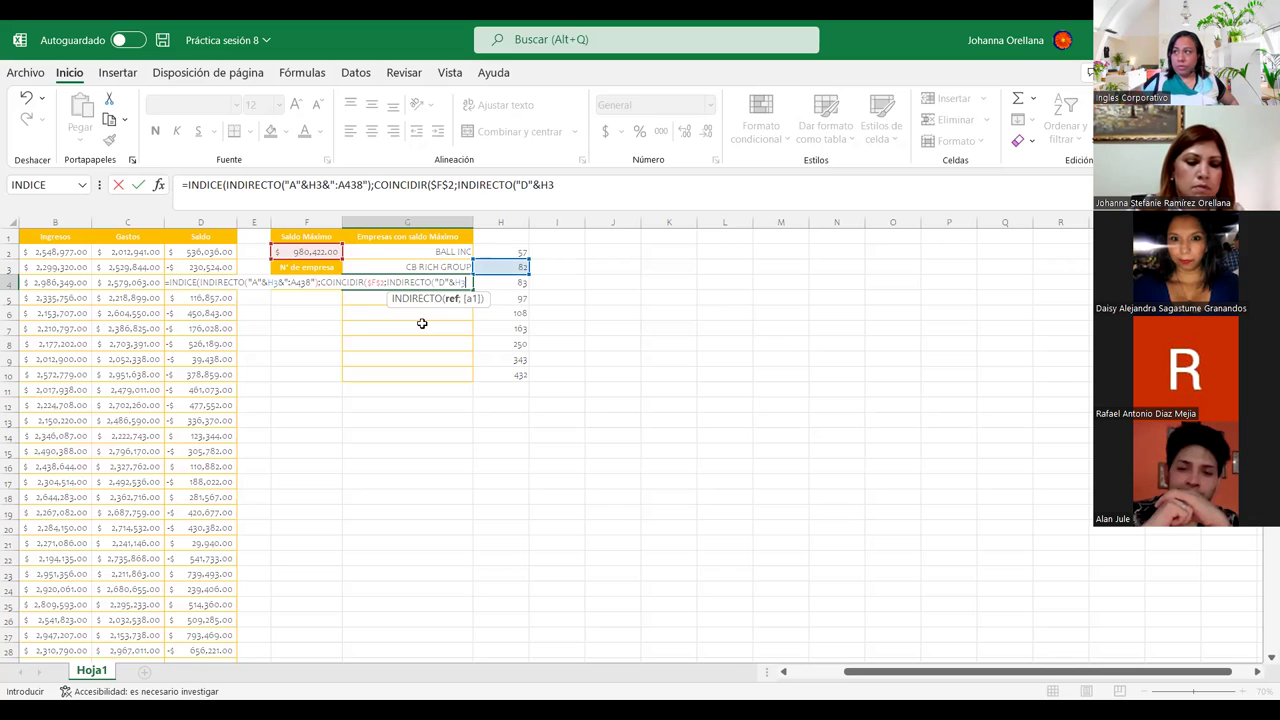
type("&")
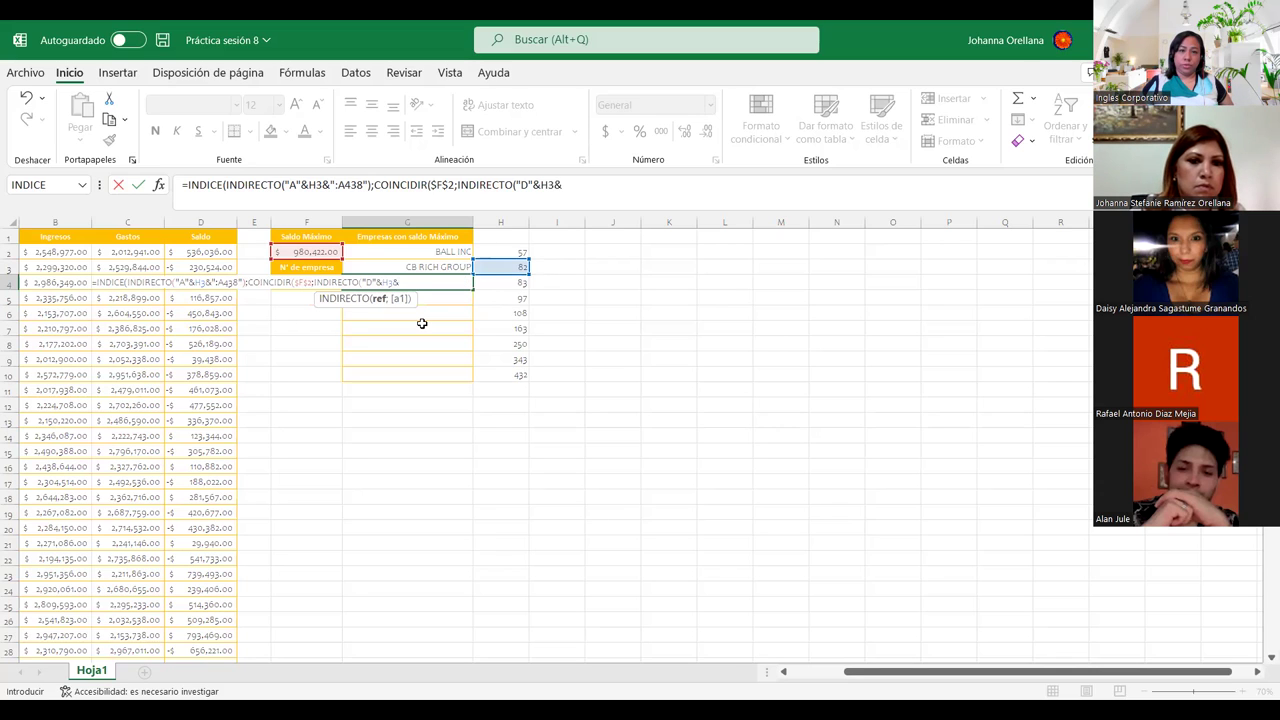
type("\":")
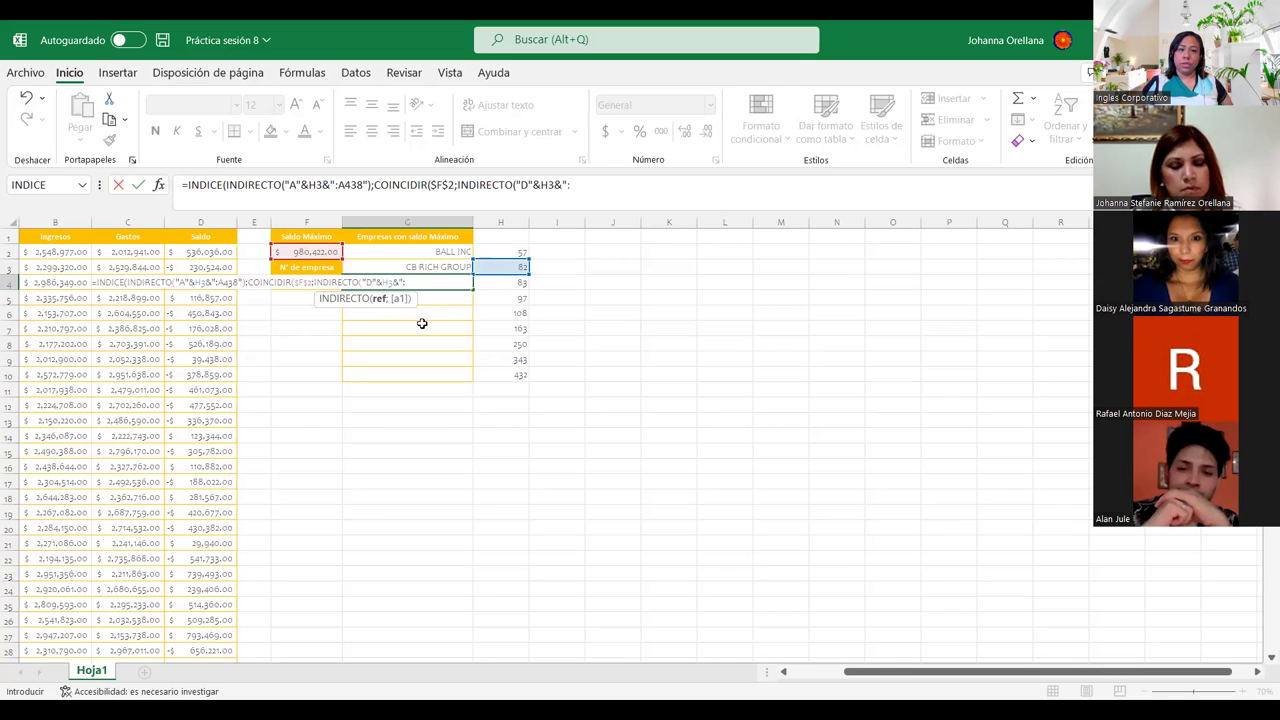
type("D4")
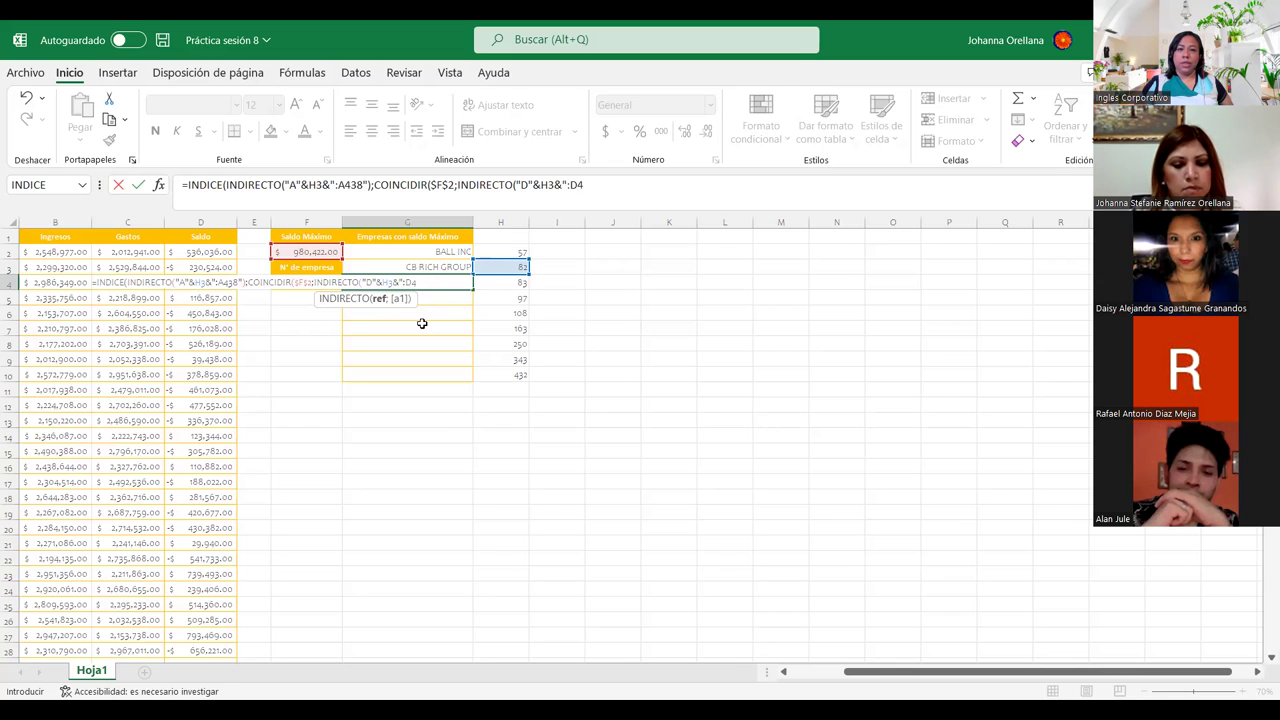
type("38")
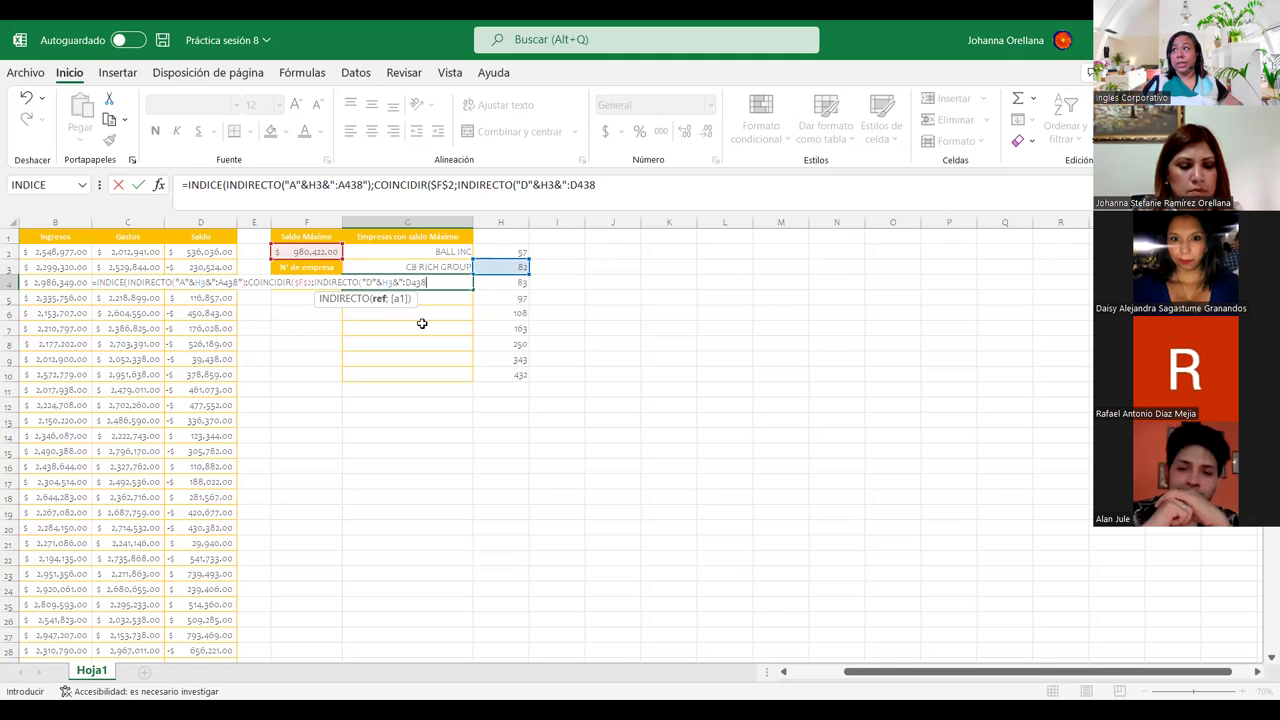
type("\"")
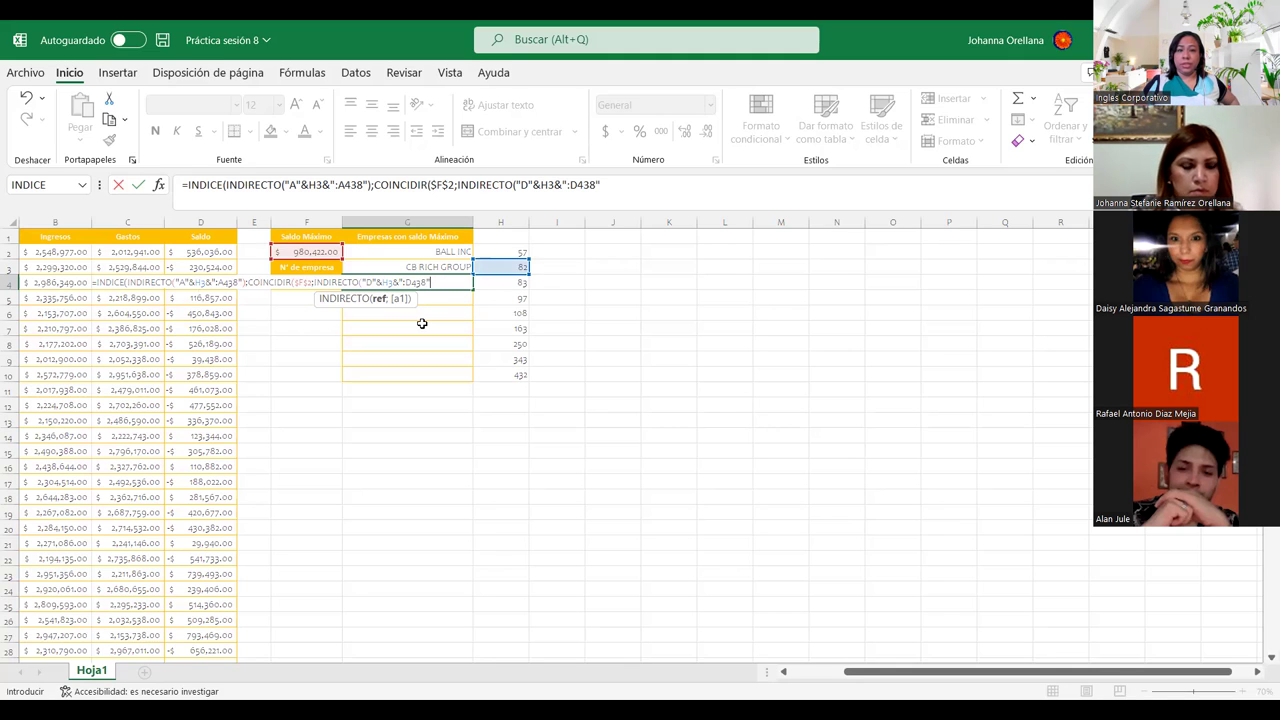
type(")")
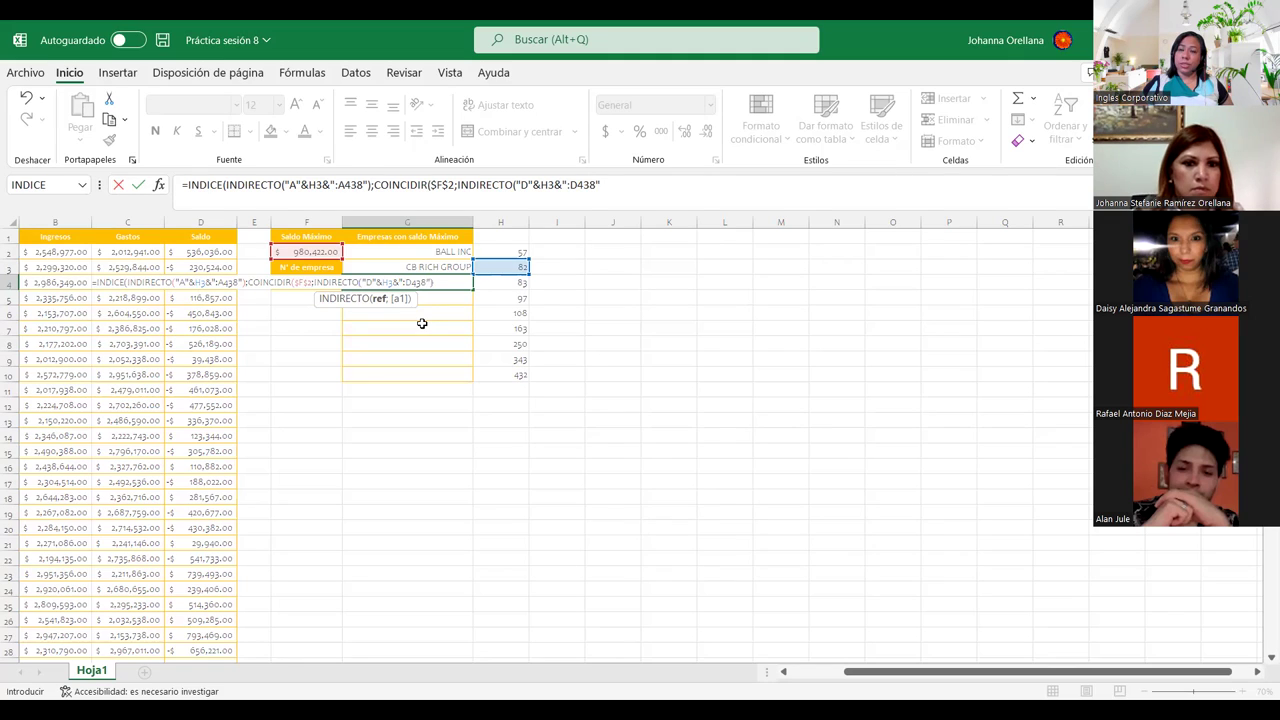
type(")")
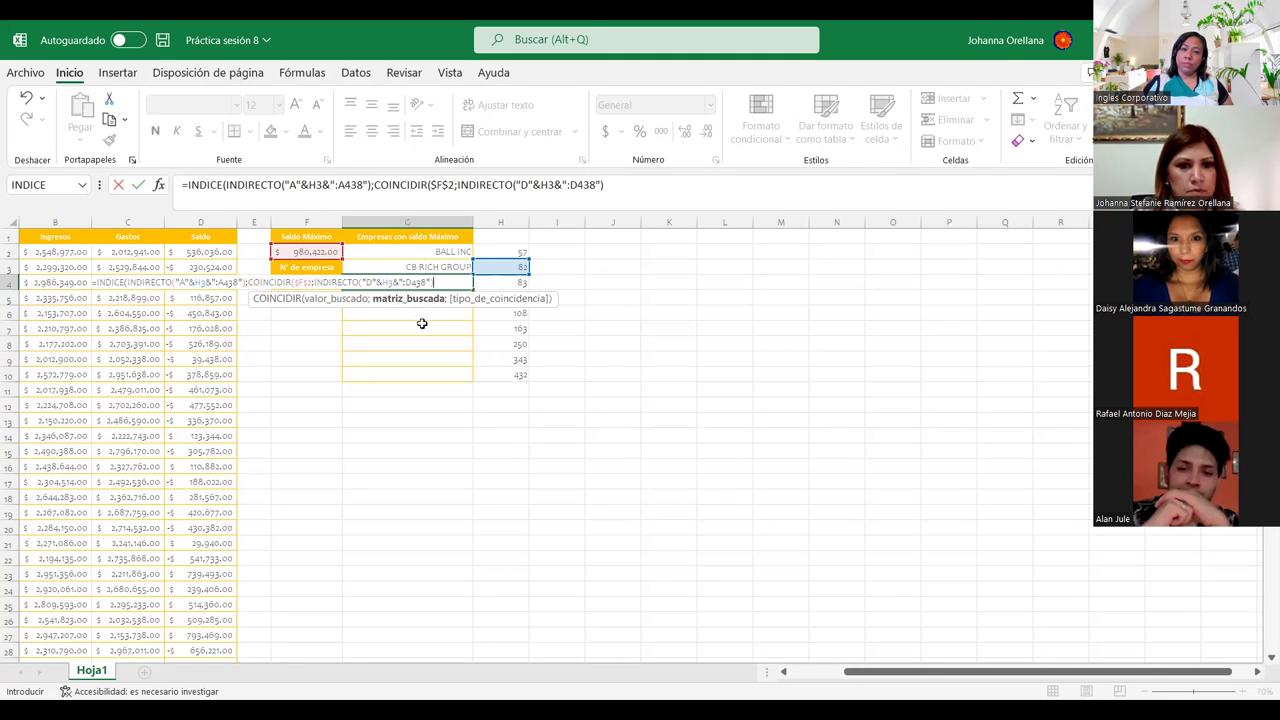
type(";0")
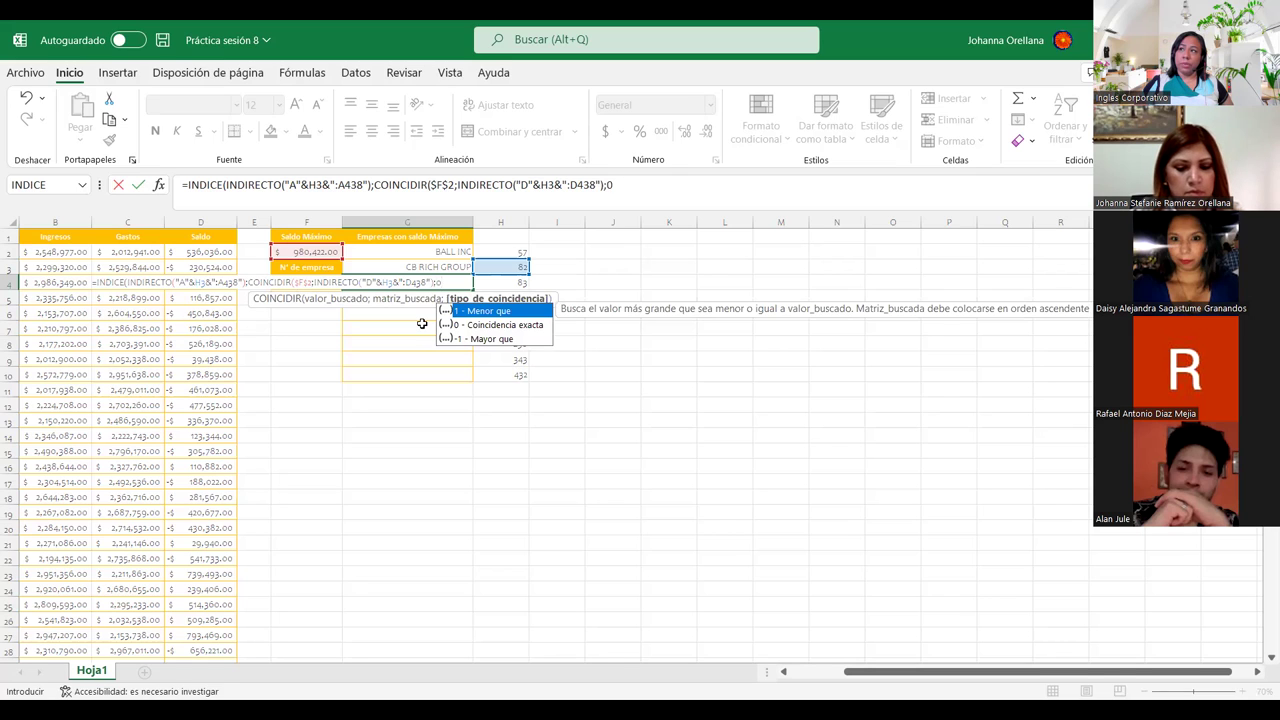
type(";")
key("BackSpace")
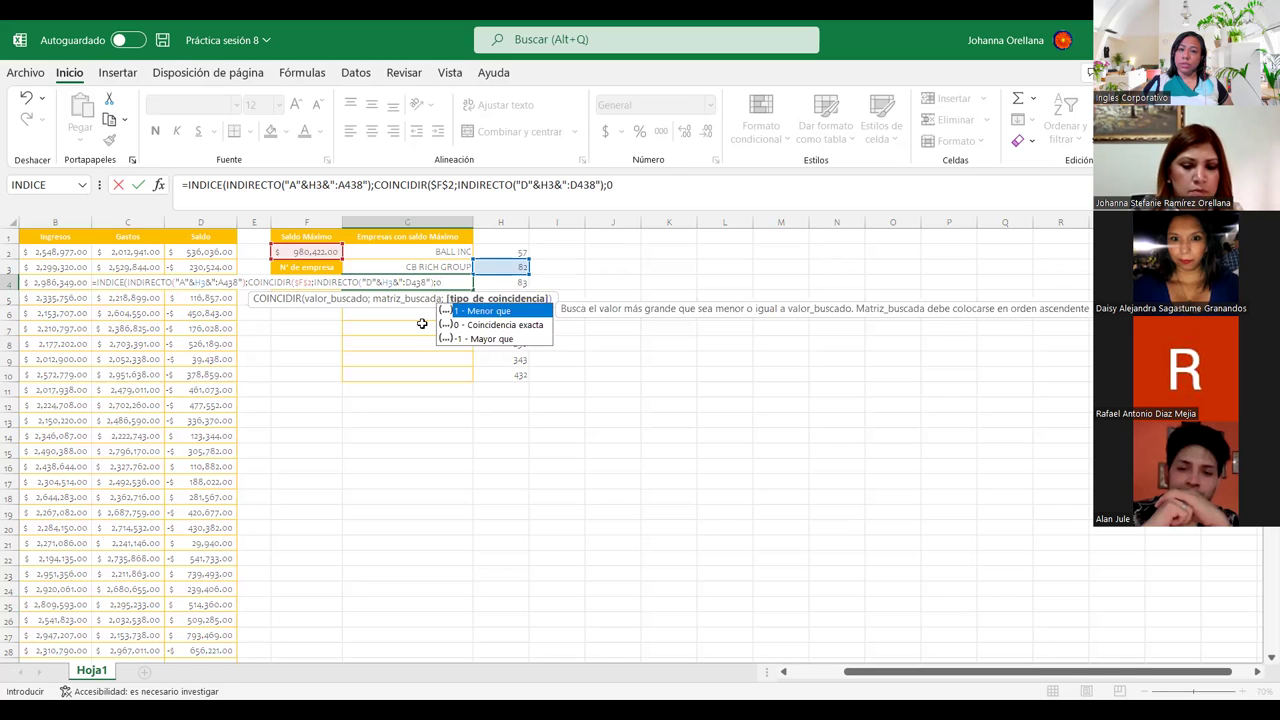
type(")")
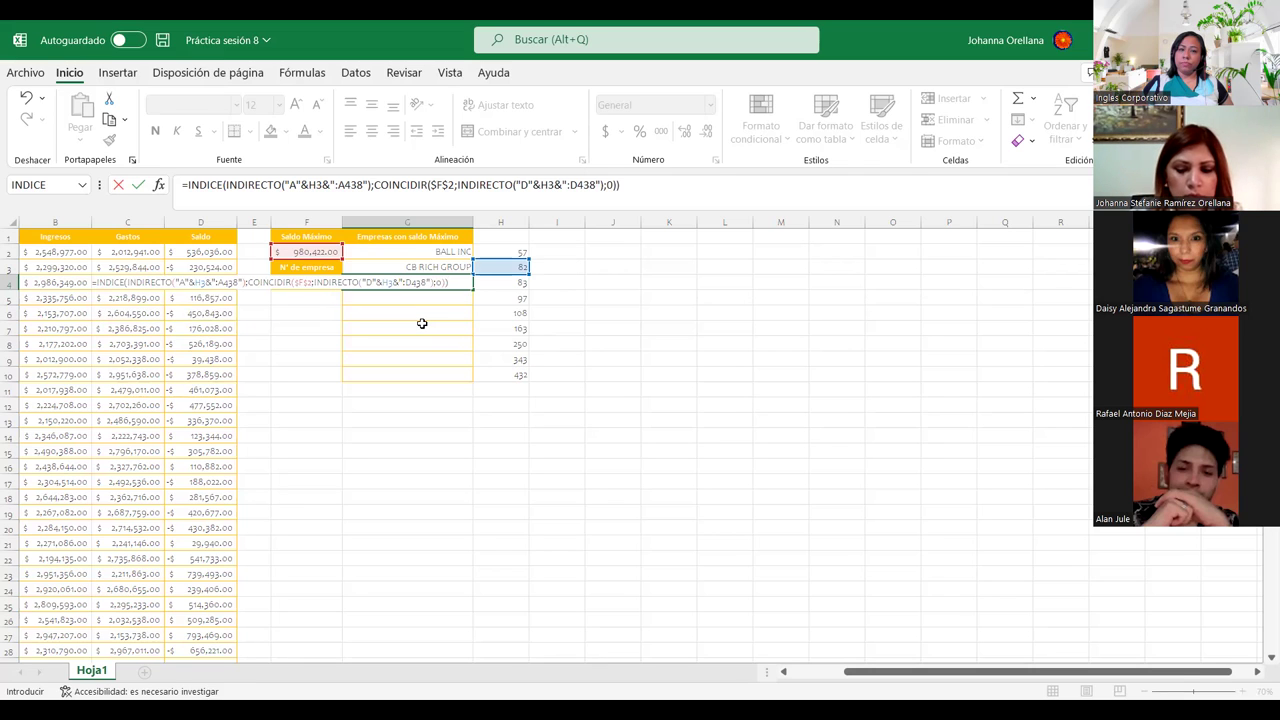
key("Return")
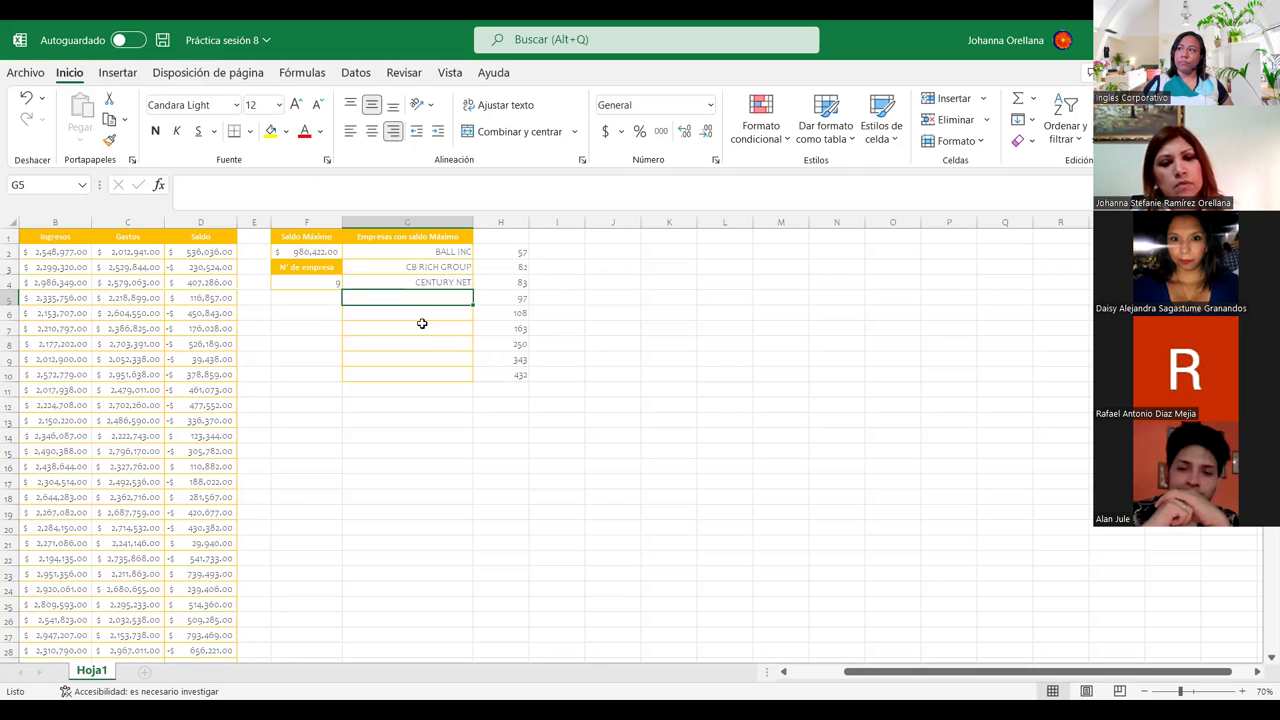
Add column argument 1 to G4's INDICE formula so it returns CENTURY NET
left_click(465, 282)
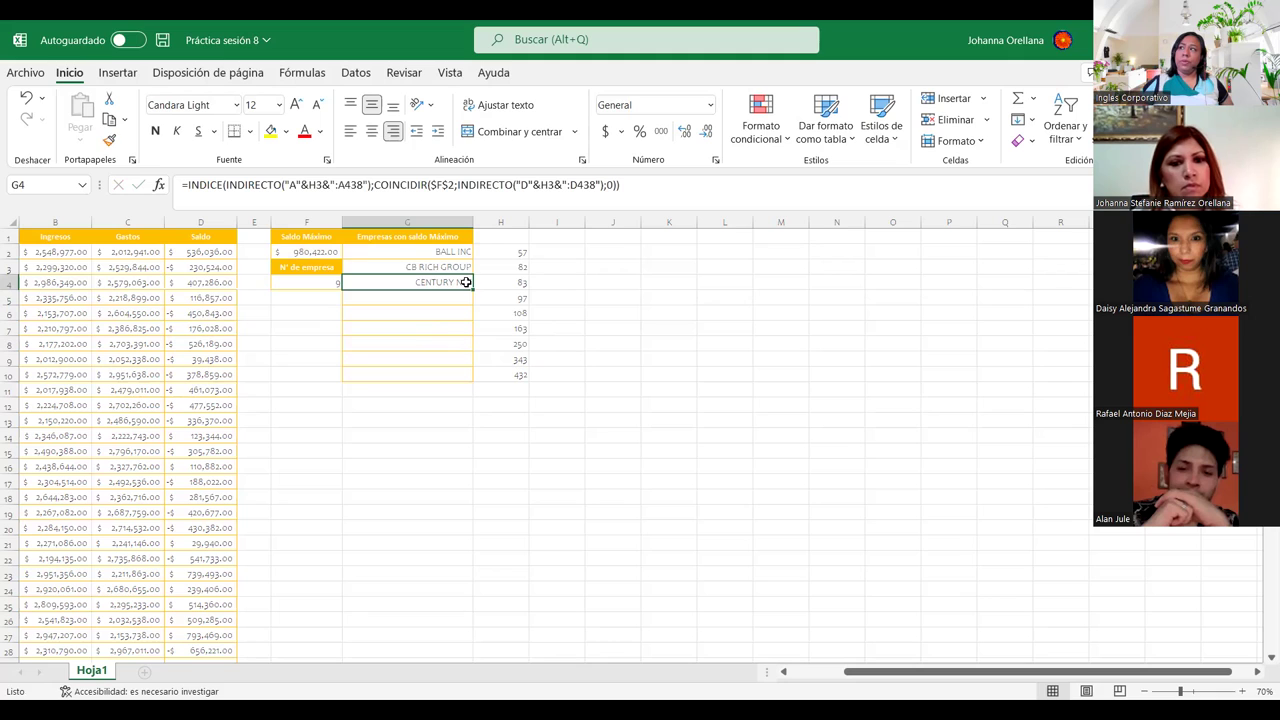
left_click(470, 329)
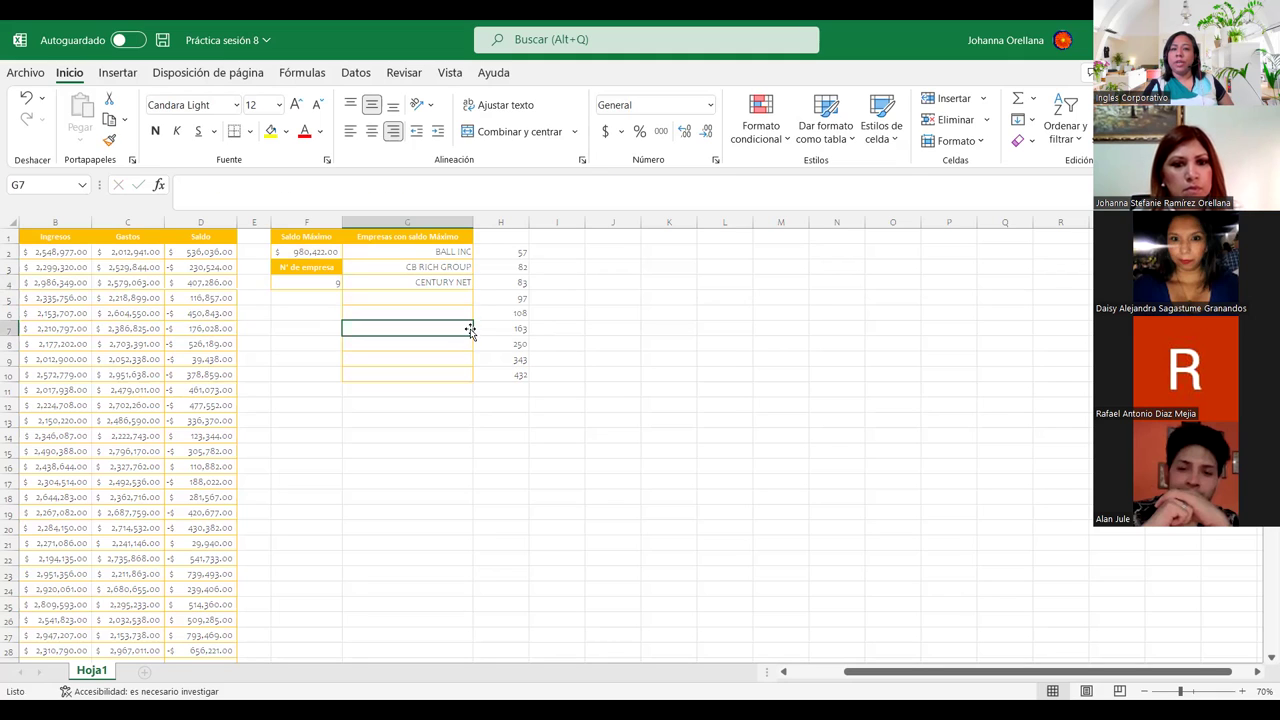
left_click(424, 283)
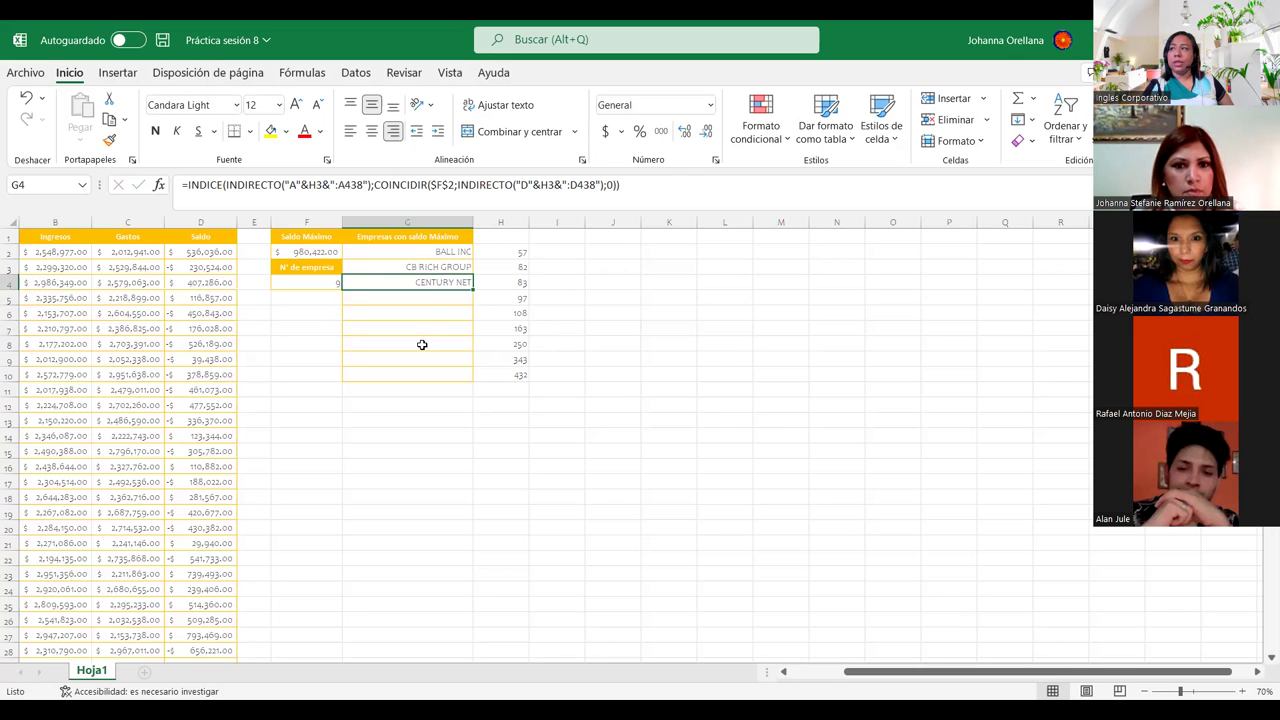
left_click(615, 187)
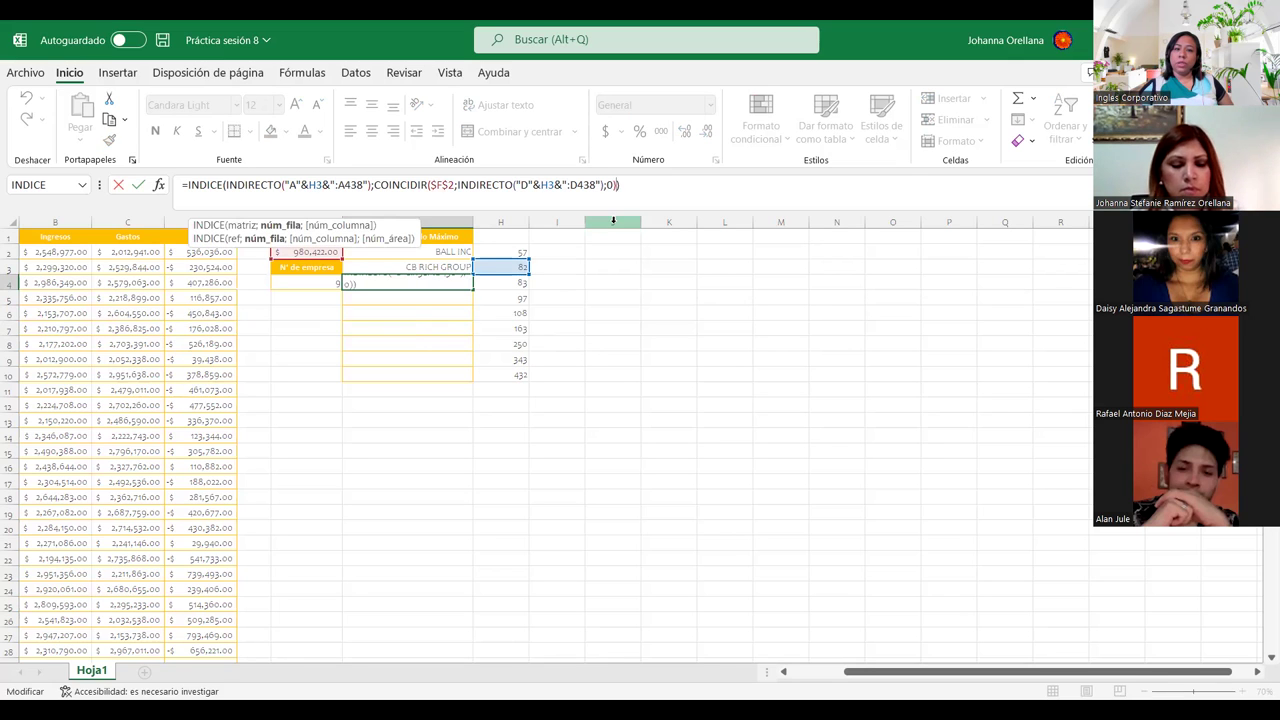
type(";")
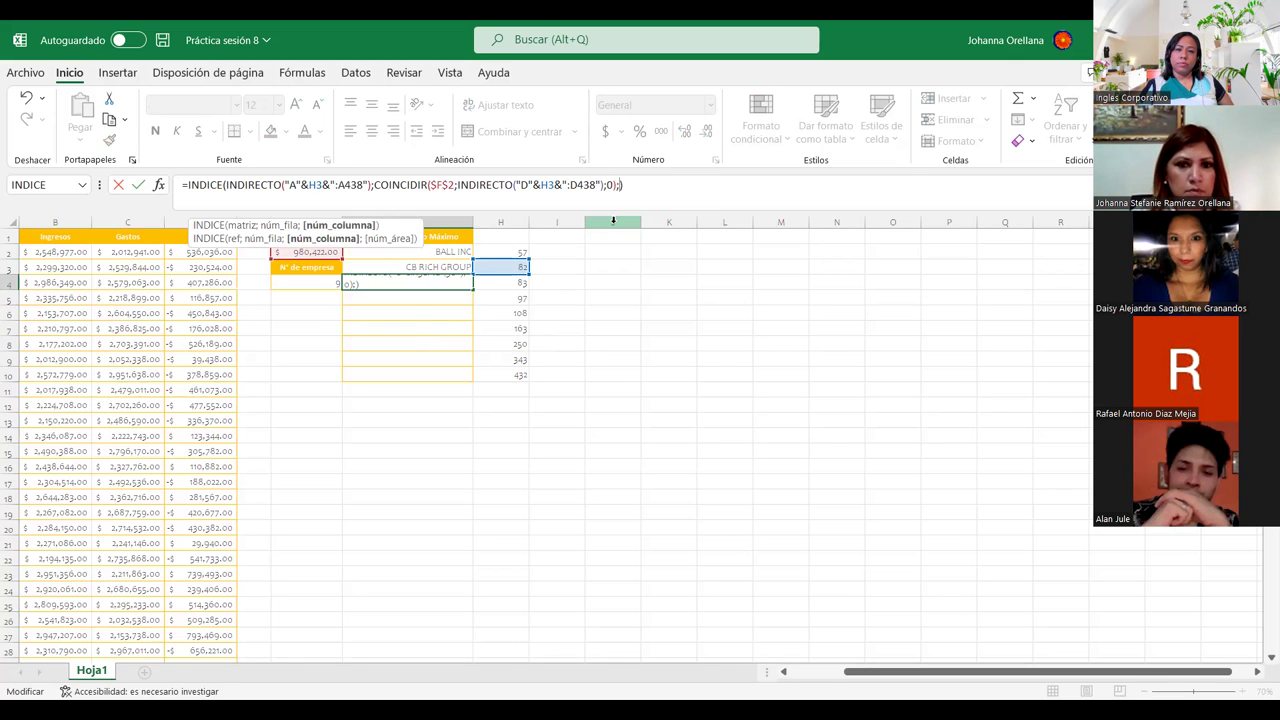
type("1")
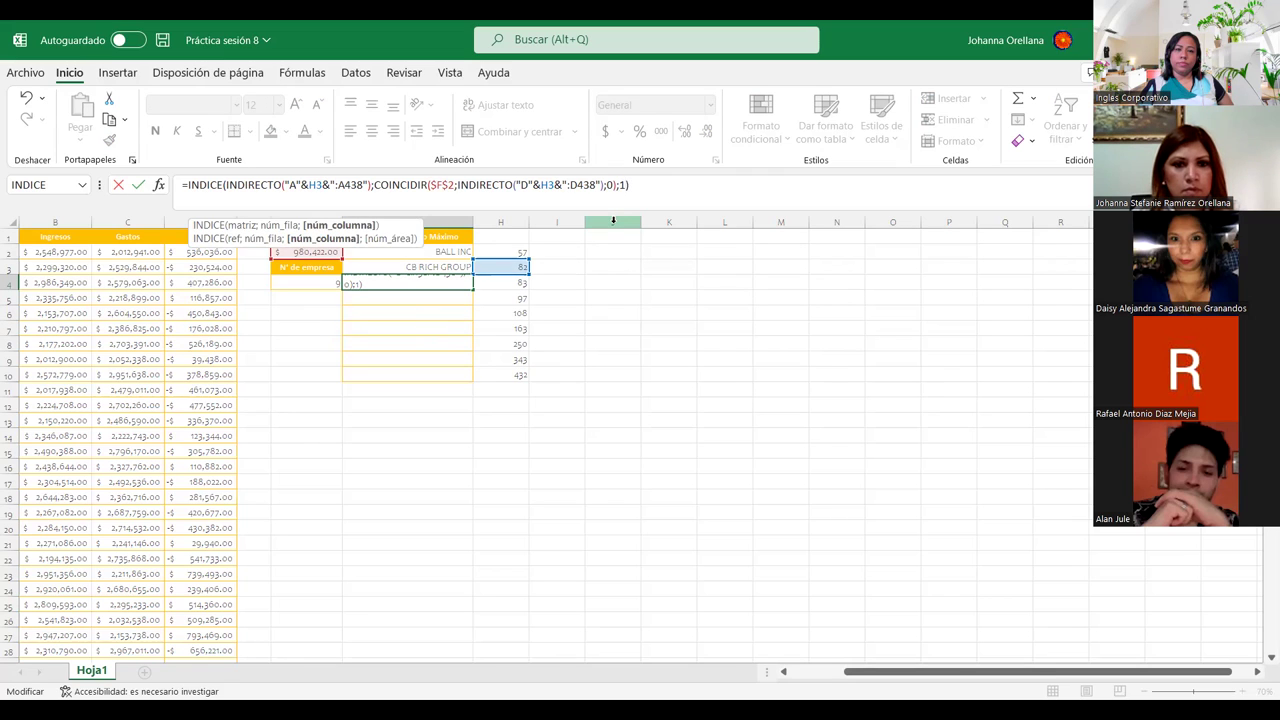
key("Return")
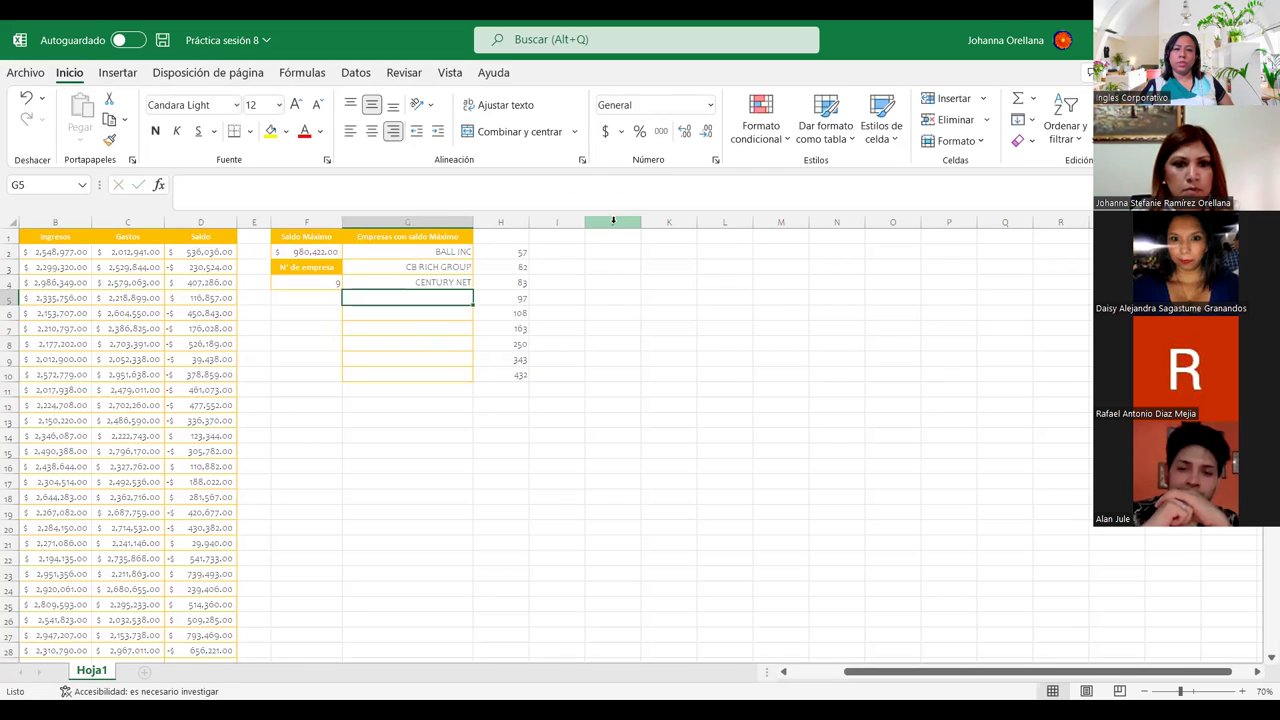
Fill G4's formula down to G10, listing companies through Wynd World, then check F2
left_click(447, 284)
left_click_drag(472, 290, 456, 376)
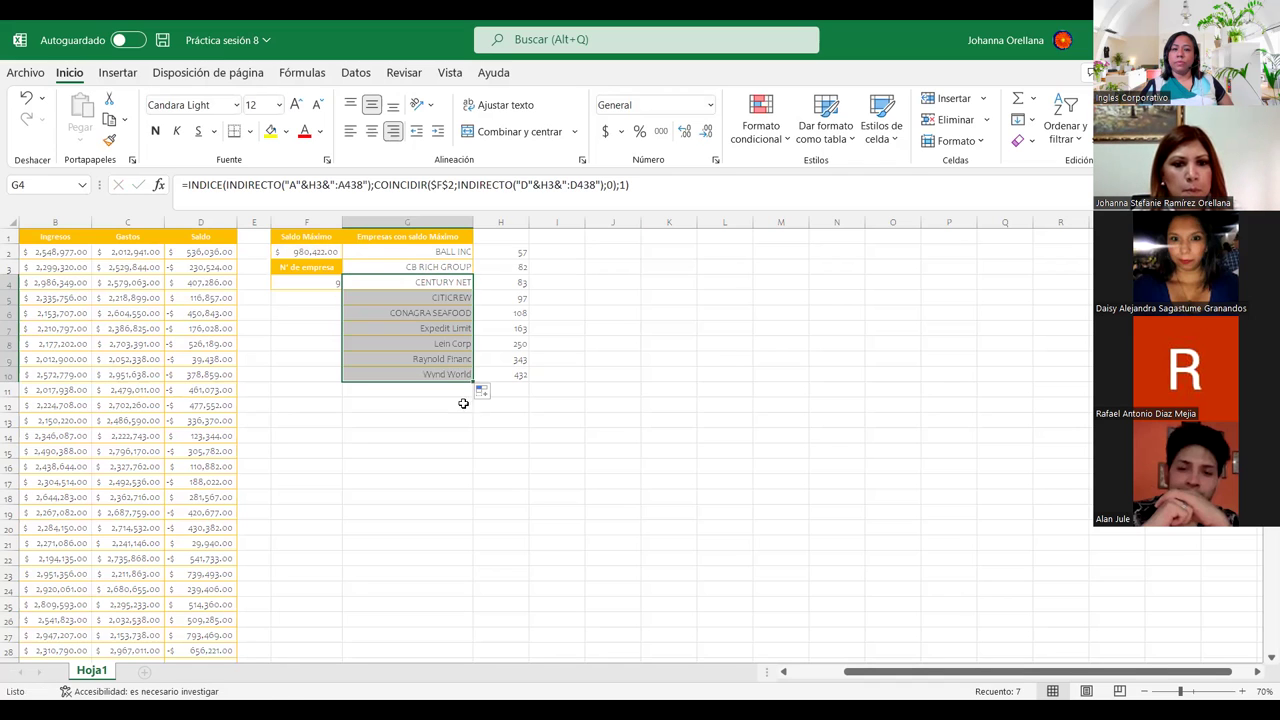
left_click(464, 410)
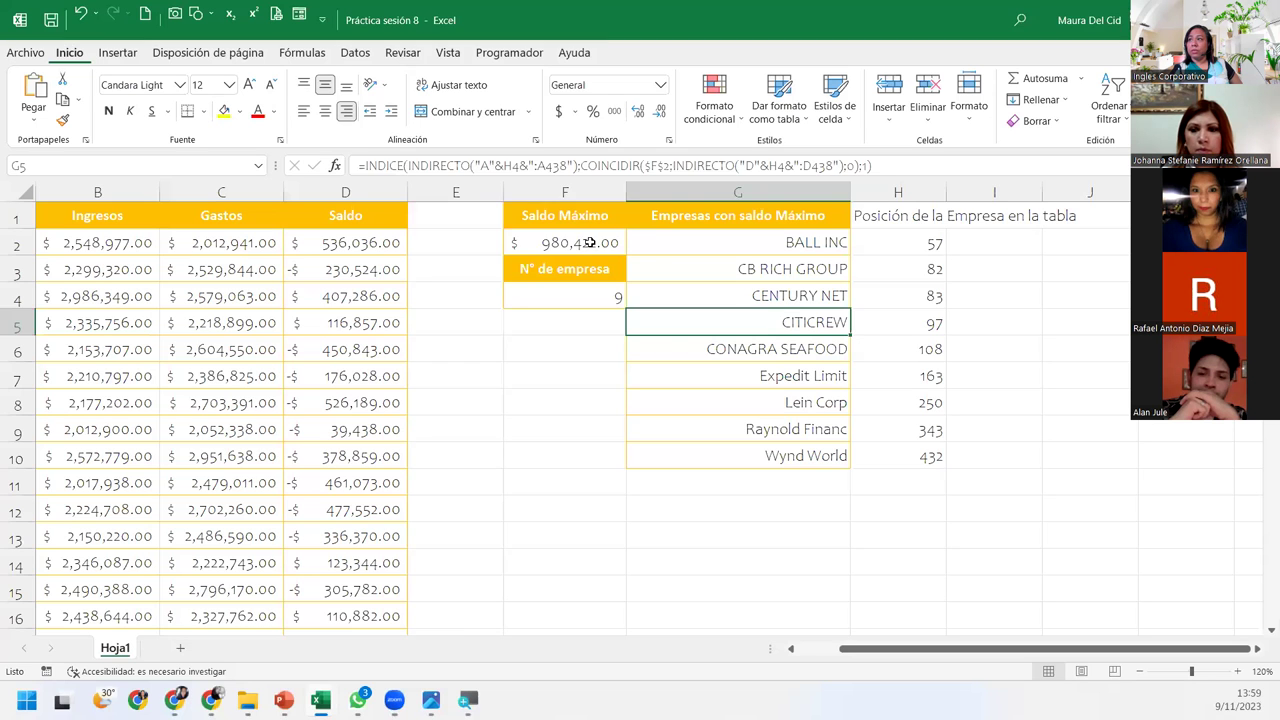
left_click(590, 245)
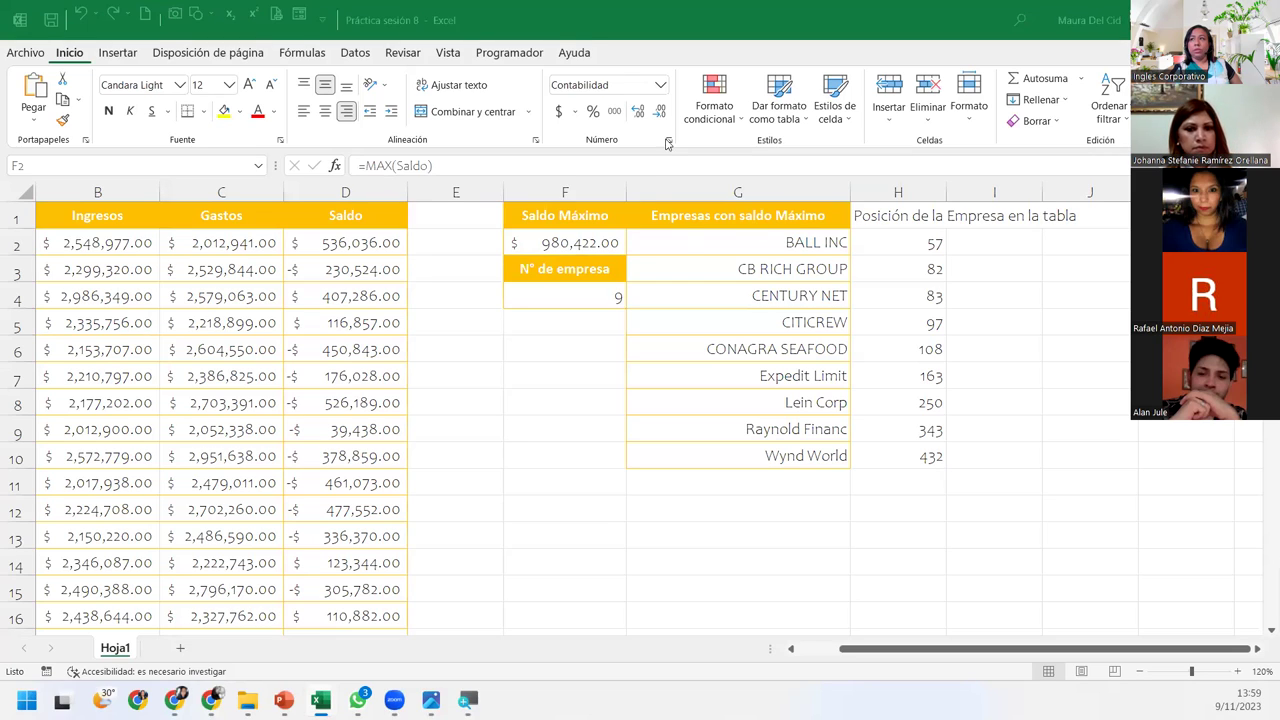
left_click(572, 240)
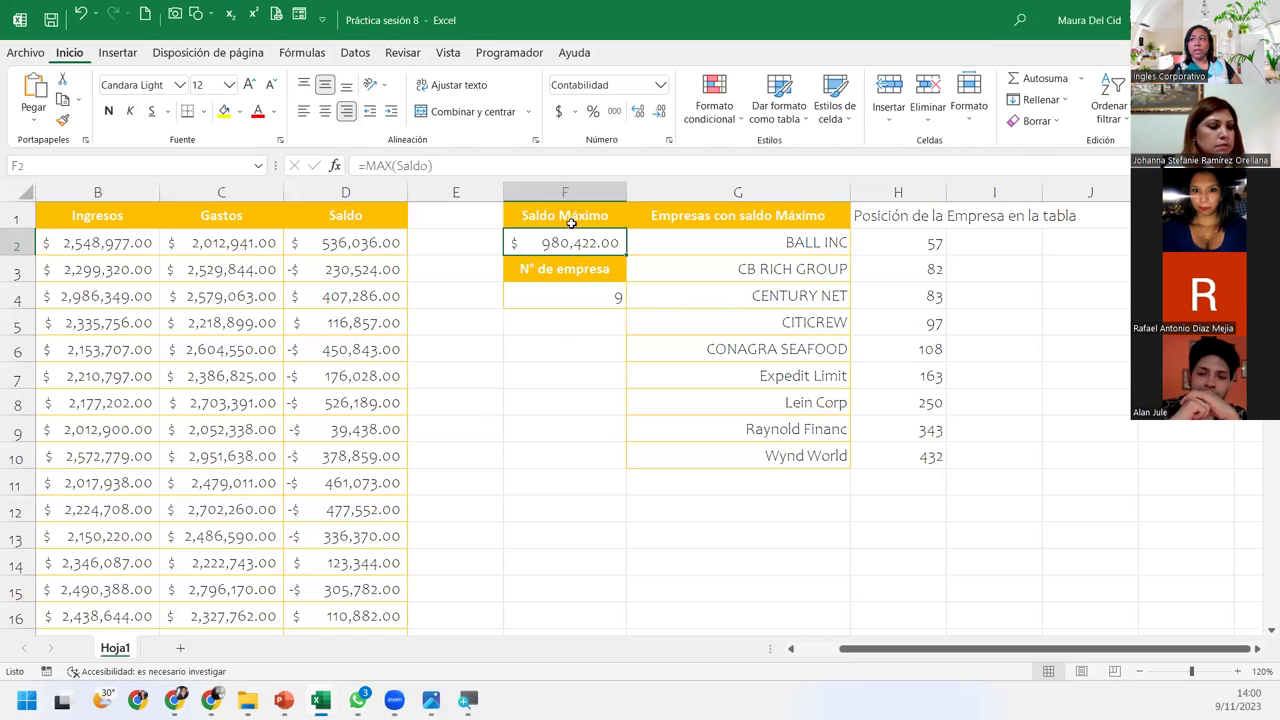
left_click(565, 299)
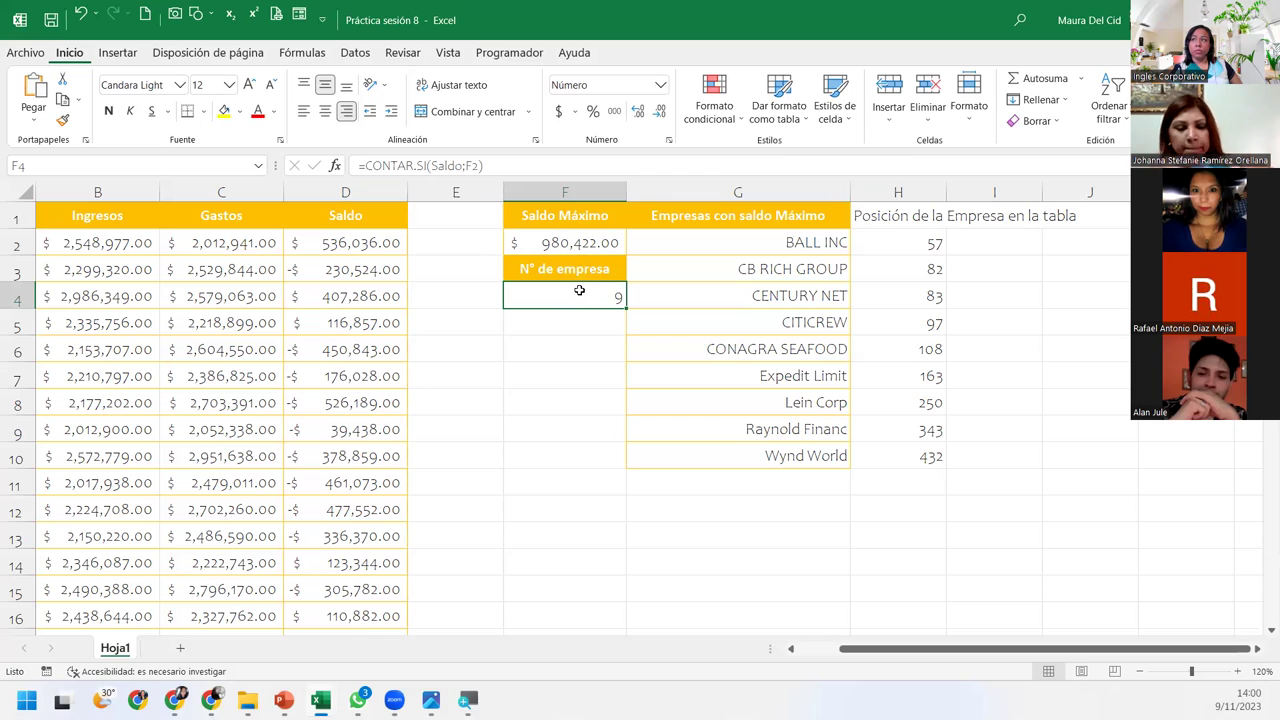
left_click(702, 247)
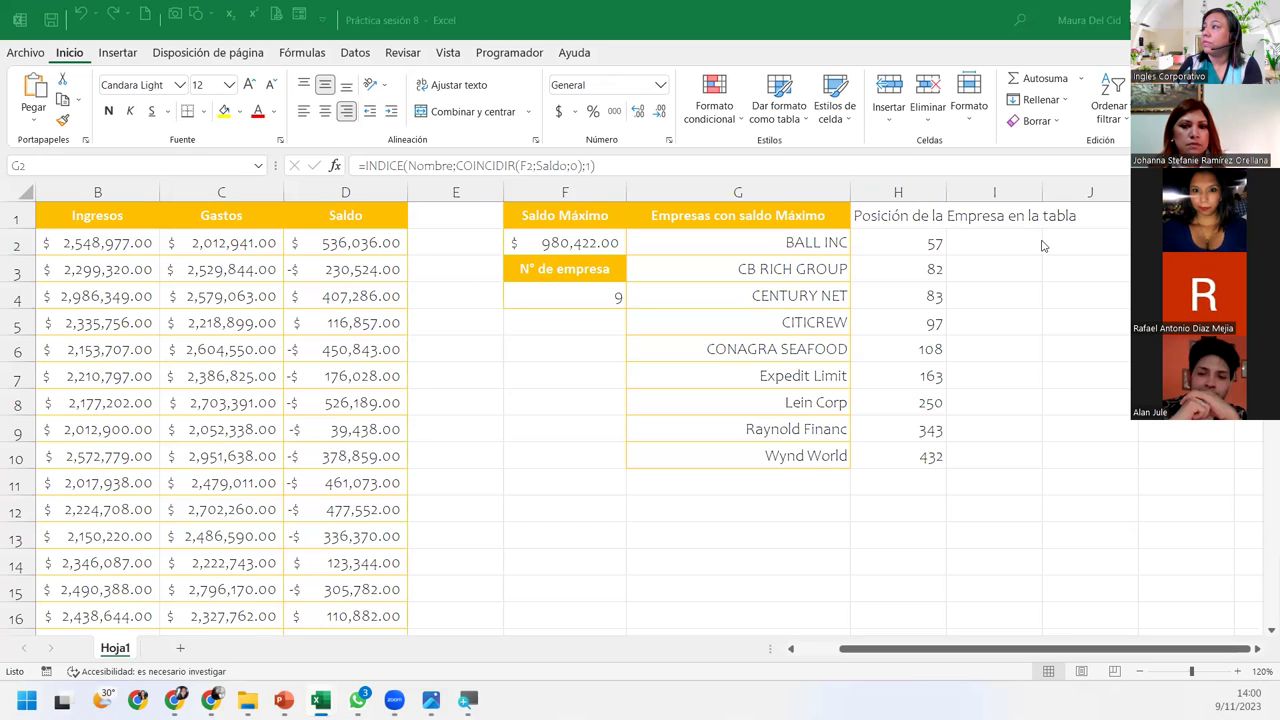
left_click(810, 250)
key("Down")
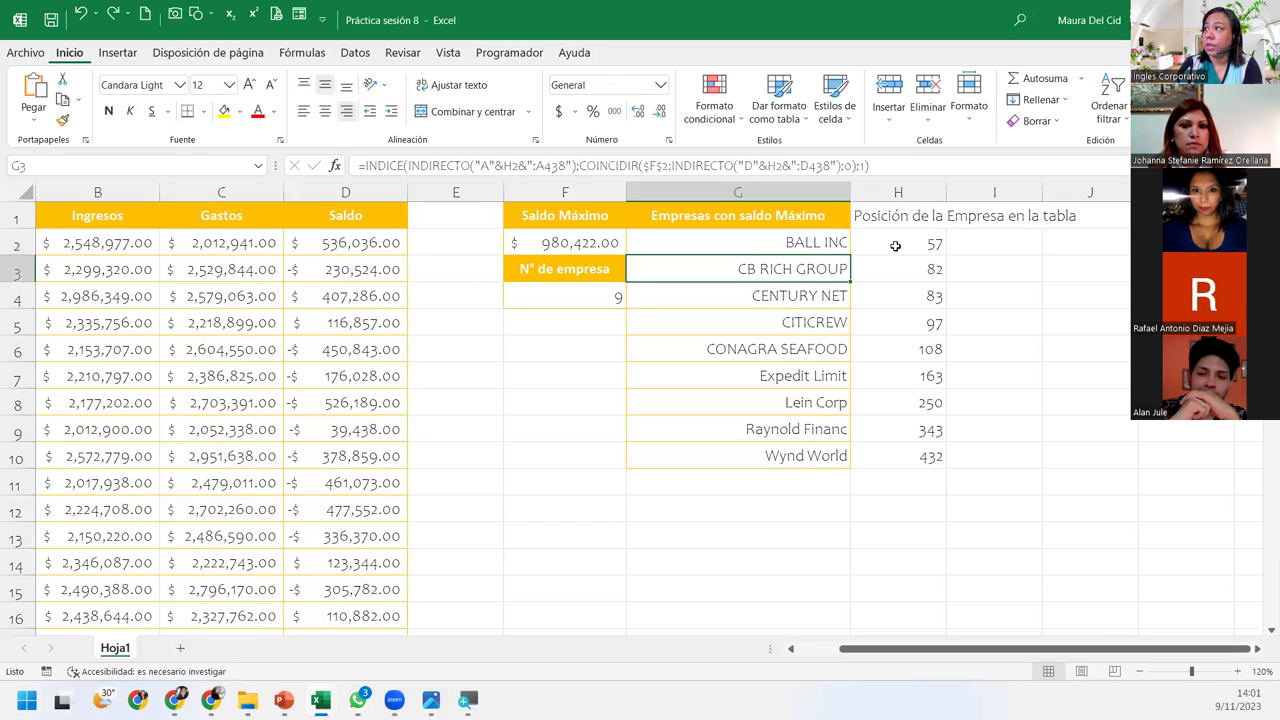
left_click(895, 246)
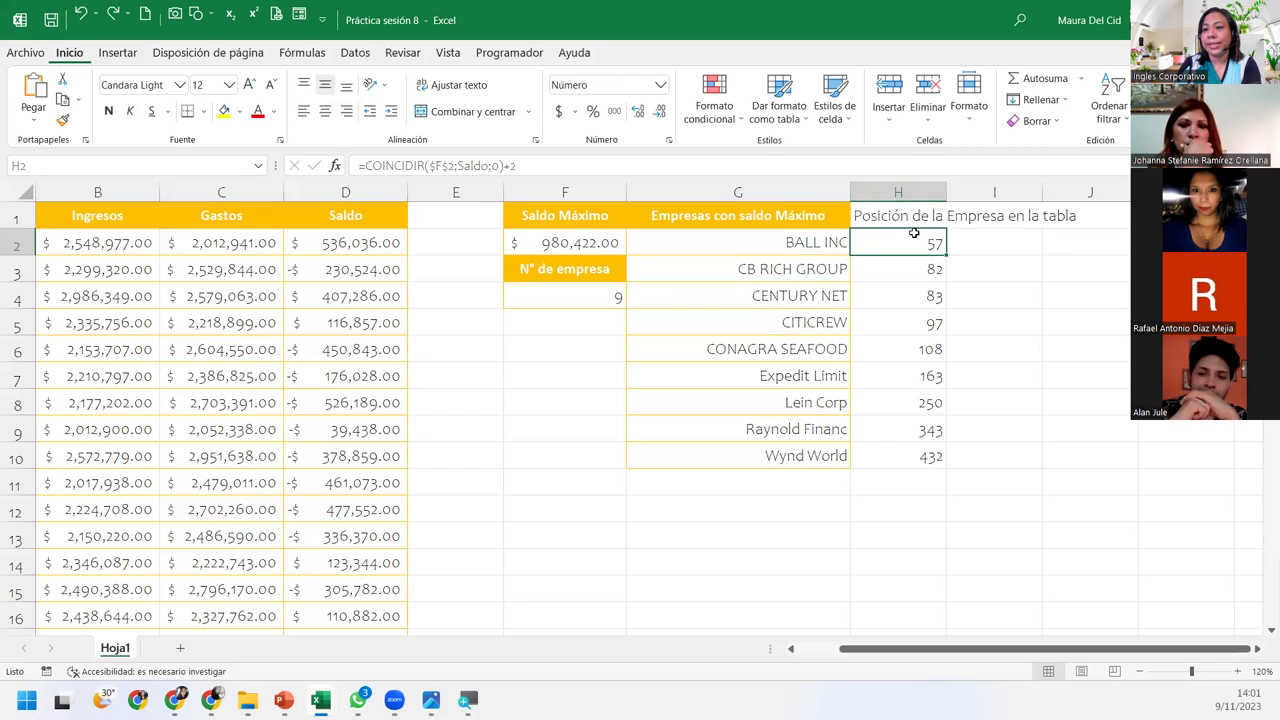
double_click(913, 233)
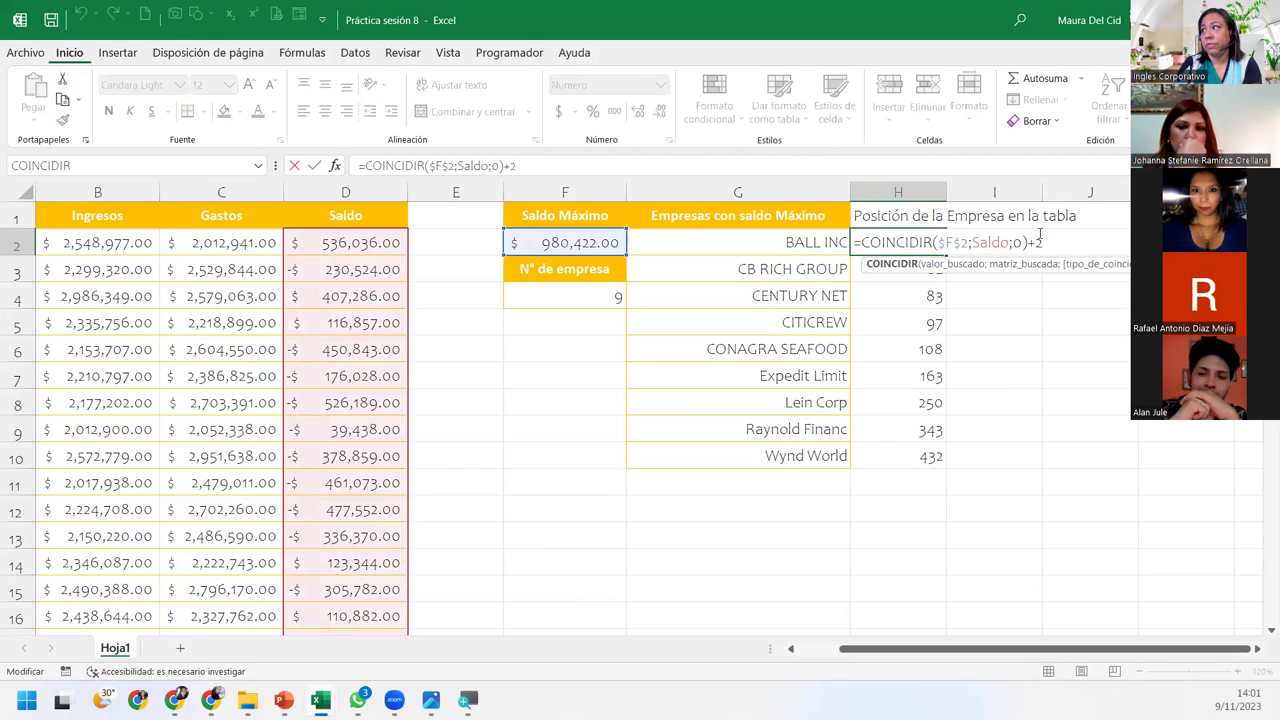
key("Return")
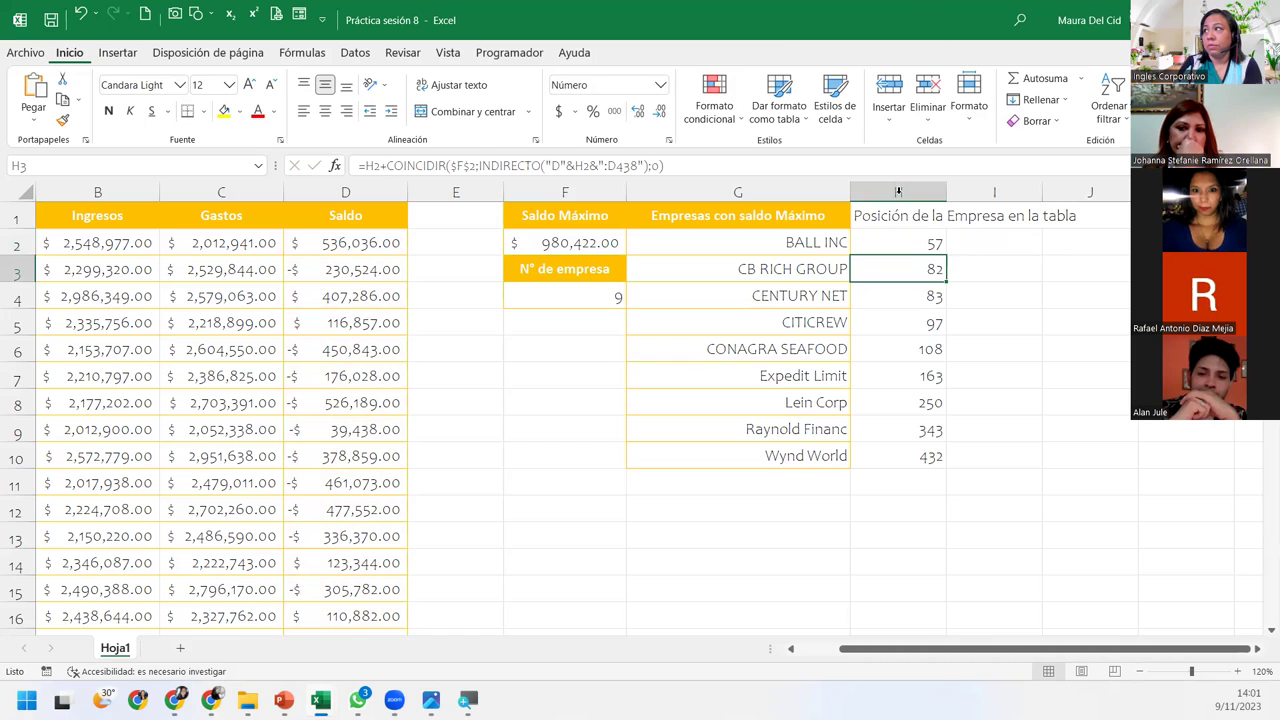
left_click(813, 277)
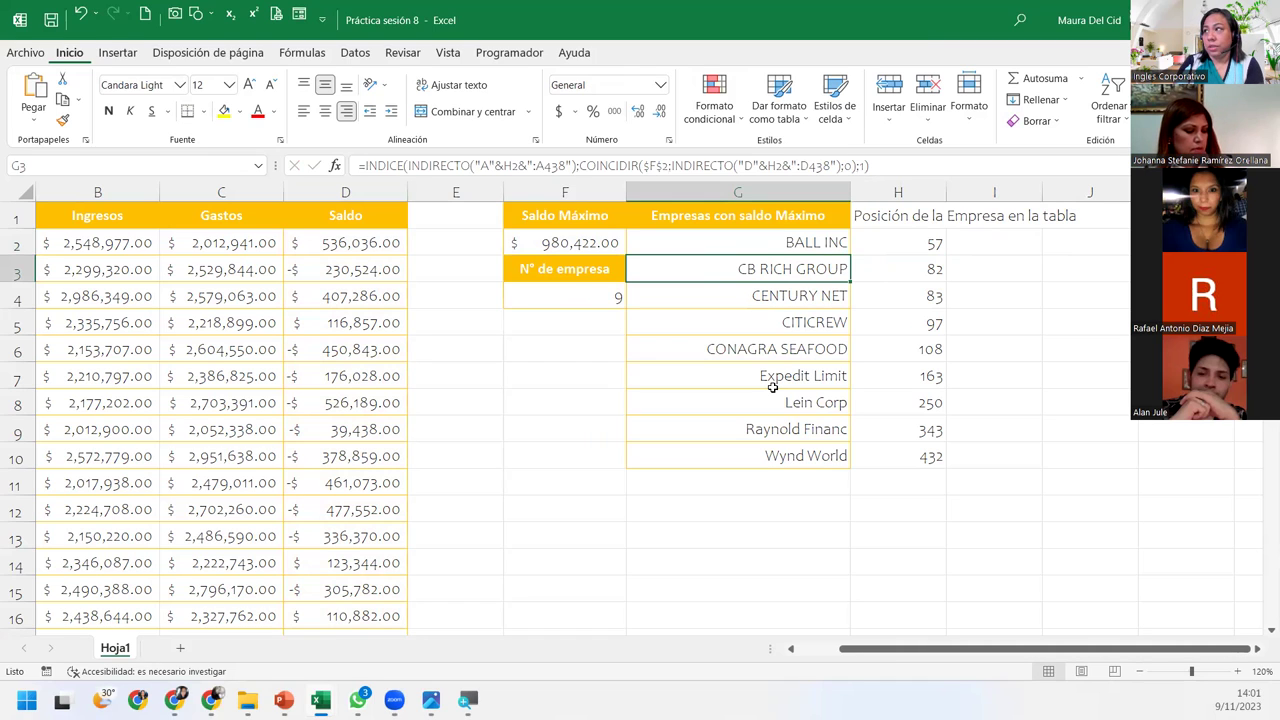
Hide helper column H with Ocultar
left_click(912, 185)
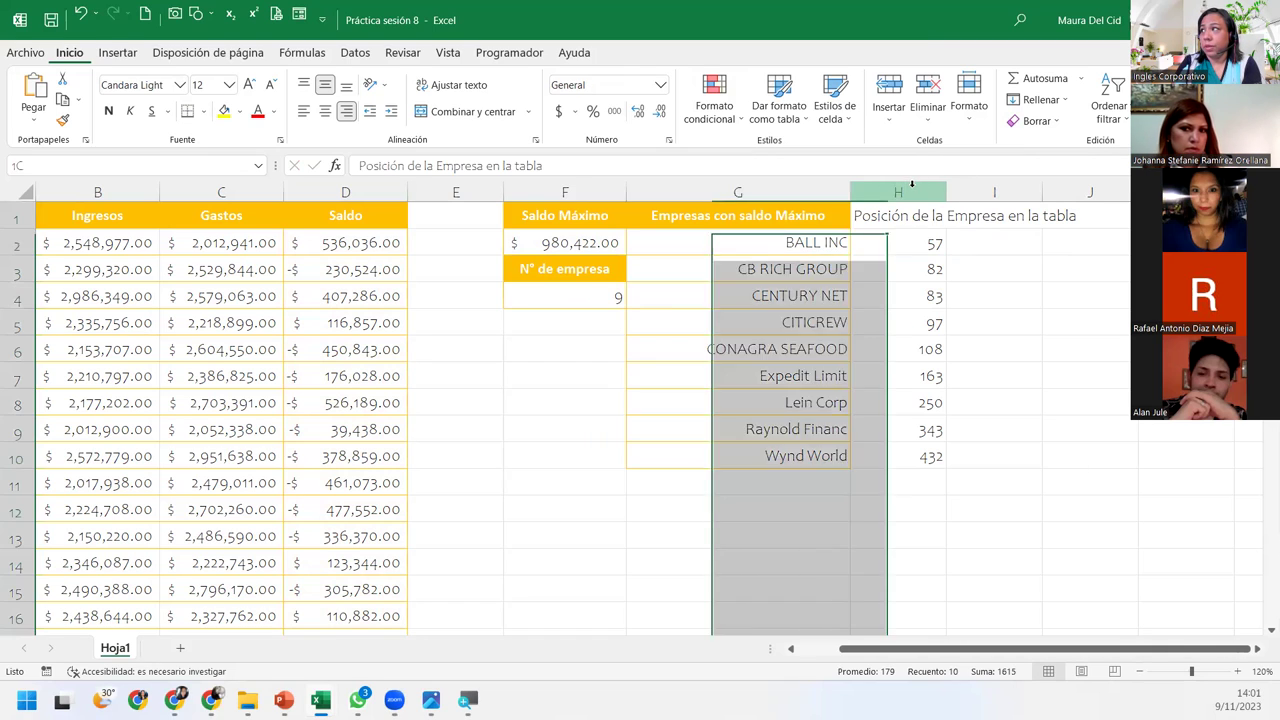
right_click(913, 190)
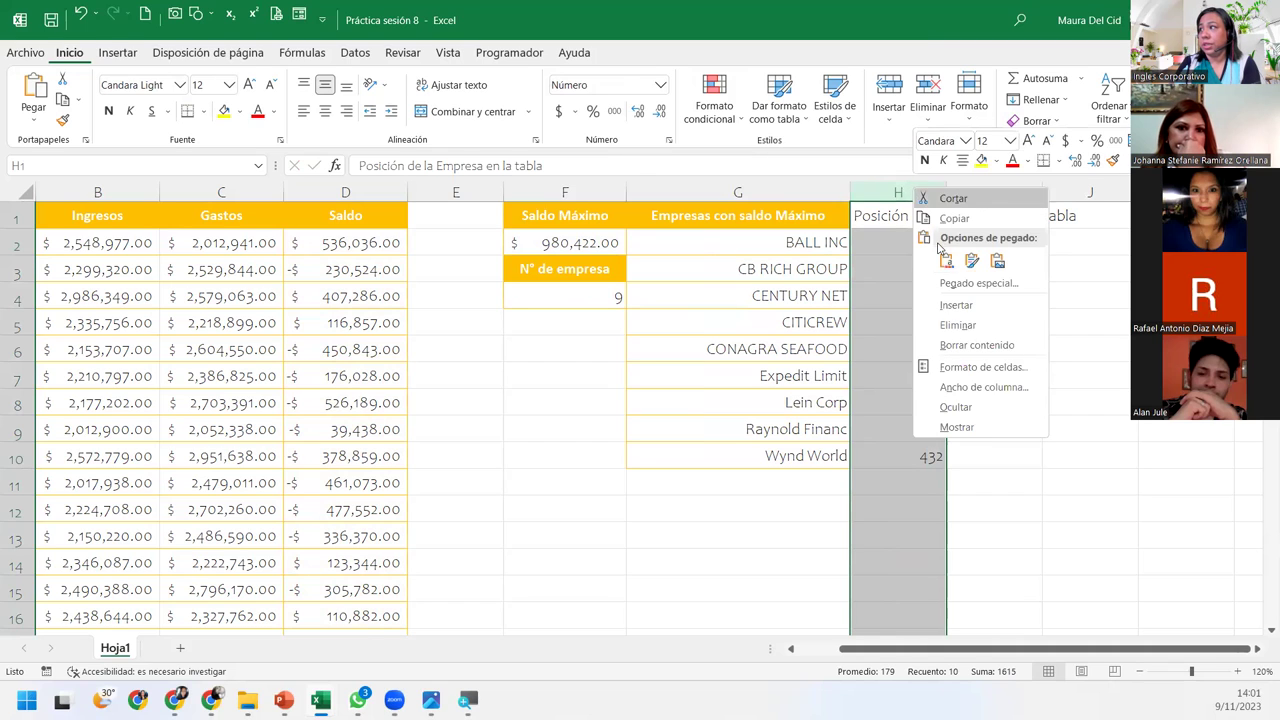
left_click(1000, 416)
left_click(894, 264)
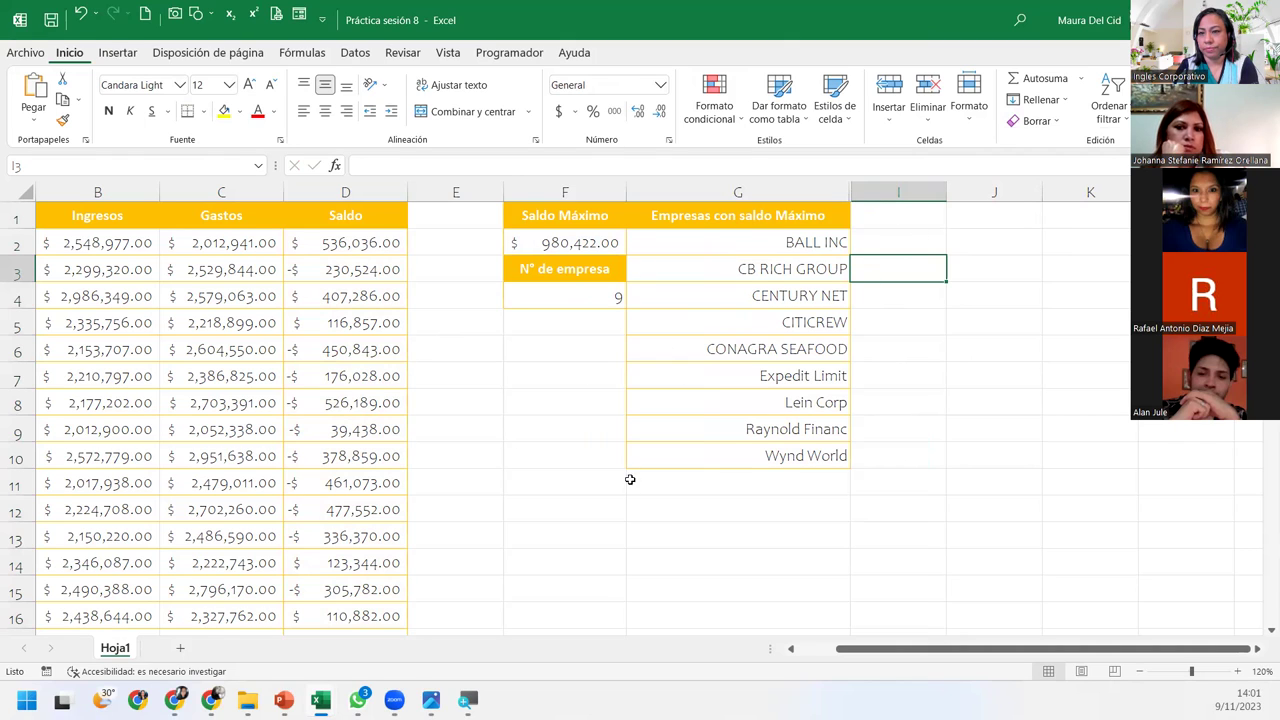
Review the company formulas in G2 and G4 through G10
left_click(680, 296)
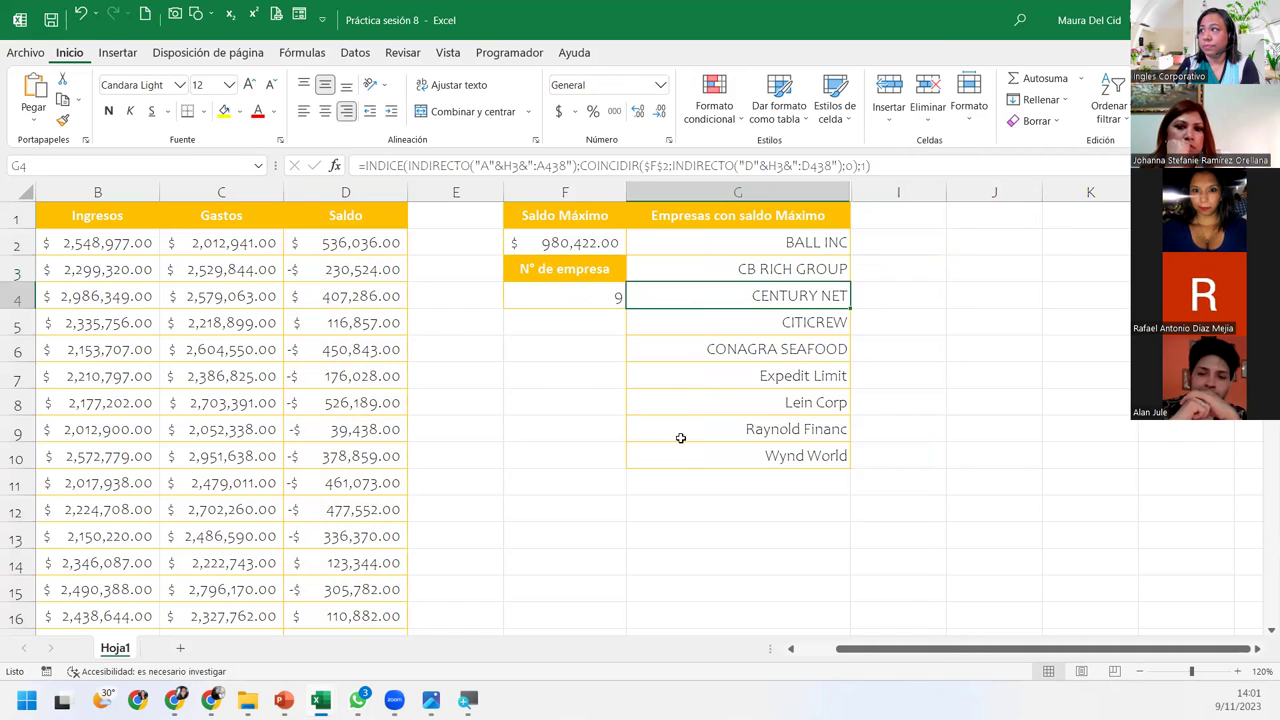
left_click(684, 456)
left_click(684, 430)
left_click(684, 376)
left_click(686, 349)
left_click(686, 322)
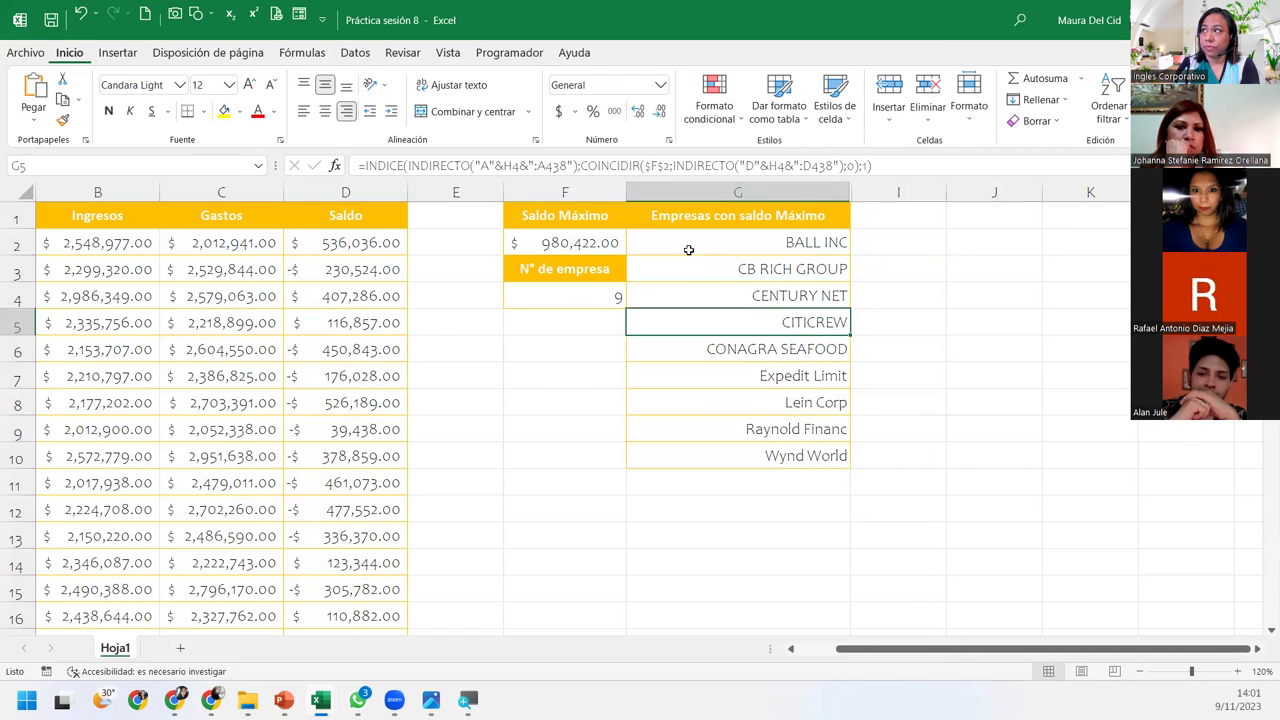
left_click(688, 250)
left_click(668, 402)
left_click(666, 456)
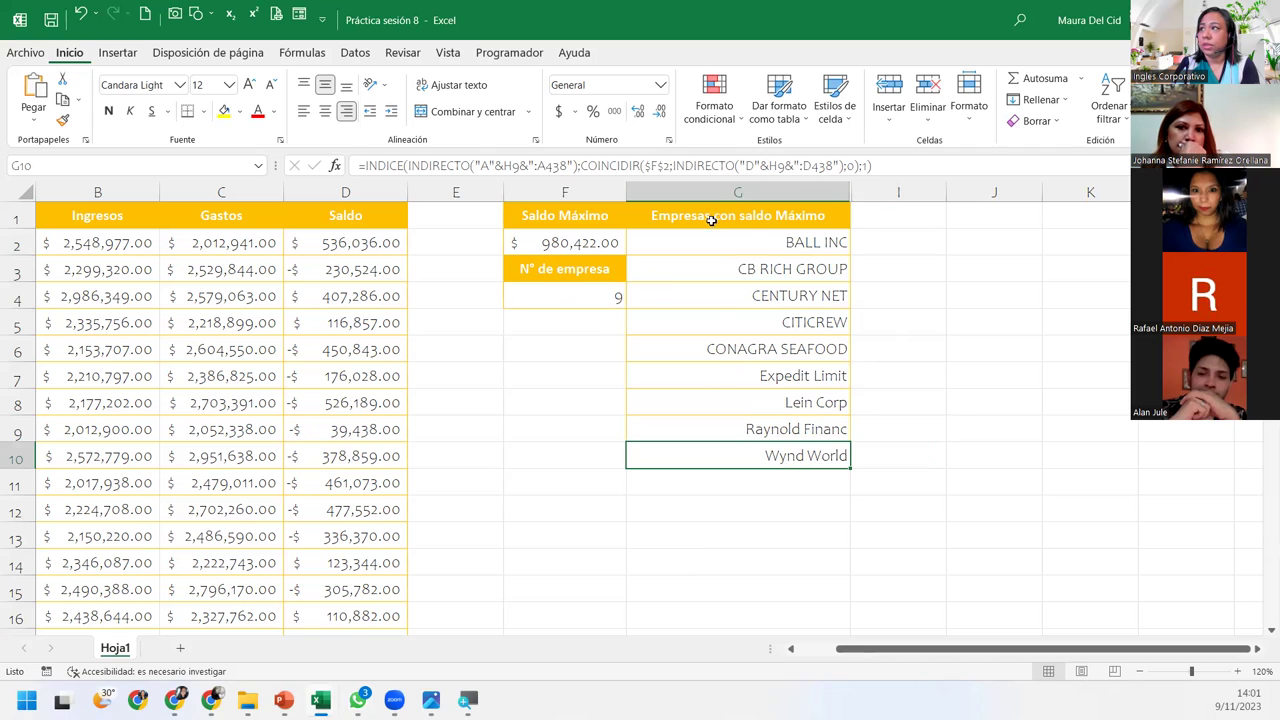
Recheck the G4, F2, G2 and G6 formulas, then advance the slideshow to the closing slide
left_click(785, 283)
left_click(564, 244)
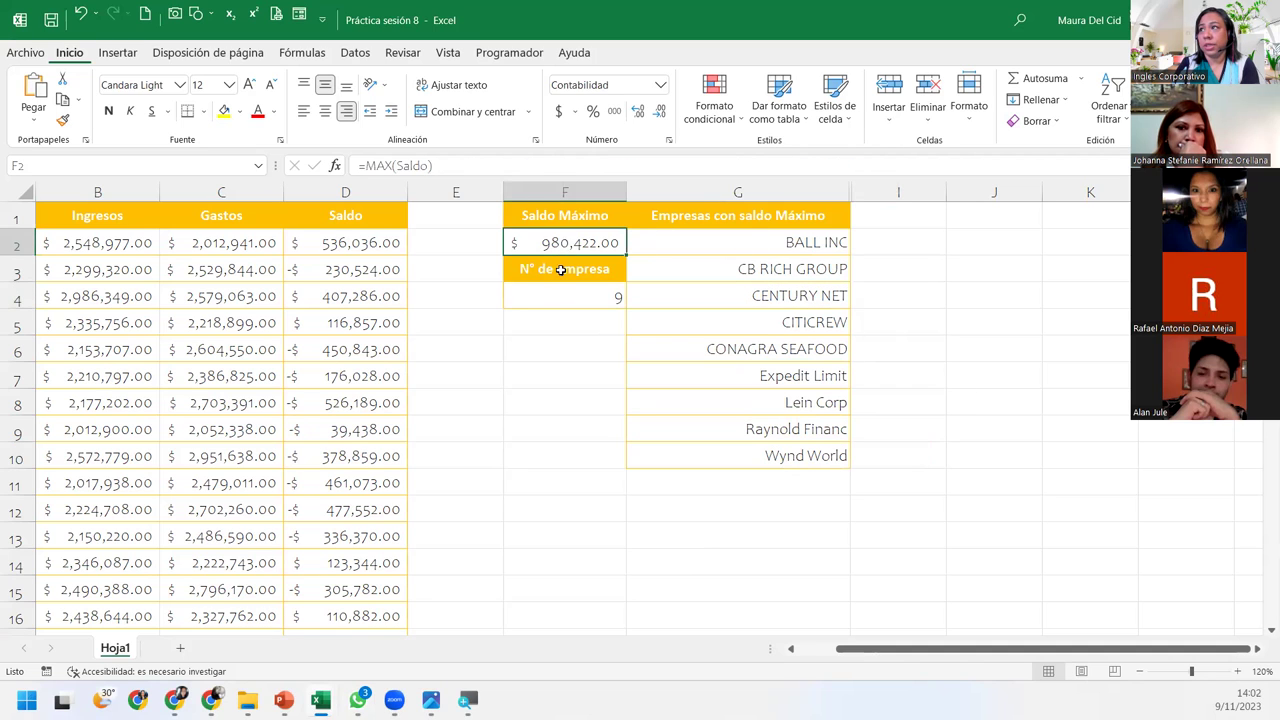
left_click(766, 250)
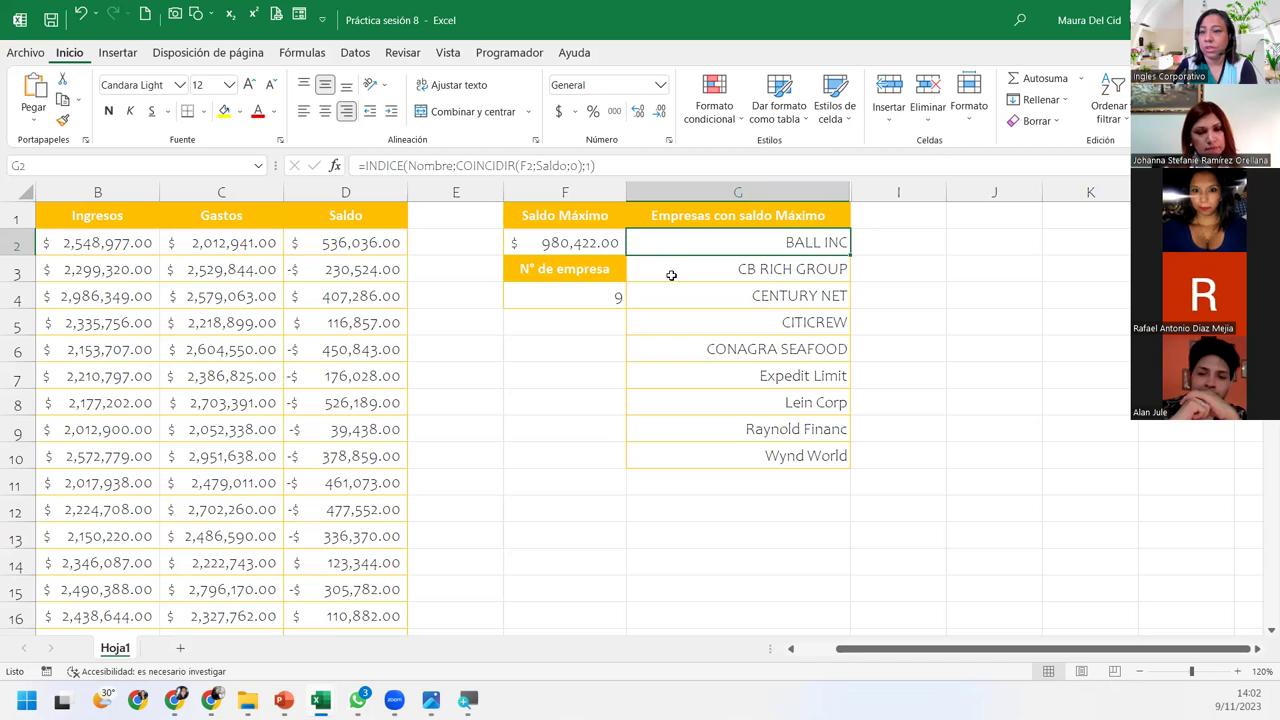
left_click(782, 346)
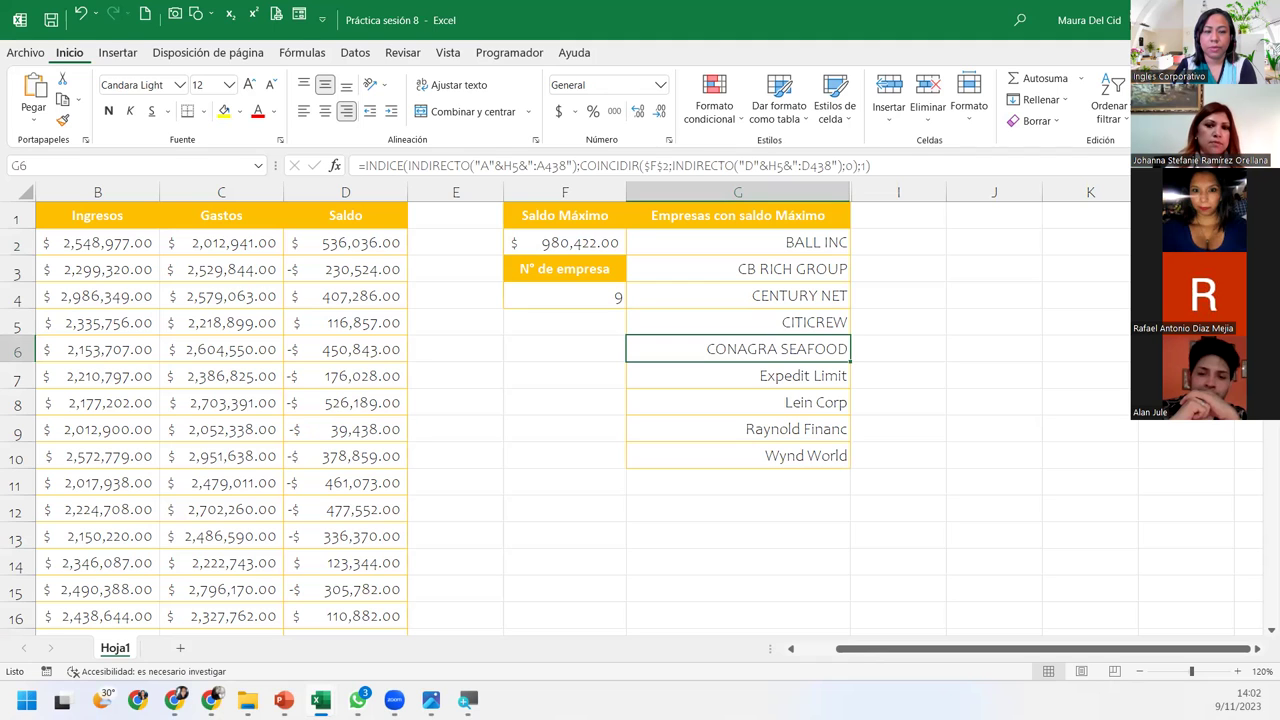
key("alt+Tab")
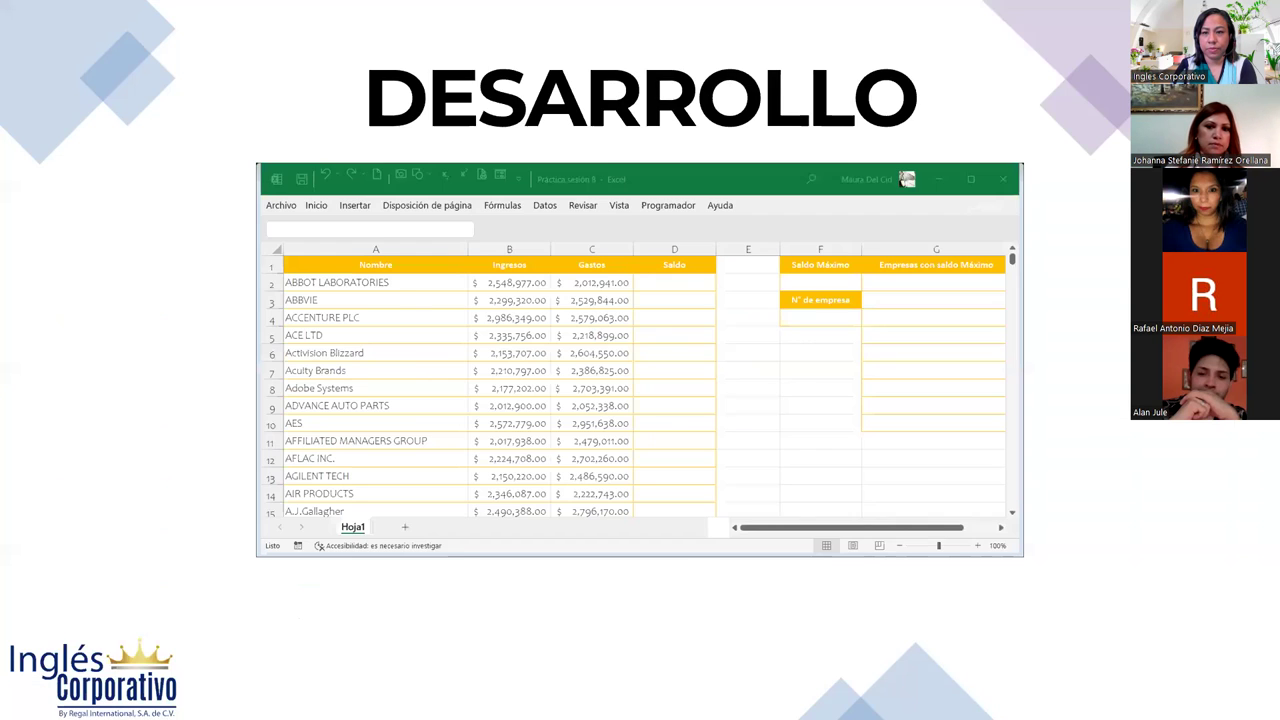
key("Right")
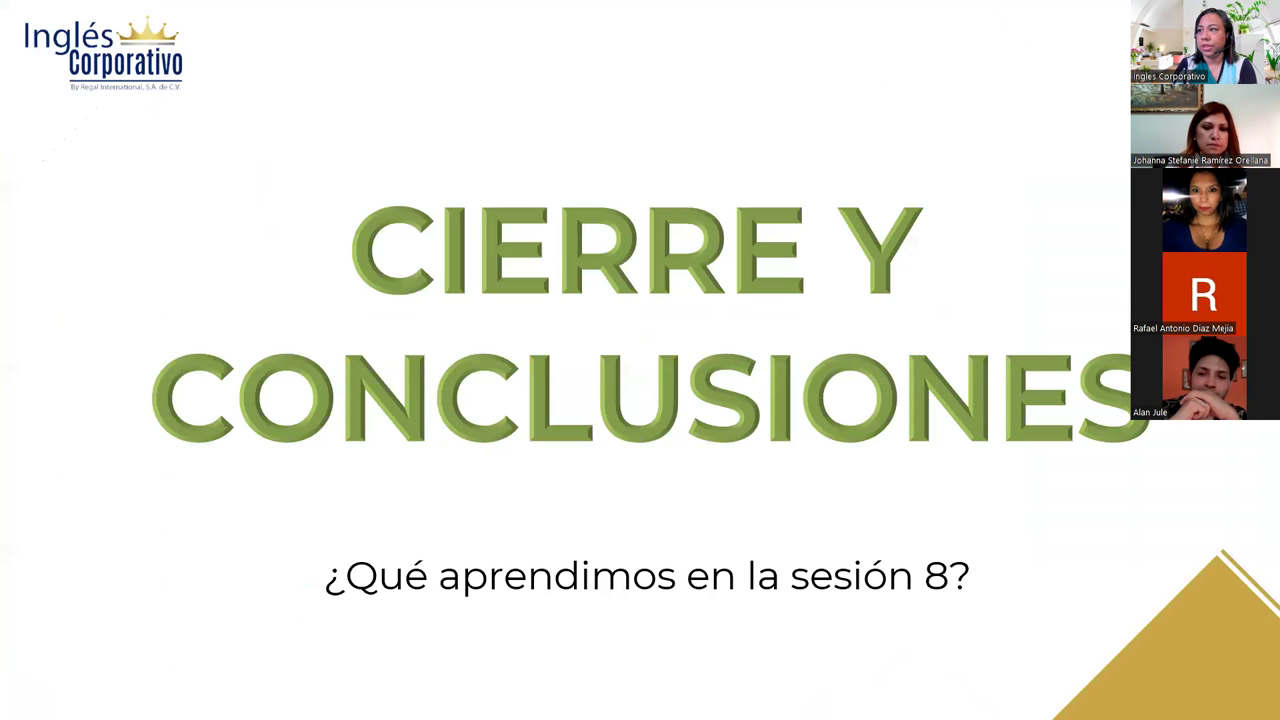